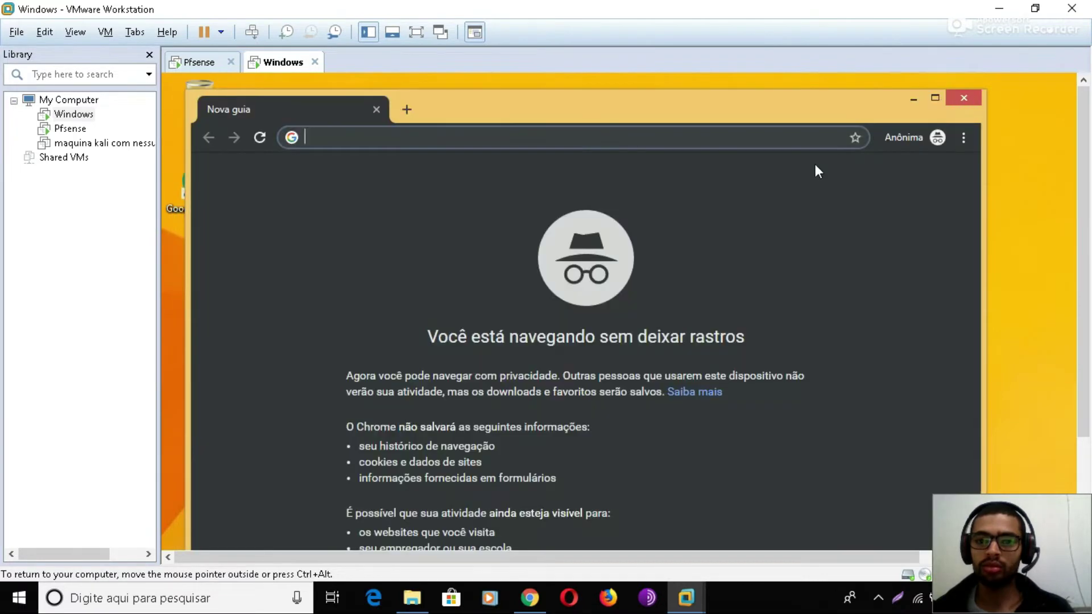
- Search the web for "filmes" in the Windows virtual machine's incognito browser and close that browser window
{"action": "type", "text": "filmes"}
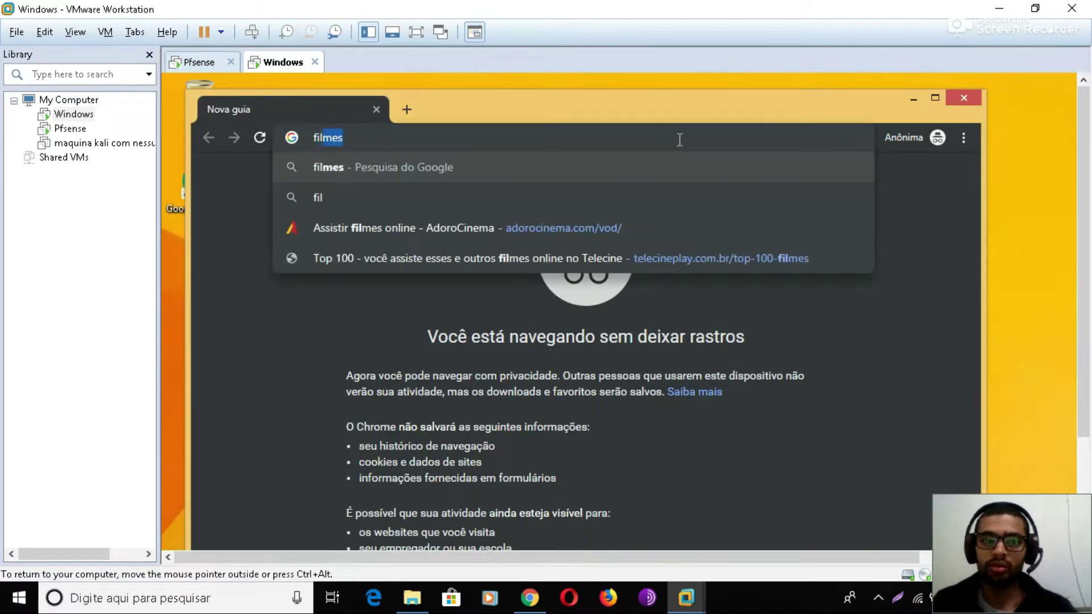
{"action": "key", "text": "Return"}
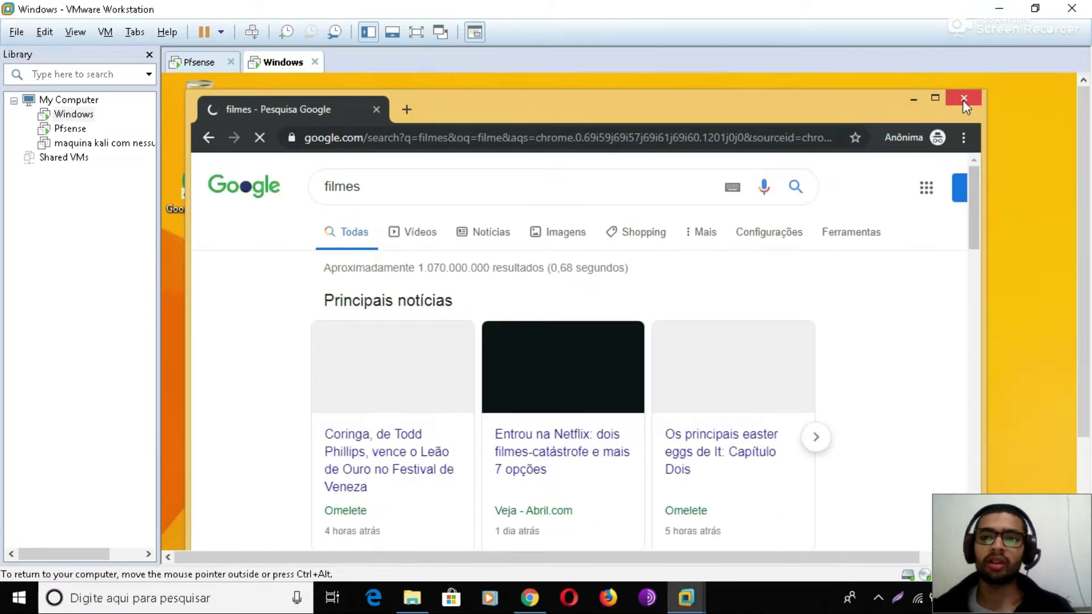
{"action": "left_click", "coordinate": [963, 99]}
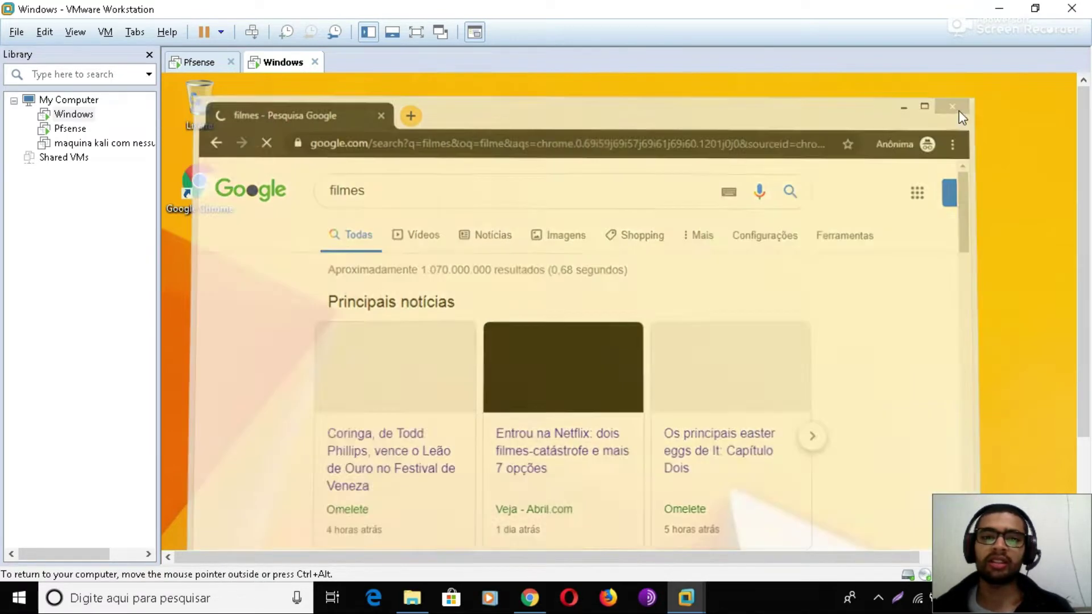
{"action": "left_click_drag", "start_coordinate": [1089, 324], "coordinate": [1087, 355]}
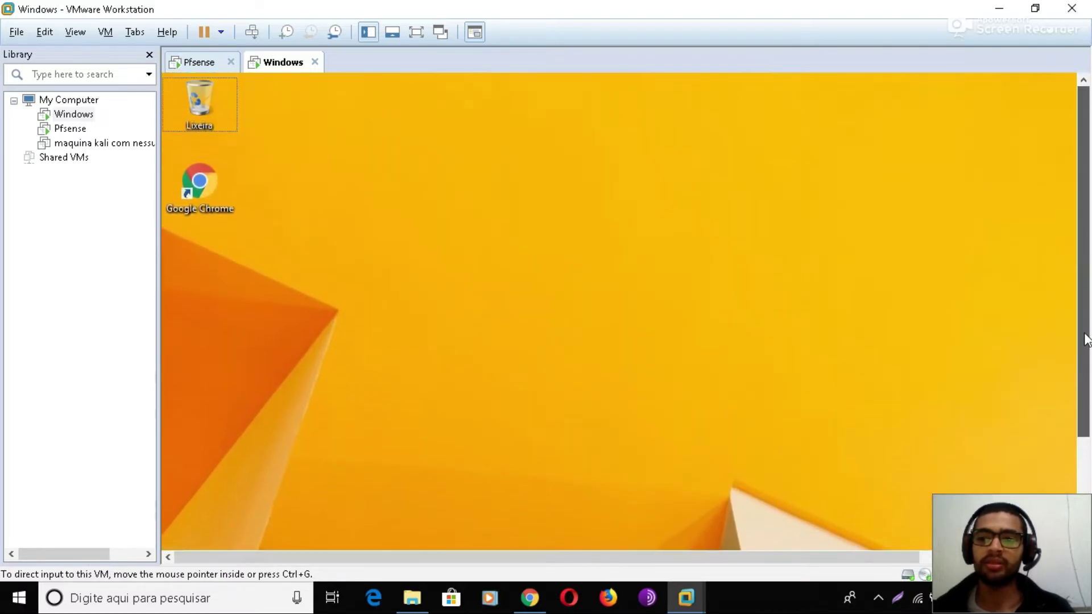
- Show the Pfsense virtual machine's console, and switch to Chrome to review the gateways and default gateway settings on pfSense's Routing page
{"action": "left_click", "coordinate": [70, 128]}
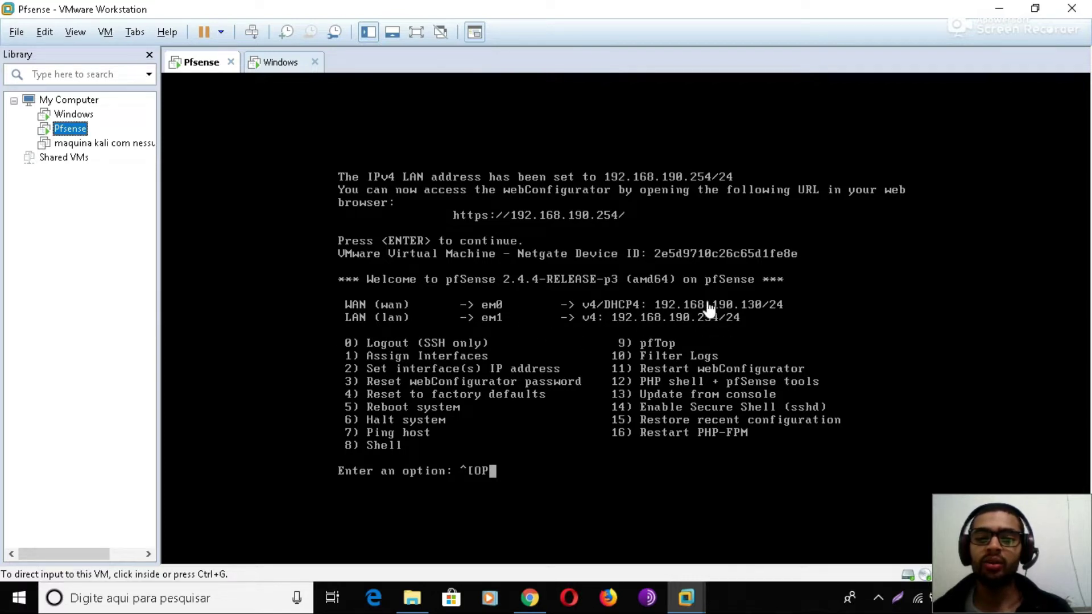
{"action": "left_click", "coordinate": [857, 8]}
{"action": "key", "text": "alt+Tab"}
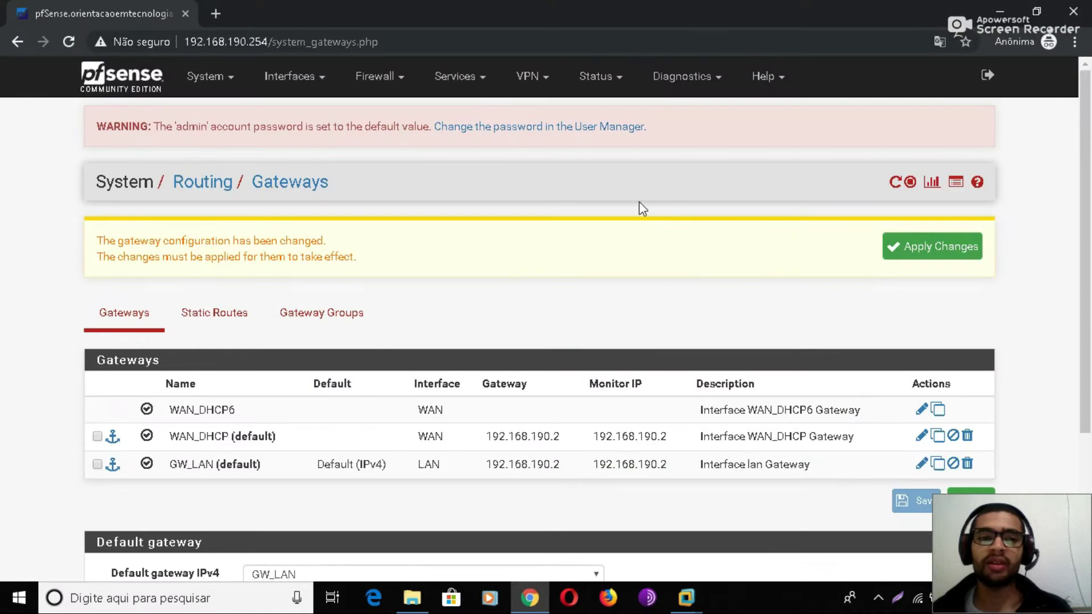
{"action": "scroll", "coordinate": [488, 285], "scroll_direction": "down", "scroll_amount": 1}
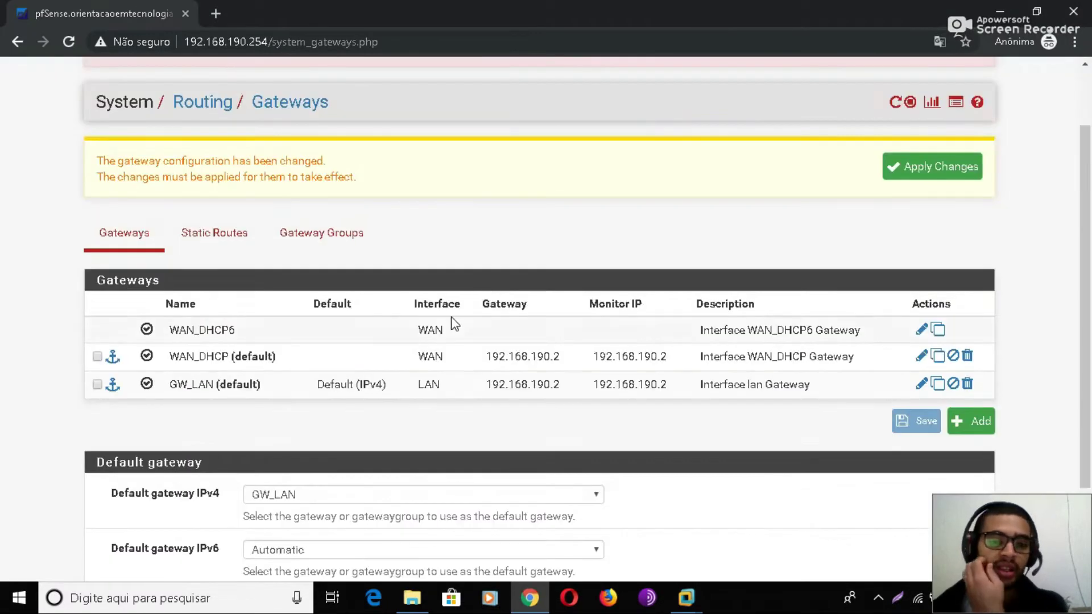
{"action": "scroll", "coordinate": [454, 324], "scroll_direction": "up", "scroll_amount": 1}
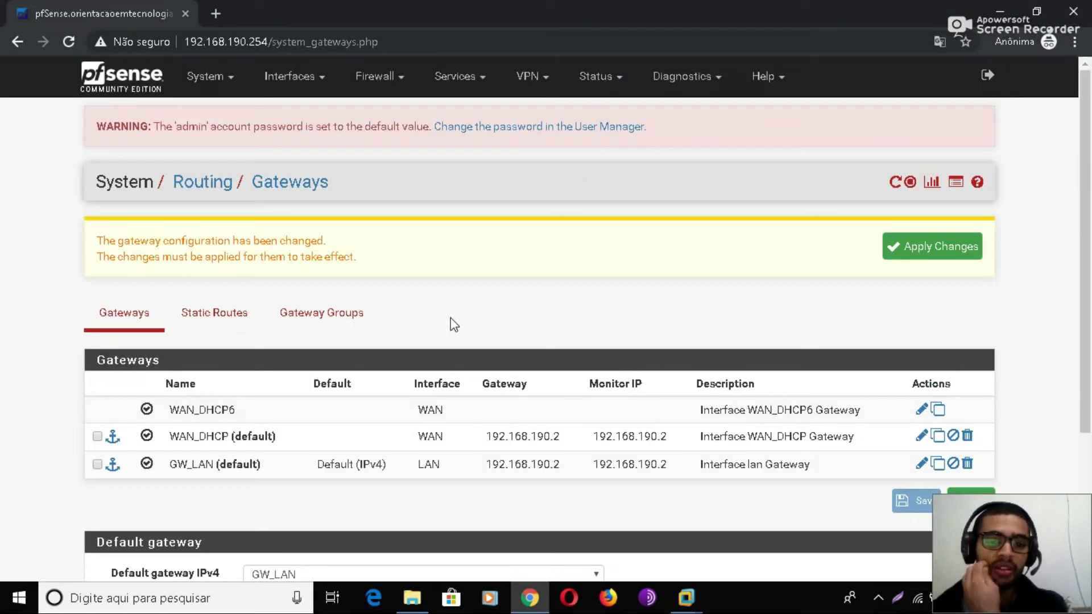
{"action": "left_click", "coordinate": [216, 86]}
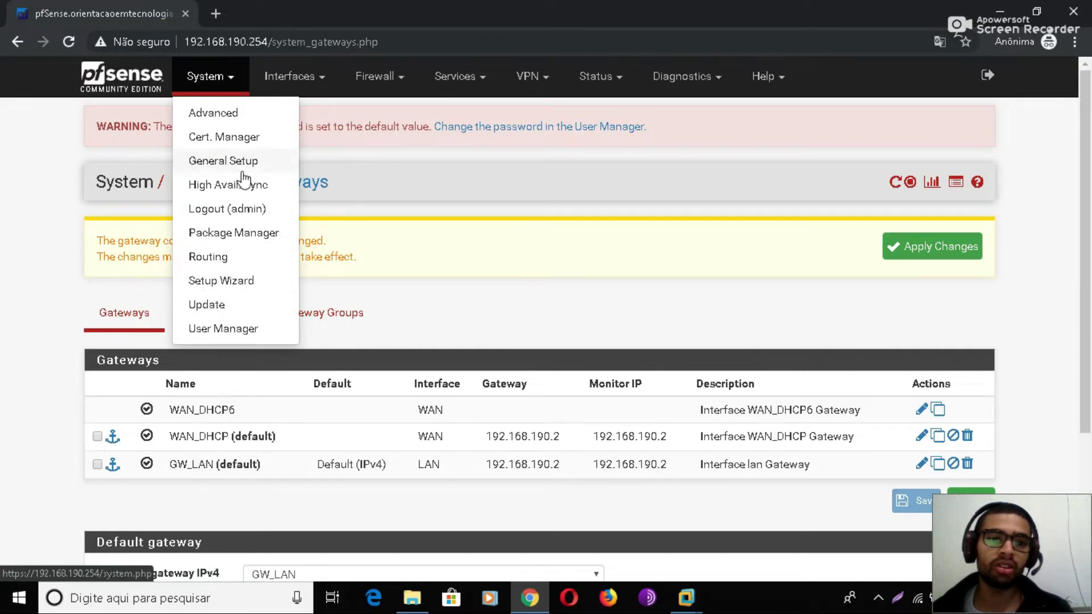
{"action": "left_click", "coordinate": [208, 256]}
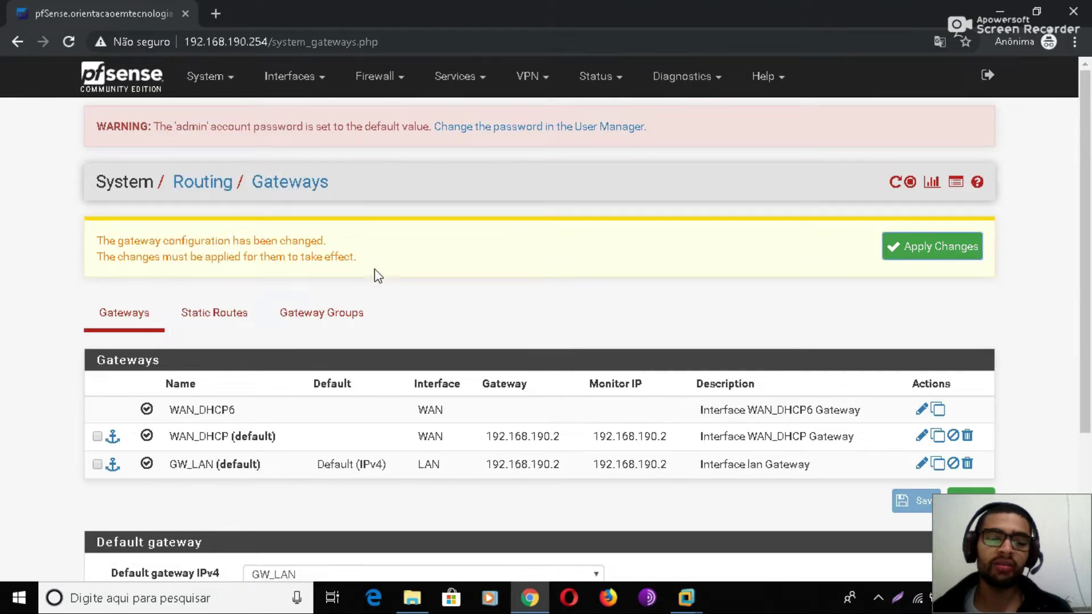
{"action": "scroll", "coordinate": [407, 307], "scroll_direction": "down", "scroll_amount": 3}
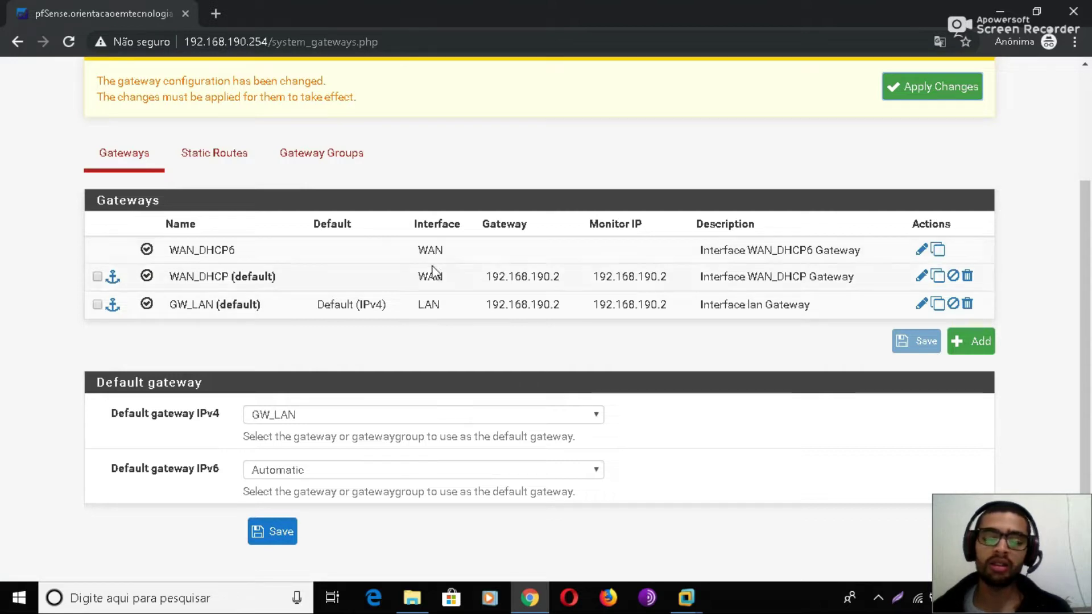
{"action": "scroll", "coordinate": [518, 329], "scroll_direction": "up", "scroll_amount": 3}
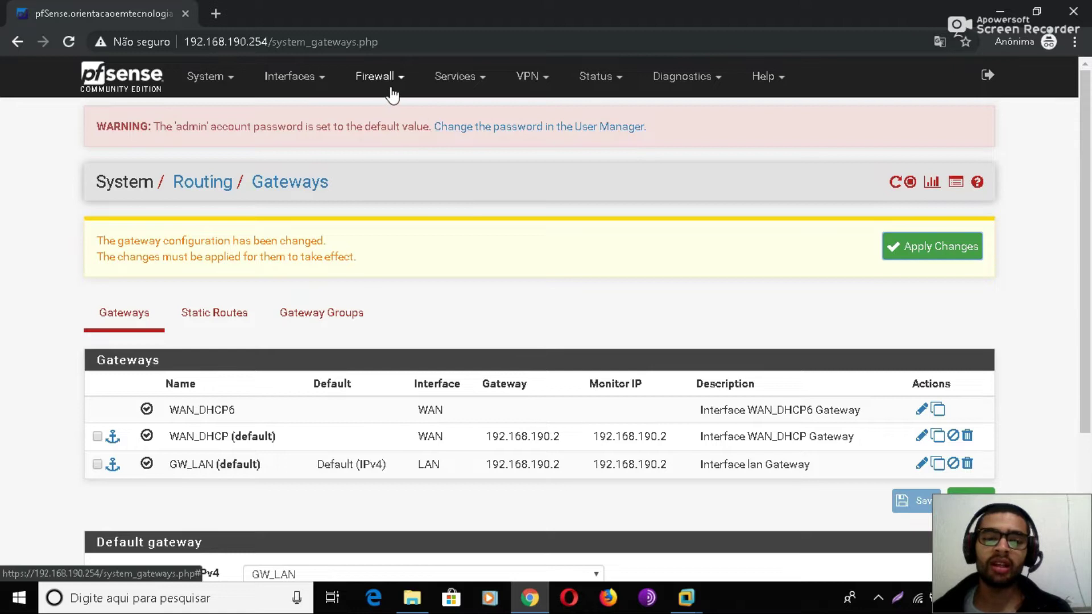
- Compare the LAN address in the Pfsense virtual machine's console with the web configurator's address in Chrome
{"action": "mouse_move", "coordinate": [686, 607]}
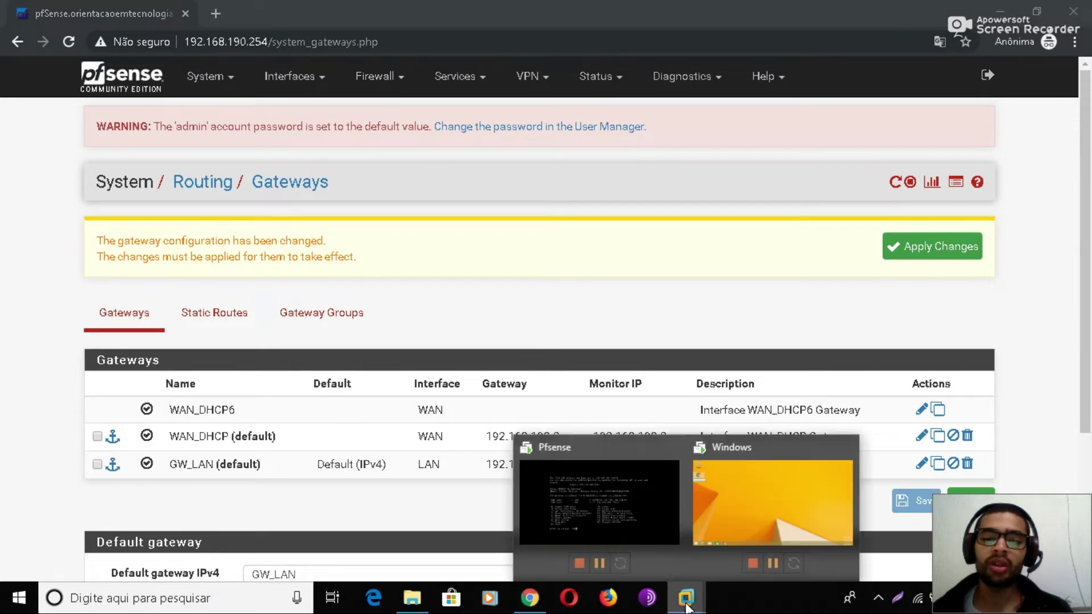
{"action": "left_click", "coordinate": [643, 513]}
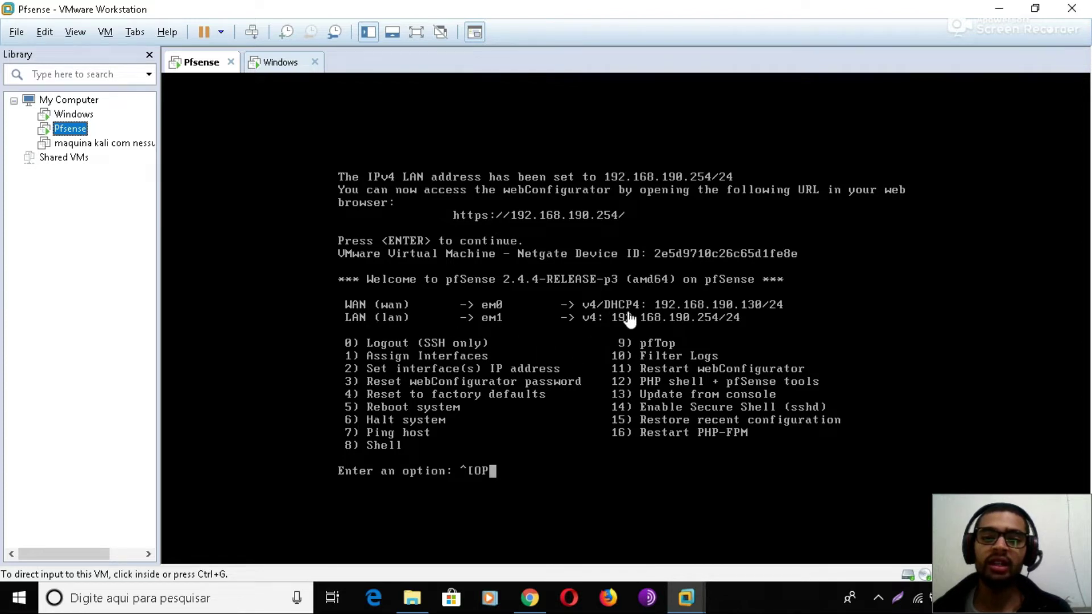
{"action": "key", "text": "alt+Tab"}
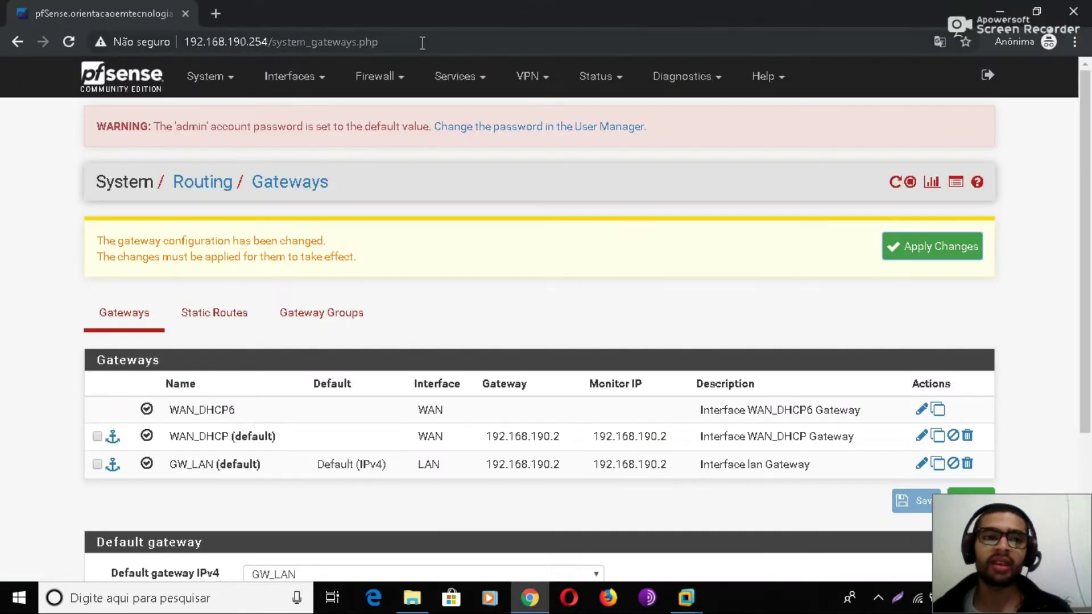
{"action": "left_click", "coordinate": [265, 41]}
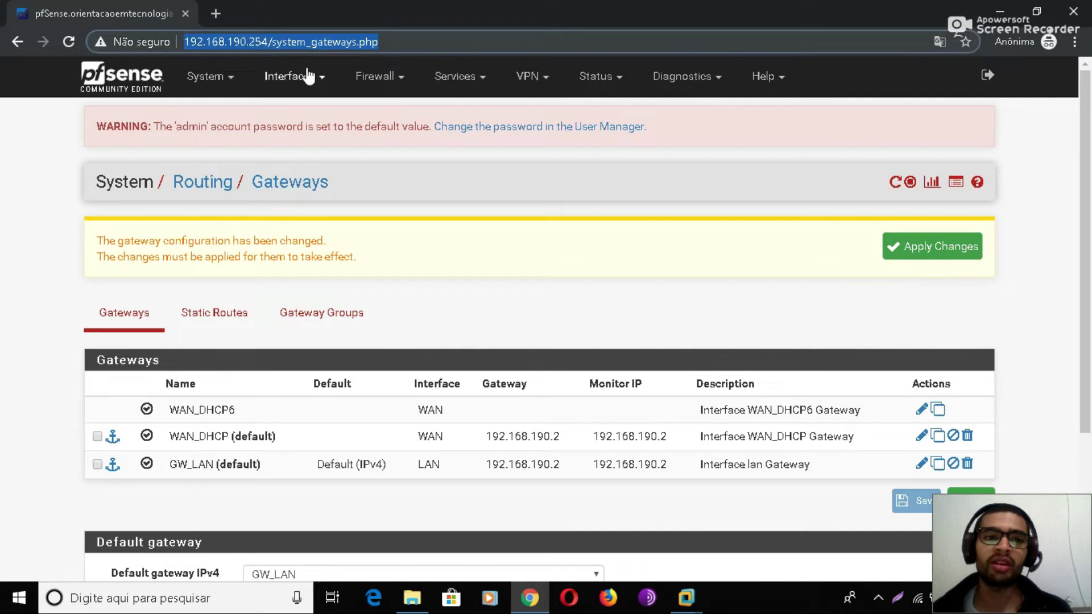
- Return to the Pfsense console in VMware, clear the stray characters at the prompt and choose option 2, Set interface(s) IP address
{"action": "key", "text": "alt+Tab"}
{"action": "left_click", "coordinate": [639, 391]}
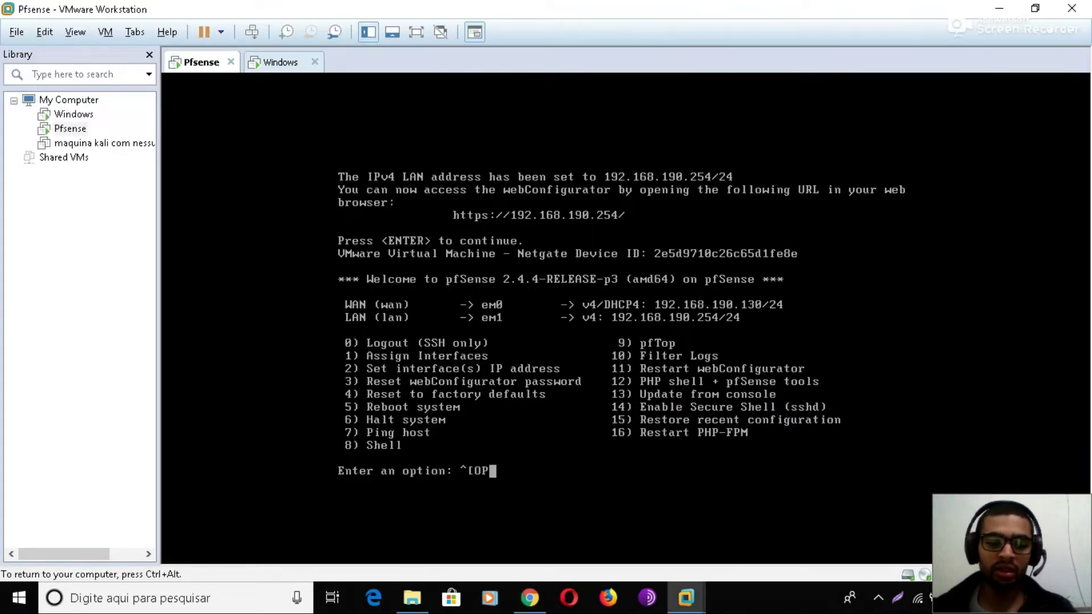
{"action": "type", "text": "2"}
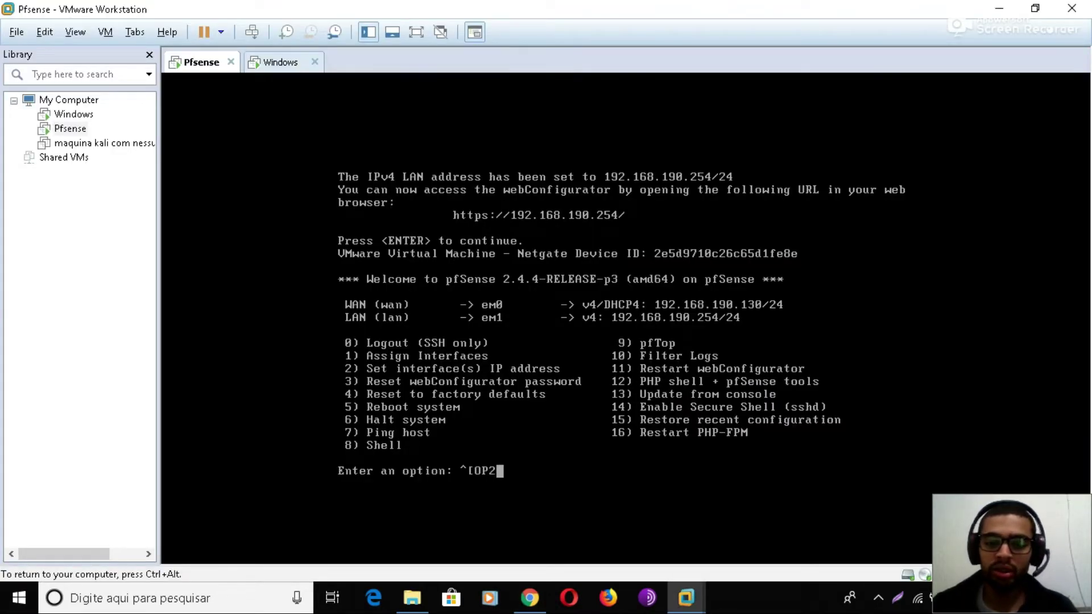
{"action": "key", "text": "BackSpace"}
{"action": "key", "text": "BackSpace"}
{"action": "key", "text": "BackSpace"}
{"action": "key", "text": "BackSpace"}
{"action": "type", "text": "2"}
{"action": "key", "text": "Return"}
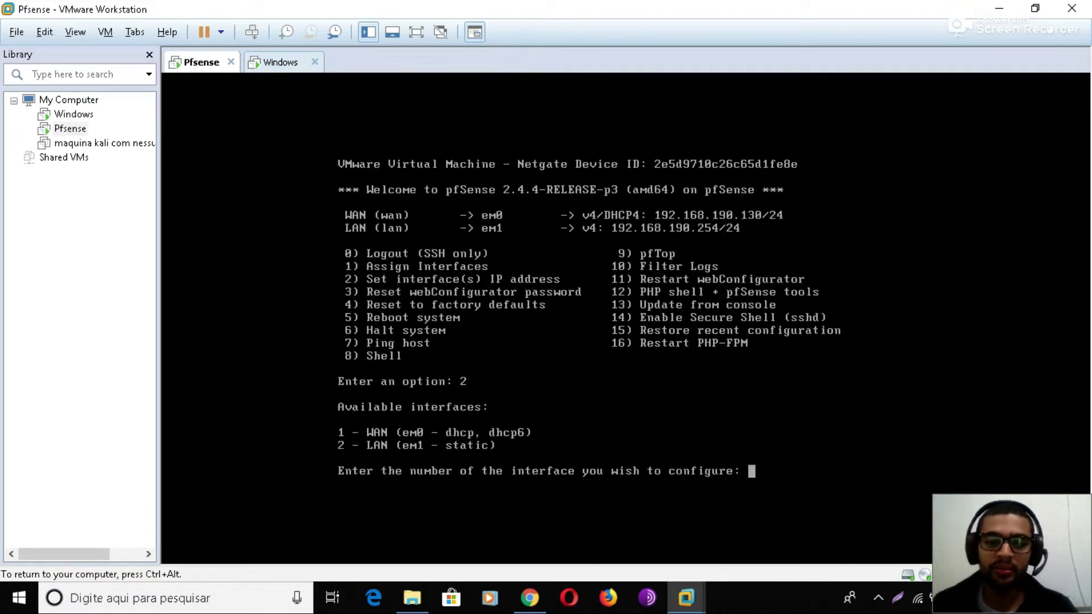
- Select interface 1 (WAN) for configuration, decline IPv4 via DHCP and leave the new WAN IPv4 address empty
{"action": "type", "text": "1"}
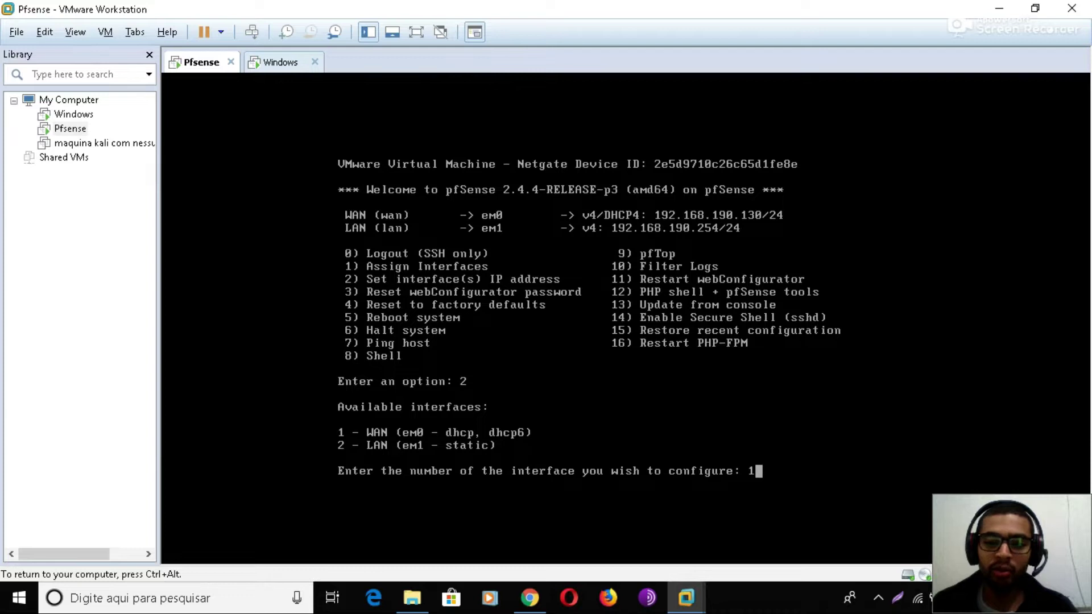
{"action": "key", "text": "Return"}
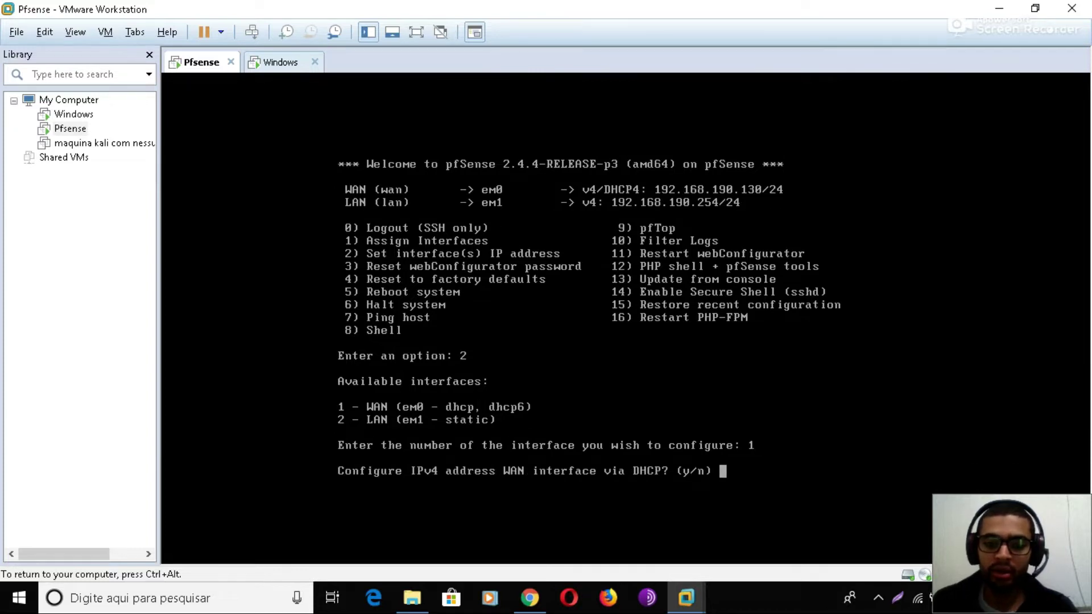
{"action": "type", "text": "n"}
{"action": "key", "text": "Return"}
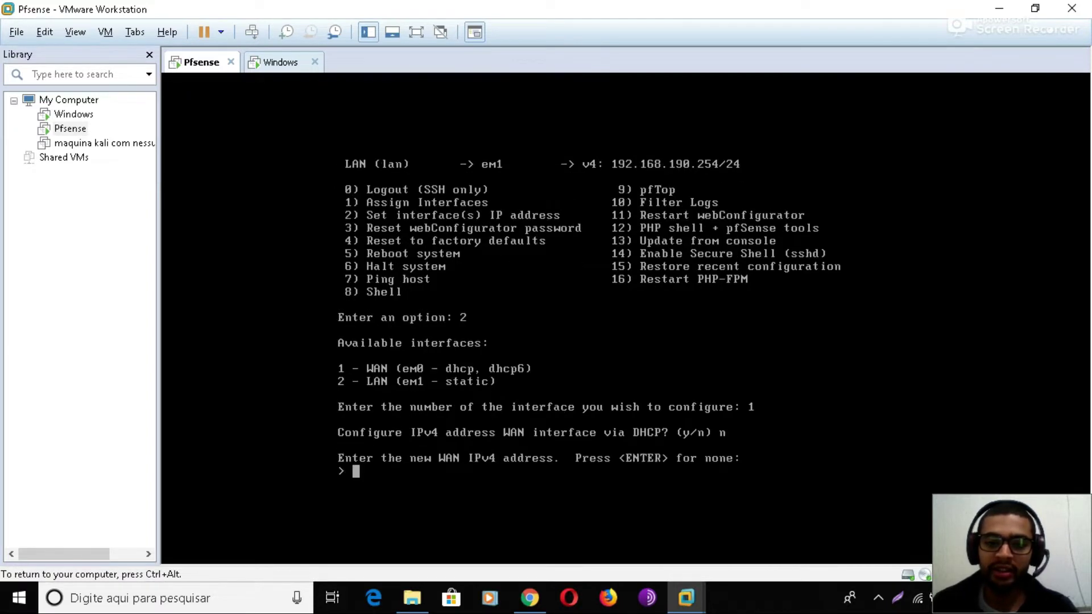
{"action": "key", "text": "Return"}
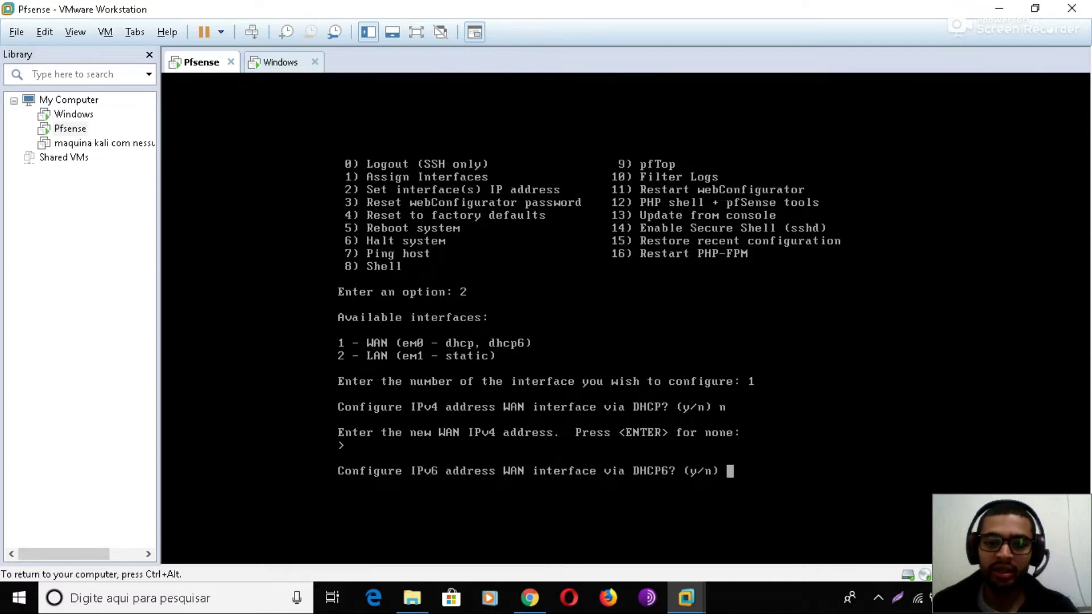
- Decline DHCP6 for the WAN, leave its IPv6 address empty and refuse reverting the webConfigurator to HTTP, finishing the interface setup
{"action": "type", "text": "n"}
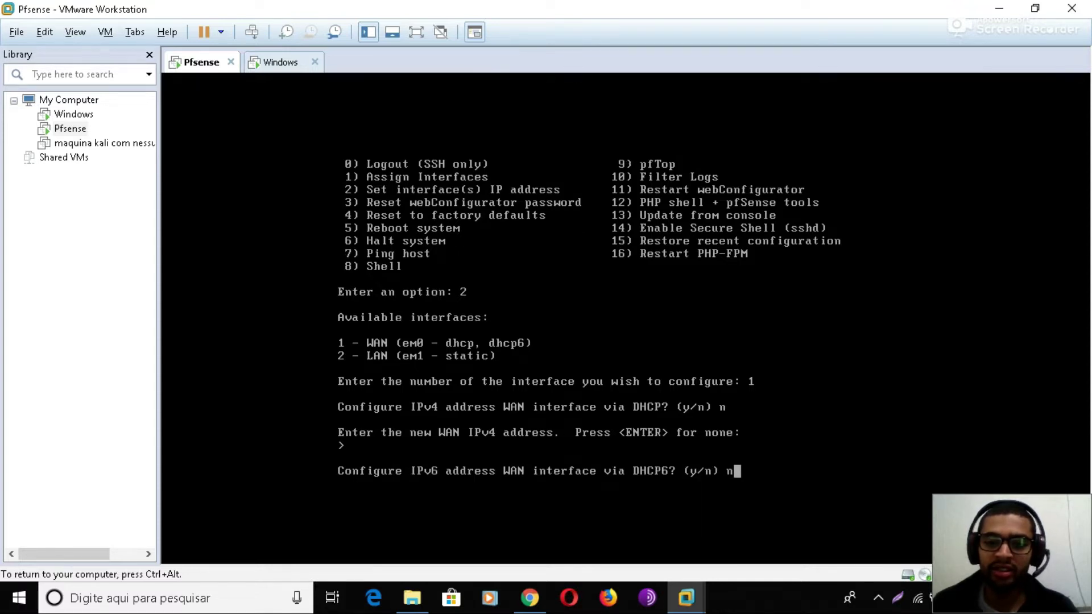
{"action": "key", "text": "Return"}
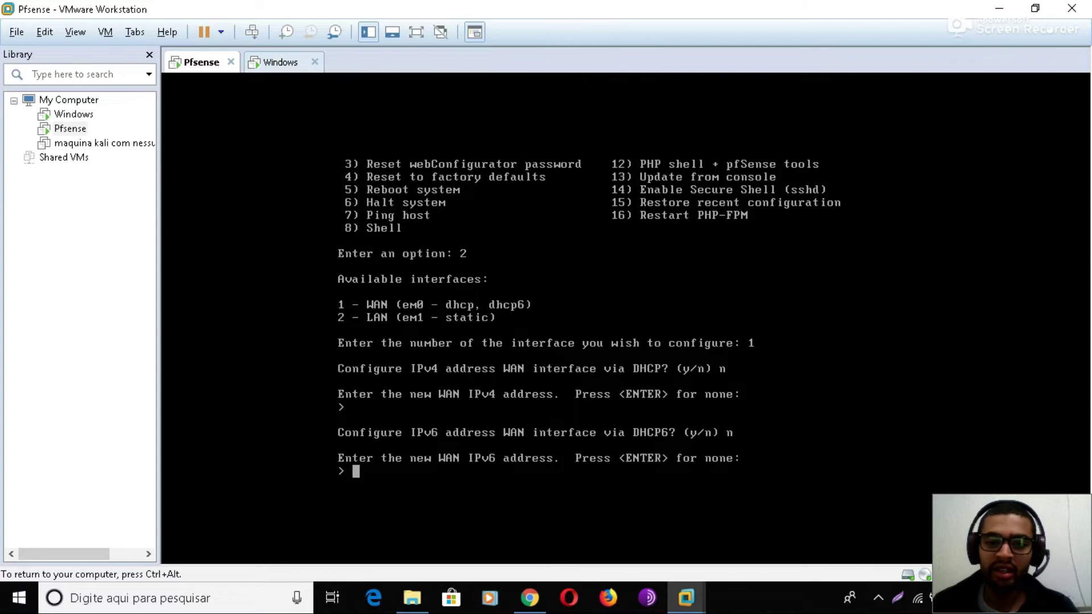
{"action": "key", "text": "Return"}
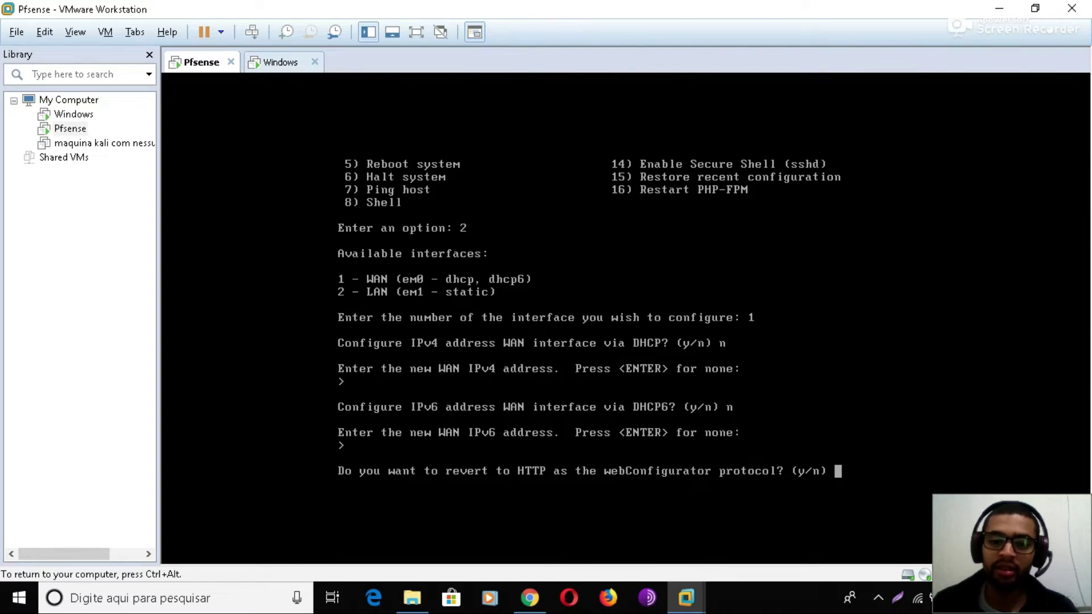
{"action": "type", "text": "n"}
{"action": "key", "text": "Return"}
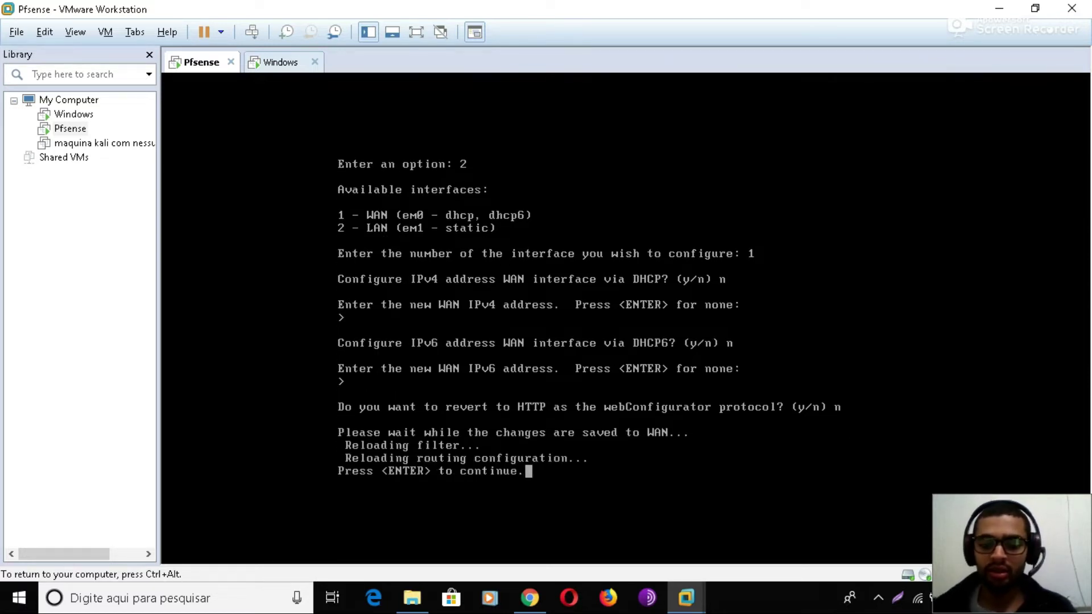
{"action": "key", "text": "Return"}
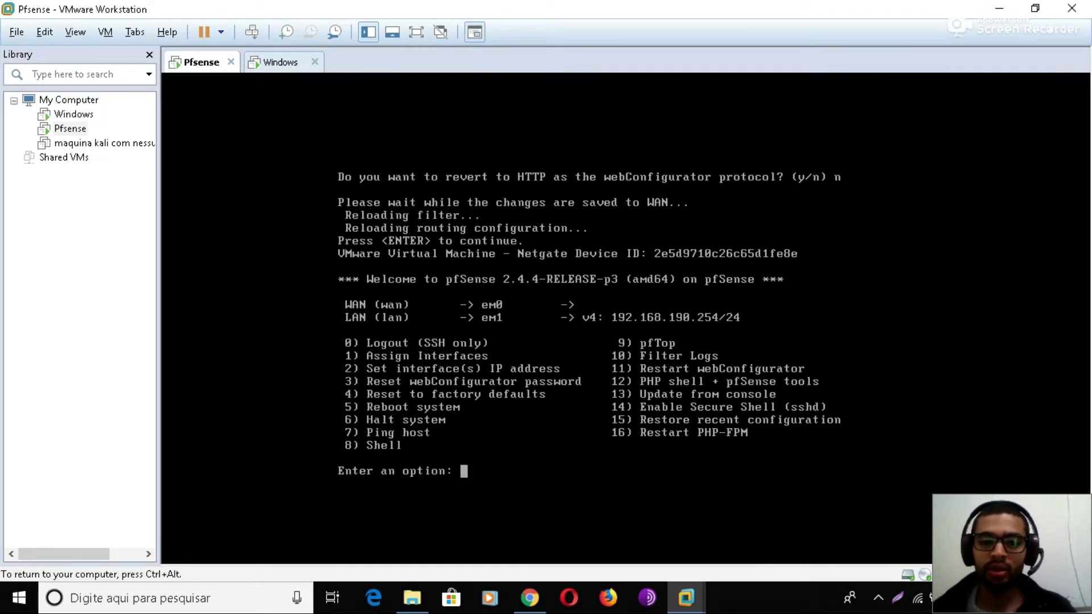
{"action": "key", "text": "ctrl+alt"}
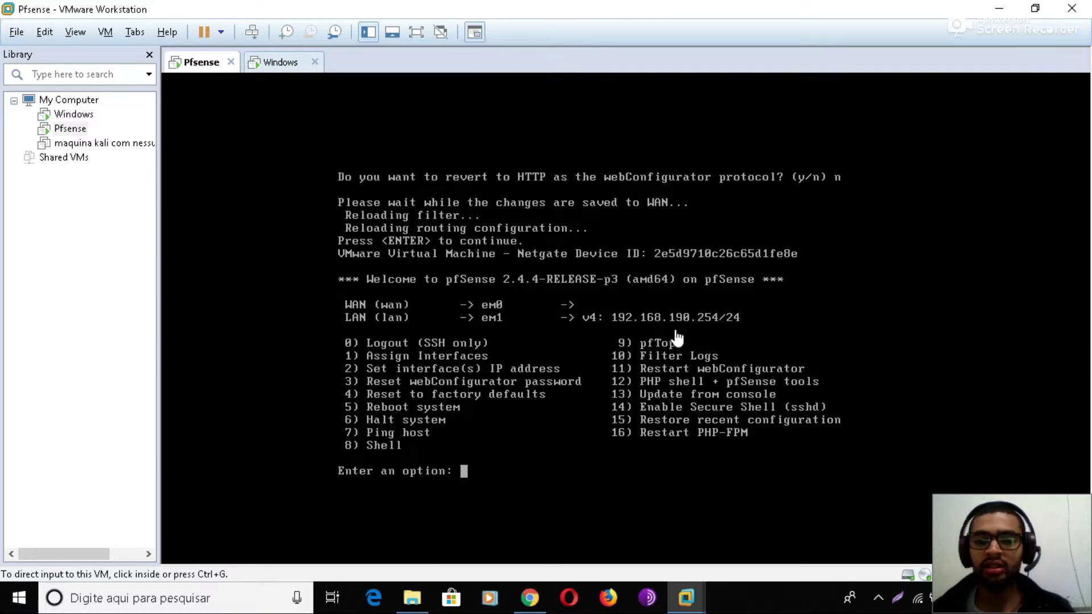
- Open the pfSense shell with console option 8 and check the current account with whoami
{"action": "left_click", "coordinate": [614, 405]}
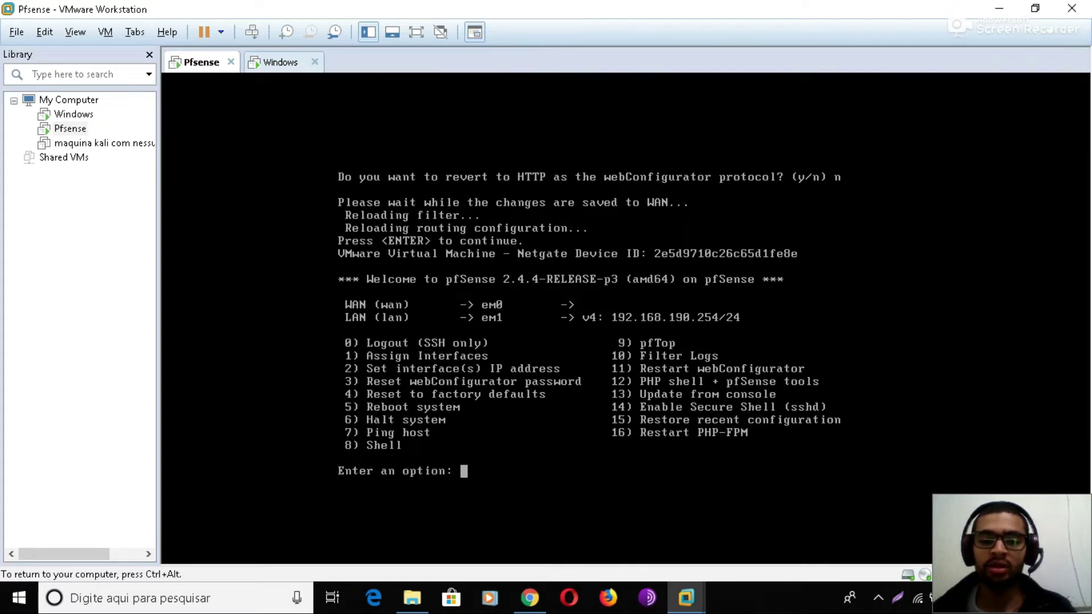
{"action": "type", "text": "8"}
{"action": "key", "text": "Return"}
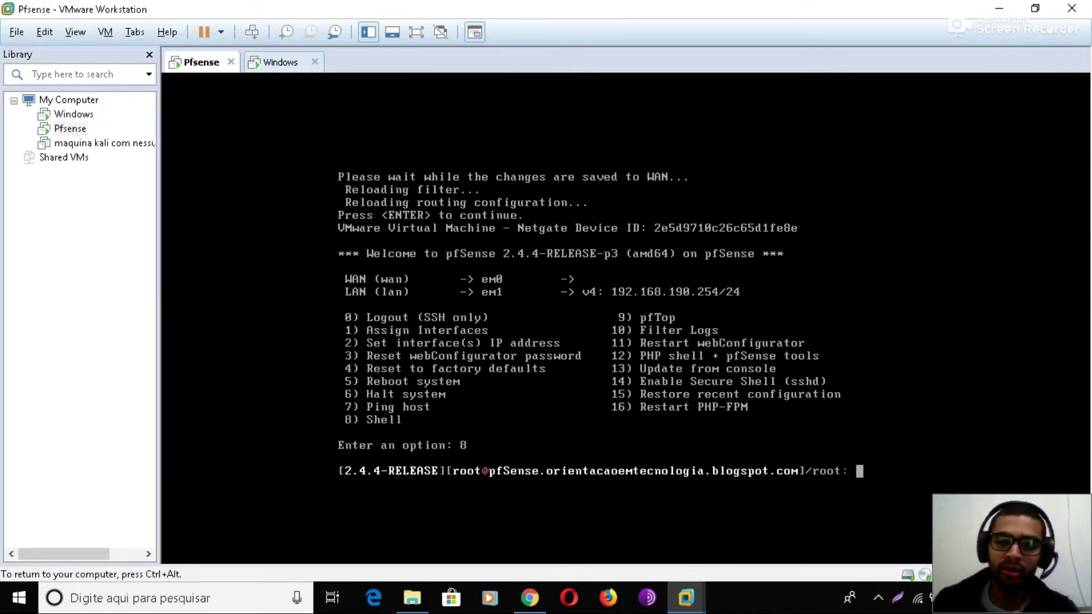
{"action": "type", "text": "whoami"}
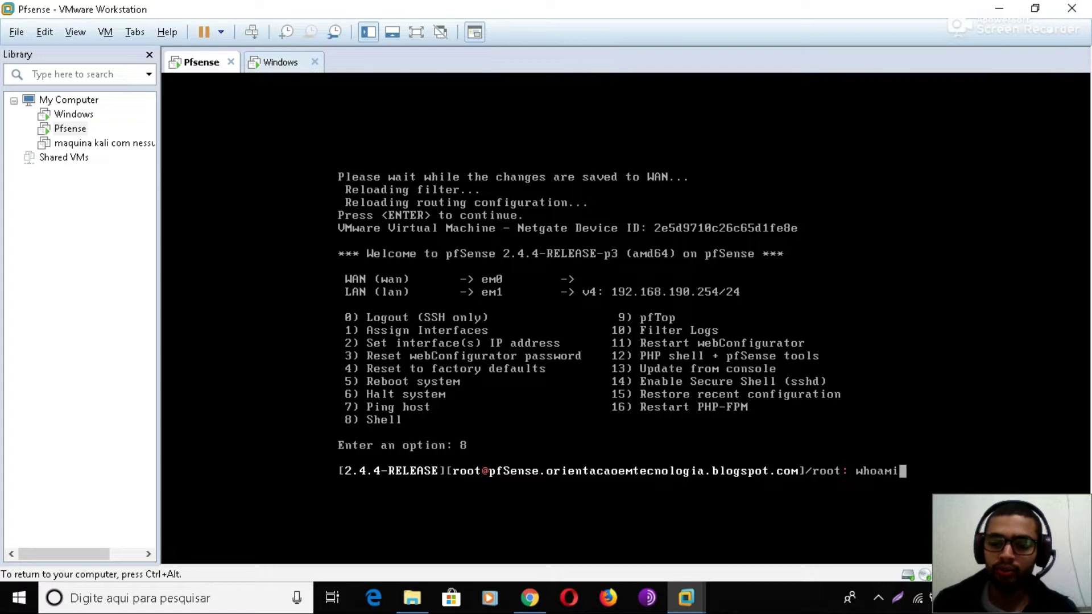
{"action": "key", "text": "Return"}
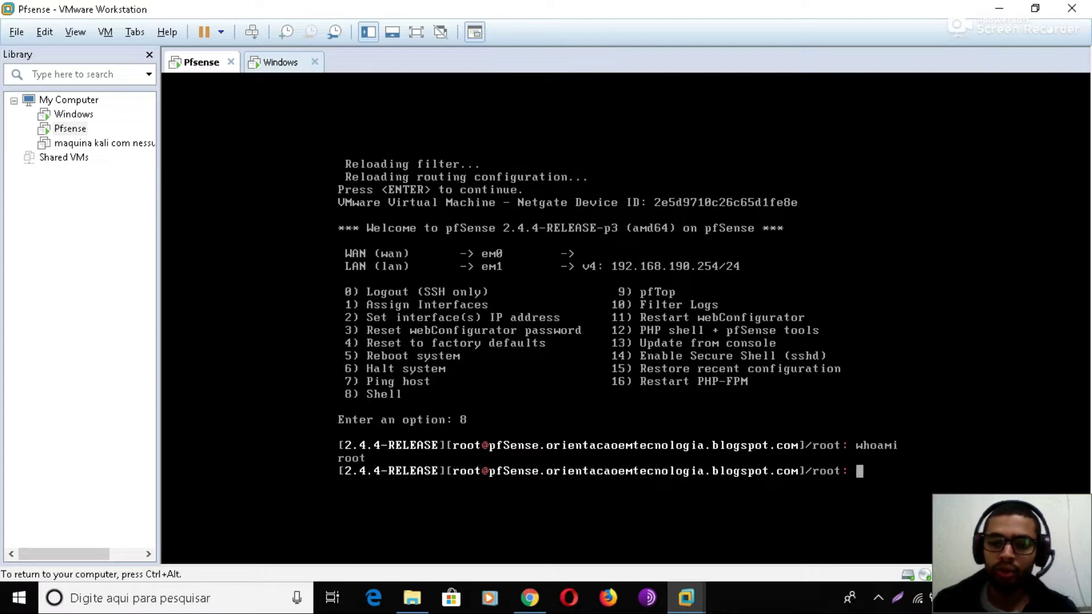
- Inspect the network interfaces with ifconfig and the current directory with ls, and exit the pfSense shell
{"action": "type", "text": "ifconfig"}
{"action": "key", "text": "Return"}
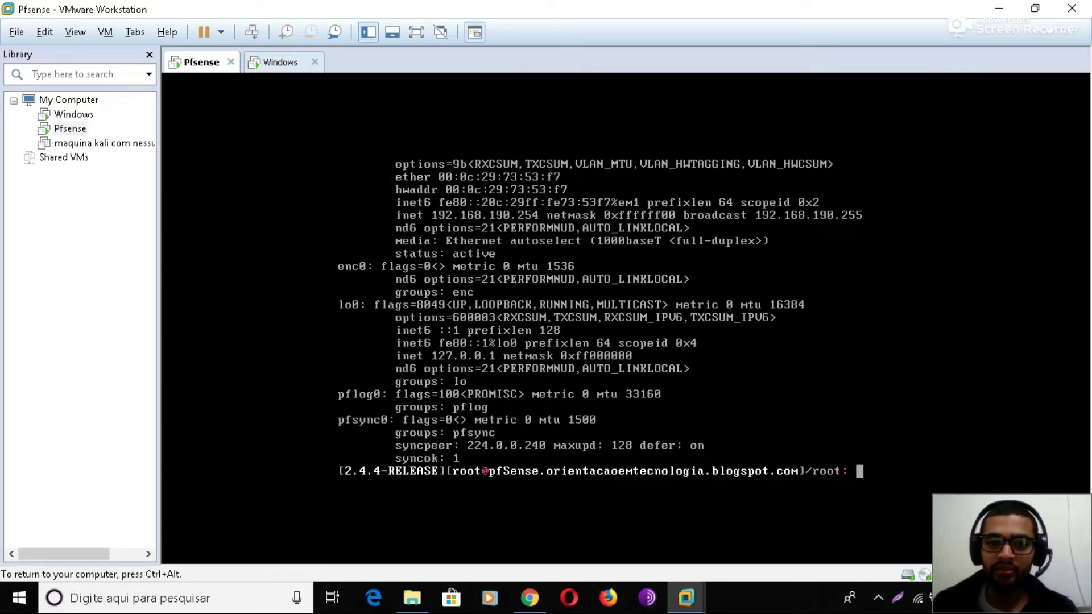
{"action": "type", "text": "ls"}
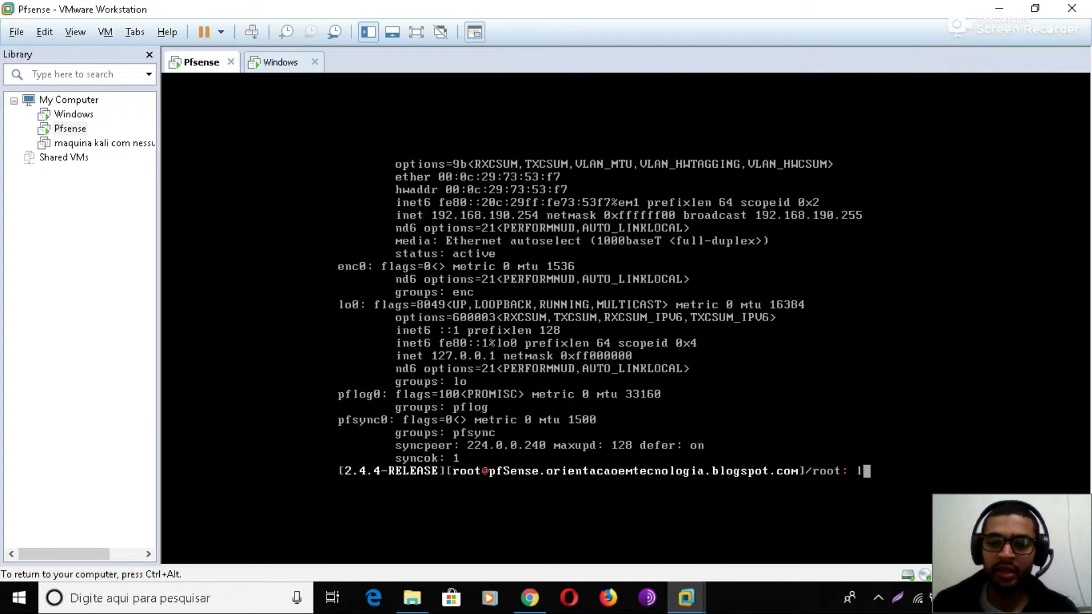
{"action": "key", "text": "Return"}
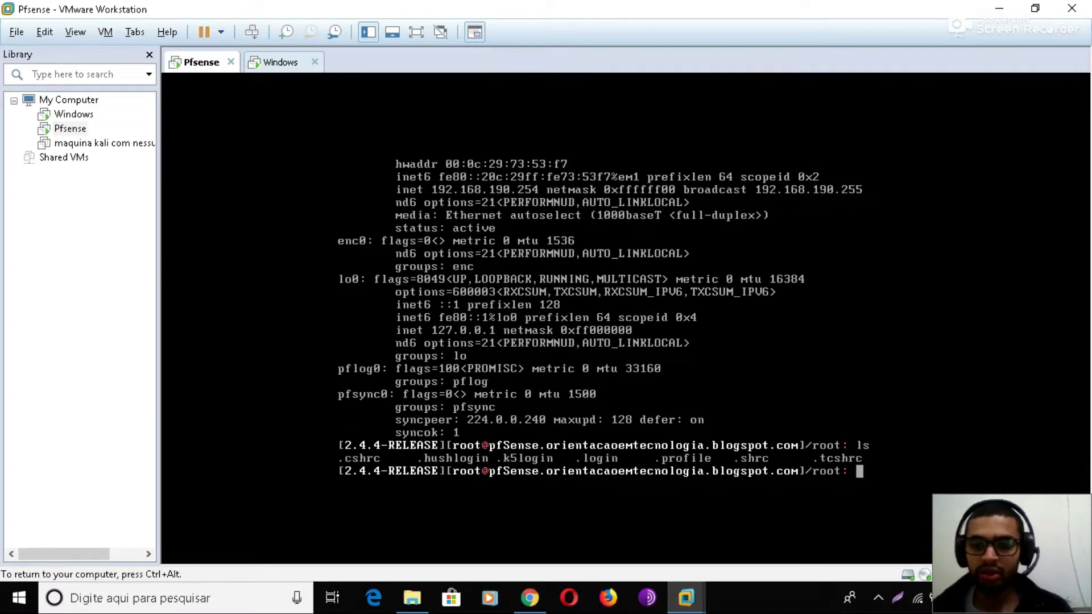
{"action": "type", "text": "exit"}
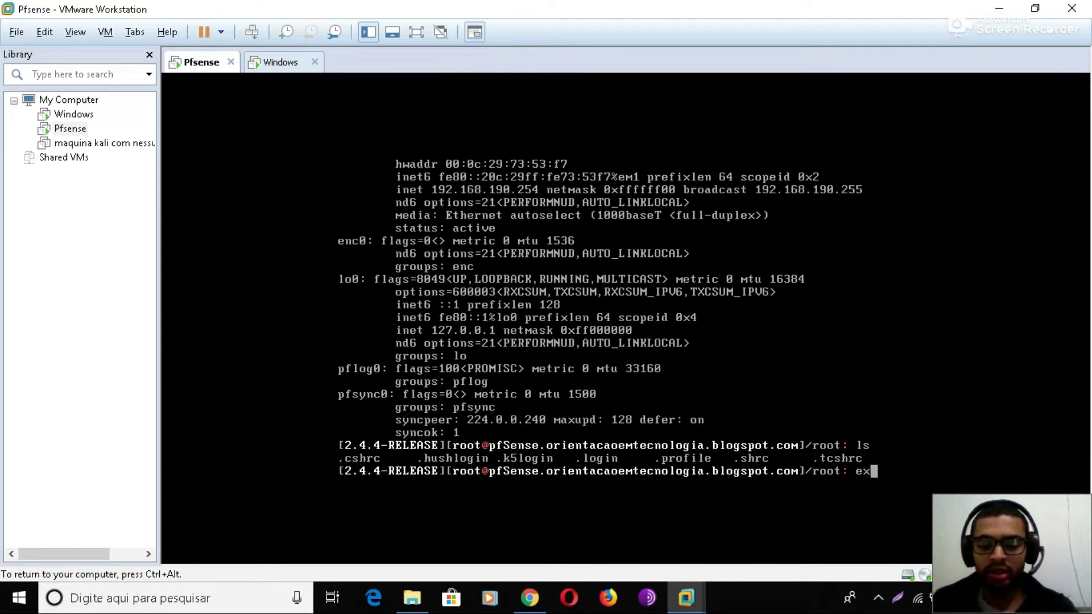
{"action": "key", "text": "Return"}
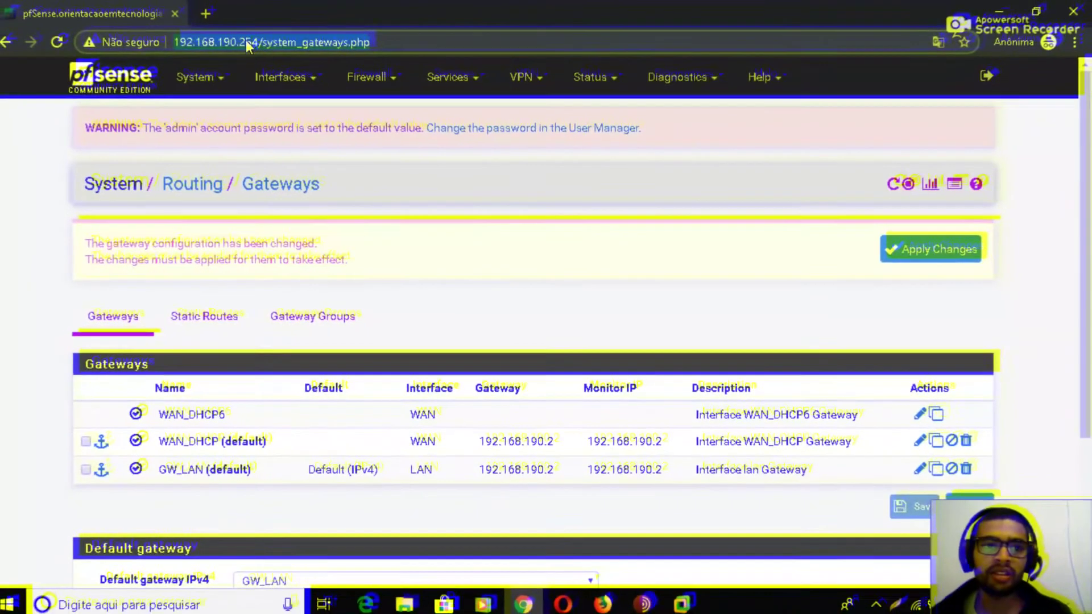
- Switch to the browser and load the pfSense dashboard from the base address 192.168.190.254
{"action": "left_click_drag", "start_coordinate": [307, 41], "coordinate": [498, 42]}
{"action": "key", "text": "BackSpace"}
{"action": "key", "text": "Return"}
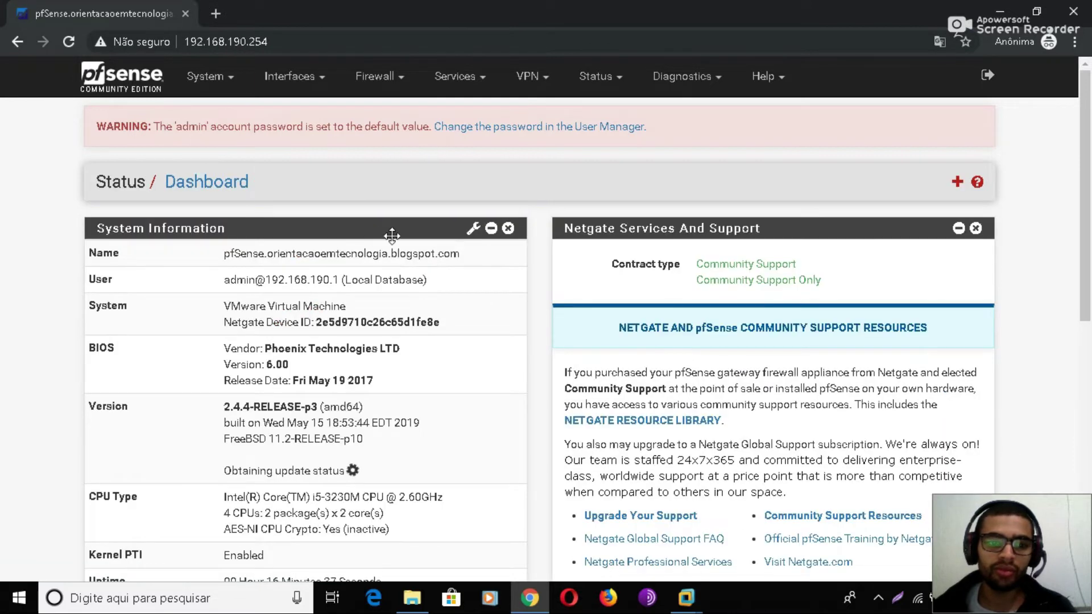
- Delete the IPv4 TCP block rule for port 445 from the LAN firewall rules and apply the changes
{"action": "left_click", "coordinate": [232, 83]}
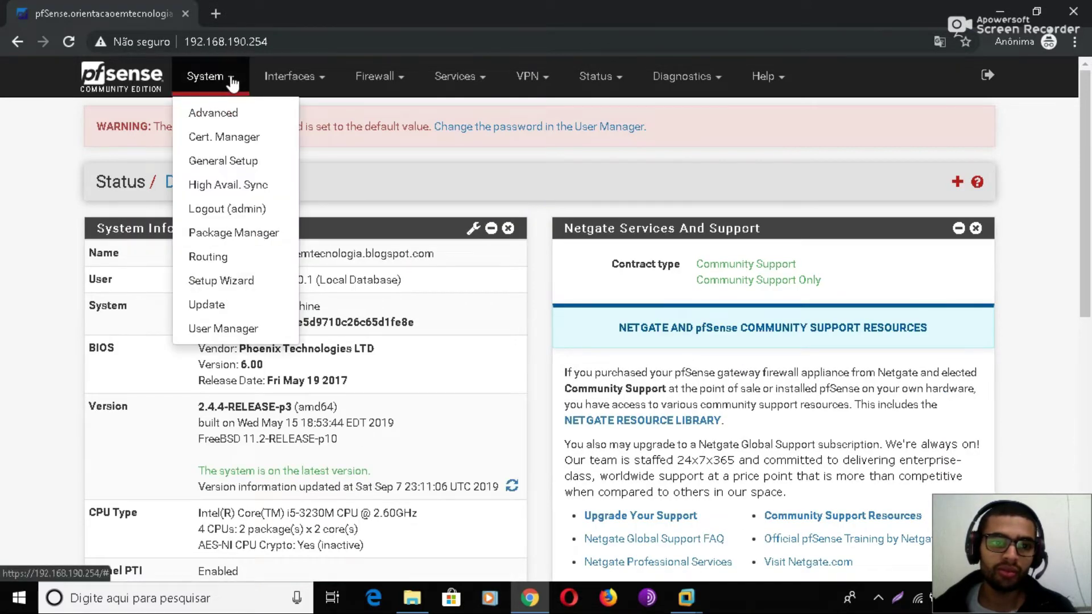
{"action": "left_click", "coordinate": [390, 83]}
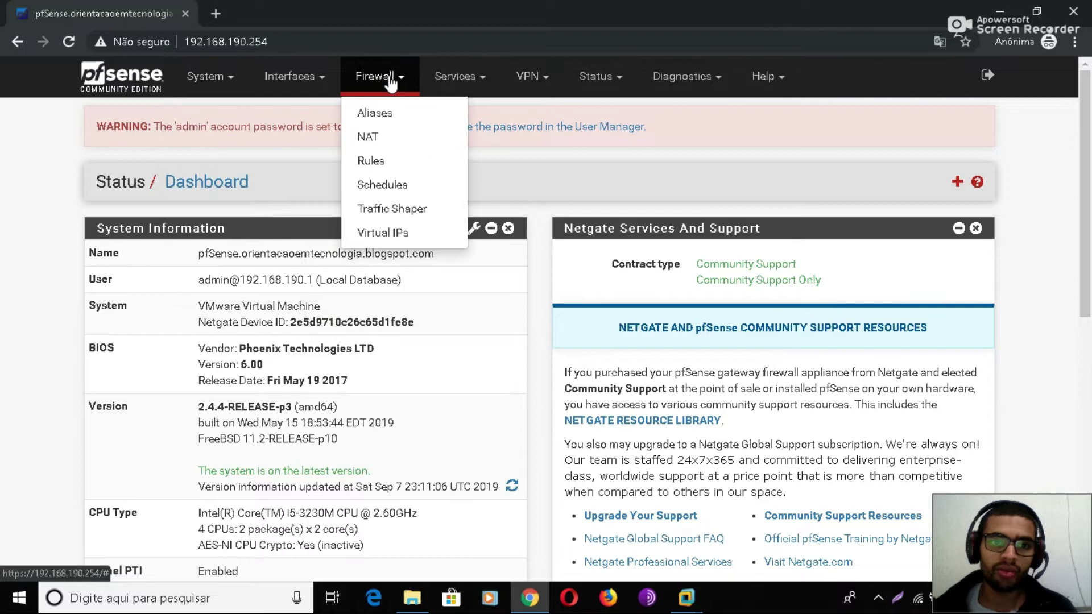
{"action": "left_click", "coordinate": [381, 165]}
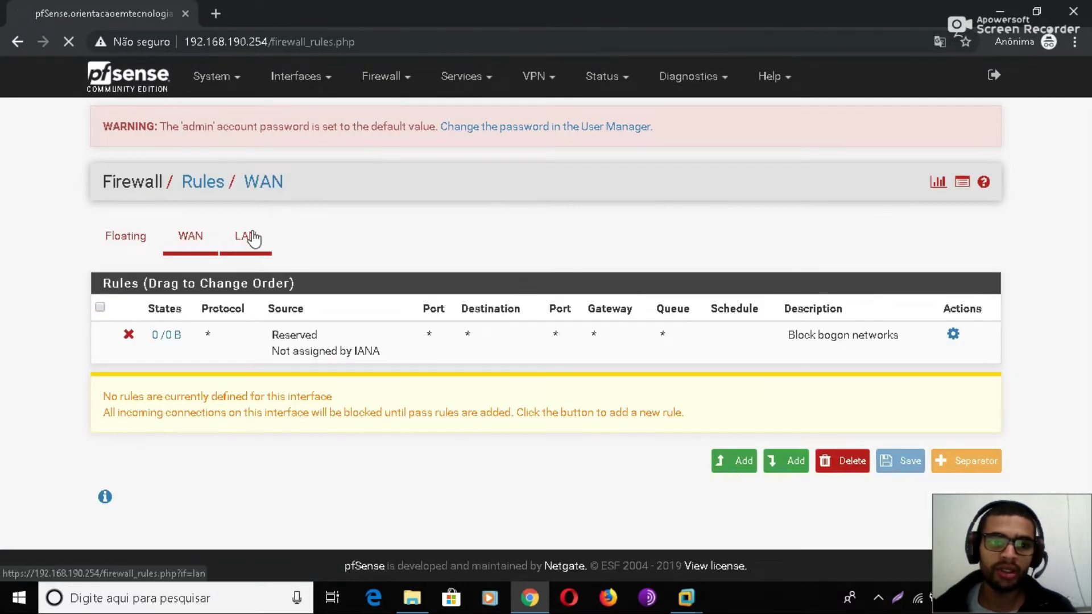
{"action": "left_click", "coordinate": [251, 236]}
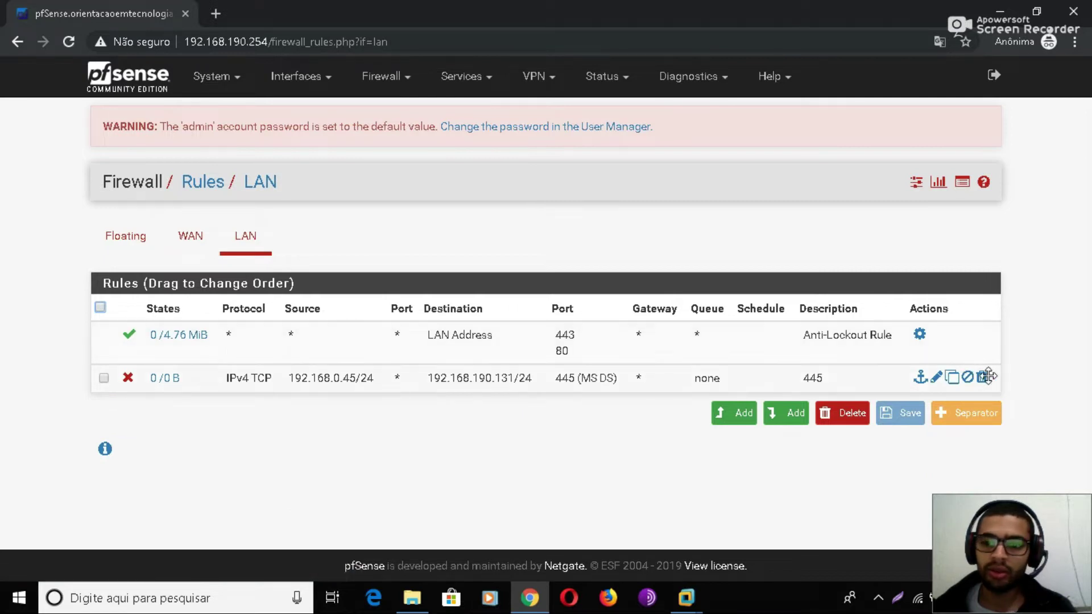
{"action": "left_click", "coordinate": [981, 379]}
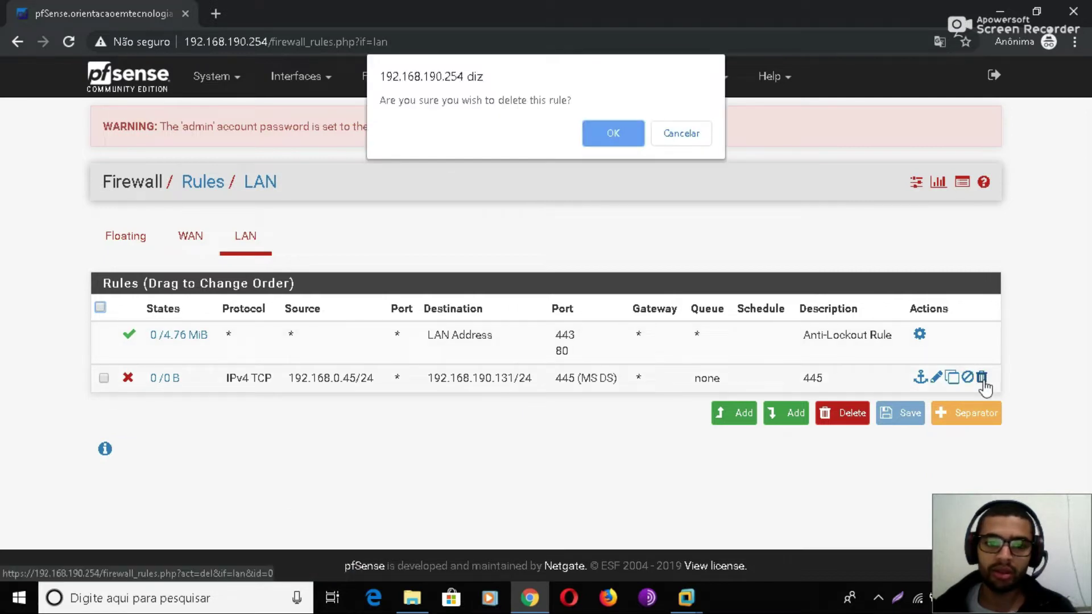
{"action": "left_click", "coordinate": [607, 137]}
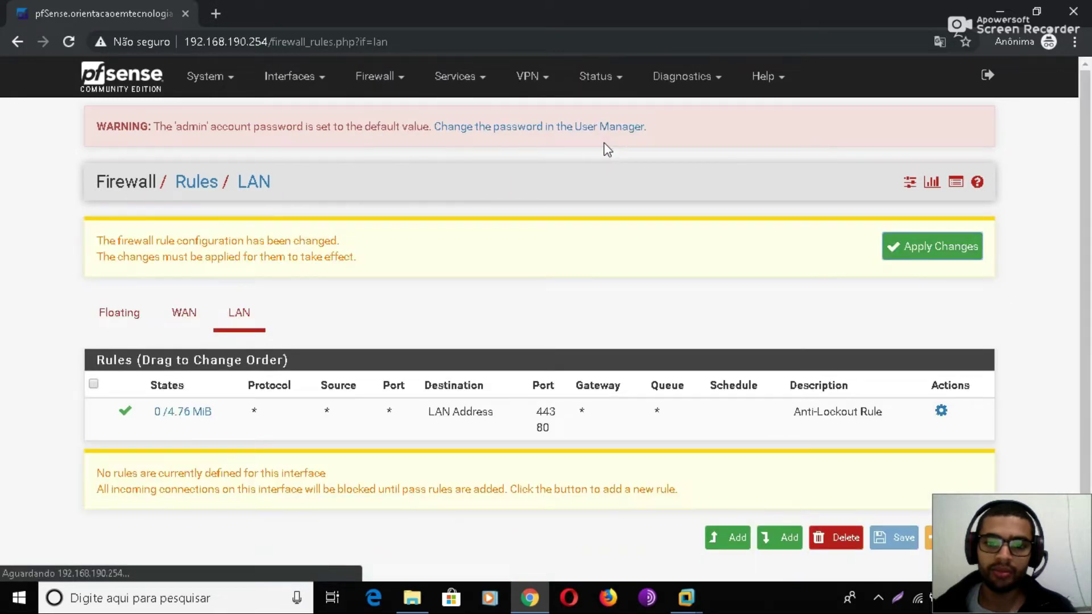
{"action": "left_click", "coordinate": [951, 254]}
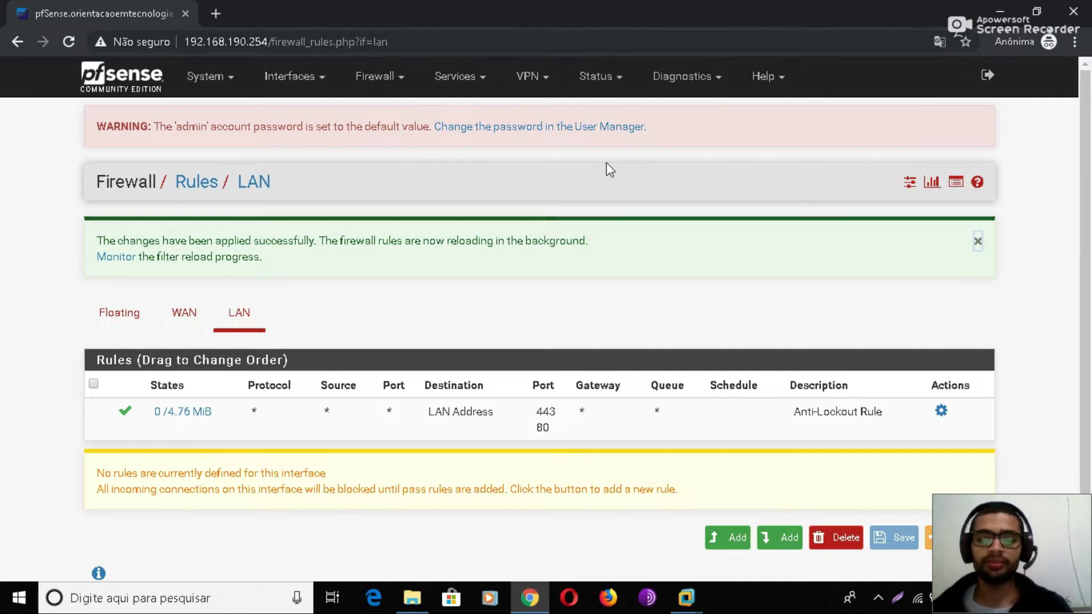
- Review the WAN firewall rules, the IP aliases page and the LAN firewall rules
{"action": "left_click", "coordinate": [387, 91]}
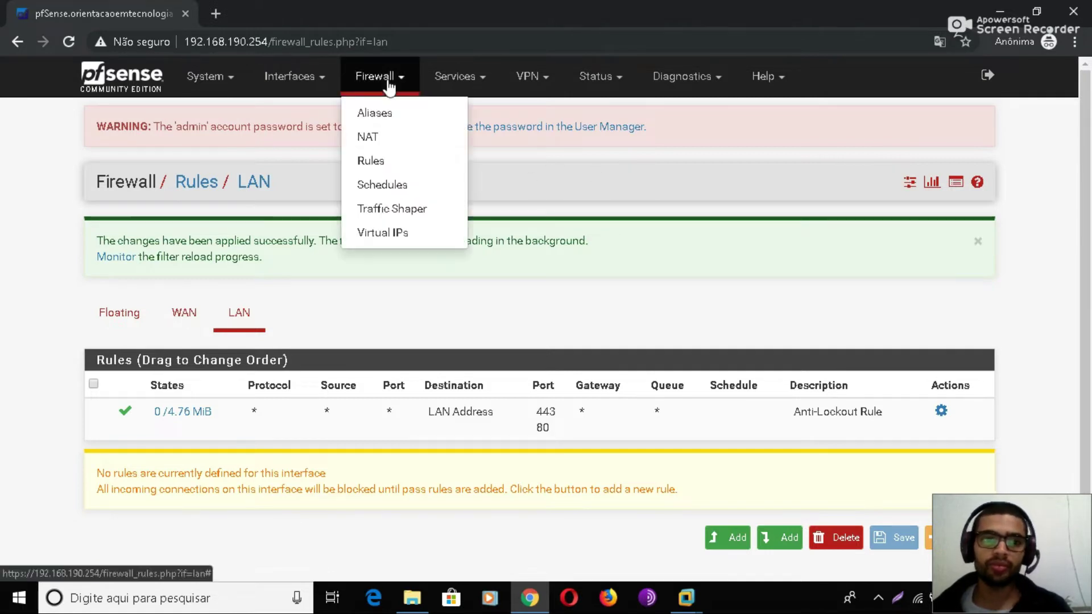
{"action": "left_click", "coordinate": [386, 163]}
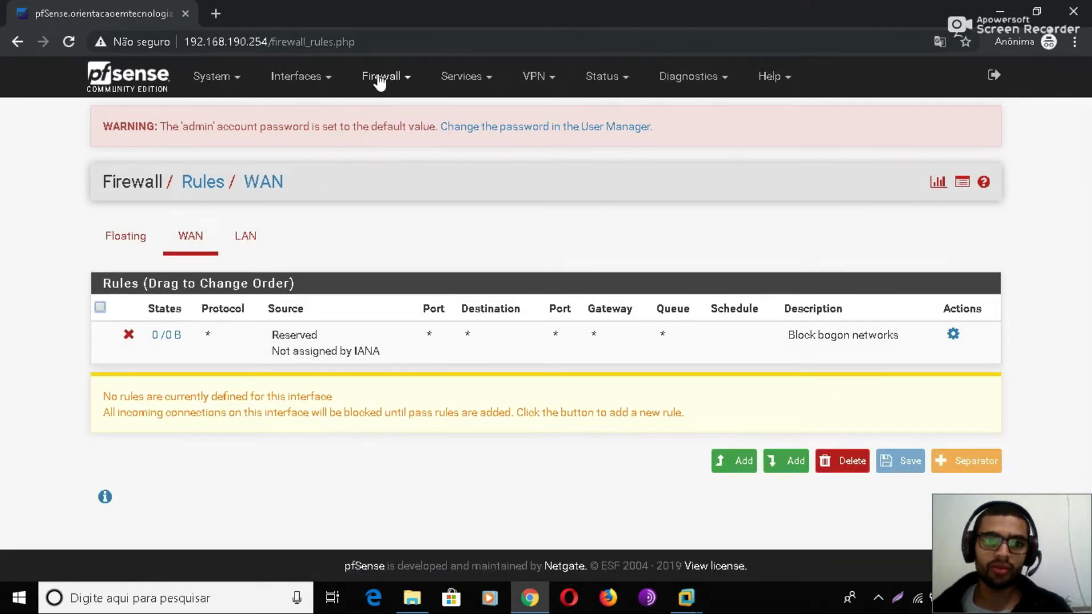
{"action": "left_click", "coordinate": [379, 78]}
{"action": "left_click", "coordinate": [389, 116]}
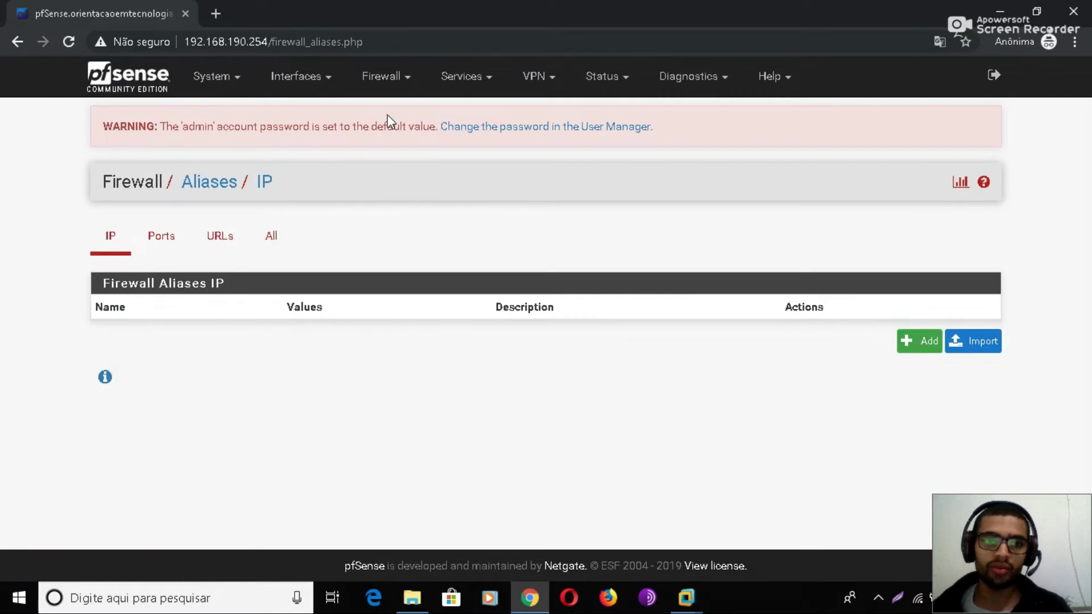
{"action": "left_click", "coordinate": [460, 80]}
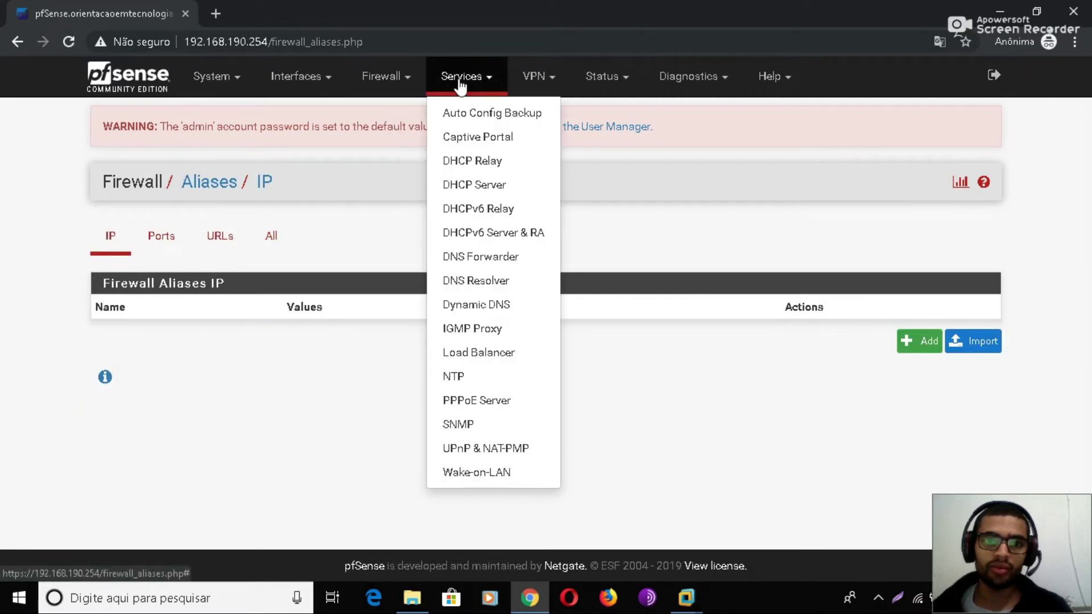
{"action": "left_click", "coordinate": [392, 83]}
{"action": "left_click", "coordinate": [392, 170]}
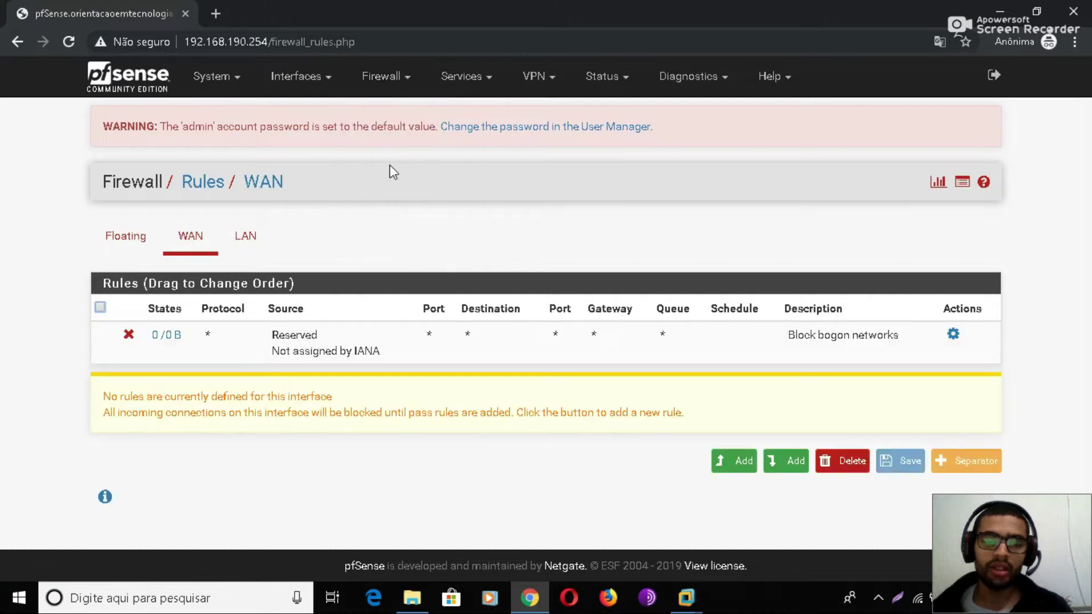
{"action": "left_click", "coordinate": [250, 233]}
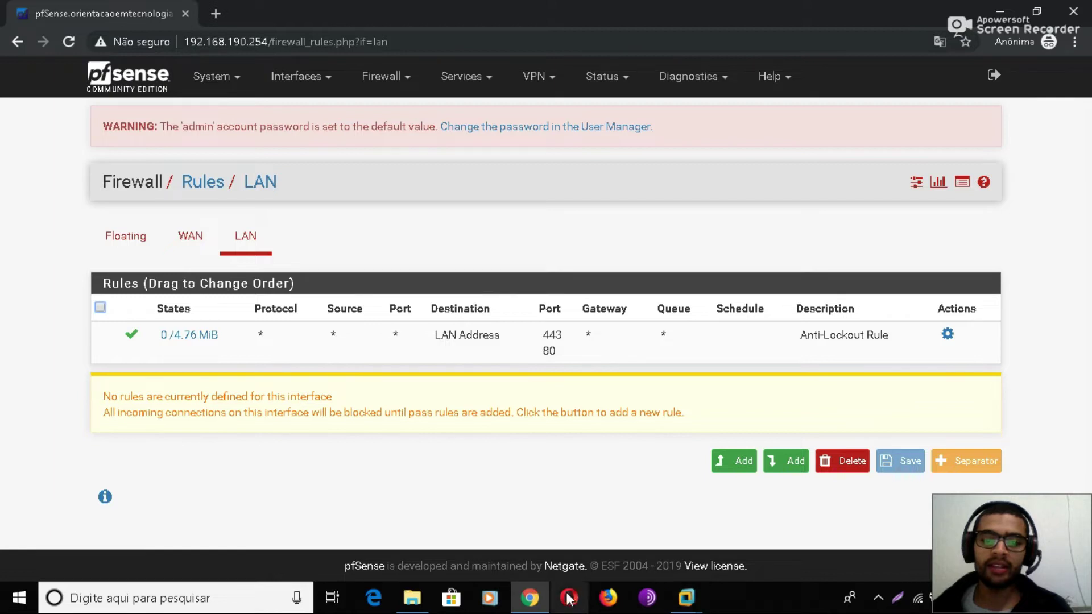
- Restart the Pfsense guest in VMware Workstation, confirming the restart and dismissing the removable devices hint
{"action": "left_click", "coordinate": [686, 597]}
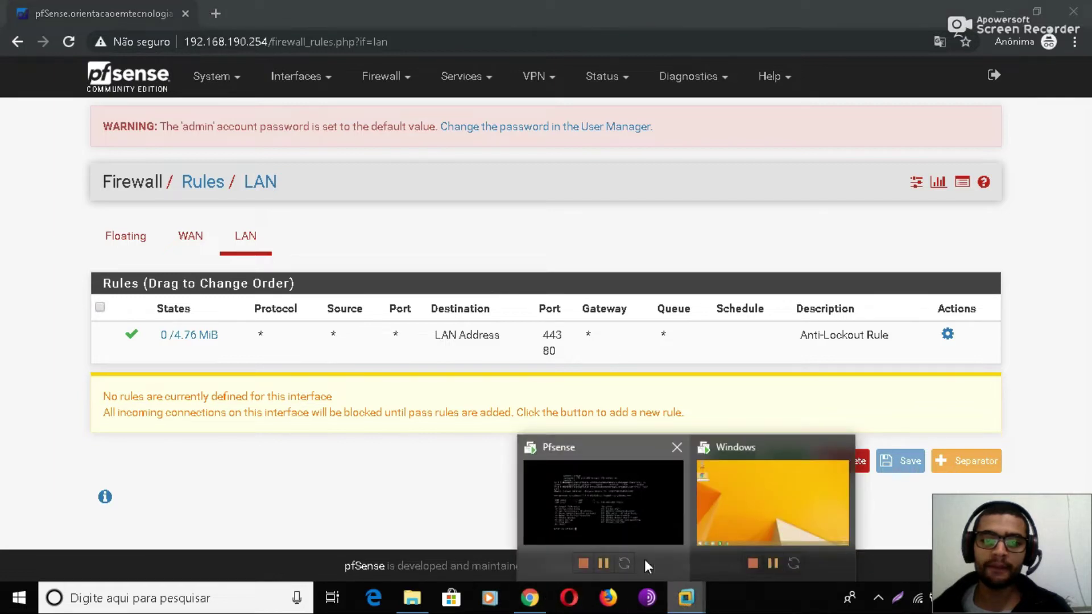
{"action": "left_click", "coordinate": [625, 499]}
{"action": "right_click", "coordinate": [85, 132]}
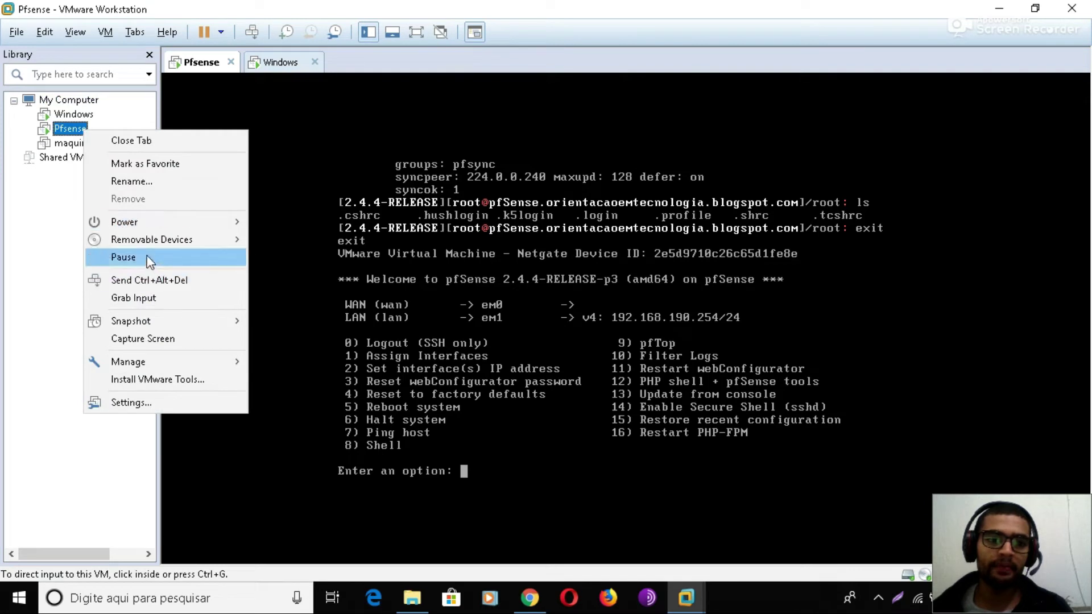
{"action": "mouse_move", "coordinate": [143, 223]}
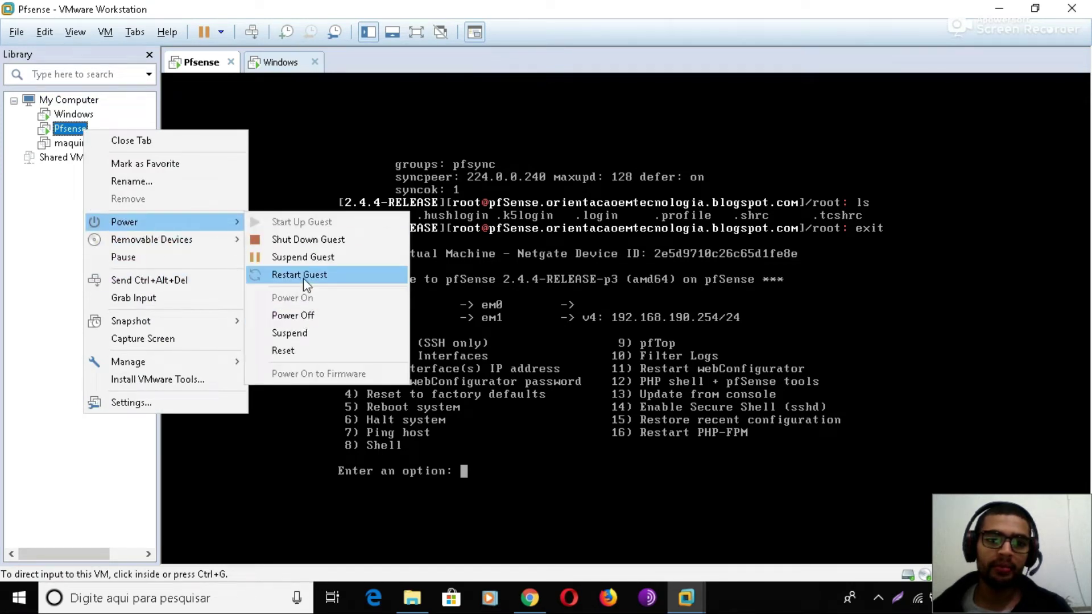
{"action": "left_click", "coordinate": [302, 276]}
{"action": "left_click", "coordinate": [573, 325]}
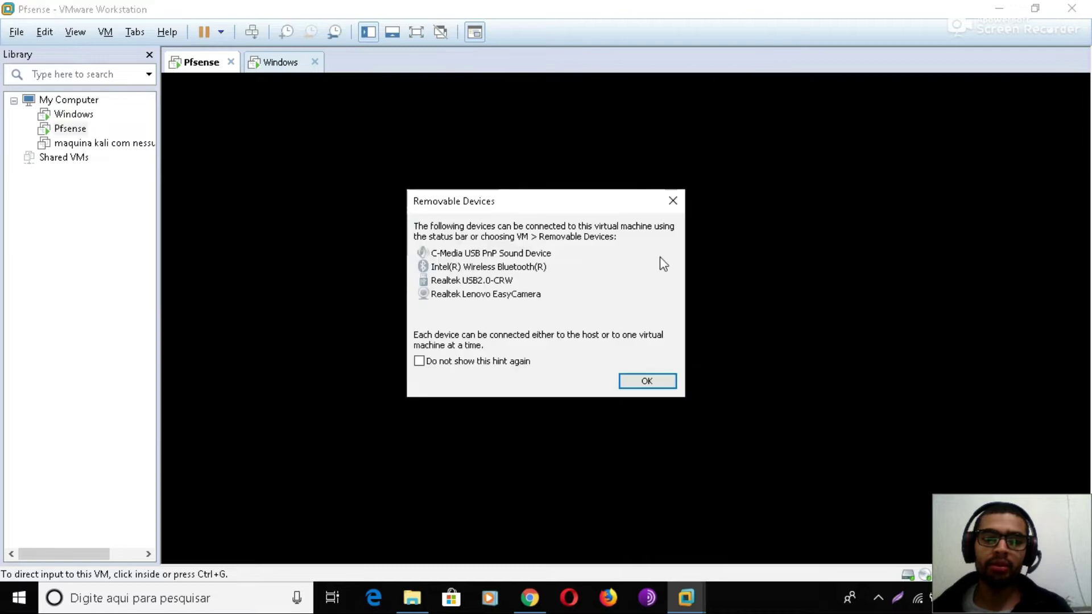
{"action": "left_click", "coordinate": [663, 379]}
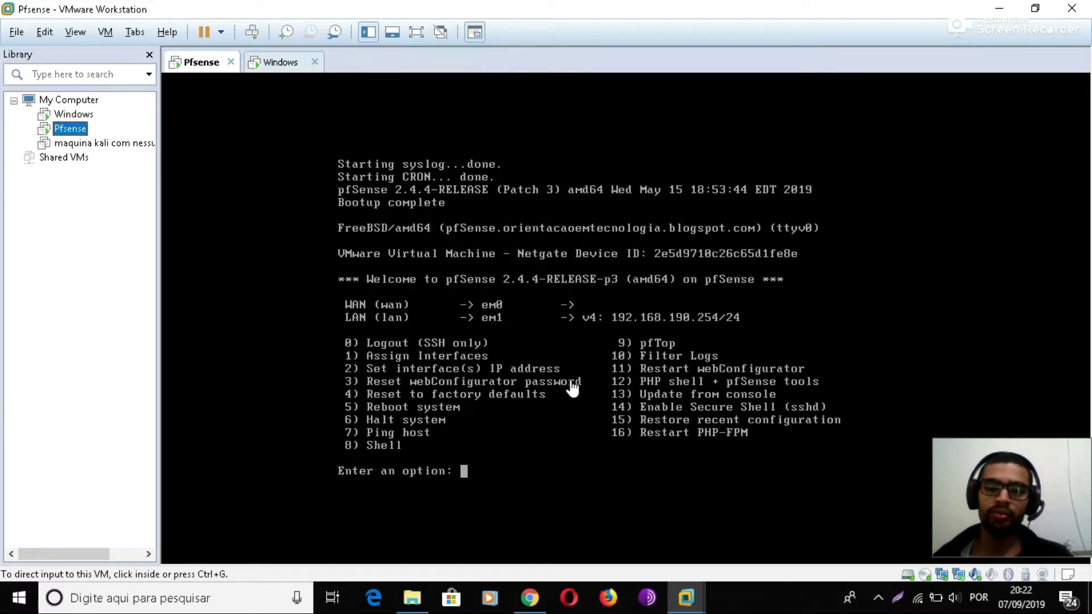
- Return to the browser and reload the pfSense web interface from its base address 192.168.190.254
{"action": "left_click", "coordinate": [529, 597]}
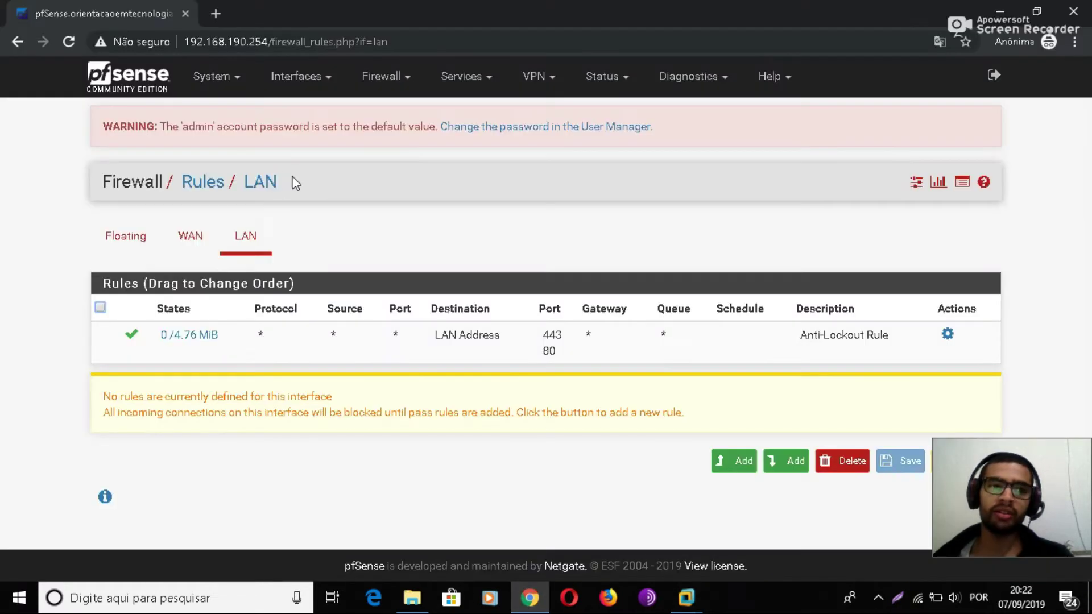
{"action": "left_click_drag", "start_coordinate": [268, 38], "coordinate": [545, 36]}
{"action": "key", "text": "BackSpace"}
{"action": "key", "text": "Return"}
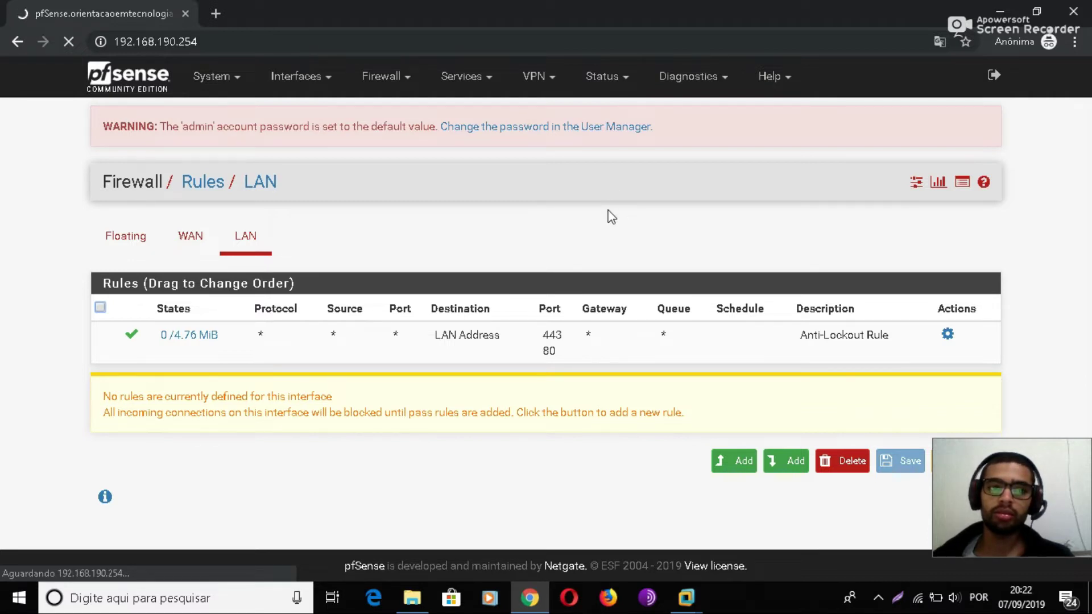
- Load the copied address 192.168.190.254 in a new browser tab and close the old pfSense tab
{"action": "left_click", "coordinate": [230, 44]}
{"action": "key", "text": "ctrl+c"}
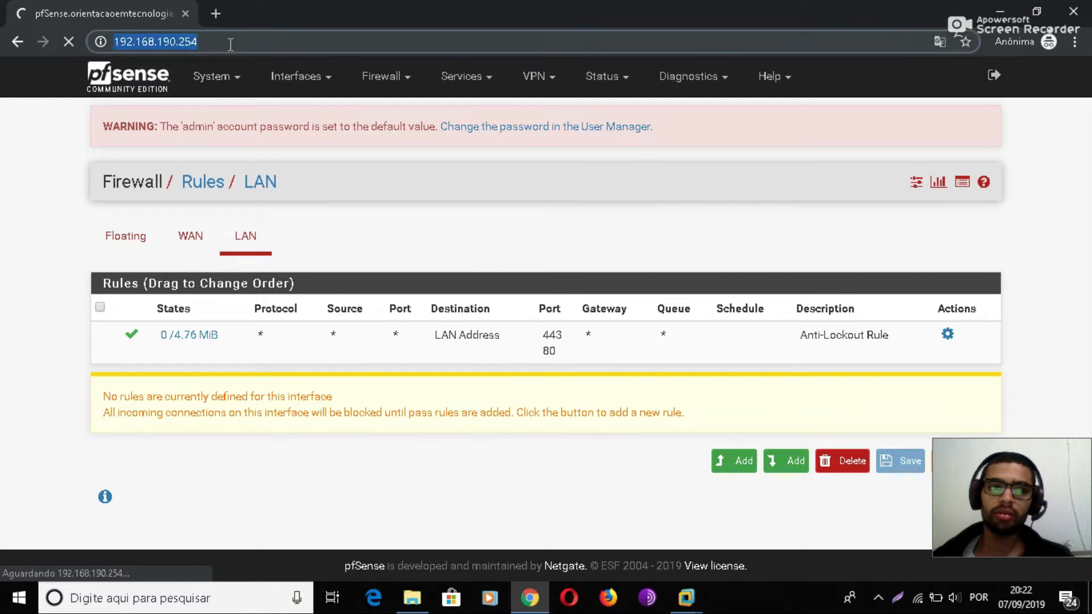
{"action": "left_click", "coordinate": [217, 13]}
{"action": "key", "text": "ctrl+v"}
{"action": "key", "text": "Return"}
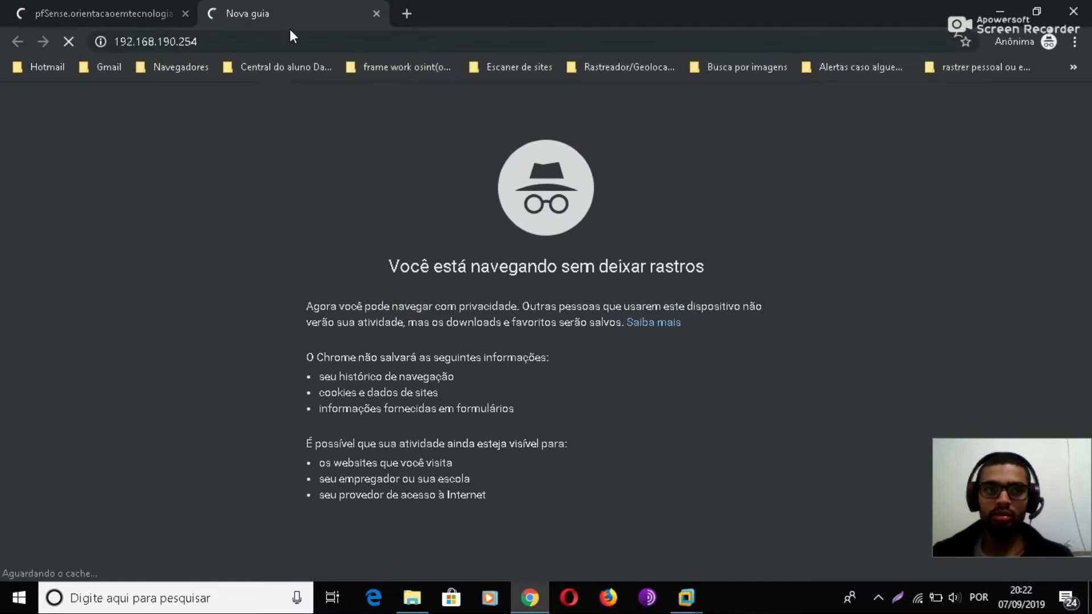
{"action": "left_click", "coordinate": [185, 13]}
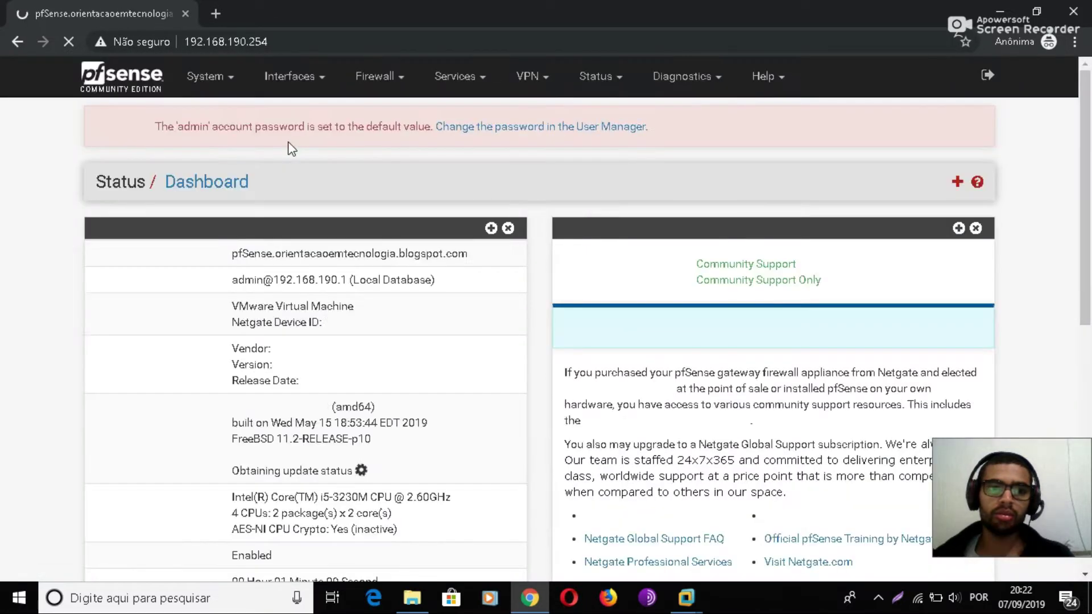
- Check the firewall rules for WAN and LAN after the restart
{"action": "left_click", "coordinate": [382, 82]}
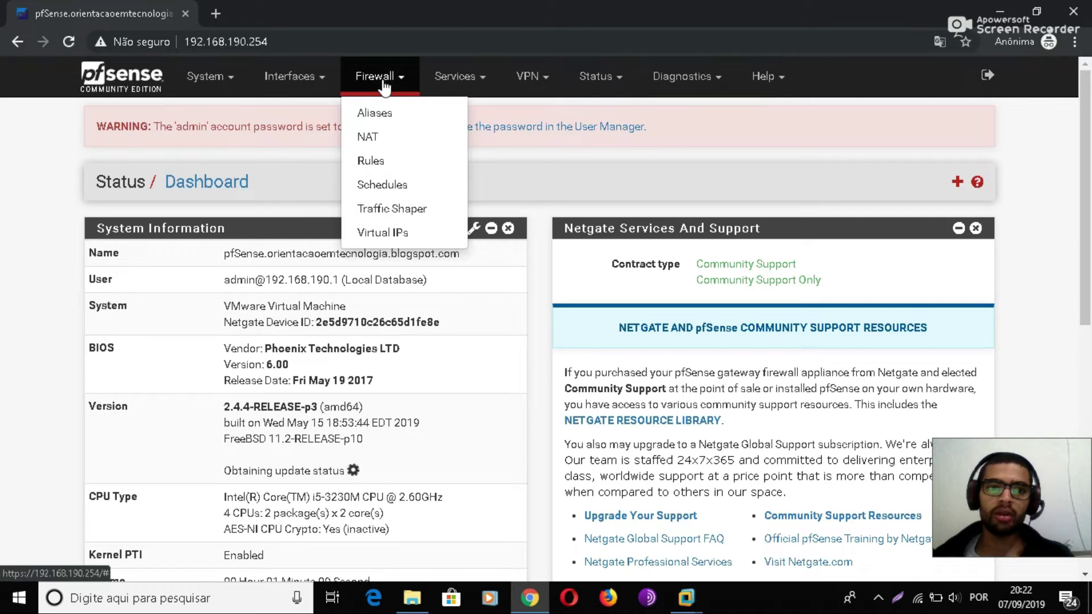
{"action": "left_click", "coordinate": [378, 166]}
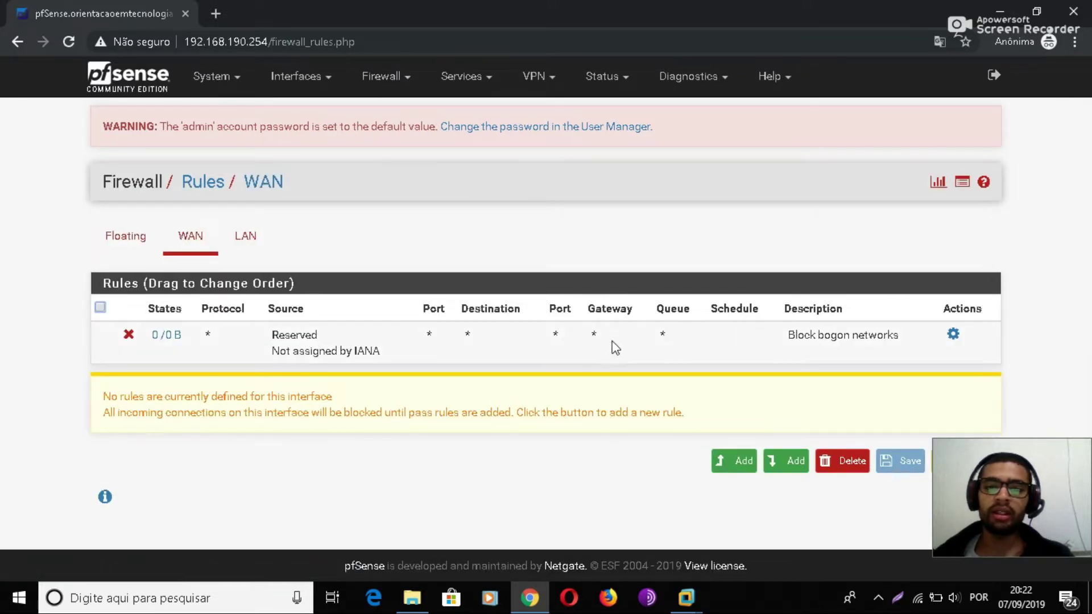
{"action": "left_click", "coordinate": [248, 245]}
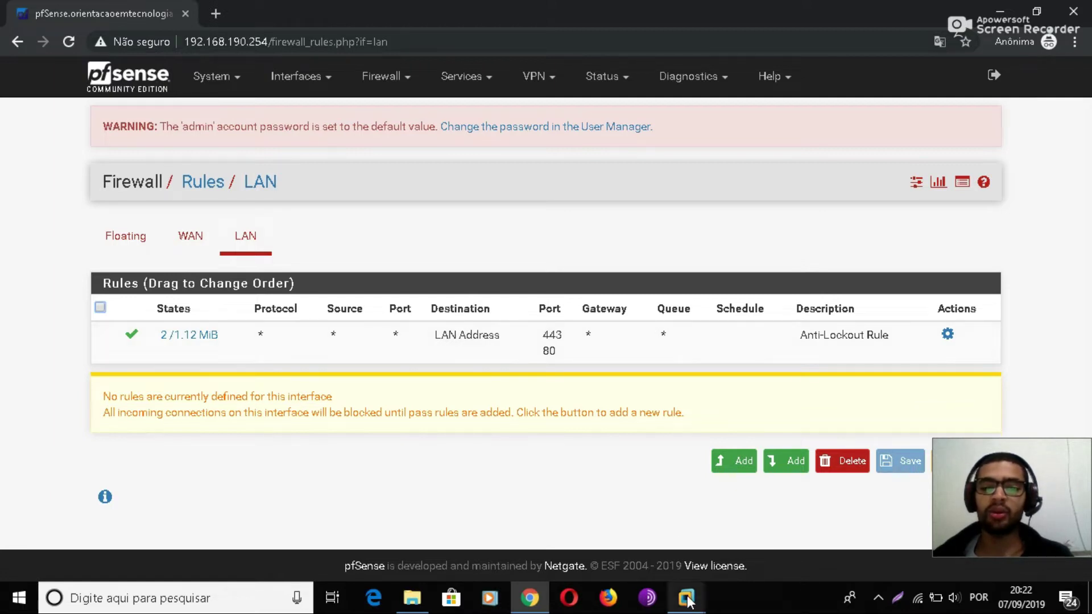
- Switch to the Windows virtual machine in VMware Workstation and bring its taskbar into view
{"action": "mouse_move", "coordinate": [688, 601]}
{"action": "left_click", "coordinate": [722, 507]}
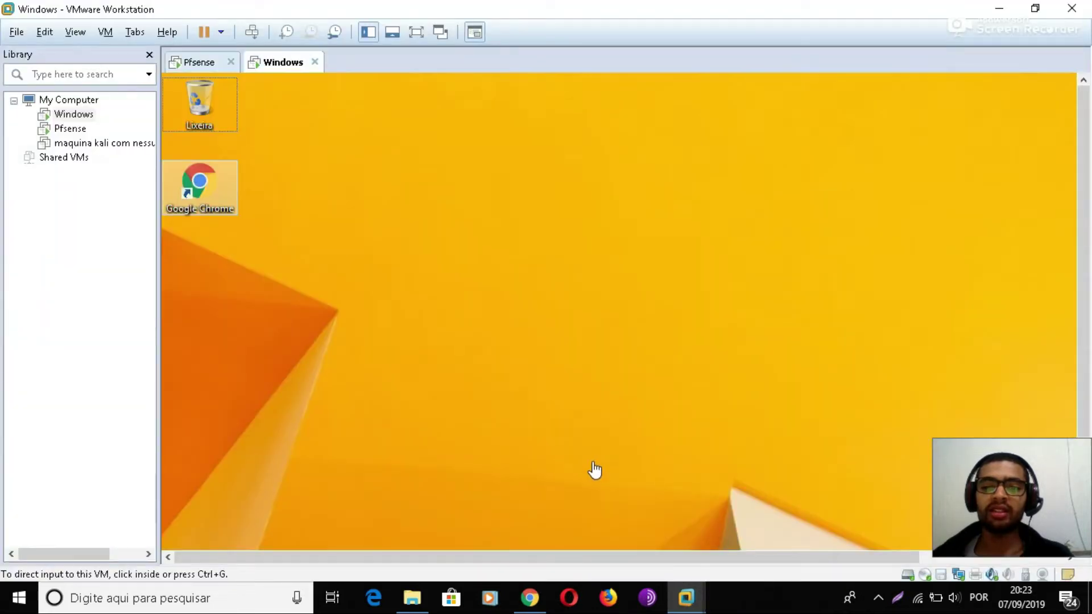
{"action": "left_click_drag", "start_coordinate": [1084, 321], "coordinate": [1085, 423]}
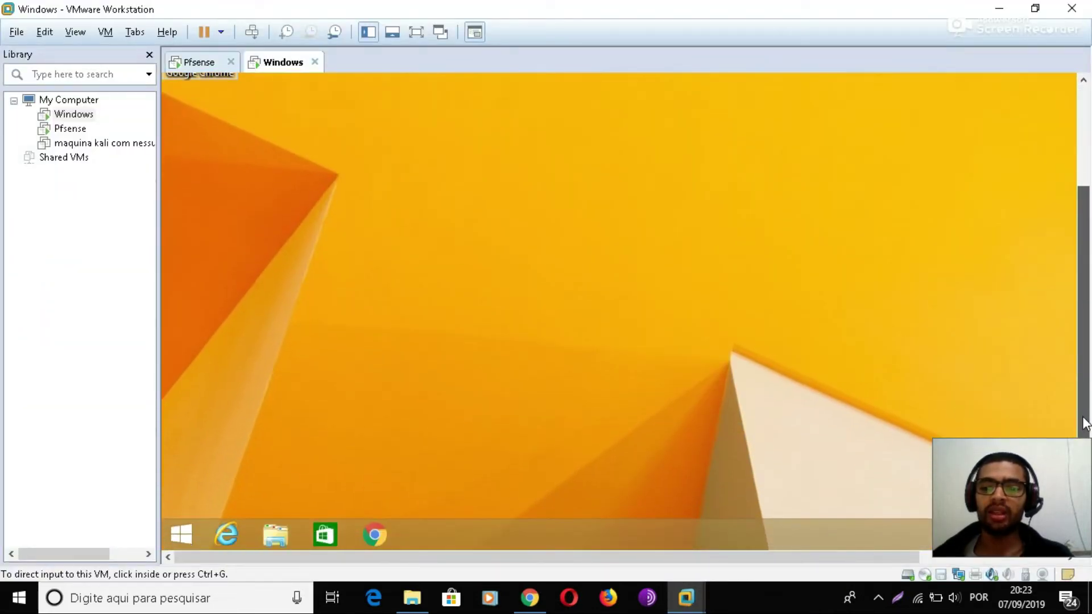
{"action": "left_click_drag", "start_coordinate": [1032, 497], "coordinate": [1030, 403]}
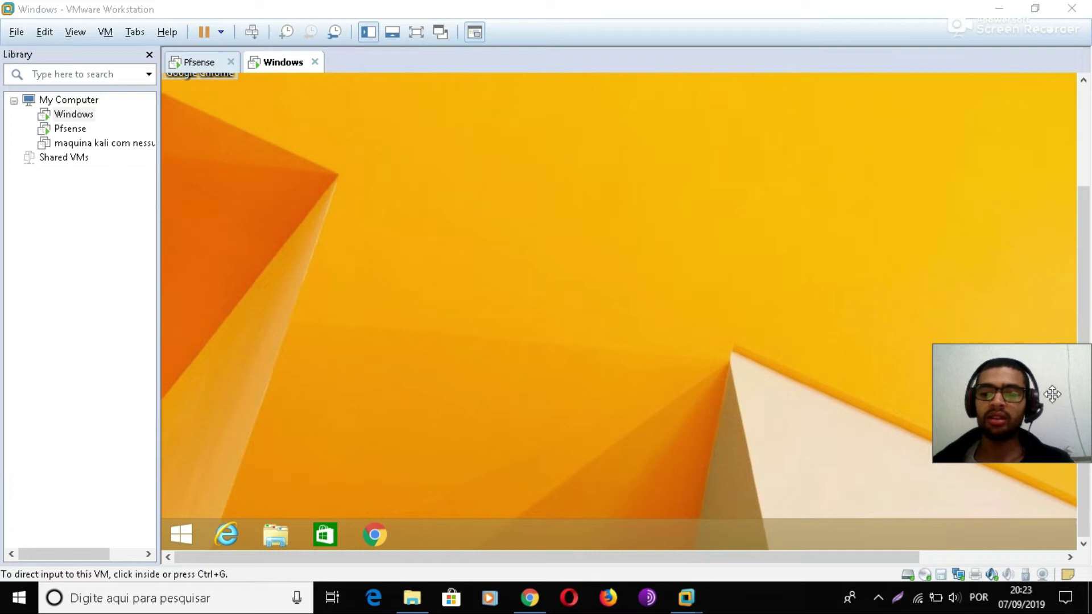
{"action": "left_click", "coordinate": [1084, 318]}
{"action": "left_click_drag", "start_coordinate": [879, 559], "coordinate": [785, 556]}
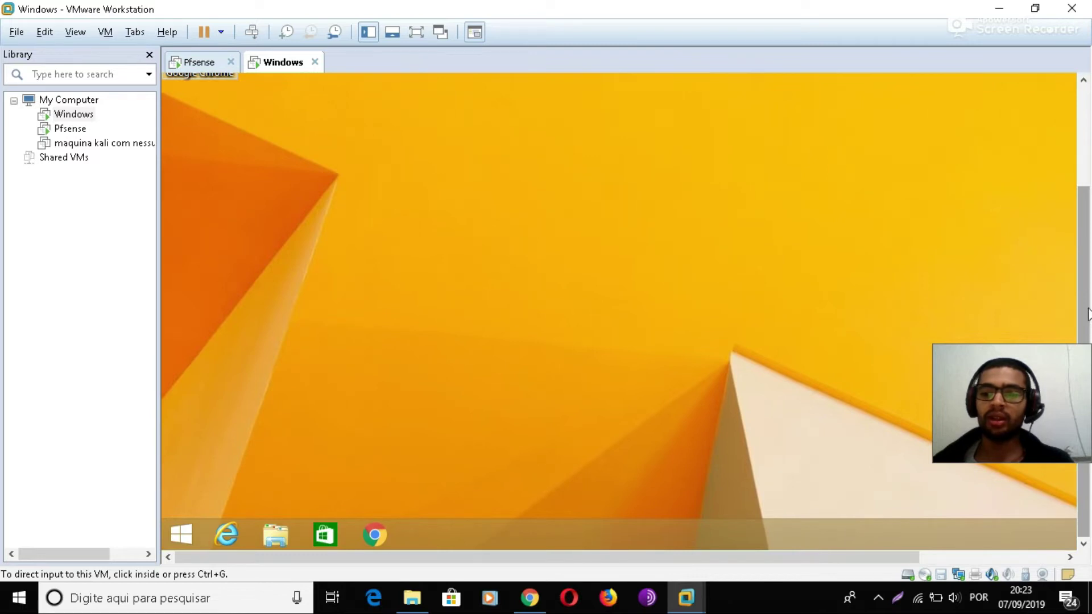
{"action": "left_click_drag", "start_coordinate": [1057, 387], "coordinate": [1050, 450]}
{"action": "mouse_move", "coordinate": [890, 556]}
{"action": "left_mouse_down"}
{"action": "mouse_move", "coordinate": [944, 558]}
{"action": "mouse_move", "coordinate": [885, 556]}
{"action": "left_mouse_up"}
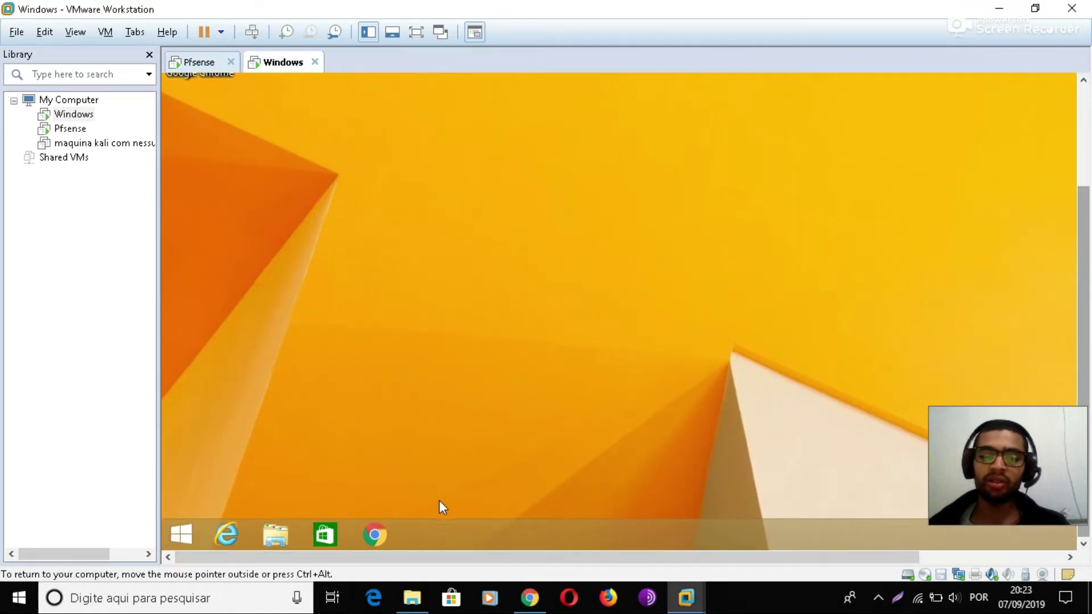
- Open Chrome in the Windows virtual machine and search for "files" in an incognito window
{"action": "left_click", "coordinate": [379, 532]}
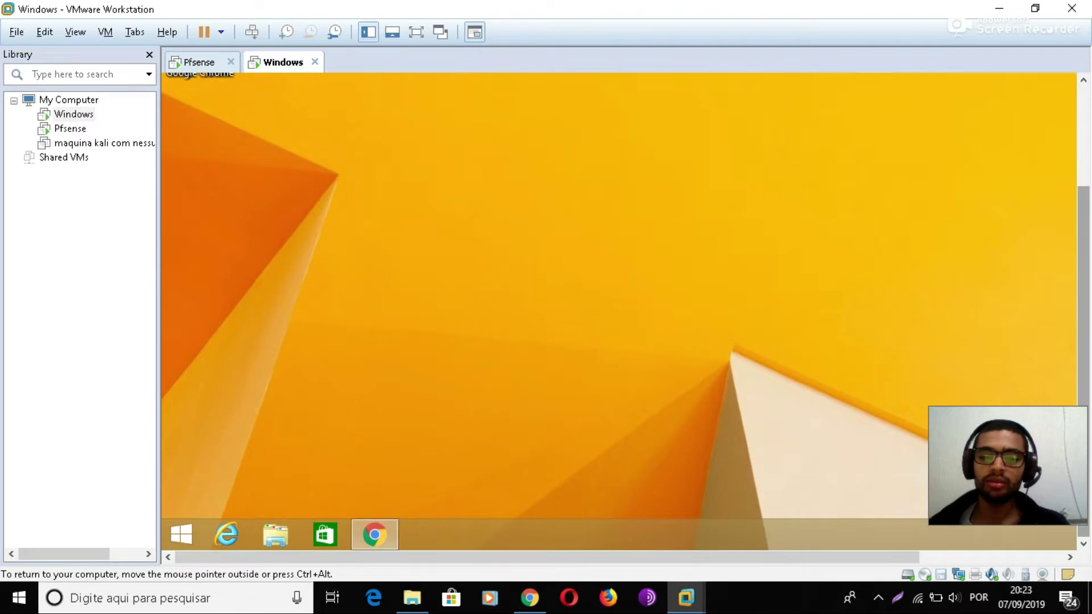
{"action": "scroll", "coordinate": [1083, 290], "scroll_direction": "up", "scroll_amount": 5}
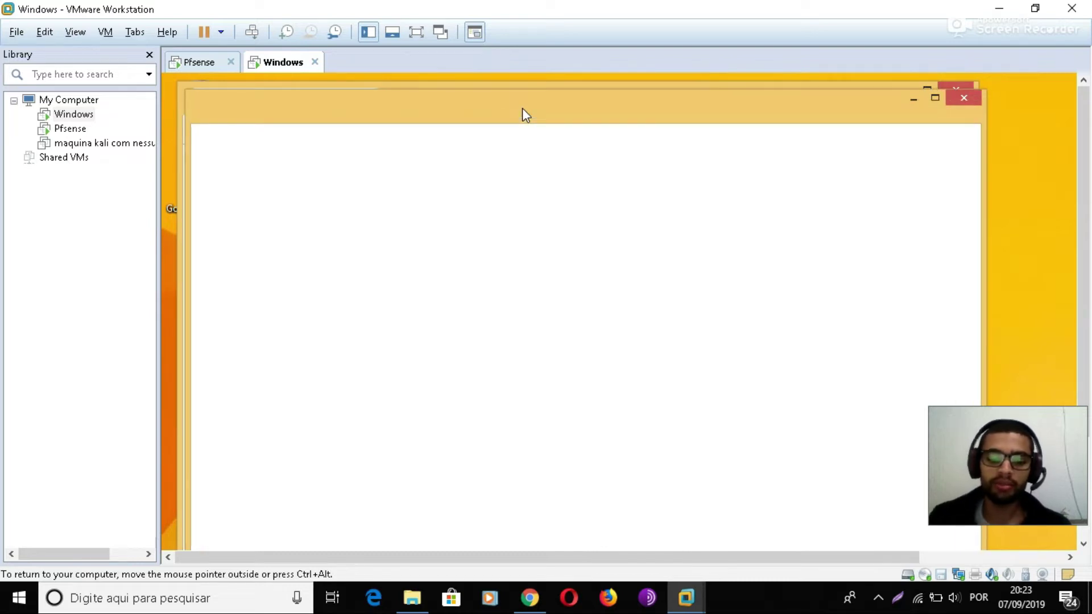
{"action": "left_click", "coordinate": [969, 85]}
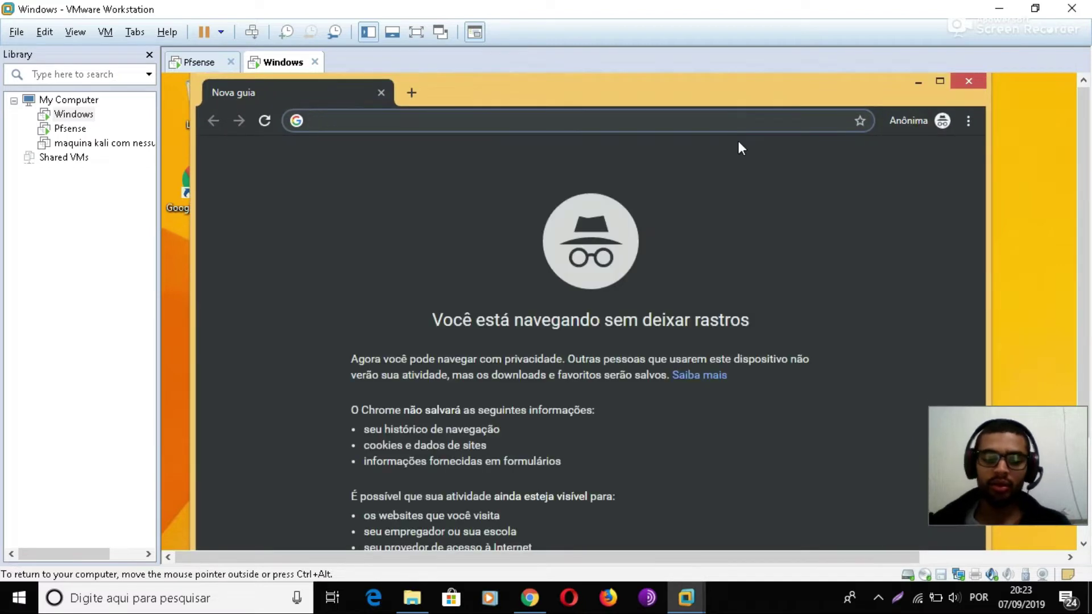
{"action": "type", "text": "files"}
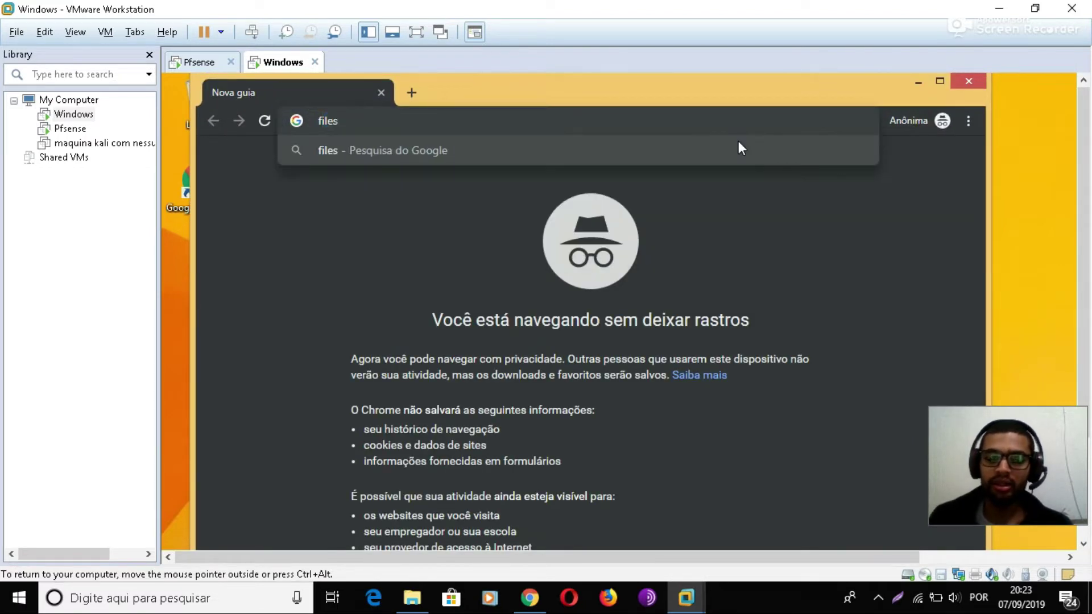
{"action": "key", "text": "Return"}
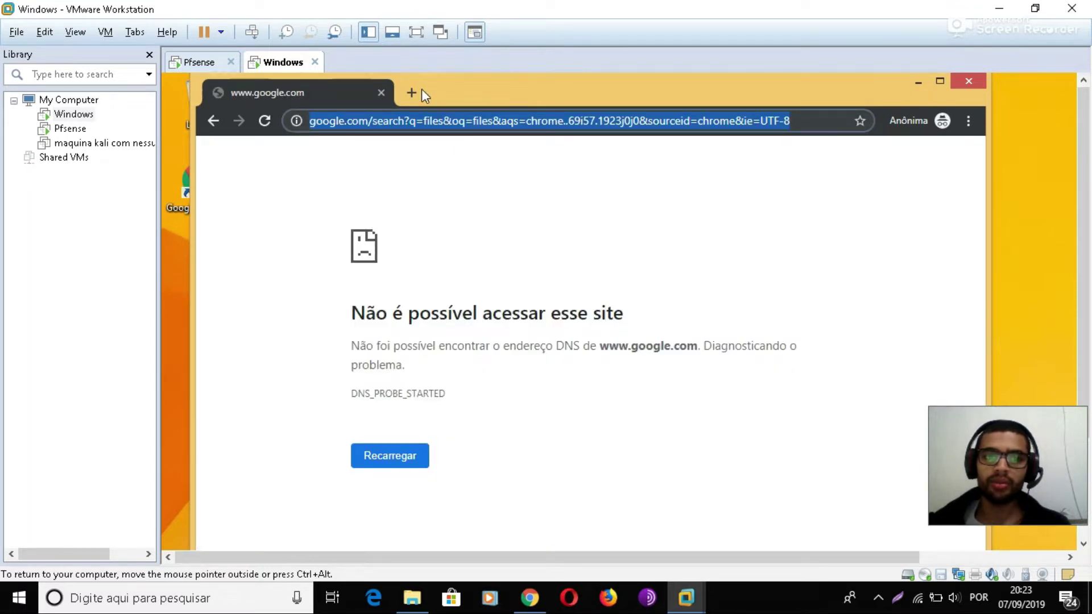
- Search for "filmes" in a new incognito tab to test internet access again
{"action": "left_click", "coordinate": [414, 92]}
{"action": "type", "text": "fil"}
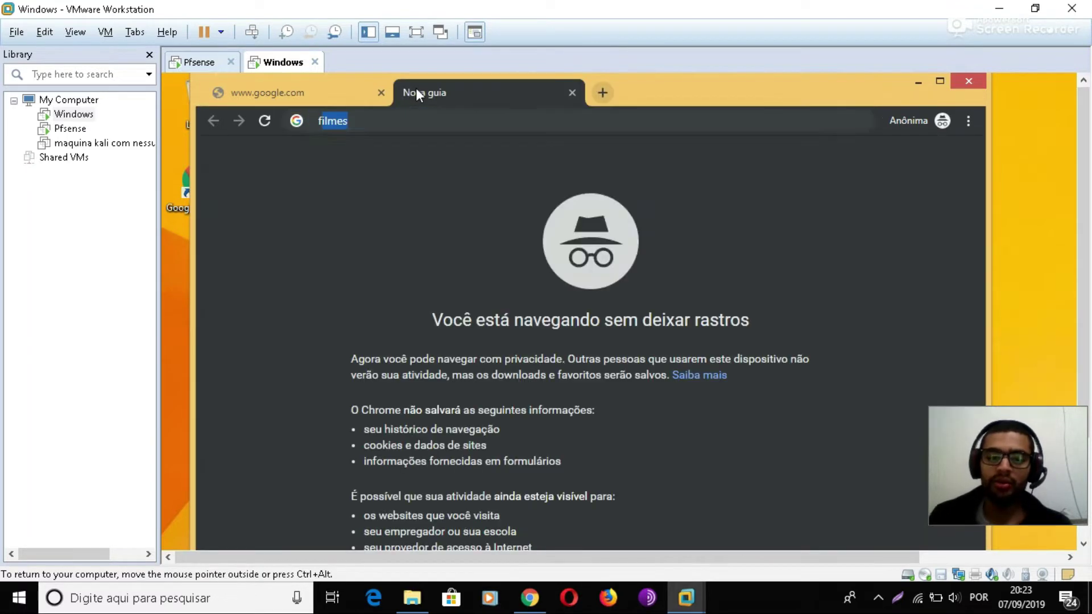
{"action": "type", "text": "mes"}
{"action": "key", "text": "Return"}
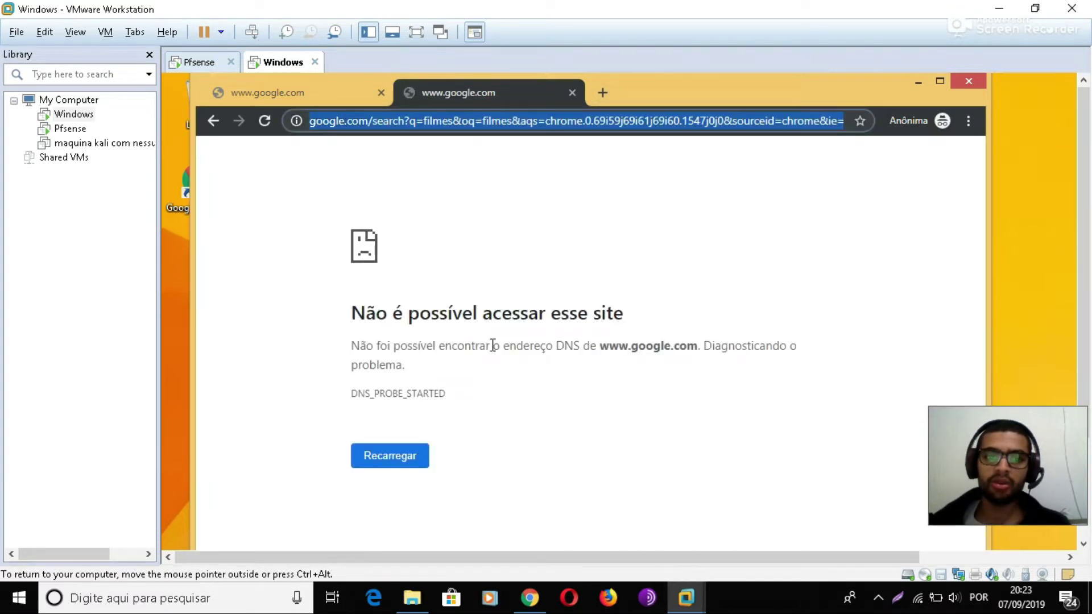
- Compare the pages loaded in the two search tabs and close the incognito window
{"action": "left_click", "coordinate": [312, 92]}
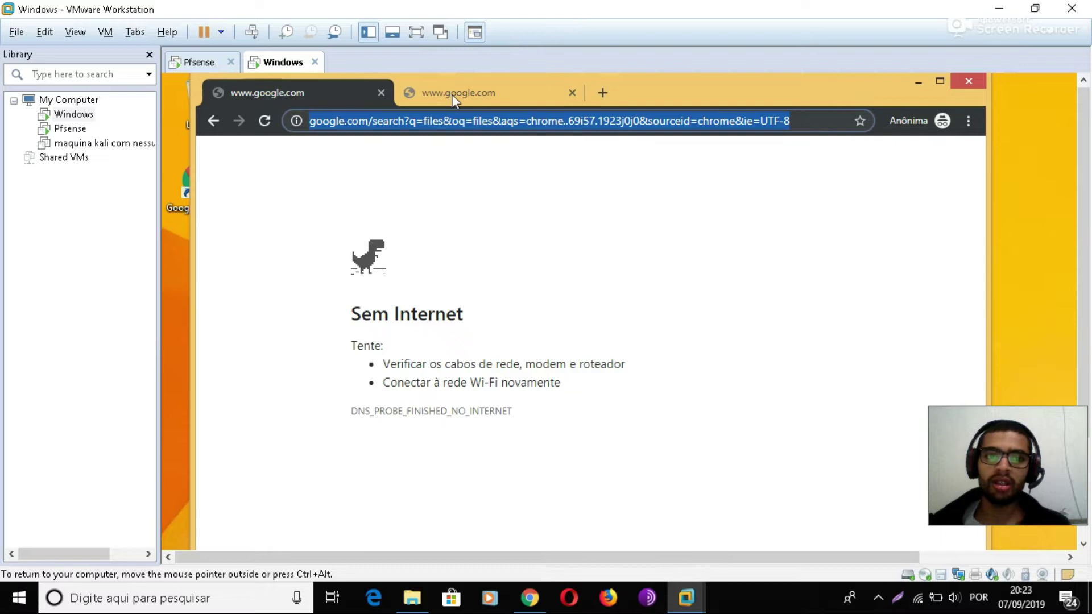
{"action": "left_click", "coordinate": [459, 97]}
{"action": "left_click", "coordinate": [347, 91]}
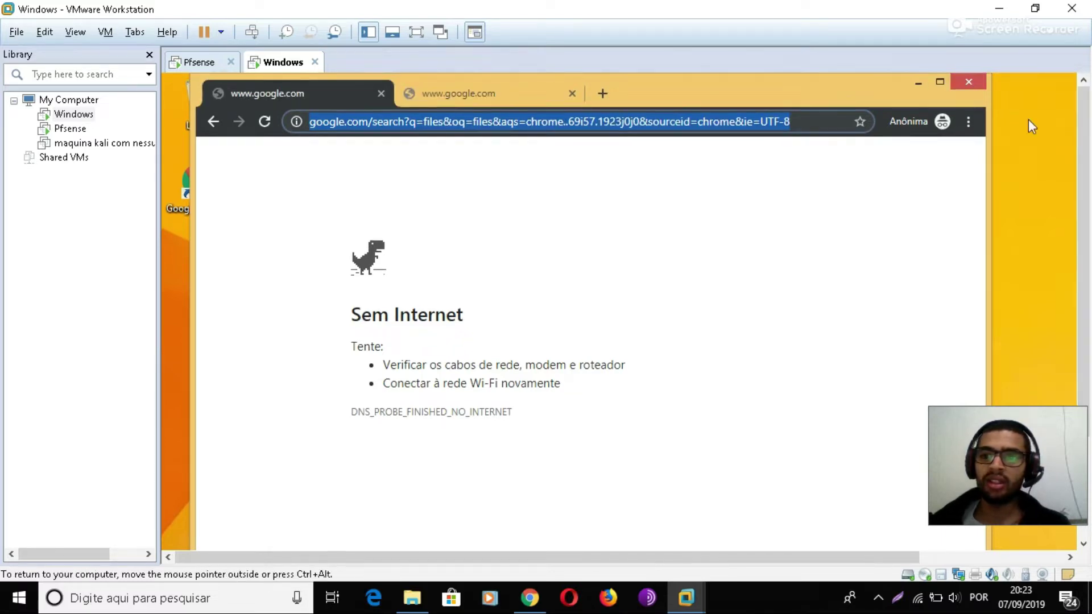
{"action": "left_click", "coordinate": [968, 84]}
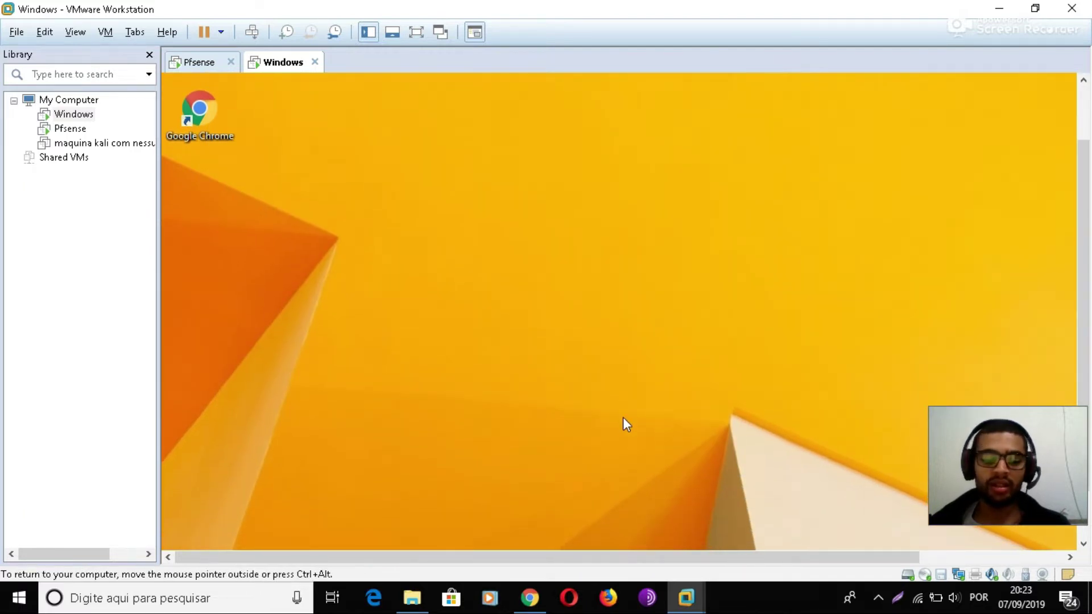
- Open a Command Prompt in the Windows virtual machine and ping google.com and google.com.br
{"action": "key", "text": "super+r"}
{"action": "type", "text": "cmd"}
{"action": "key", "text": "Return"}
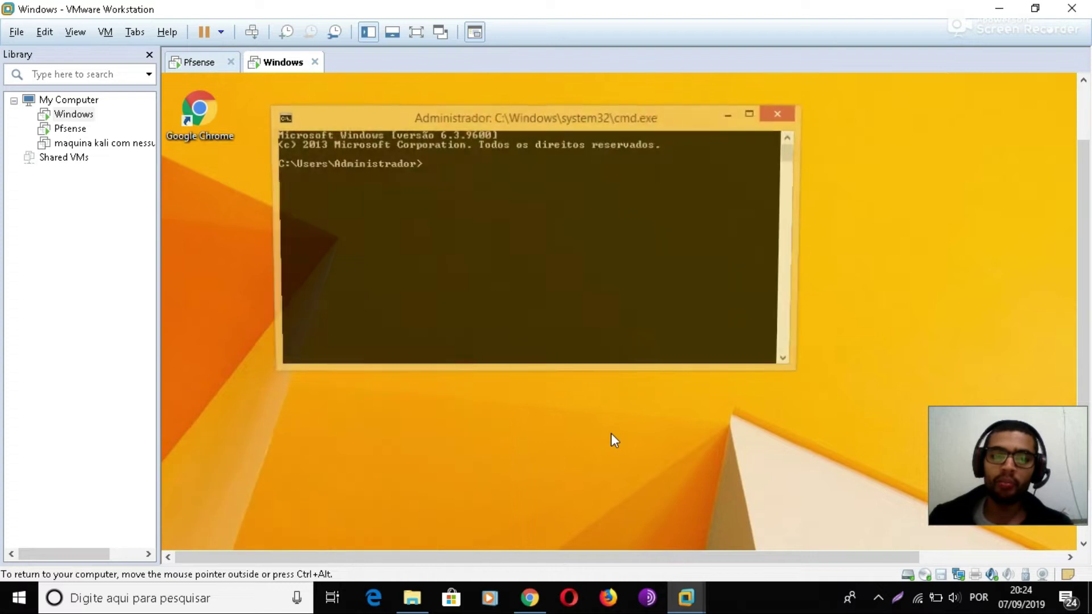
{"action": "type", "text": "ping google.com"}
{"action": "key", "text": "Return"}
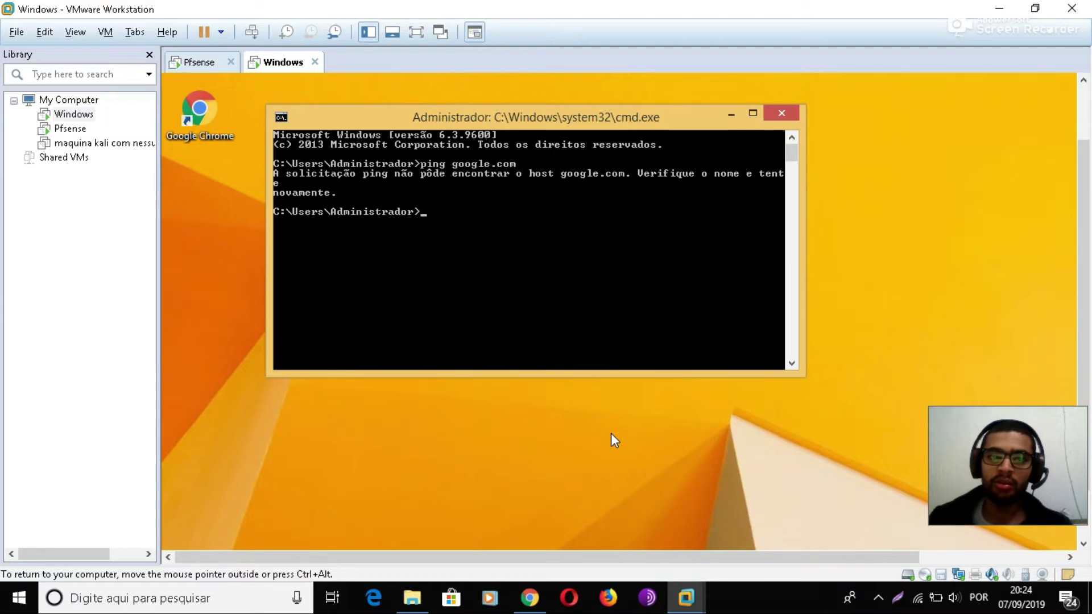
{"action": "key", "text": "Up"}
{"action": "type", "text": ".br"}
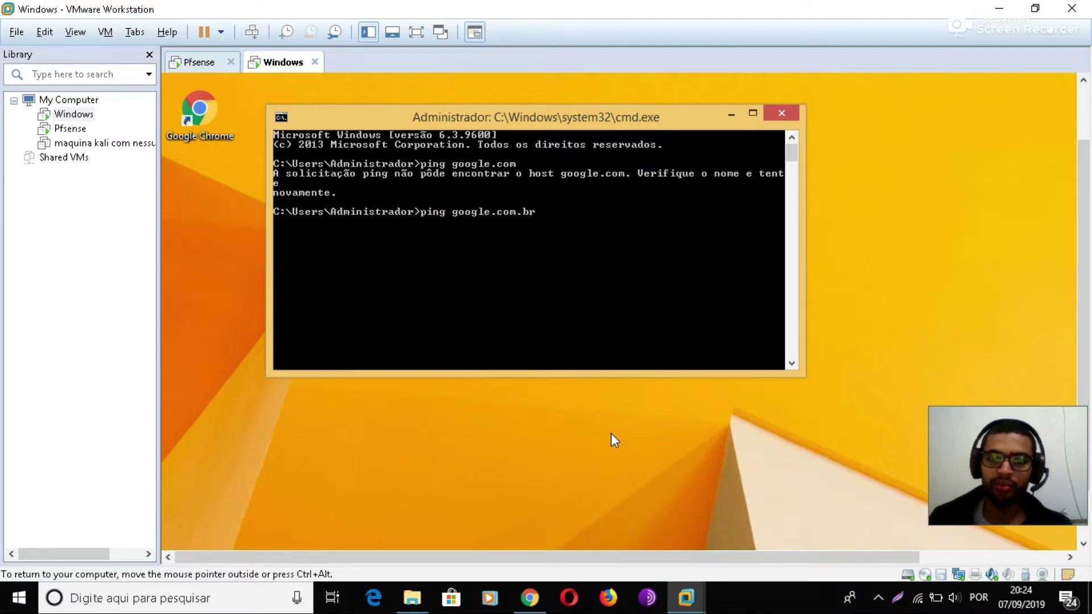
{"action": "key", "text": "Return"}
- Test telnet connections to google.com.br on ports 80 and 443
{"action": "type", "text": "telnet g"}
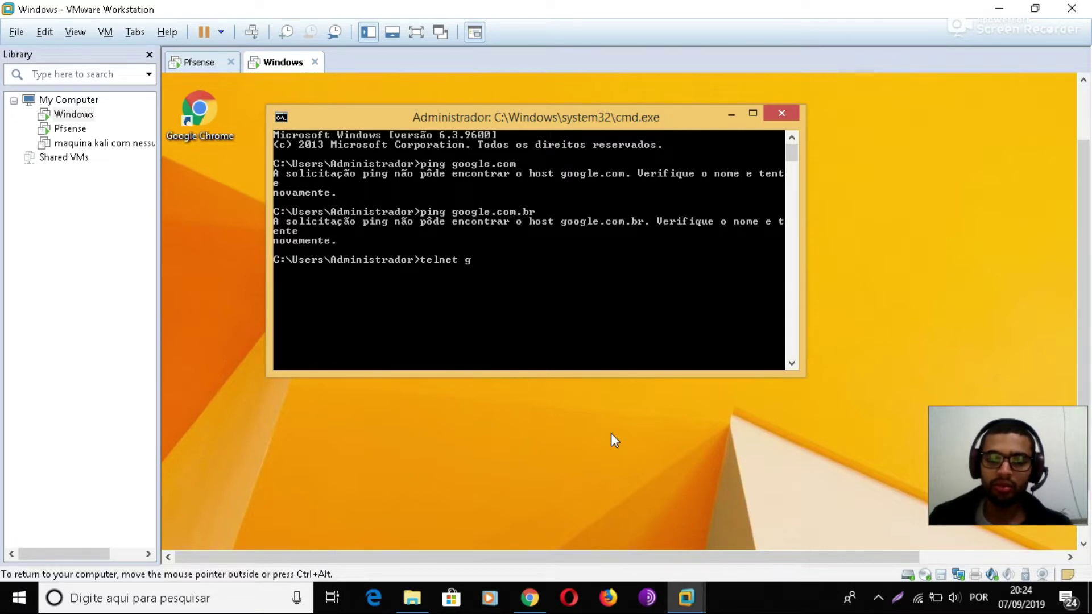
{"action": "type", "text": "oogle.com.br 80"}
{"action": "key", "text": "Return"}
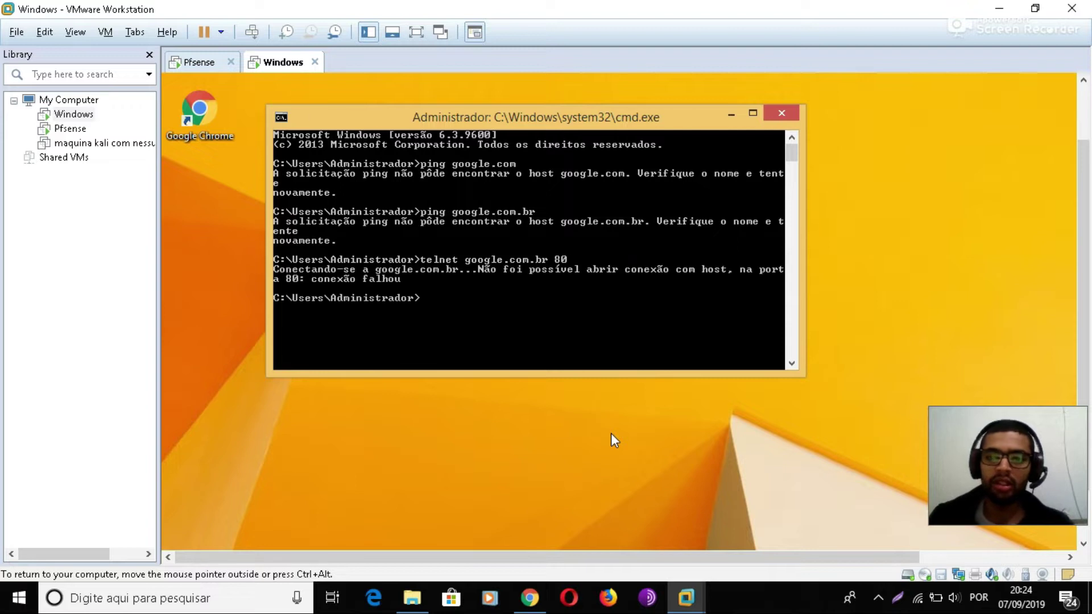
{"action": "key", "text": "Up"}
{"action": "key", "text": "BackSpace"}
{"action": "key", "text": "BackSpace"}
{"action": "type", "text": "443"}
{"action": "key", "text": "Return"}
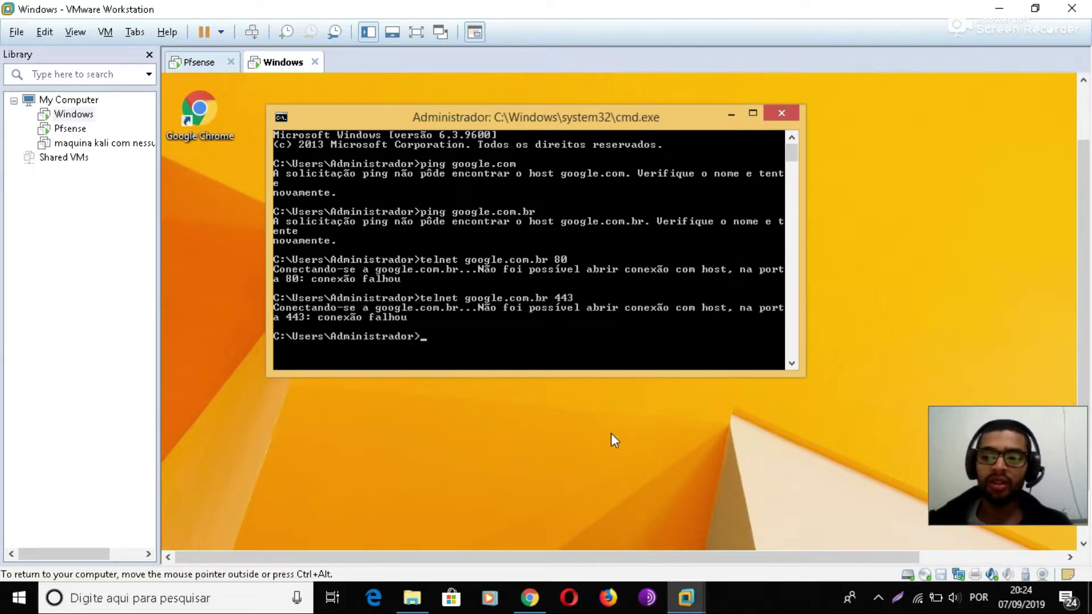
{"action": "left_click_drag", "start_coordinate": [1050, 435], "coordinate": [1054, 434]}
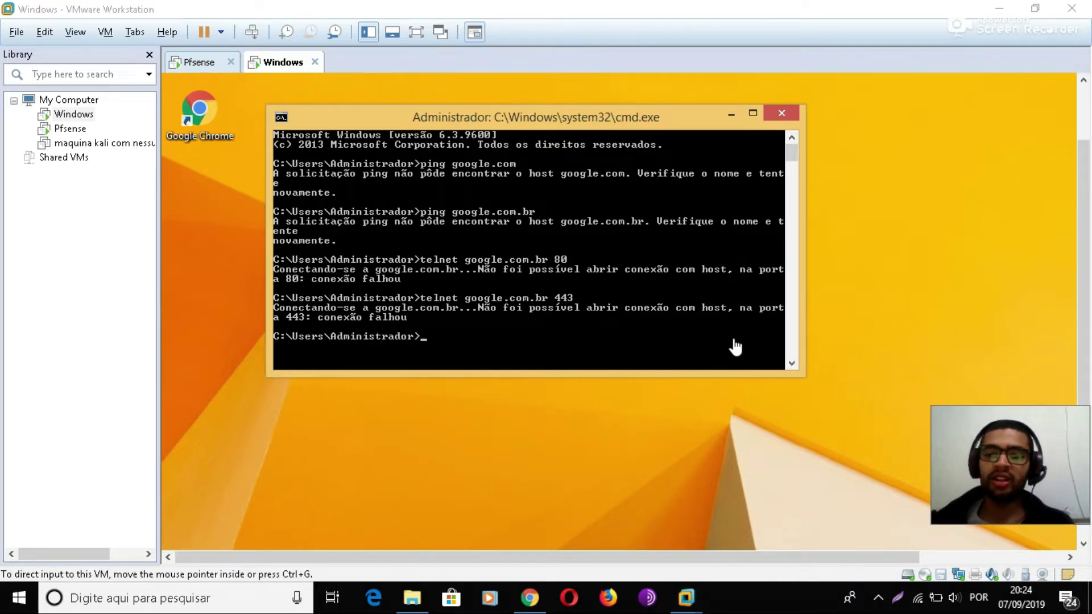
{"action": "mouse_move", "coordinate": [1084, 355]}
{"action": "left_mouse_down"}
{"action": "mouse_move", "coordinate": [1088, 371]}
{"action": "mouse_move", "coordinate": [1088, 357]}
{"action": "left_mouse_up"}
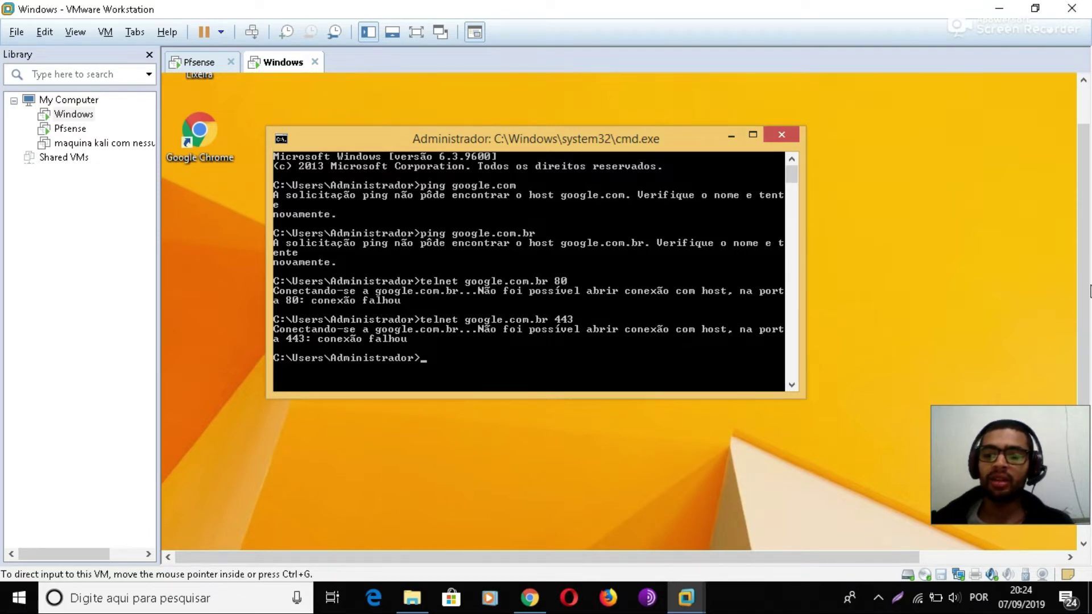
{"action": "scroll", "coordinate": [1086, 355], "scroll_direction": "down", "scroll_amount": 3}
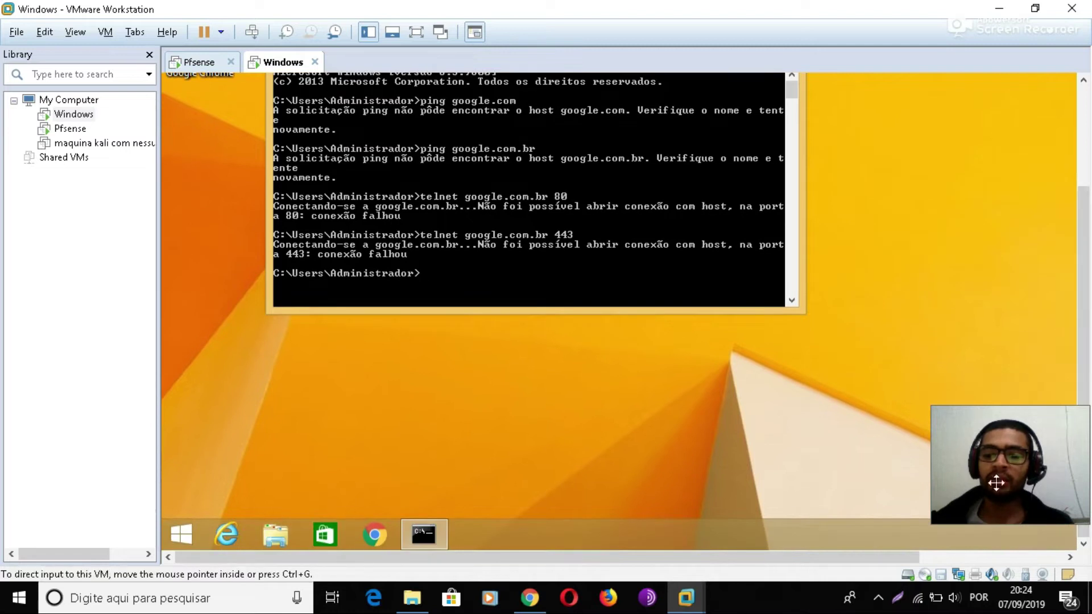
{"action": "scroll", "coordinate": [1083, 296], "scroll_direction": "up", "scroll_amount": 3}
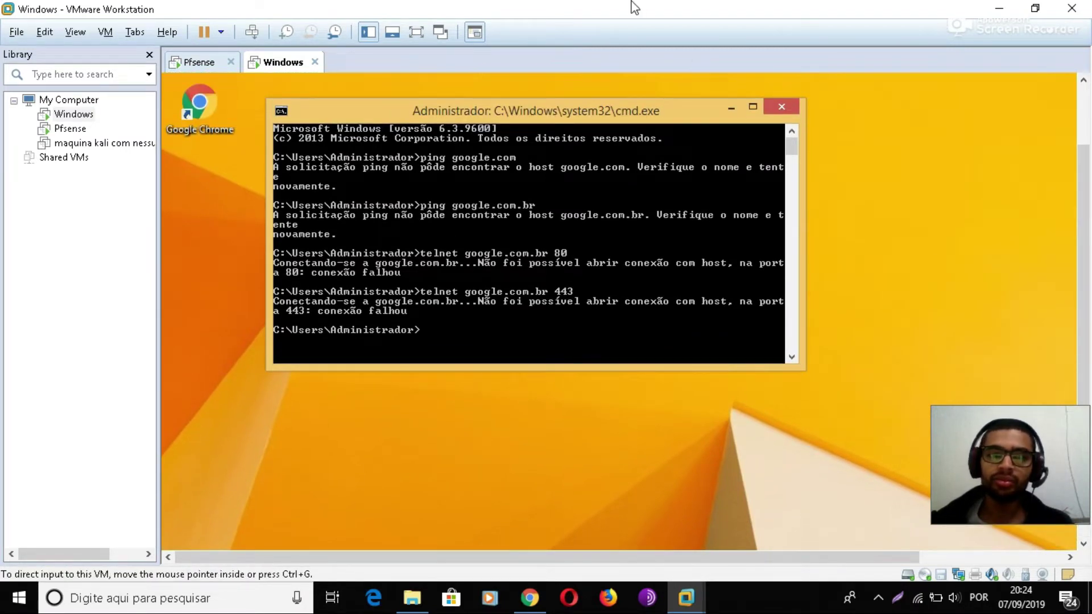
- Switch to the pfSense web interface, open a new rule form at the end of the LAN list and look through its fields
{"action": "left_click", "coordinate": [529, 597]}
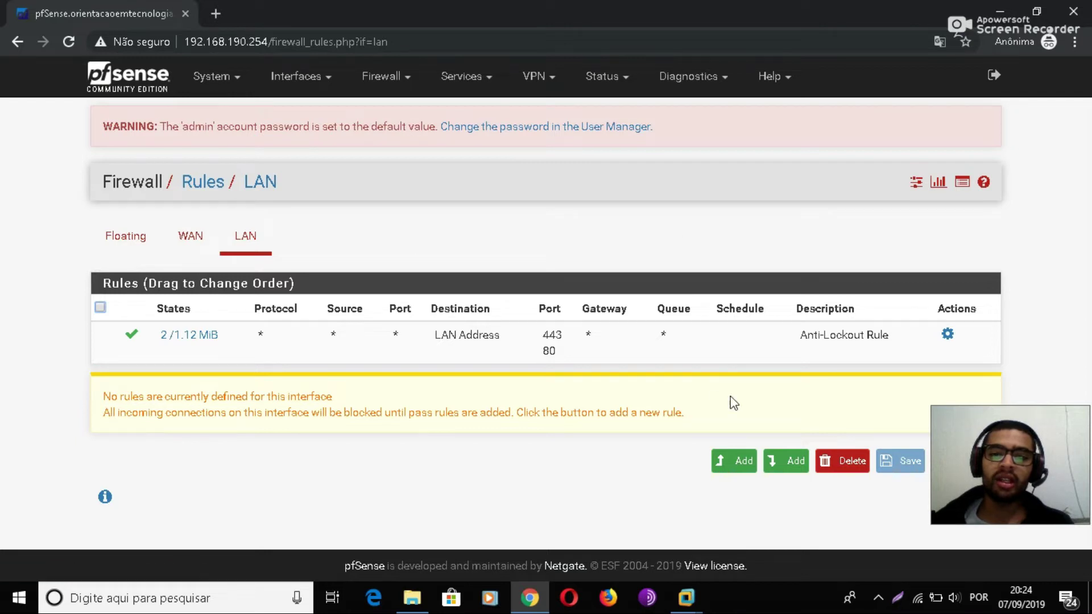
{"action": "left_click", "coordinate": [783, 468]}
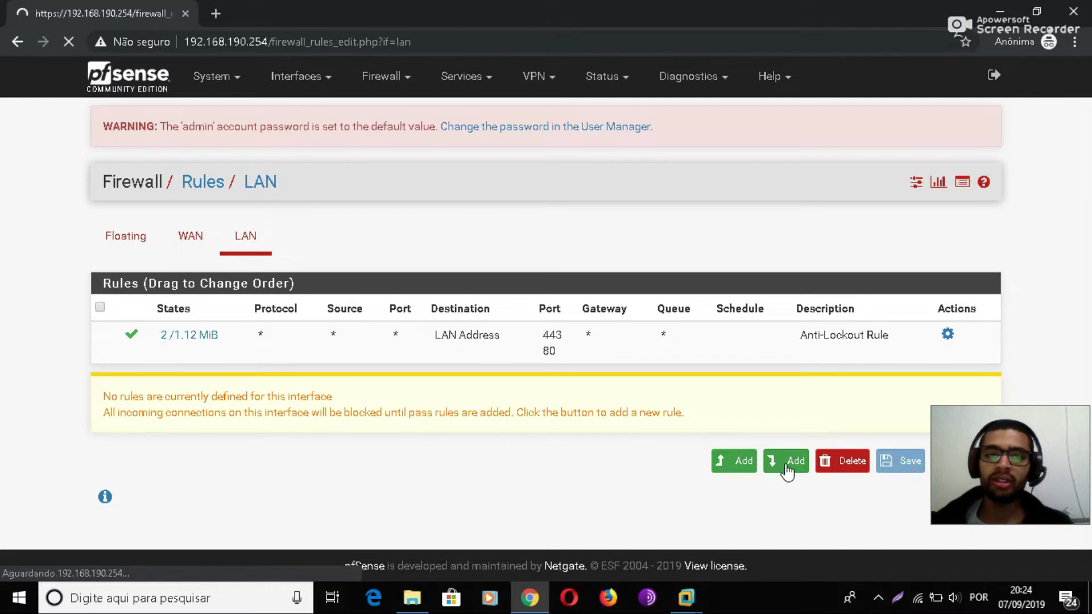
{"action": "scroll", "coordinate": [745, 378], "scroll_direction": "down", "scroll_amount": 10}
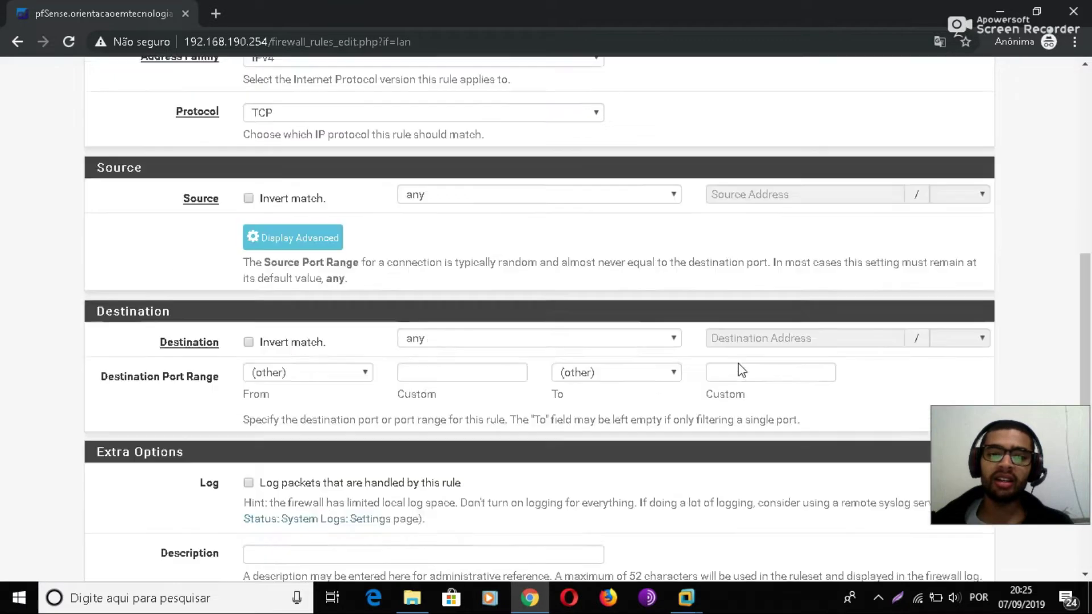
{"action": "scroll", "coordinate": [742, 370], "scroll_direction": "up", "scroll_amount": 7}
{"action": "scroll", "coordinate": [740, 368], "scroll_direction": "up", "scroll_amount": 3}
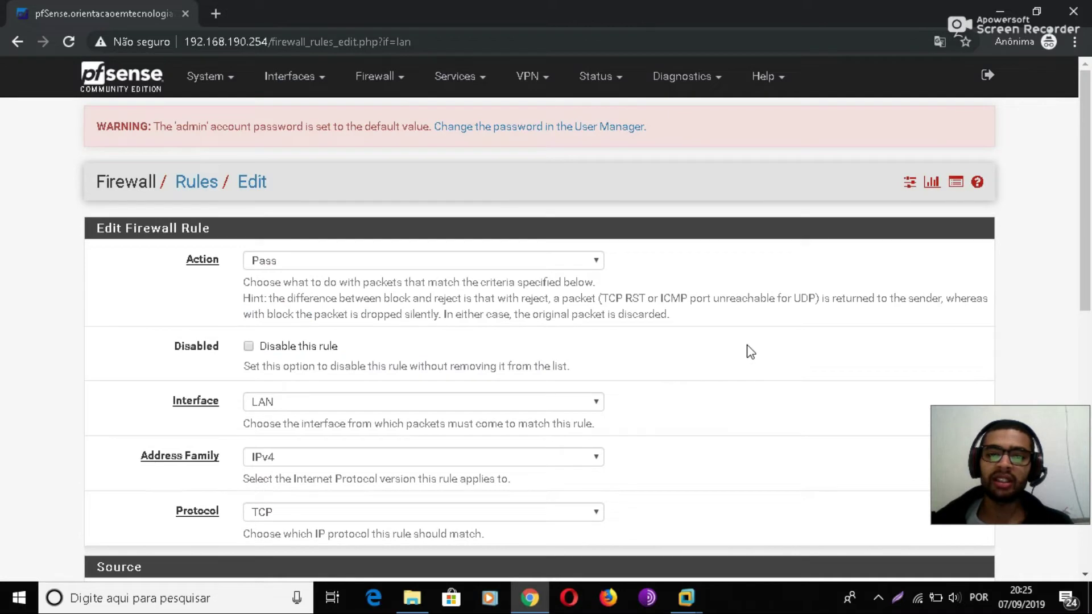
- Return to the LAN firewall rules and start a new rule at the top of the list
{"action": "left_click", "coordinate": [376, 79]}
{"action": "left_click", "coordinate": [380, 165]}
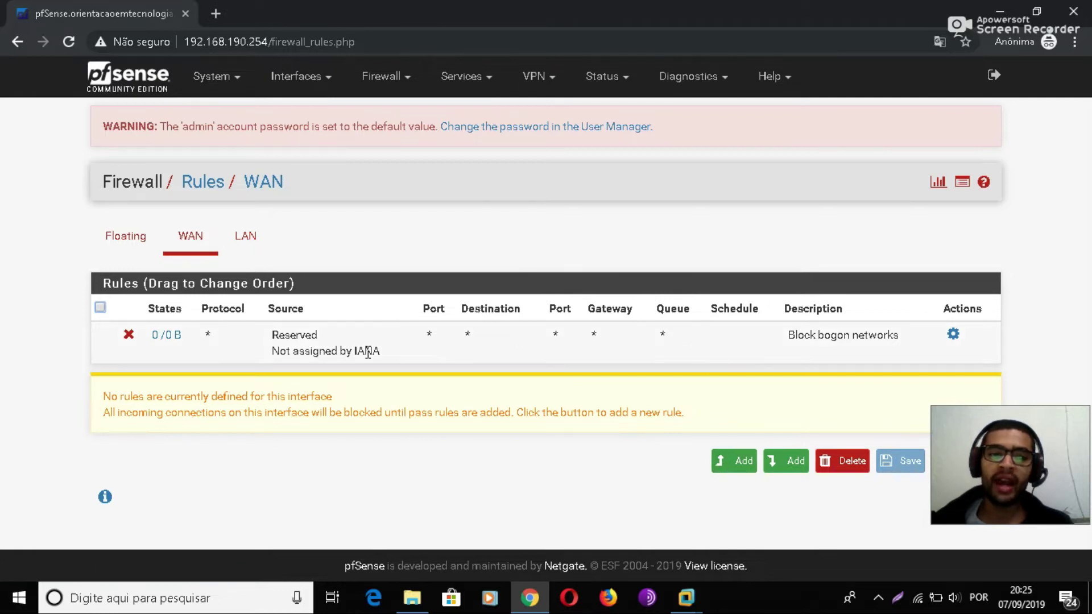
{"action": "left_click", "coordinate": [246, 239]}
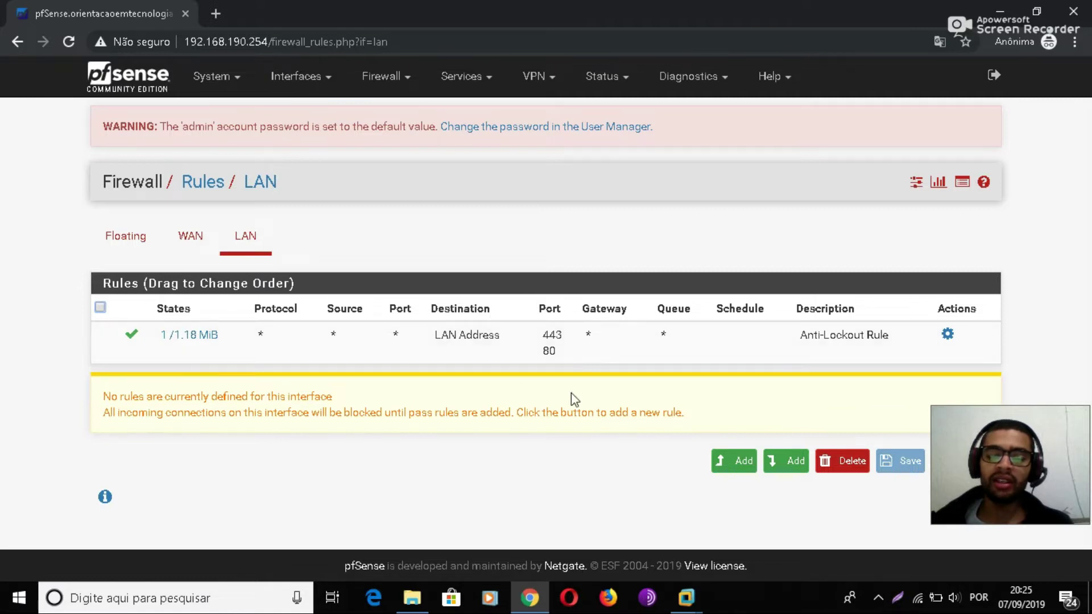
{"action": "left_click", "coordinate": [744, 470]}
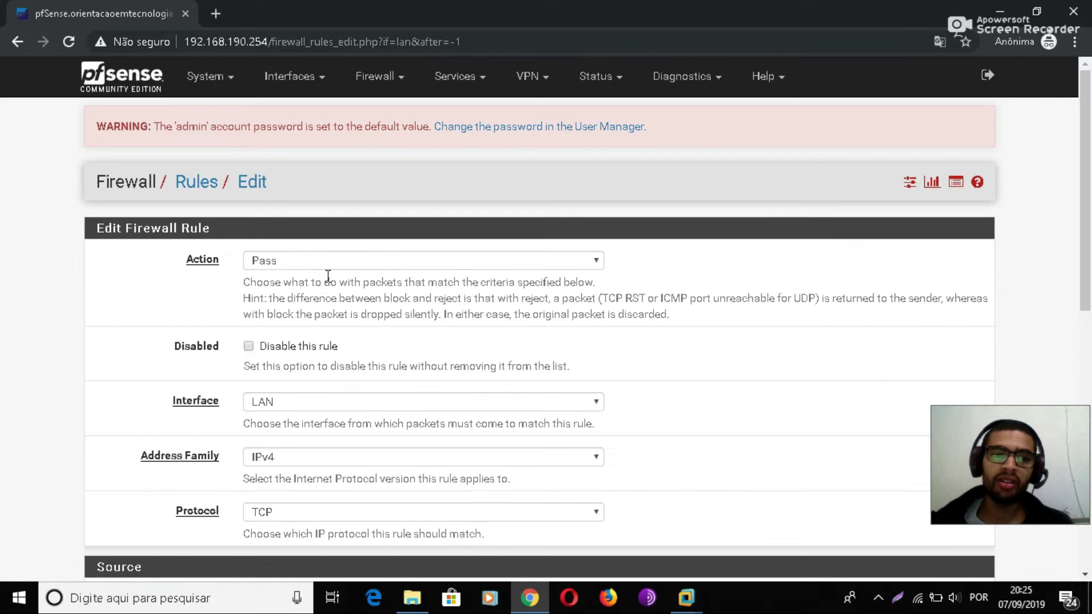
- Review the new LAN rule's protocol, source, destination and port range settings
{"action": "scroll", "coordinate": [580, 356], "scroll_direction": "down", "scroll_amount": 5}
{"action": "scroll", "coordinate": [579, 355], "scroll_direction": "down", "scroll_amount": 4}
{"action": "scroll", "coordinate": [577, 350], "scroll_direction": "up", "scroll_amount": 3}
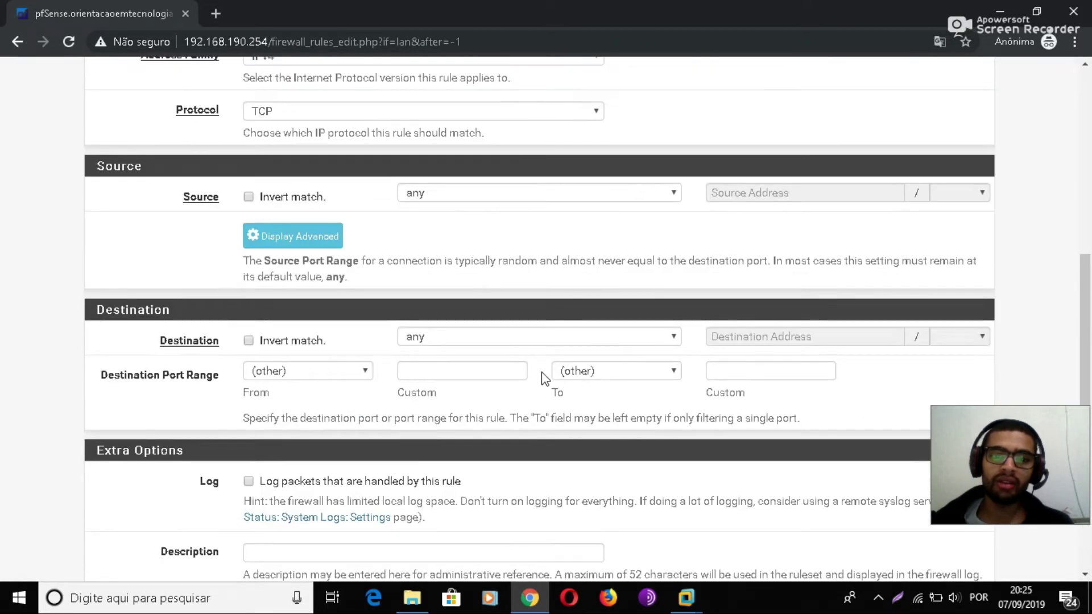
{"action": "scroll", "coordinate": [432, 358], "scroll_direction": "up", "scroll_amount": 5}
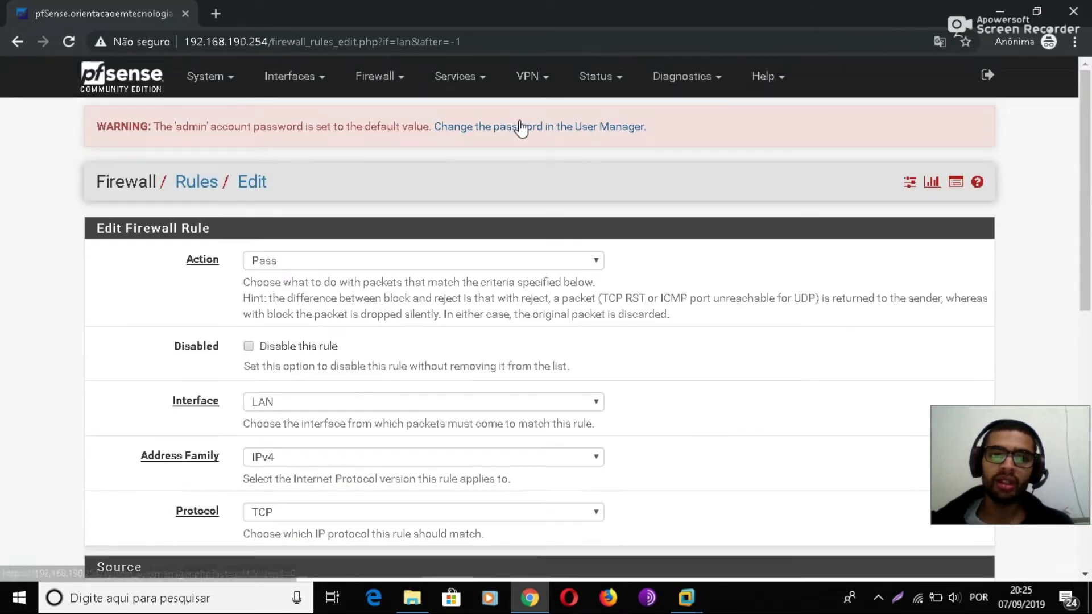
{"action": "left_click", "coordinate": [384, 90]}
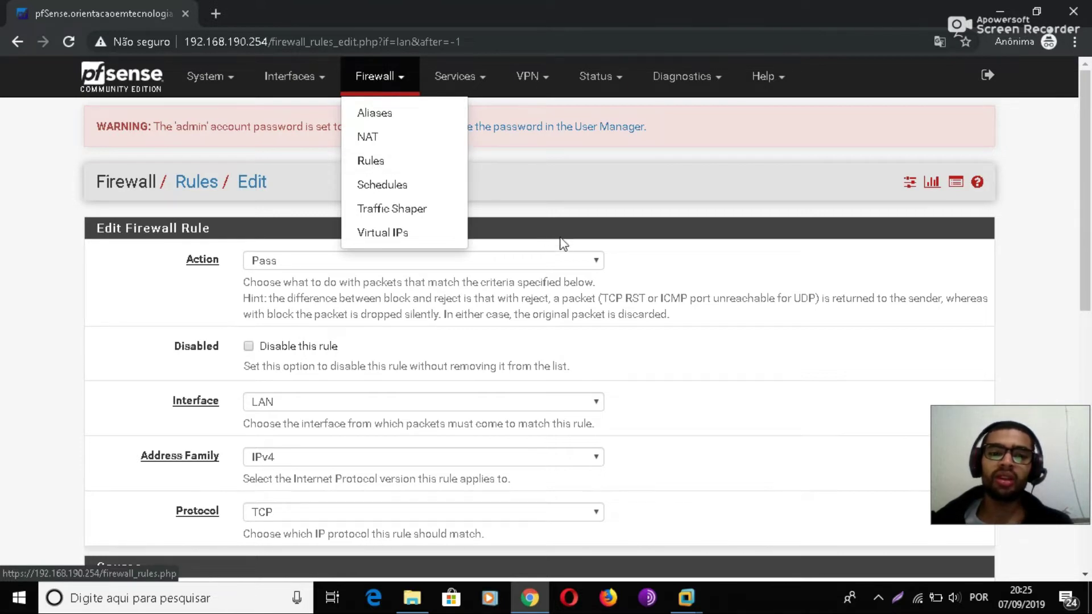
{"action": "left_click", "coordinate": [724, 368]}
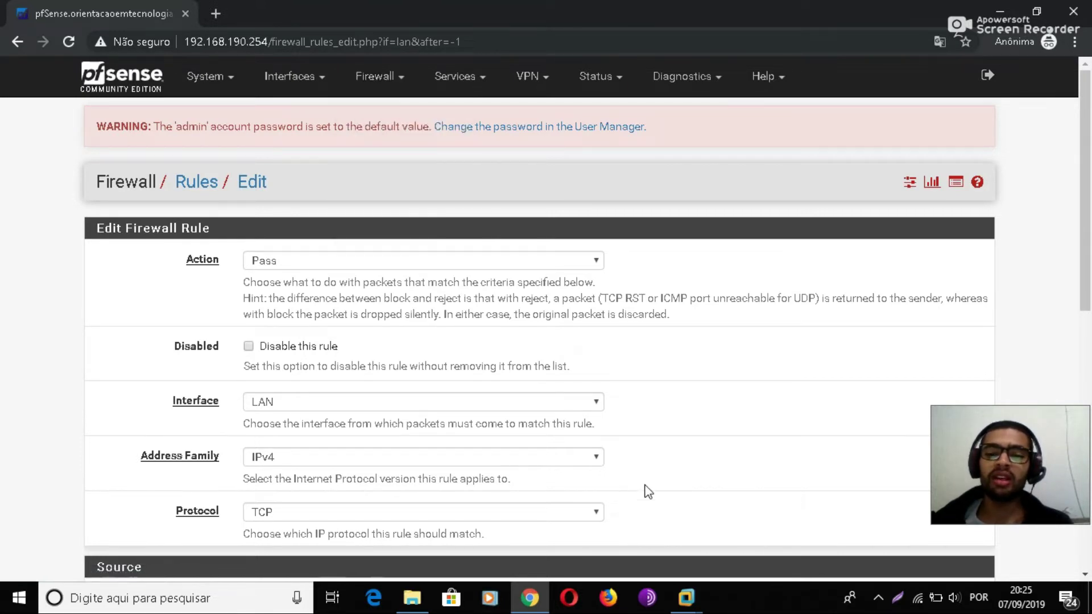
- Check the ping and telnet tests in the Windows virtual machine and return to the pfSense rule form
{"action": "mouse_move", "coordinate": [688, 602]}
{"action": "left_click", "coordinate": [706, 526]}
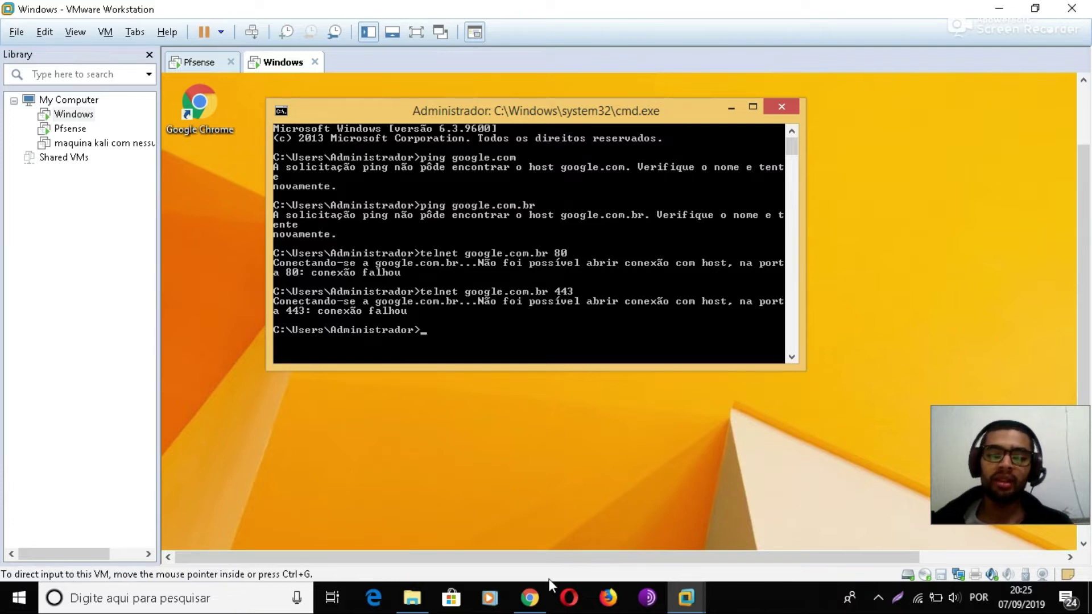
{"action": "left_click", "coordinate": [530, 597]}
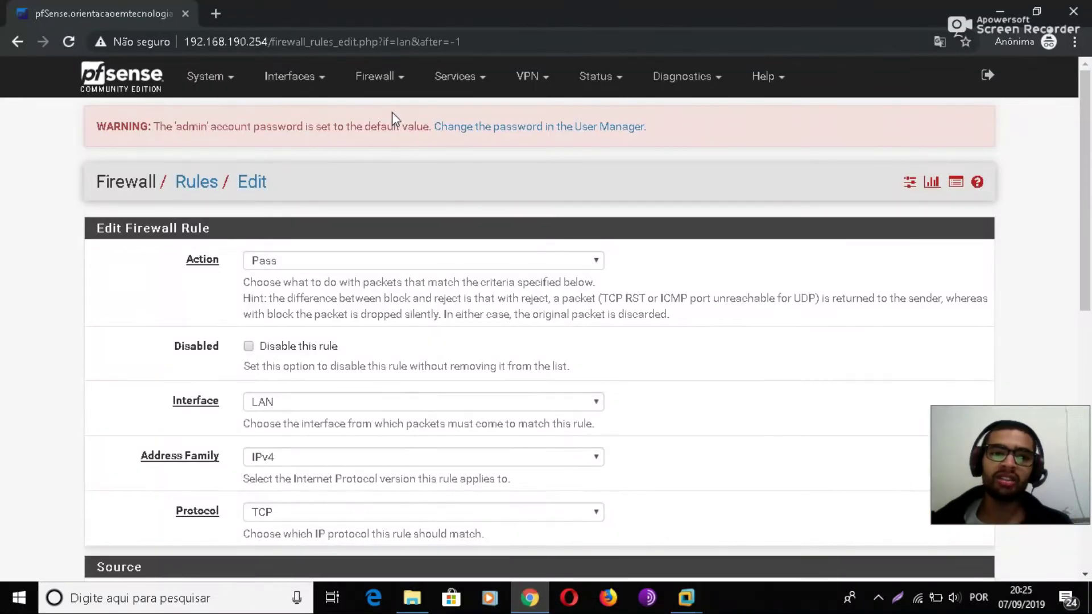
- Open the firewall's IP aliases, start a new alias and look through its type and host address fields
{"action": "left_click", "coordinate": [393, 86]}
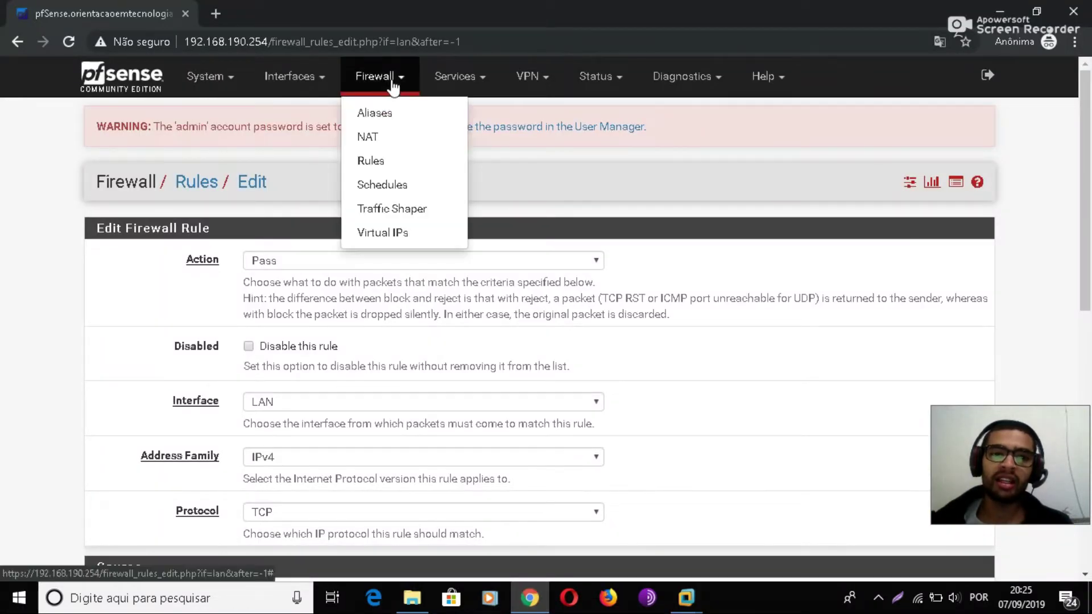
{"action": "left_click", "coordinate": [390, 113]}
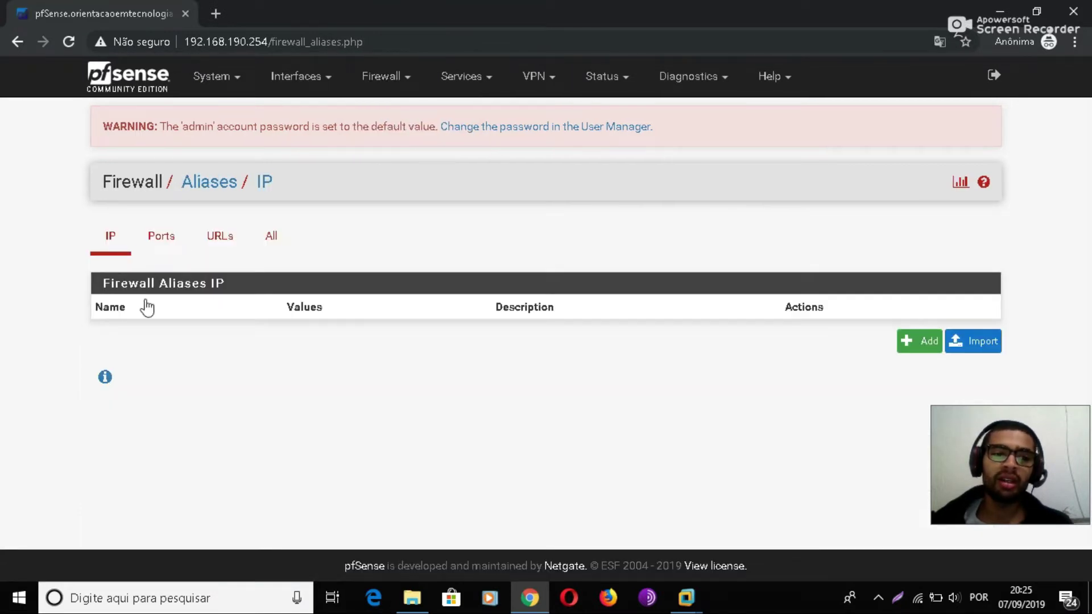
{"action": "left_click", "coordinate": [924, 343]}
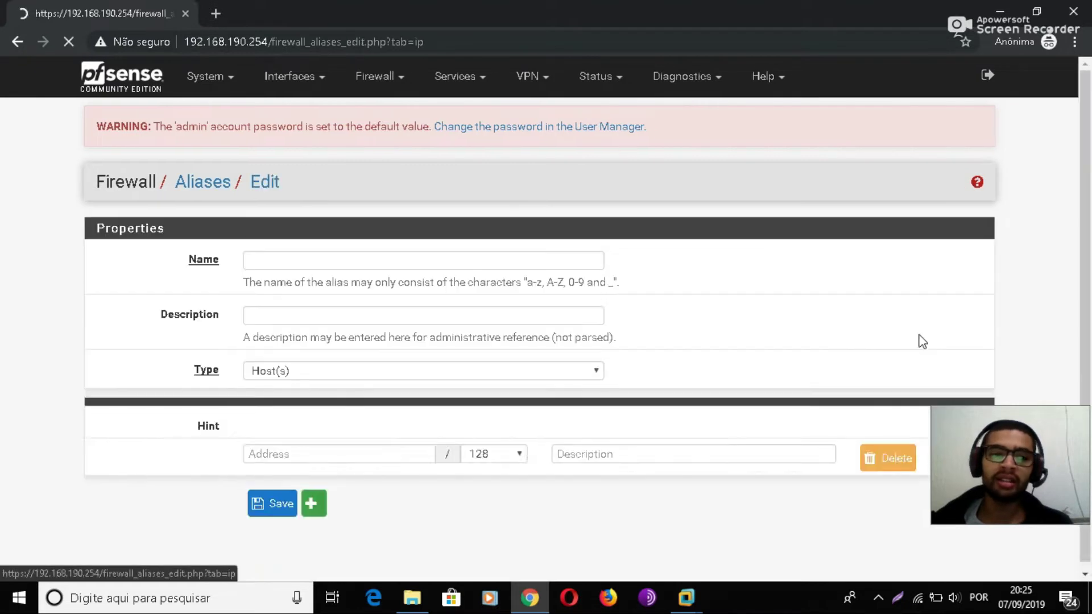
{"action": "left_click", "coordinate": [303, 320]}
{"action": "left_click", "coordinate": [313, 373]}
{"action": "left_click", "coordinate": [316, 379]}
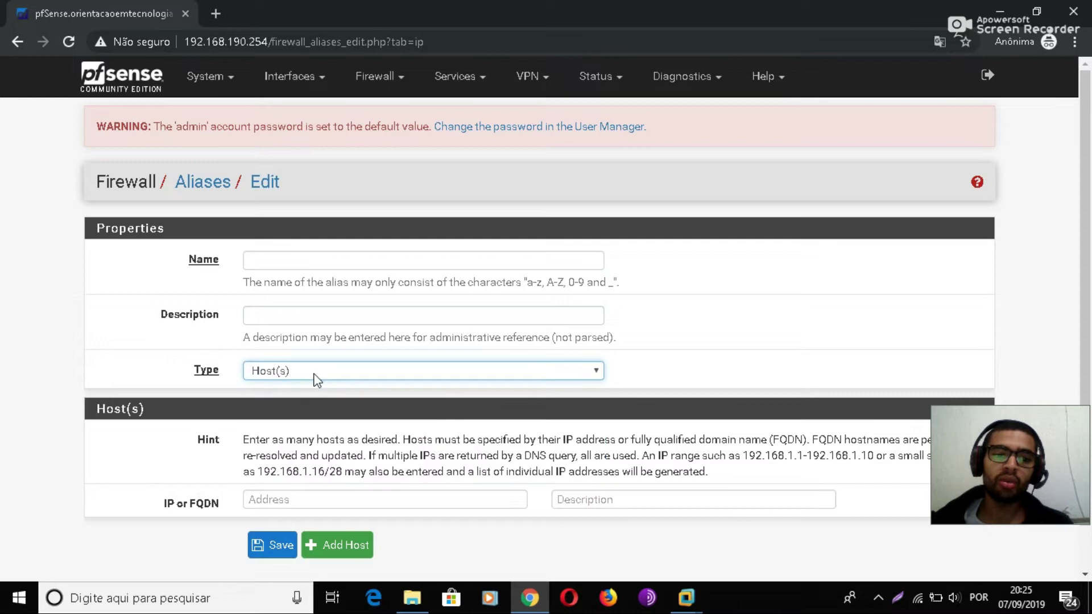
{"action": "scroll", "coordinate": [359, 421], "scroll_direction": "down", "scroll_amount": 1}
{"action": "left_click", "coordinate": [345, 448]}
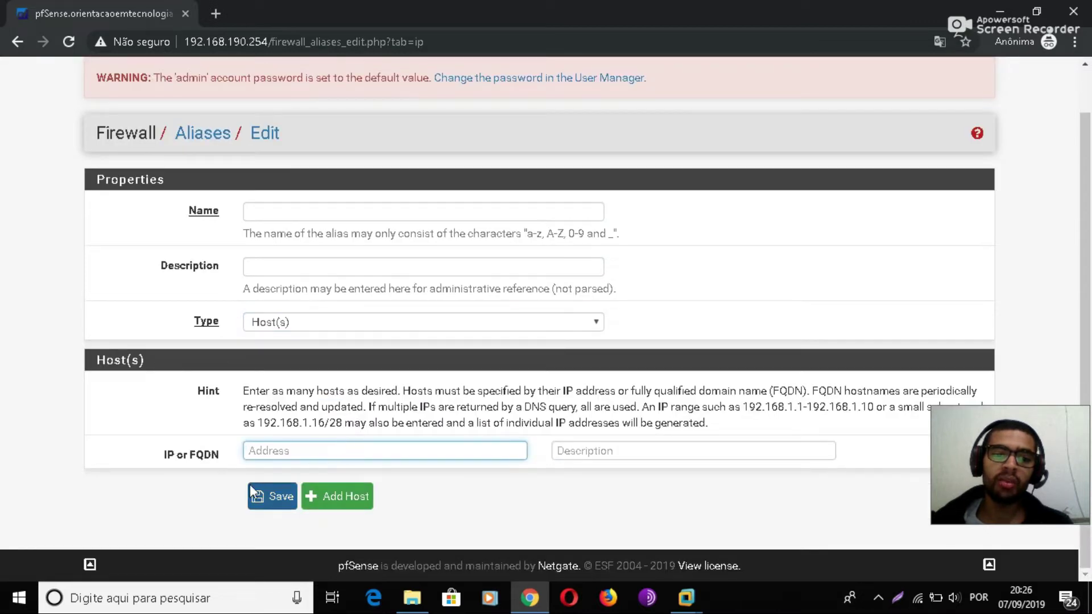
{"action": "scroll", "coordinate": [464, 242], "scroll_direction": "up", "scroll_amount": 1}
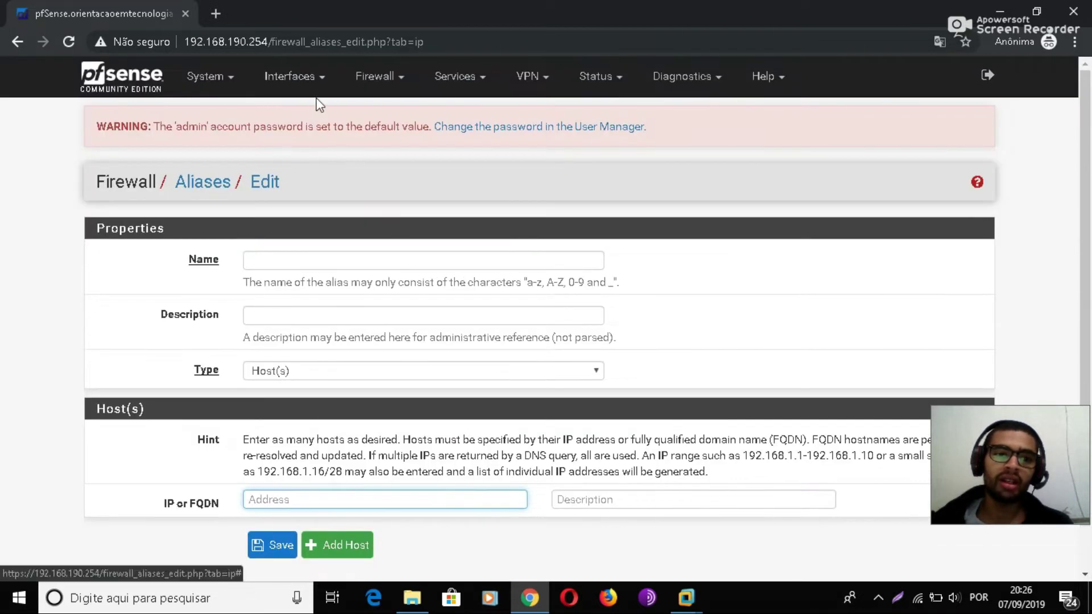
- Switch to the port aliases, start a new port alias and enter 443 as its port
{"action": "left_click", "coordinate": [378, 76]}
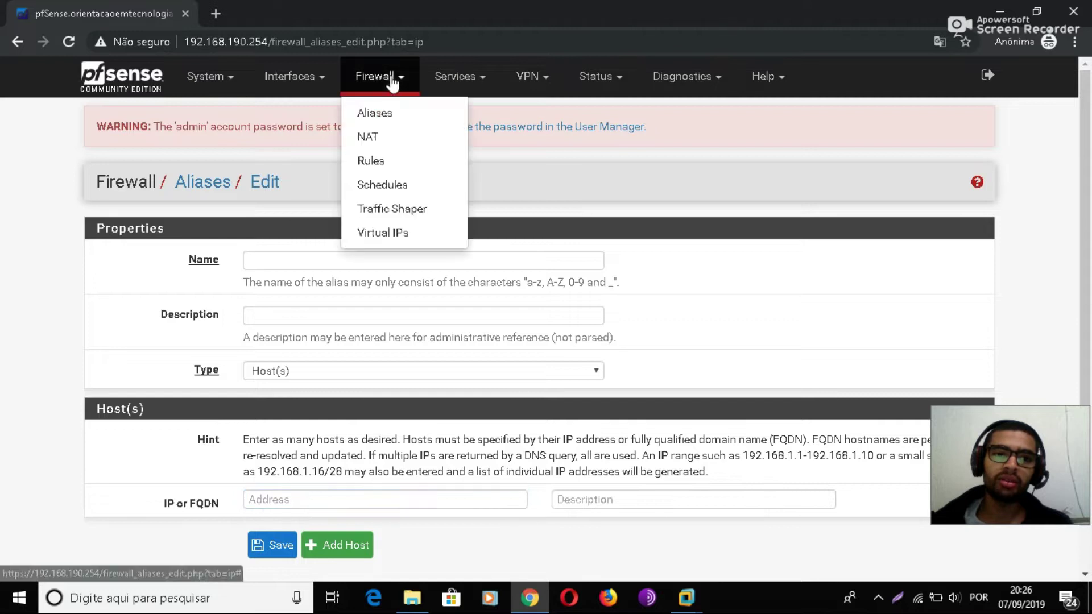
{"action": "left_click", "coordinate": [375, 112]}
{"action": "left_click", "coordinate": [174, 237]}
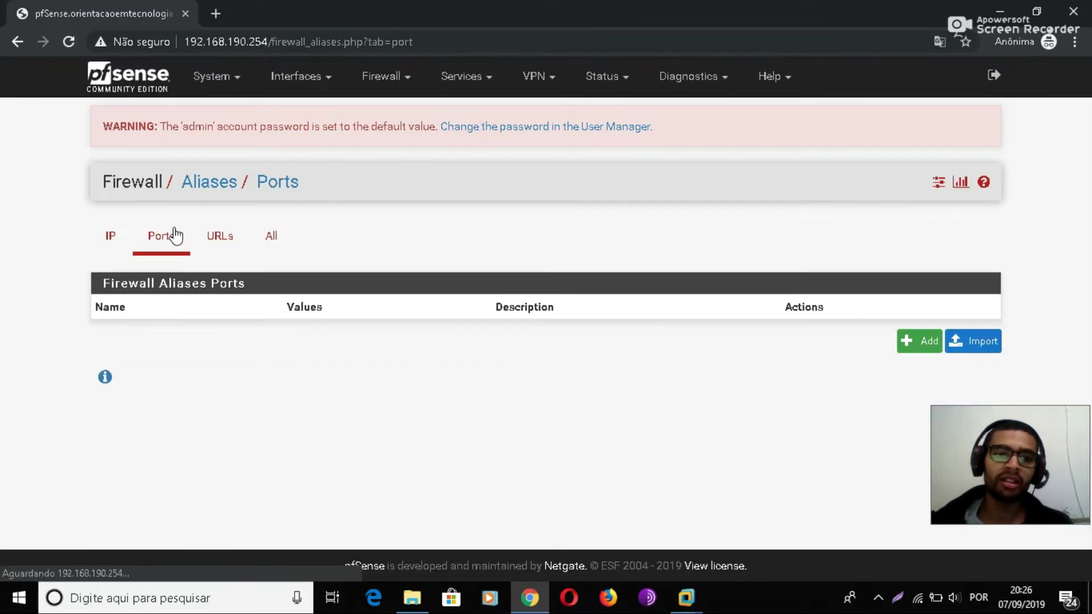
{"action": "left_click", "coordinate": [920, 344]}
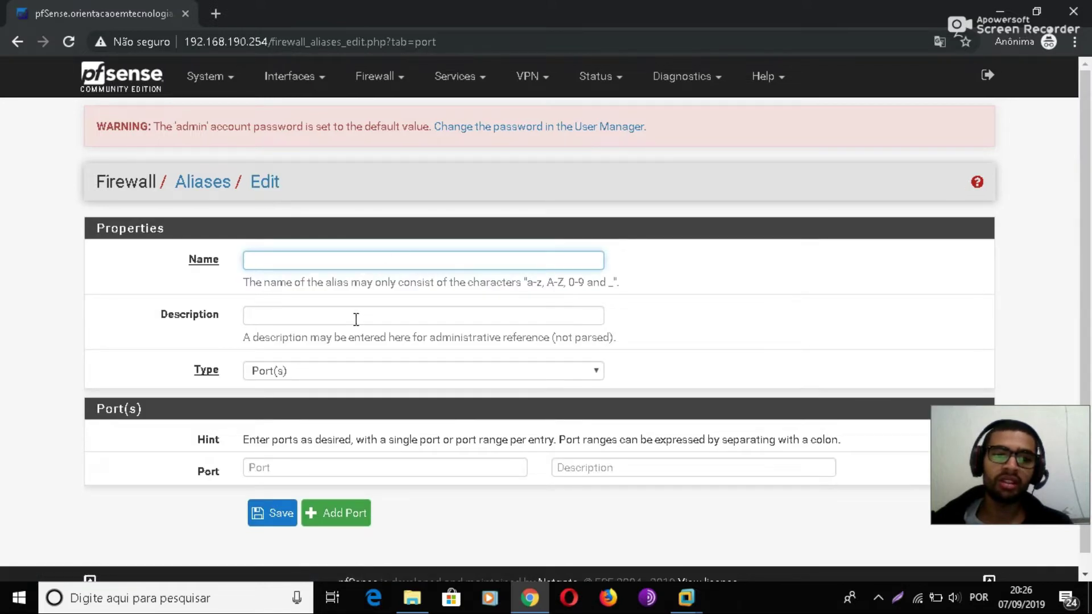
{"action": "left_click", "coordinate": [323, 474]}
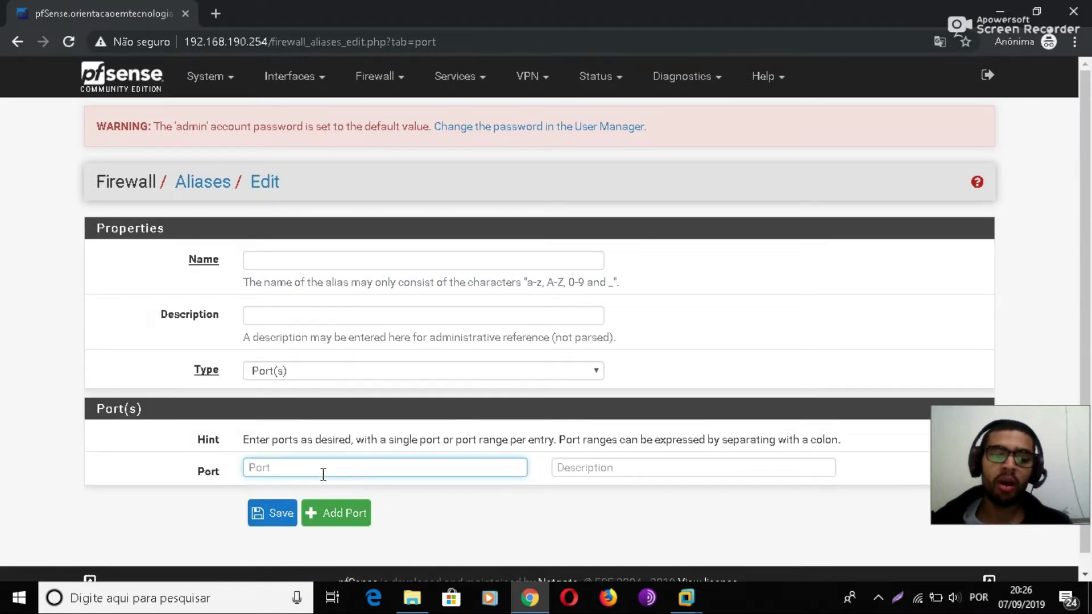
{"action": "type", "text": "3"}
{"action": "key", "text": "BackSpace"}
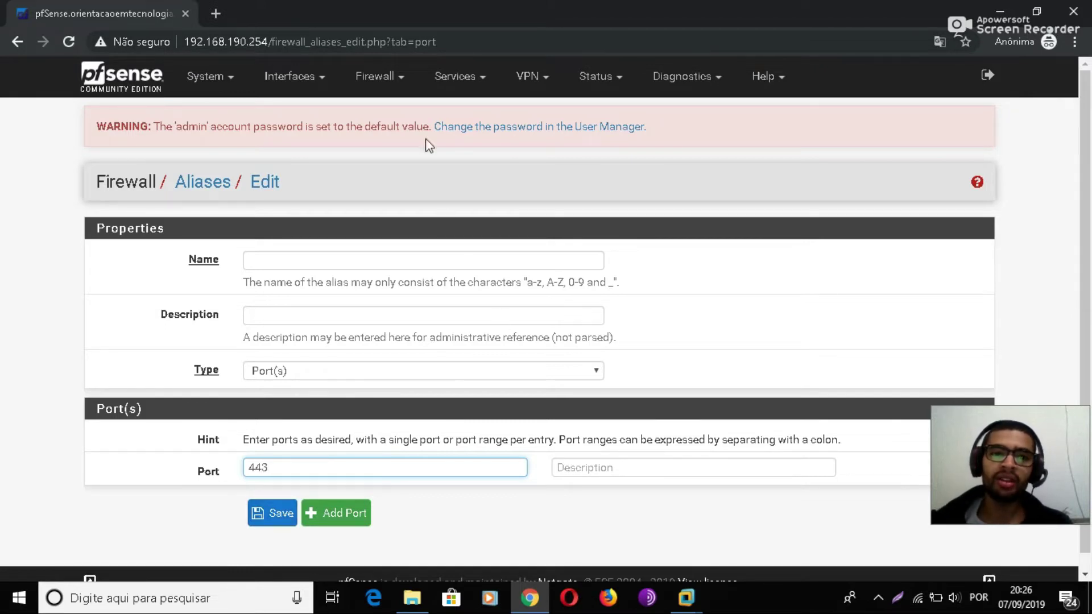
- Leave the alias form and return to the LAN firewall rules
{"action": "left_click", "coordinate": [396, 80]}
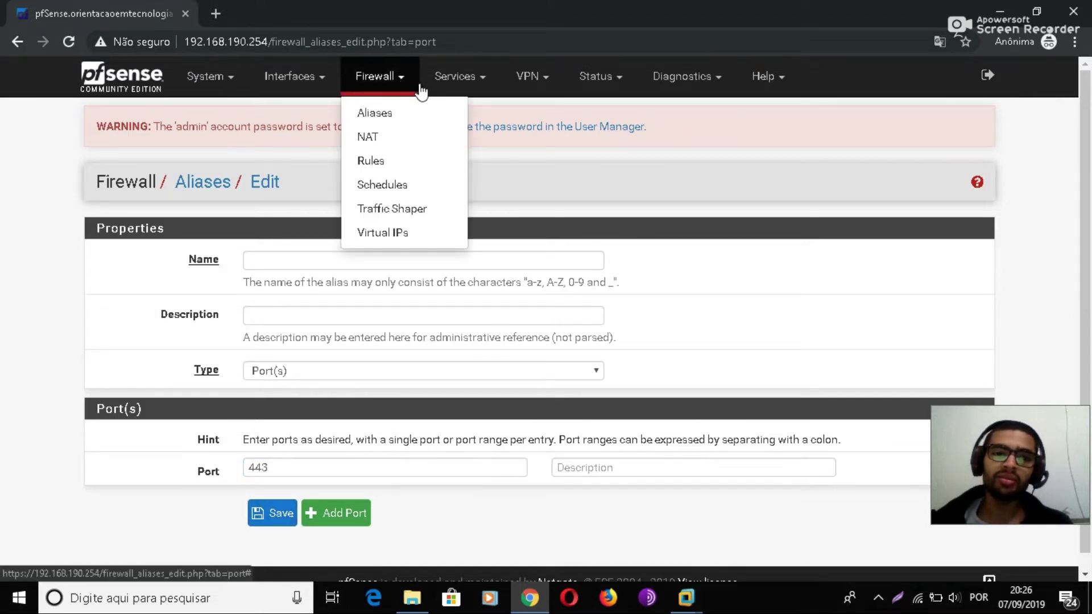
{"action": "left_click", "coordinate": [370, 161]}
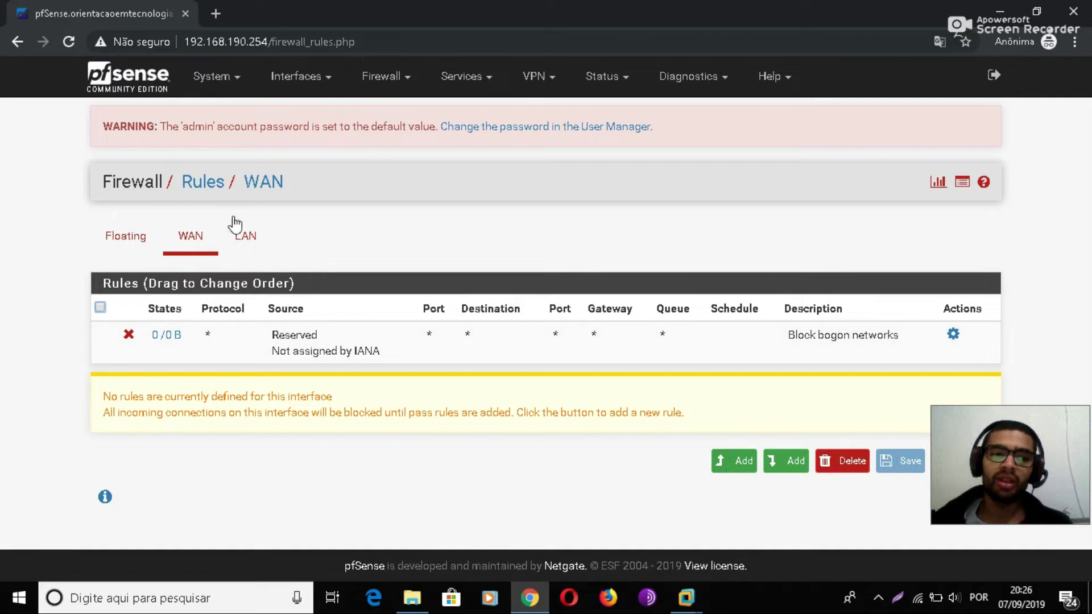
{"action": "left_click", "coordinate": [250, 241]}
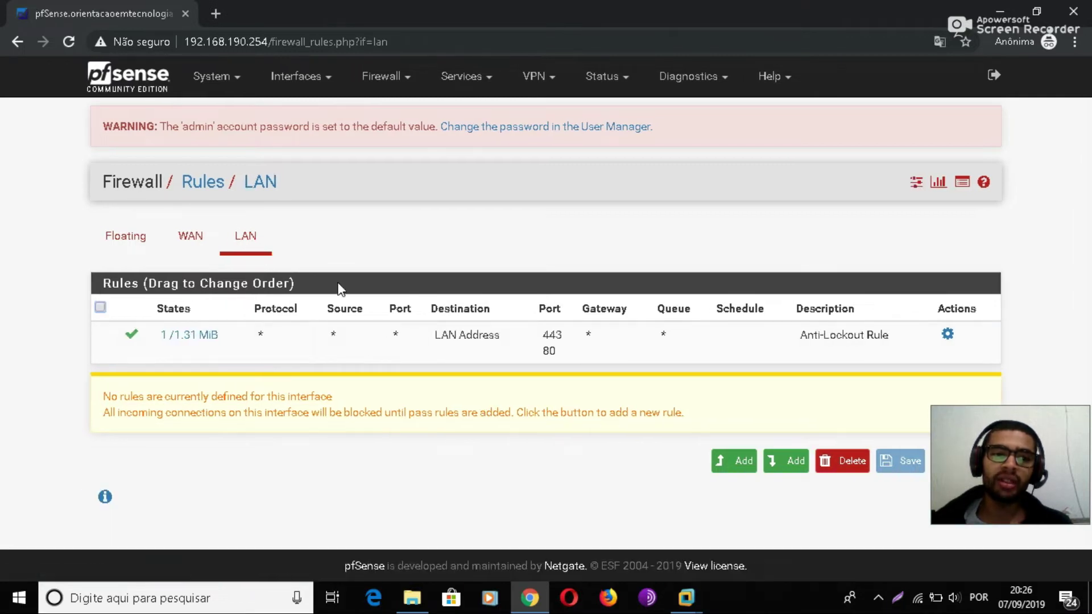
{"action": "left_click", "coordinate": [382, 78]}
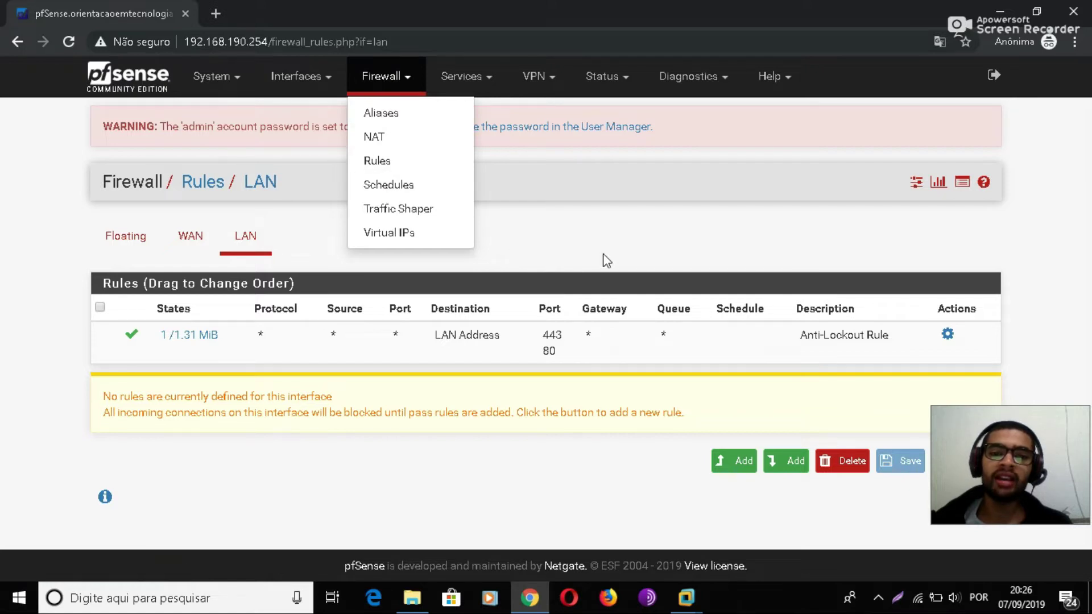
{"action": "left_click", "coordinate": [605, 237]}
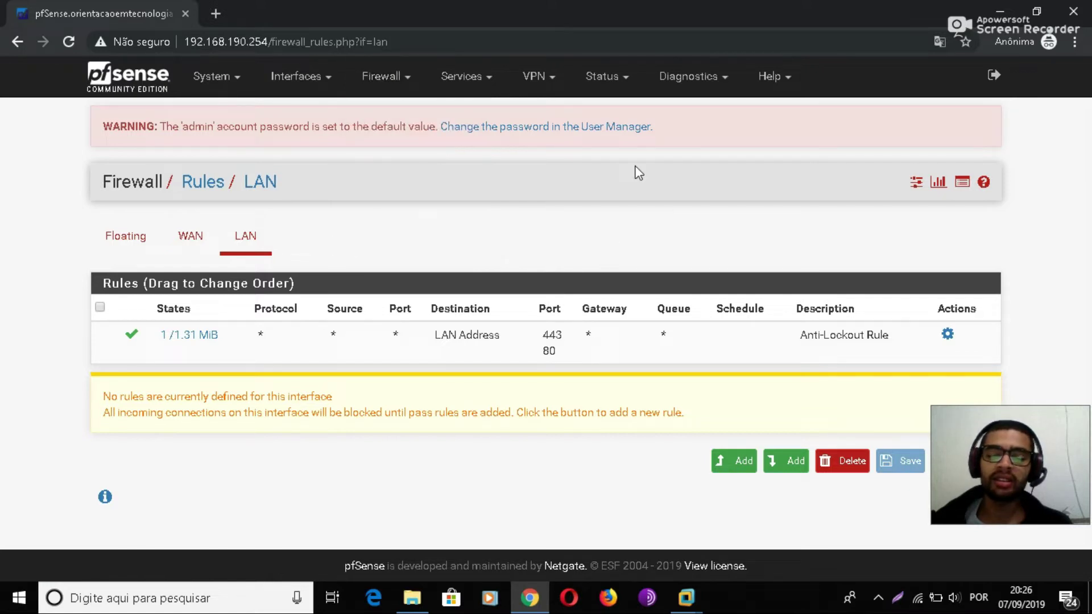
{"action": "left_click", "coordinate": [321, 81]}
{"action": "left_click", "coordinate": [396, 84]}
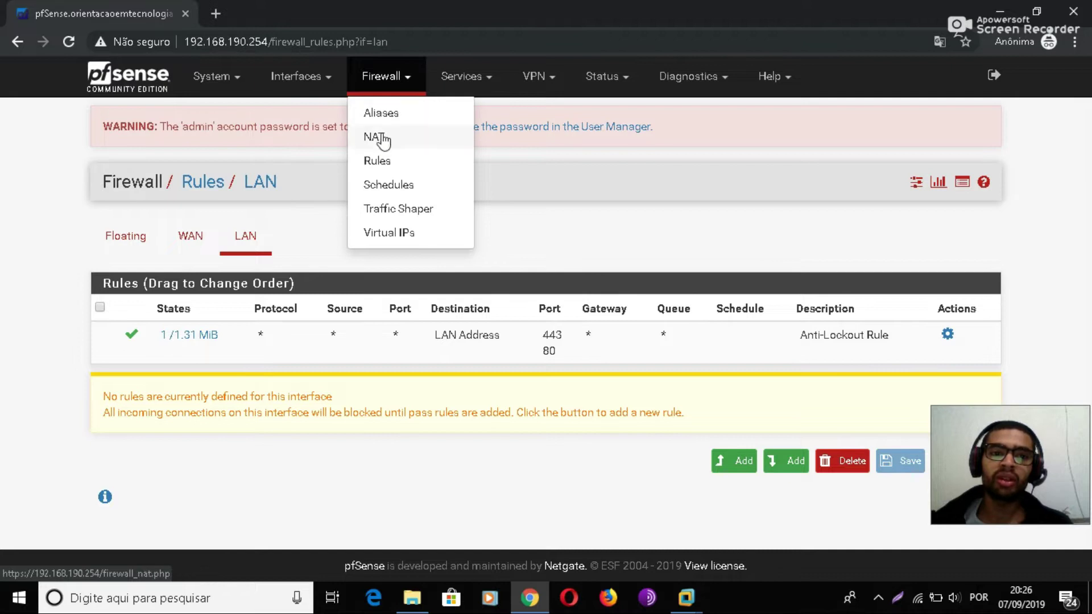
{"action": "left_click", "coordinate": [555, 245]}
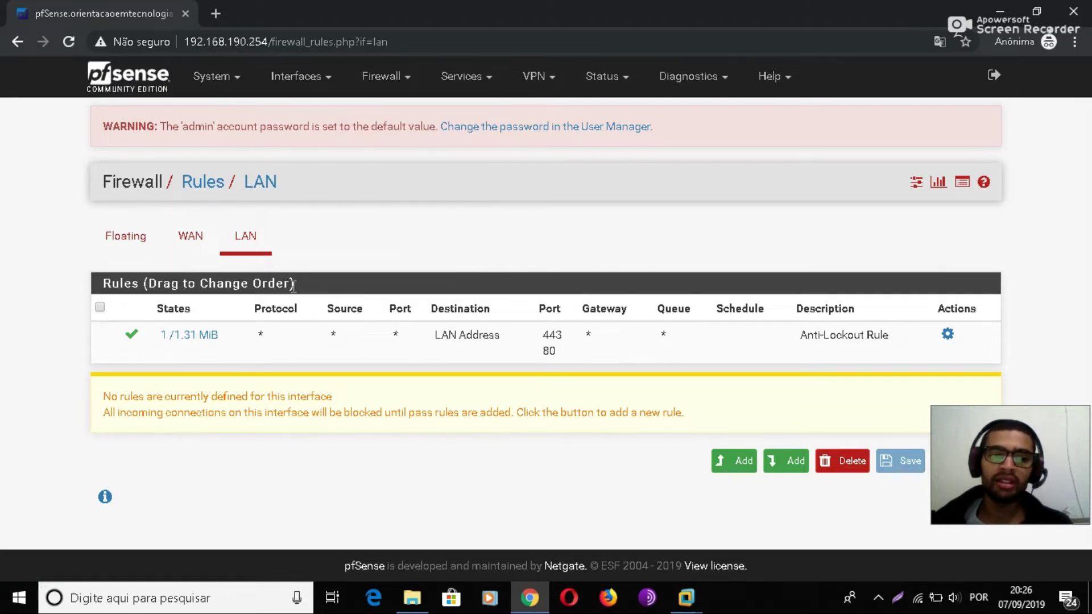
- Start a new rule at the end of the LAN list, keeping the Pass action, LAN interface and IPv4 address family
{"action": "left_click", "coordinate": [787, 459]}
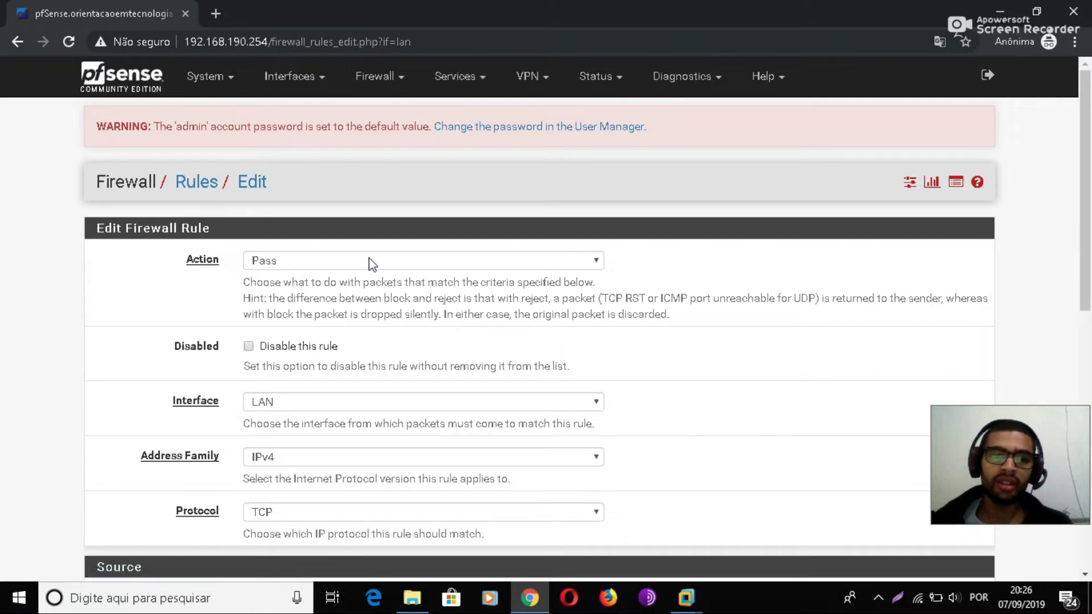
{"action": "left_click", "coordinate": [371, 263]}
{"action": "left_click", "coordinate": [337, 263]}
{"action": "left_click", "coordinate": [307, 265]}
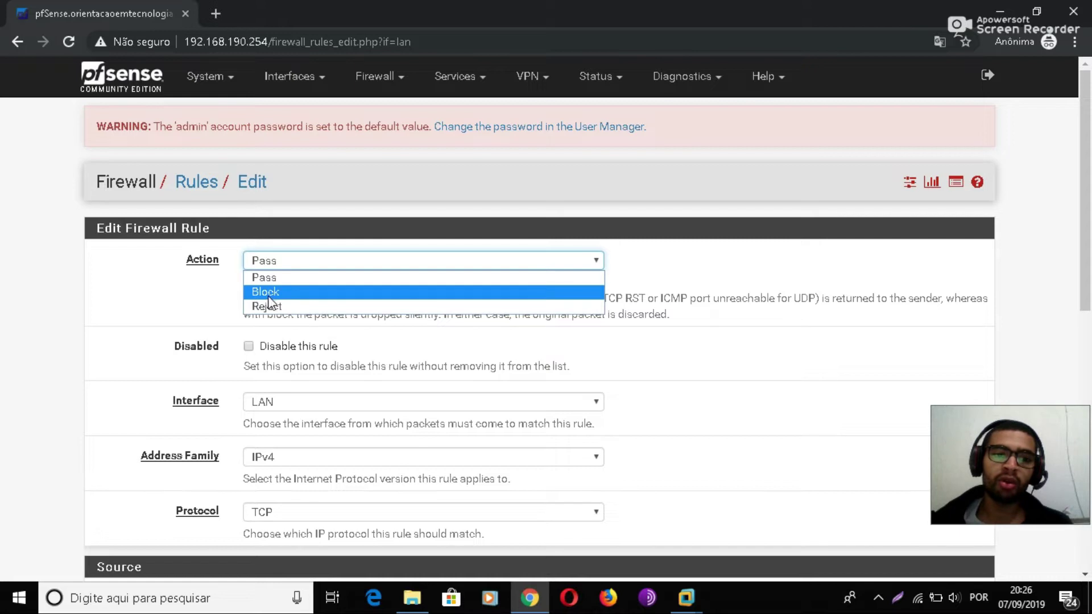
{"action": "left_click", "coordinate": [291, 269]}
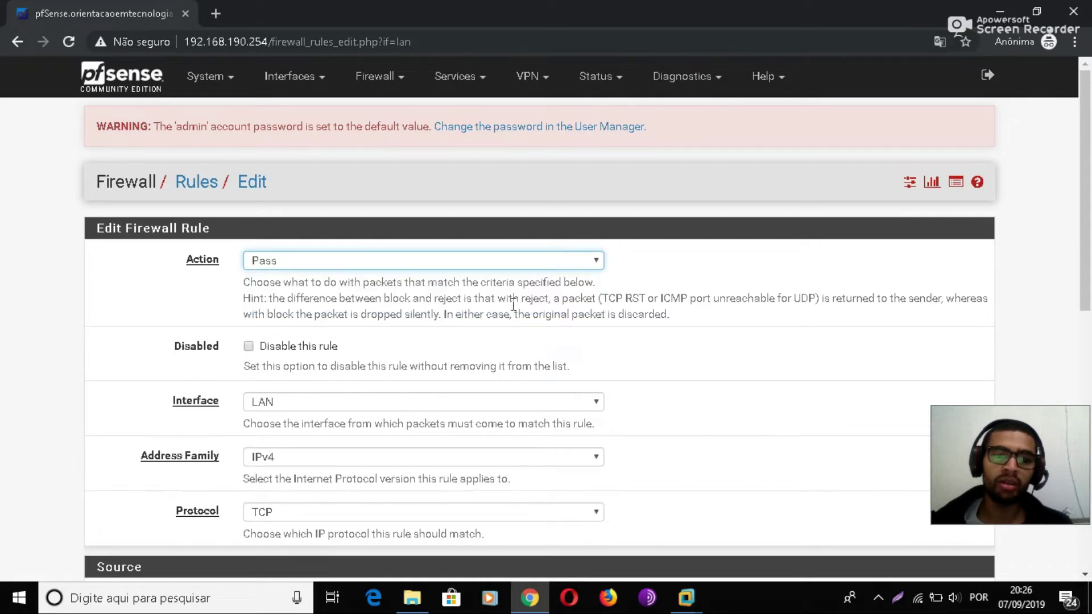
{"action": "scroll", "coordinate": [594, 393], "scroll_direction": "down", "scroll_amount": 1}
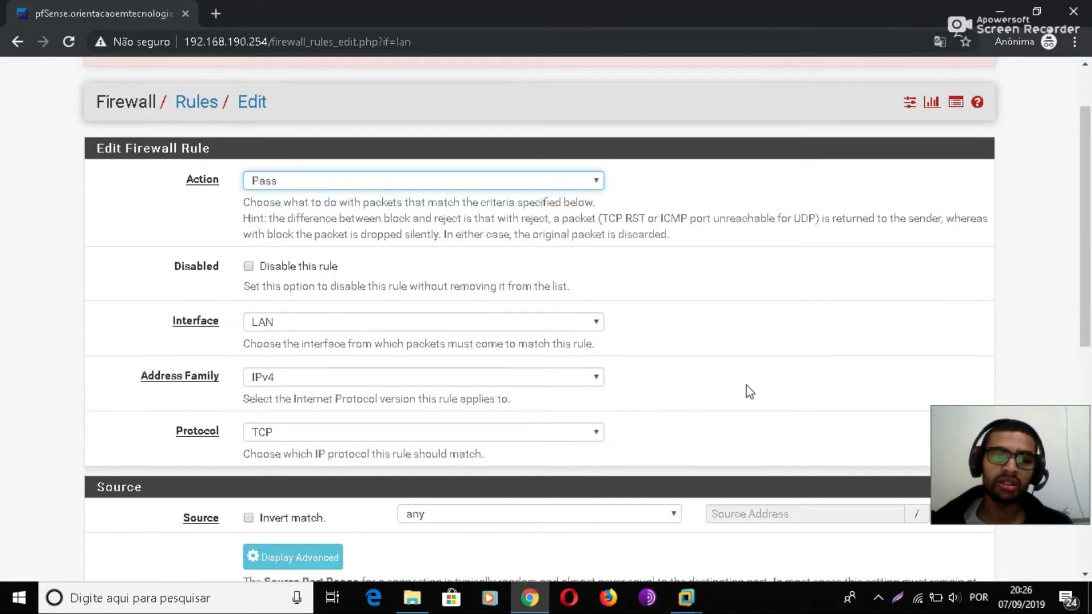
{"action": "left_click", "coordinate": [432, 323]}
{"action": "left_click", "coordinate": [431, 327]}
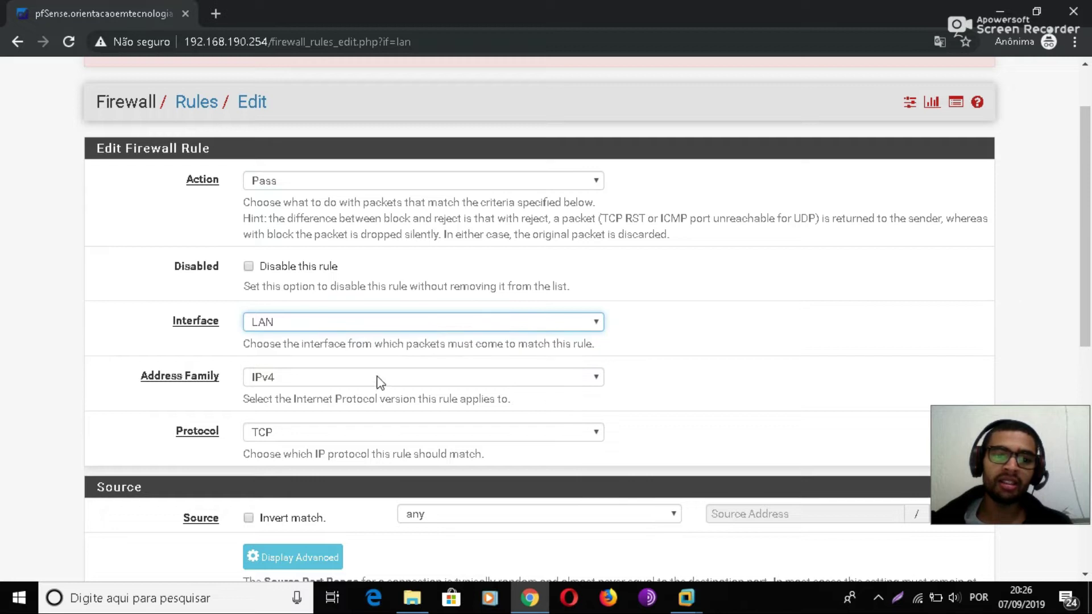
{"action": "left_click", "coordinate": [403, 373]}
{"action": "left_click", "coordinate": [403, 373]}
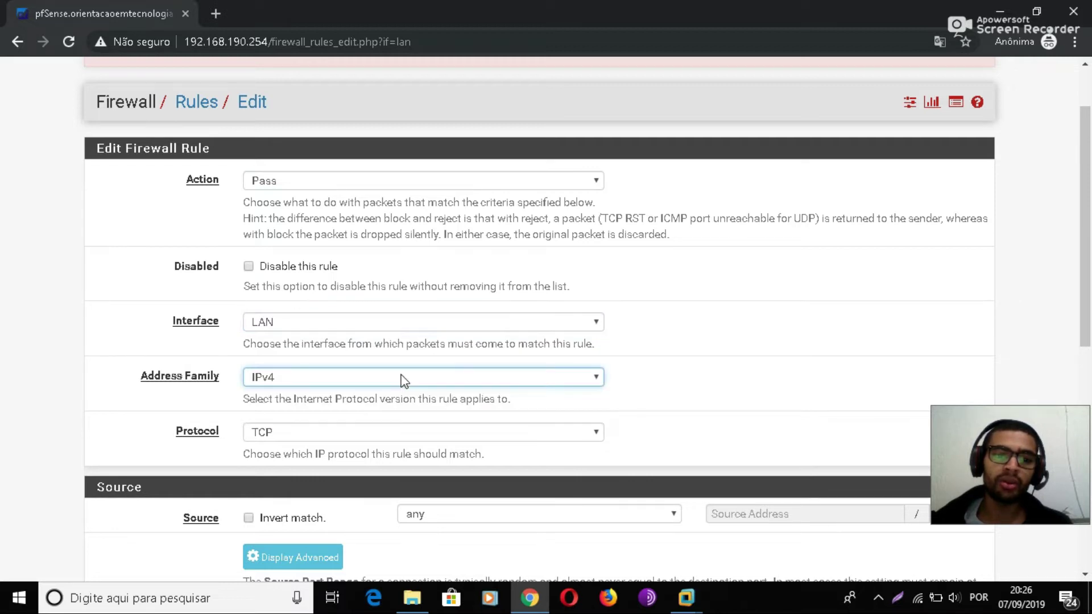
- Set the new rule's protocol to UDP
{"action": "left_click", "coordinate": [359, 433]}
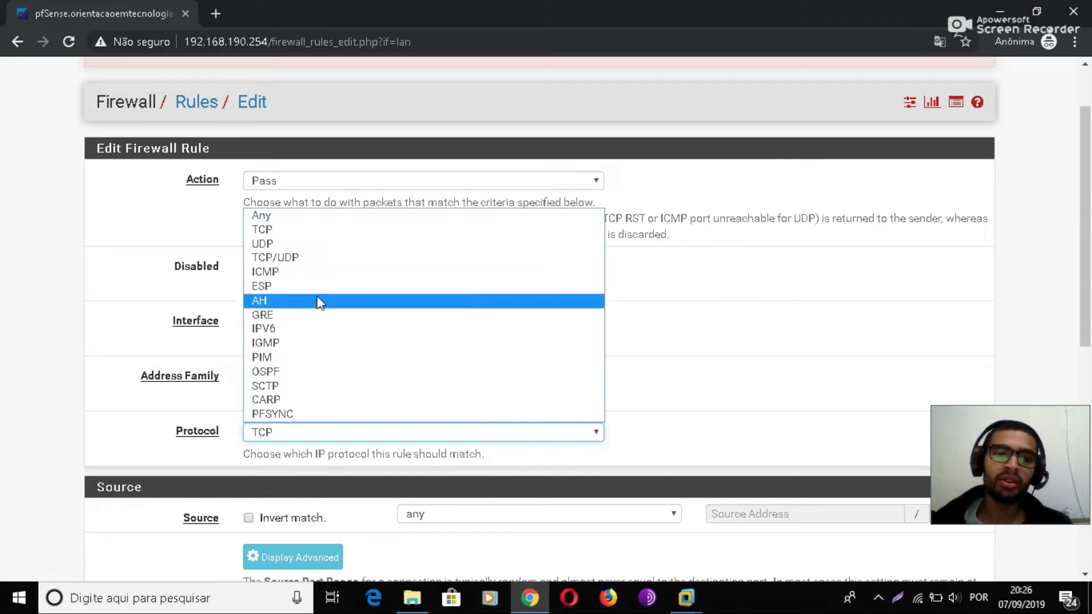
{"action": "left_click", "coordinate": [290, 273]}
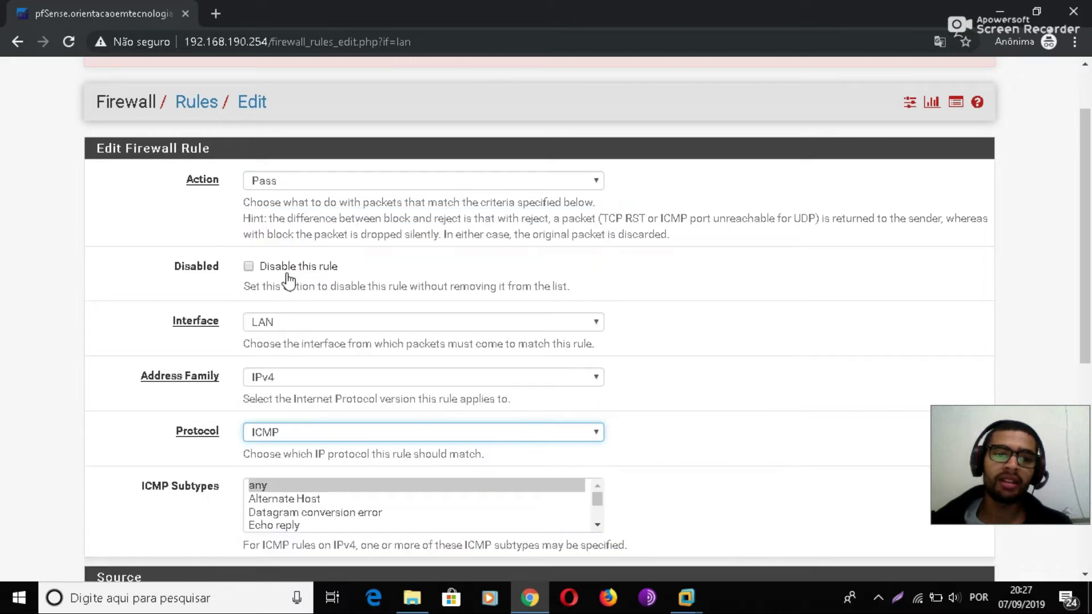
{"action": "left_click", "coordinate": [325, 424]}
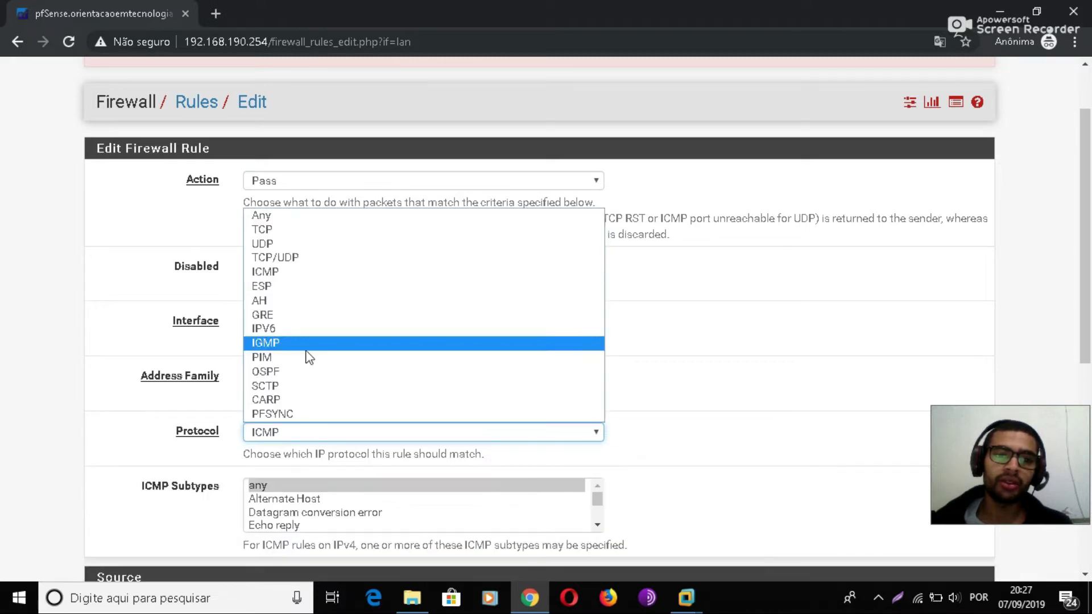
{"action": "left_click", "coordinate": [268, 243]}
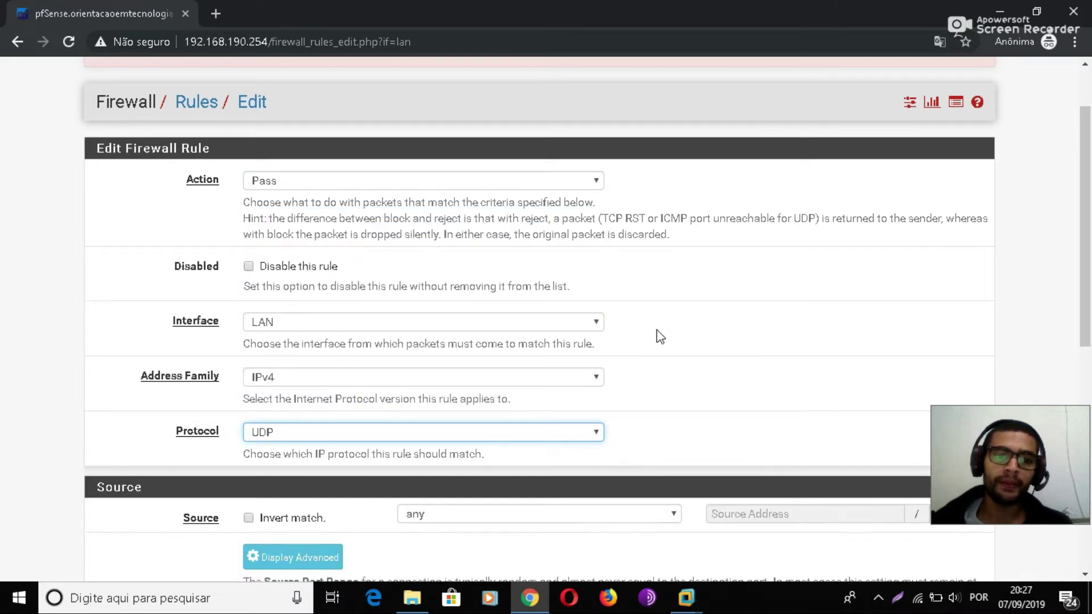
- Set the rule's source to LAN net
{"action": "scroll", "coordinate": [659, 337], "scroll_direction": "down", "scroll_amount": 3}
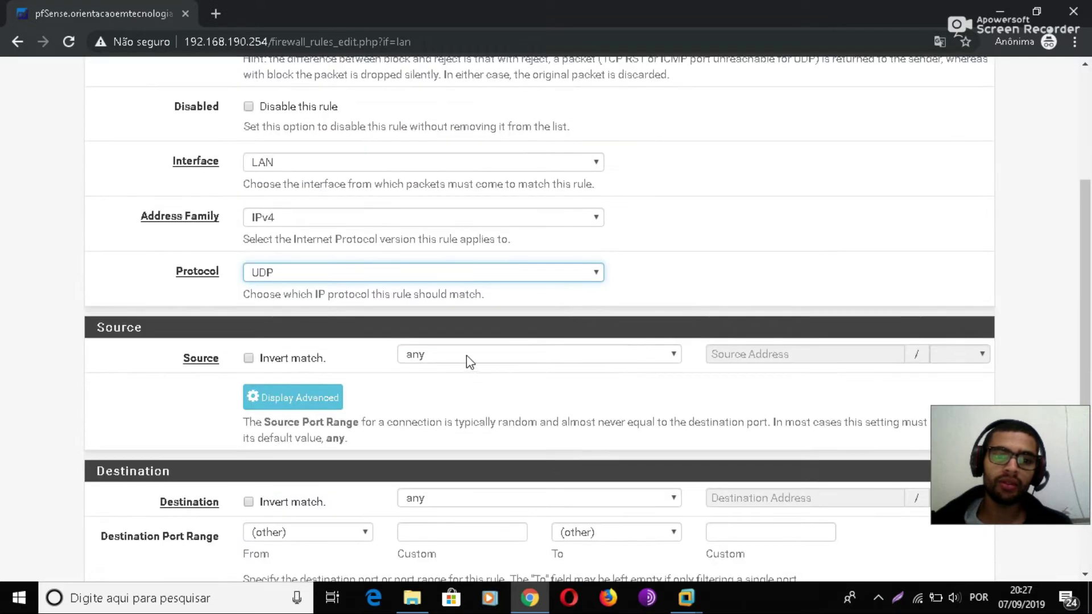
{"action": "left_click", "coordinate": [468, 361]}
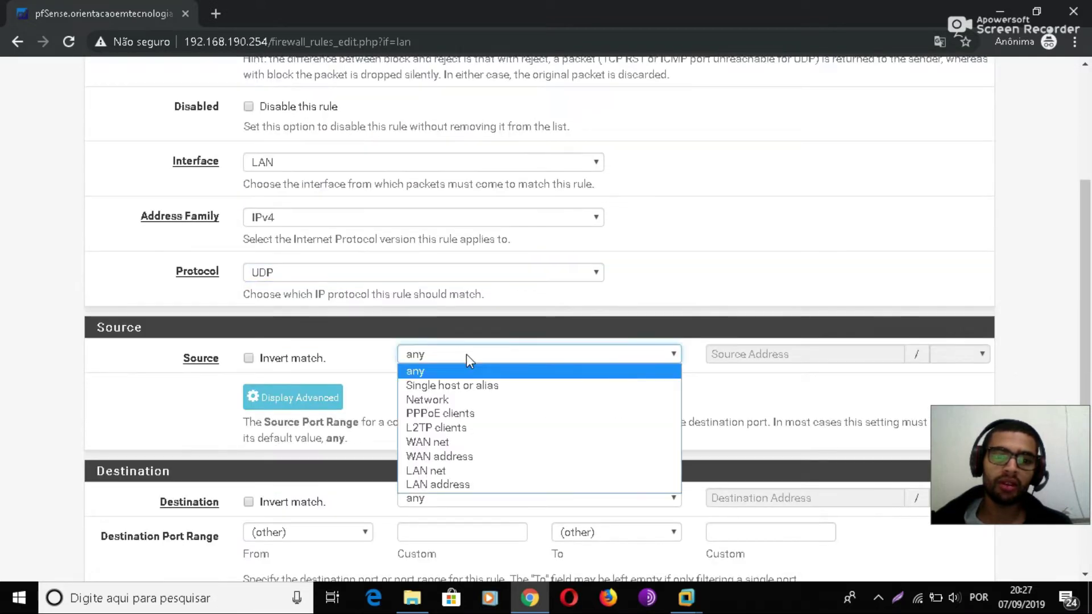
{"action": "left_click", "coordinate": [448, 472]}
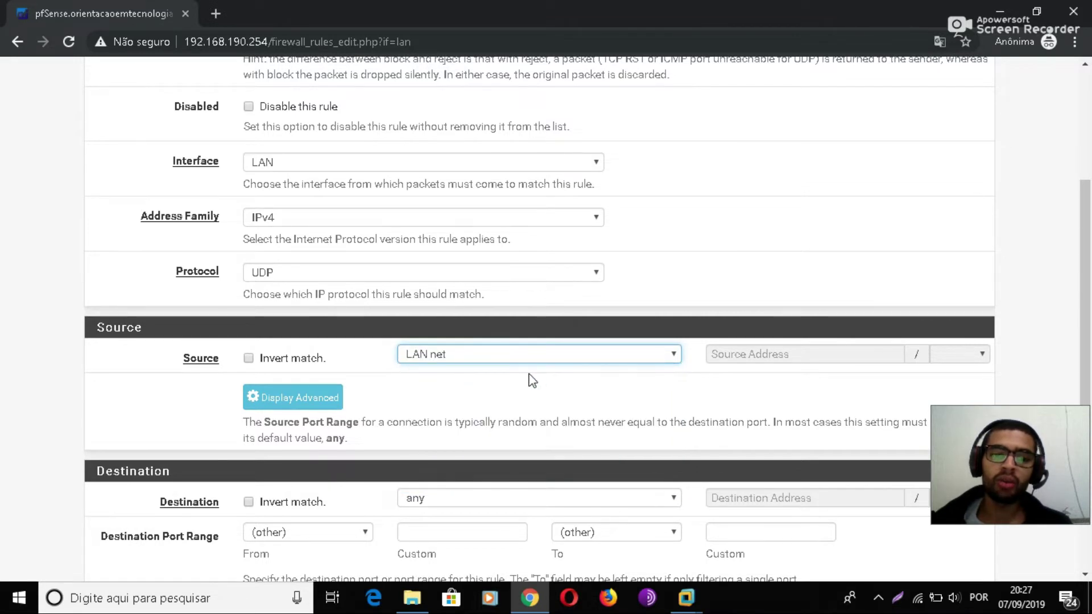
- Set the rule's destination port range to DNS (53), leaving the destination as any
{"action": "scroll", "coordinate": [529, 378], "scroll_direction": "down", "scroll_amount": 1}
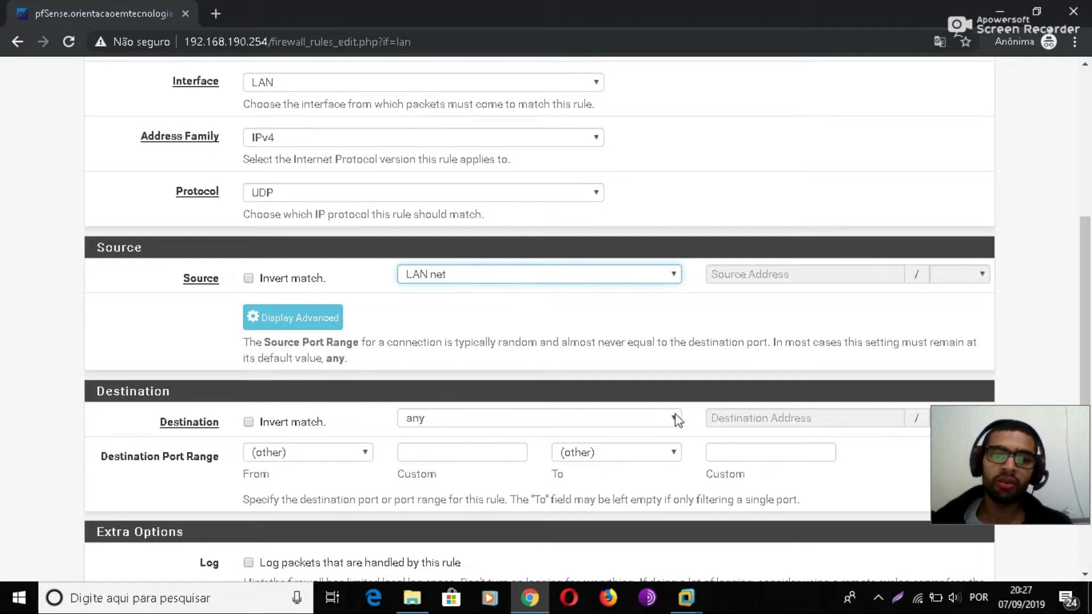
{"action": "scroll", "coordinate": [776, 401], "scroll_direction": "down", "scroll_amount": 1}
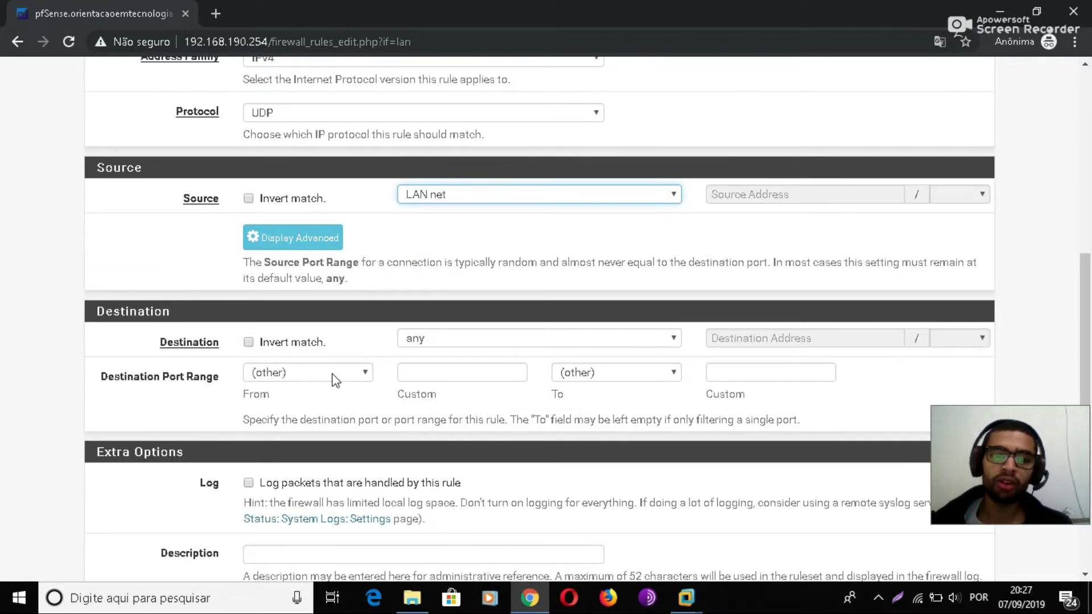
{"action": "left_click", "coordinate": [367, 372]}
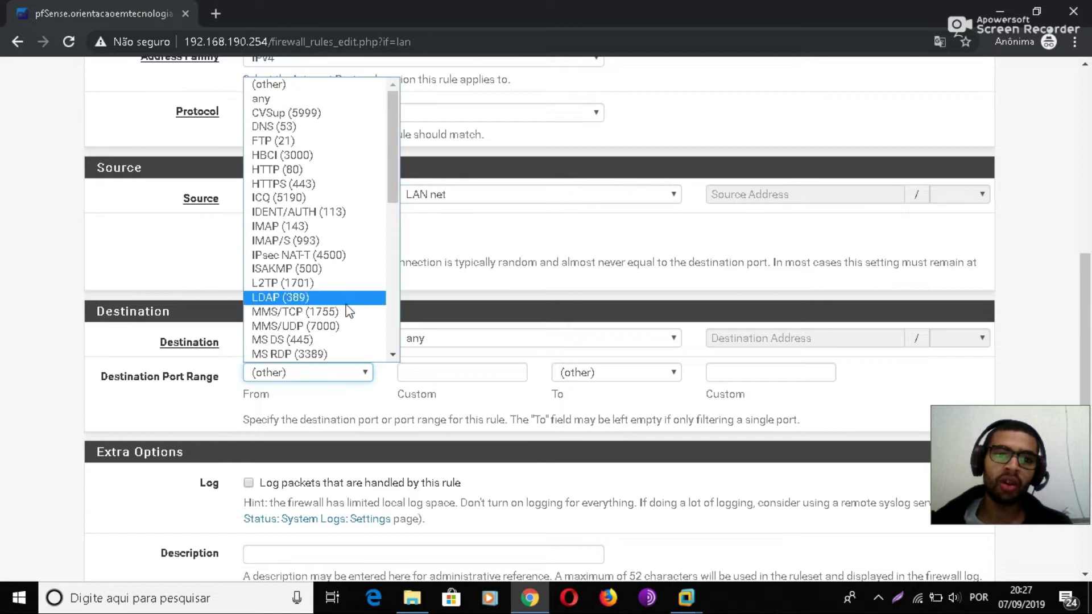
{"action": "left_click", "coordinate": [277, 128]}
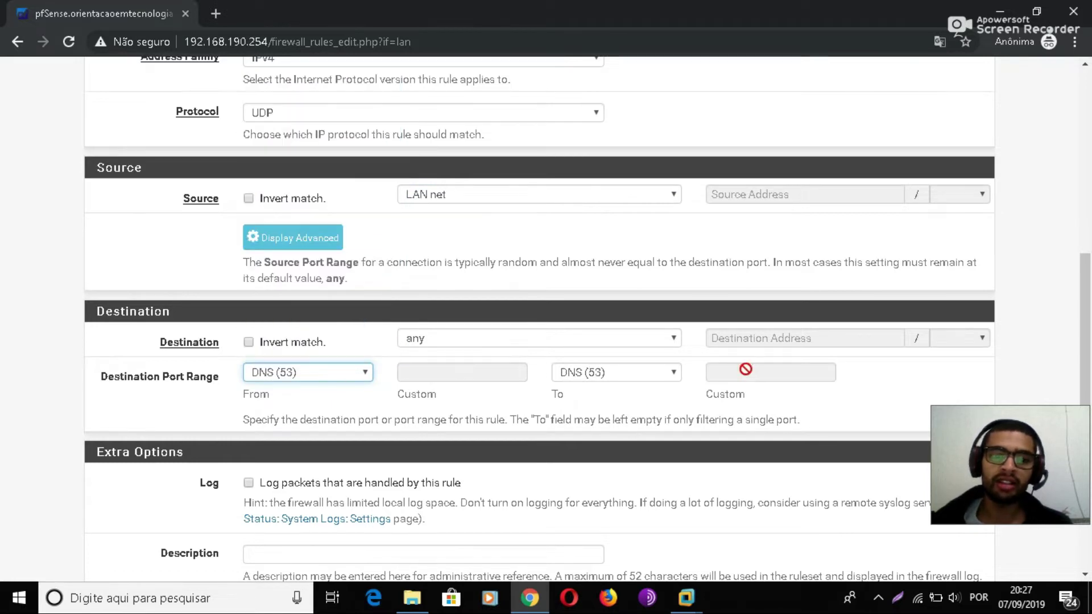
- Describe the DNS rule as LIBERAR-DNS, enable packet logging for it and save the rule
{"action": "scroll", "coordinate": [743, 368], "scroll_direction": "down", "scroll_amount": 2}
{"action": "left_click", "coordinate": [321, 396]}
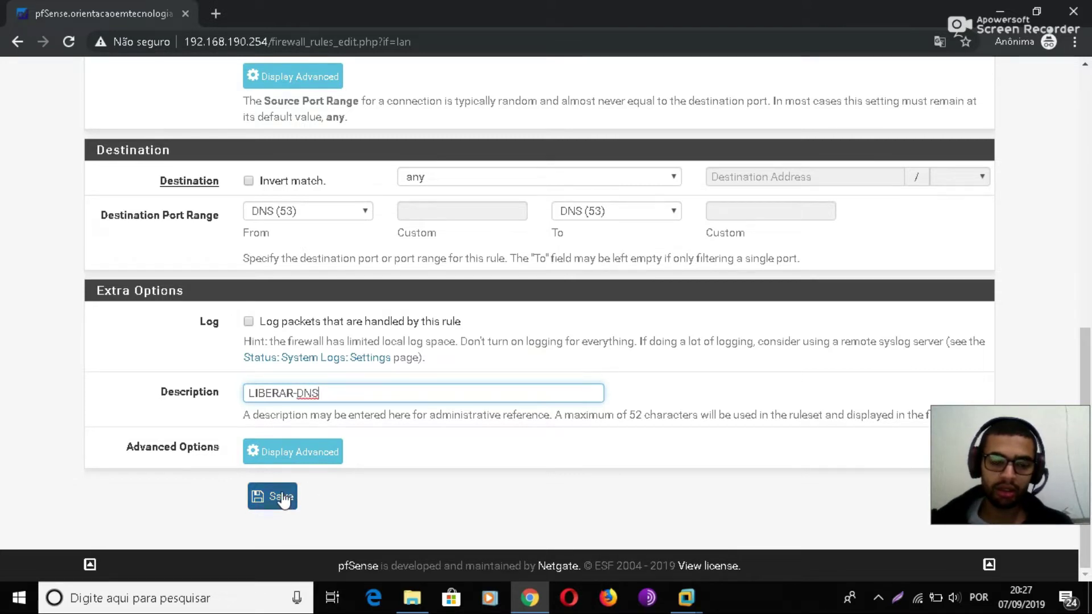
{"action": "left_click", "coordinate": [265, 322]}
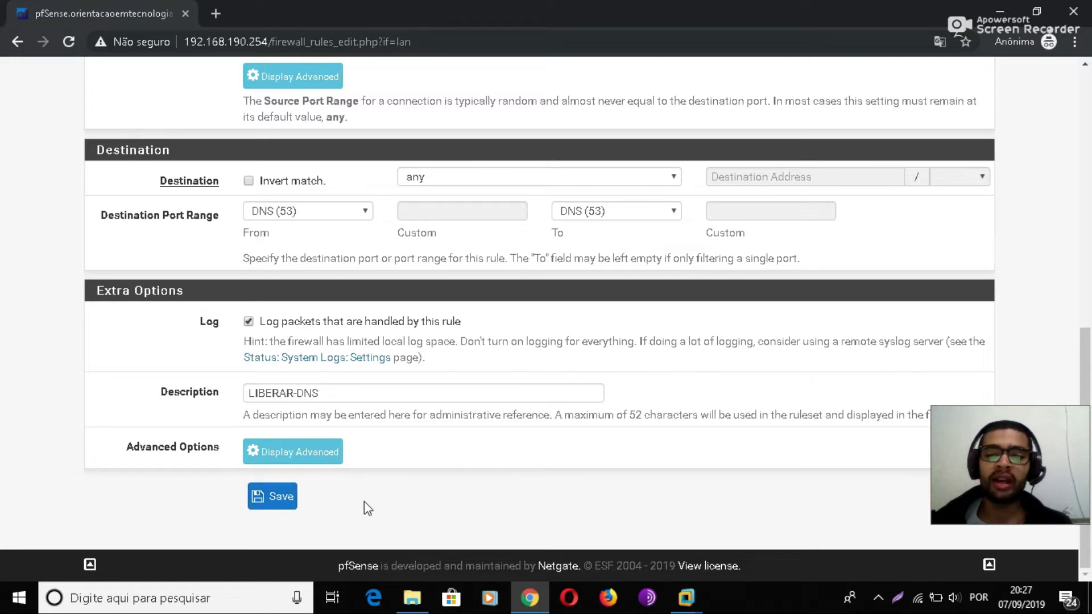
{"action": "left_click", "coordinate": [279, 492]}
{"action": "right_click", "coordinate": [278, 488]}
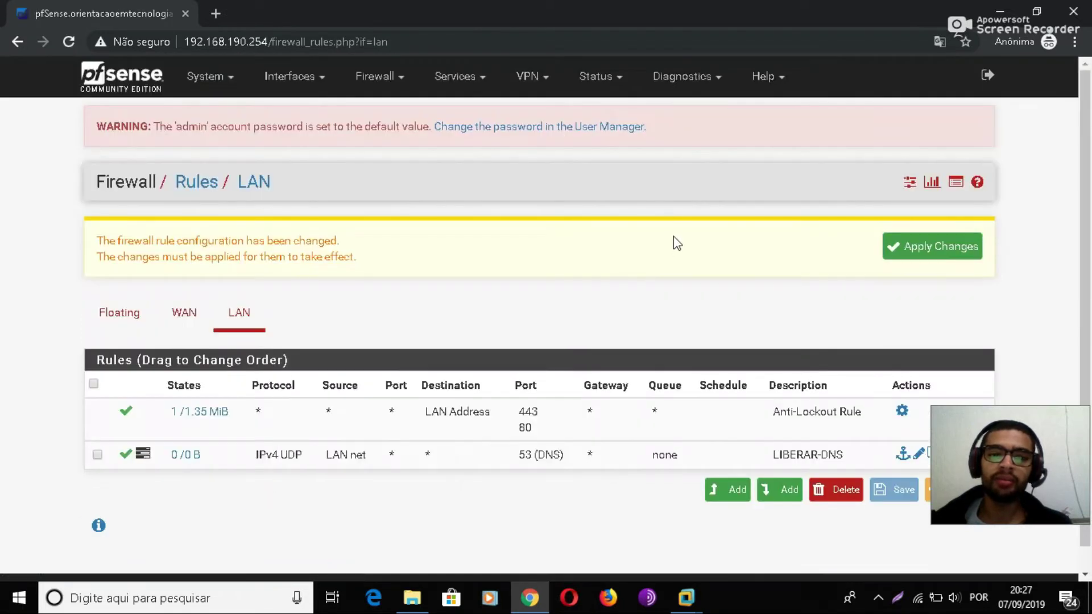
{"action": "scroll", "coordinate": [623, 441], "scroll_direction": "down", "scroll_amount": 1}
{"action": "scroll", "coordinate": [636, 418], "scroll_direction": "up", "scroll_amount": 1}
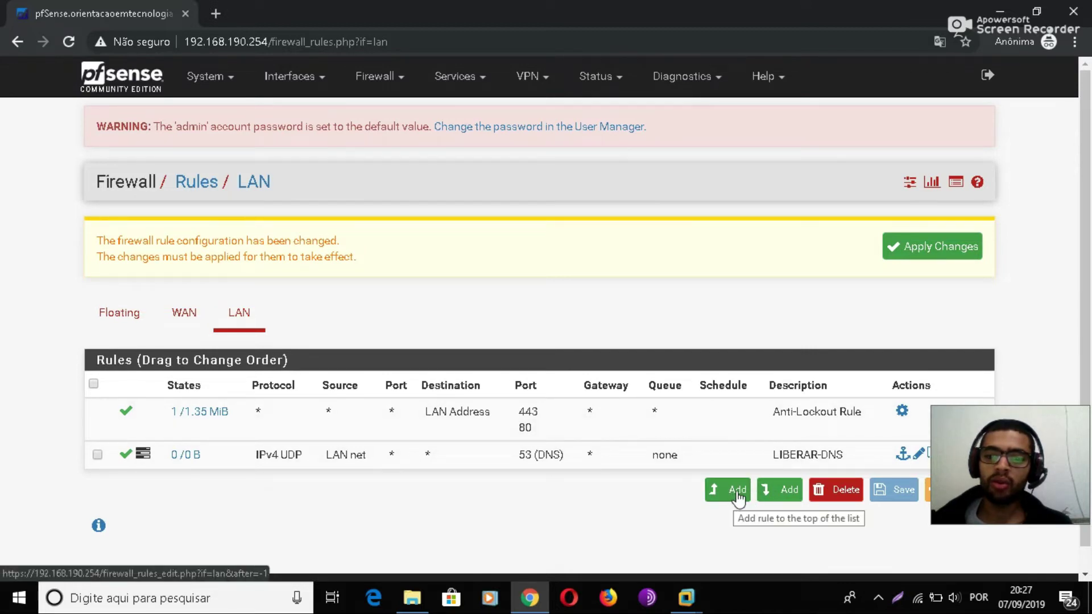
- Duplicate the LIBERAR-DNS rule and set the copy's protocol to TCP
{"action": "left_click_drag", "start_coordinate": [1010, 426], "coordinate": [1013, 492]}
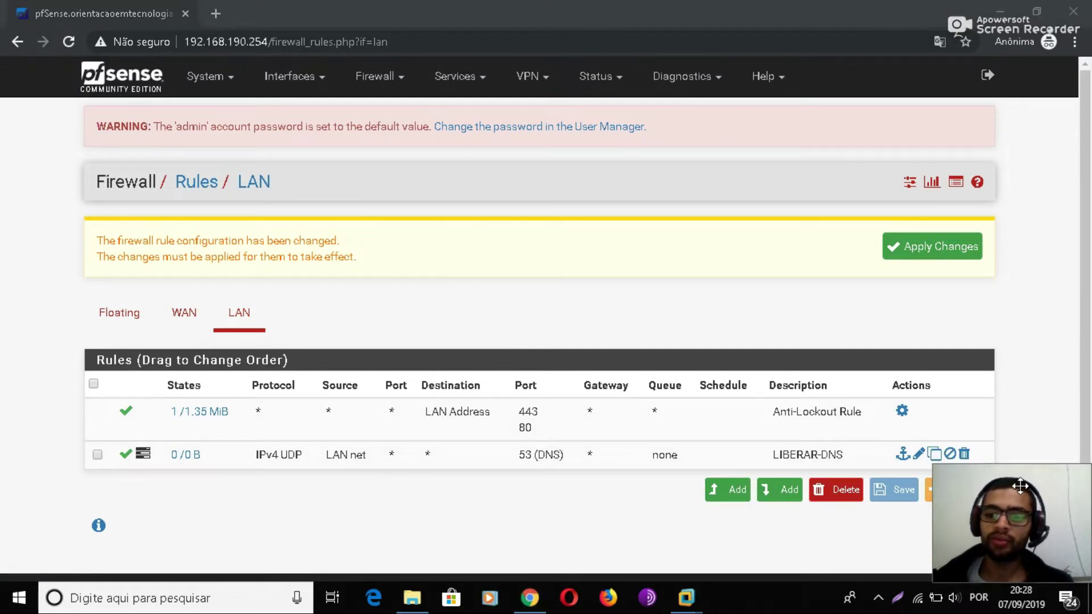
{"action": "left_click", "coordinate": [934, 454]}
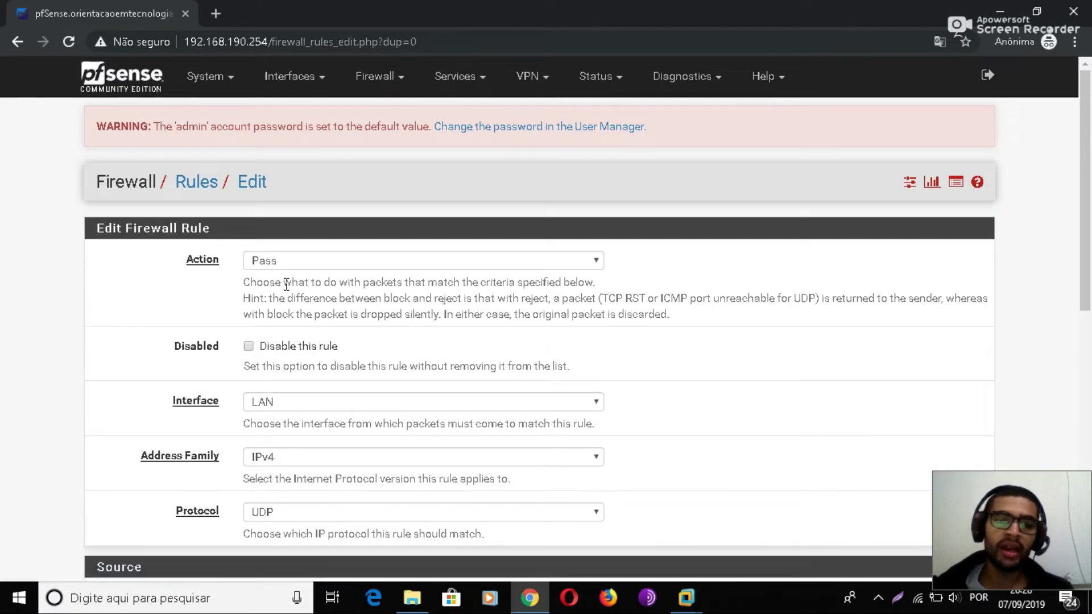
{"action": "scroll", "coordinate": [570, 329], "scroll_direction": "down", "scroll_amount": 3}
{"action": "left_click", "coordinate": [338, 353]}
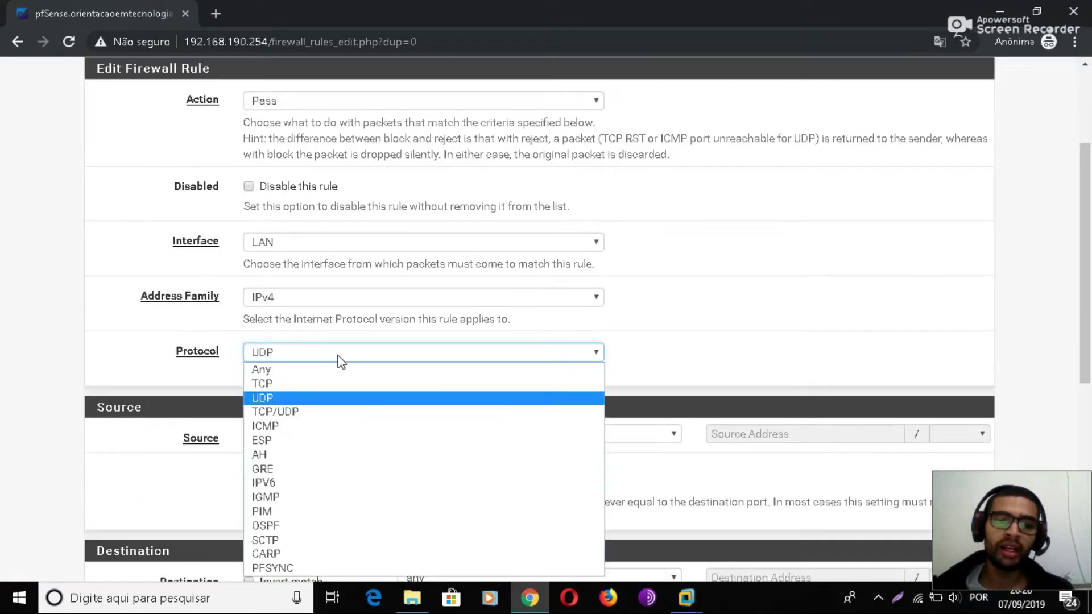
{"action": "left_click", "coordinate": [340, 383]}
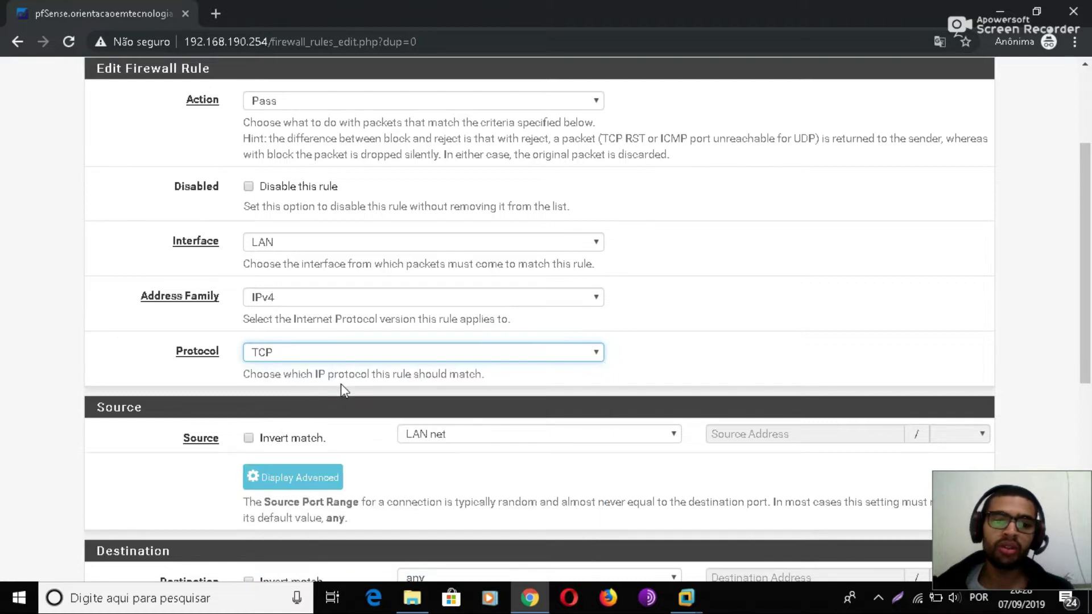
- Set the copied rule's destination port range to HTTPS (443)
{"action": "scroll", "coordinate": [731, 306], "scroll_direction": "down", "scroll_amount": 2}
{"action": "scroll", "coordinate": [625, 361], "scroll_direction": "down", "scroll_amount": 2}
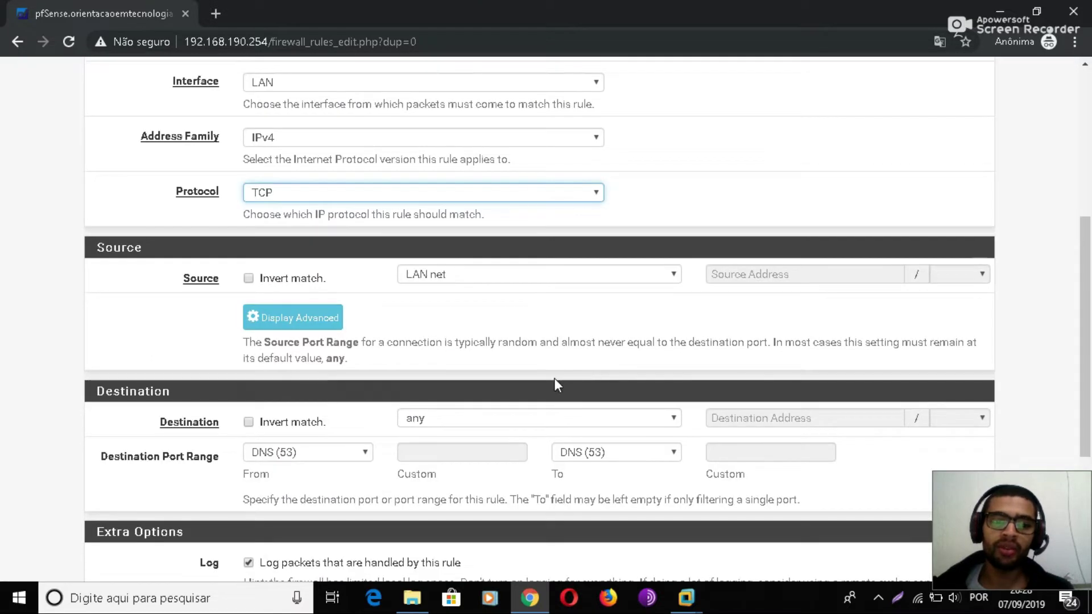
{"action": "left_click", "coordinate": [352, 455]}
{"action": "scroll", "coordinate": [341, 432], "scroll_direction": "down", "scroll_amount": 1}
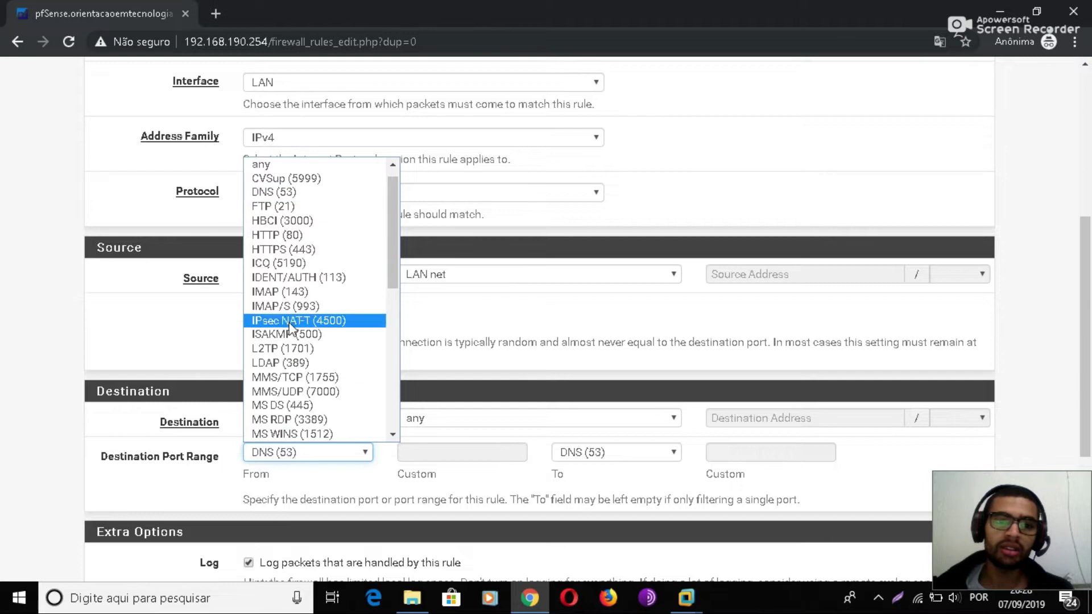
{"action": "left_click", "coordinate": [284, 250]}
- Change the copied rule's description to LIBERAR-HTTPS and save the rule
{"action": "scroll", "coordinate": [443, 336], "scroll_direction": "down", "scroll_amount": 5}
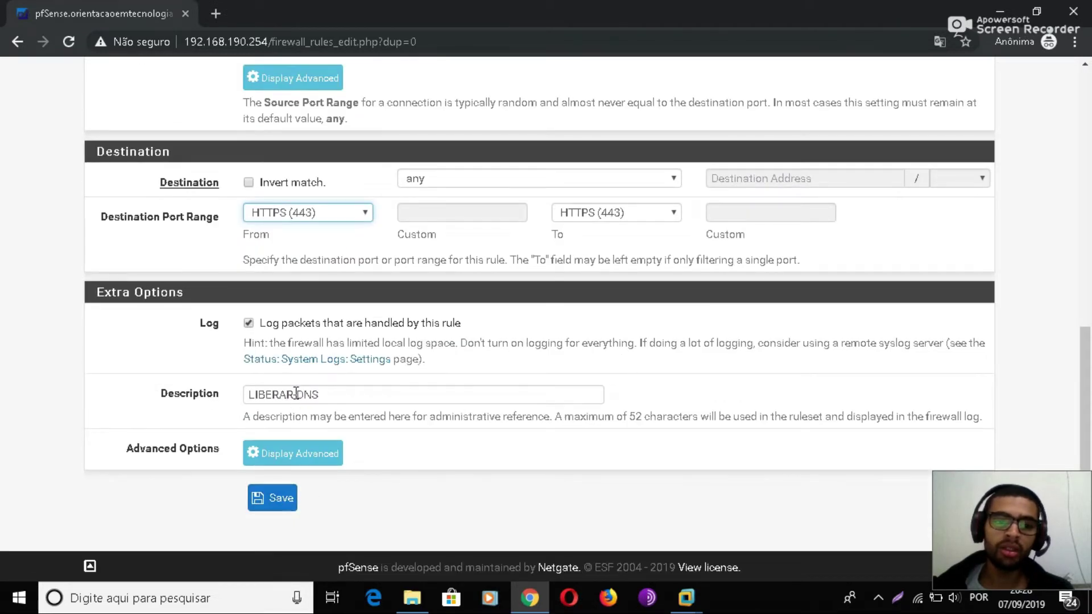
{"action": "left_click", "coordinate": [337, 393]}
{"action": "key", "text": "BackSpace"}
{"action": "key", "text": "BackSpace"}
{"action": "key", "text": "BackSpace"}
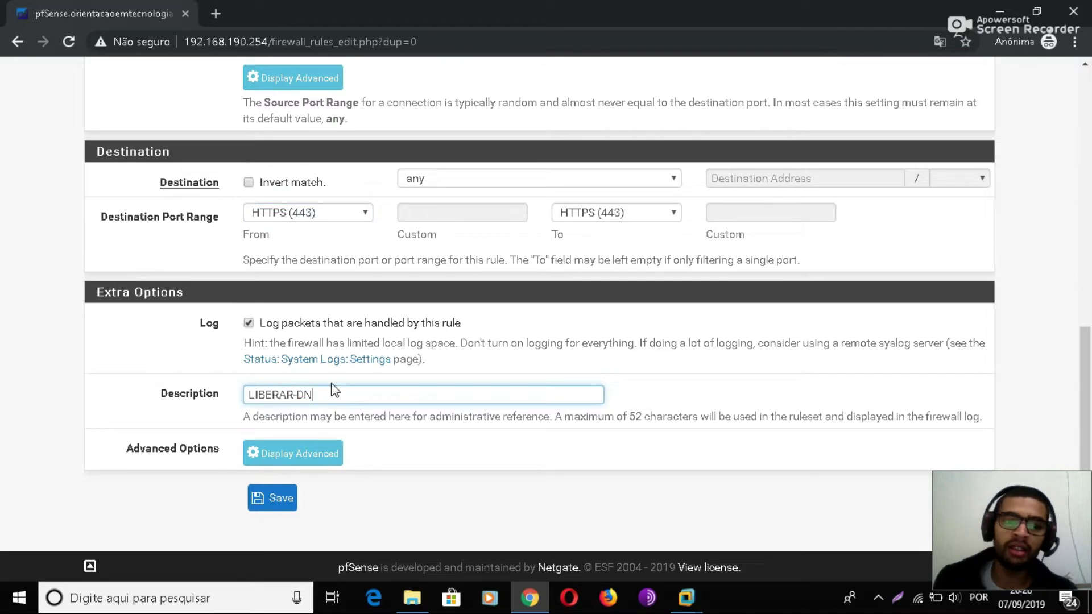
{"action": "type", "text": "HTTPS"}
{"action": "left_click", "coordinate": [281, 497]}
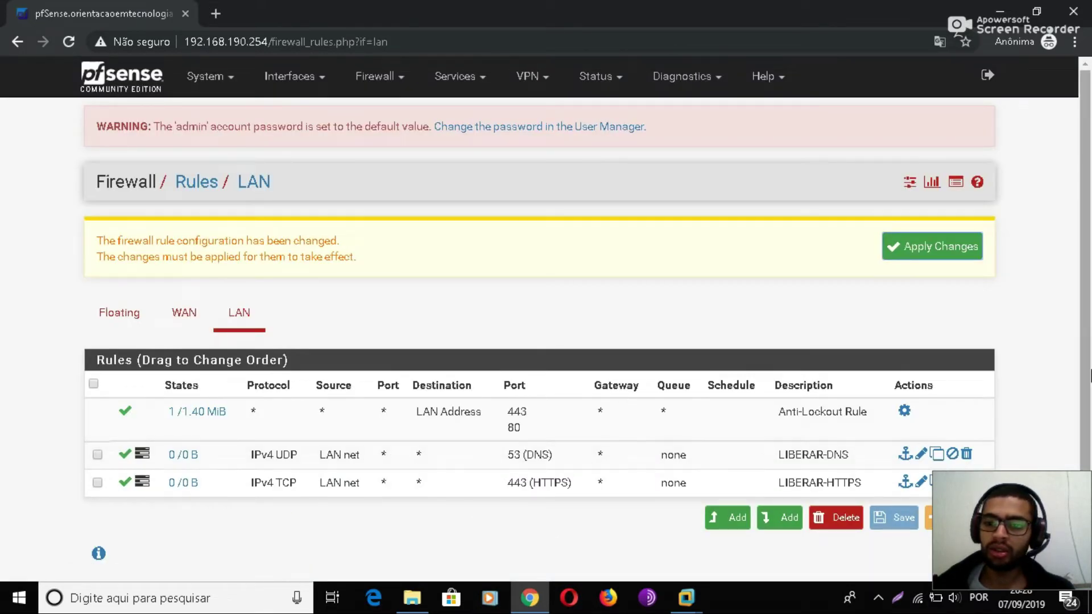
- Duplicate the LIBERAR-HTTPS rule and set the copy's destination port range to HTTP (80)
{"action": "scroll", "coordinate": [1088, 376], "scroll_direction": "down", "scroll_amount": 1}
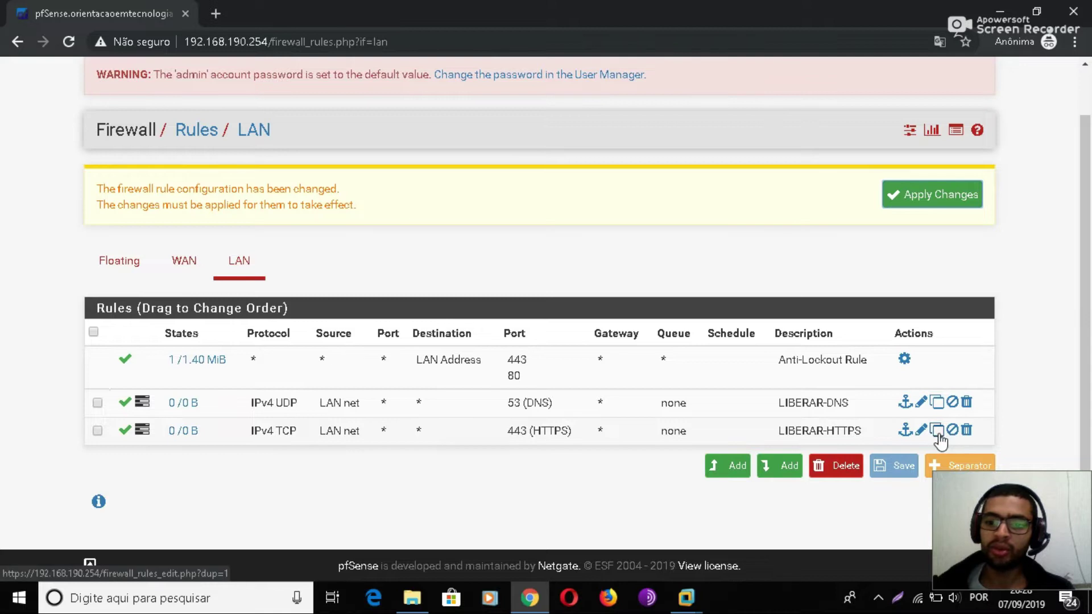
{"action": "left_click", "coordinate": [937, 434]}
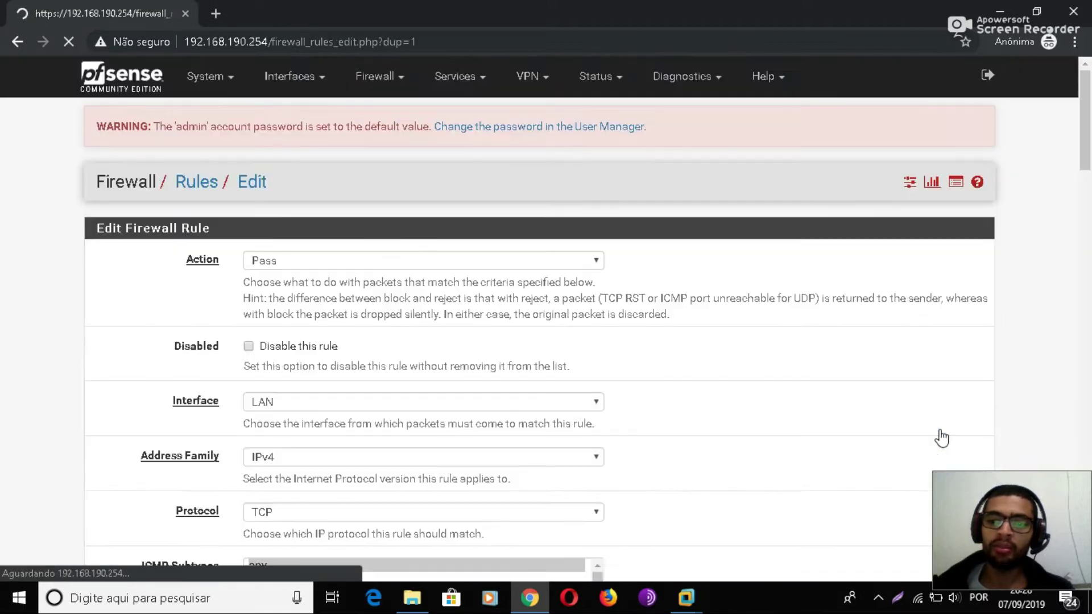
{"action": "scroll", "coordinate": [620, 382], "scroll_direction": "down", "scroll_amount": 1}
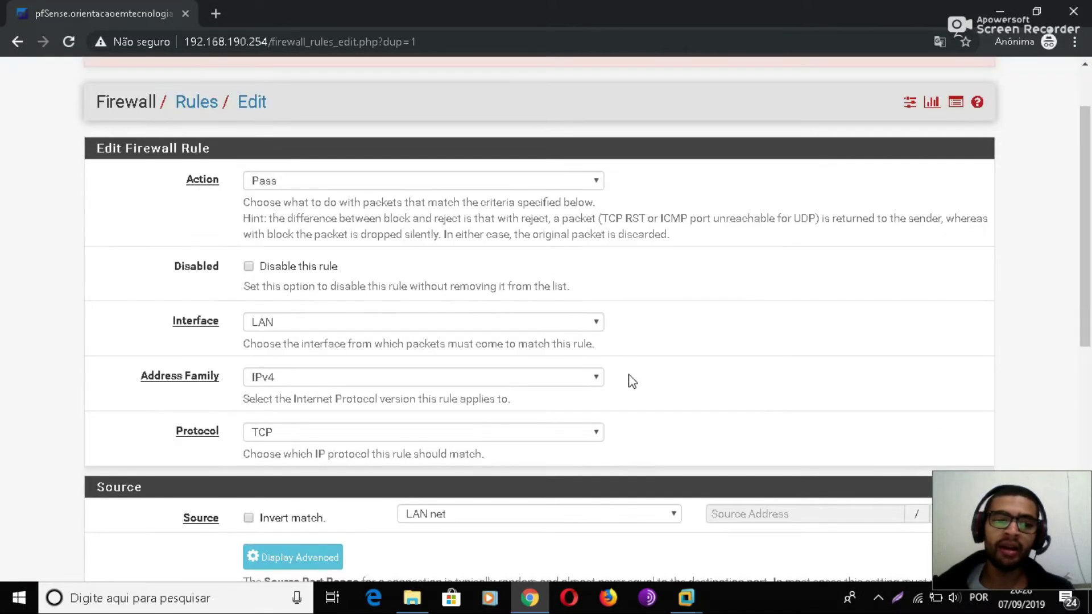
{"action": "scroll", "coordinate": [369, 380], "scroll_direction": "down", "scroll_amount": 3}
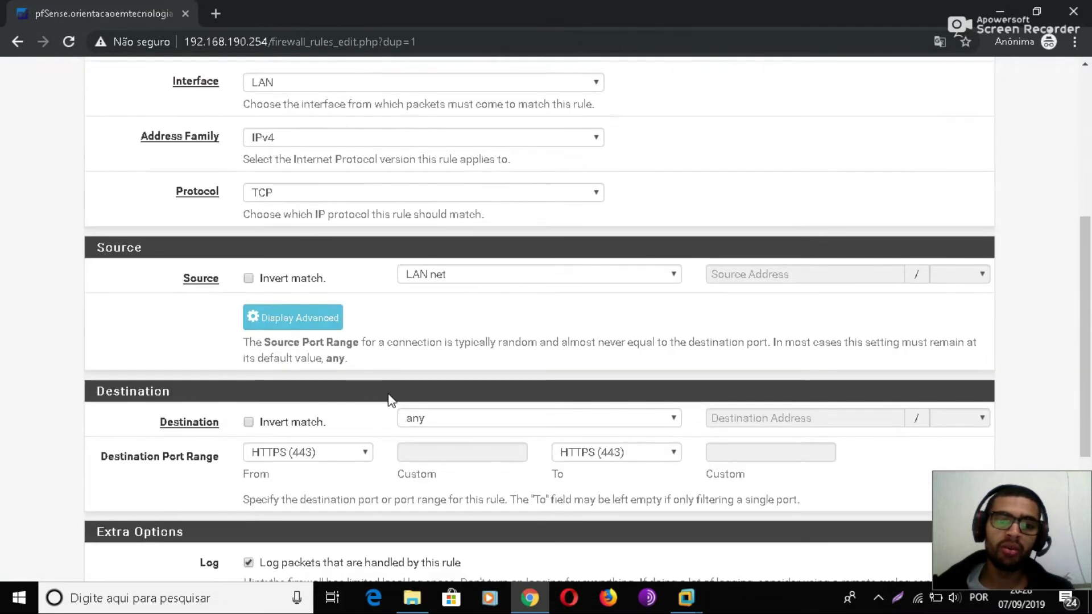
{"action": "left_click", "coordinate": [327, 451]}
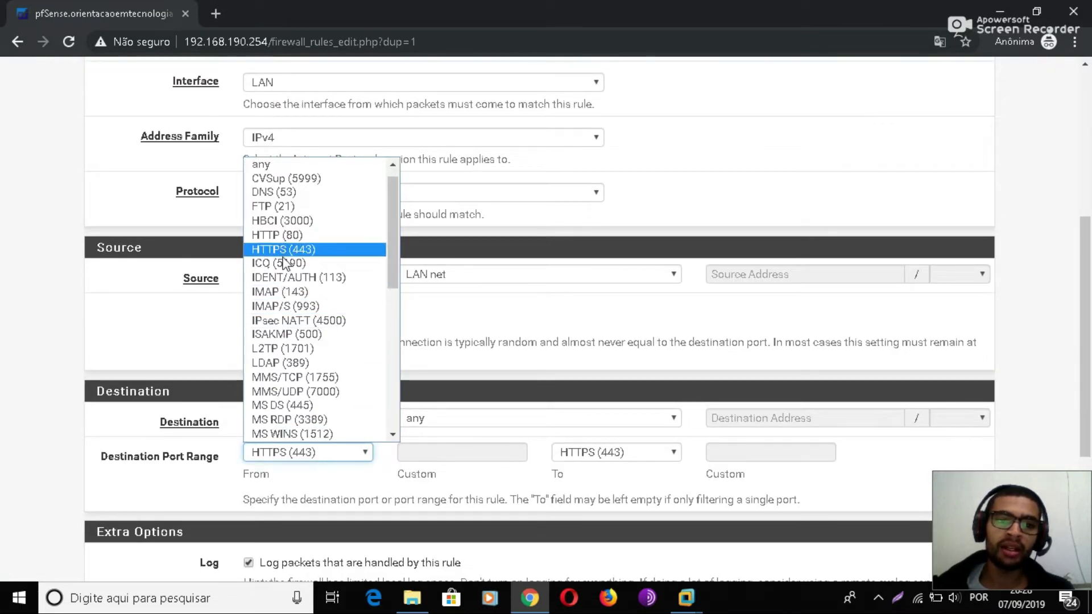
{"action": "left_click", "coordinate": [284, 236]}
- Change the new copy's description to LIBERAR-HTTP and save the rule
{"action": "scroll", "coordinate": [364, 455], "scroll_direction": "down", "scroll_amount": 2}
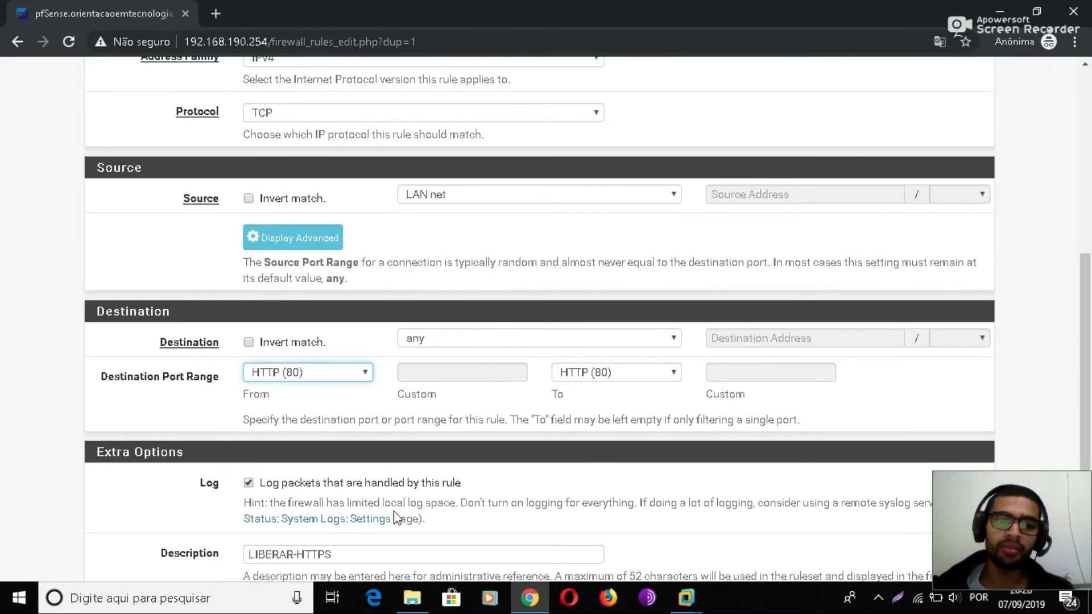
{"action": "left_click", "coordinate": [353, 475]}
{"action": "key", "text": "BackSpace"}
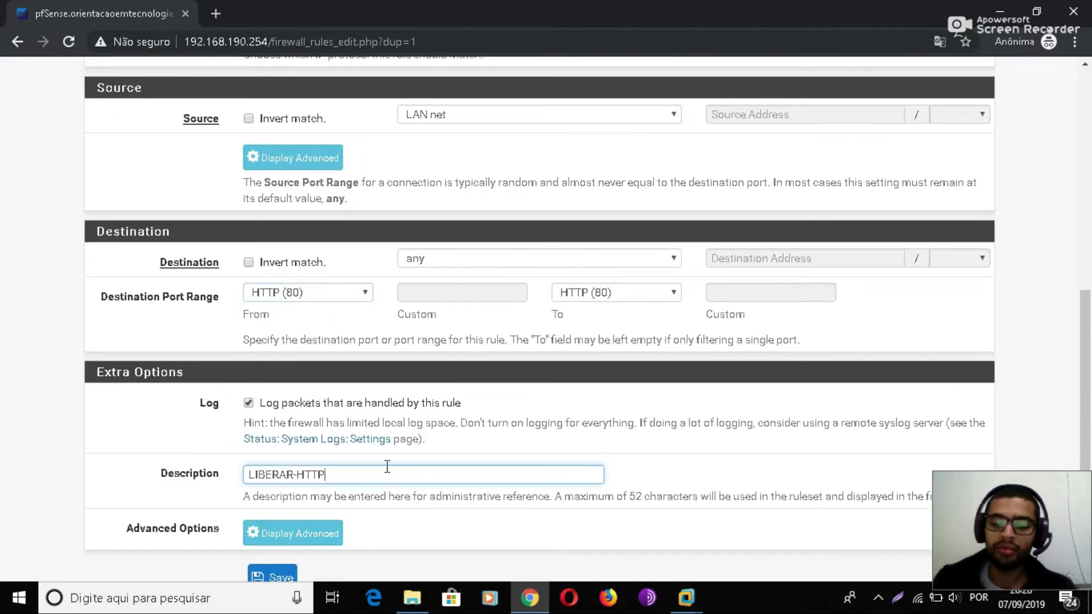
{"action": "scroll", "coordinate": [387, 466], "scroll_direction": "down", "scroll_amount": 2}
{"action": "left_click", "coordinate": [295, 496]}
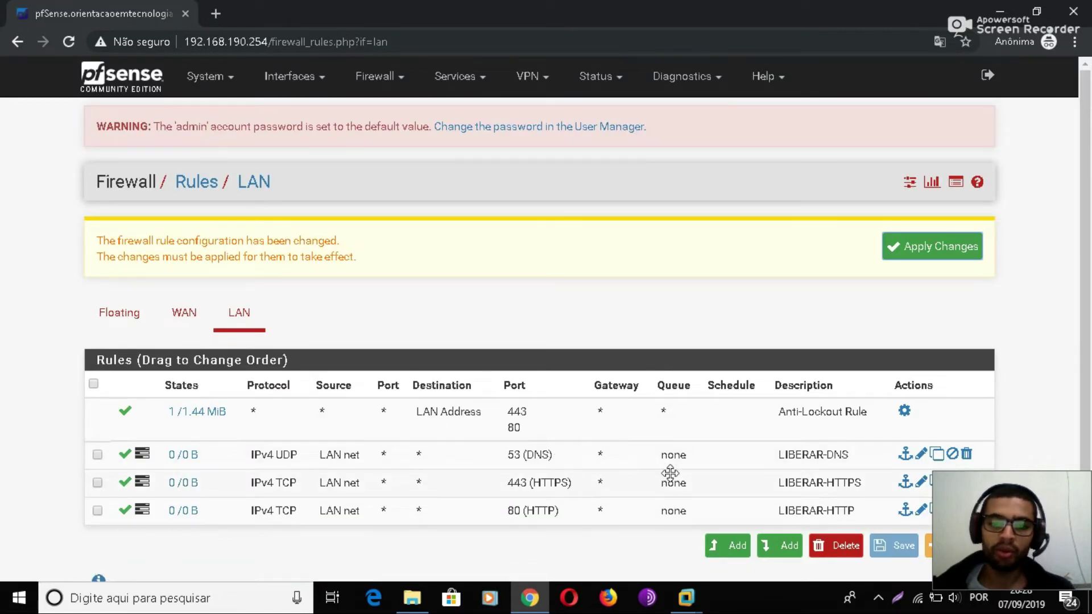
- Duplicate the LIBERAR-HTTP rule and set the copy's protocol to ICMP
{"action": "scroll", "coordinate": [670, 476], "scroll_direction": "down", "scroll_amount": 2}
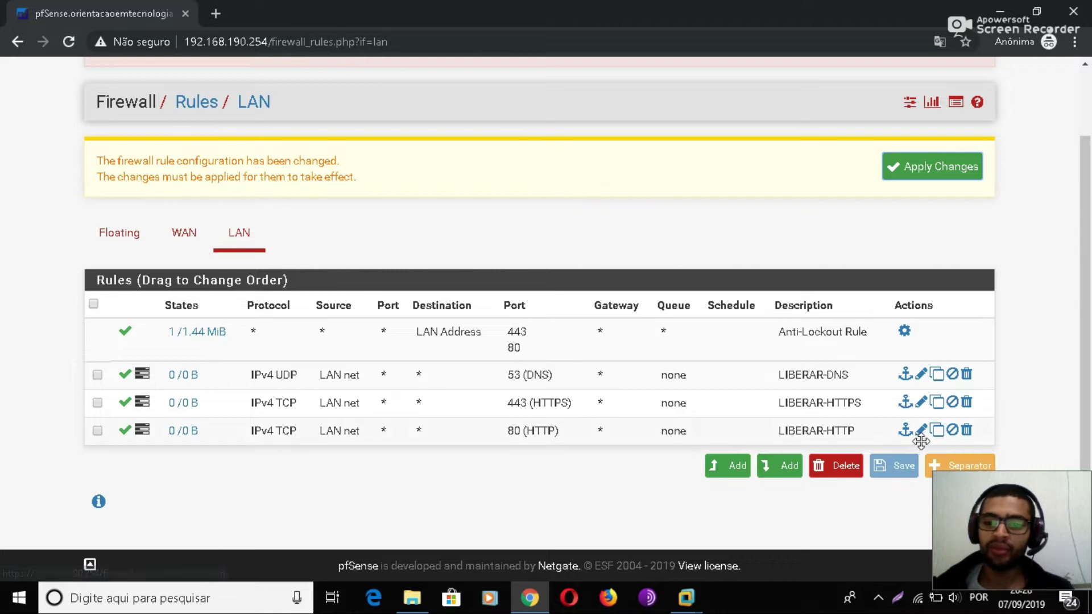
{"action": "left_click", "coordinate": [937, 434]}
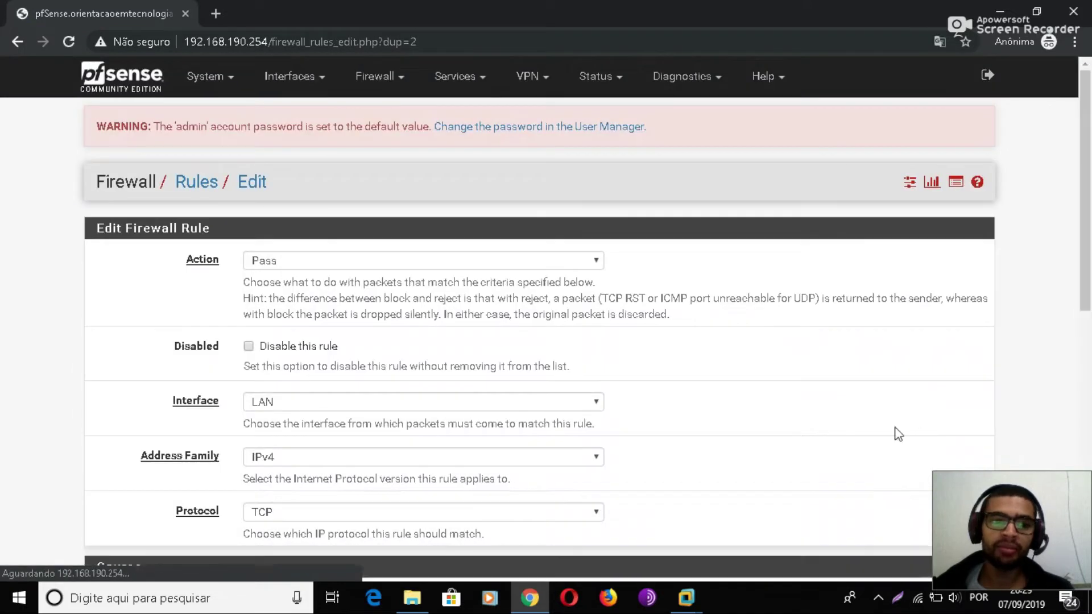
{"action": "scroll", "coordinate": [307, 460], "scroll_direction": "down", "scroll_amount": 1}
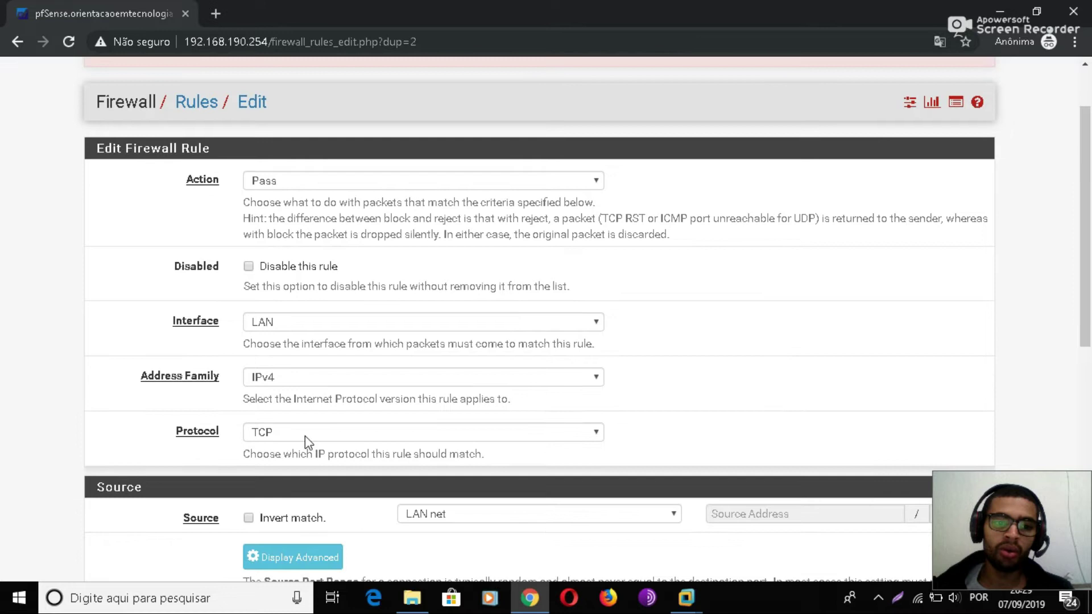
{"action": "left_click", "coordinate": [305, 436]}
{"action": "left_click", "coordinate": [280, 276]}
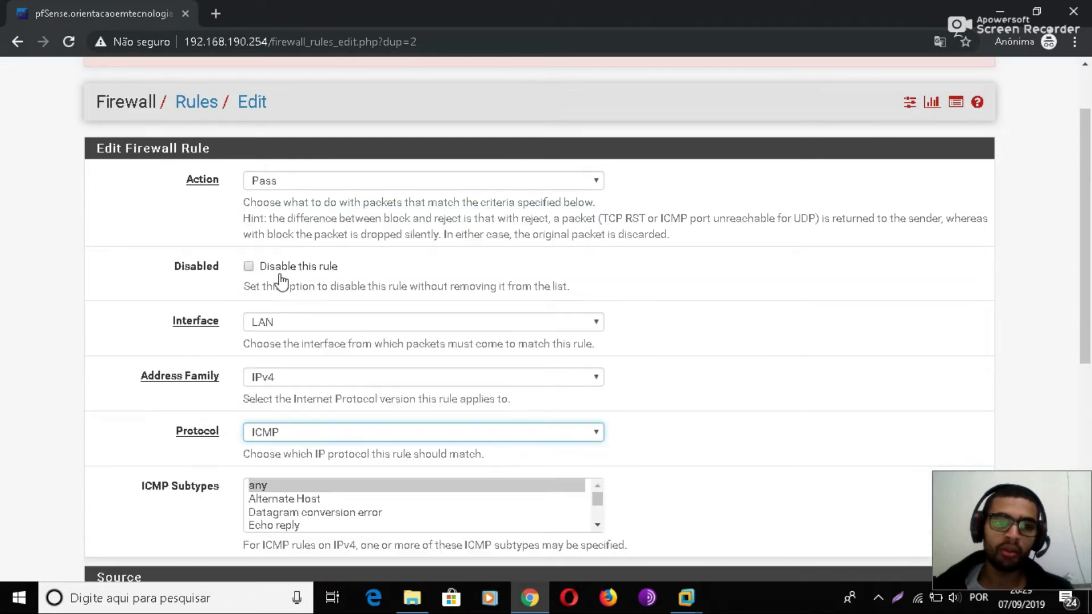
- Change the ICMP rule's description to LIBERAR-ICMP and save it, keeping LAN net as source and any as destination
{"action": "scroll", "coordinate": [732, 391], "scroll_direction": "down", "scroll_amount": 2}
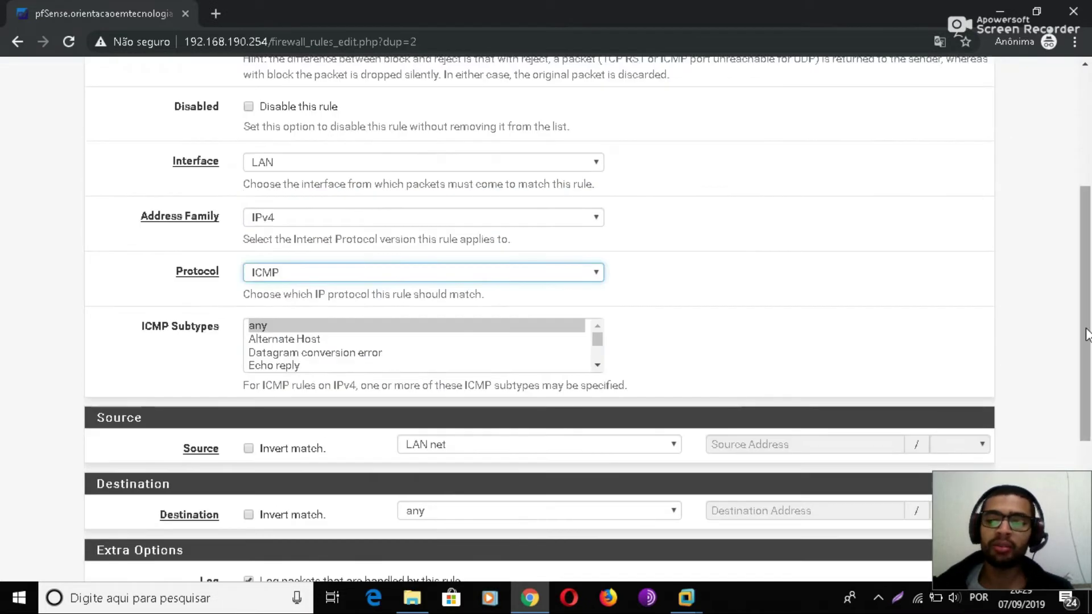
{"action": "left_click_drag", "start_coordinate": [1087, 337], "coordinate": [1086, 403]}
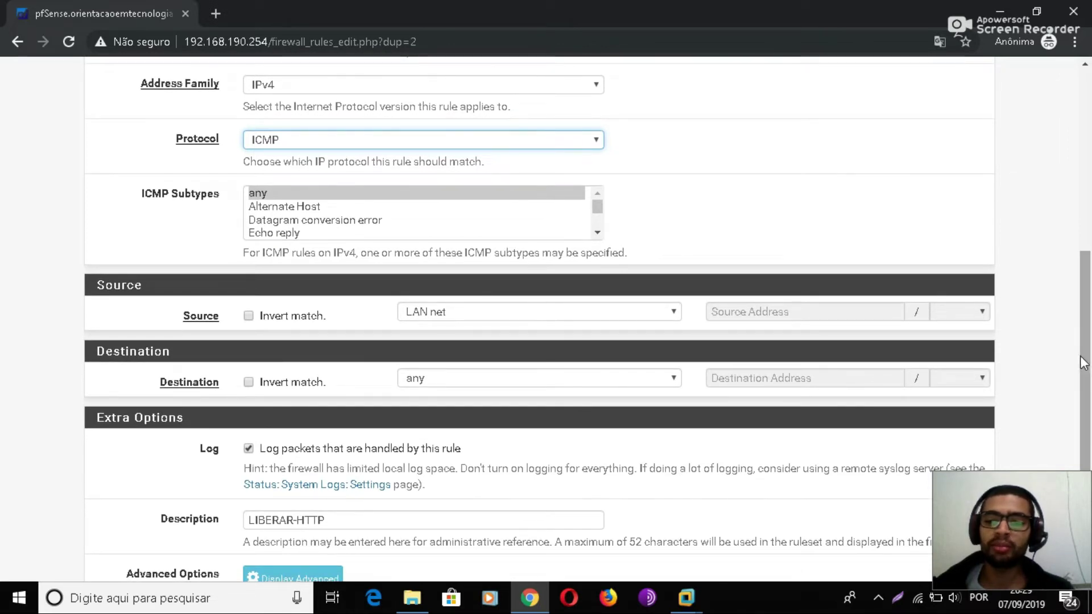
{"action": "scroll", "coordinate": [1088, 360], "scroll_direction": "down", "scroll_amount": 2}
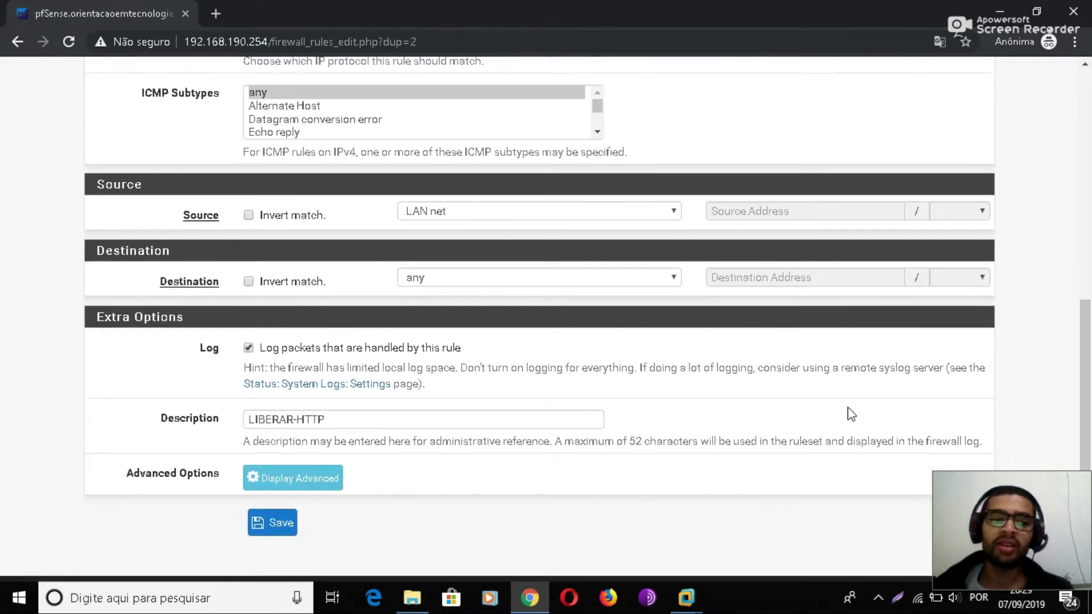
{"action": "left_click", "coordinate": [359, 420]}
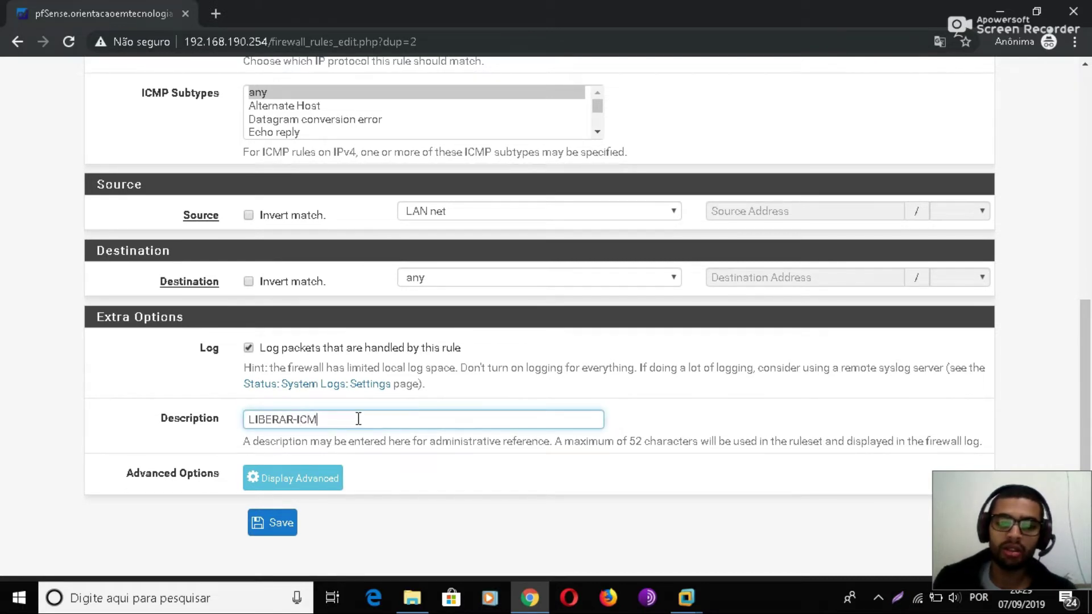
{"action": "left_click", "coordinate": [273, 526]}
- Apply the pending LAN firewall rule changes
{"action": "scroll", "coordinate": [541, 382], "scroll_direction": "down", "scroll_amount": 2}
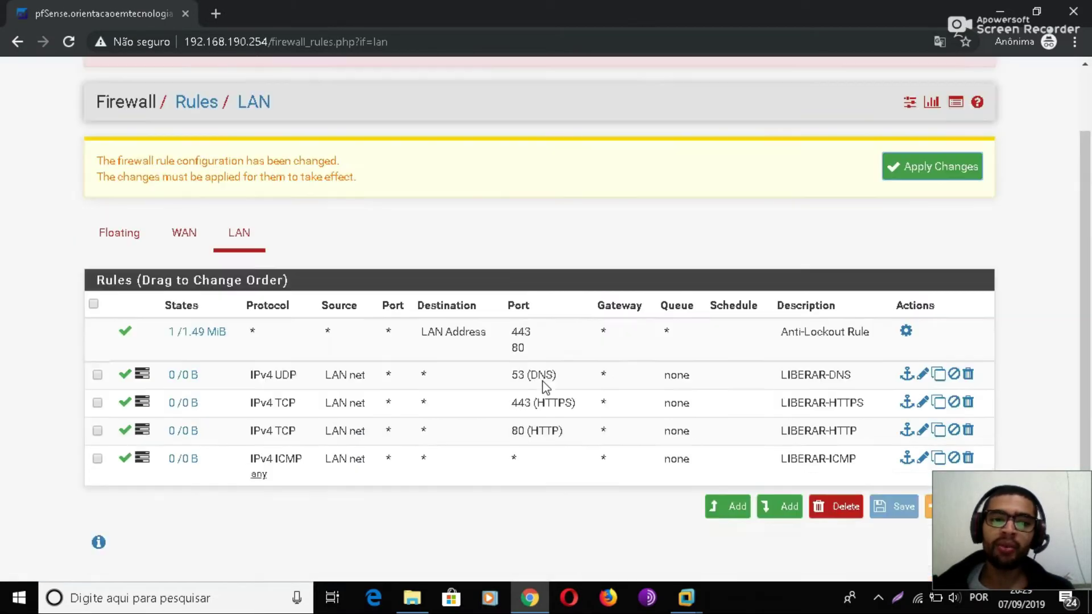
{"action": "scroll", "coordinate": [685, 321], "scroll_direction": "up", "scroll_amount": 2}
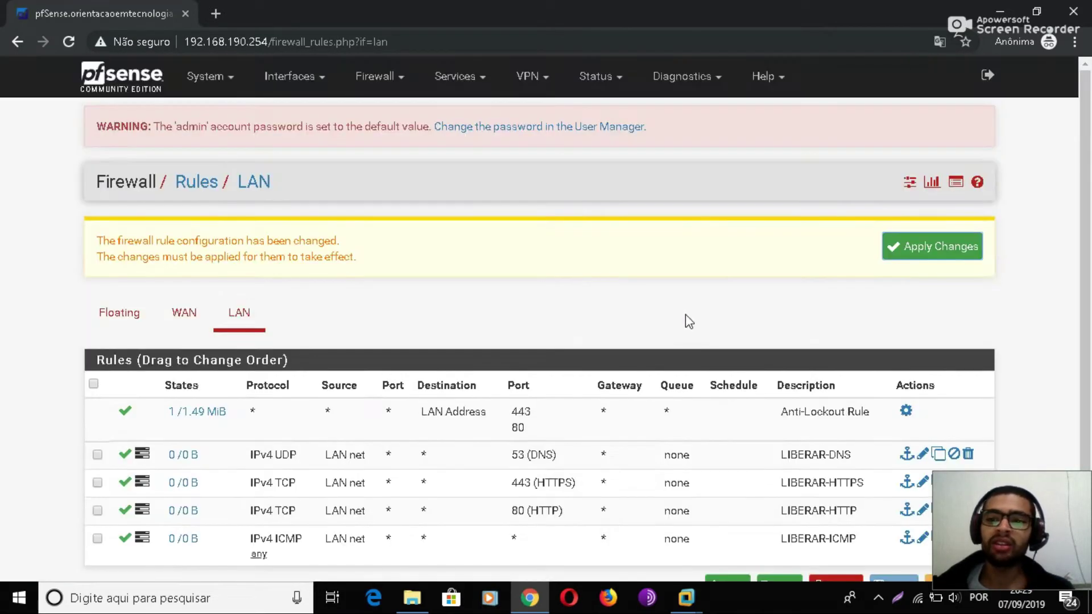
{"action": "left_click", "coordinate": [932, 255]}
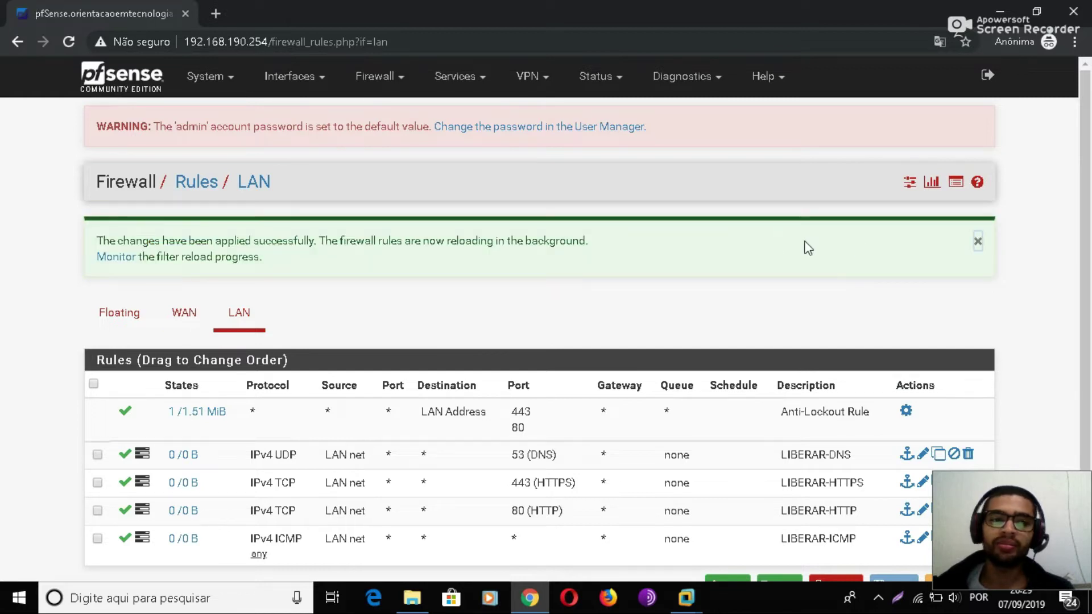
- Reopen the firewall's LAN rules and review the DNS, HTTPS, HTTP and ICMP pass rules
{"action": "scroll", "coordinate": [769, 242], "scroll_direction": "down", "scroll_amount": 2}
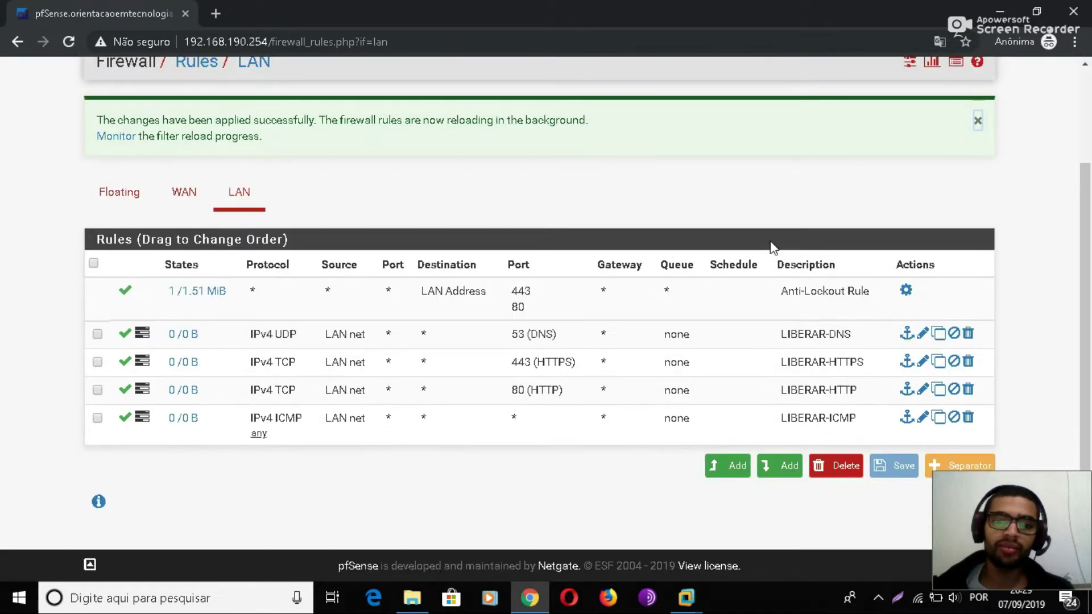
{"action": "scroll", "coordinate": [772, 245], "scroll_direction": "up", "scroll_amount": 2}
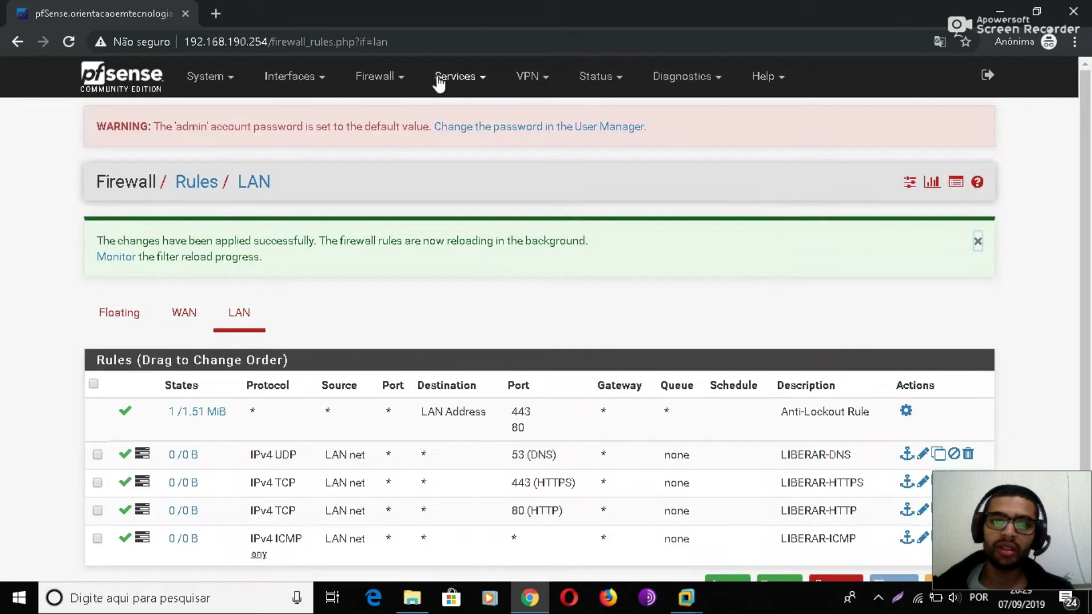
{"action": "left_click", "coordinate": [392, 86]}
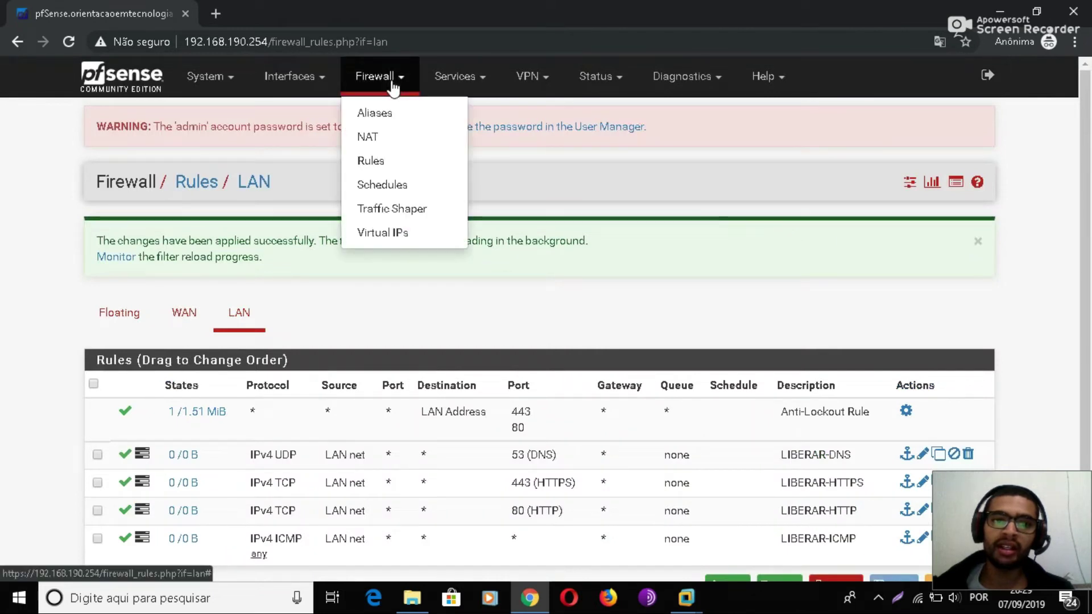
{"action": "left_click", "coordinate": [376, 163]}
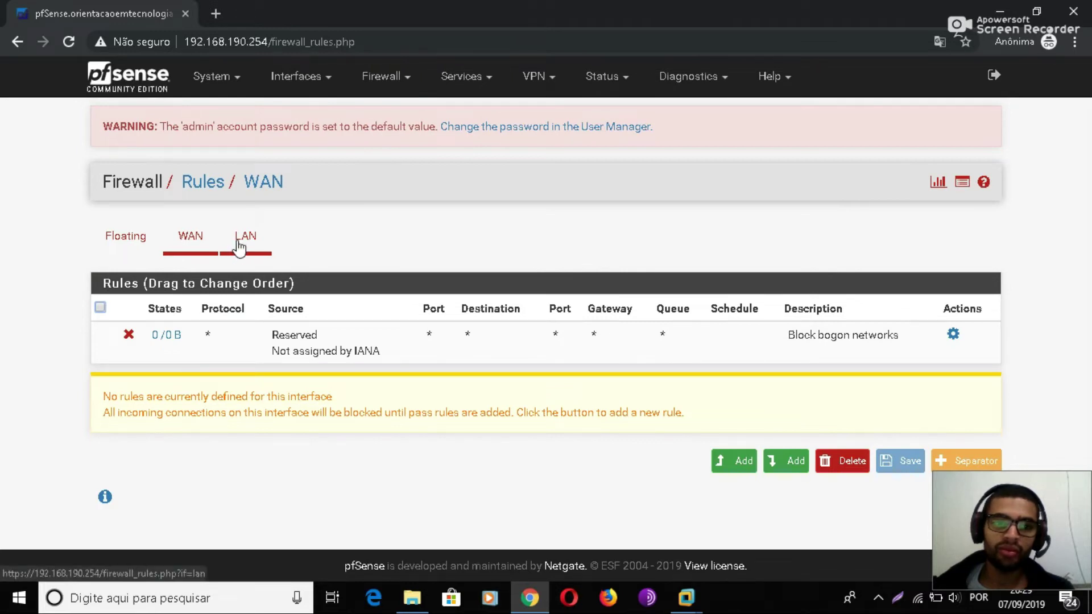
{"action": "left_click", "coordinate": [239, 245]}
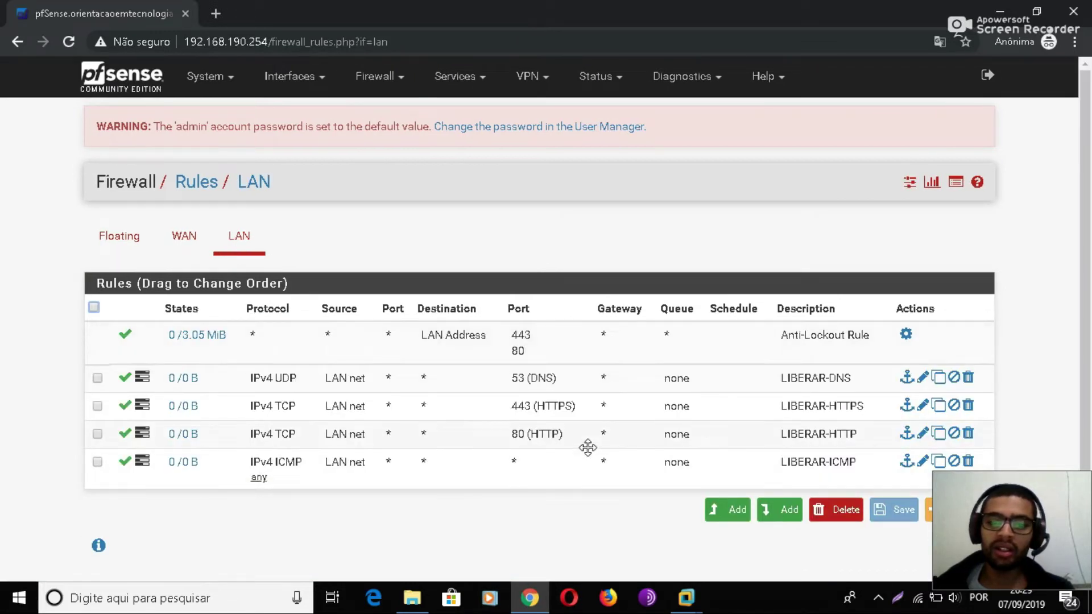
- Switch to the Windows virtual machine in VMware Workstation and ping google.com.br from a fresh command prompt, stopping the ping early
{"action": "mouse_move", "coordinate": [688, 598]}
{"action": "left_click", "coordinate": [735, 517]}
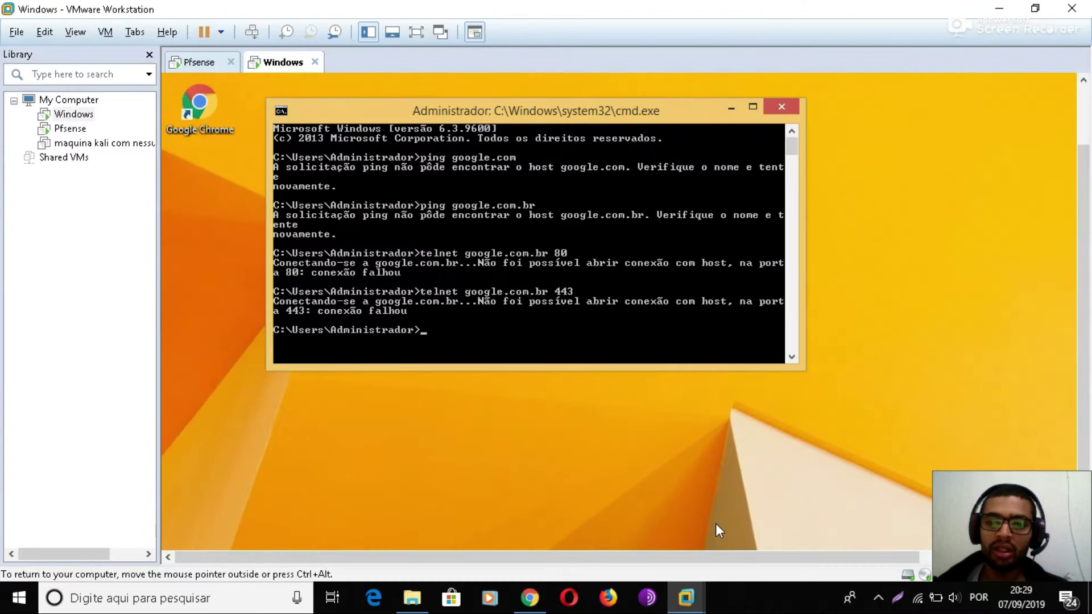
{"action": "left_click", "coordinate": [781, 112]}
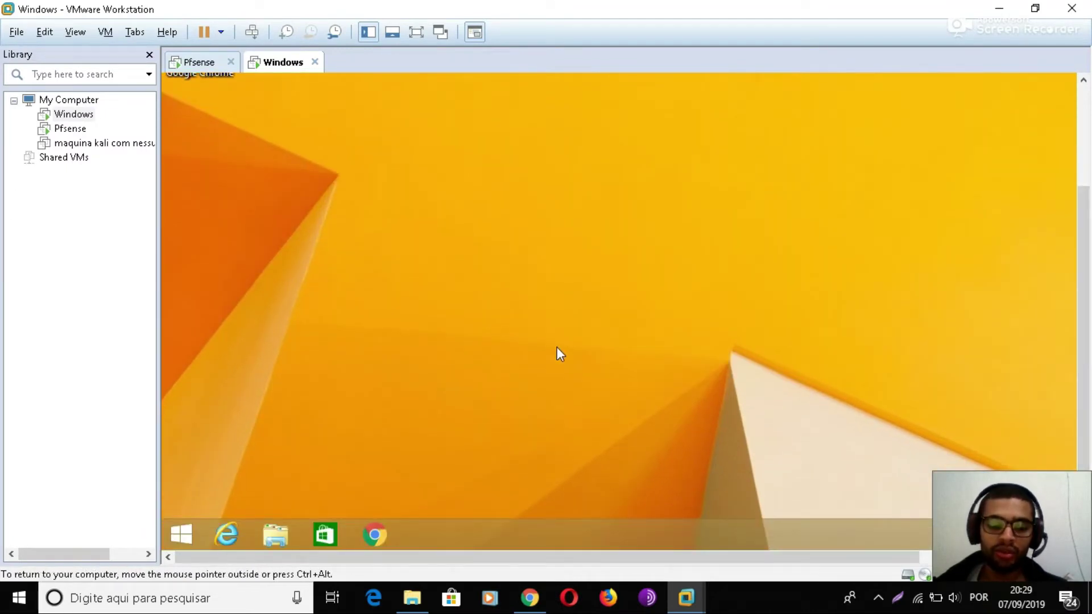
{"action": "key", "text": "super+r"}
{"action": "key", "text": "Return"}
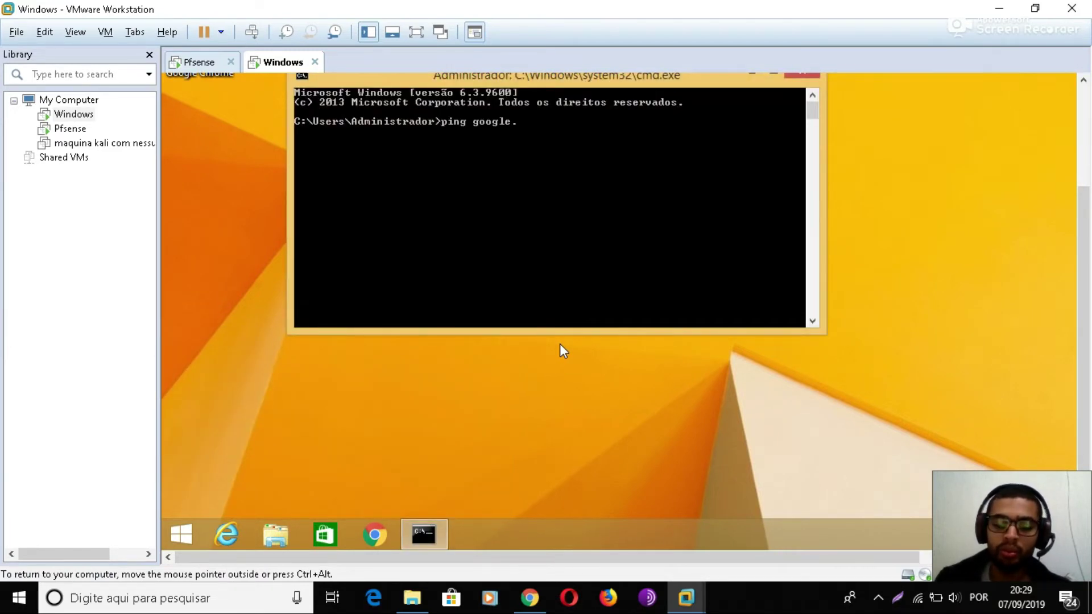
{"action": "type", "text": "ping google.com.br"}
{"action": "key", "text": "Return"}
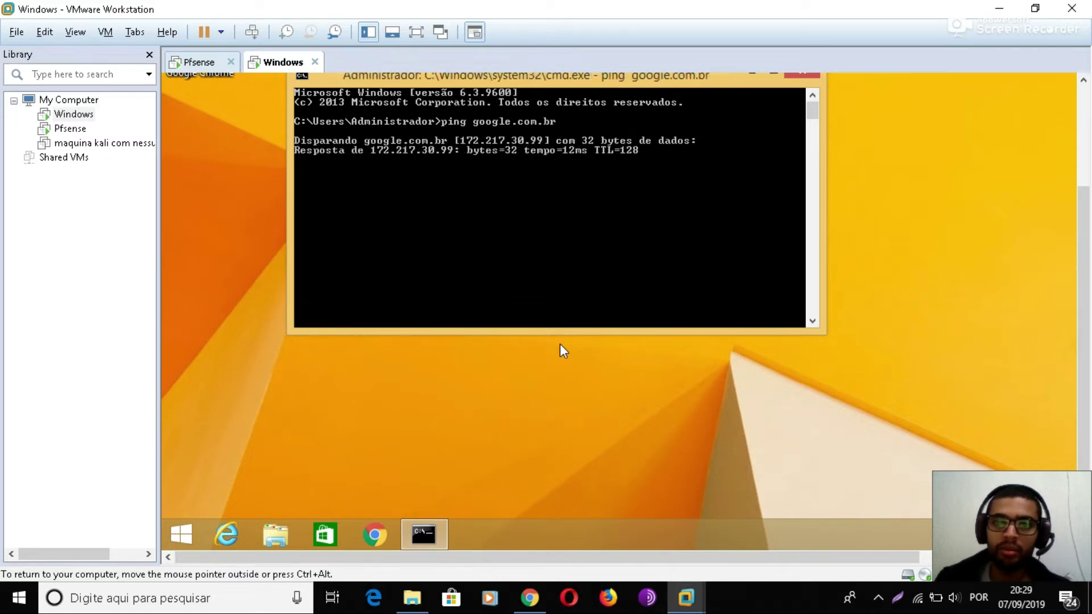
{"action": "key", "text": "ctrl+c"}
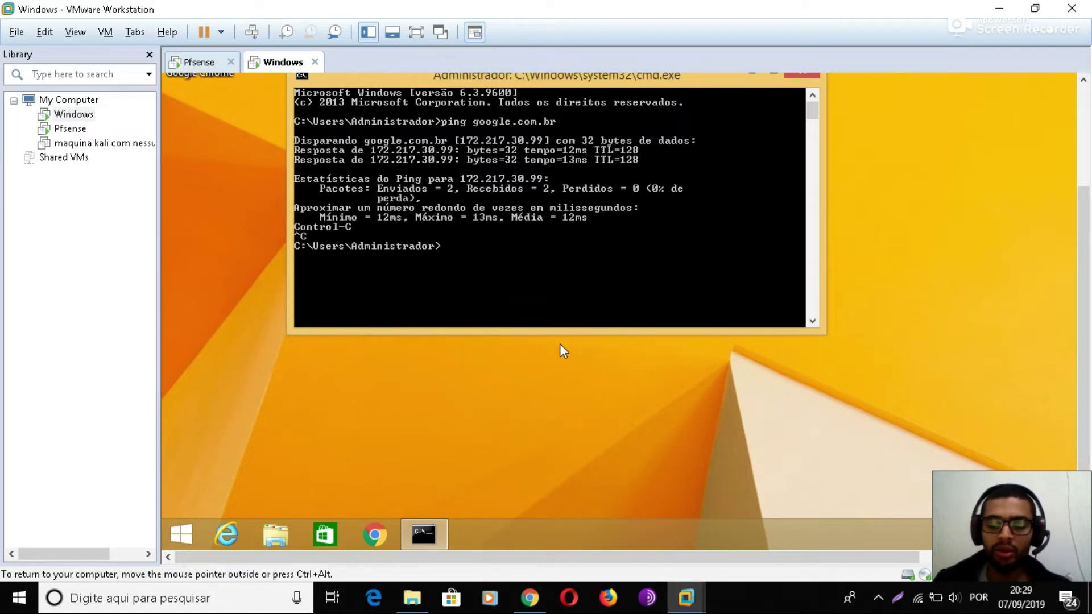
- Test the HTTP connection from the command prompt with telnet google.com.br 80
{"action": "type", "text": "te"}
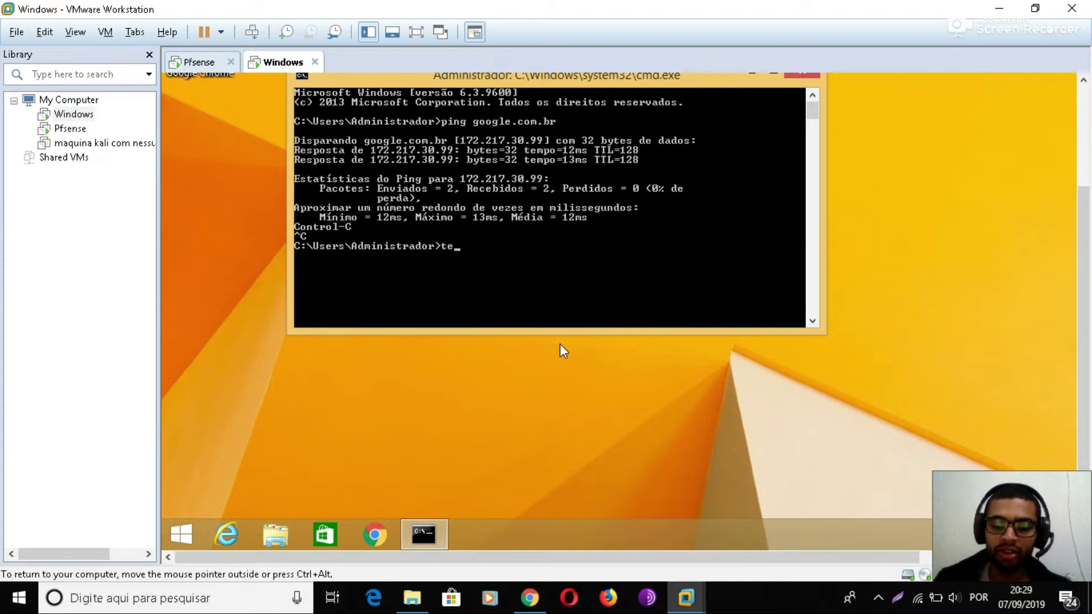
{"action": "type", "text": "lnet go"}
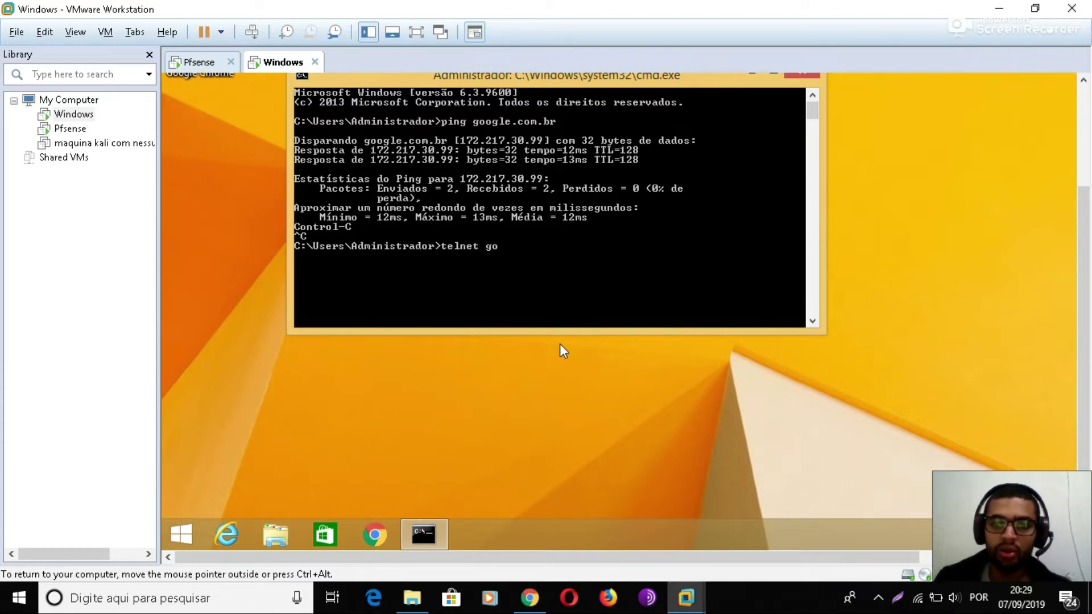
{"action": "type", "text": "ogle.com"}
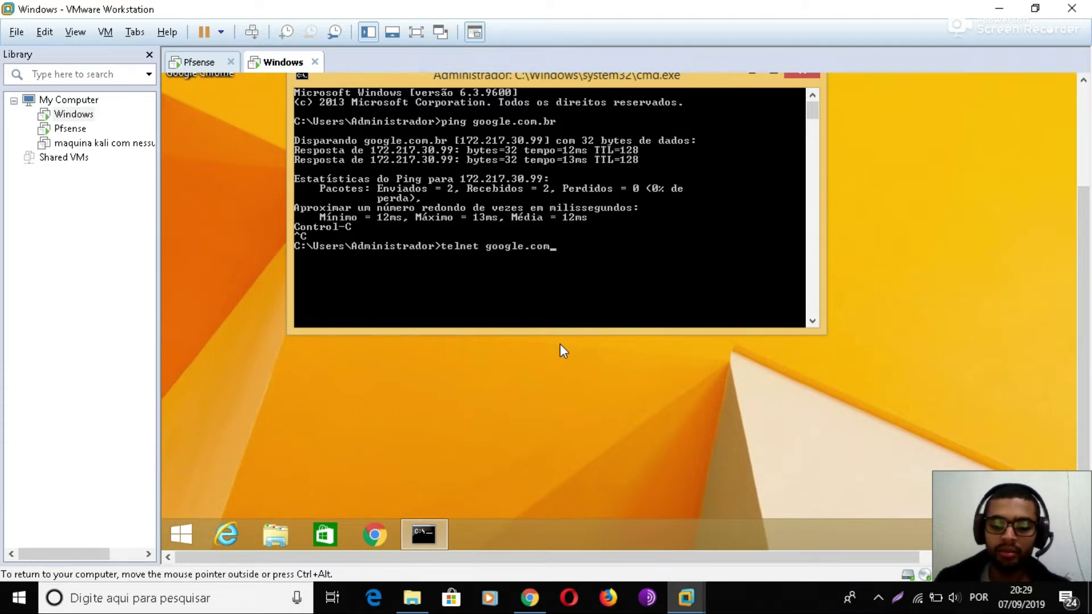
{"action": "type", "text": ".br 80"}
{"action": "key", "text": "Return"}
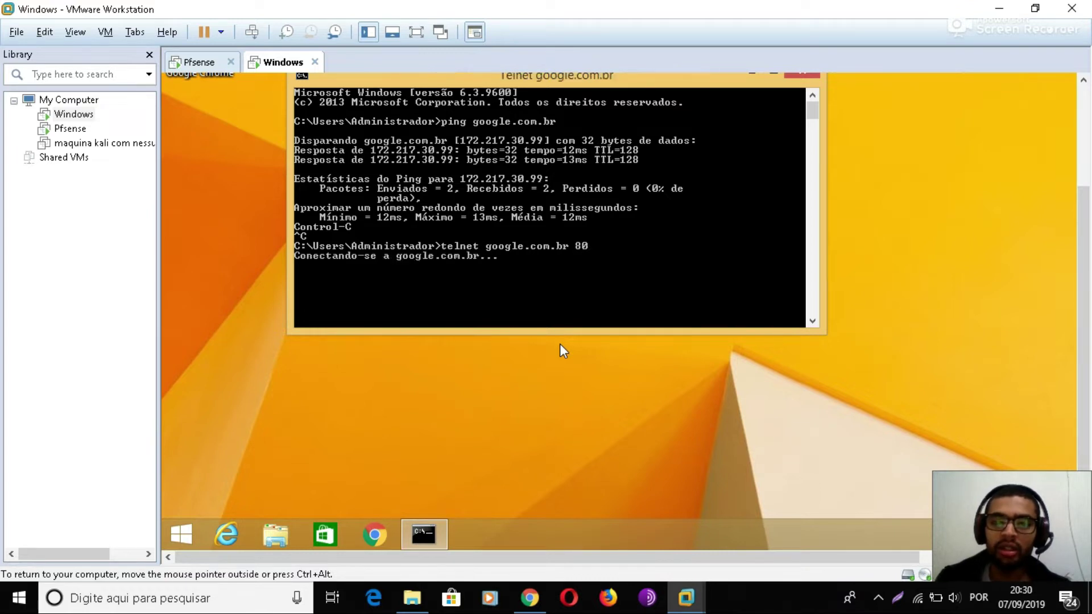
- Test the HTTPS connection with telnet to google.com.br on port 443 and end the session
{"action": "key", "text": "Up"}
{"action": "key", "text": "BackSpace"}
{"action": "key", "text": "BackSpace"}
{"action": "type", "text": "443"}
{"action": "key", "text": "Return"}
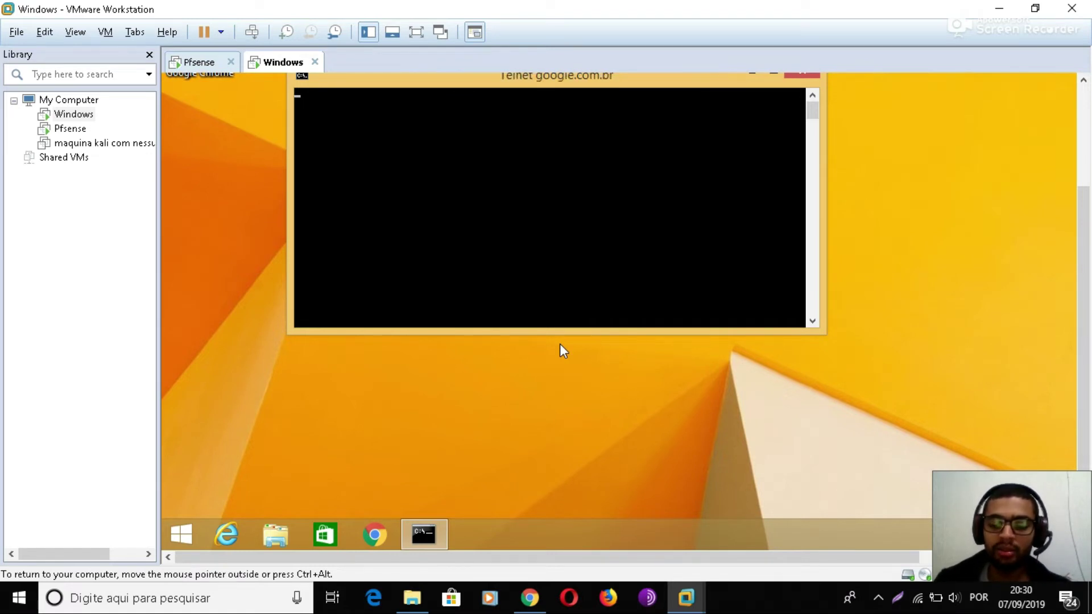
{"action": "key", "text": "Return"}
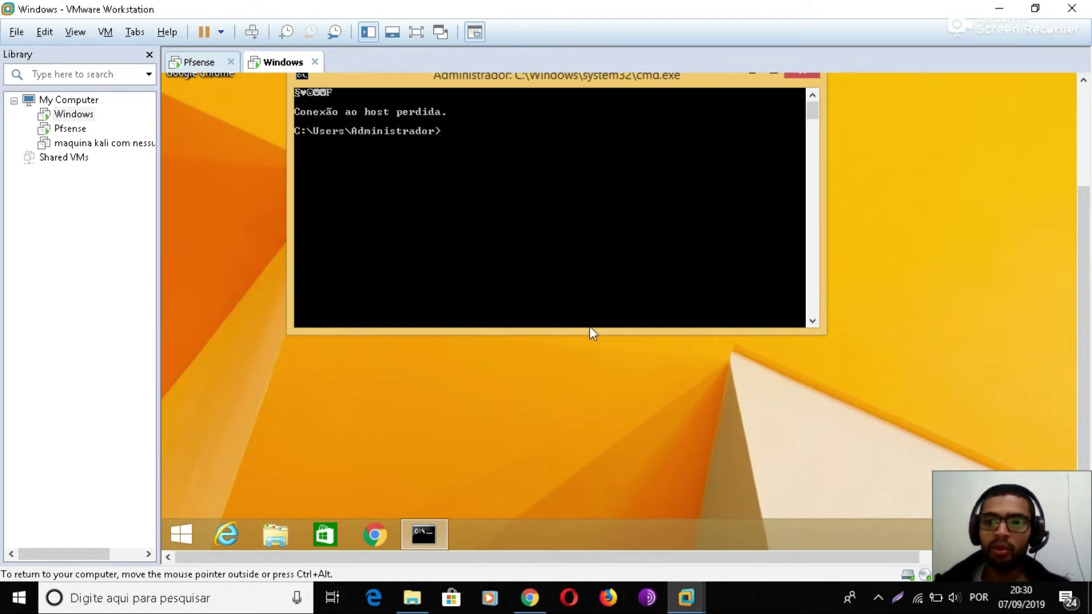
- Close the command prompt and open an incognito Chrome window in the virtual machine, closing the regular browser window
{"action": "left_click_drag", "start_coordinate": [1084, 312], "coordinate": [1083, 236]}
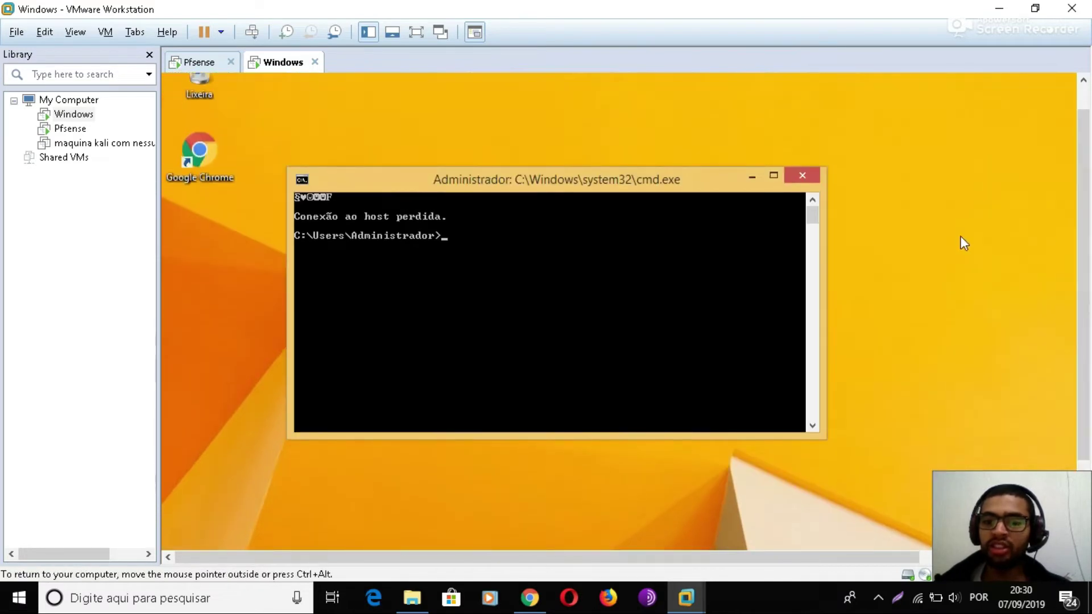
{"action": "left_click", "coordinate": [802, 177]}
{"action": "left_click_drag", "start_coordinate": [1085, 284], "coordinate": [1083, 361]}
{"action": "left_click", "coordinate": [394, 533]}
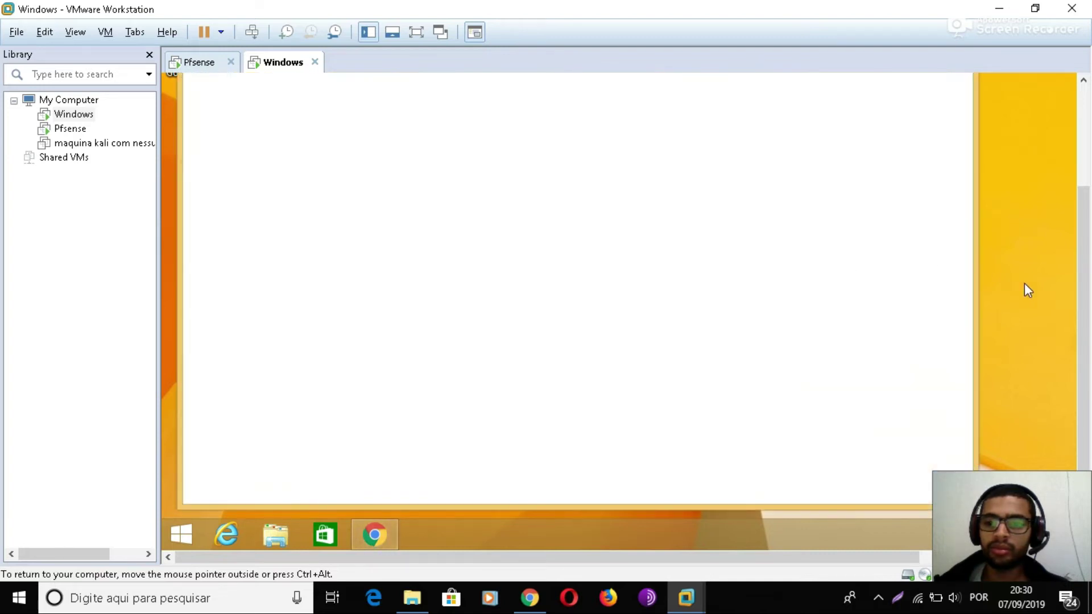
{"action": "left_click_drag", "start_coordinate": [1083, 290], "coordinate": [1083, 189]}
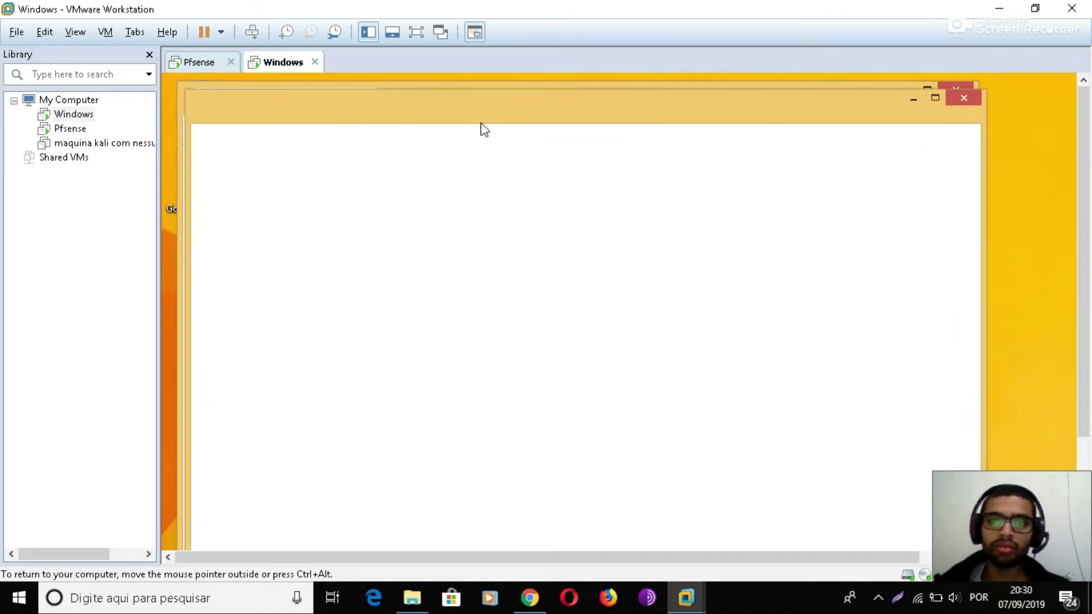
{"action": "left_click", "coordinate": [964, 85]}
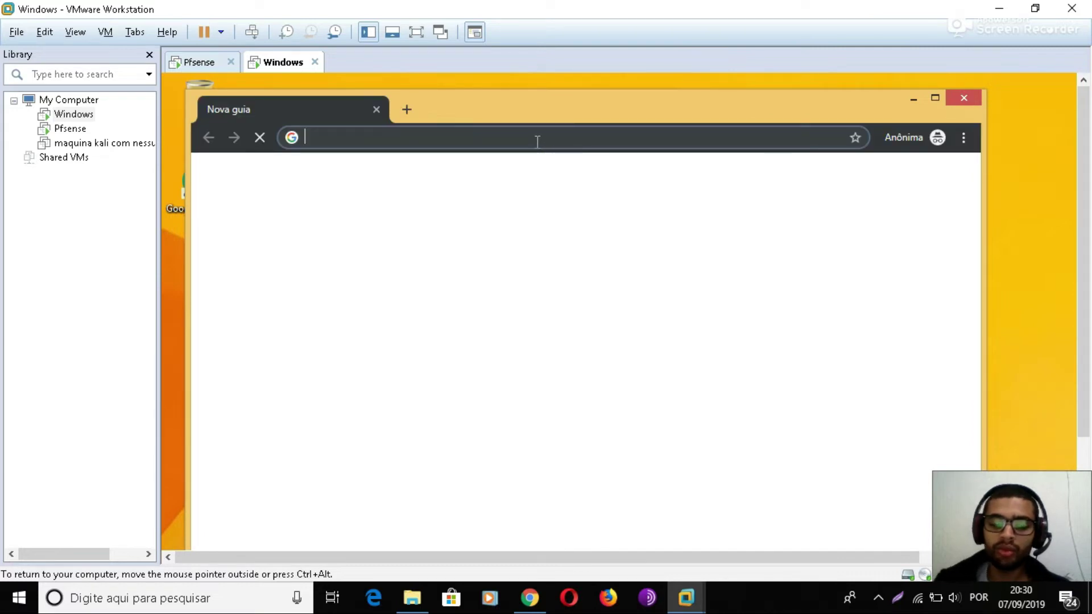
- Search Google for "filmes", look through the results and close the browser window
{"action": "type", "text": "filmes"}
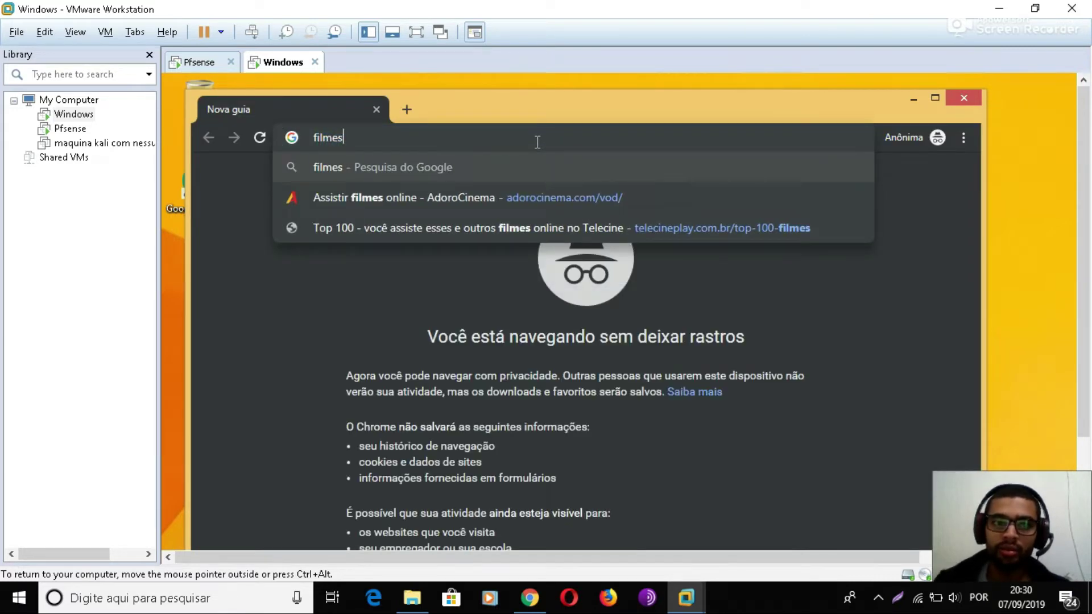
{"action": "key", "text": "Return"}
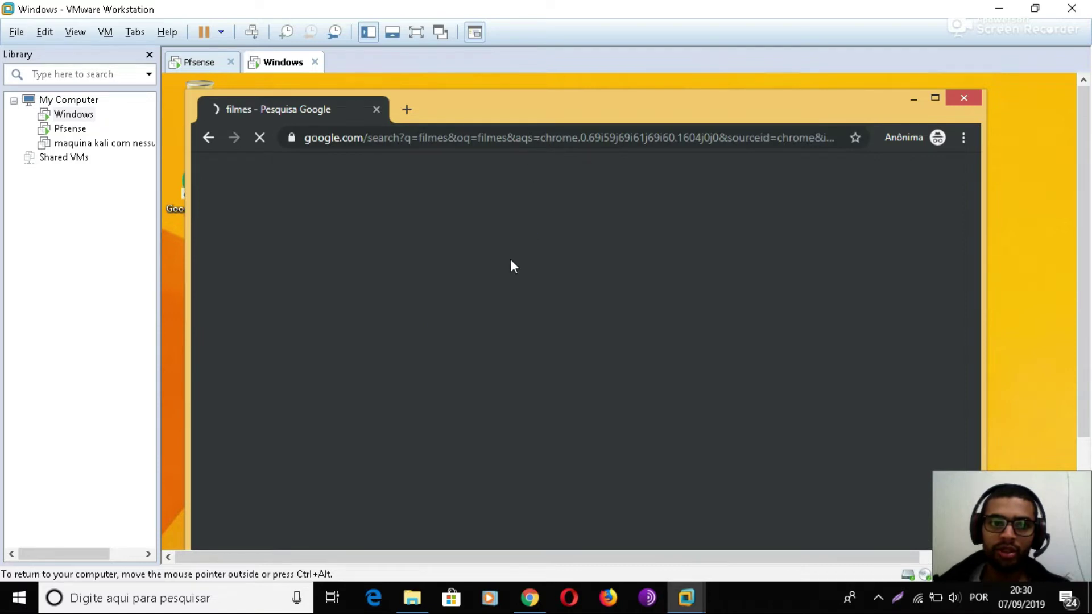
{"action": "scroll", "coordinate": [700, 370], "scroll_direction": "down", "scroll_amount": 10}
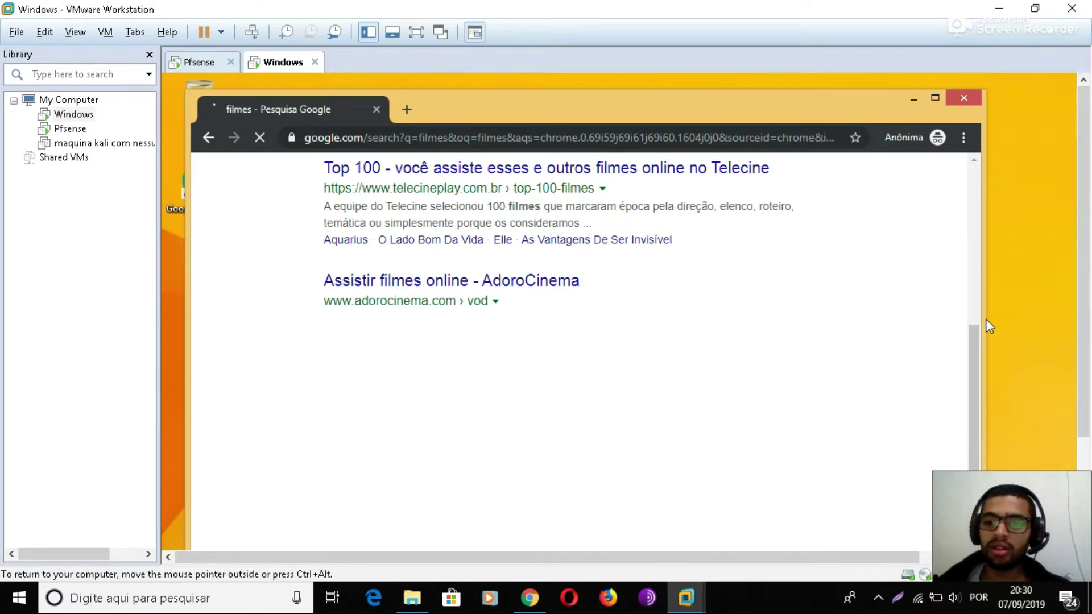
{"action": "left_click", "coordinate": [978, 100]}
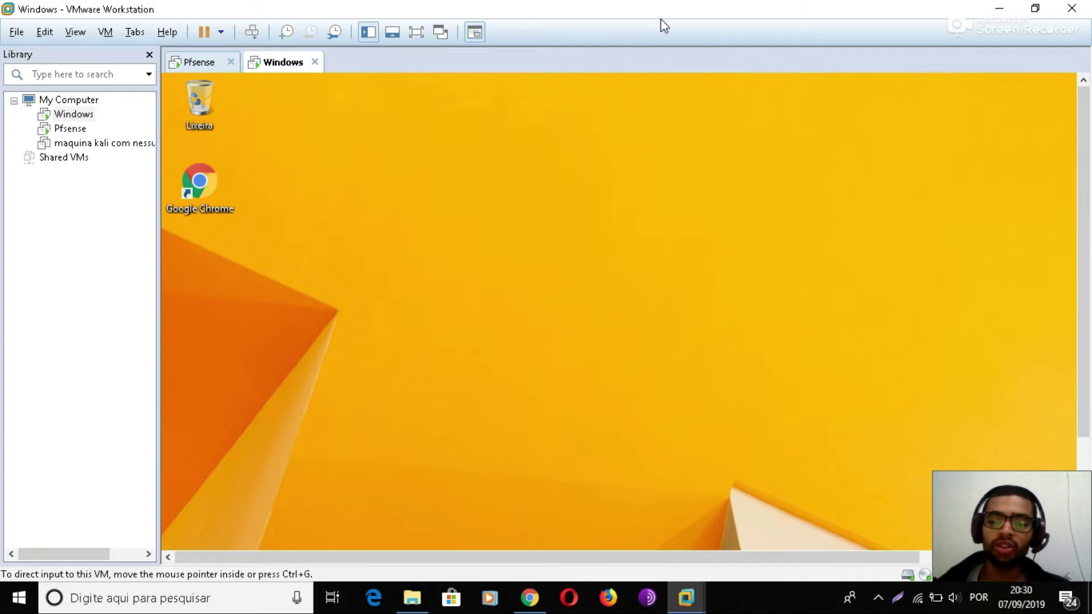
- Switch to the pfSense web interface, delete the LIBERAR-DNS, LIBERAR-HTTPS, LIBERAR-HTTP and LIBERAR-ICMP LAN rules and apply the changes
{"action": "left_click", "coordinate": [531, 598]}
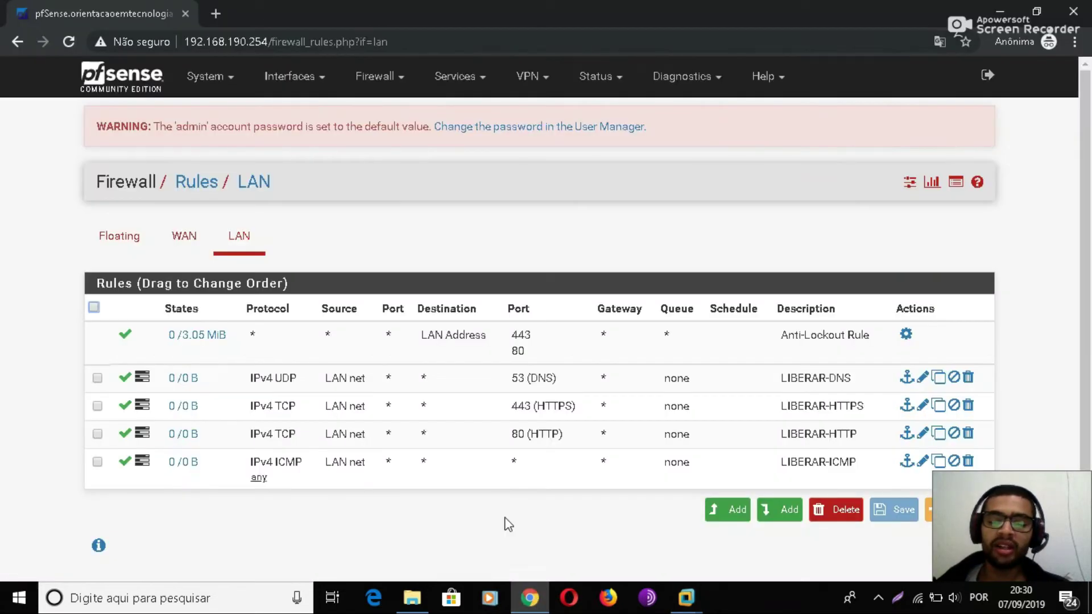
{"action": "left_click", "coordinate": [97, 378]}
{"action": "left_click", "coordinate": [98, 406]}
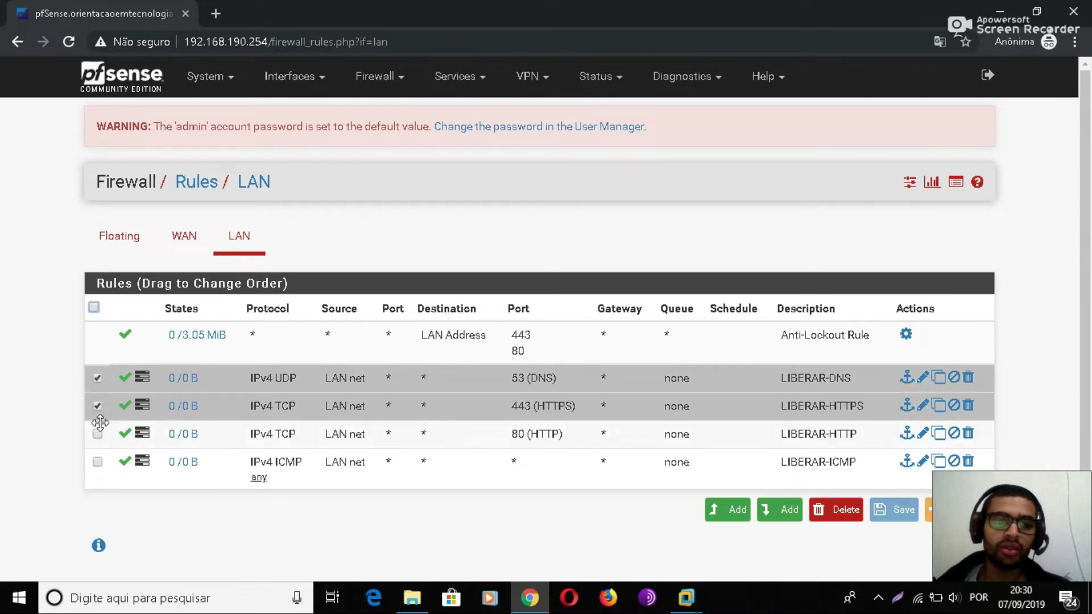
{"action": "left_click", "coordinate": [98, 434]}
{"action": "left_click", "coordinate": [97, 463]}
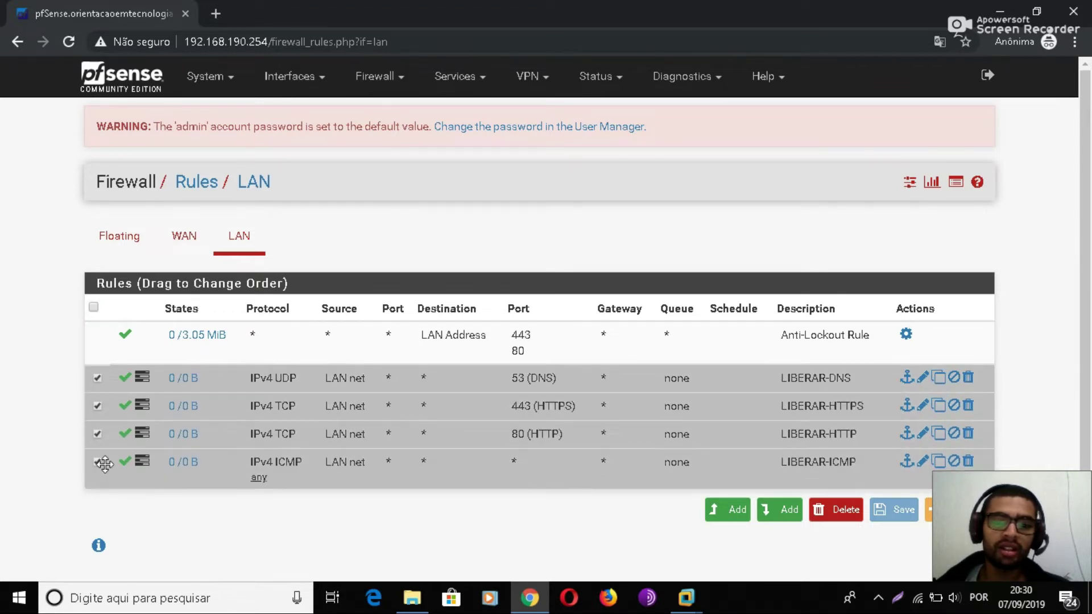
{"action": "left_click", "coordinate": [826, 510]}
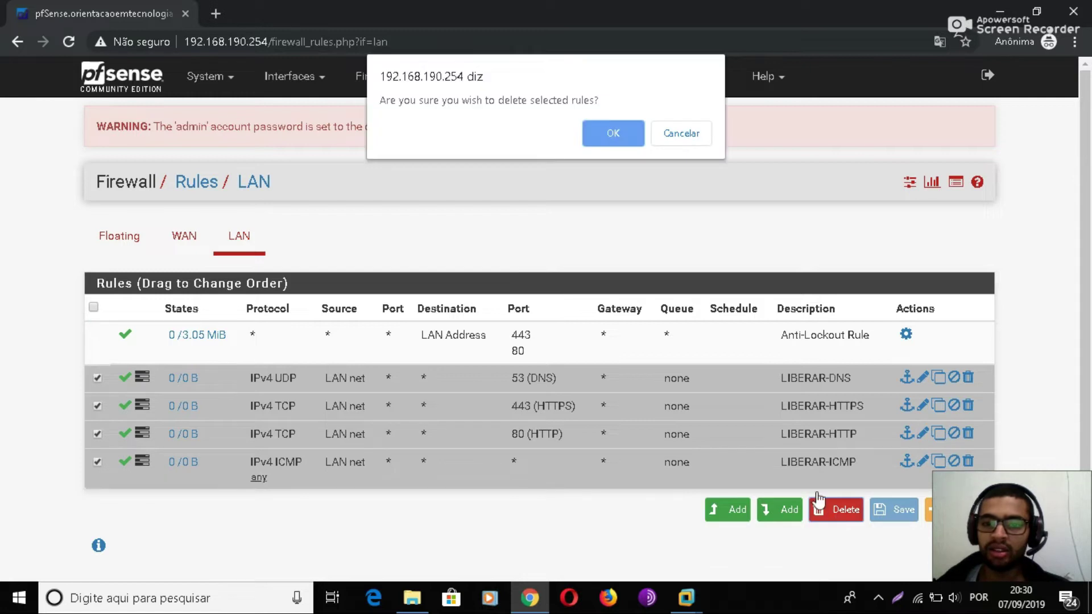
{"action": "left_click", "coordinate": [606, 143]}
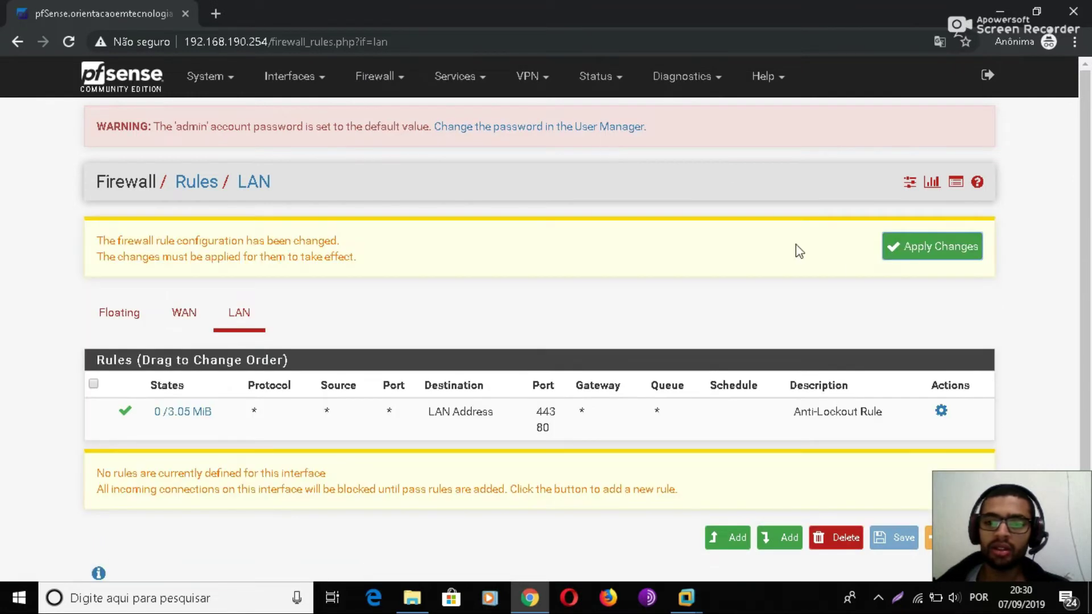
{"action": "left_click", "coordinate": [937, 247]}
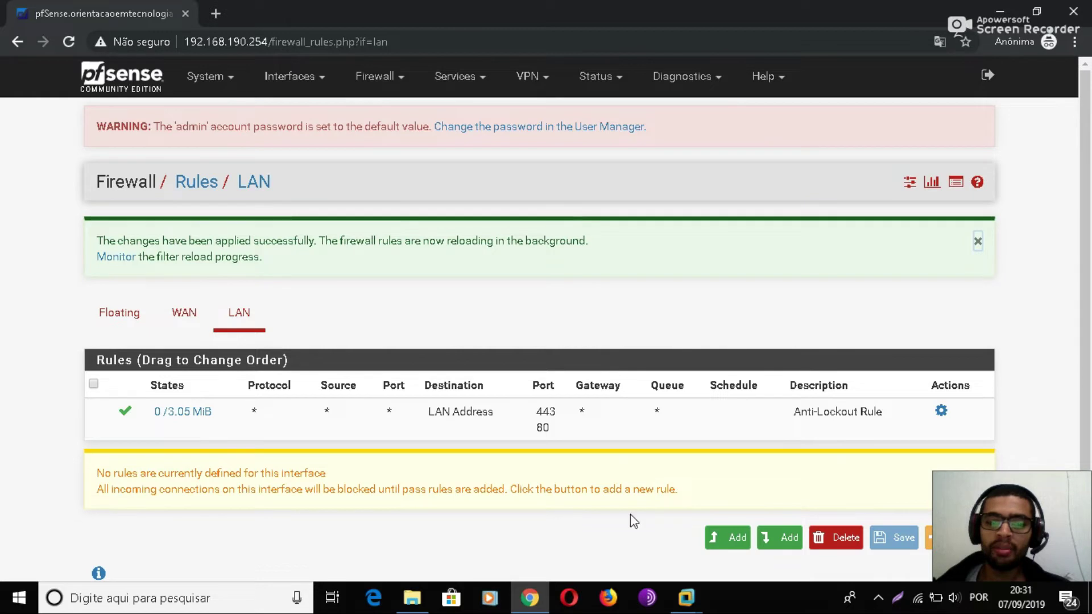
- Restart the Pfsense virtual machine's guest in VMware Workstation and dismiss the removable devices hint
{"action": "mouse_move", "coordinate": [688, 594]}
{"action": "left_click", "coordinate": [663, 540]}
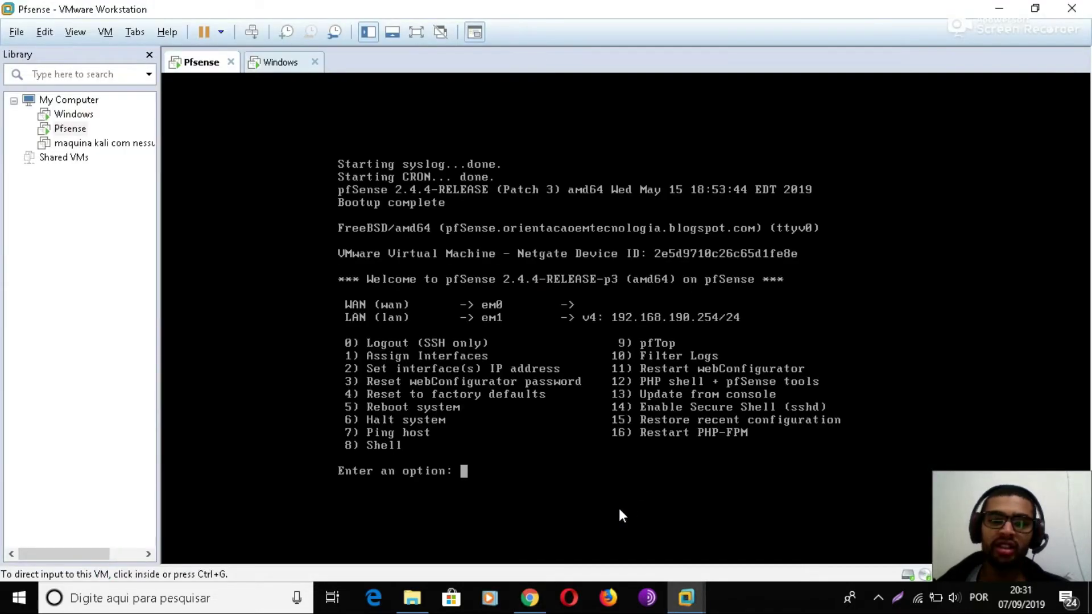
{"action": "right_click", "coordinate": [83, 129]}
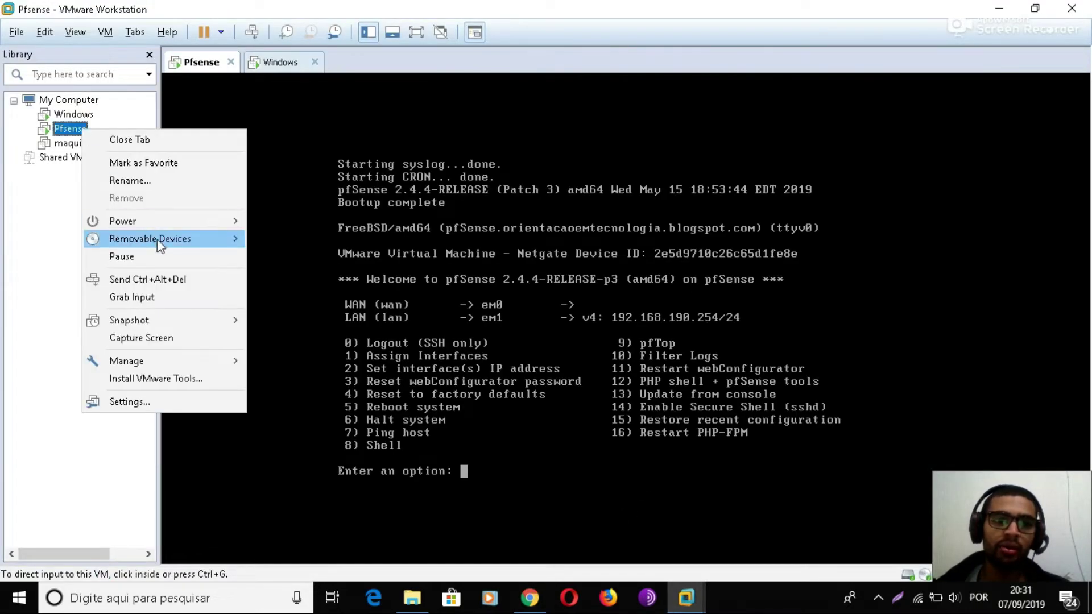
{"action": "mouse_move", "coordinate": [153, 230]}
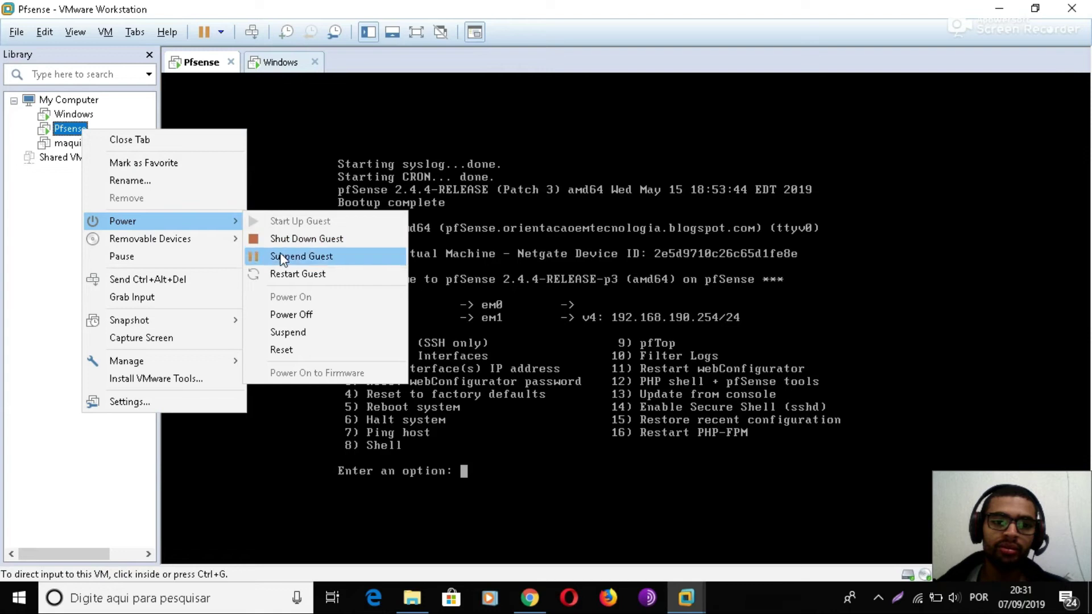
{"action": "left_click", "coordinate": [305, 275]}
{"action": "left_click", "coordinate": [587, 326]}
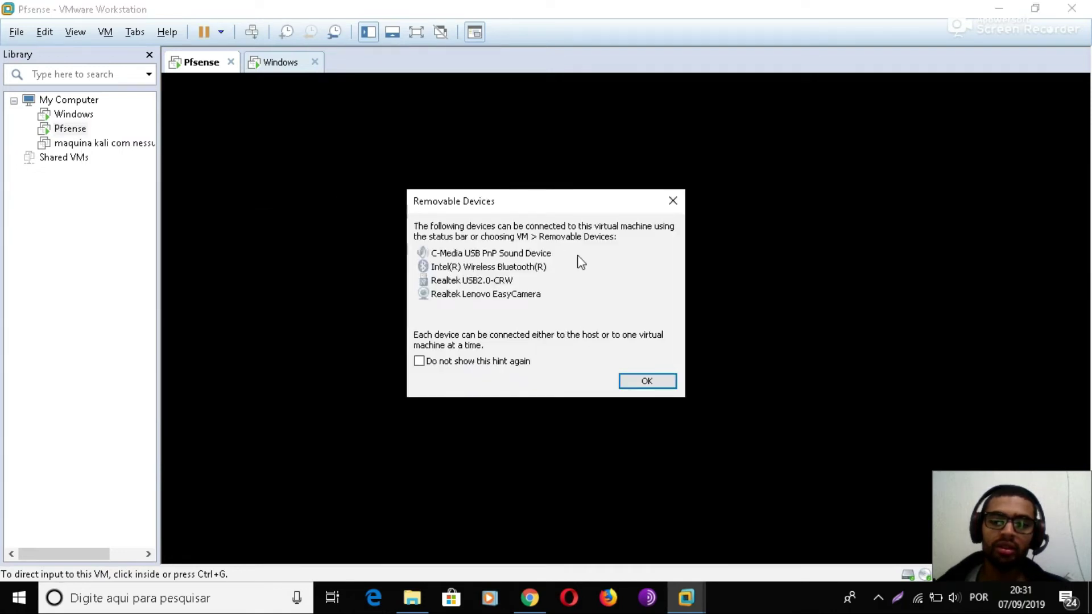
{"action": "left_click", "coordinate": [639, 388]}
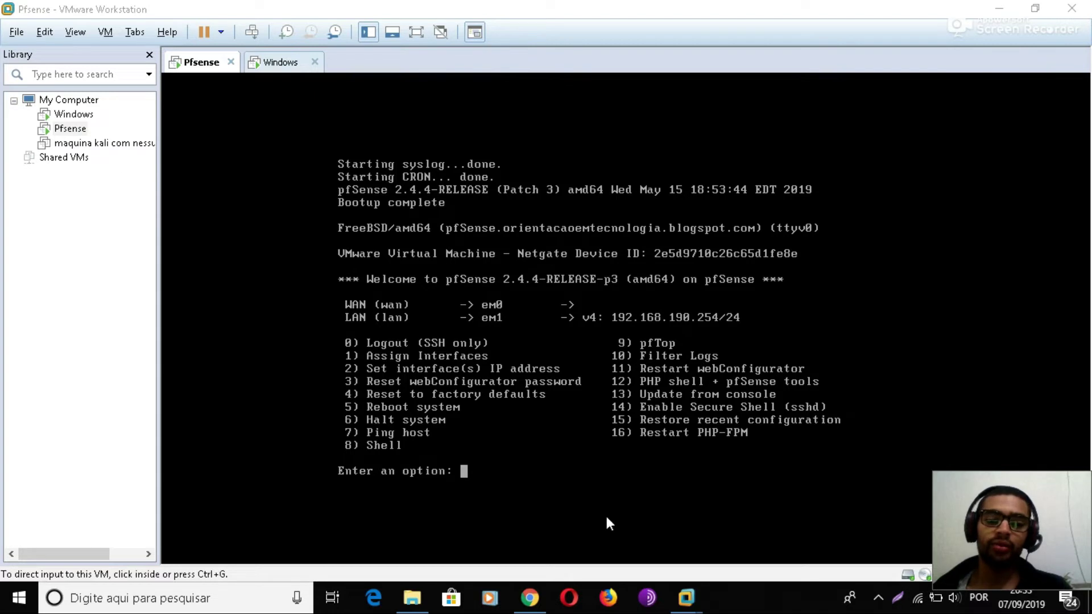
- Switch to the pfSense web interface, reload it at 192.168.190.254 and open the LAN firewall rules
{"action": "left_click", "coordinate": [529, 597]}
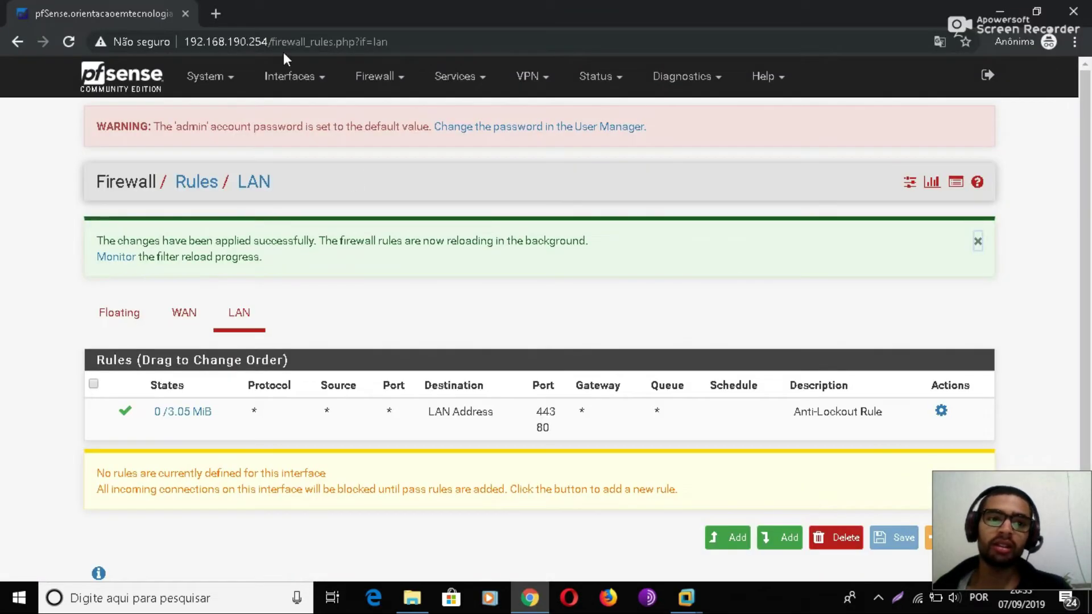
{"action": "left_click_drag", "start_coordinate": [278, 42], "coordinate": [476, 57]}
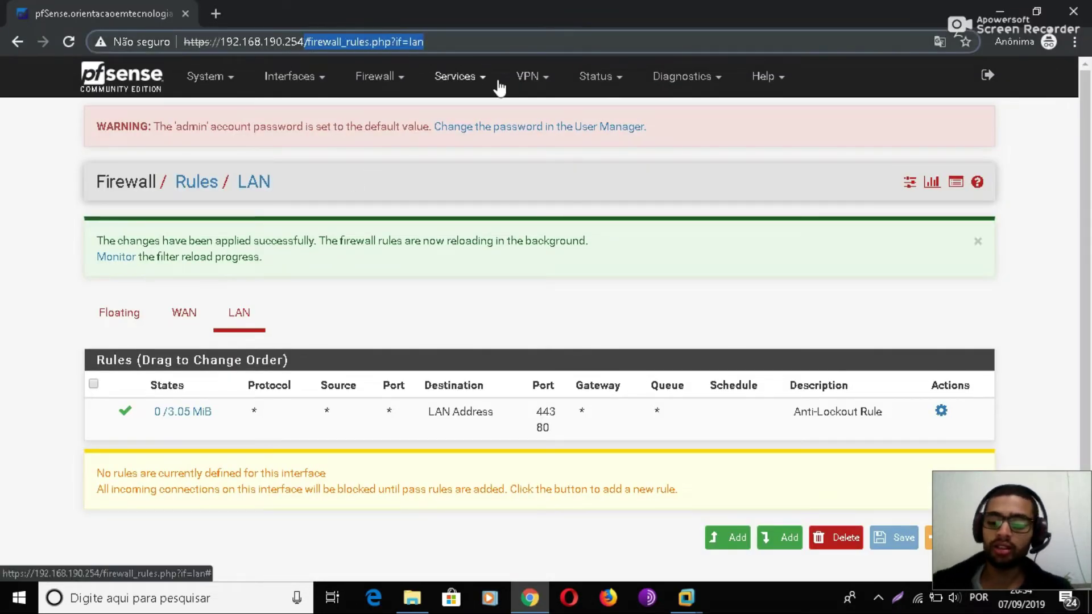
{"action": "key", "text": "BackSpace"}
{"action": "key", "text": "Return"}
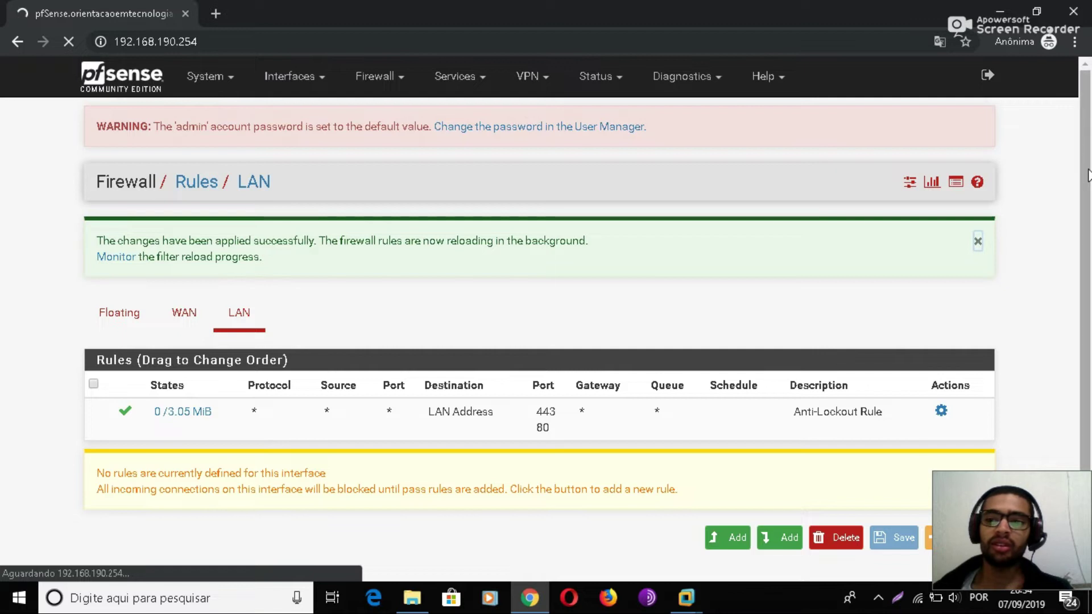
{"action": "scroll", "coordinate": [1087, 176], "scroll_direction": "down", "scroll_amount": 1}
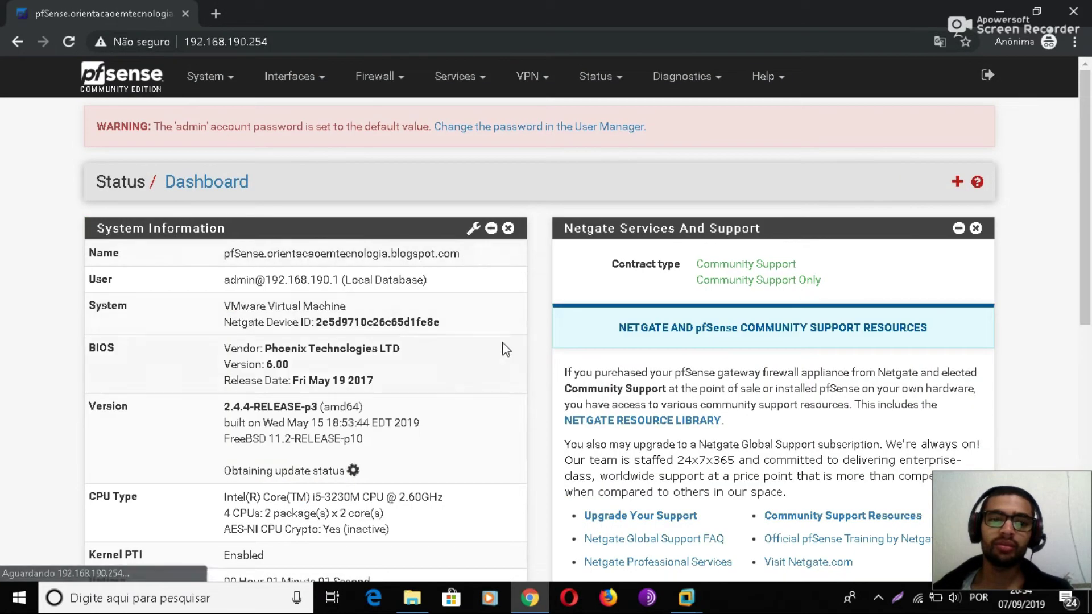
{"action": "left_click", "coordinate": [375, 77]}
{"action": "left_click", "coordinate": [383, 167]}
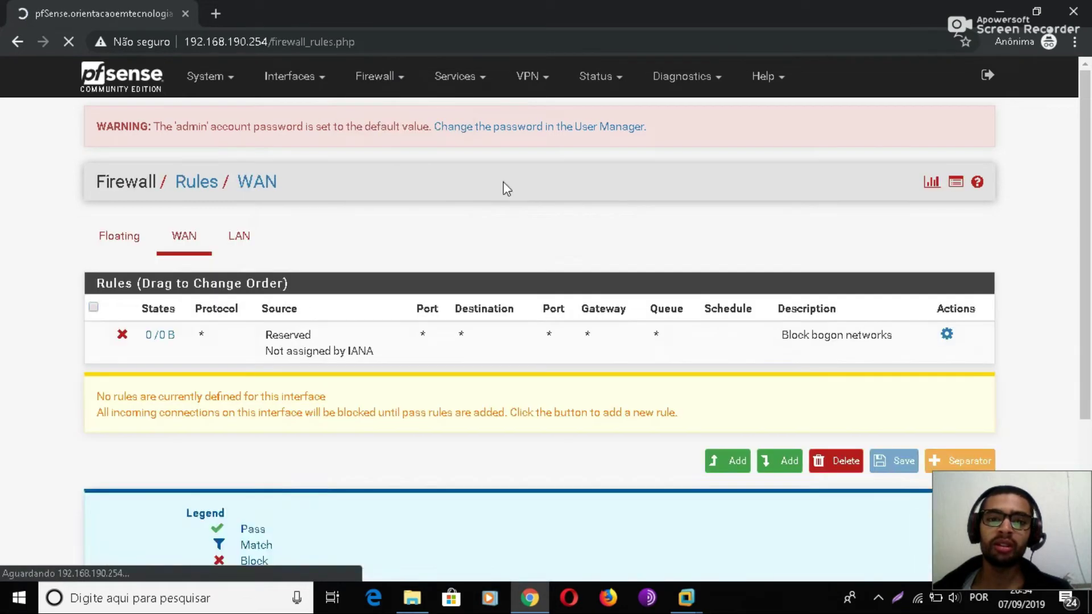
{"action": "left_click", "coordinate": [245, 236]}
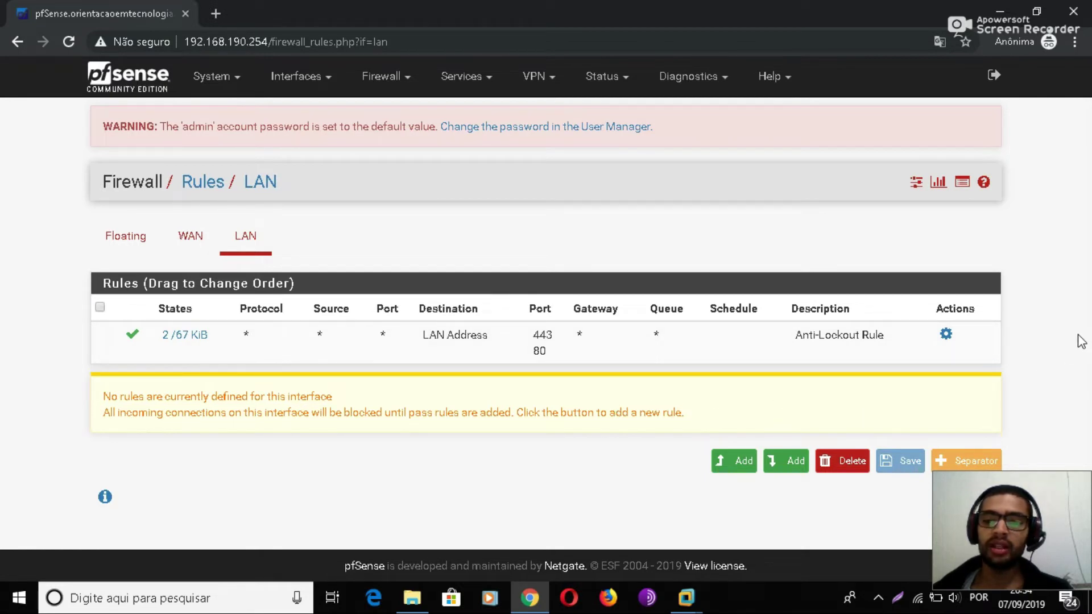
- Switch to the Windows virtual machine, open a command prompt and try to ping googlecom.br, interrupting the command
{"action": "mouse_move", "coordinate": [686, 597]}
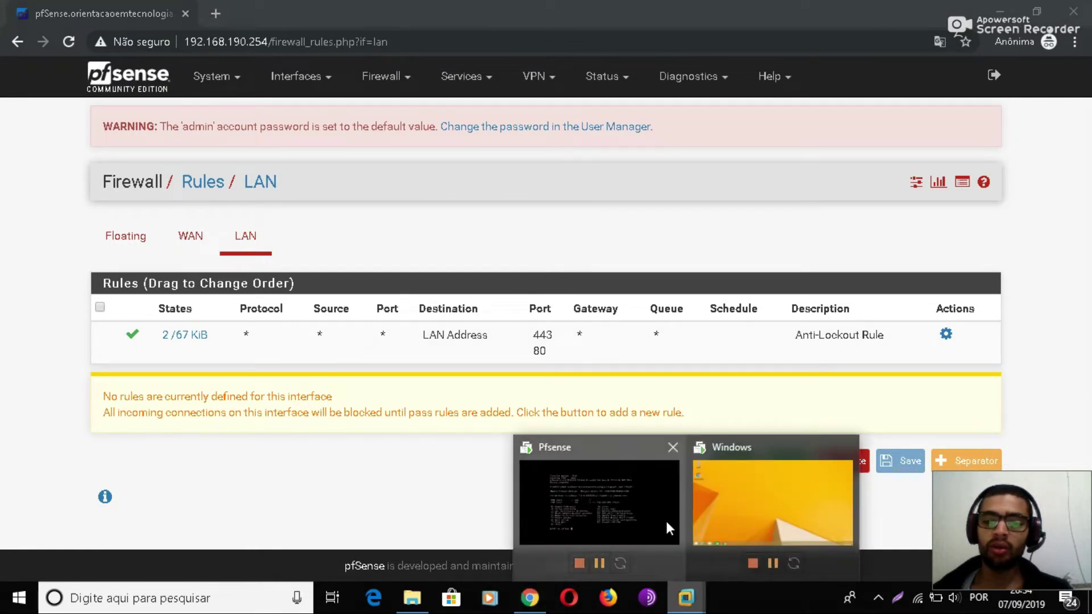
{"action": "left_click", "coordinate": [765, 526]}
{"action": "scroll", "coordinate": [1068, 339], "scroll_direction": "down", "scroll_amount": 3}
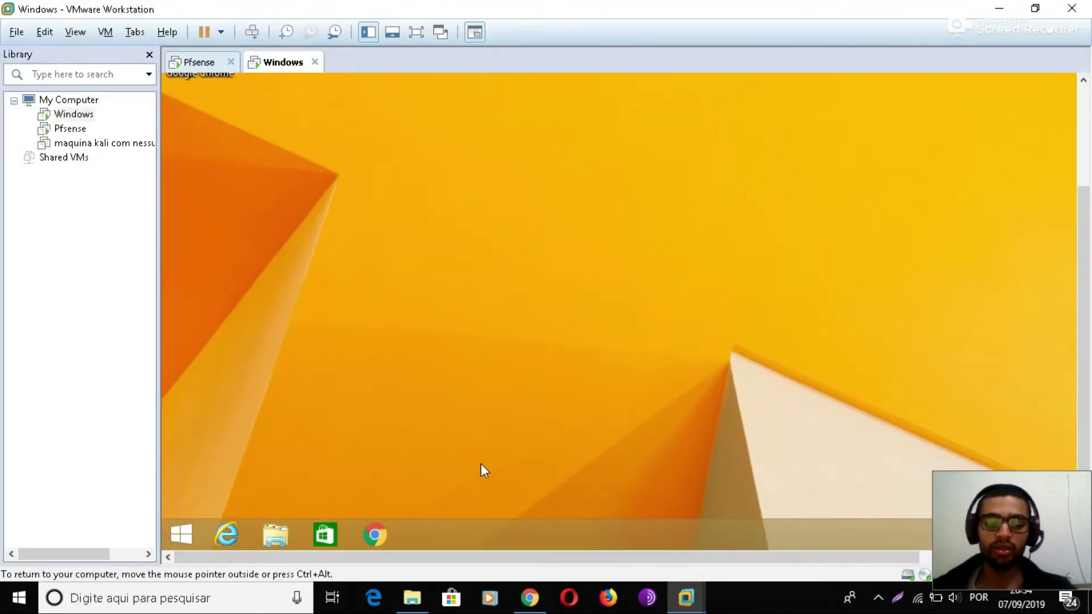
{"action": "key", "text": "super+r"}
{"action": "key", "text": "Return"}
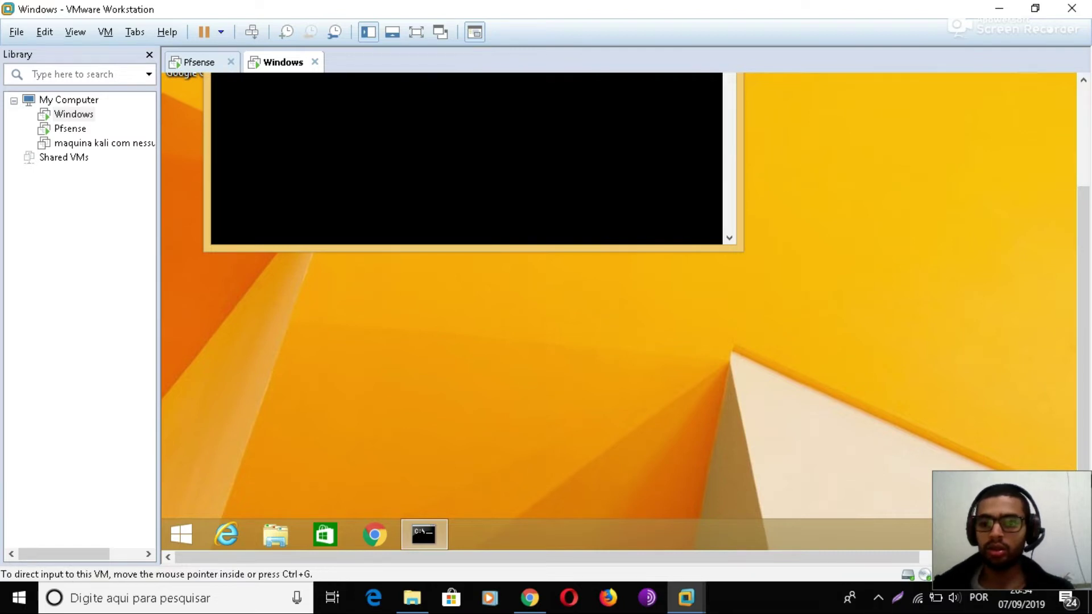
{"action": "scroll", "coordinate": [1066, 298], "scroll_direction": "up", "scroll_amount": 3}
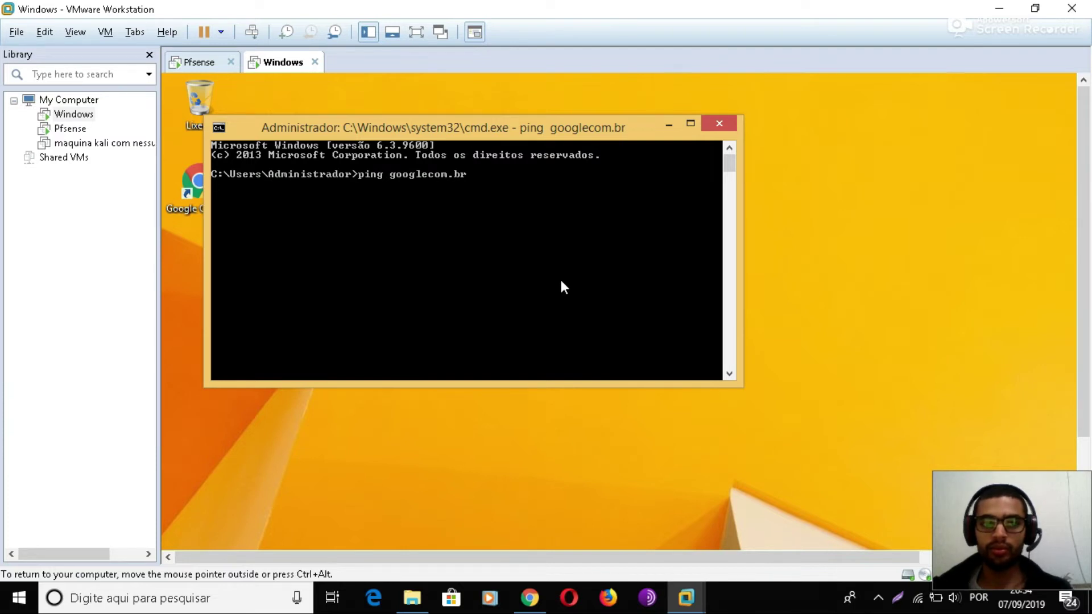
{"action": "key", "text": "ctrl+c"}
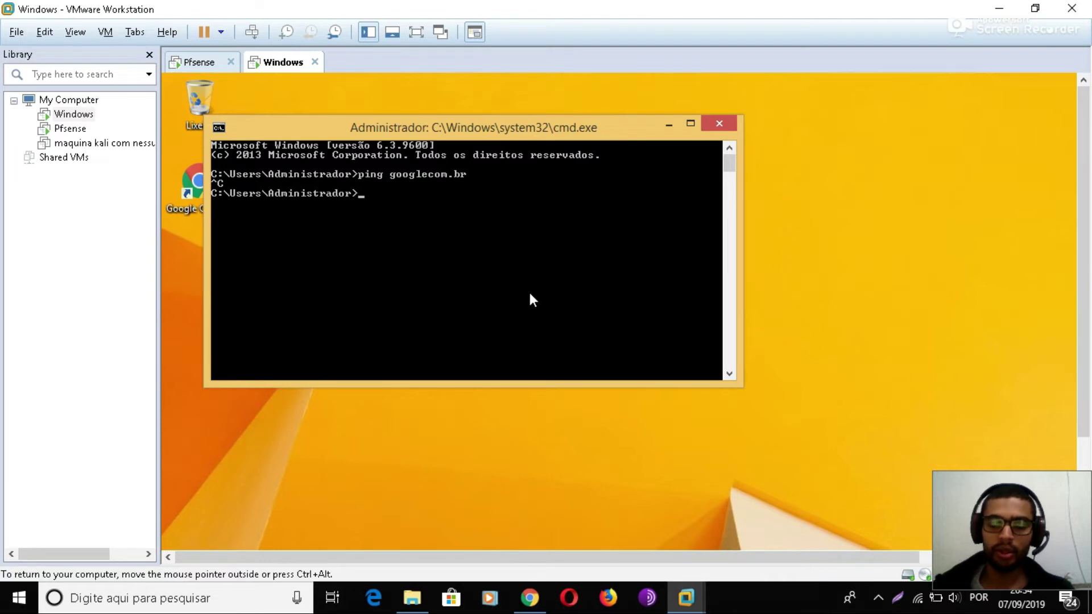
- Correct the recalled ping target to google.com.br, run the ping and interrupt it
{"action": "key", "text": "Up"}
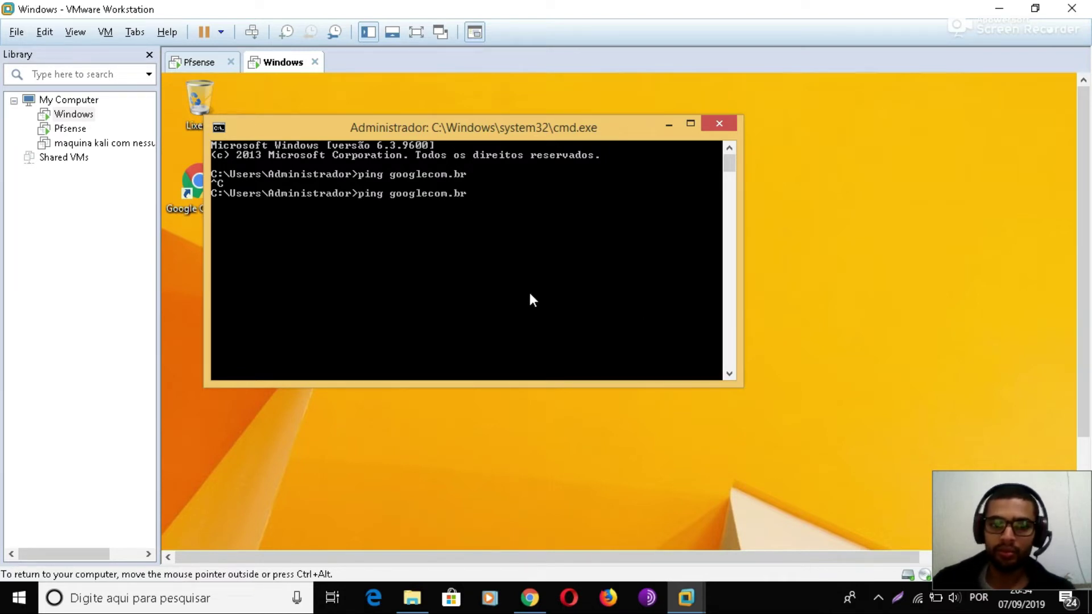
{"action": "key", "text": "Left"}
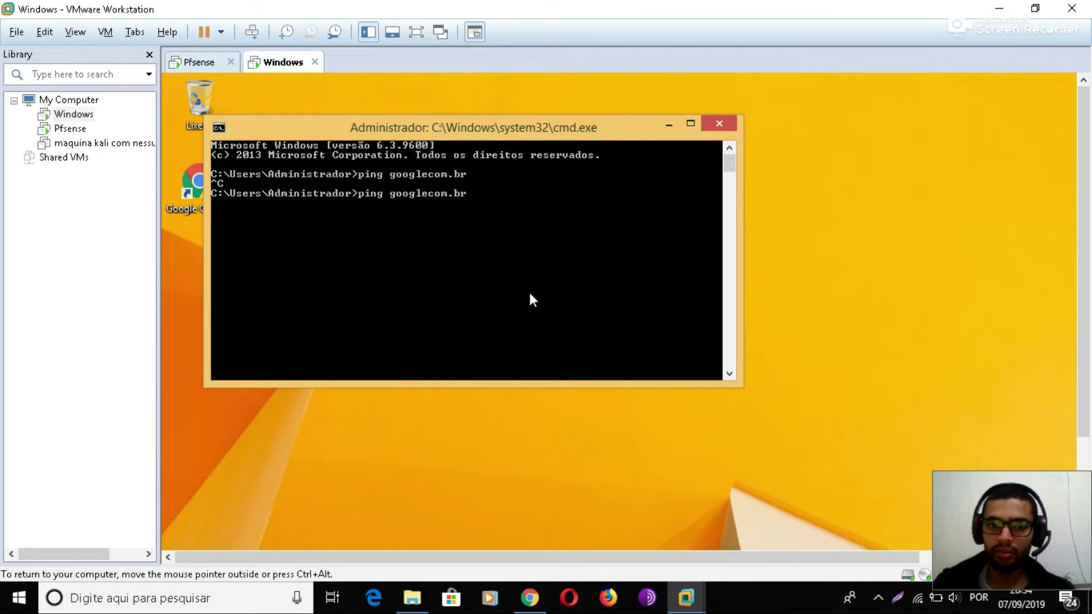
{"action": "key", "text": "Left"}
{"action": "key", "text": "Left"}
{"action": "key", "text": "Left"}
{"action": "key", "text": "Left"}
{"action": "key", "text": "Left"}
{"action": "type", "text": "."}
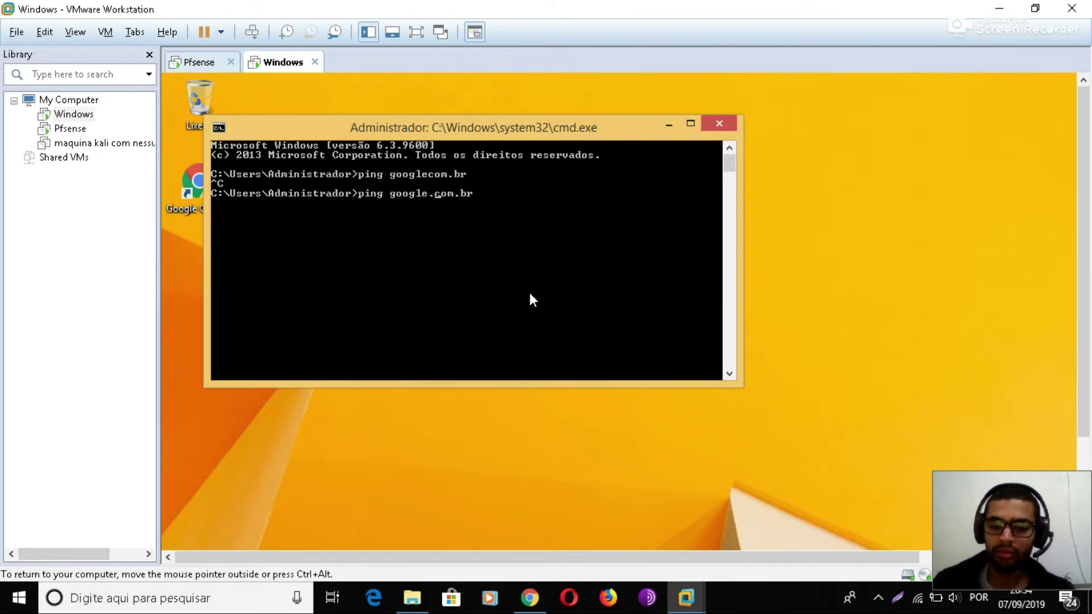
{"action": "key", "text": "Return"}
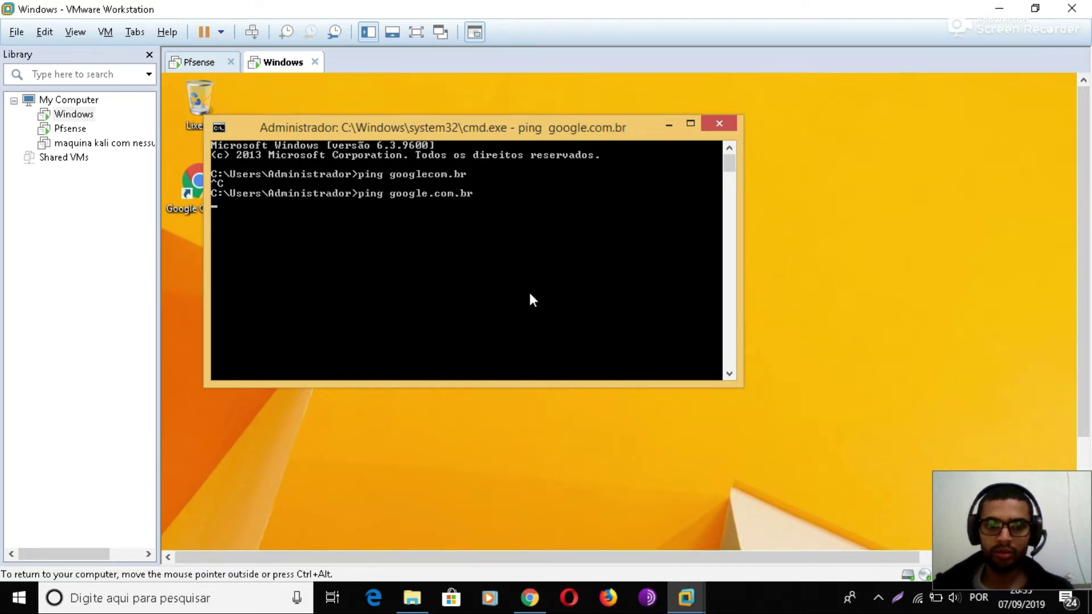
{"action": "key", "text": "ctrl+c"}
- Open an incognito Chrome window in the virtual machine and close the regular browser window
{"action": "scroll", "coordinate": [1083, 332], "scroll_direction": "down", "scroll_amount": 1}
{"action": "scroll", "coordinate": [1083, 332], "scroll_direction": "down", "scroll_amount": 2}
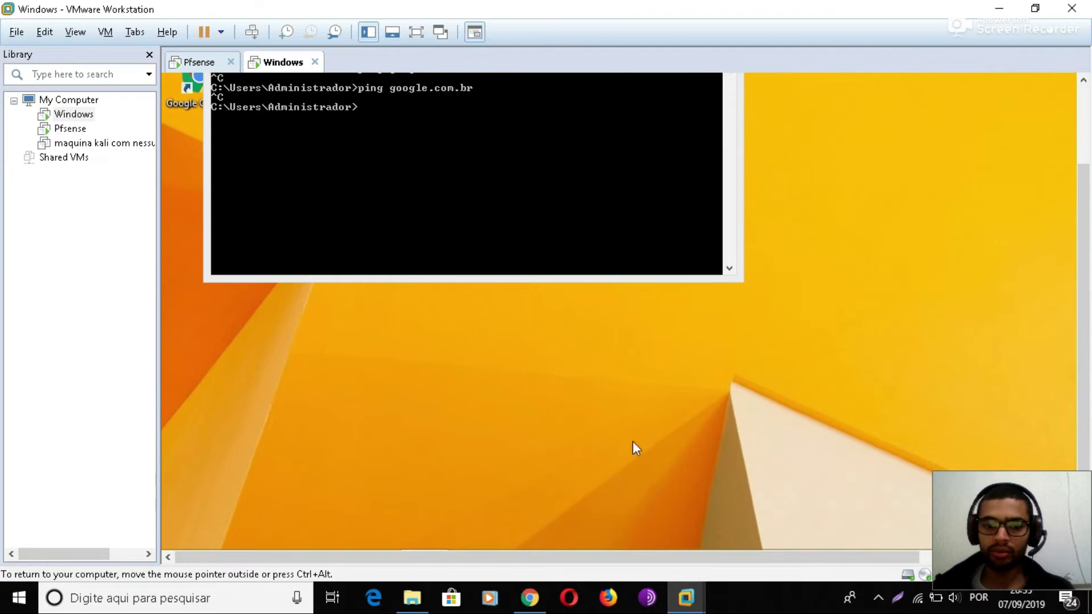
{"action": "scroll", "coordinate": [1086, 356], "scroll_direction": "down", "scroll_amount": 1}
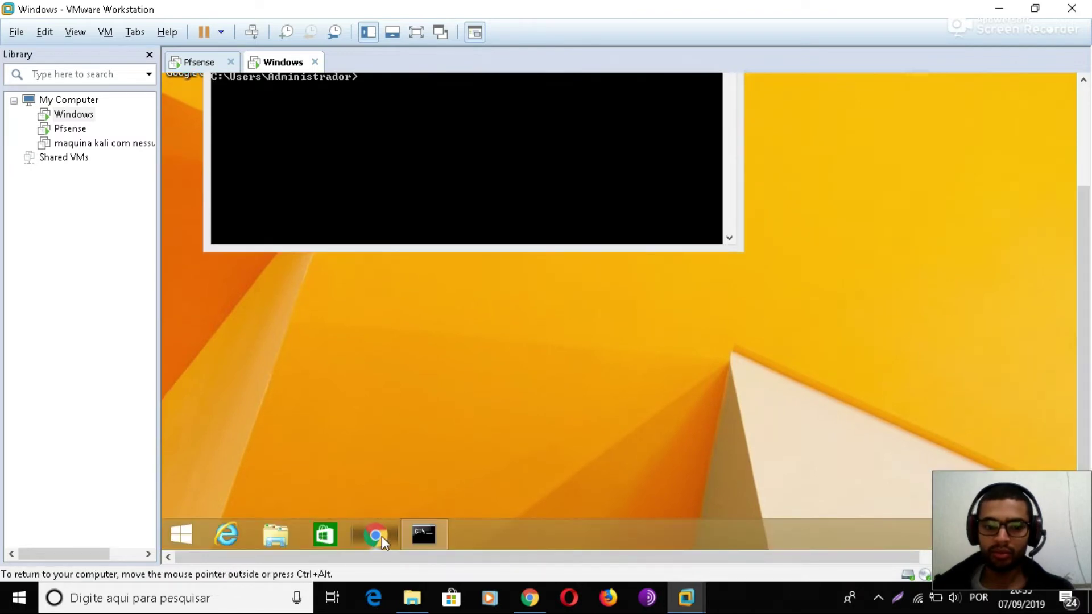
{"action": "scroll", "coordinate": [1086, 327], "scroll_direction": "up", "scroll_amount": 1}
{"action": "scroll", "coordinate": [1083, 279], "scroll_direction": "up", "scroll_amount": 1}
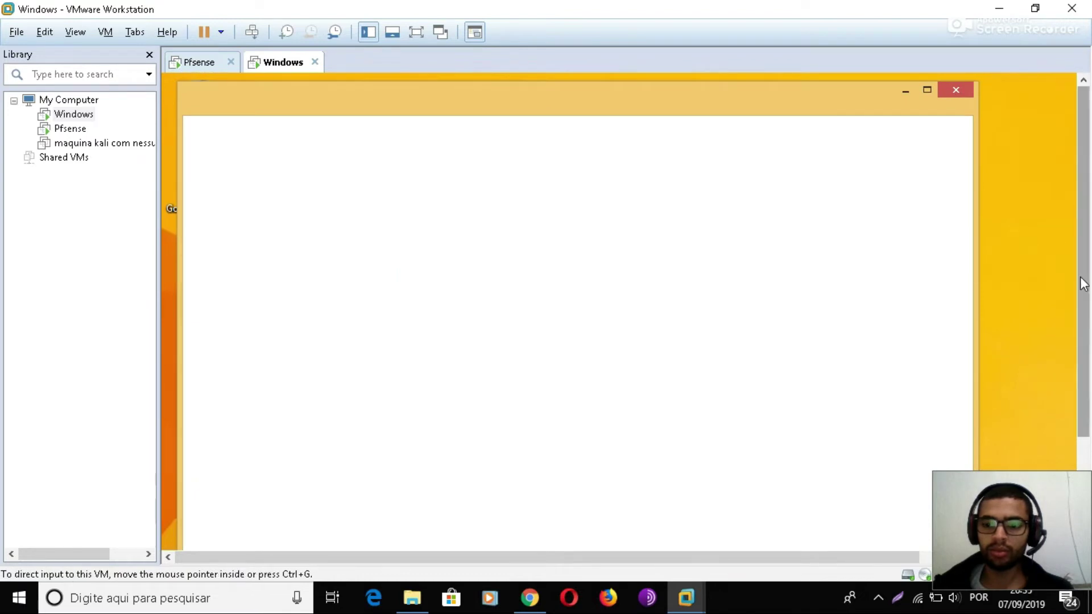
{"action": "mouse_move", "coordinate": [1029, 540]}
{"action": "left_mouse_down"}
{"action": "mouse_move", "coordinate": [1030, 491]}
{"action": "mouse_move", "coordinate": [1030, 519]}
{"action": "left_mouse_up"}
{"action": "left_click", "coordinate": [418, 110]}
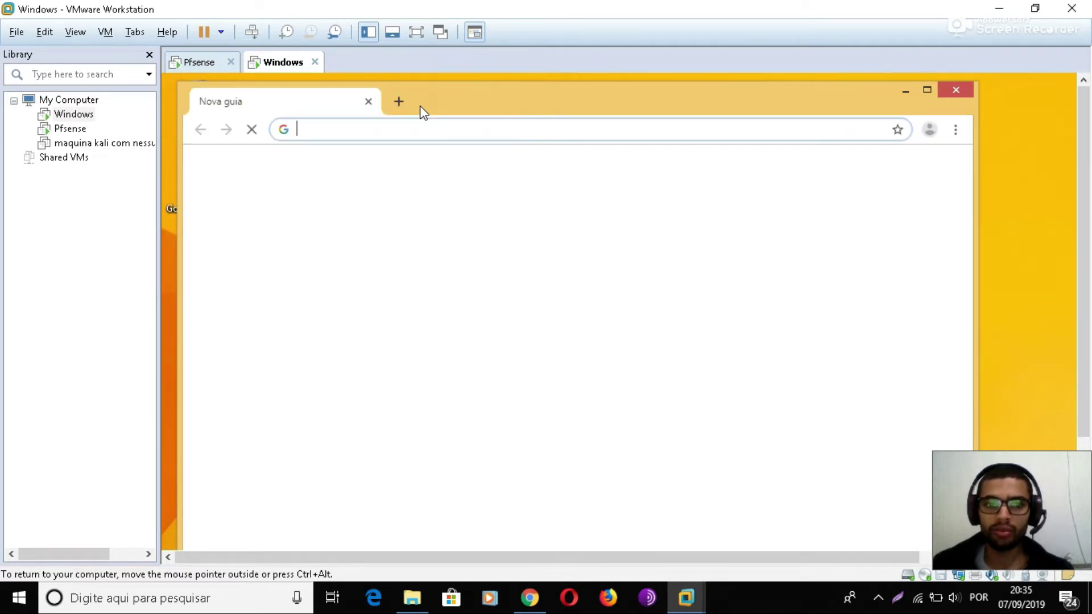
{"action": "left_click", "coordinate": [957, 86]}
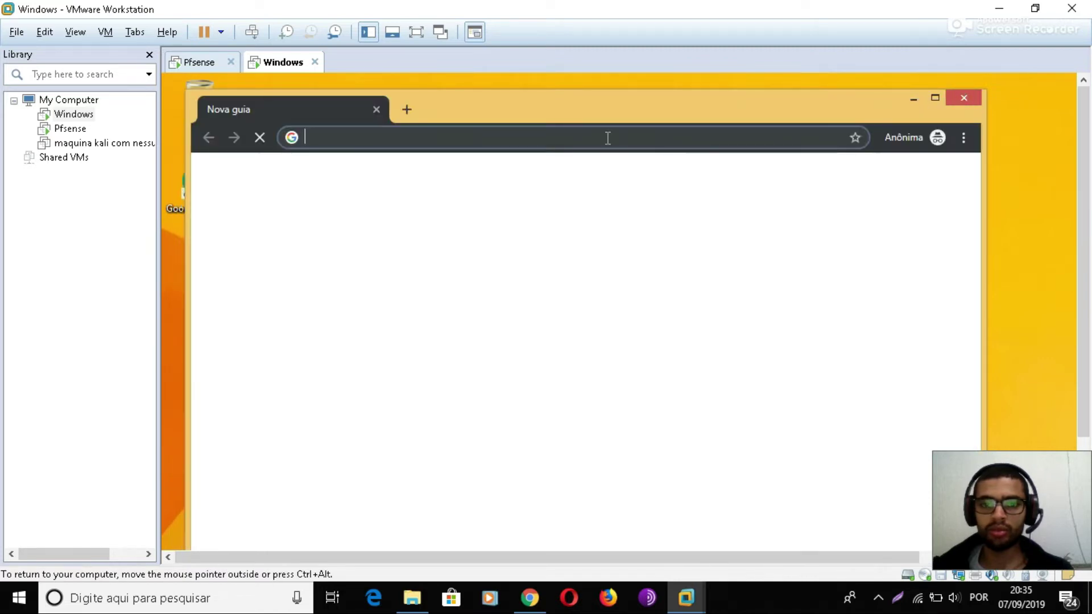
- Try a Google search for "filmes" in the incognito window, then close the window
{"action": "type", "text": "filmes"}
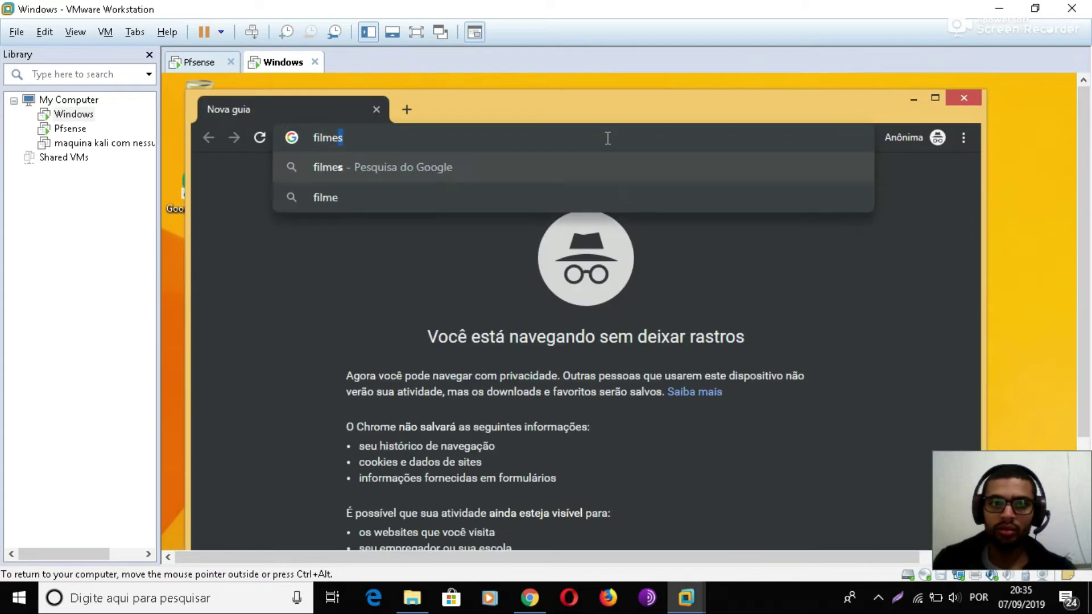
{"action": "key", "text": "Return"}
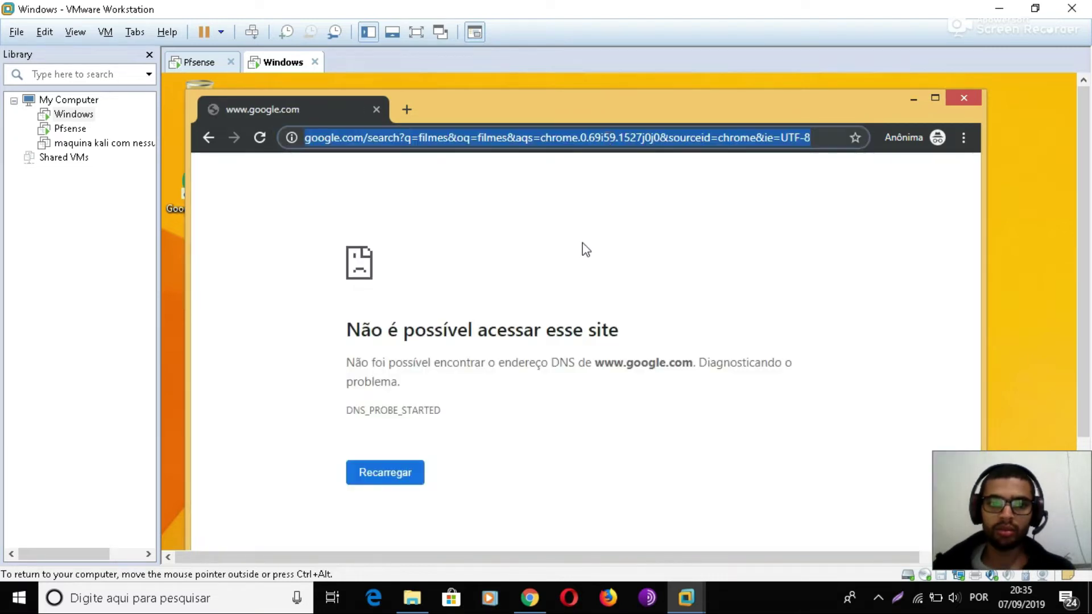
{"action": "left_click", "coordinate": [607, 287]}
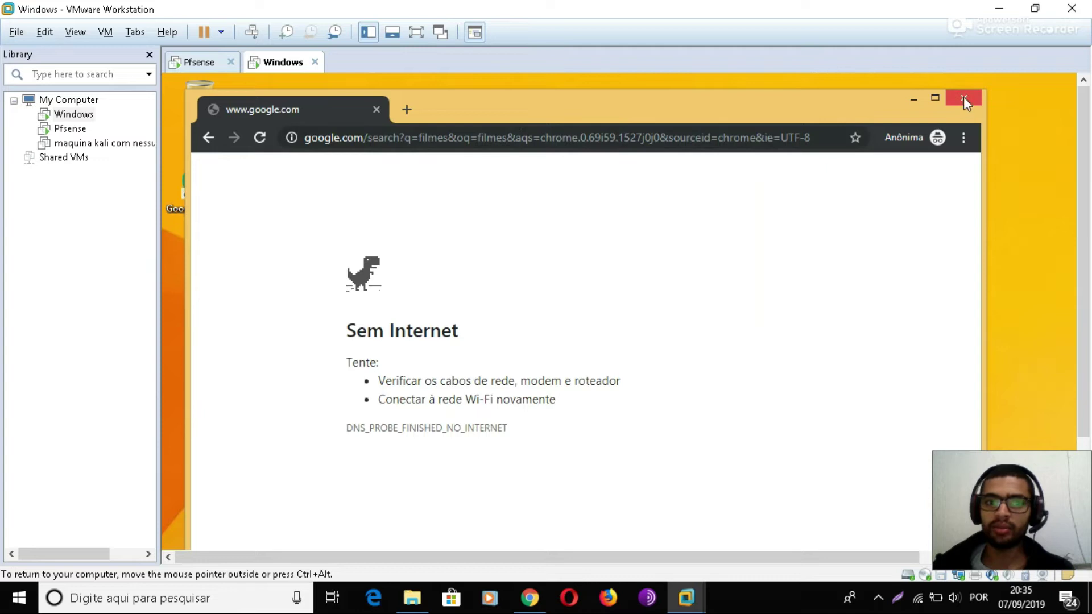
{"action": "left_click", "coordinate": [964, 100]}
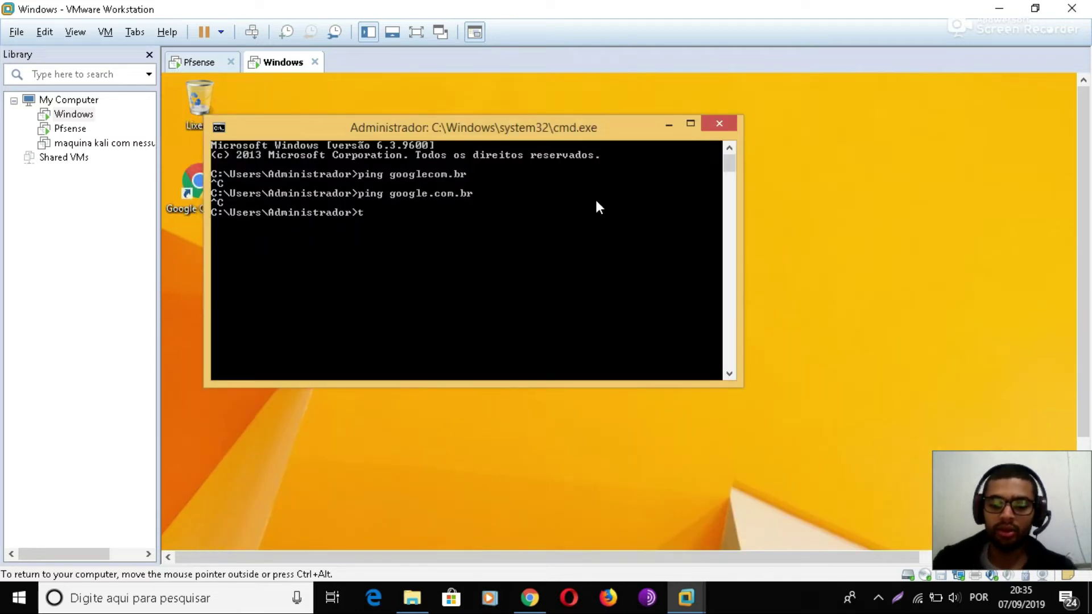
- Test telnet connections to google.com on port 80 and port 443 from the command prompt
{"action": "type", "text": "google.com"}
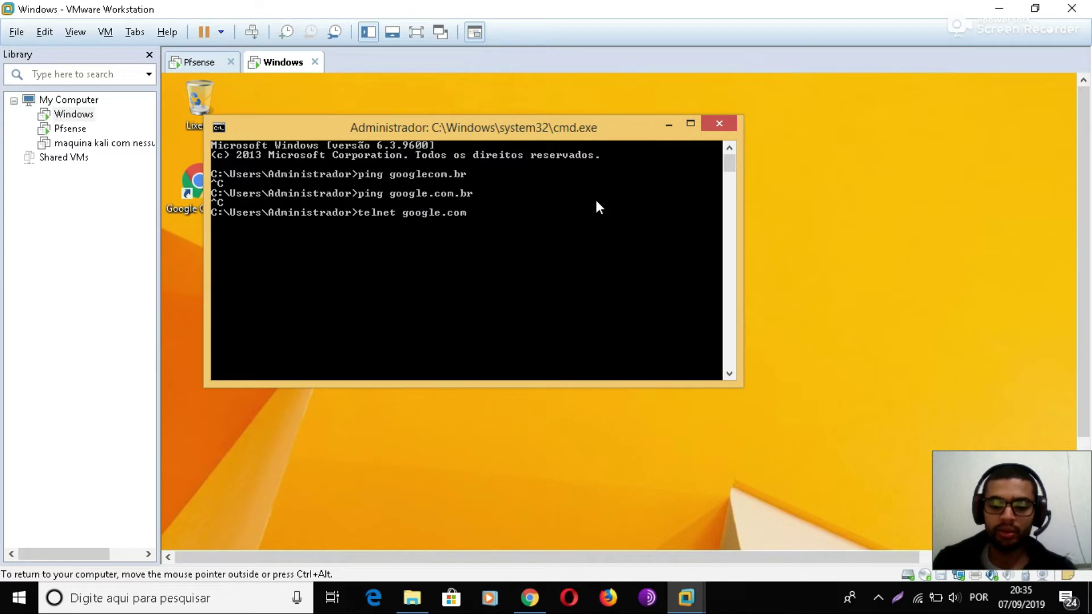
{"action": "type", "text": " 80"}
{"action": "key", "text": "Return"}
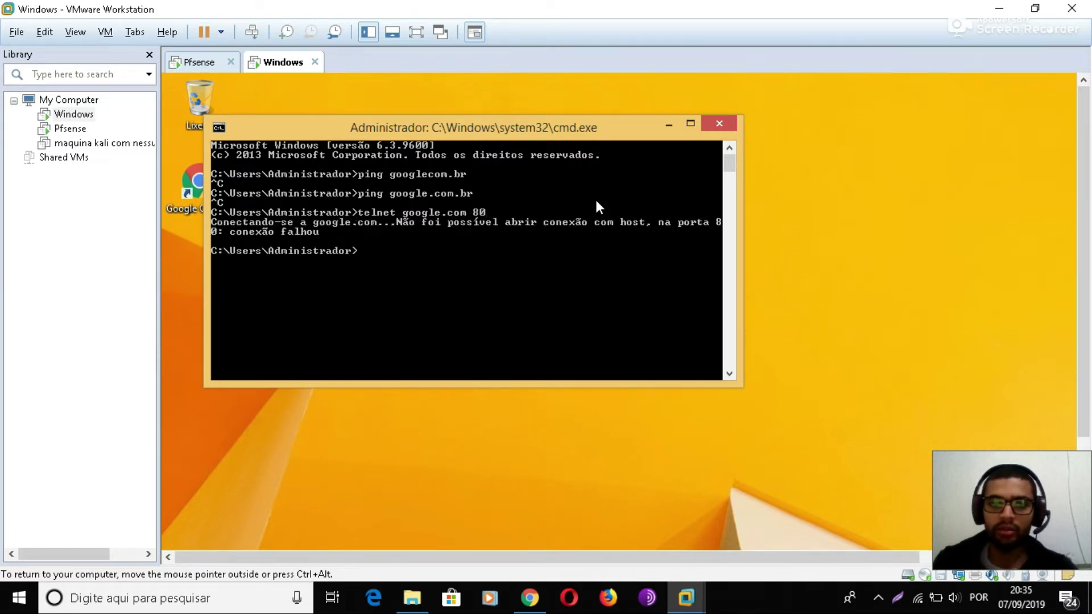
{"action": "key", "text": "Up"}
{"action": "key", "text": "BackSpace"}
{"action": "key", "text": "BackSpace"}
{"action": "type", "text": "443"}
{"action": "key", "text": "Return"}
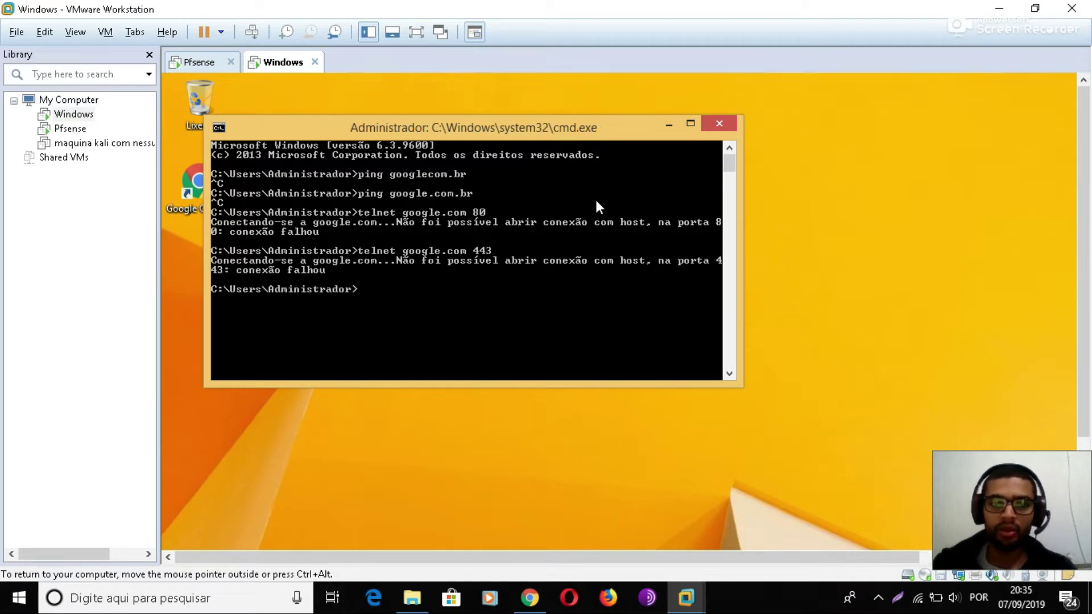
- Return to the pfSense web interface and start adding a new IP alias in the firewall aliases
{"action": "key", "text": "alt+Tab"}
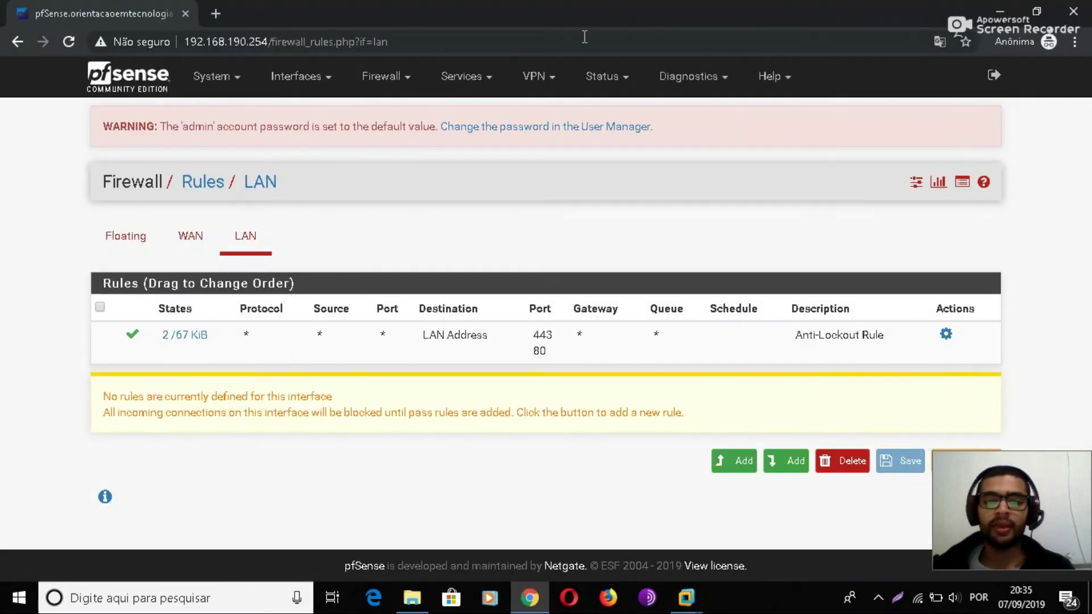
{"action": "key", "text": "alt+Tab"}
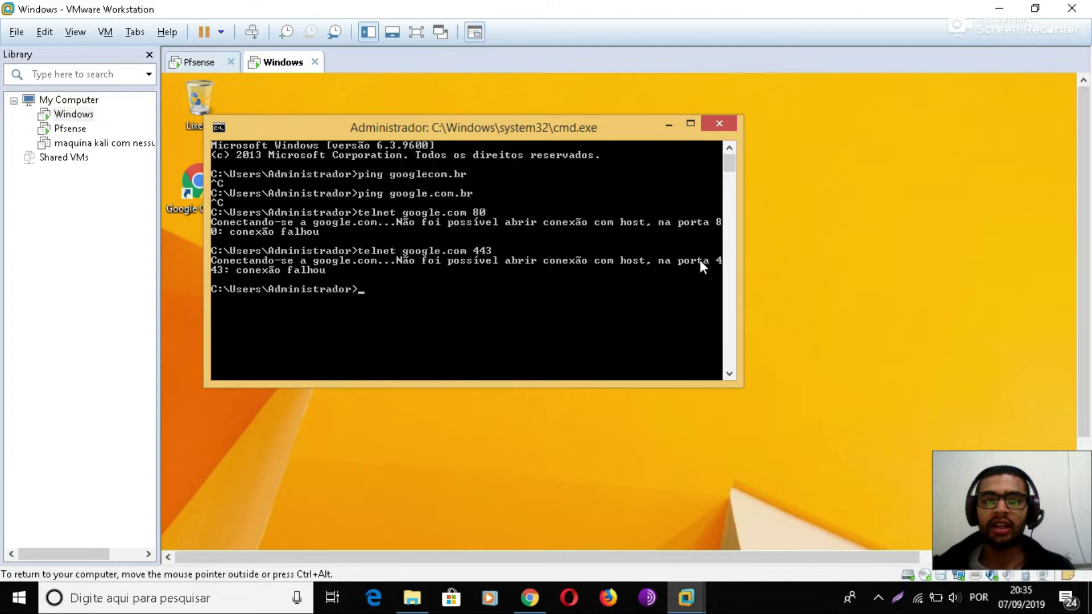
{"action": "key", "text": "alt+Tab"}
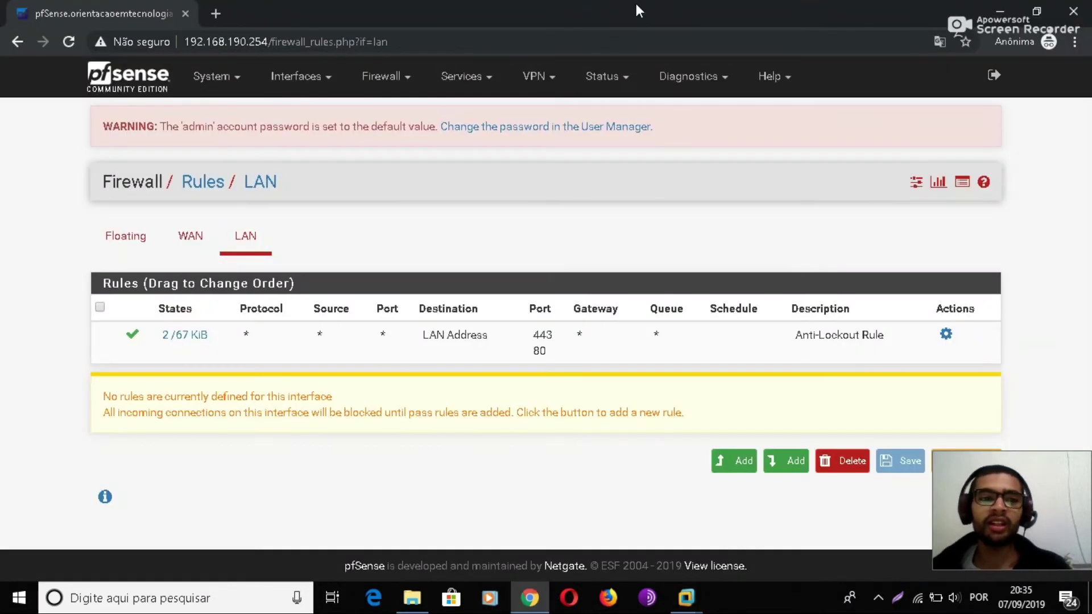
{"action": "left_click", "coordinate": [402, 79]}
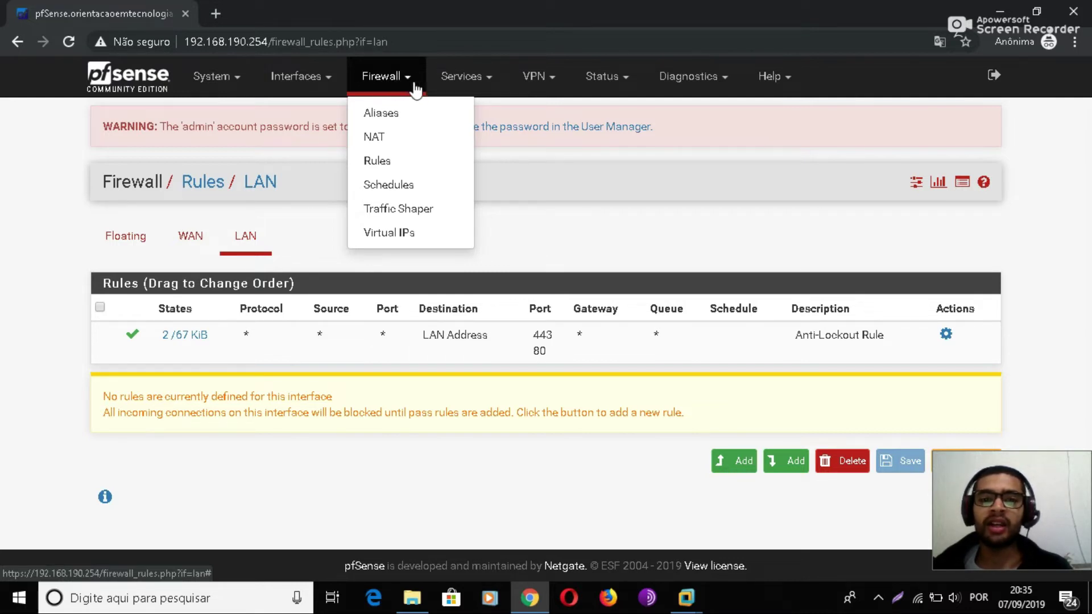
{"action": "left_click", "coordinate": [390, 114]}
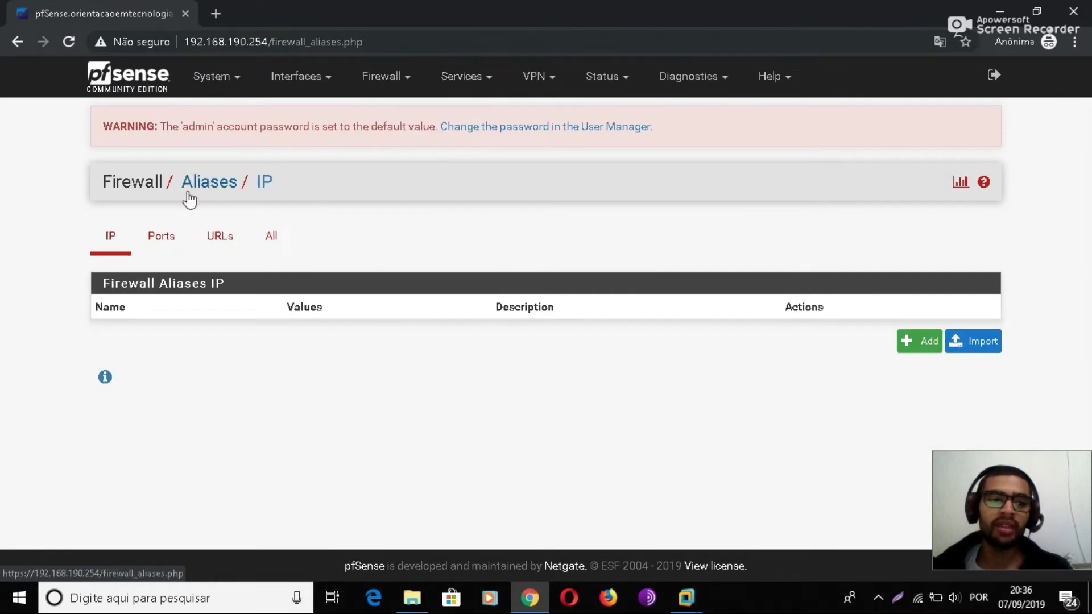
{"action": "left_click", "coordinate": [909, 348]}
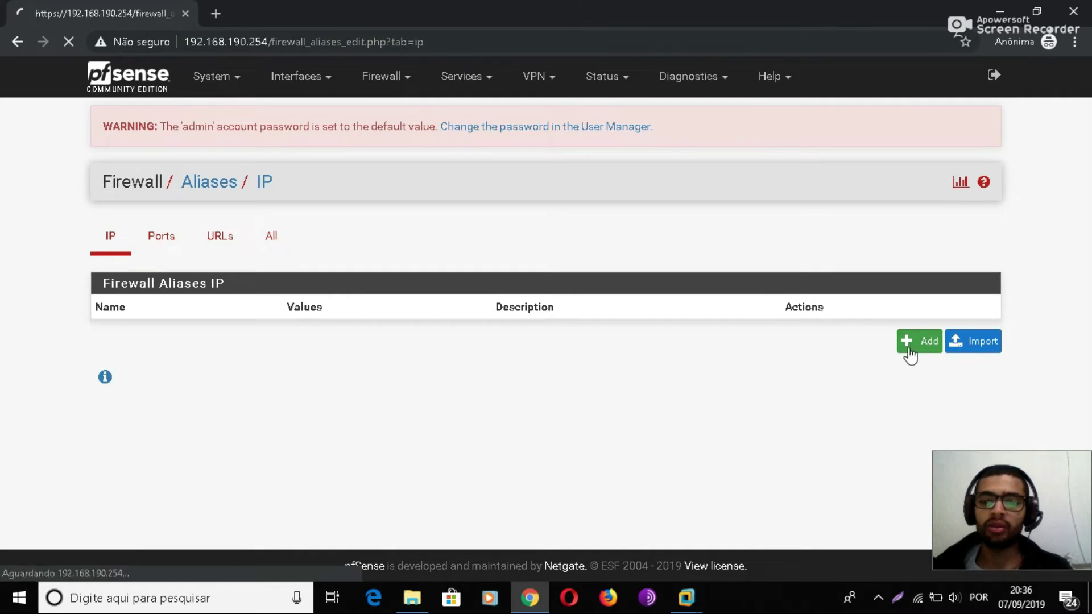
- Switch to the Windows virtual machine in VMware and run ipconfig in the command prompt to check its IPv4 address
{"action": "mouse_move", "coordinate": [686, 596]}
{"action": "left_click", "coordinate": [757, 503]}
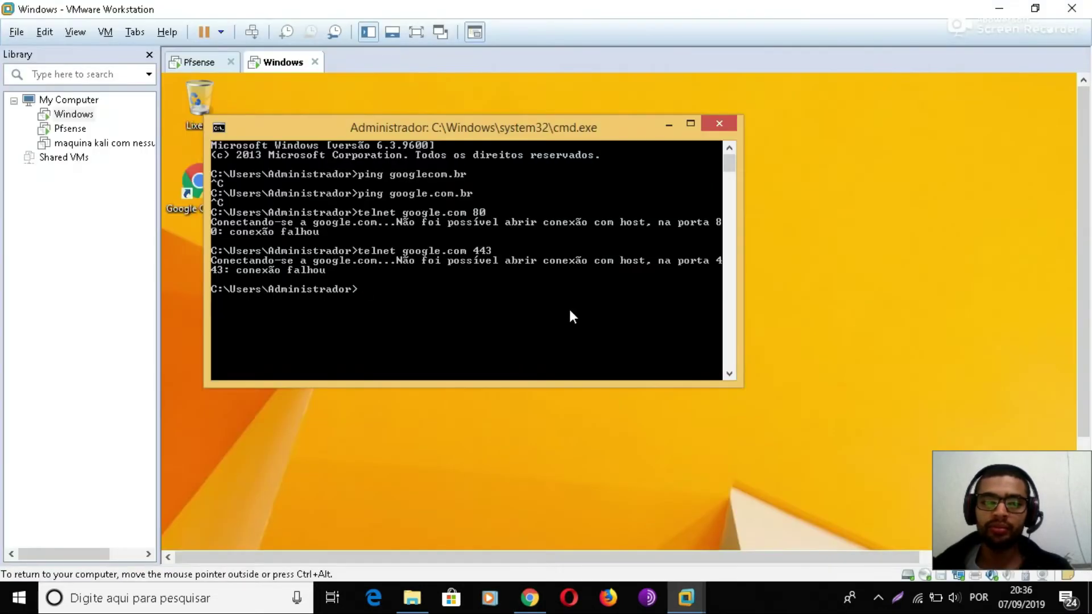
{"action": "type", "text": "ipconfig"}
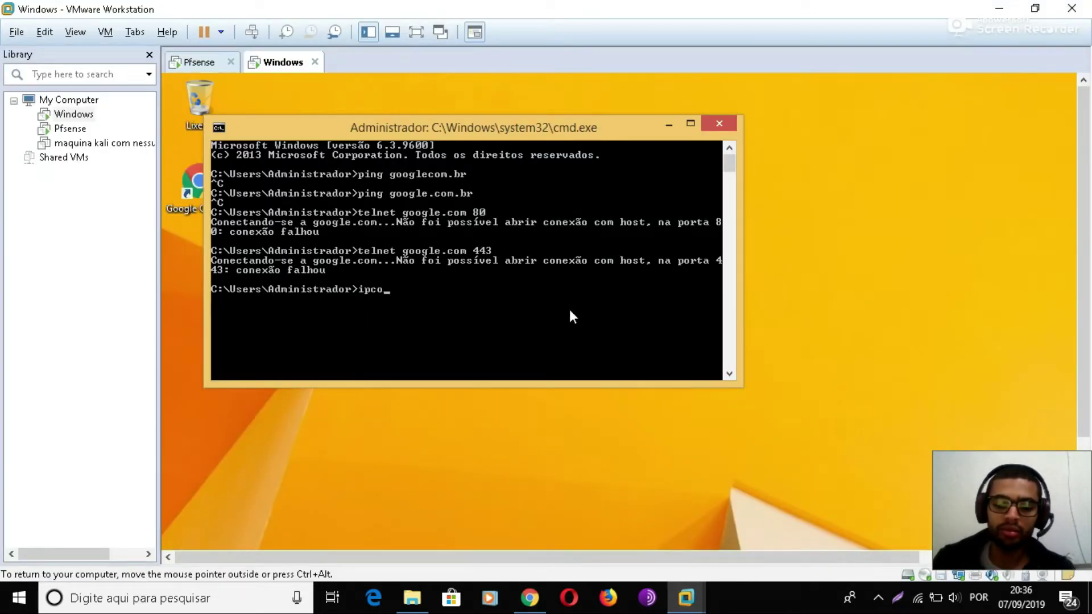
{"action": "key", "text": "Return"}
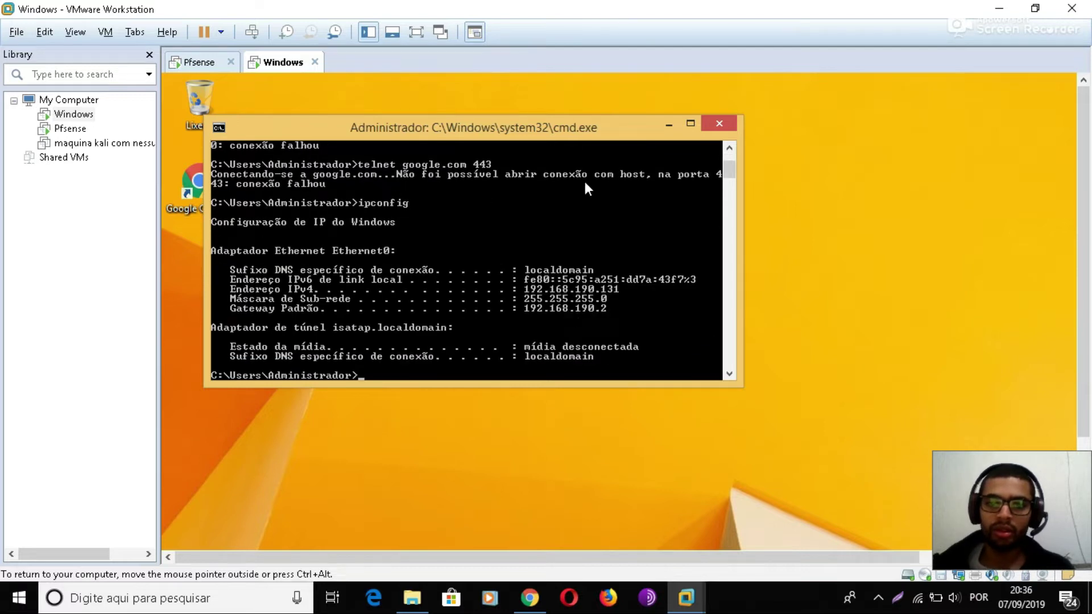
- Return to the pfSense alias form in Chrome, name the alias Windows and describe it as "Acesso a internet"
{"action": "key", "text": "alt+Tab"}
{"action": "left_click", "coordinate": [412, 265]}
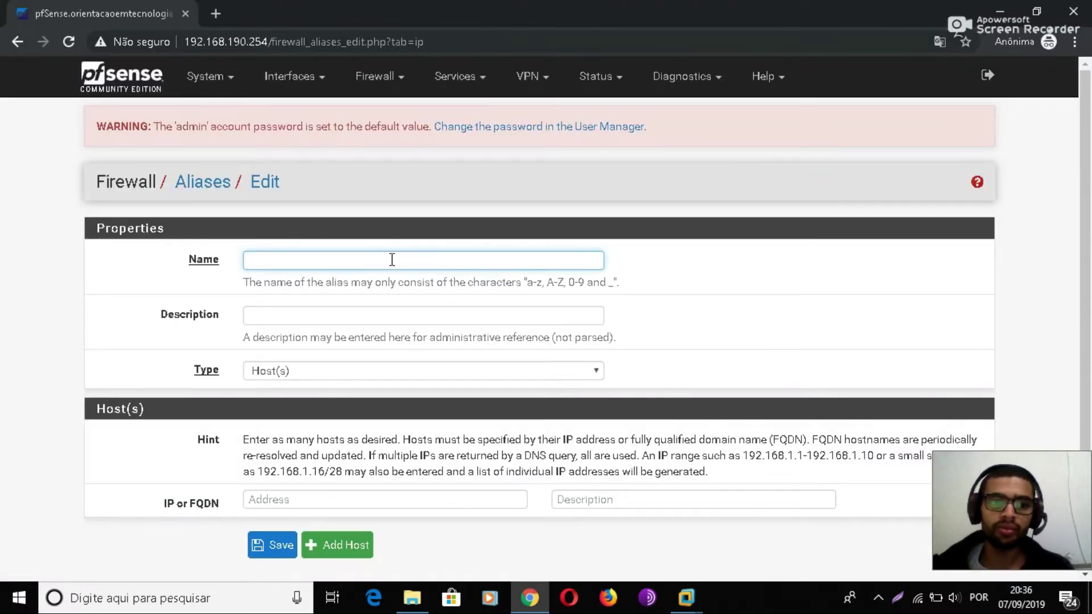
{"action": "type", "text": "wINDOWS"}
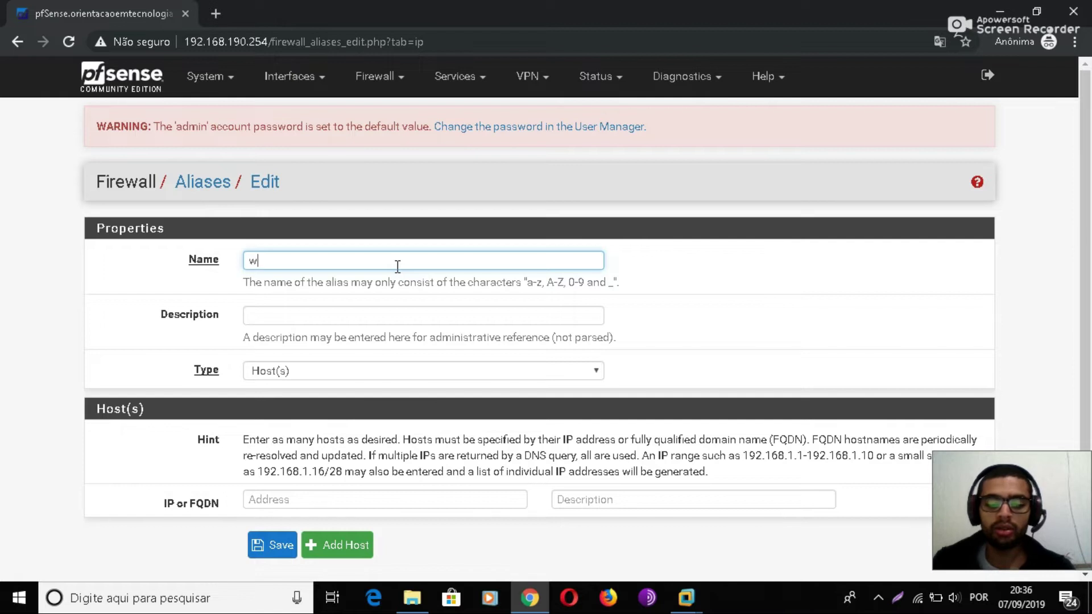
{"action": "key", "text": "BackSpace"}
{"action": "key", "text": "BackSpace"}
{"action": "key", "text": "BackSpace"}
{"action": "key", "text": "BackSpace"}
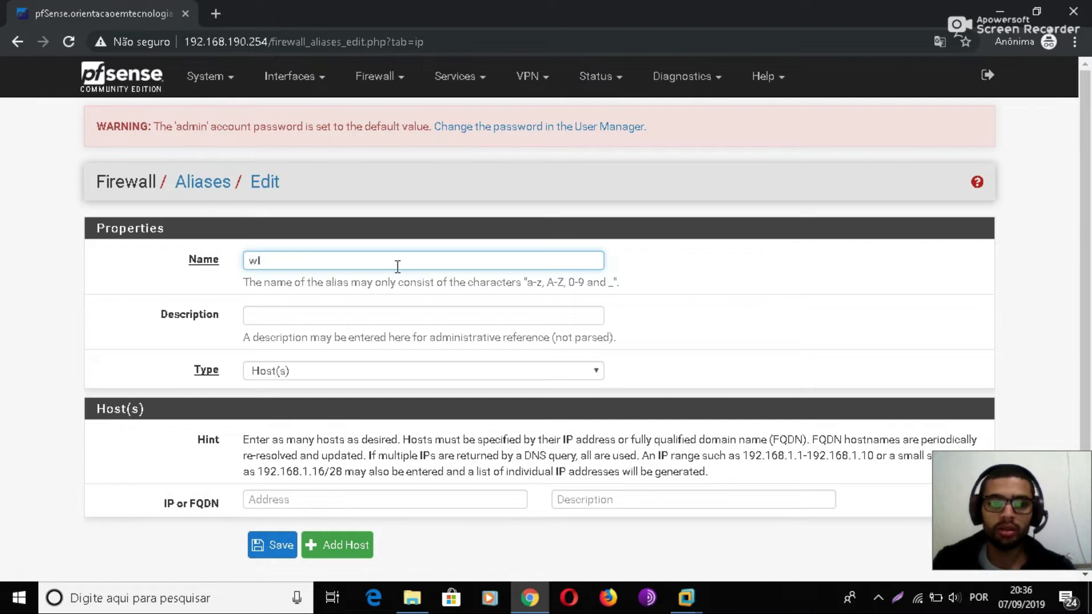
{"action": "type", "text": "Window"}
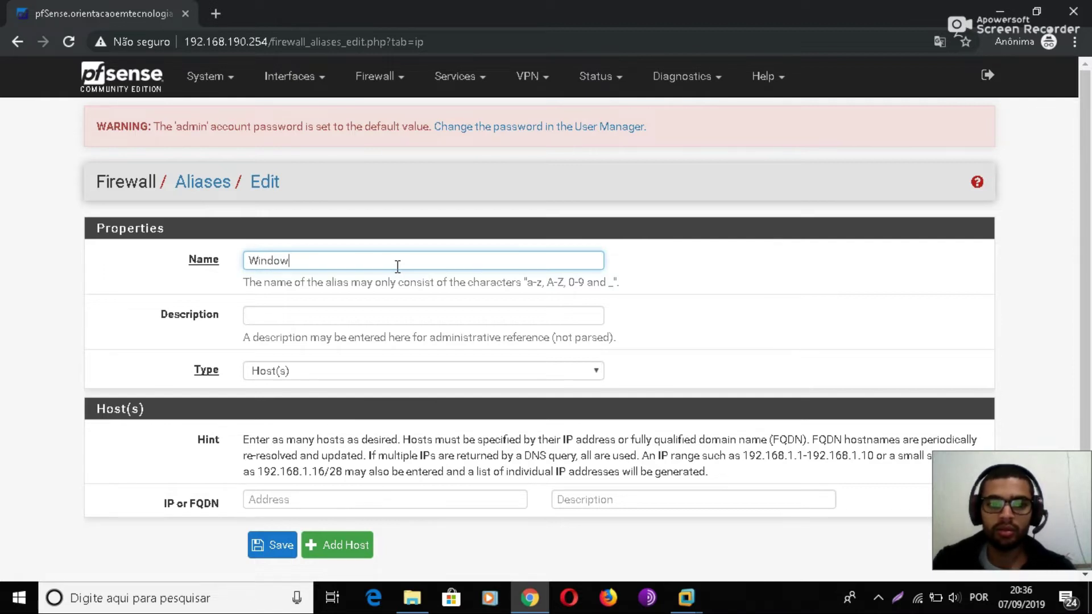
{"action": "type", "text": "s"}
{"action": "left_click", "coordinate": [398, 309]}
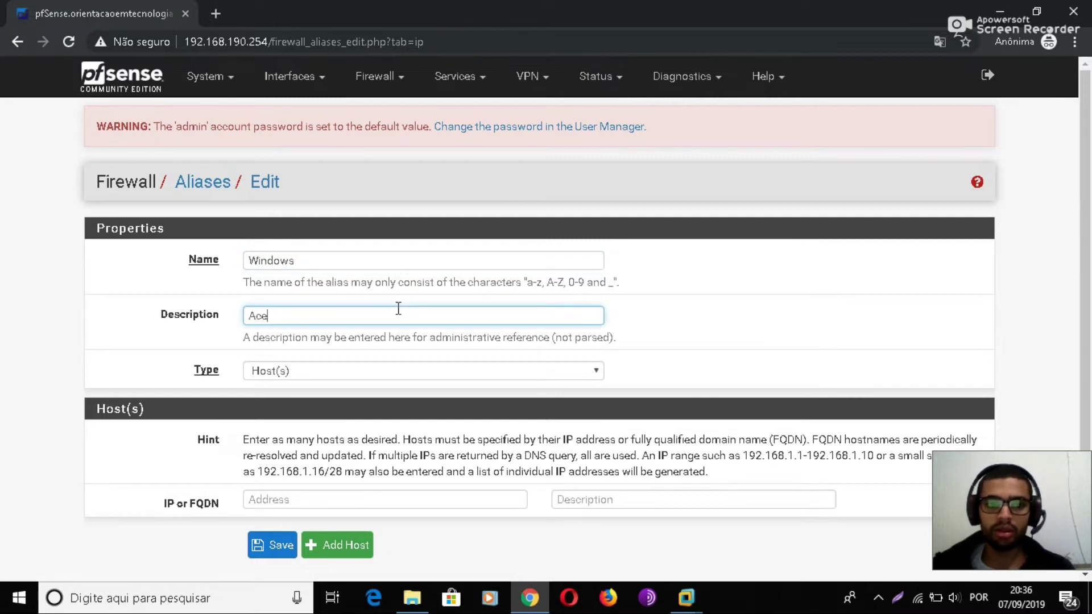
{"action": "type", "text": "Acesso a internet"}
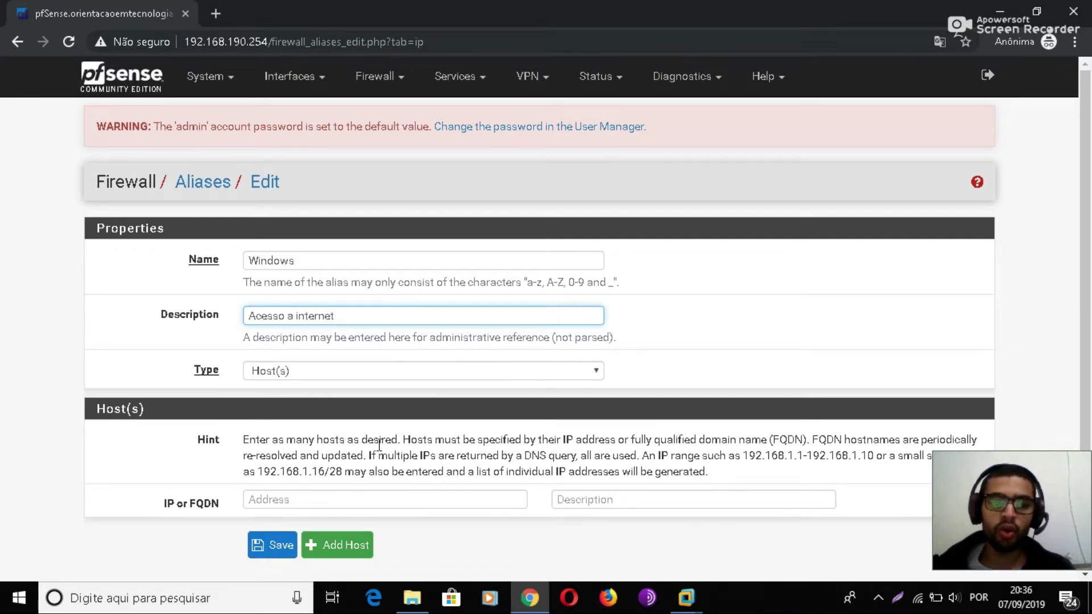
- Enter host 192.168.190.131 with the description "liberação para acesso ao internet" and save the alias
{"action": "left_click", "coordinate": [342, 500]}
{"action": "type", "text": "192"}
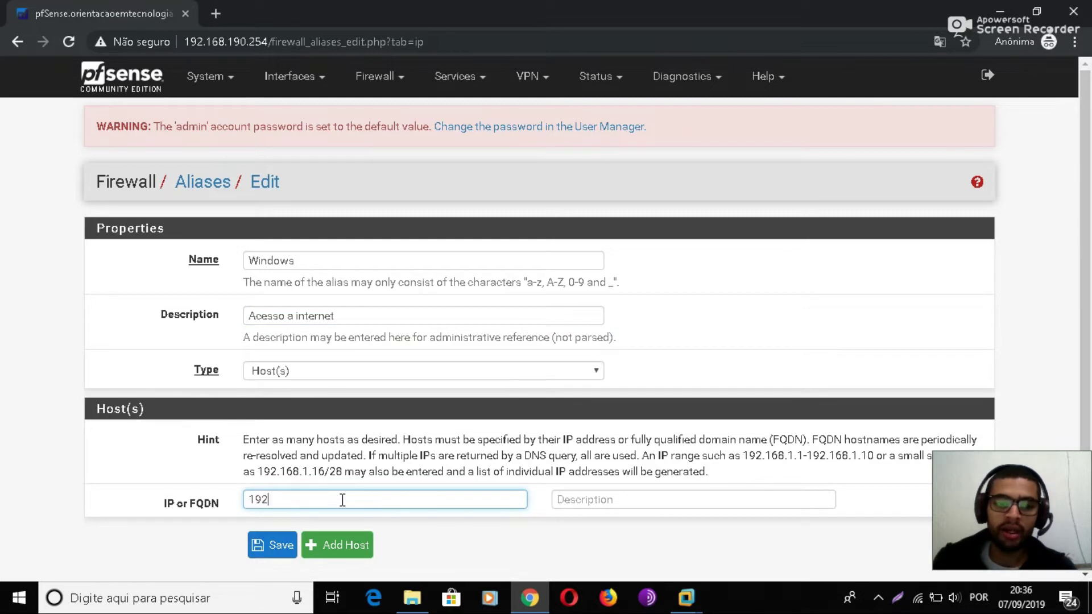
{"action": "type", "text": ".168.190.131"}
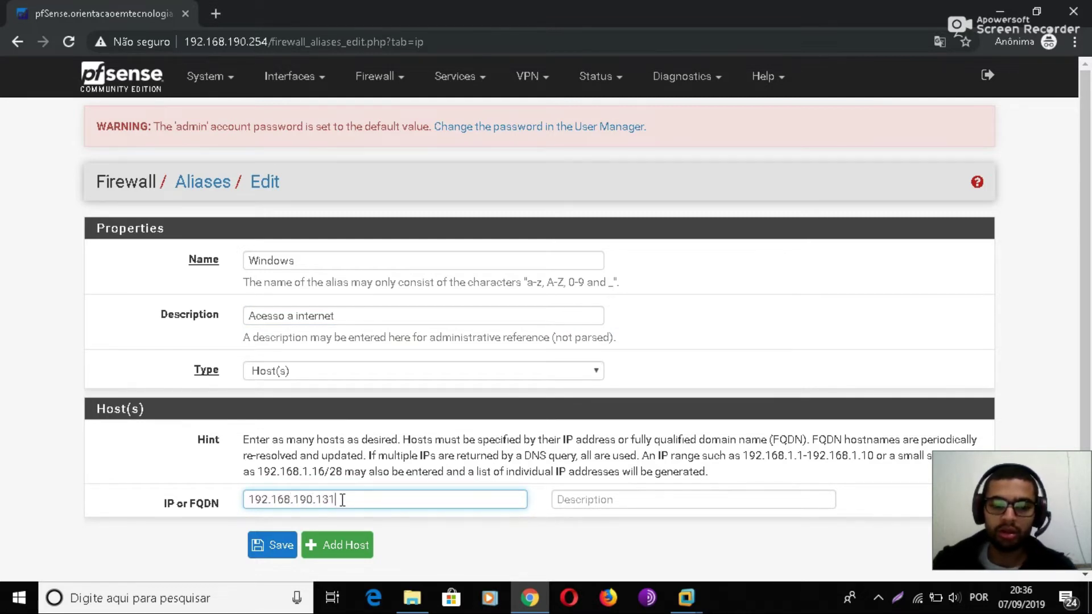
{"action": "left_click", "coordinate": [594, 503]}
{"action": "type", "text": "Iibera"}
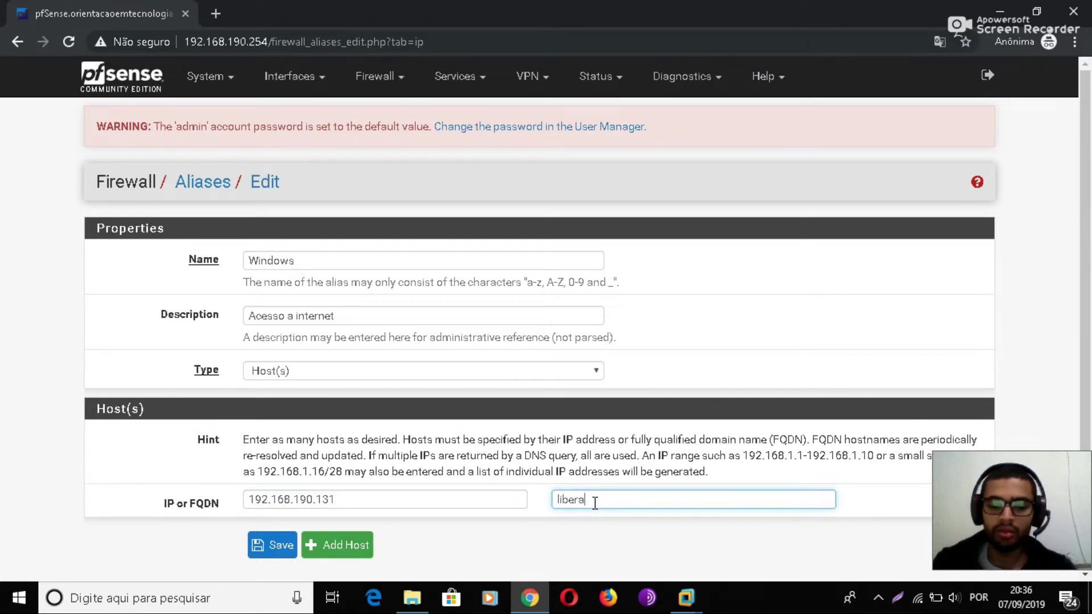
{"action": "type", "text": "ção para a"}
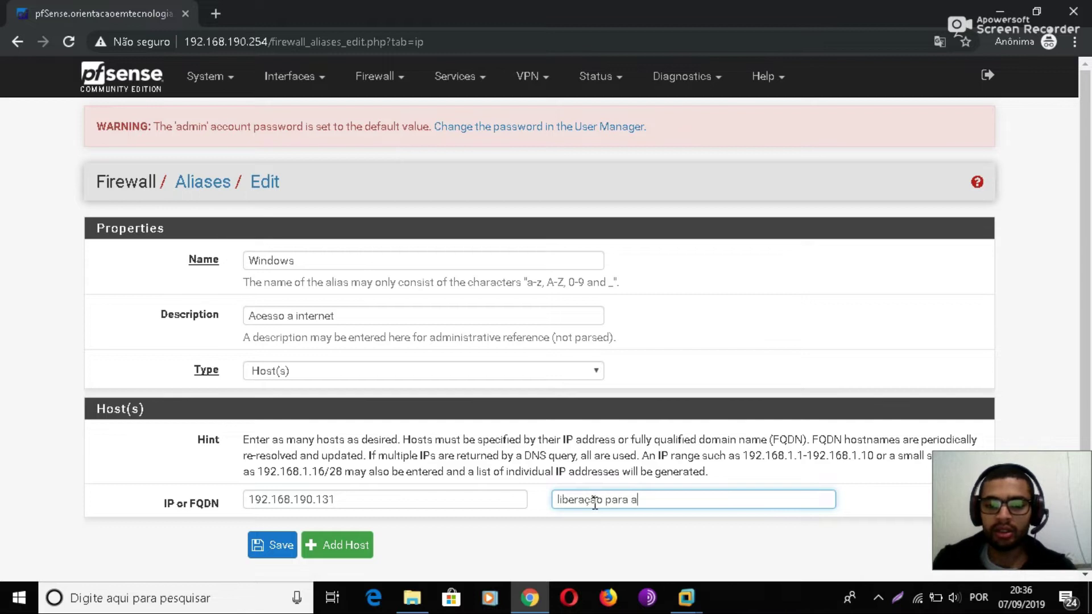
{"action": "type", "text": "cesso ao"}
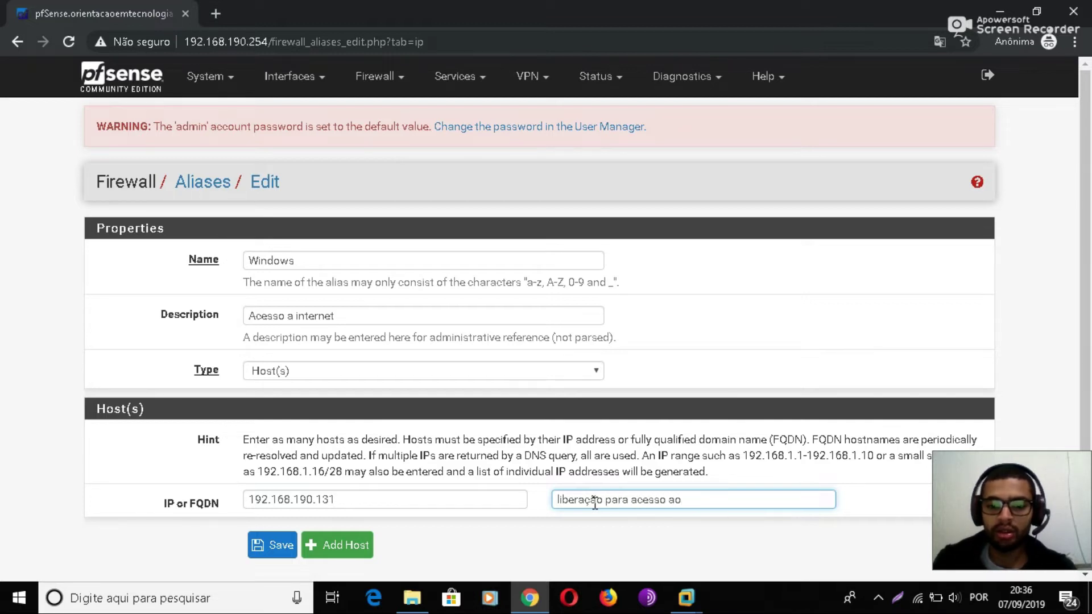
{"action": "type", "text": "internet"}
{"action": "scroll", "coordinate": [595, 503], "scroll_direction": "down", "scroll_amount": 1}
{"action": "left_click", "coordinate": [262, 500]}
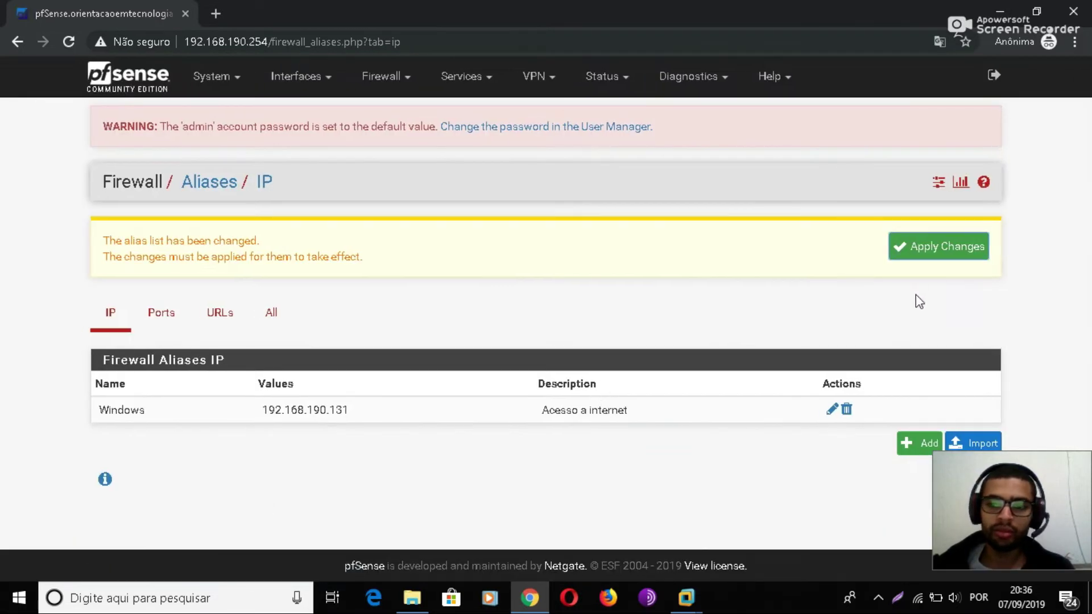
- Start a new port alias named Portas with the description "Liberação de portas", keeping the type Port(s)
{"action": "left_click", "coordinate": [174, 317]}
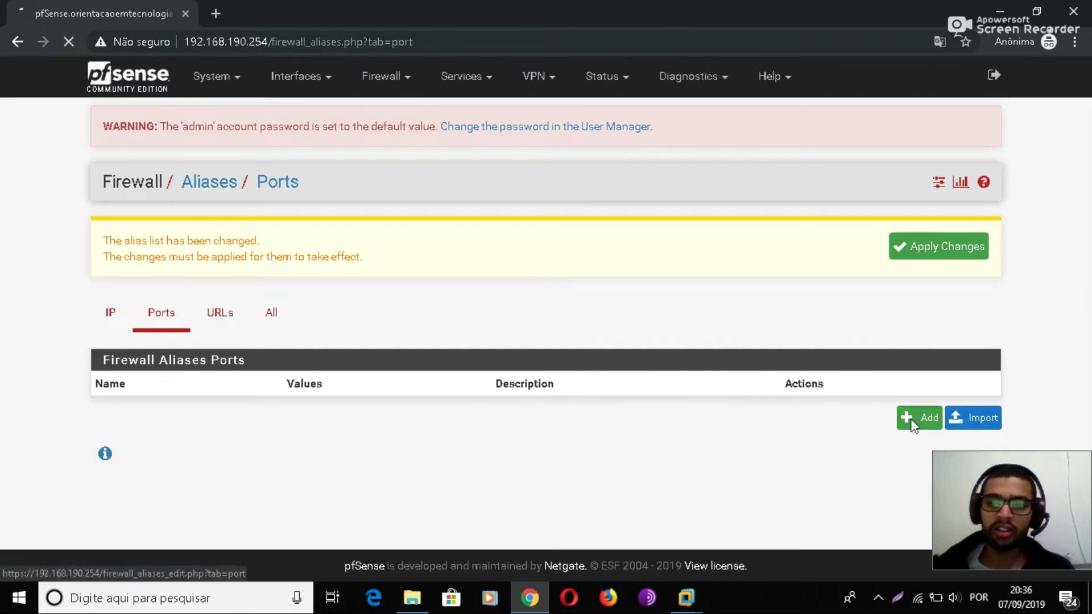
{"action": "left_click", "coordinate": [917, 418]}
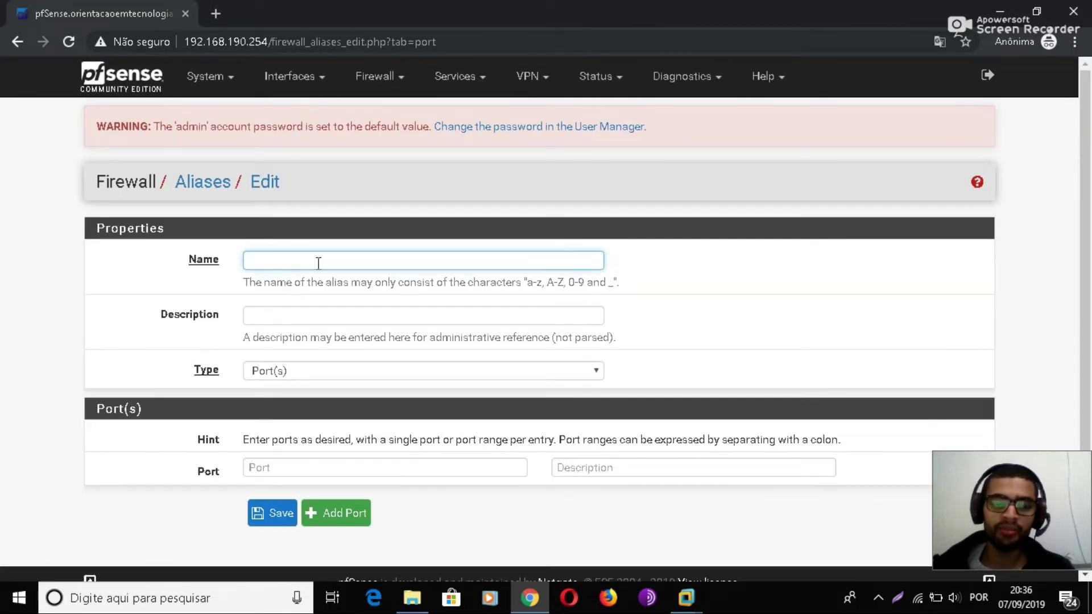
{"action": "type", "text": "Portas"}
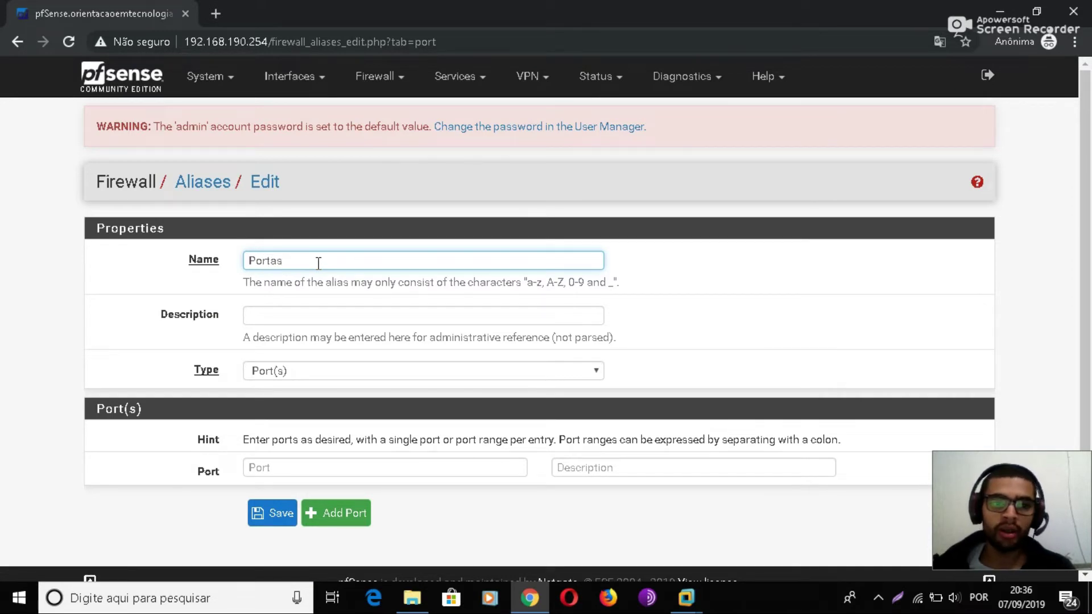
{"action": "right_click", "coordinate": [319, 265]}
{"action": "left_click", "coordinate": [276, 298]}
{"action": "left_click", "coordinate": [275, 314]}
{"action": "type", "text": "Liberação "}
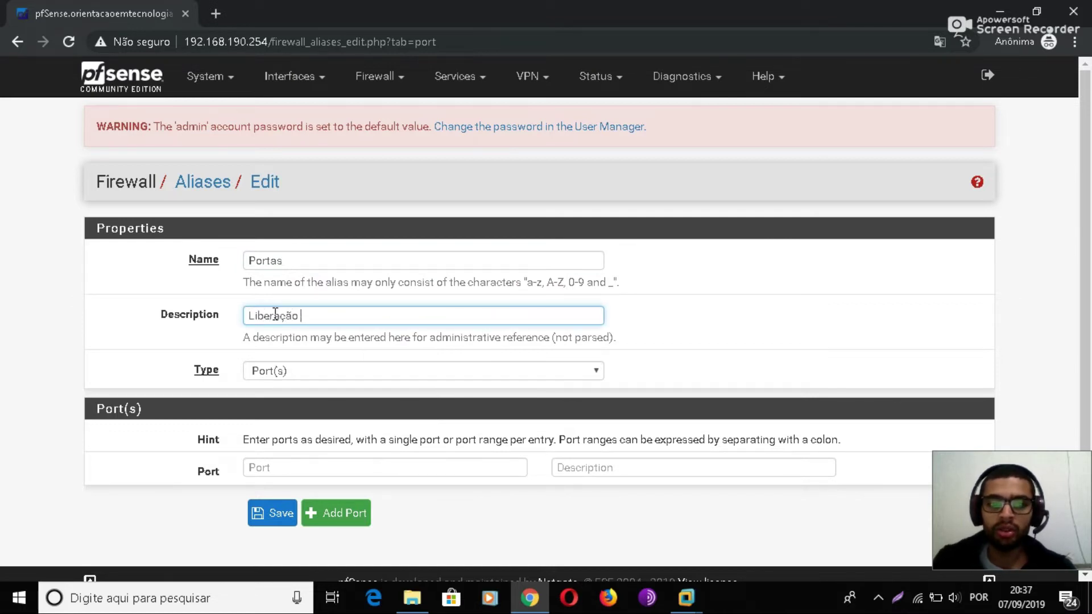
{"action": "type", "text": "de portads"}
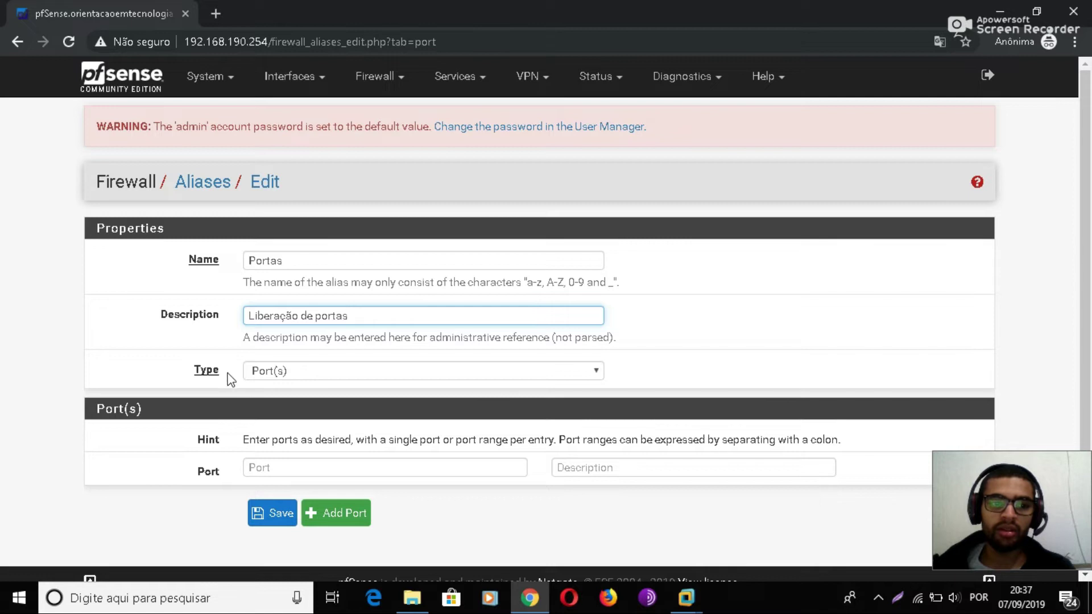
{"action": "left_click", "coordinate": [279, 373]}
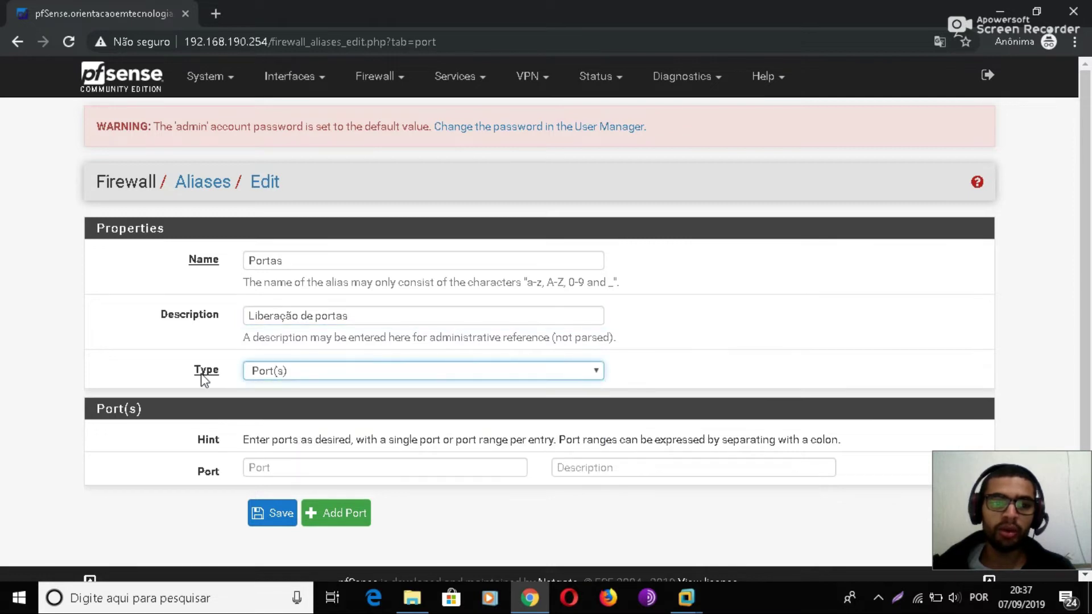
- Enter ports 443 and 80 as separate entries in the Portas alias, each with the description http
{"action": "left_click", "coordinate": [329, 475]}
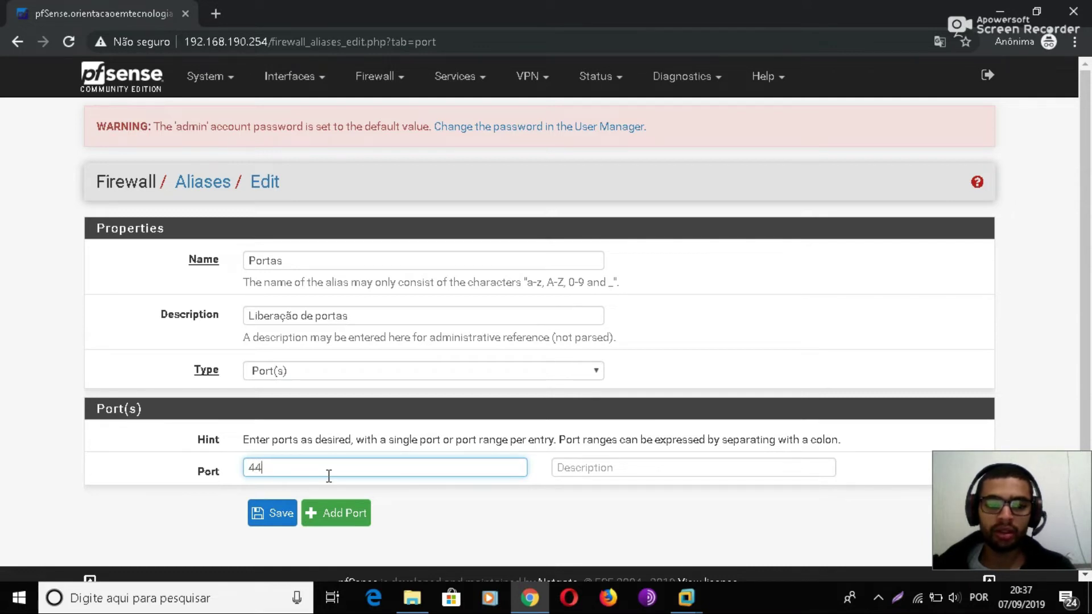
{"action": "left_click", "coordinate": [633, 470]}
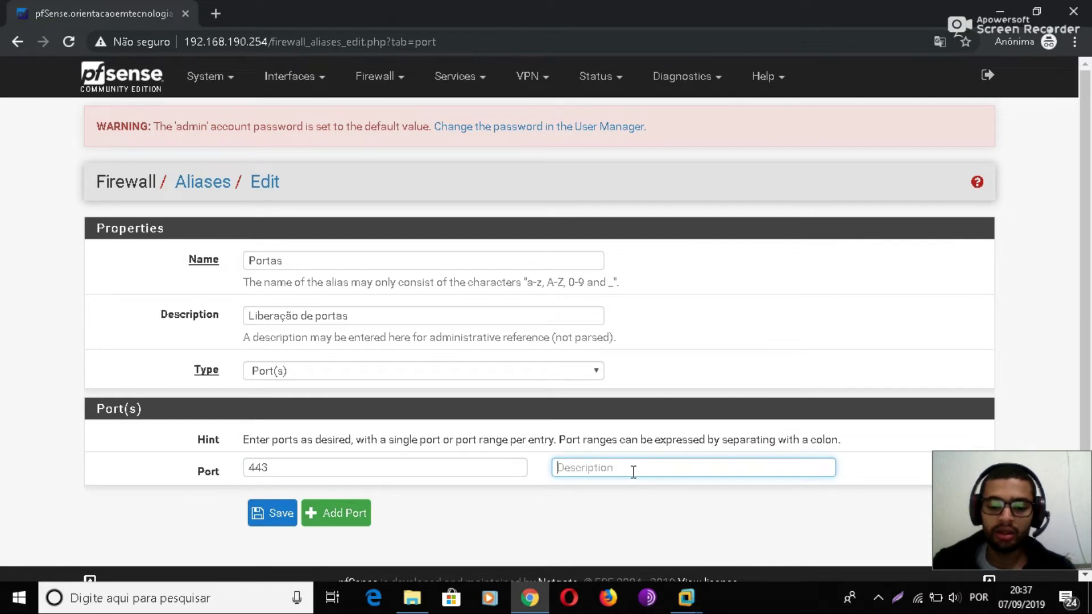
{"action": "type", "text": "http"}
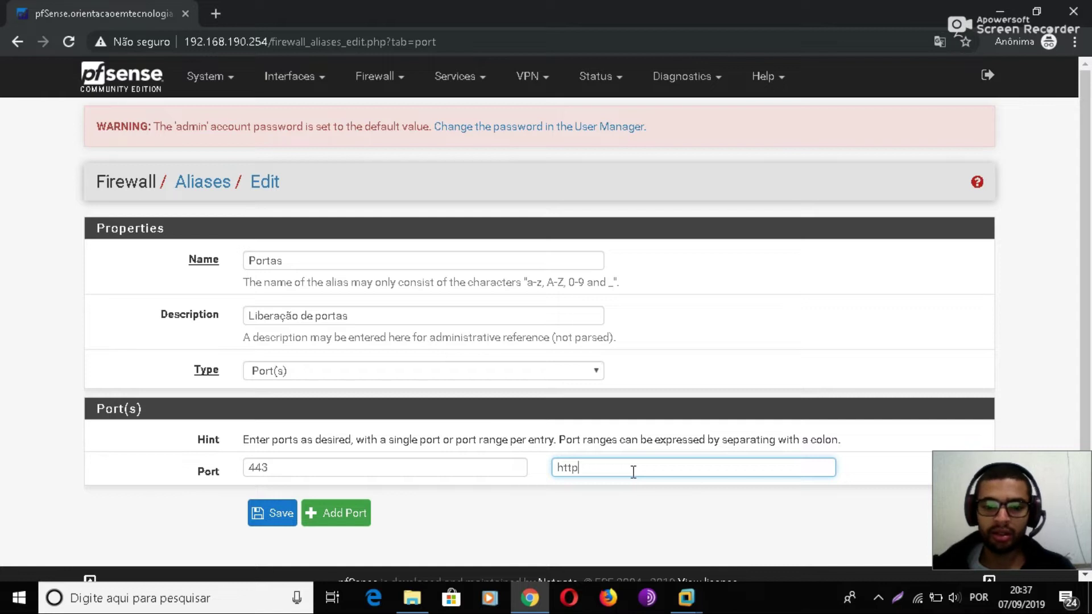
{"action": "left_click", "coordinate": [320, 513]}
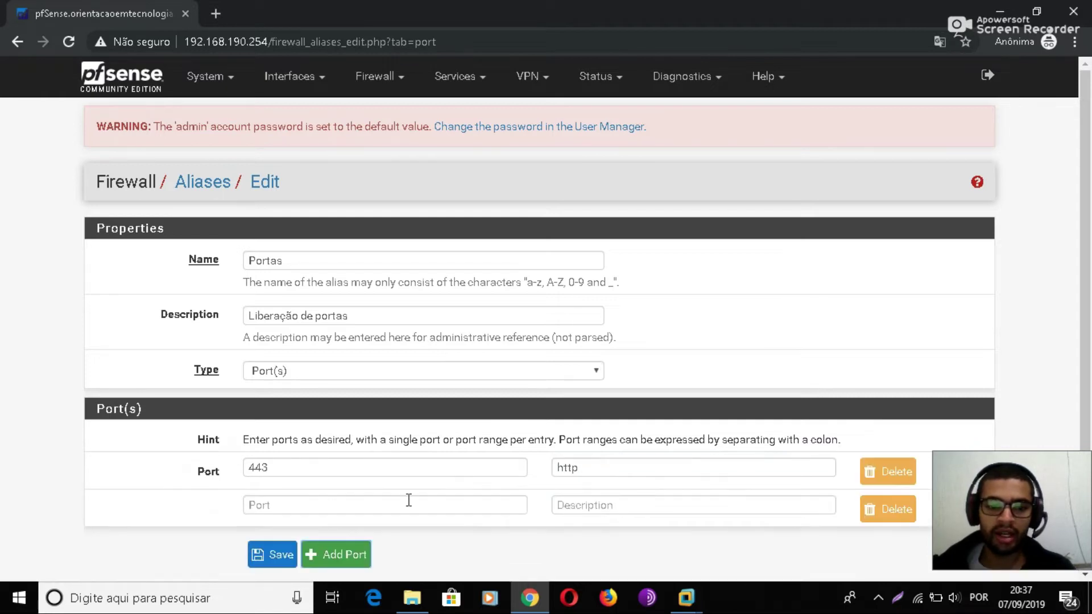
{"action": "left_click", "coordinate": [328, 505]}
{"action": "type", "text": "80"}
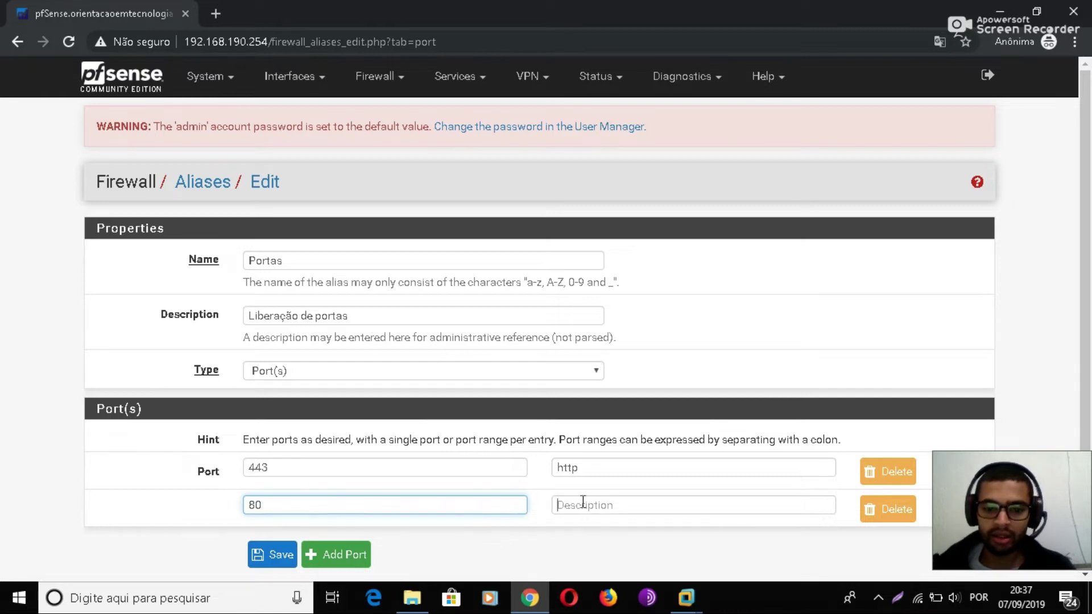
{"action": "left_click", "coordinate": [584, 503]}
{"action": "type", "text": "http"}
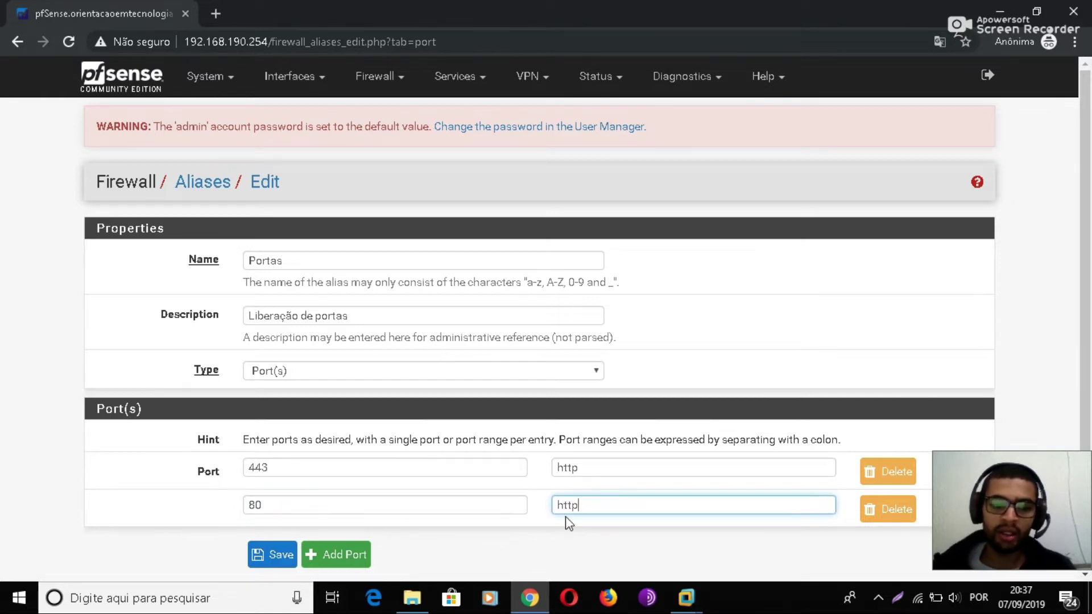
- Add port 53 with the description dns to the Portas alias and save it
{"action": "left_click", "coordinate": [364, 554]}
{"action": "left_click", "coordinate": [361, 535]}
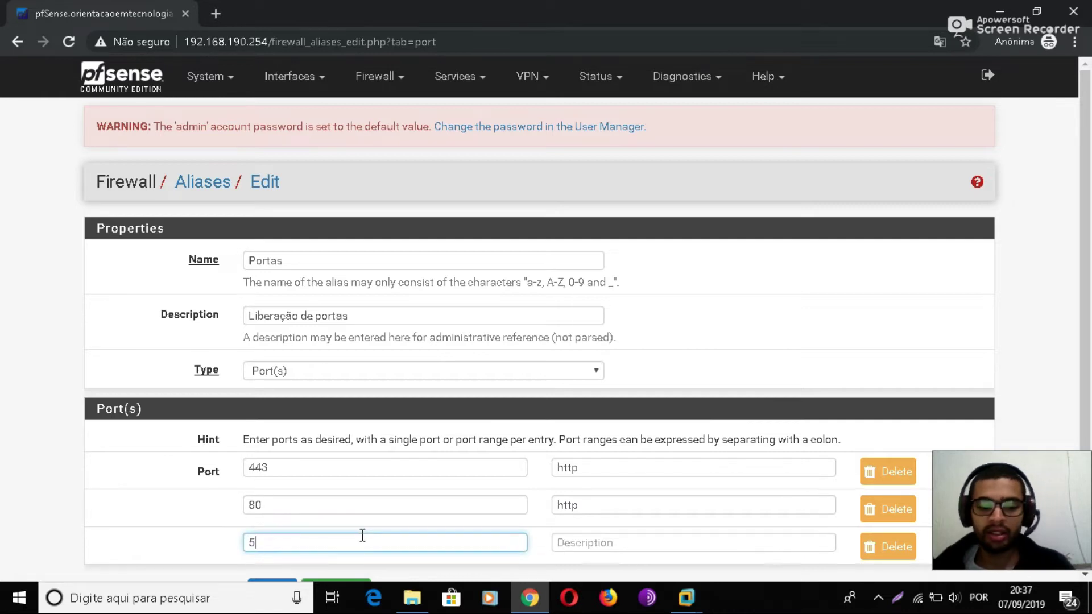
{"action": "type", "text": "53"}
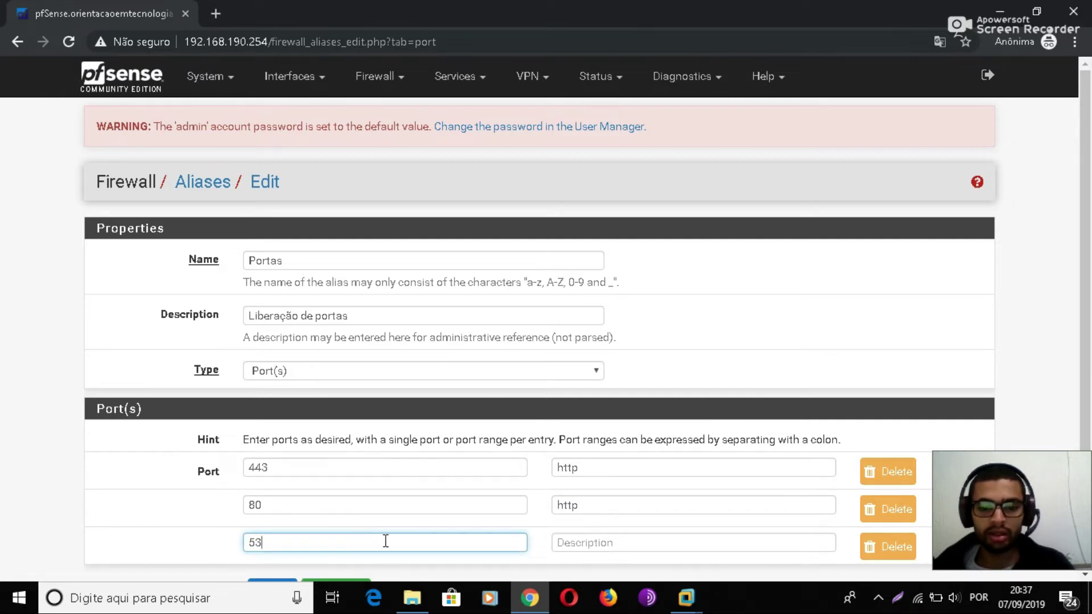
{"action": "left_click", "coordinate": [569, 538]}
{"action": "type", "text": "dns"}
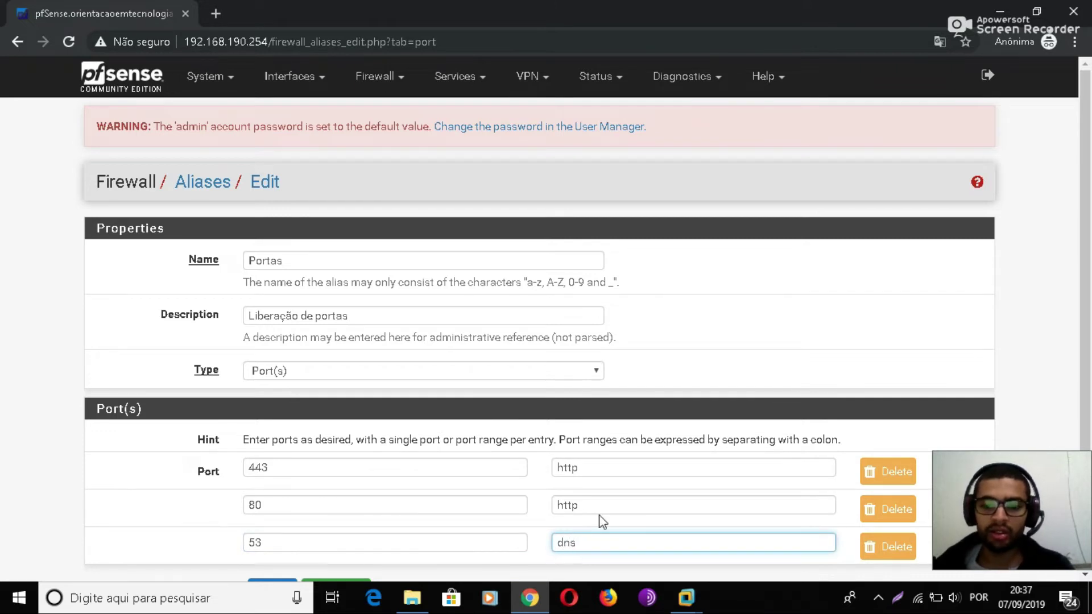
{"action": "scroll", "coordinate": [597, 519], "scroll_direction": "down", "scroll_amount": 2}
{"action": "left_click", "coordinate": [285, 499]}
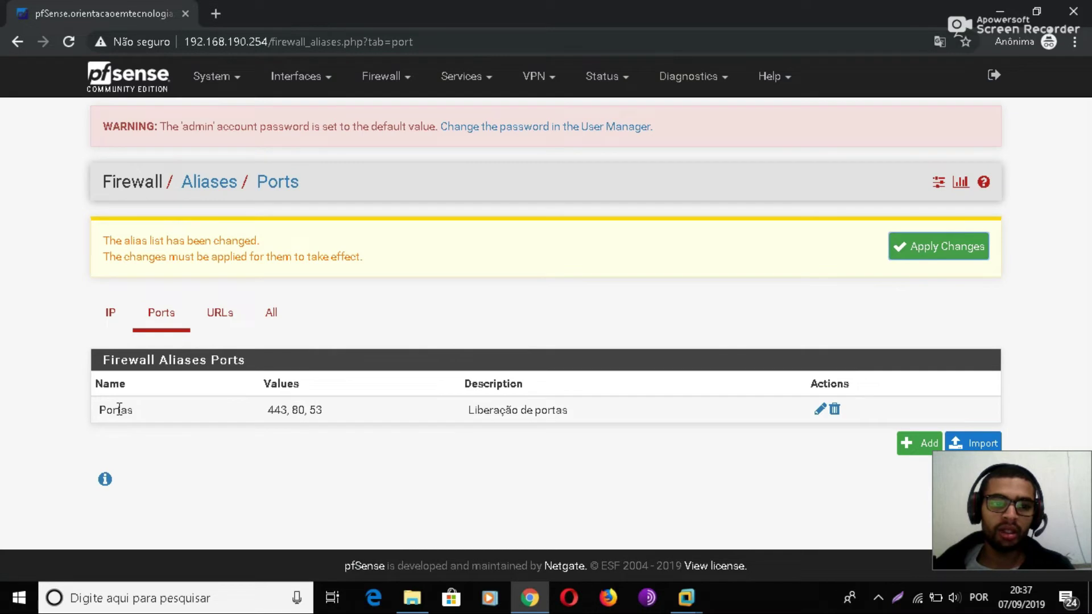
- Review the IP and port alias lists and apply the pending alias changes
{"action": "left_click", "coordinate": [106, 312]}
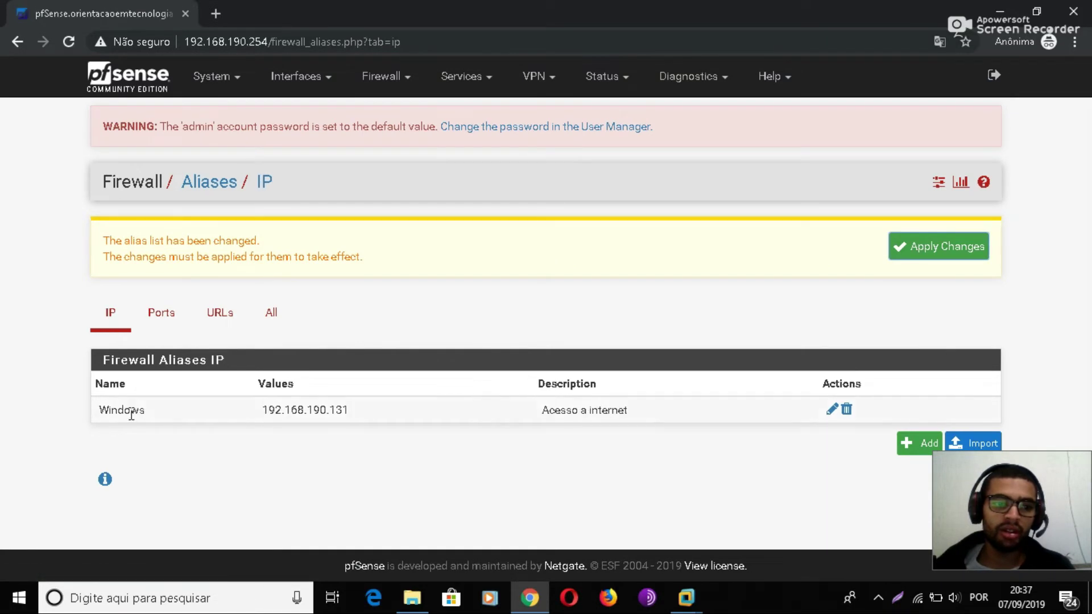
{"action": "left_click", "coordinate": [159, 316]}
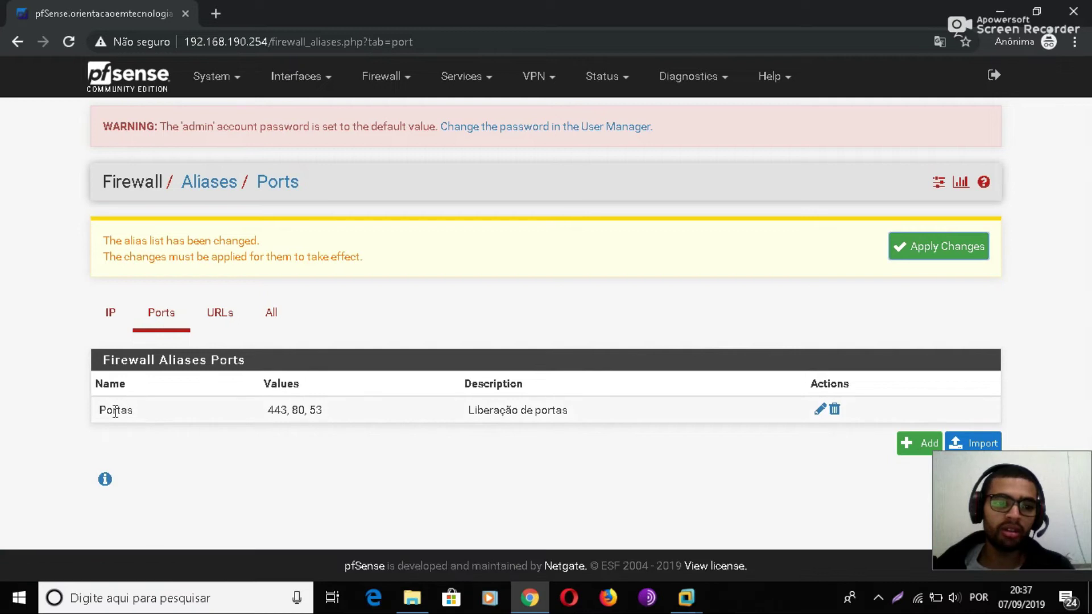
{"action": "left_click", "coordinate": [112, 312]}
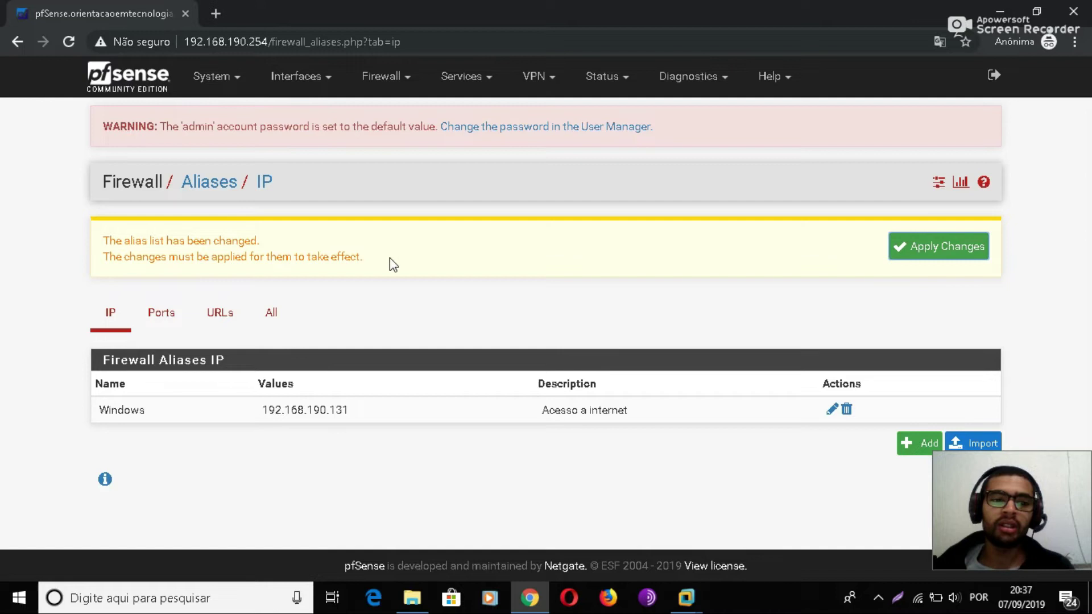
{"action": "left_click", "coordinate": [967, 246]}
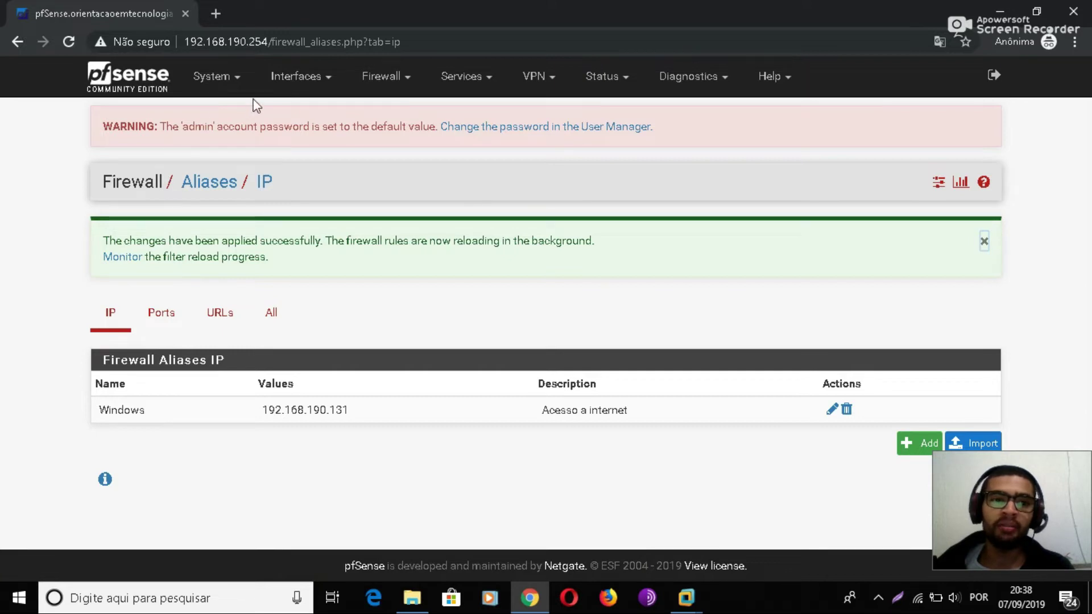
- Open the firewall rules and start a new rule with the action kept as Pass
{"action": "left_click", "coordinate": [398, 80]}
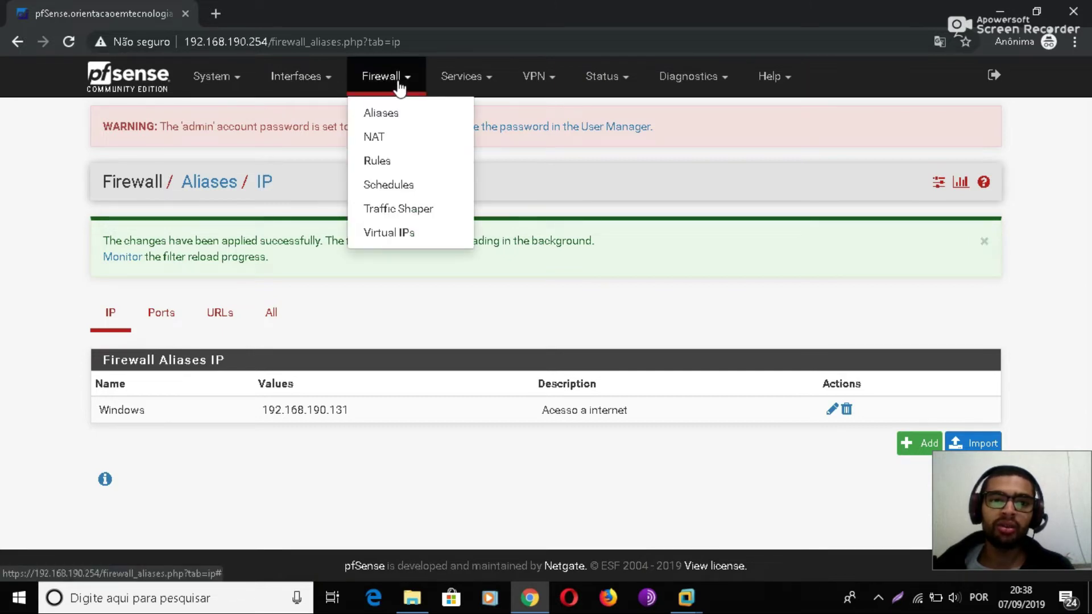
{"action": "left_click", "coordinate": [386, 162]}
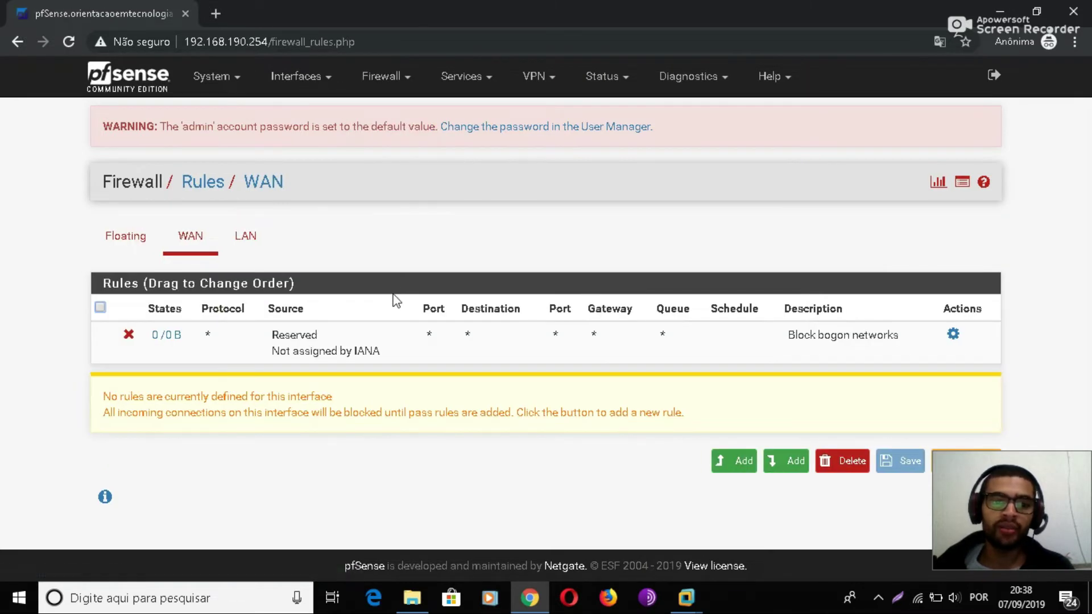
{"action": "left_click", "coordinate": [787, 461]}
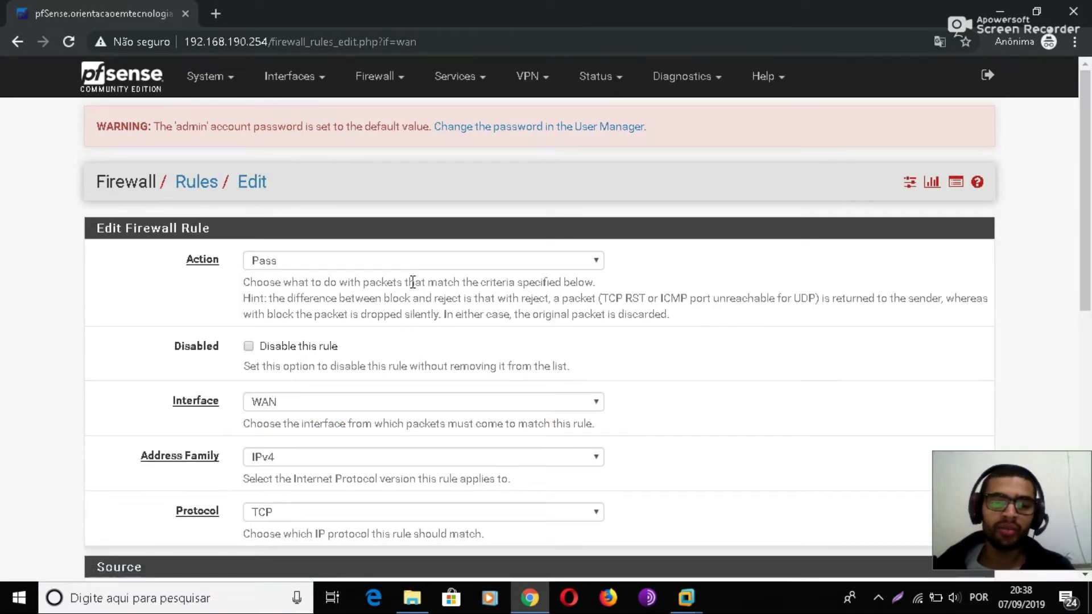
{"action": "left_click", "coordinate": [420, 264]}
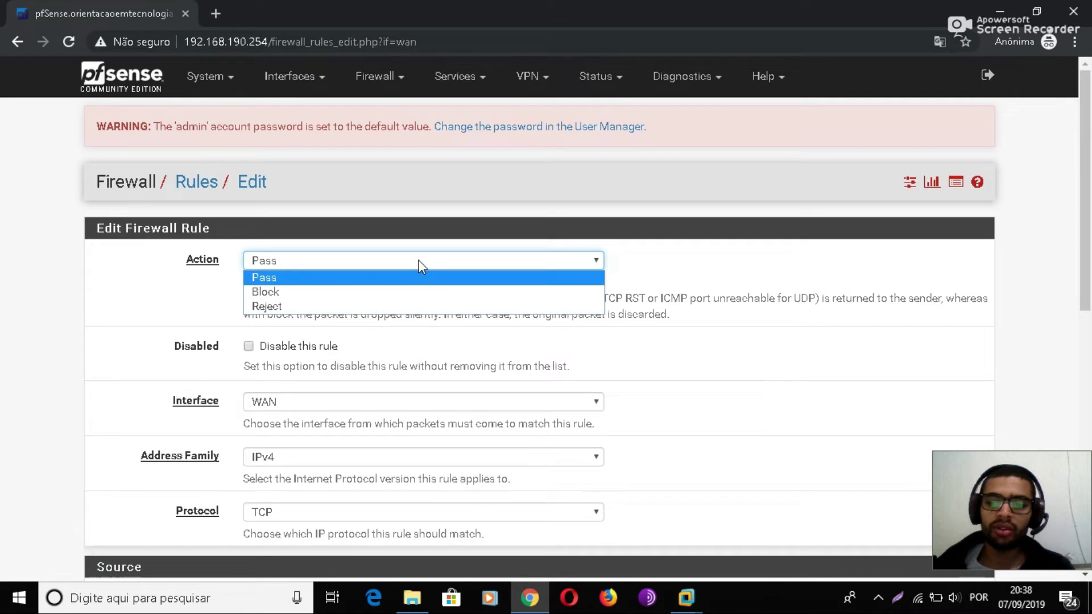
{"action": "left_click", "coordinate": [419, 264]}
{"action": "right_click", "coordinate": [420, 262]}
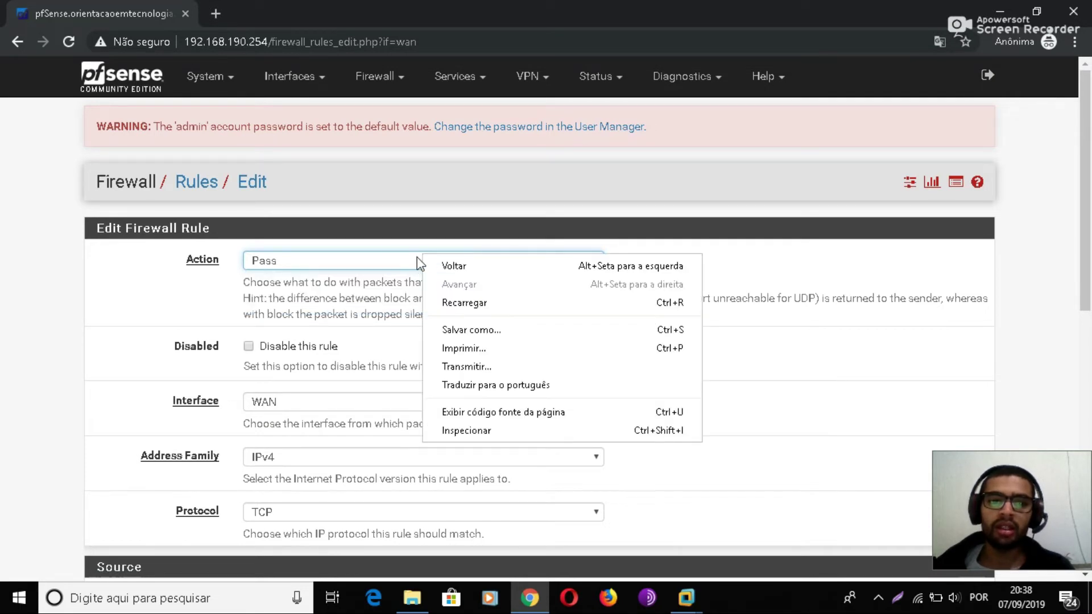
{"action": "left_click", "coordinate": [355, 262]}
{"action": "left_click", "coordinate": [357, 263]}
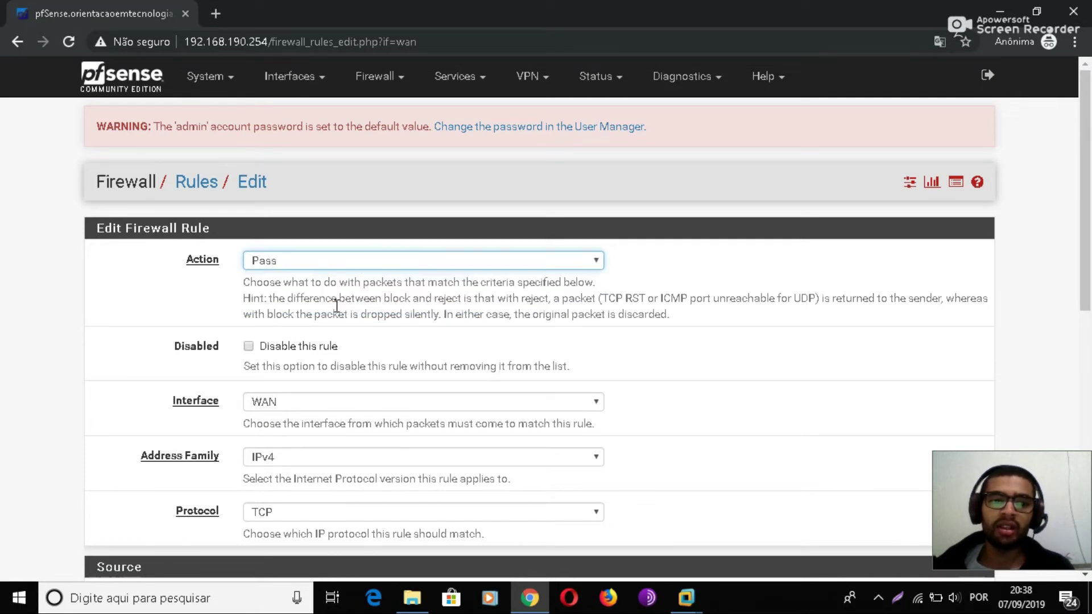
- Set the new rule's interface to LAN and its protocol to ICMP
{"action": "scroll", "coordinate": [387, 389], "scroll_direction": "down", "scroll_amount": 1}
{"action": "left_click", "coordinate": [363, 329]}
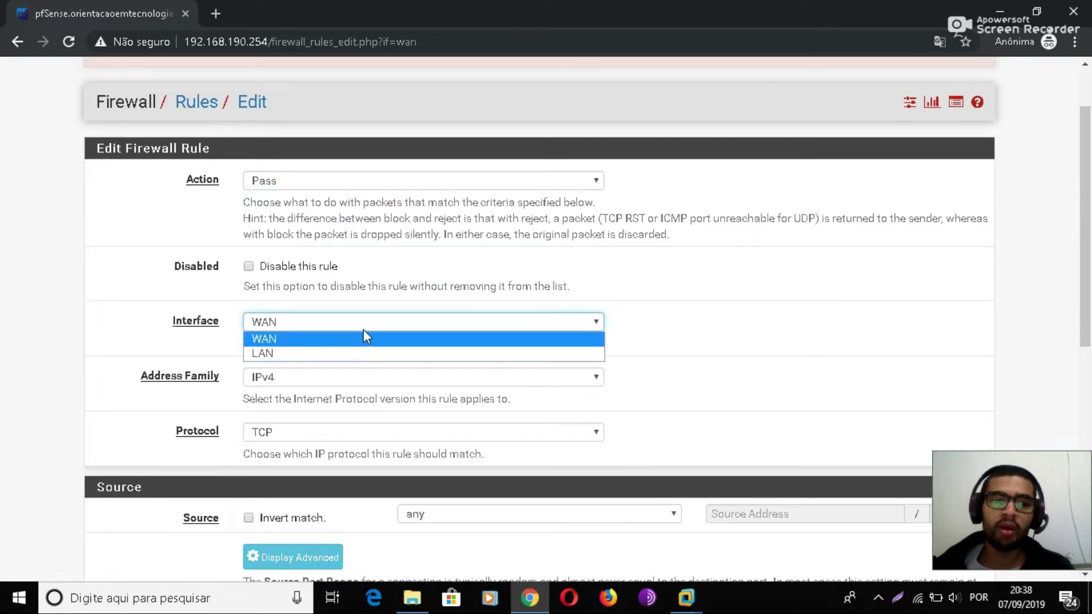
{"action": "left_click", "coordinate": [339, 353]}
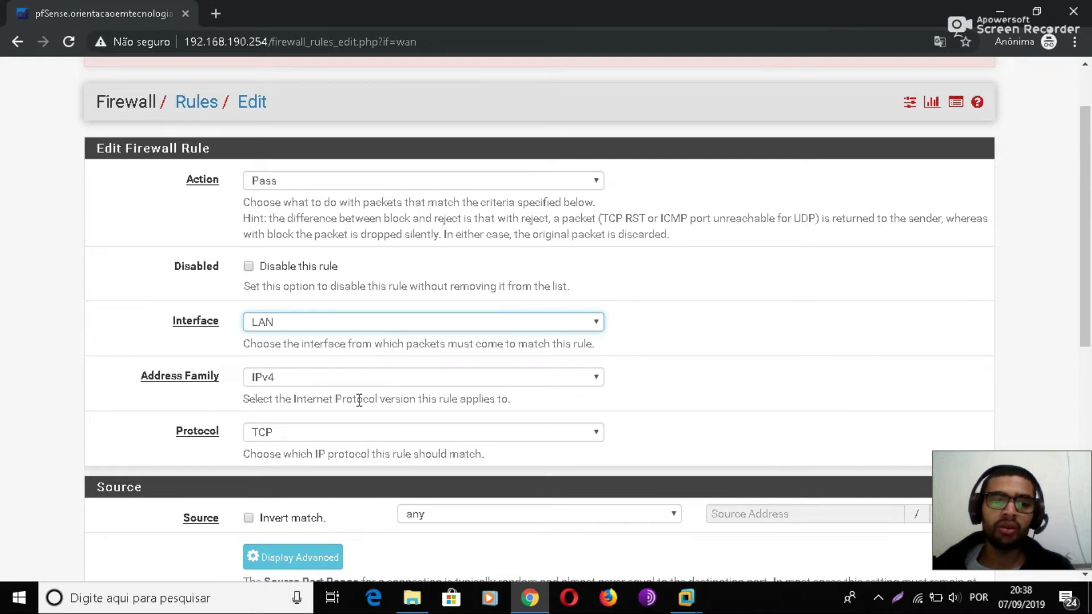
{"action": "scroll", "coordinate": [668, 368], "scroll_direction": "down", "scroll_amount": 1}
{"action": "left_click", "coordinate": [352, 357]}
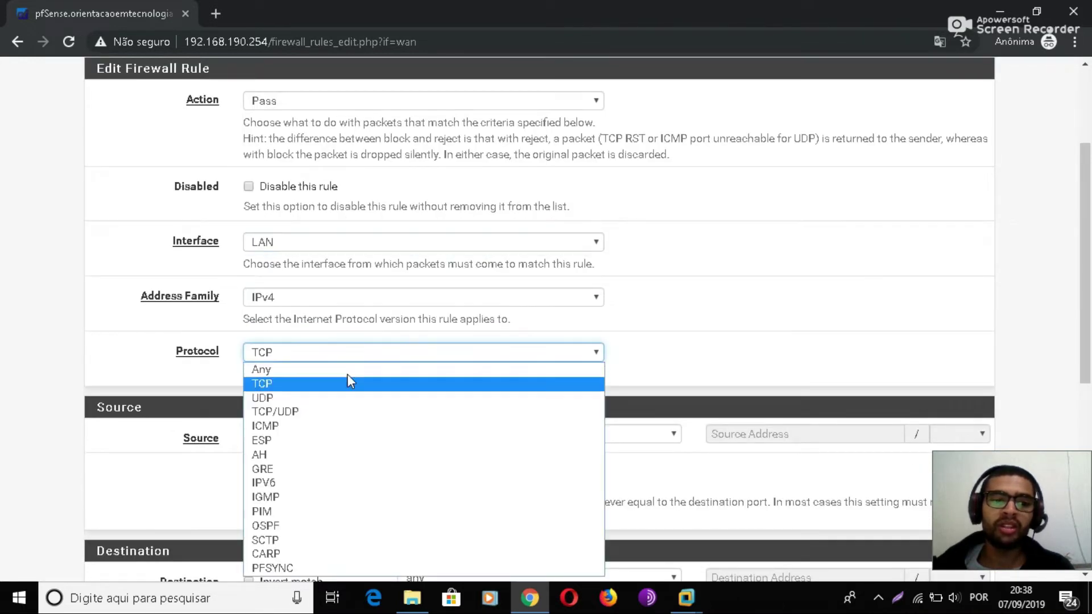
{"action": "left_click", "coordinate": [302, 427]}
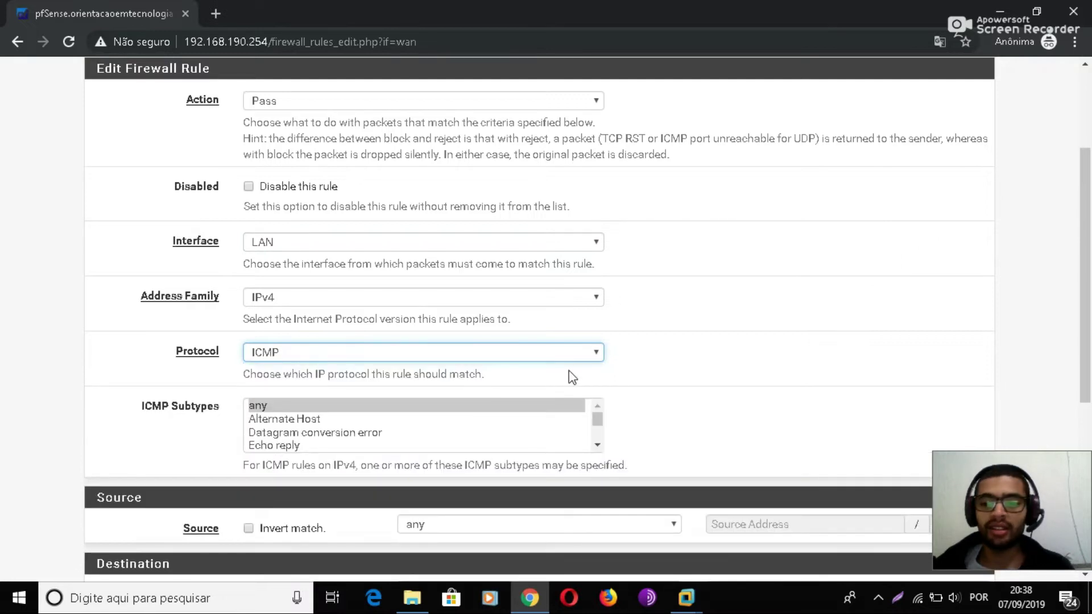
- Set the ICMP rule's source to a single host or alias, using the Windows alias
{"action": "scroll", "coordinate": [571, 377], "scroll_direction": "down", "scroll_amount": 2}
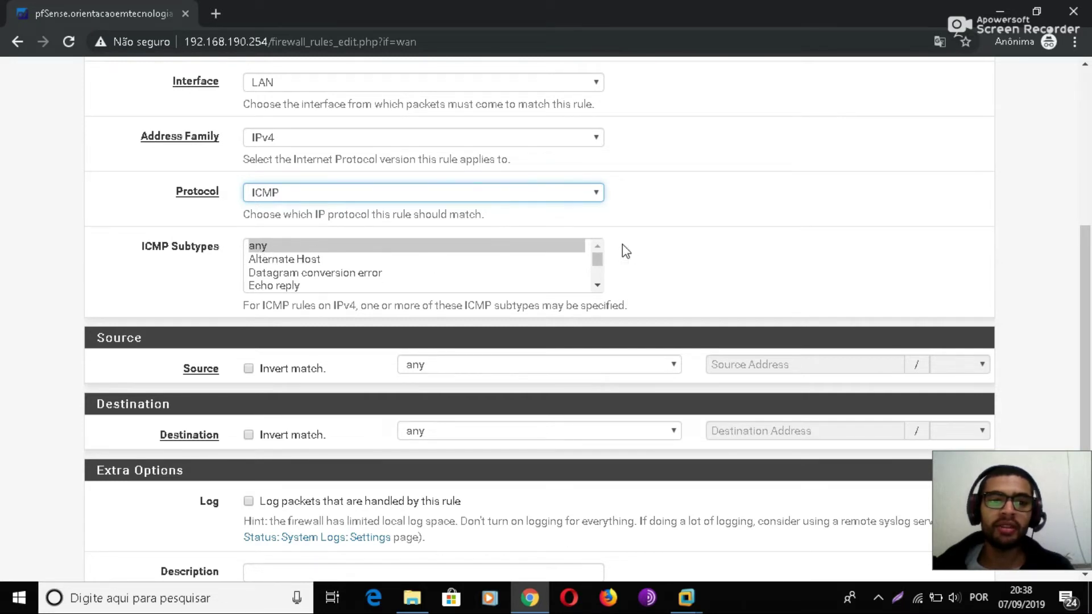
{"action": "scroll", "coordinate": [649, 246], "scroll_direction": "down", "scroll_amount": 2}
{"action": "left_click", "coordinate": [435, 287]}
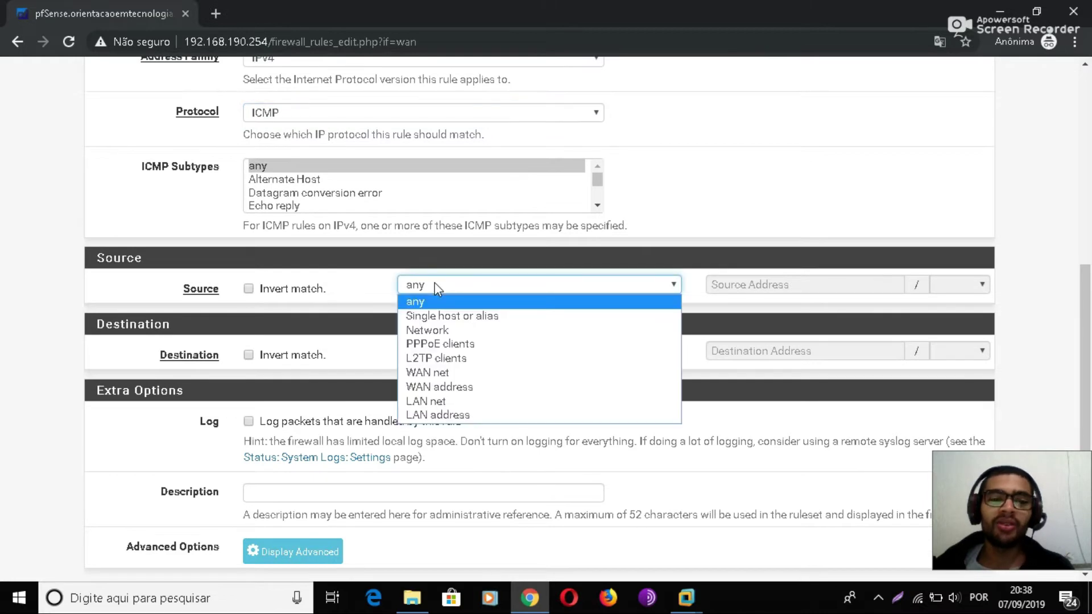
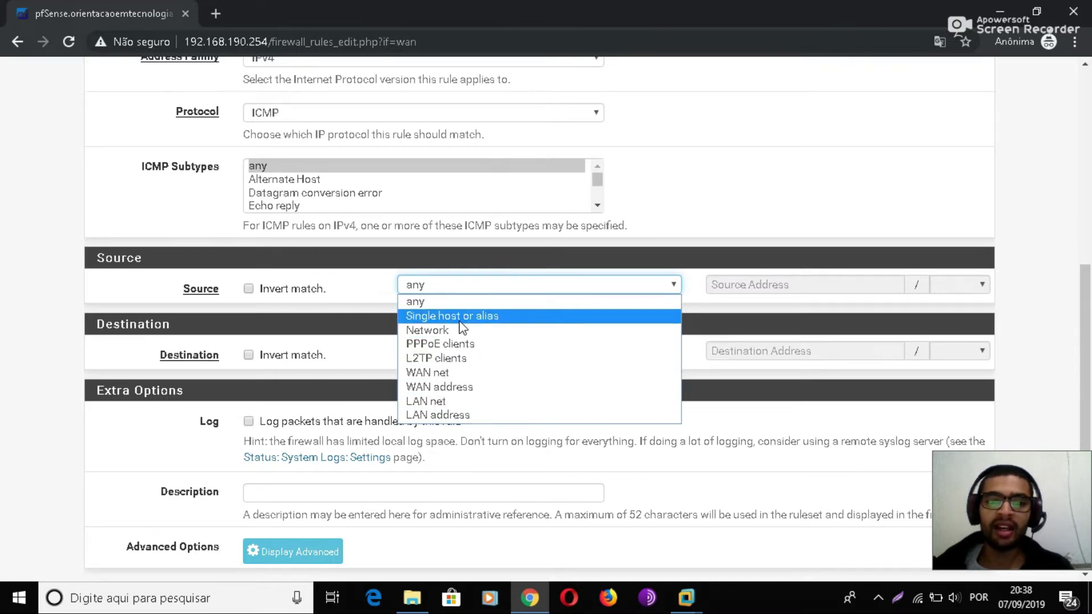
{"action": "left_click", "coordinate": [489, 317]}
{"action": "left_click", "coordinate": [732, 281]}
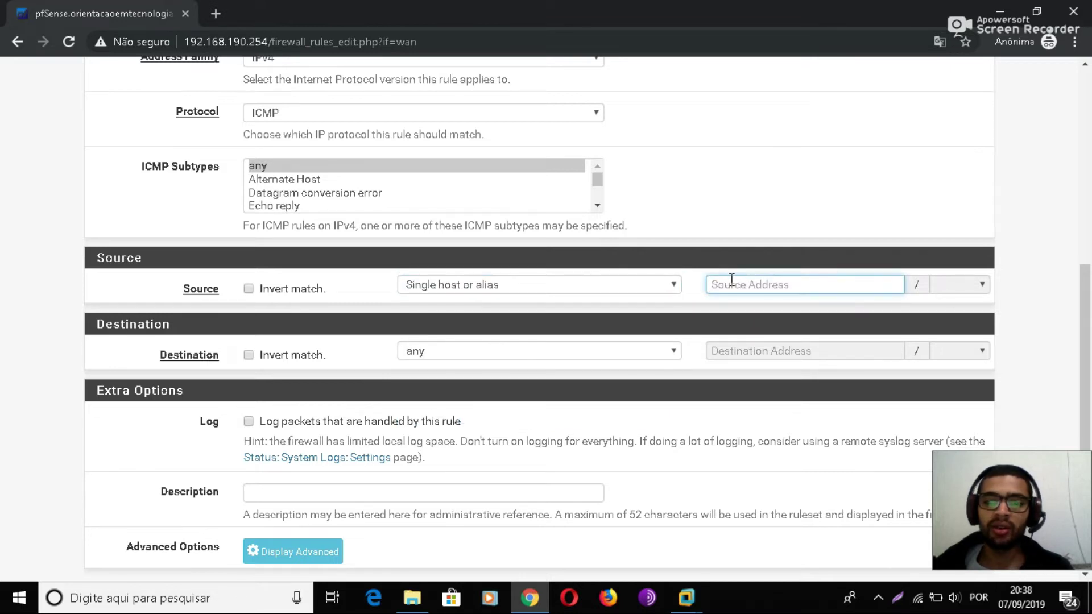
{"action": "type", "text": "w"}
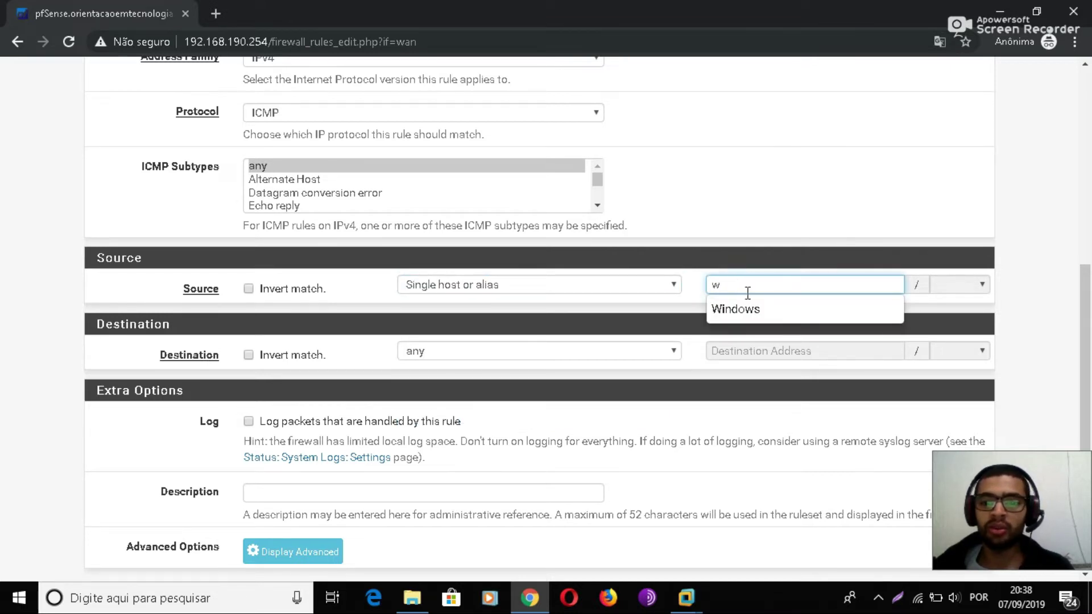
{"action": "left_click", "coordinate": [737, 310]}
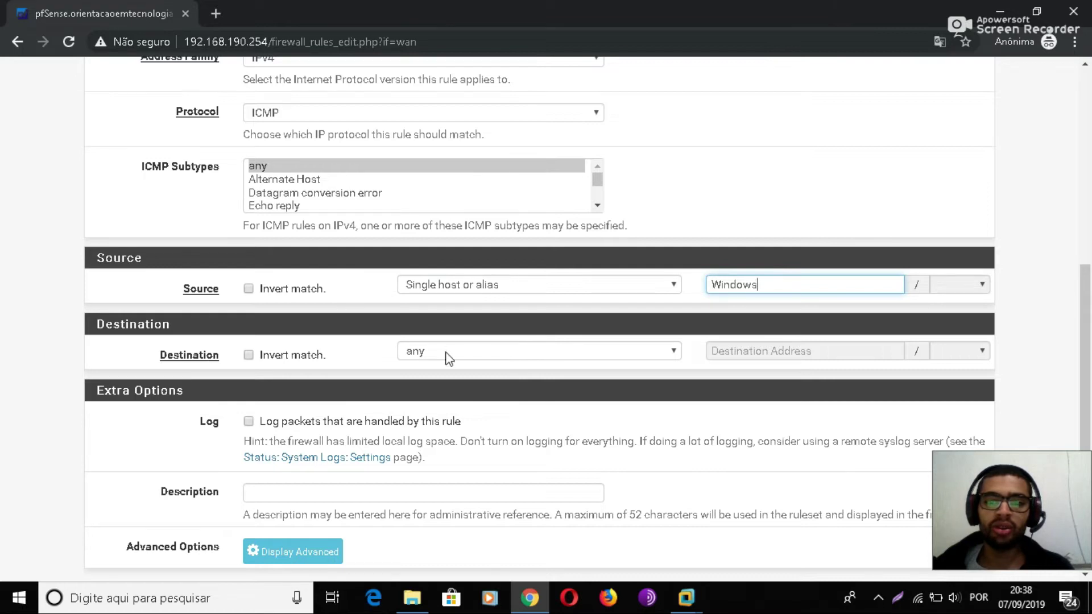
- Enable packet logging for the rule, enter the description ICMP and save it
{"action": "left_click", "coordinate": [249, 421]}
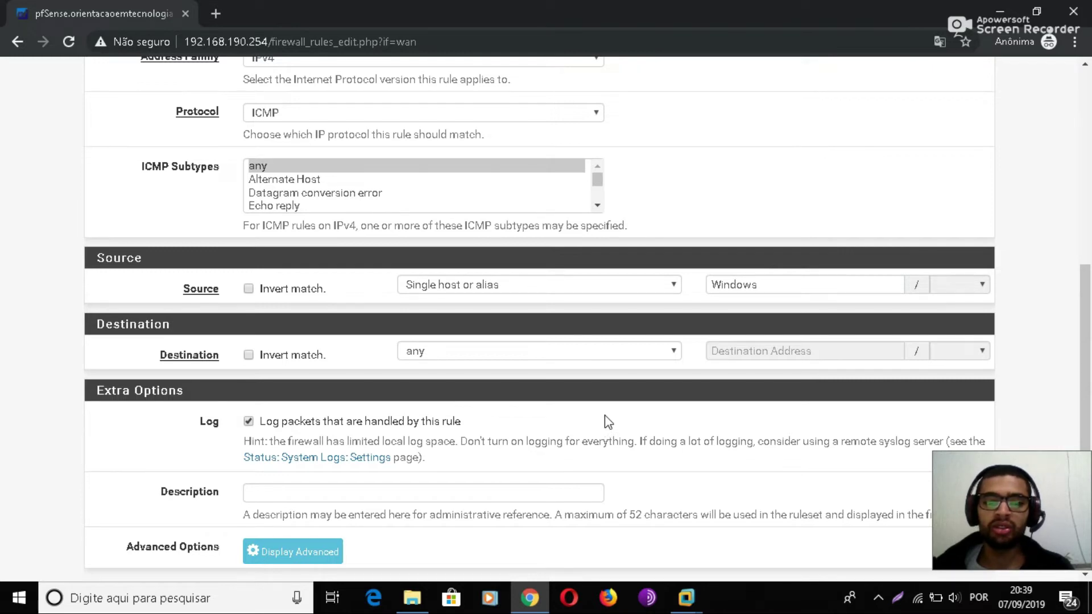
{"action": "scroll", "coordinate": [605, 415], "scroll_direction": "down", "scroll_amount": 2}
{"action": "left_click", "coordinate": [394, 420]}
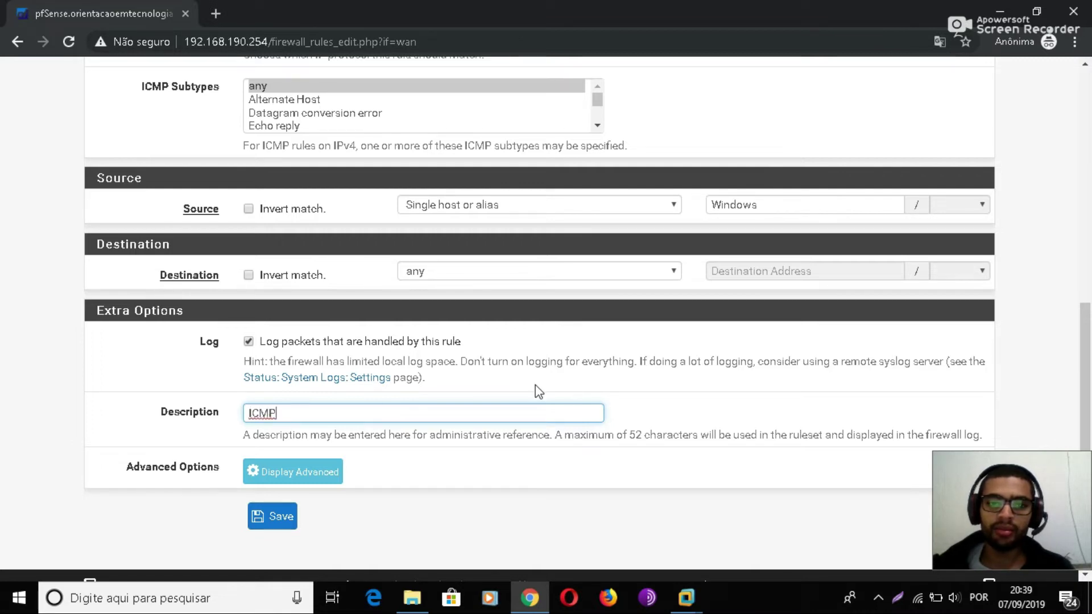
{"action": "left_click", "coordinate": [270, 521]}
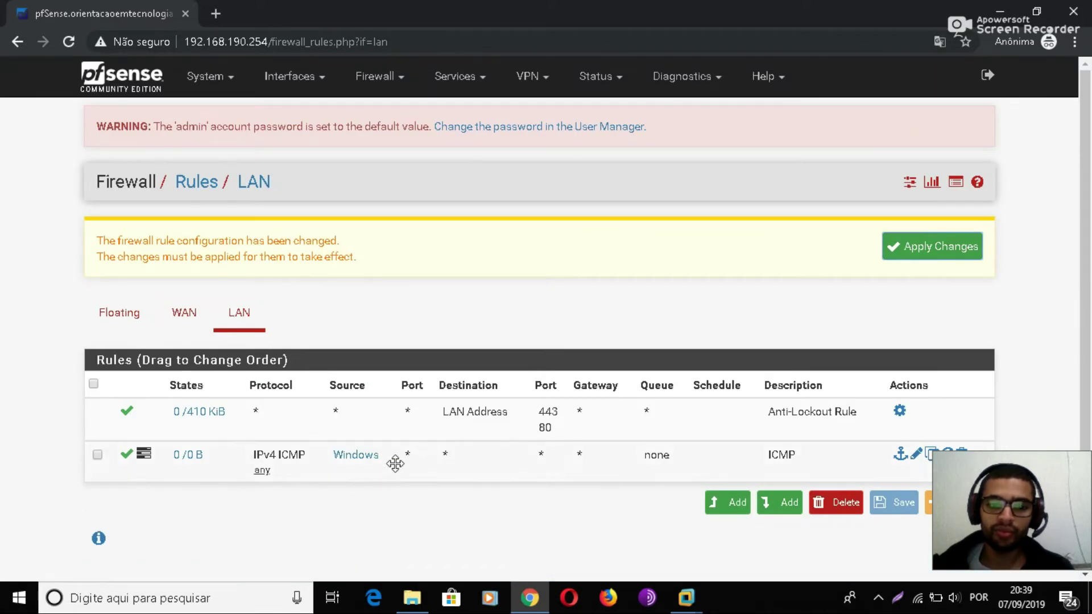
- Add a new rule at the end of the LAN list, keeping the protocol TCP
{"action": "mouse_move", "coordinate": [367, 462]}
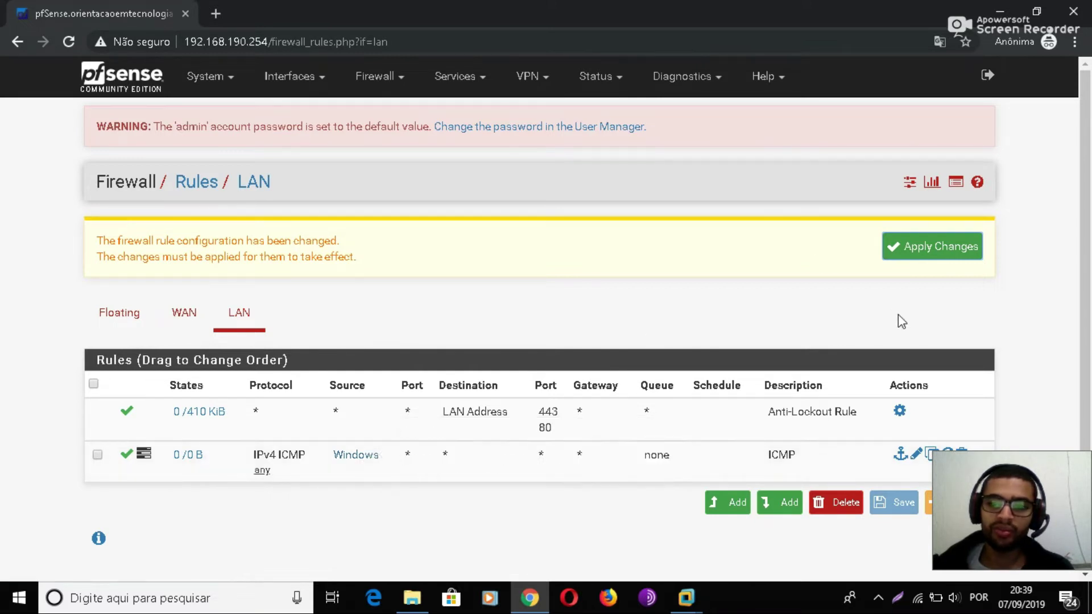
{"action": "scroll", "coordinate": [910, 367], "scroll_direction": "down", "scroll_amount": 1}
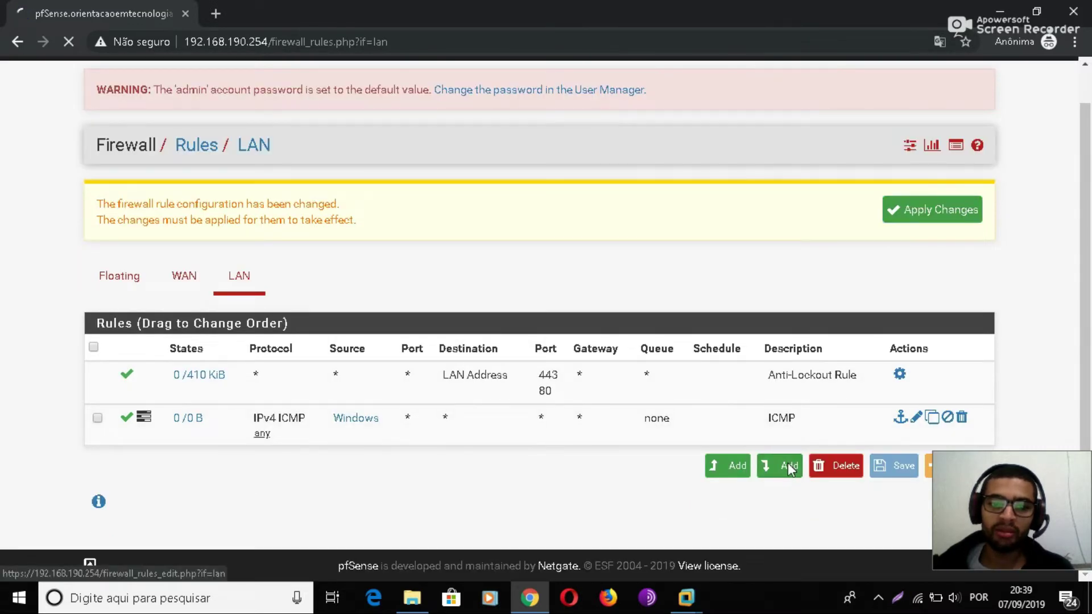
{"action": "left_click", "coordinate": [786, 465]}
{"action": "scroll", "coordinate": [534, 370], "scroll_direction": "down", "scroll_amount": 1}
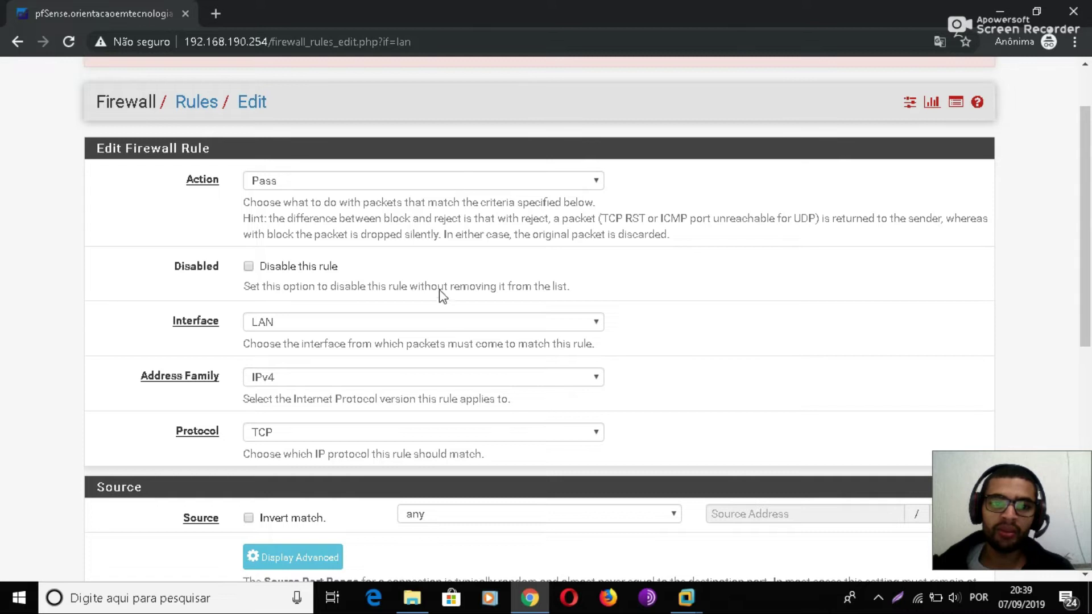
{"action": "left_click", "coordinate": [383, 434]}
{"action": "left_click", "coordinate": [375, 439]}
{"action": "scroll", "coordinate": [626, 362], "scroll_direction": "down", "scroll_amount": 2}
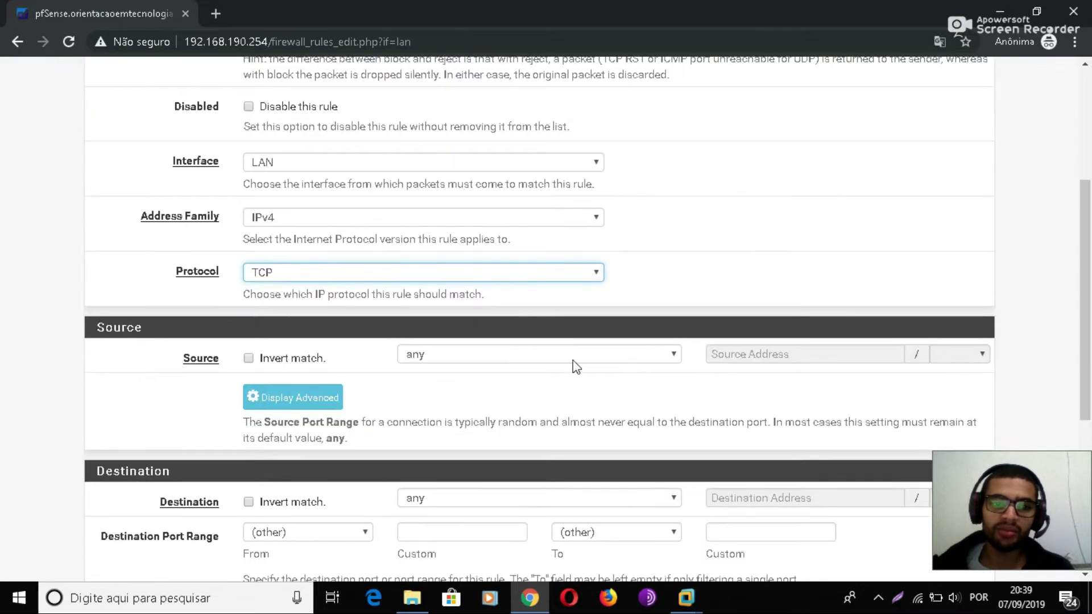
- Set the TCP rule's source to a single host or alias, using the Windows alias
{"action": "left_click", "coordinate": [467, 363]}
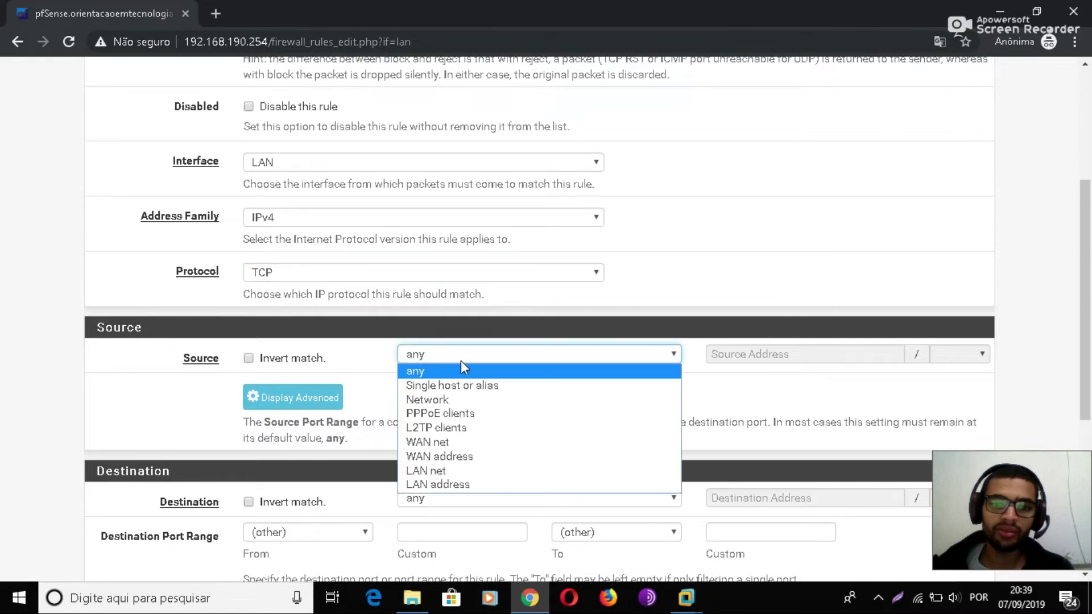
{"action": "left_click", "coordinate": [452, 387]}
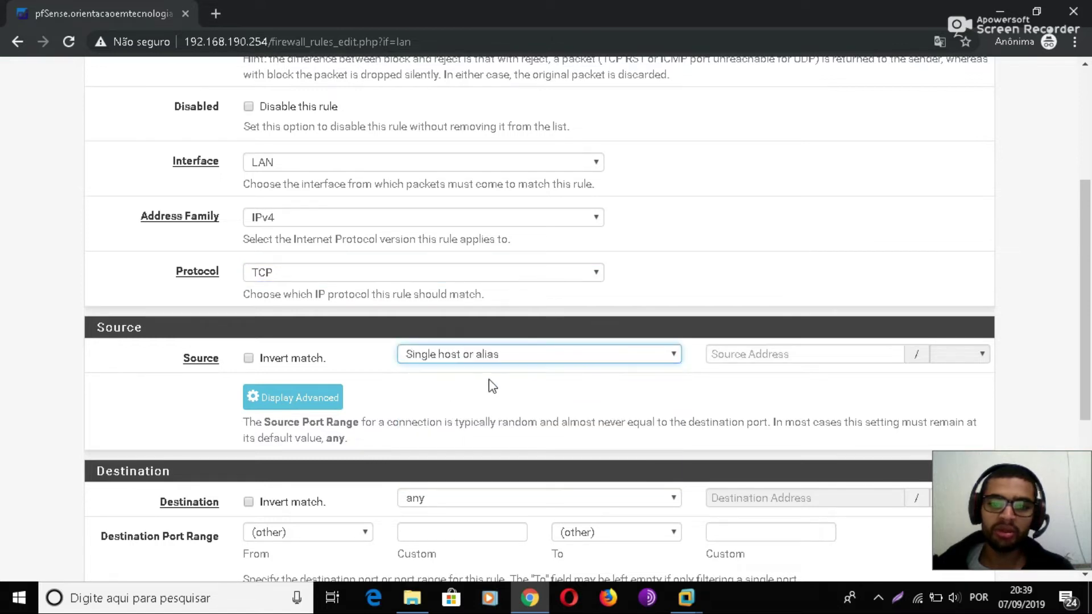
{"action": "left_click", "coordinate": [734, 355]}
{"action": "type", "text": "W"}
{"action": "left_click", "coordinate": [739, 378]}
- Set the TCP rule's destination port range to DNS (53)
{"action": "scroll", "coordinate": [540, 381], "scroll_direction": "down", "scroll_amount": 1}
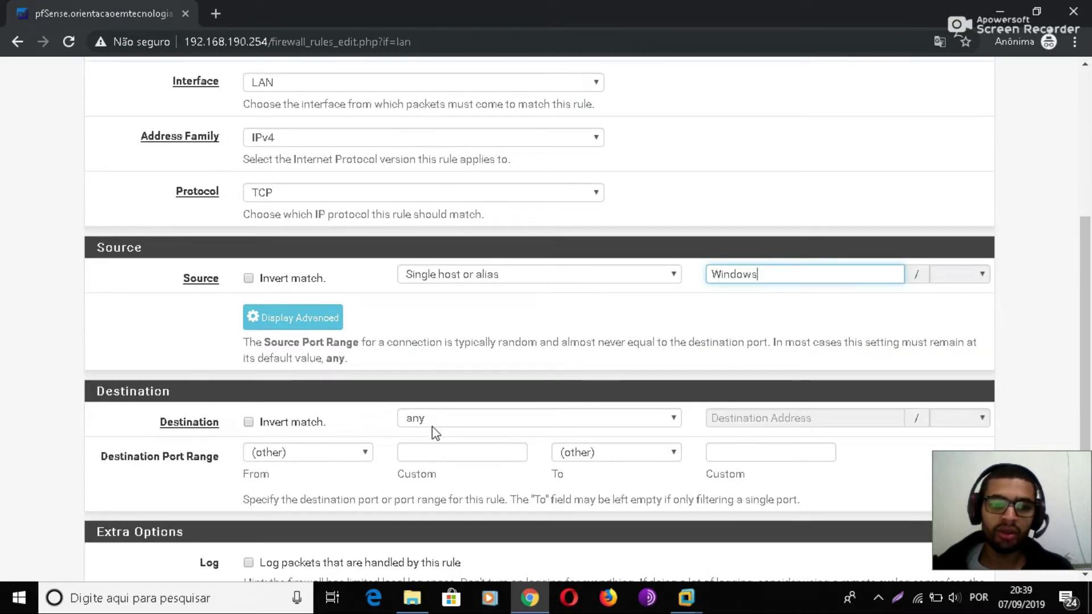
{"action": "left_click", "coordinate": [342, 454]}
{"action": "scroll", "coordinate": [285, 248], "scroll_direction": "down", "scroll_amount": 1}
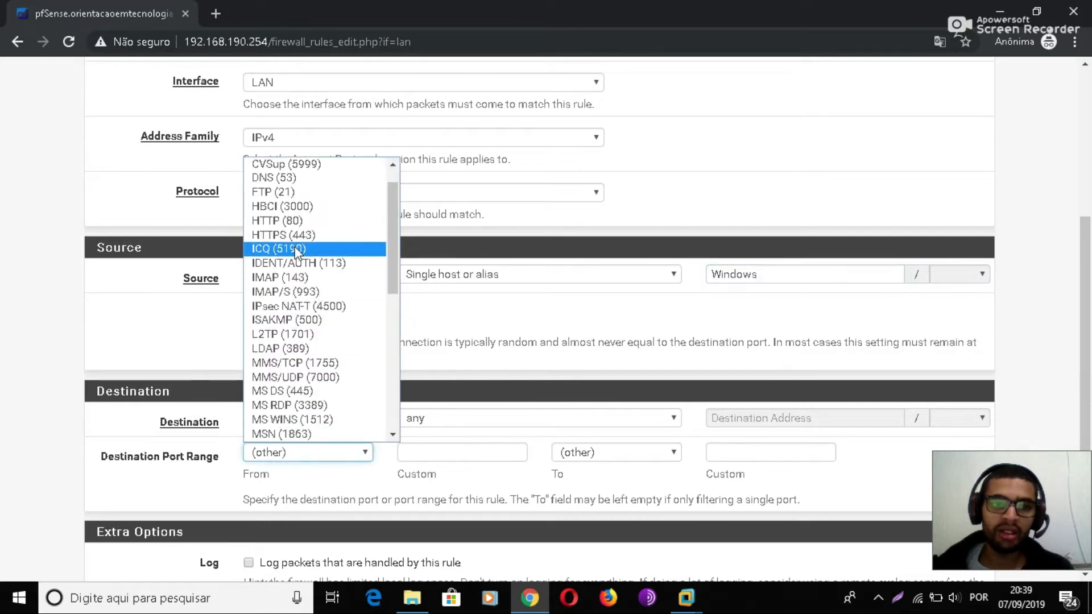
{"action": "left_click", "coordinate": [277, 178]}
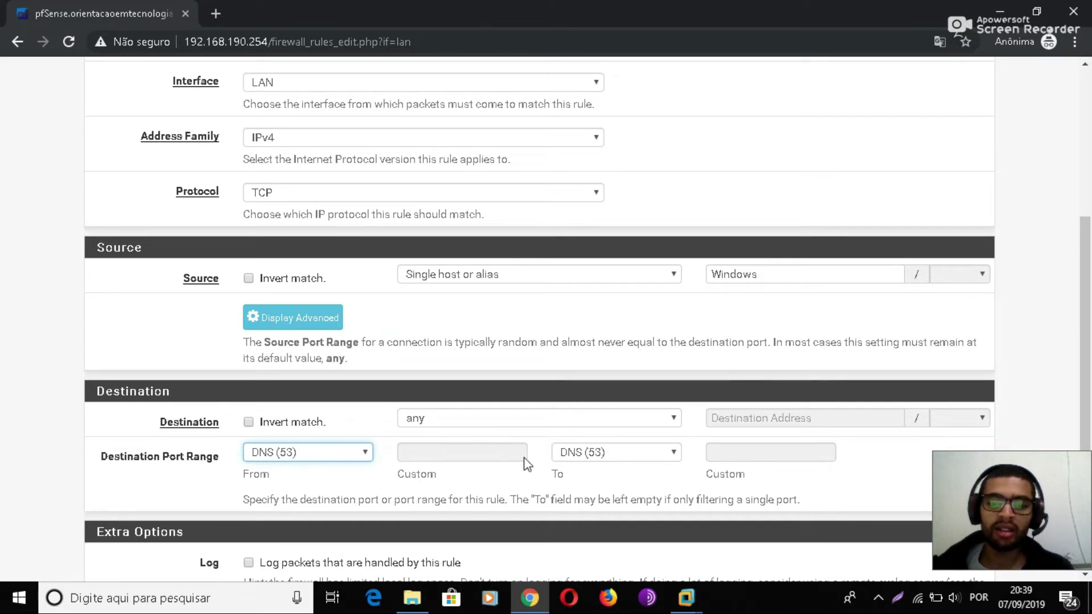
- Enter the description DNS for the port 53 rule and save it
{"action": "scroll", "coordinate": [633, 416], "scroll_direction": "down", "scroll_amount": 4}
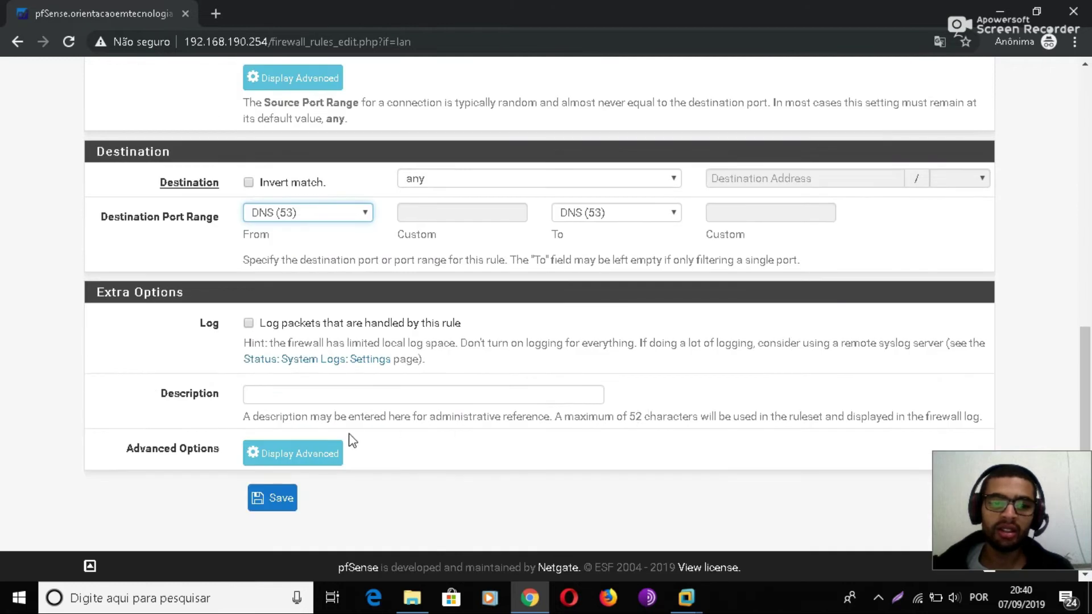
{"action": "left_click", "coordinate": [356, 392]}
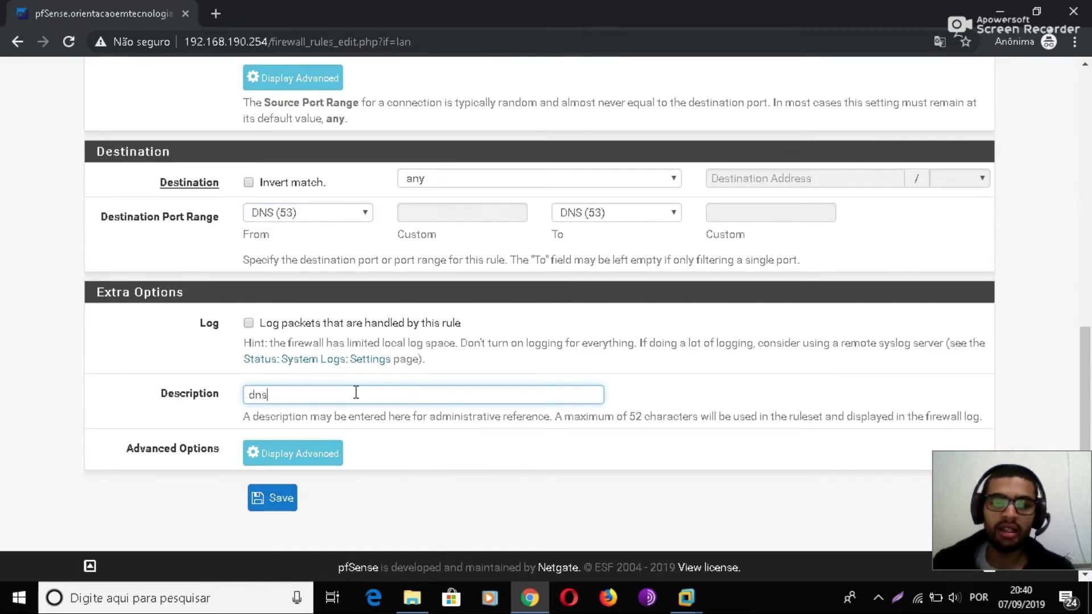
{"action": "key", "text": "BackSpace"}
{"action": "key", "text": "BackSpace"}
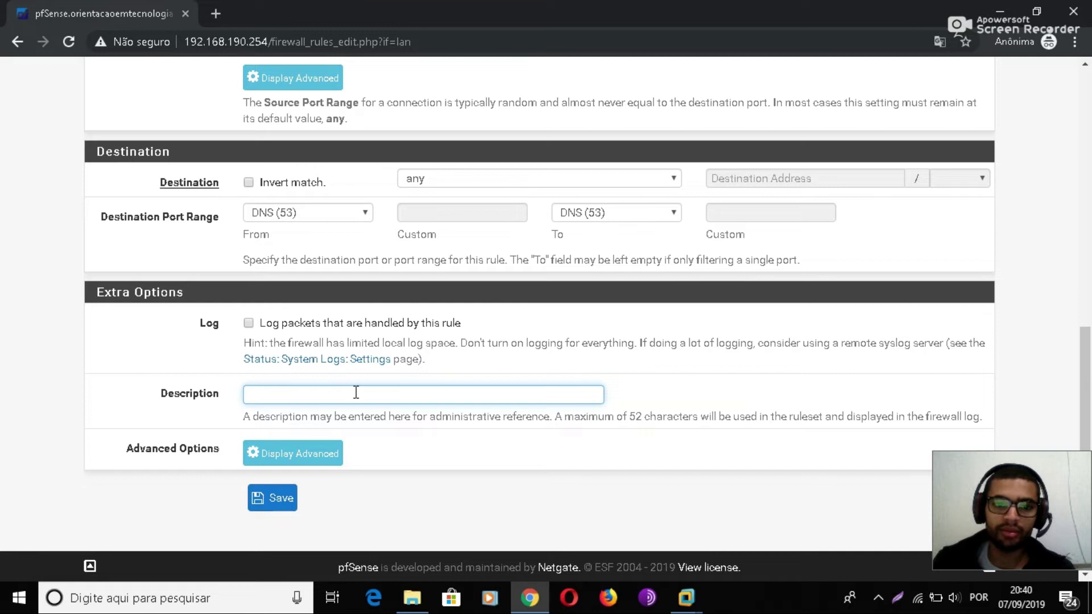
{"action": "left_click", "coordinate": [288, 503]}
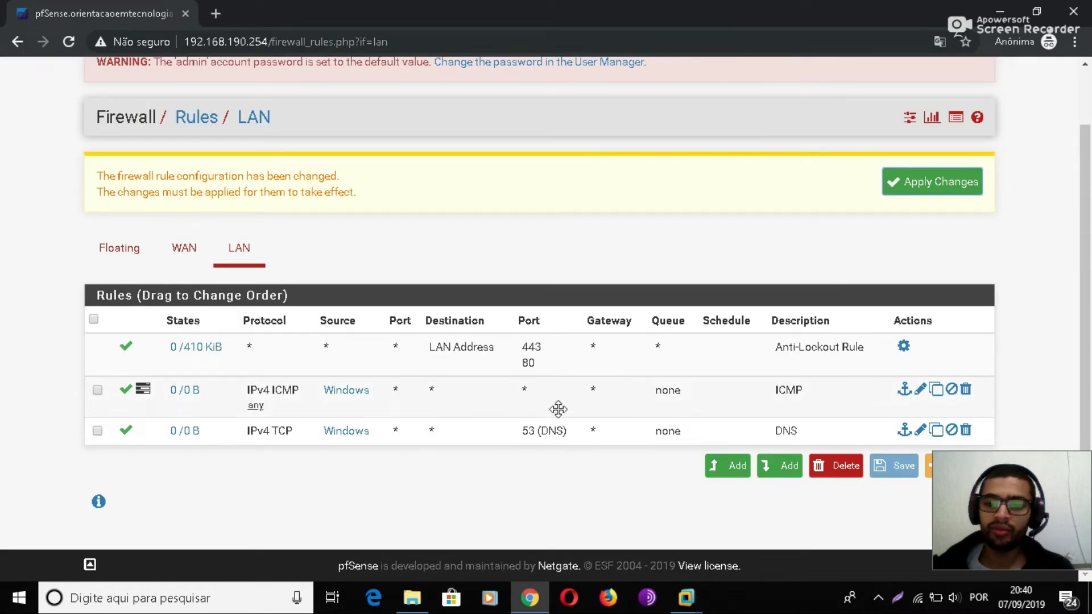
- Add another rule at the end of the LAN list, keeping the address family IPv4 and protocol TCP
{"action": "left_click", "coordinate": [776, 469]}
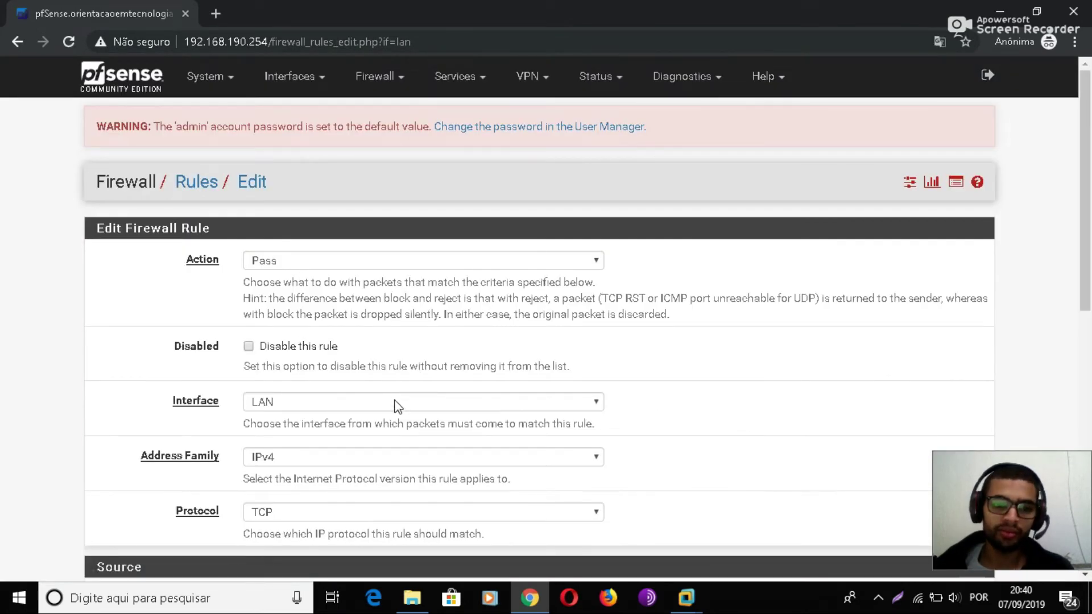
{"action": "scroll", "coordinate": [398, 406], "scroll_direction": "down", "scroll_amount": 1}
{"action": "left_click", "coordinate": [373, 378]}
{"action": "left_click", "coordinate": [375, 381]}
{"action": "left_click", "coordinate": [372, 435]}
{"action": "left_click", "coordinate": [370, 442]}
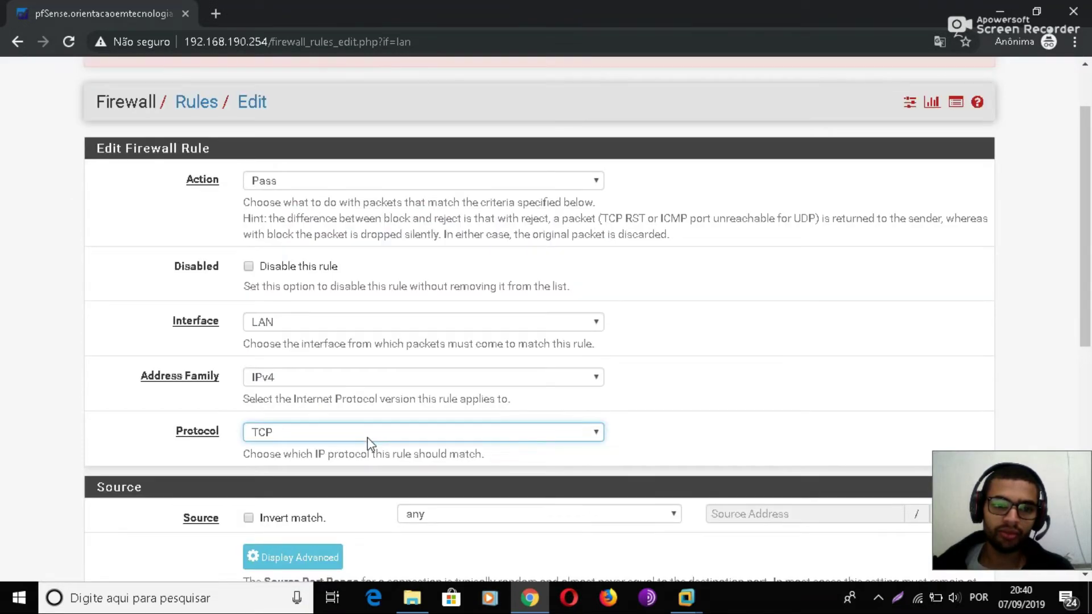
{"action": "scroll", "coordinate": [625, 369], "scroll_direction": "down", "scroll_amount": 3}
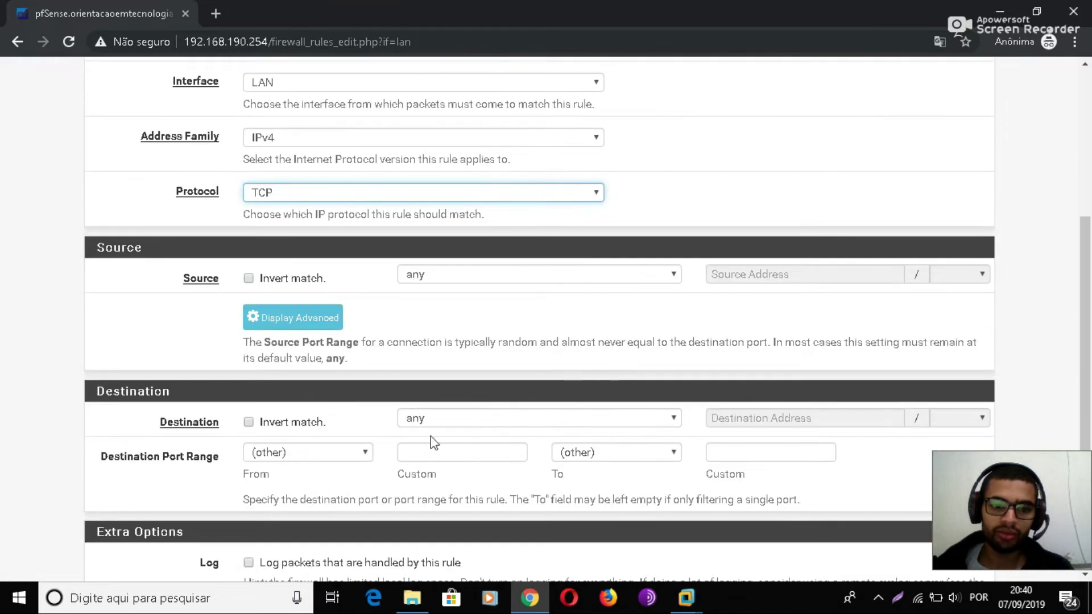
{"action": "left_click", "coordinate": [479, 418]}
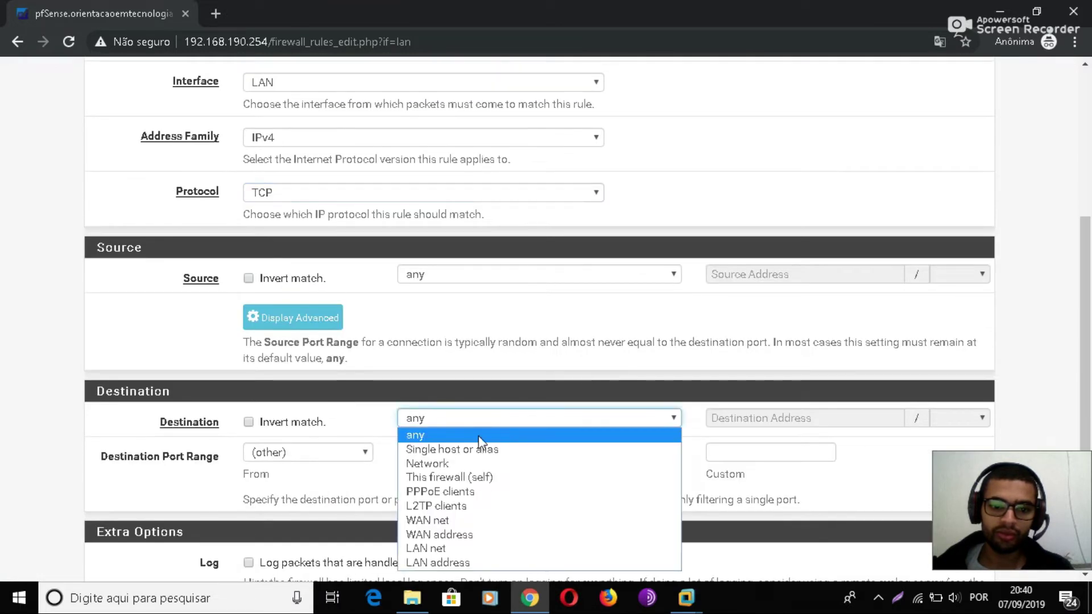
{"action": "left_click", "coordinate": [636, 344]}
{"action": "scroll", "coordinate": [702, 285], "scroll_direction": "up", "scroll_amount": 5}
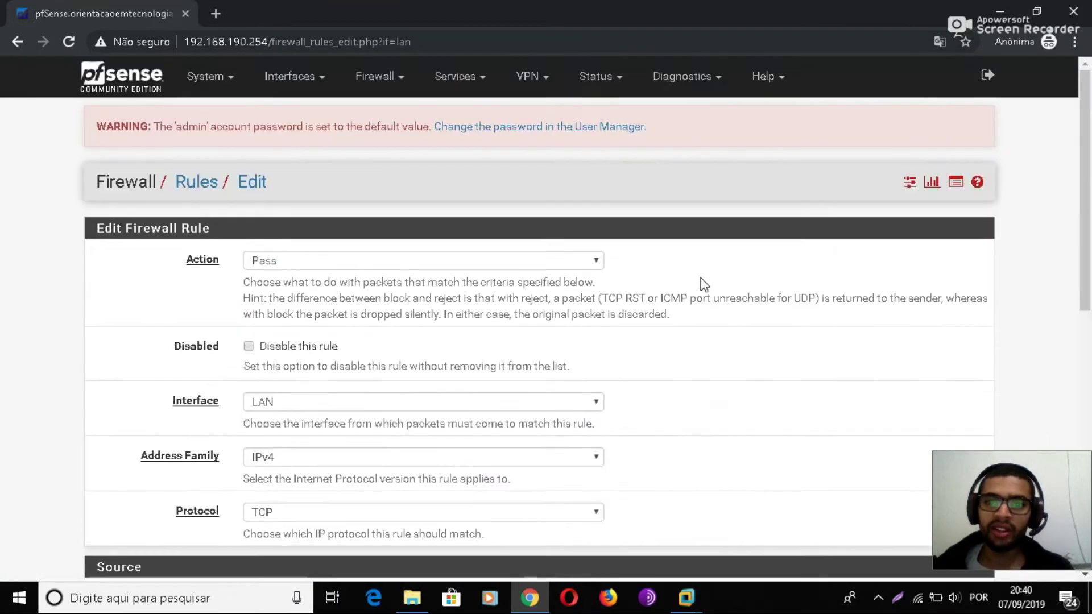
- Return to the LAN firewall rules without saving the new rule and duplicate the DNS rule
{"action": "left_click", "coordinate": [407, 92]}
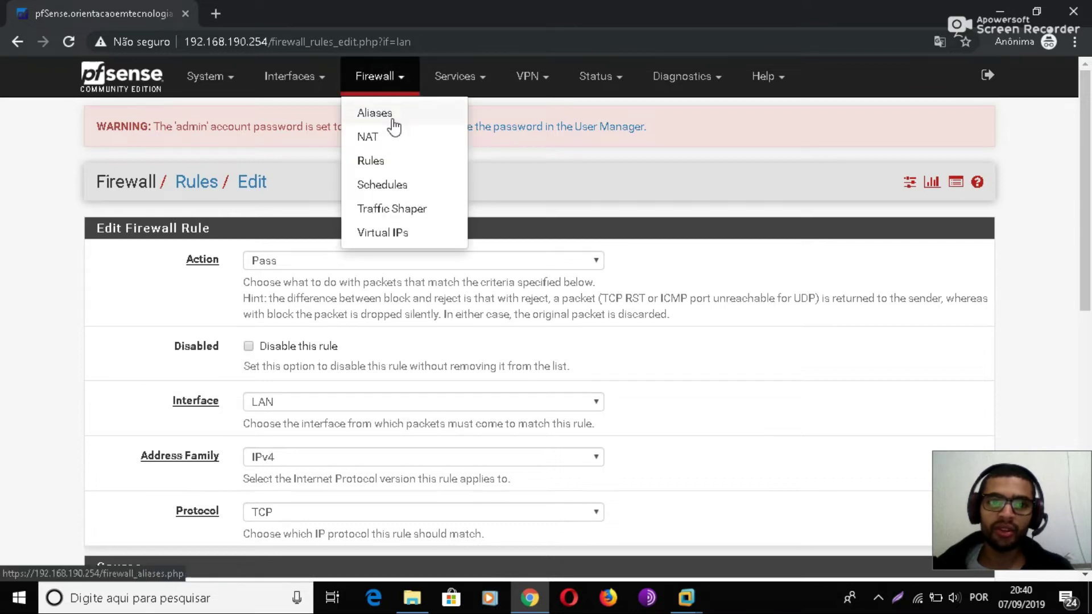
{"action": "left_click", "coordinate": [376, 165]}
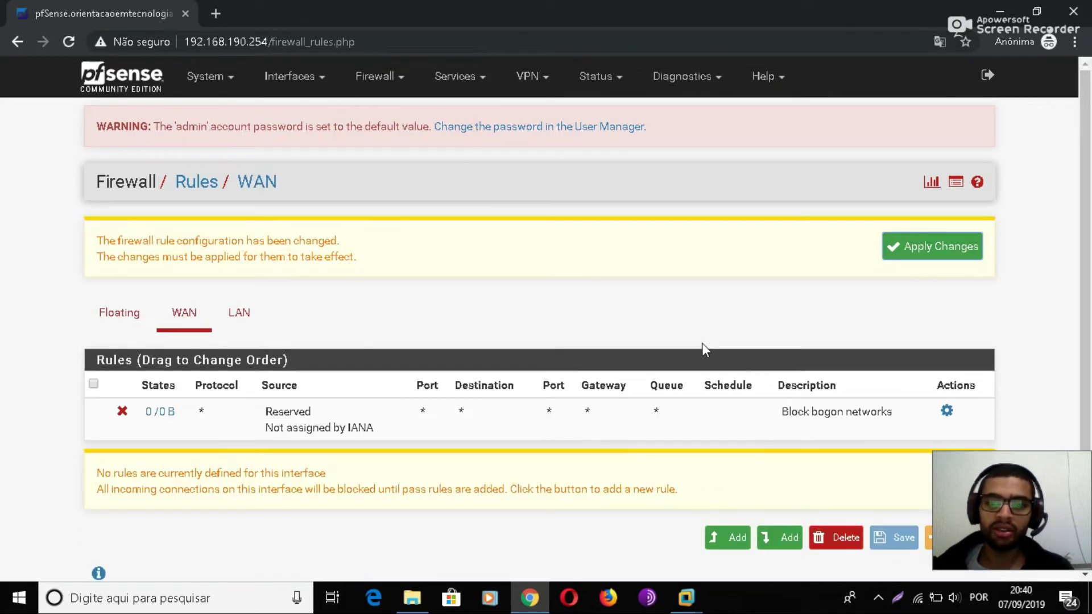
{"action": "left_click", "coordinate": [239, 312]}
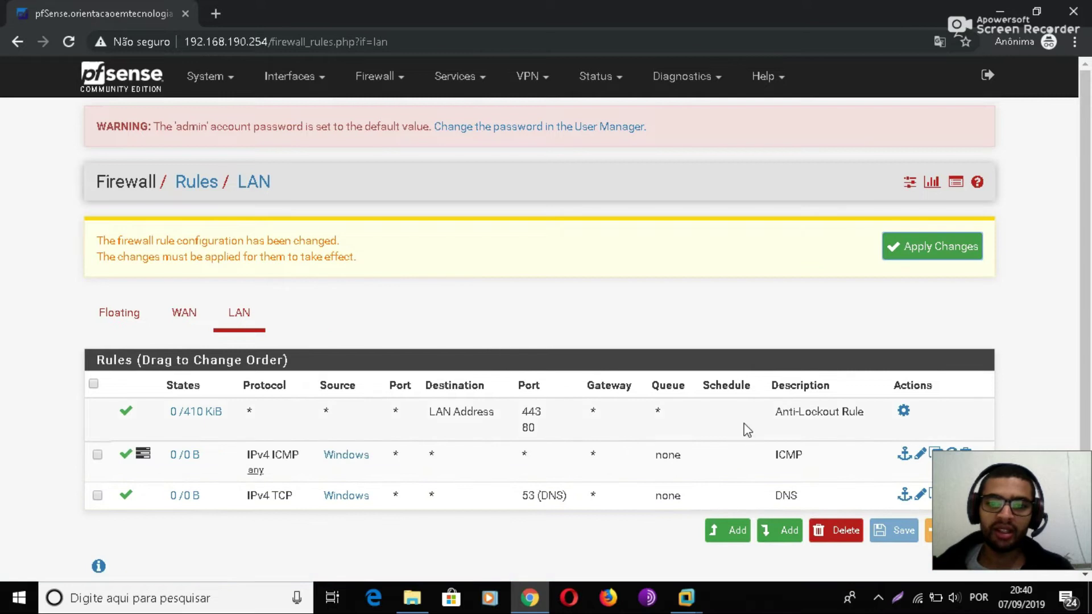
{"action": "scroll", "coordinate": [725, 436], "scroll_direction": "down", "scroll_amount": 1}
{"action": "left_click", "coordinate": [935, 432]}
- Set the duplicated rule's destination port range to HTTPS (443), keeping TCP and the Windows alias as source
{"action": "scroll", "coordinate": [351, 385], "scroll_direction": "down", "scroll_amount": 3}
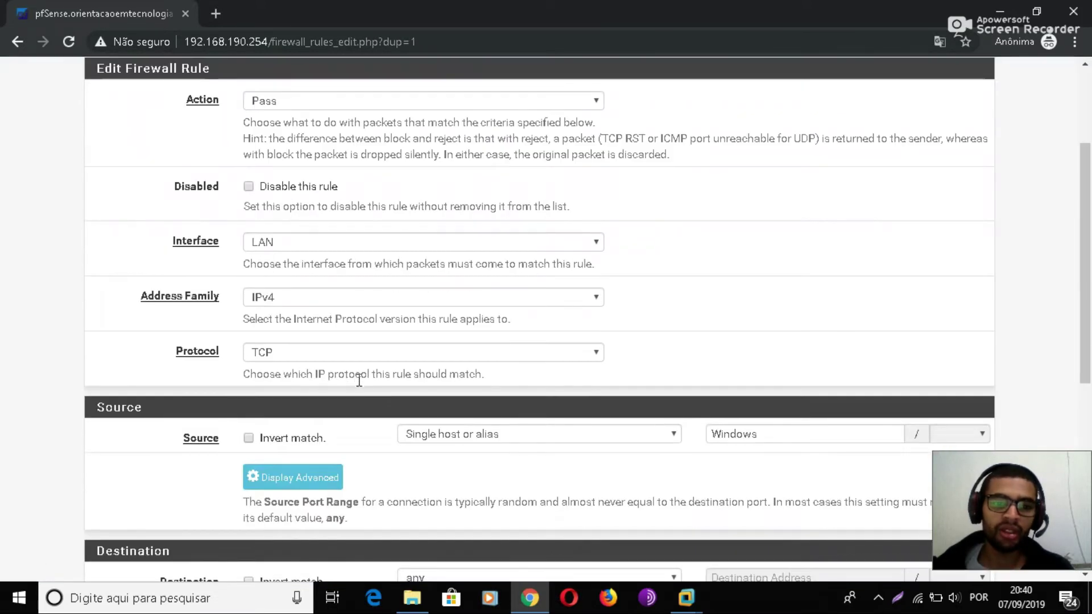
{"action": "scroll", "coordinate": [363, 381], "scroll_direction": "down", "scroll_amount": 5}
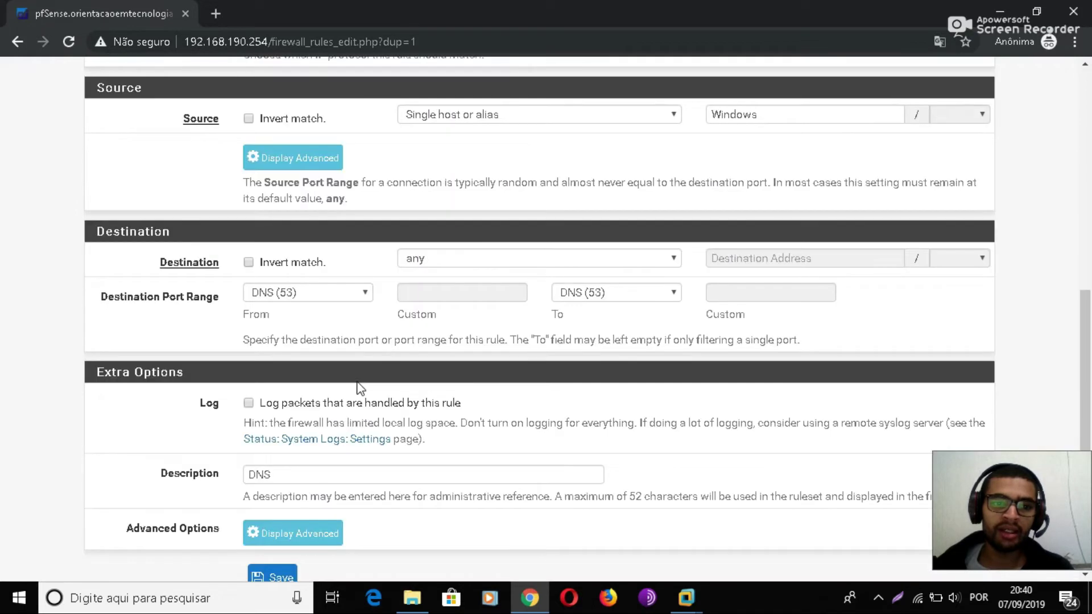
{"action": "left_click", "coordinate": [326, 296]}
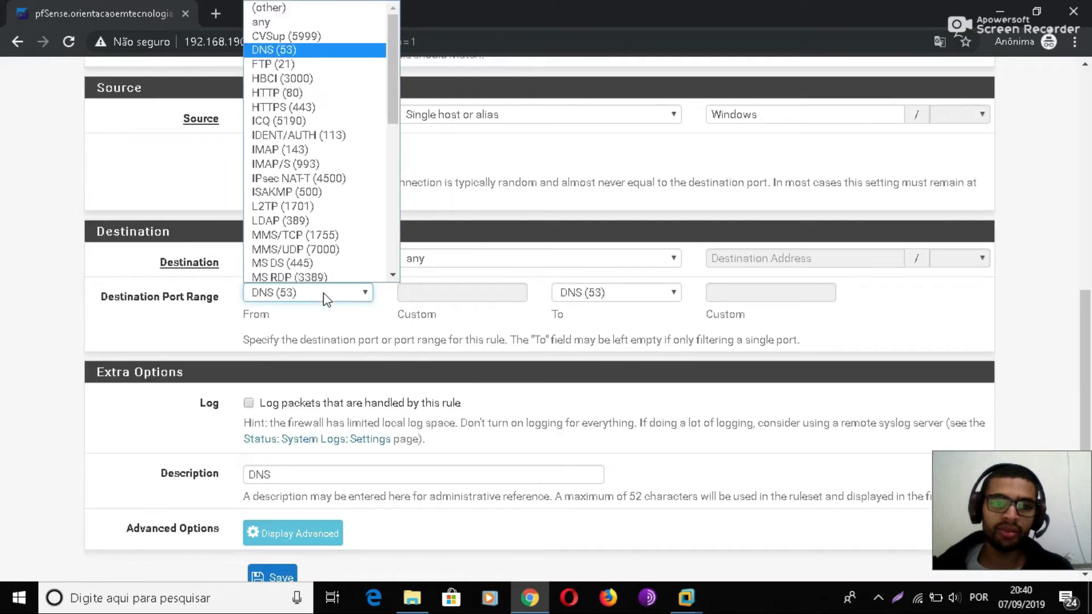
{"action": "left_click", "coordinate": [292, 108]}
- Change the HTTPS rule's description to https, review its settings and save it
{"action": "double_click", "coordinate": [350, 472]}
{"action": "type", "text": "ht"}
{"action": "scroll", "coordinate": [350, 473], "scroll_direction": "down", "scroll_amount": 2}
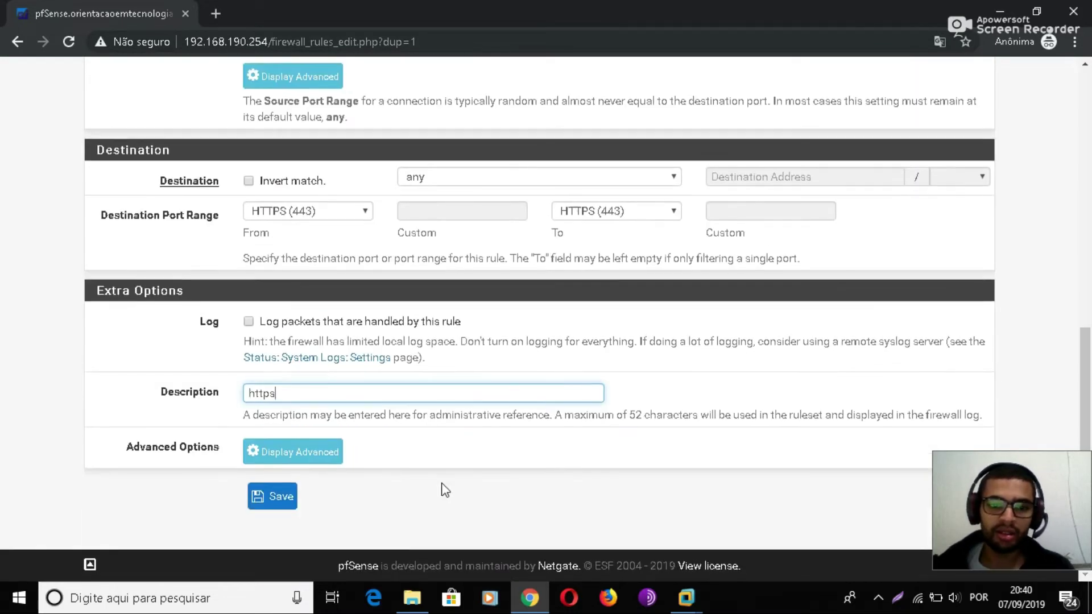
{"action": "scroll", "coordinate": [524, 341], "scroll_direction": "up", "scroll_amount": 4}
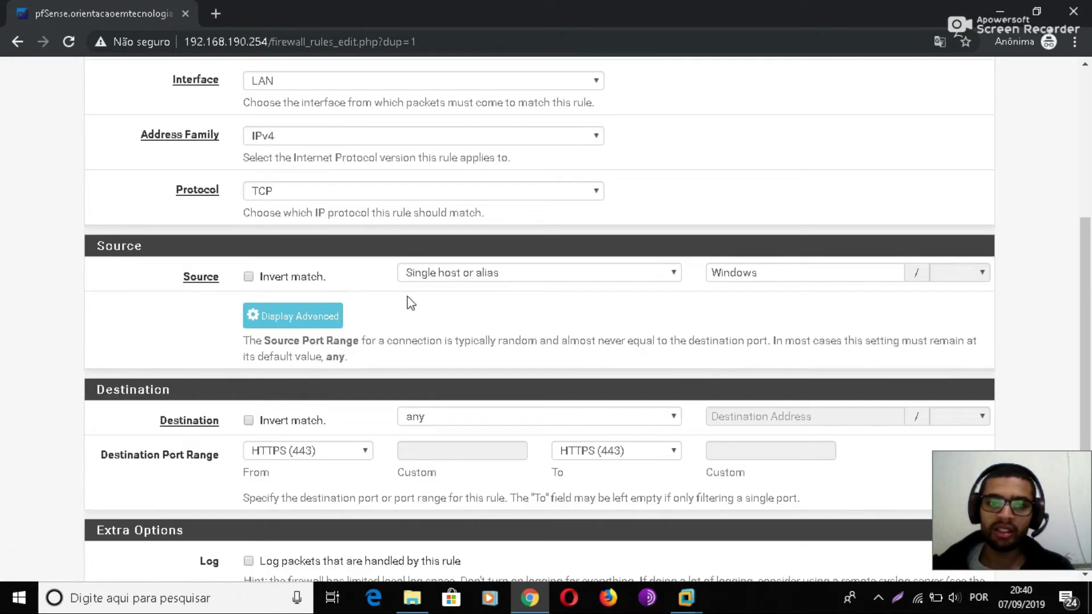
{"action": "scroll", "coordinate": [600, 253], "scroll_direction": "up", "scroll_amount": 7}
{"action": "scroll", "coordinate": [597, 254], "scroll_direction": "down", "scroll_amount": 10}
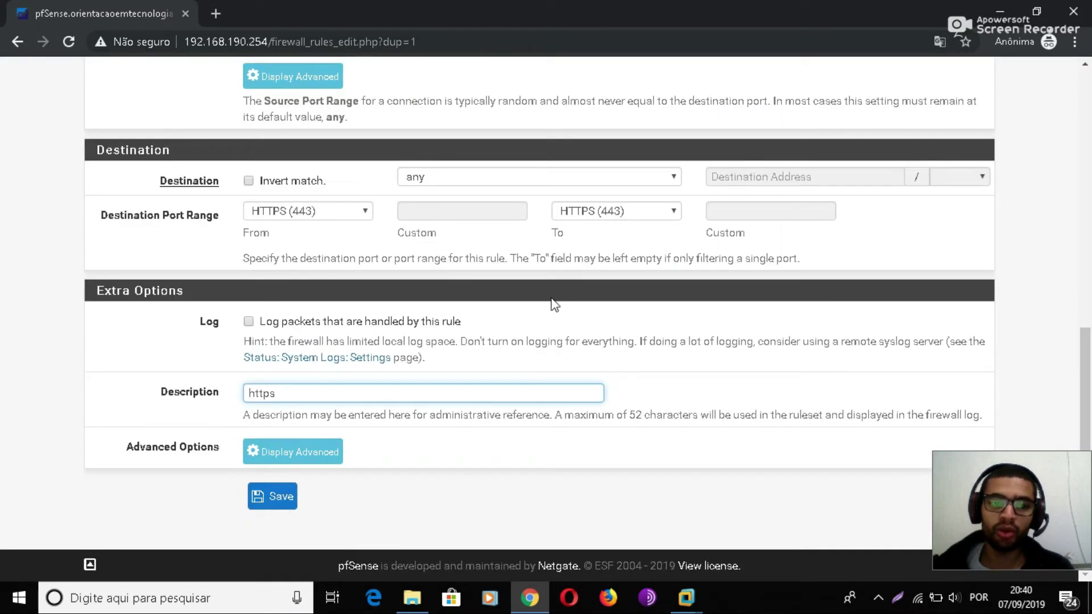
{"action": "left_click", "coordinate": [276, 494]}
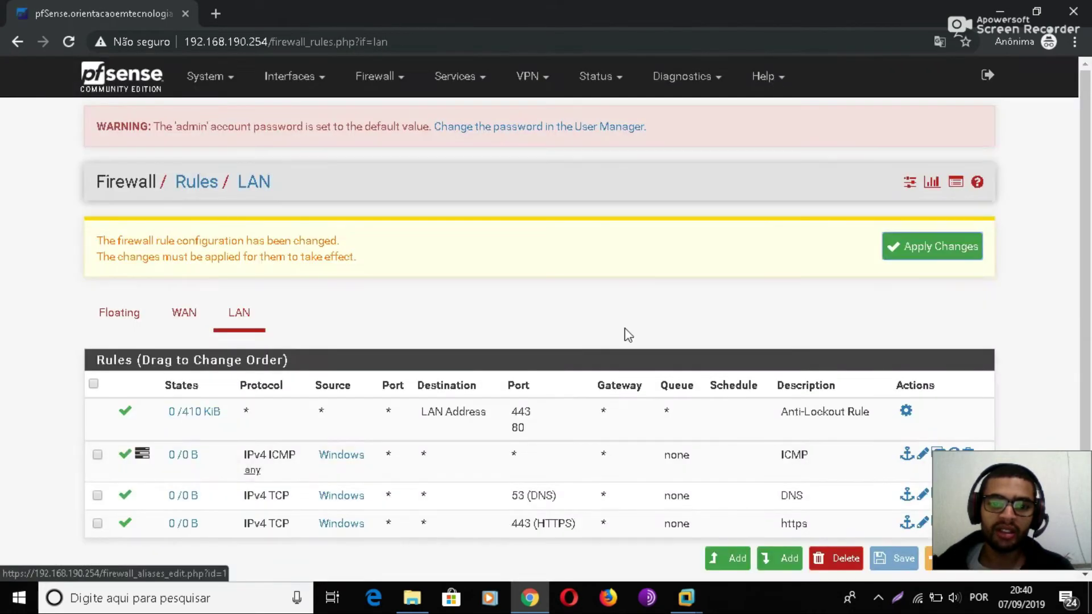
- Duplicate the https rule and set the copy's destination port range to HTTP (80)
{"action": "scroll", "coordinate": [627, 334], "scroll_direction": "down", "scroll_amount": 2}
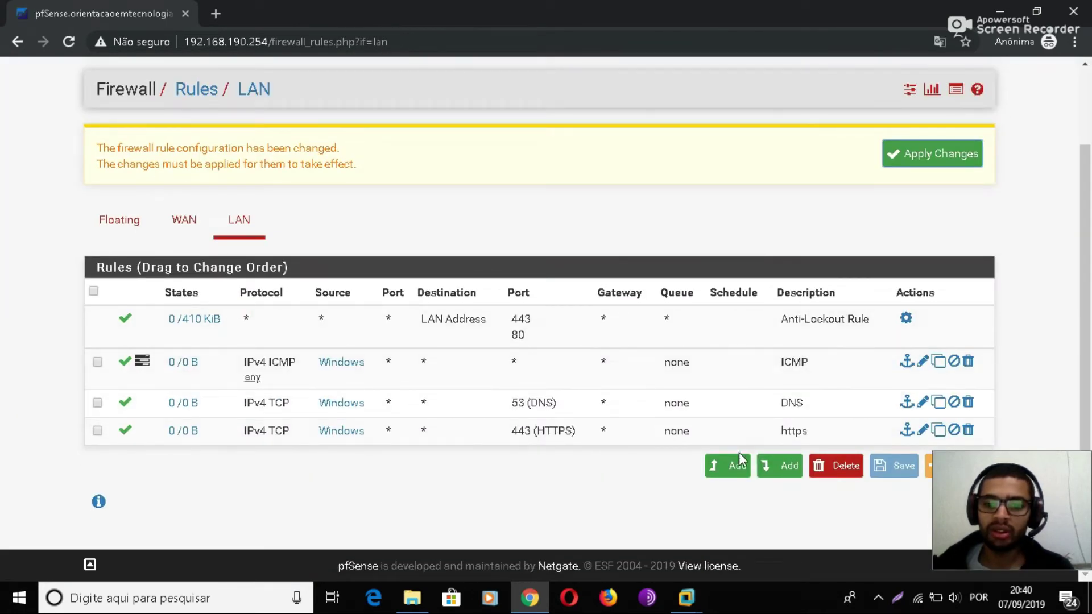
{"action": "left_click", "coordinate": [939, 431]}
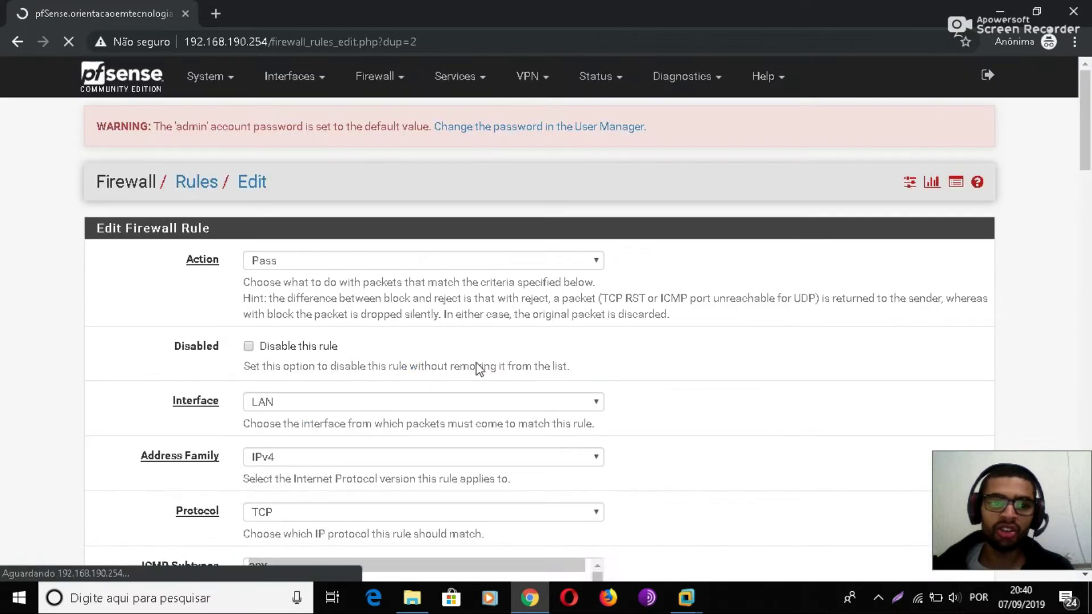
{"action": "scroll", "coordinate": [480, 369], "scroll_direction": "down", "scroll_amount": 7}
{"action": "left_click", "coordinate": [348, 373]}
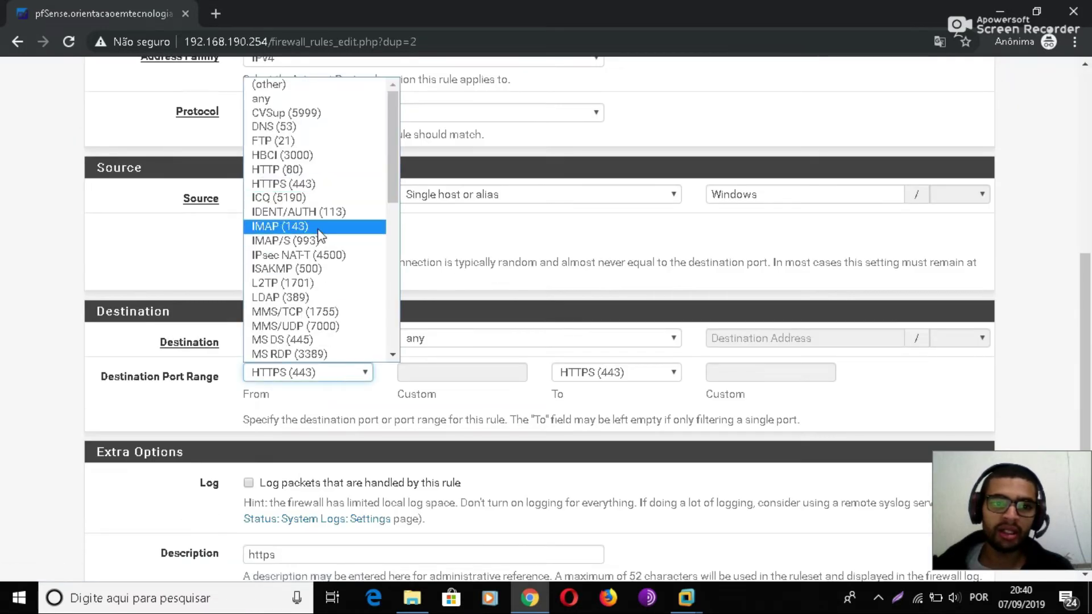
{"action": "left_click", "coordinate": [305, 171]}
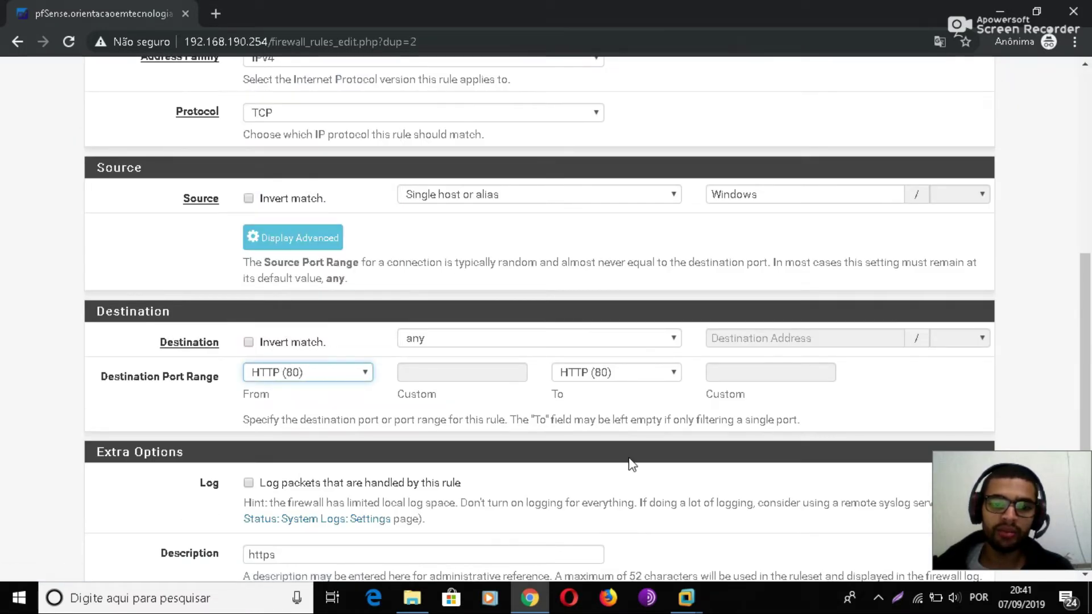
- Enable packet logging for the port 80 rule, change its description to http and save it
{"action": "scroll", "coordinate": [633, 464], "scroll_direction": "down", "scroll_amount": 3}
{"action": "left_click", "coordinate": [257, 323]}
{"action": "left_click", "coordinate": [313, 392]}
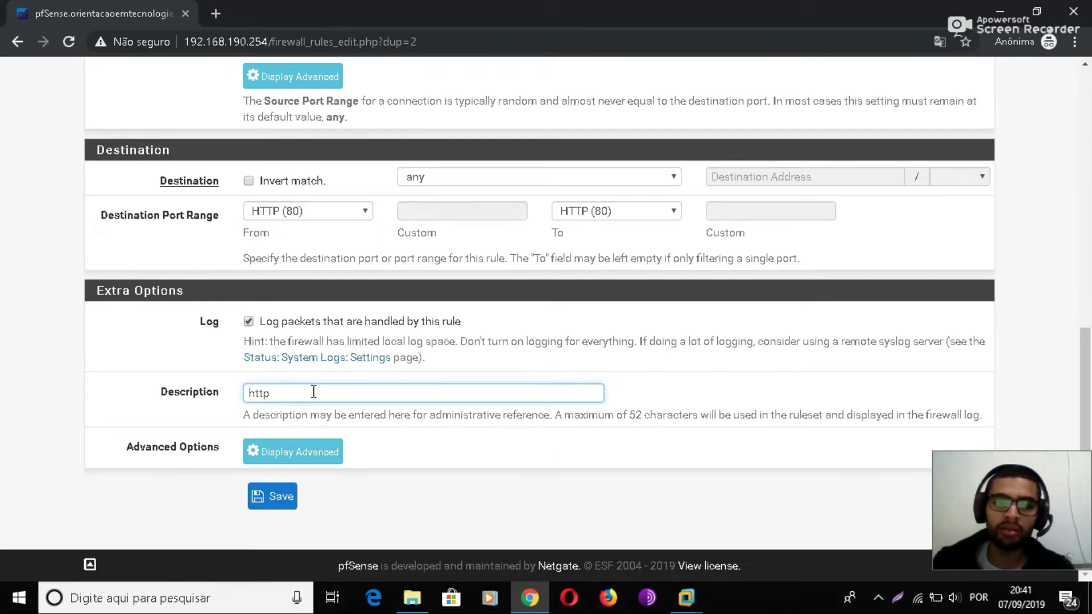
{"action": "left_click", "coordinate": [271, 497]}
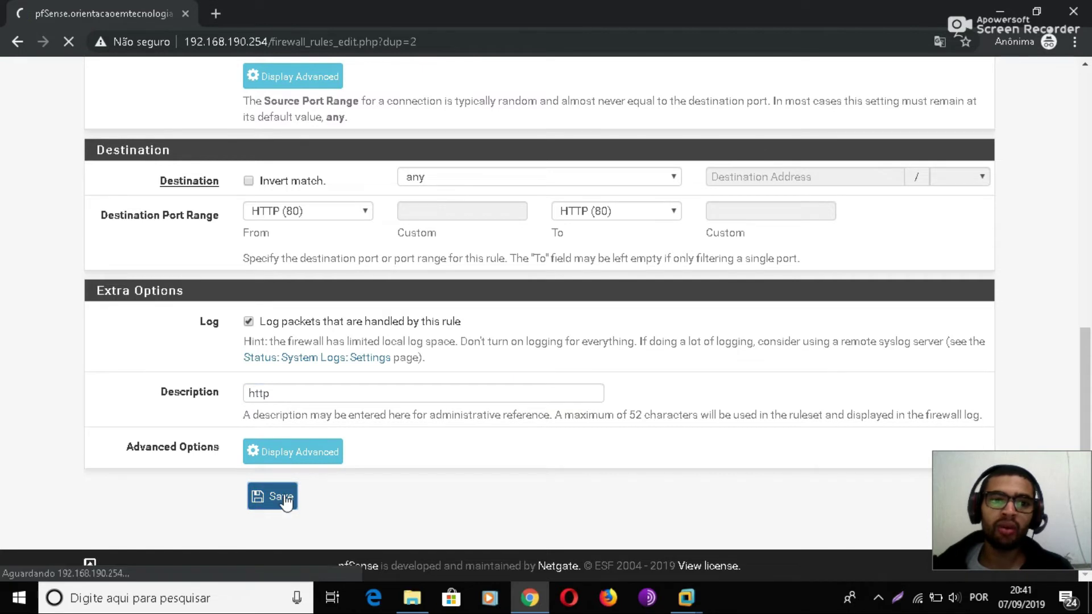
- Open the ICMP rule for editing, check its protocol, source and logging settings, and save it as is
{"action": "scroll", "coordinate": [437, 436], "scroll_direction": "down", "scroll_amount": 2}
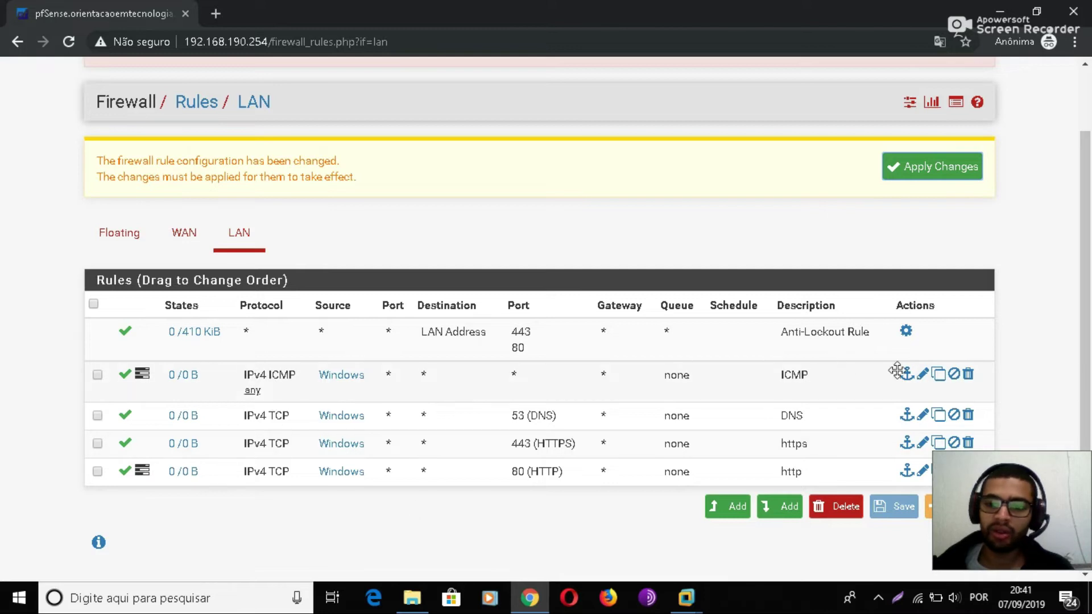
{"action": "left_click", "coordinate": [922, 374]}
{"action": "scroll", "coordinate": [657, 415], "scroll_direction": "down", "scroll_amount": 8}
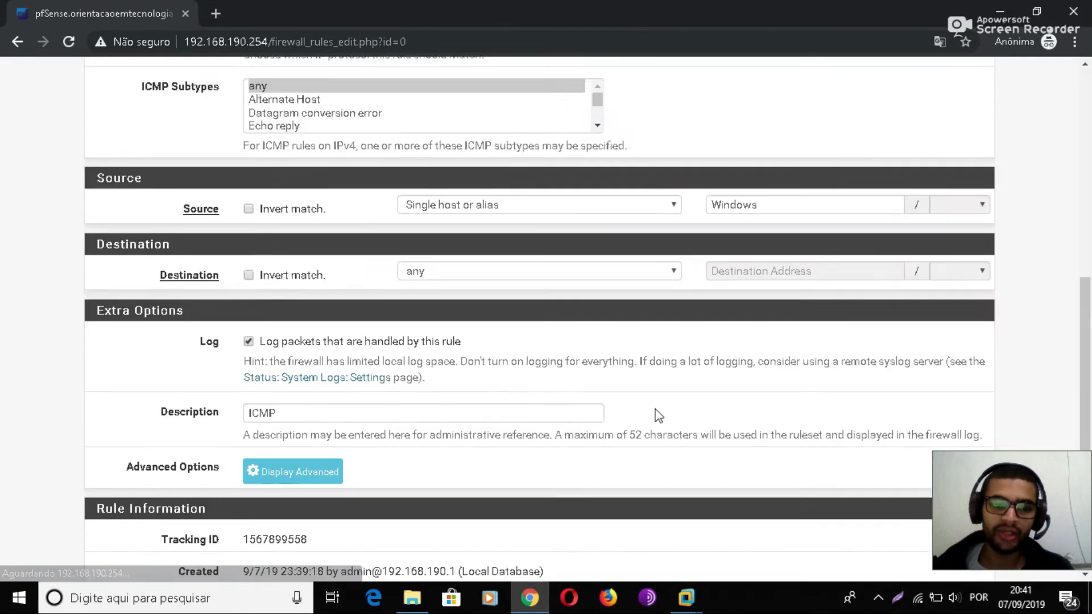
{"action": "scroll", "coordinate": [658, 415], "scroll_direction": "down", "scroll_amount": 3}
{"action": "double_click", "coordinate": [366, 268]}
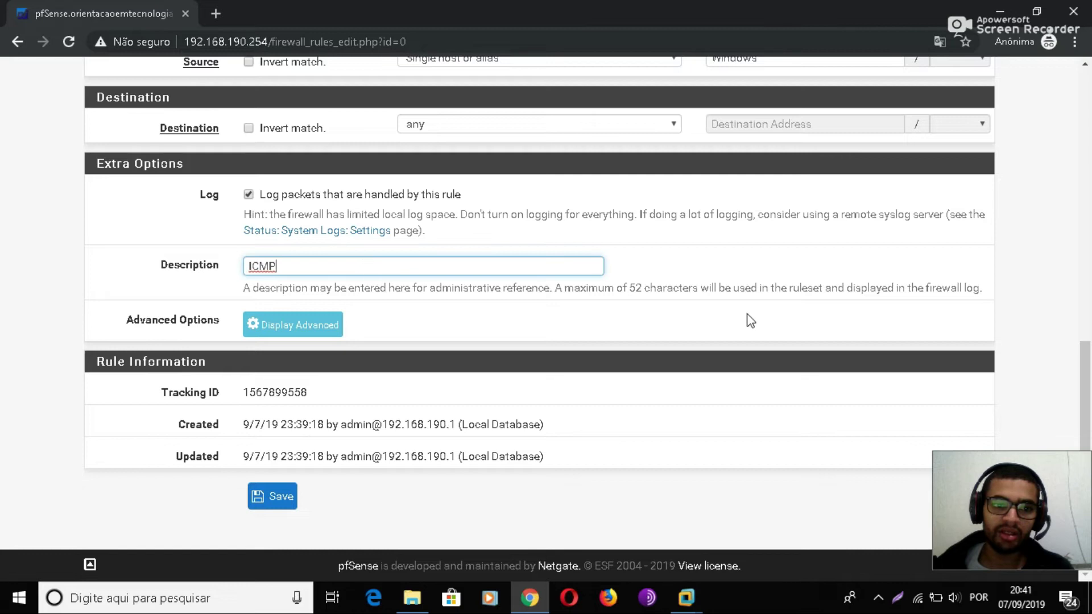
{"action": "scroll", "coordinate": [746, 314], "scroll_direction": "up", "scroll_amount": 15}
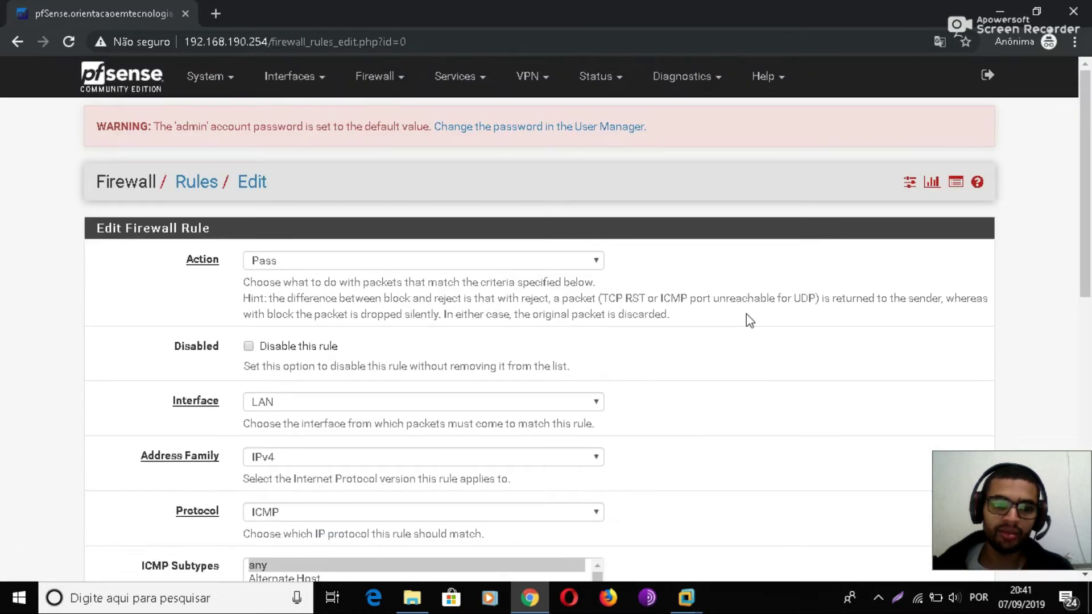
{"action": "scroll", "coordinate": [746, 314], "scroll_direction": "down", "scroll_amount": 11}
{"action": "left_click", "coordinate": [287, 504]}
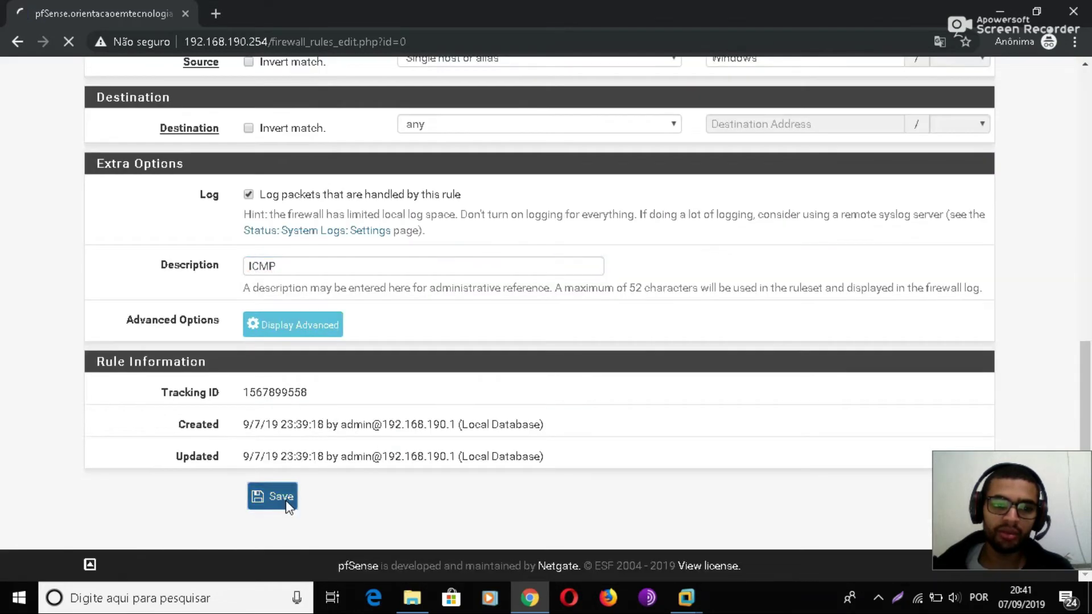
- Apply the pending firewall rule changes and reopen the LAN rules list to check the pass rules
{"action": "scroll", "coordinate": [920, 337], "scroll_direction": "down", "scroll_amount": 3}
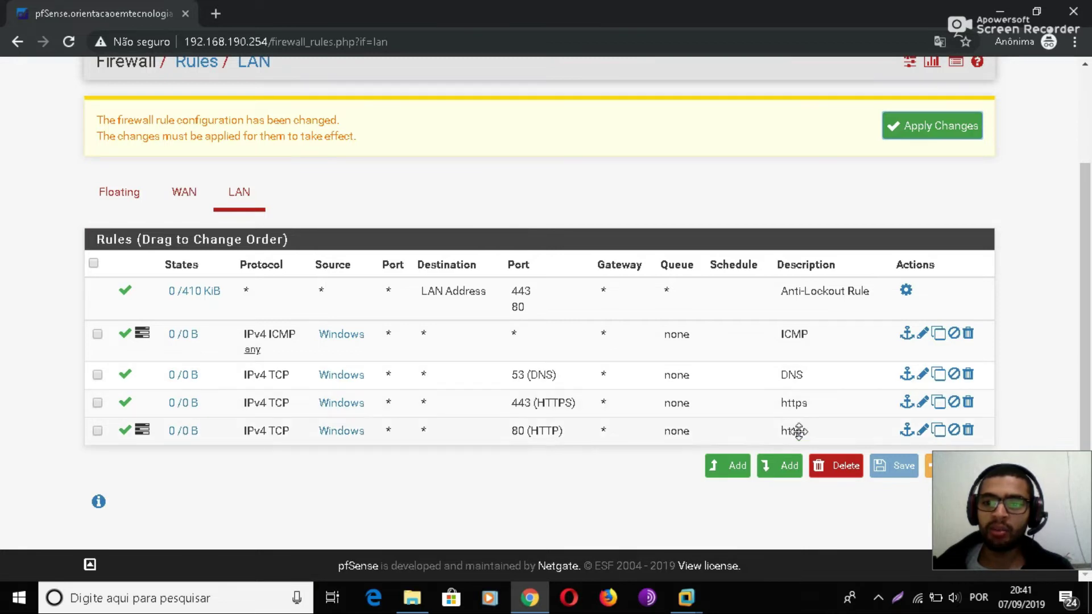
{"action": "left_click", "coordinate": [941, 128]}
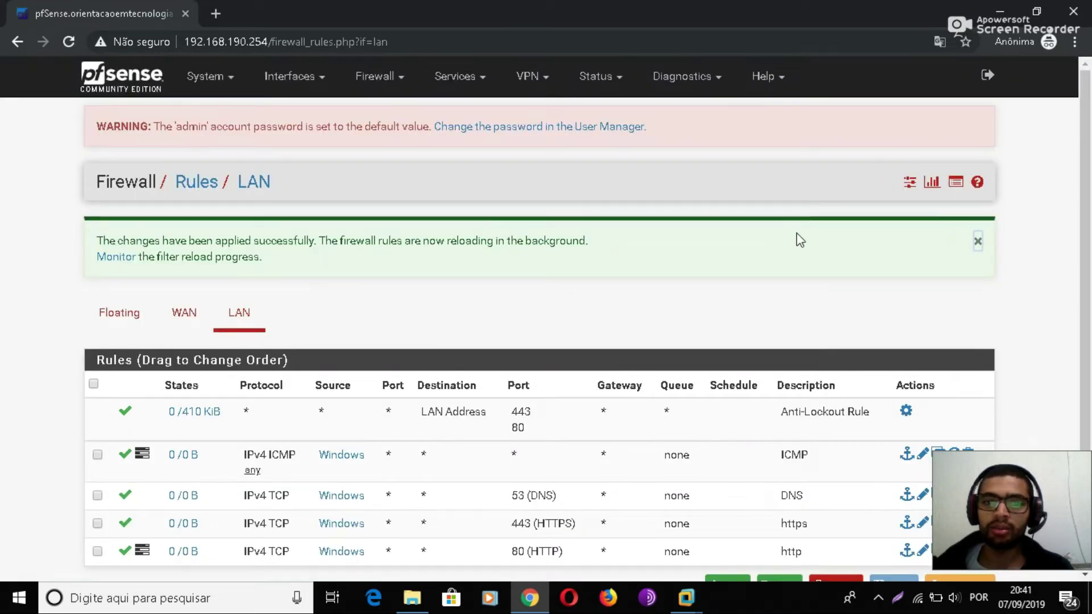
{"action": "left_click", "coordinate": [404, 80]}
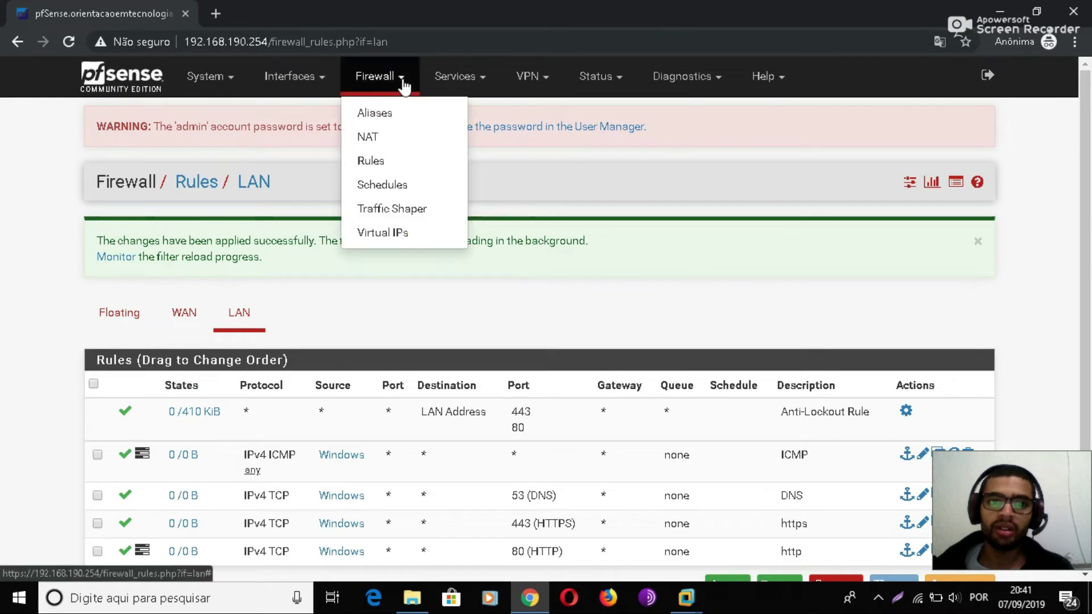
{"action": "left_click", "coordinate": [385, 164]}
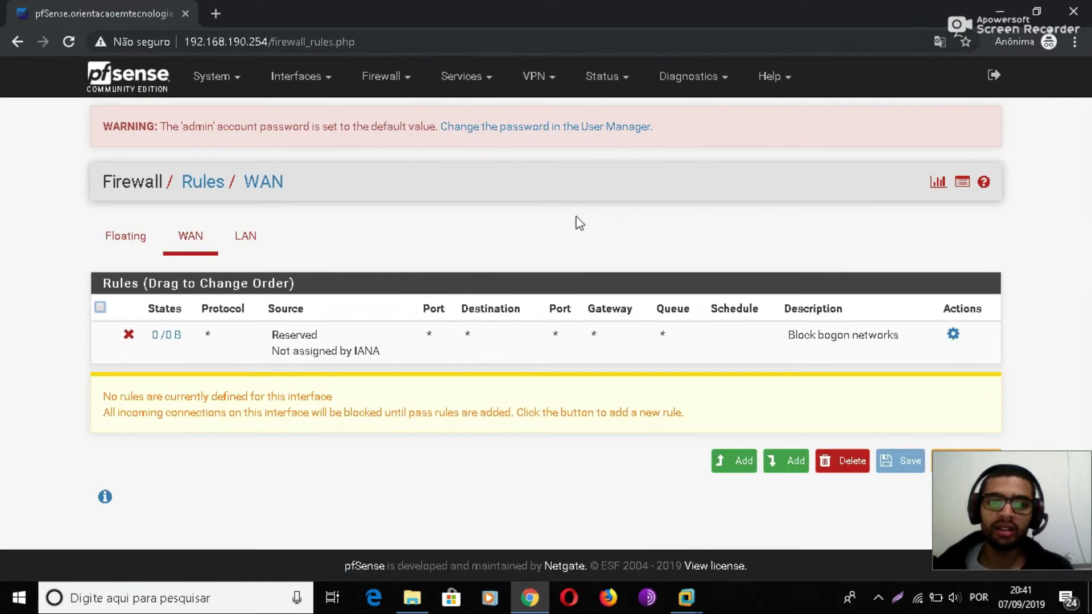
{"action": "left_click", "coordinate": [265, 235]}
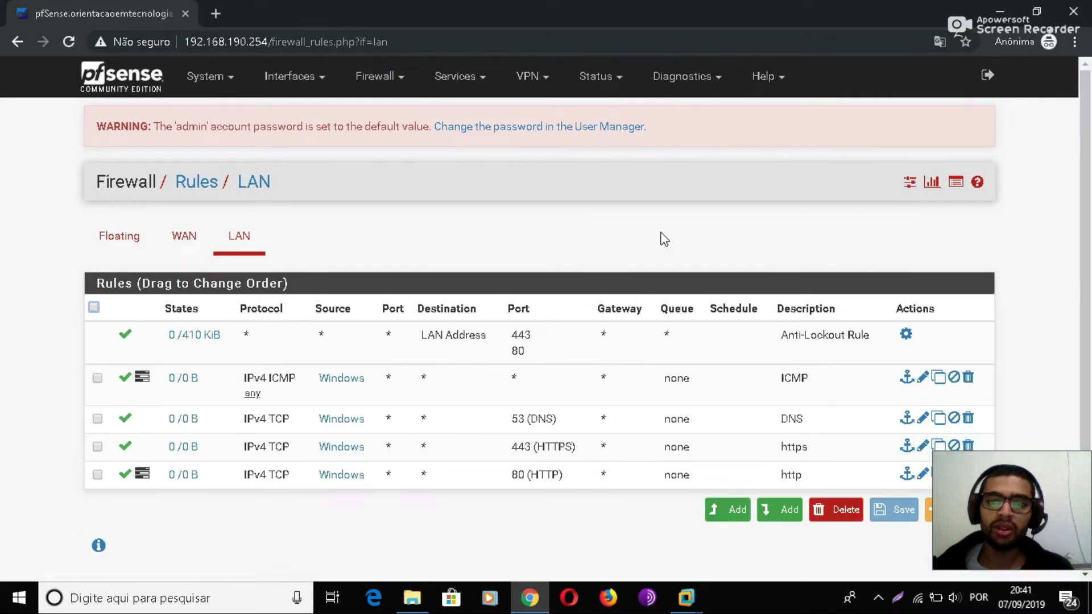
{"action": "mouse_move", "coordinate": [341, 447]}
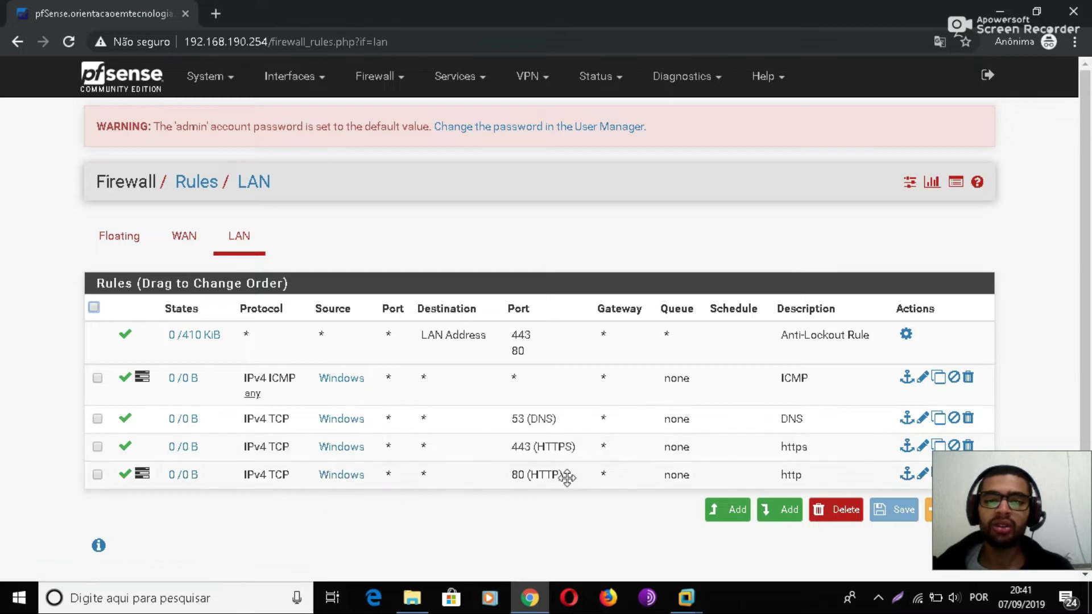
- Switch to the Windows virtual machine in VMware Workstation and rerun telnet google.com 443 in its command prompt
{"action": "mouse_move", "coordinate": [646, 607]}
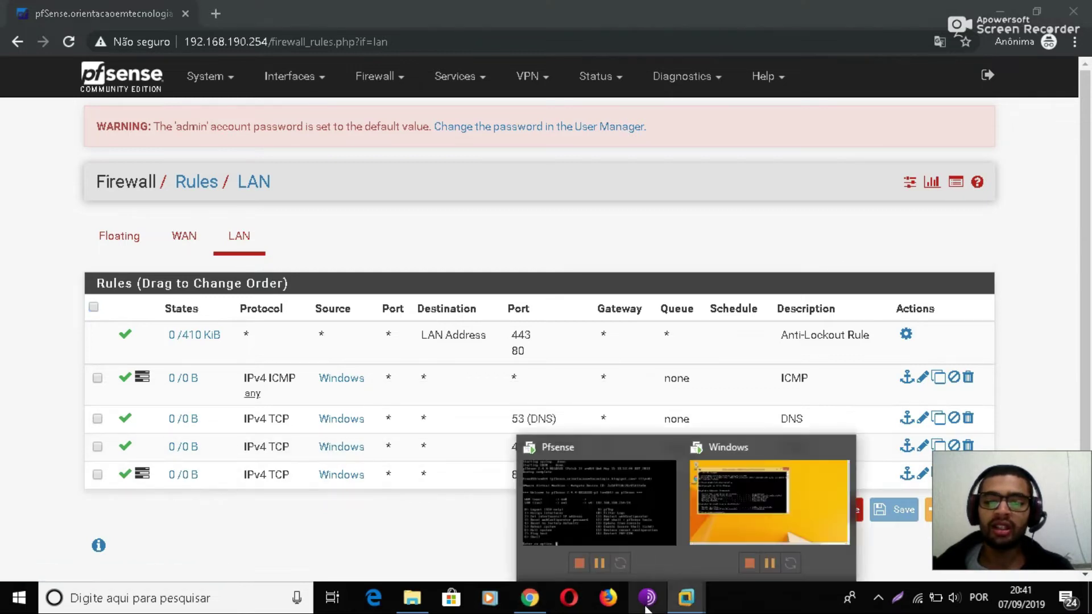
{"action": "left_click", "coordinate": [756, 503]}
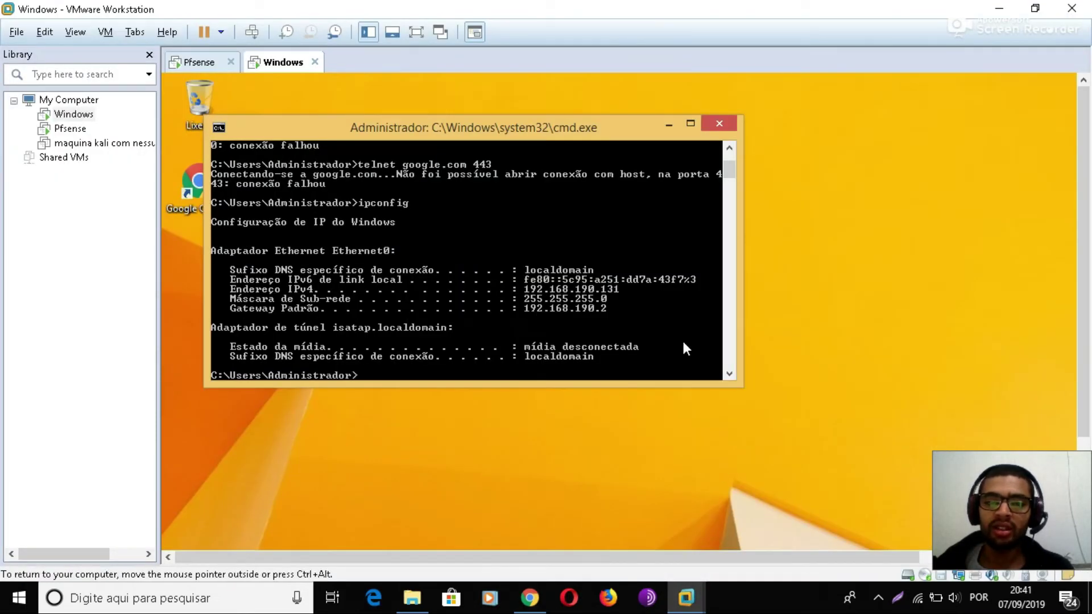
{"action": "key", "text": "Up"}
{"action": "key", "text": "Up"}
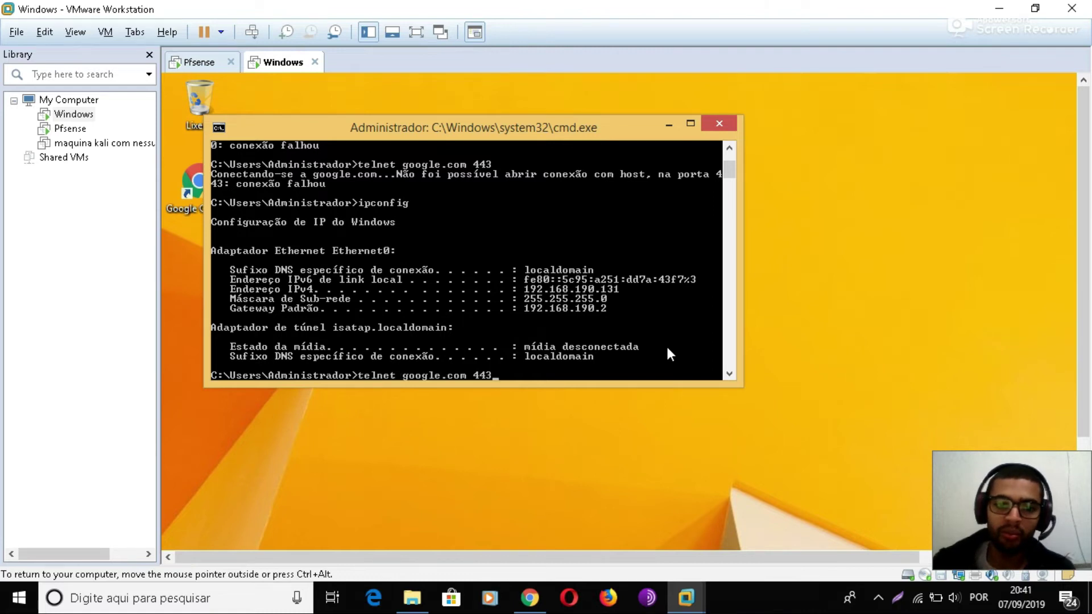
{"action": "key", "text": "Return"}
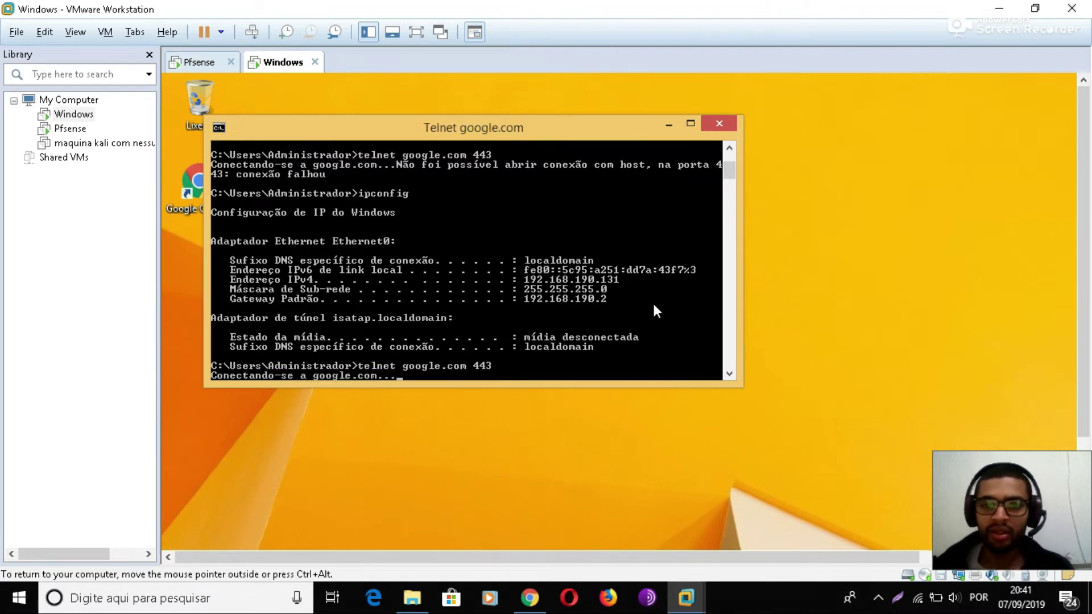
- Replace the Telnet window with a fresh command prompt and ping google.com
{"action": "left_click", "coordinate": [719, 123]}
{"action": "key", "text": "super+r"}
{"action": "type", "text": "cmd"}
{"action": "key", "text": "Return"}
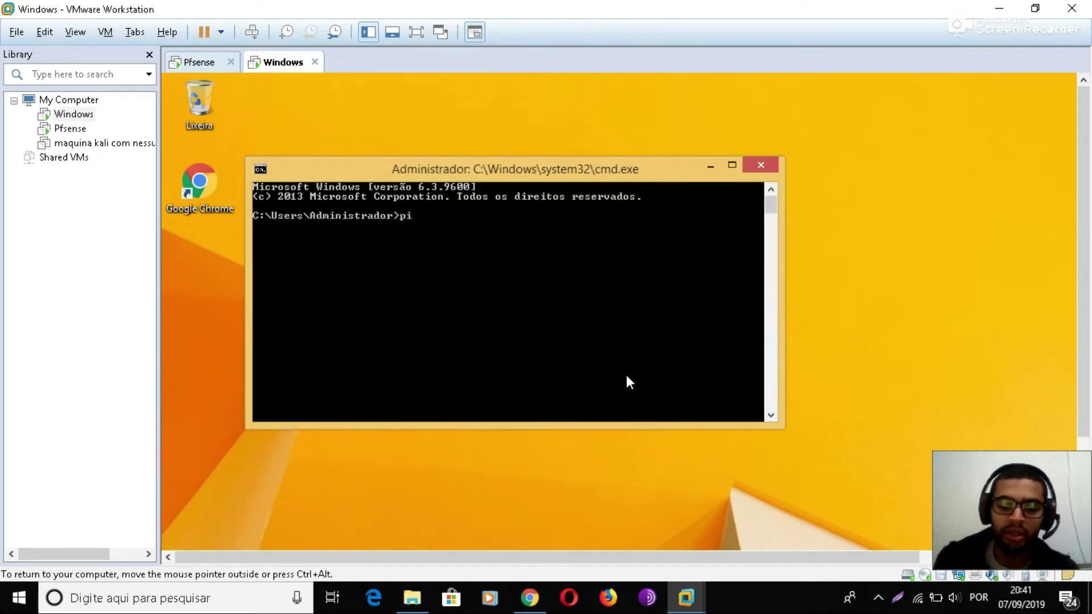
{"action": "type", "text": "ping google.com"}
{"action": "key", "text": "Return"}
- Ping google.com.br from the Windows virtual machine's command prompt
{"action": "key", "text": "Up"}
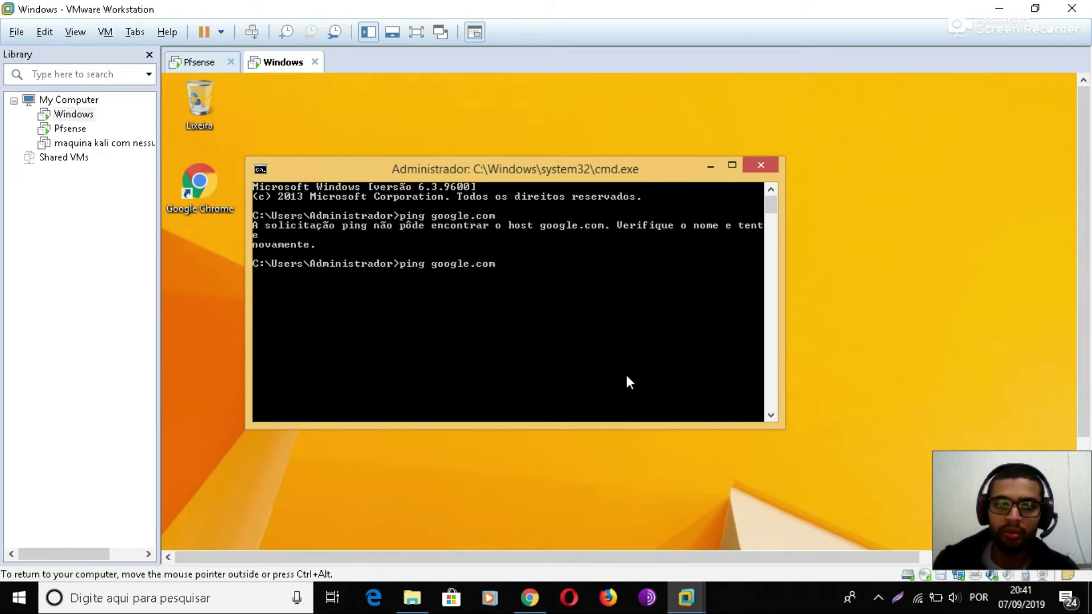
{"action": "type", "text": ".br"}
{"action": "key", "text": "Return"}
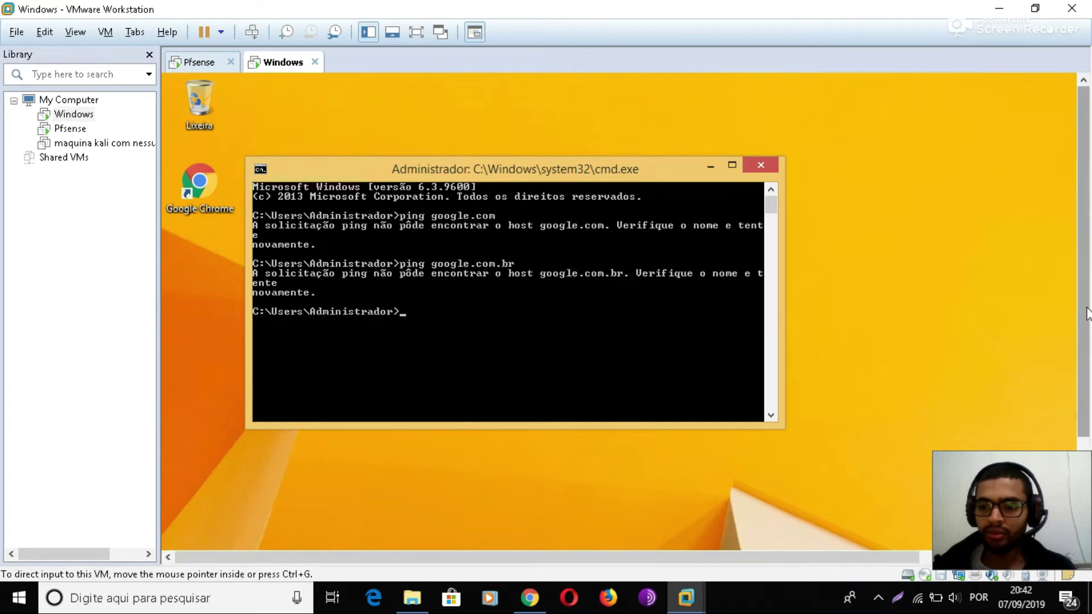
- Ping google.com.br twice from the Windows VM's command prompt to test its internet connection
{"action": "scroll", "coordinate": [1083, 256], "scroll_direction": "down", "scroll_amount": 3}
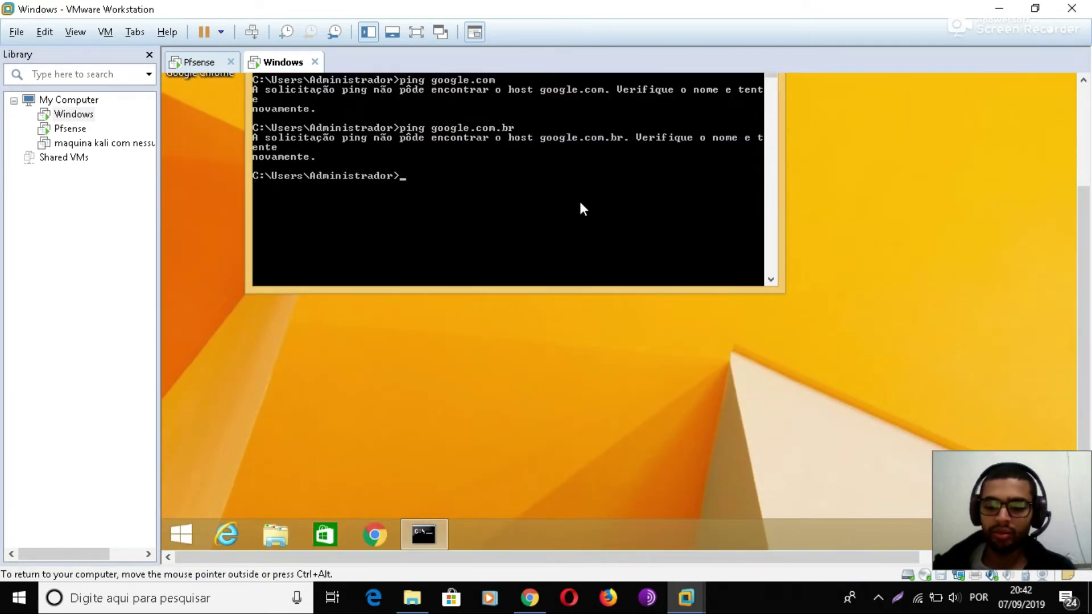
{"action": "key", "text": "Up"}
{"action": "key", "text": "Return"}
{"action": "key", "text": "Up"}
{"action": "key", "text": "Return"}
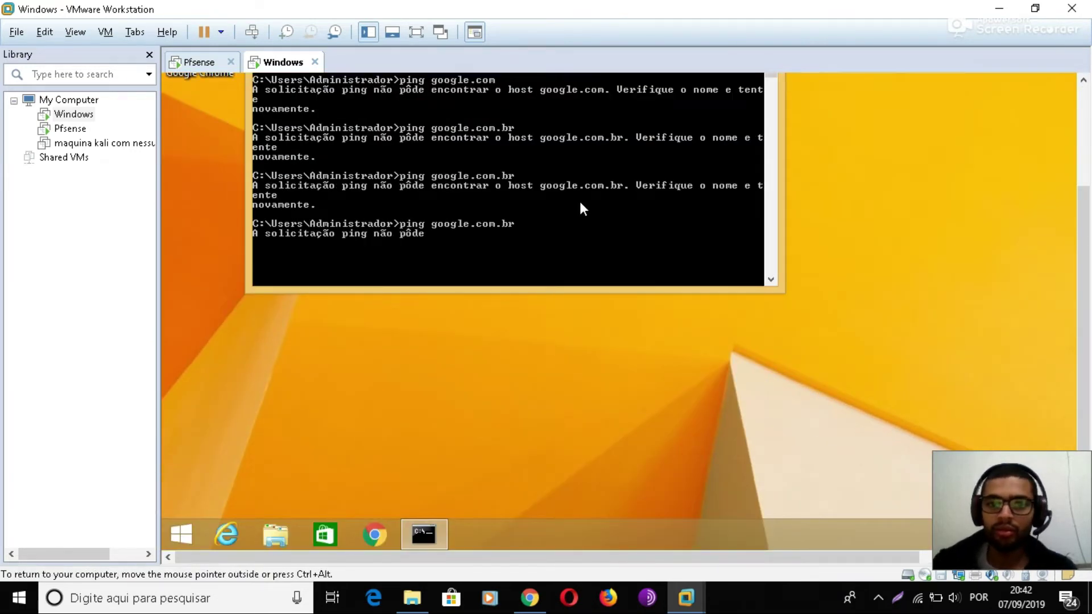
{"action": "left_click", "coordinate": [80, 132]}
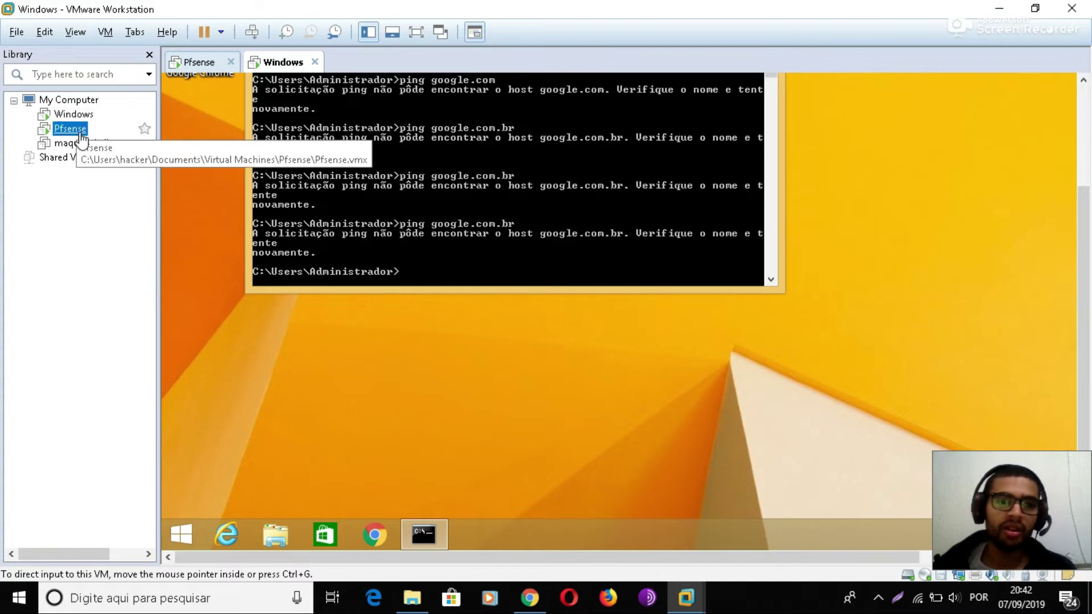
{"action": "right_click", "coordinate": [80, 134]}
{"action": "mouse_move", "coordinate": [120, 224]}
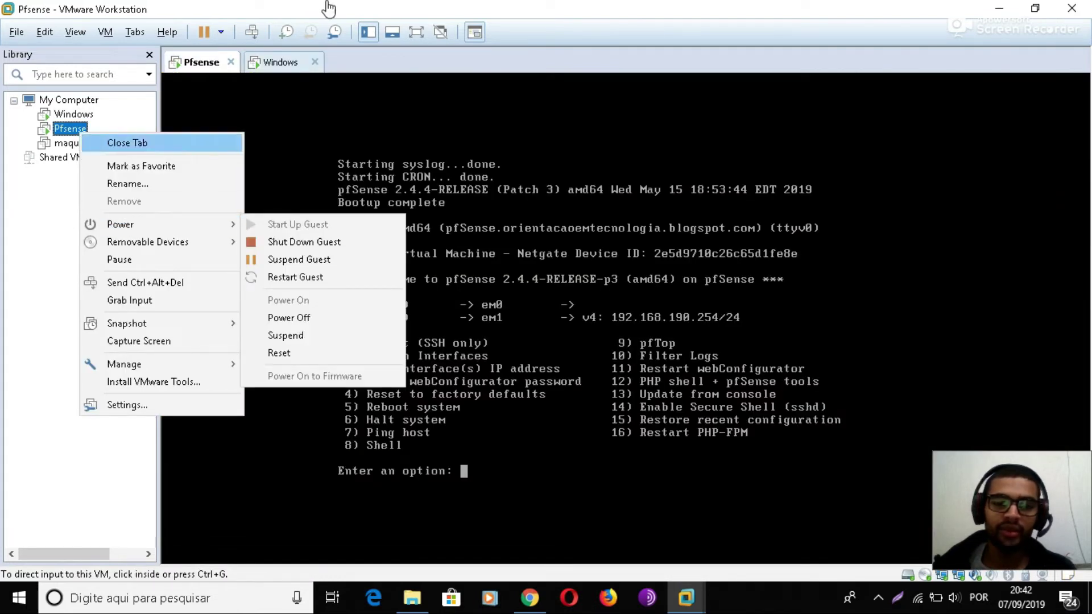
{"action": "left_click", "coordinate": [561, 64]}
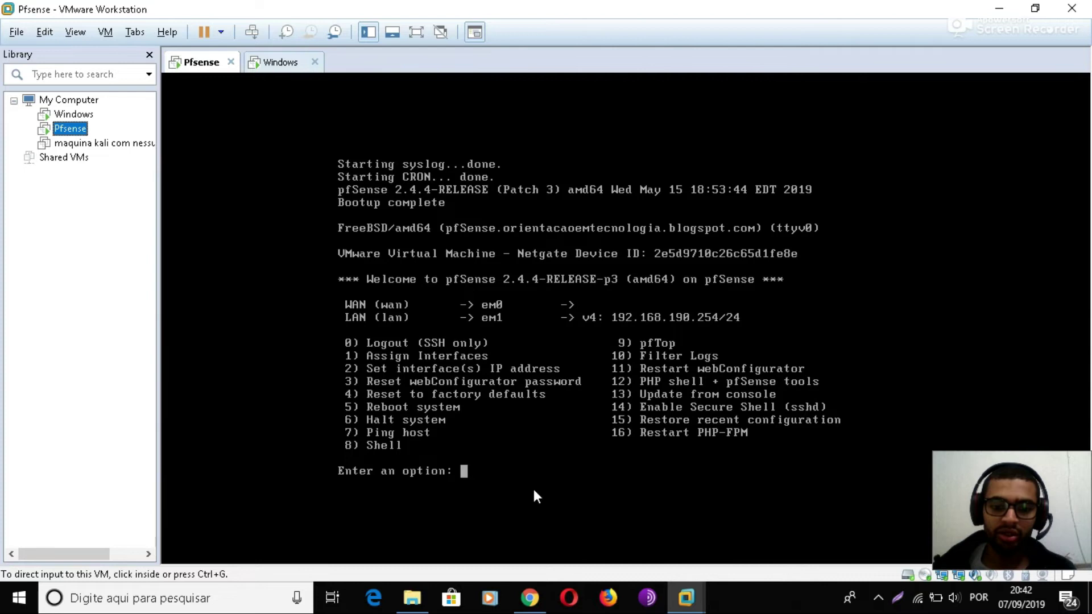
- Switch to the pfSense web interface in Chrome and review the firewall's IP and port aliases
{"action": "left_click", "coordinate": [529, 598]}
{"action": "mouse_move", "coordinate": [347, 389]}
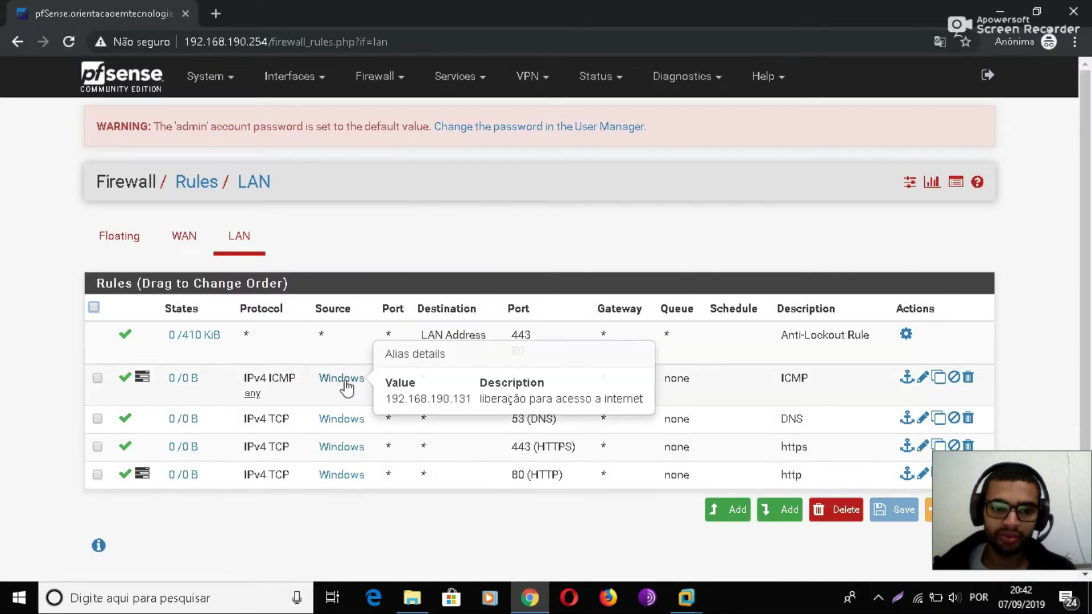
{"action": "left_click", "coordinate": [387, 78]}
{"action": "left_click", "coordinate": [388, 117]}
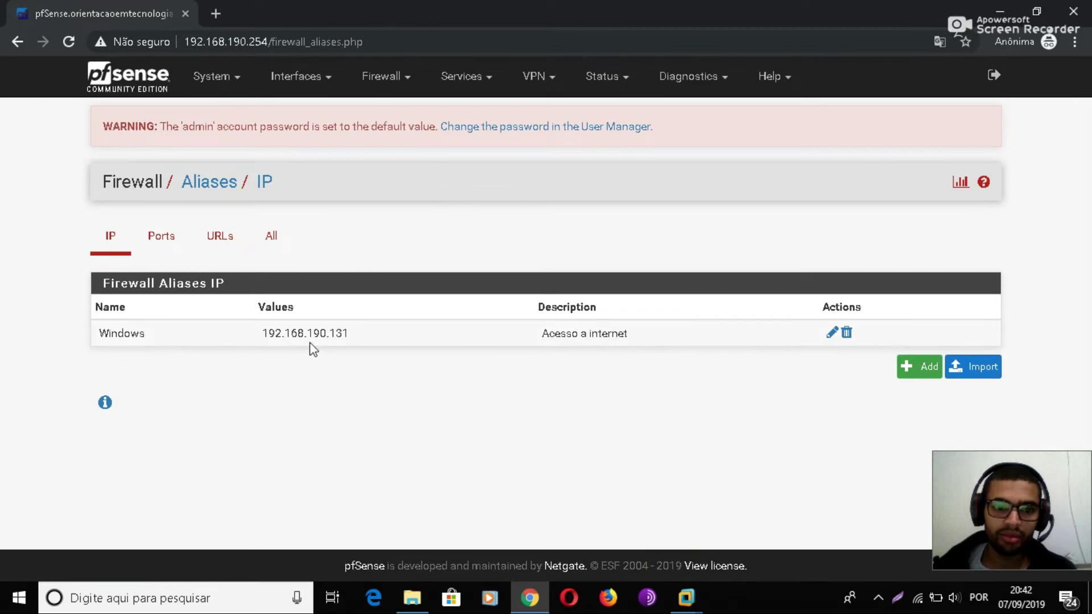
{"action": "left_click", "coordinate": [170, 244]}
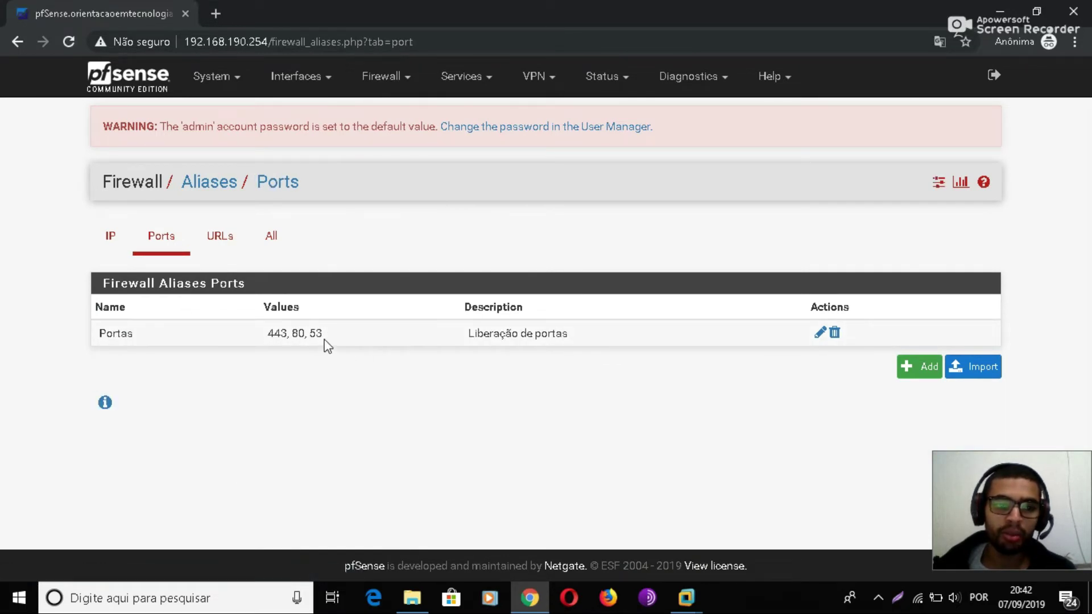
{"action": "left_click", "coordinate": [113, 237]}
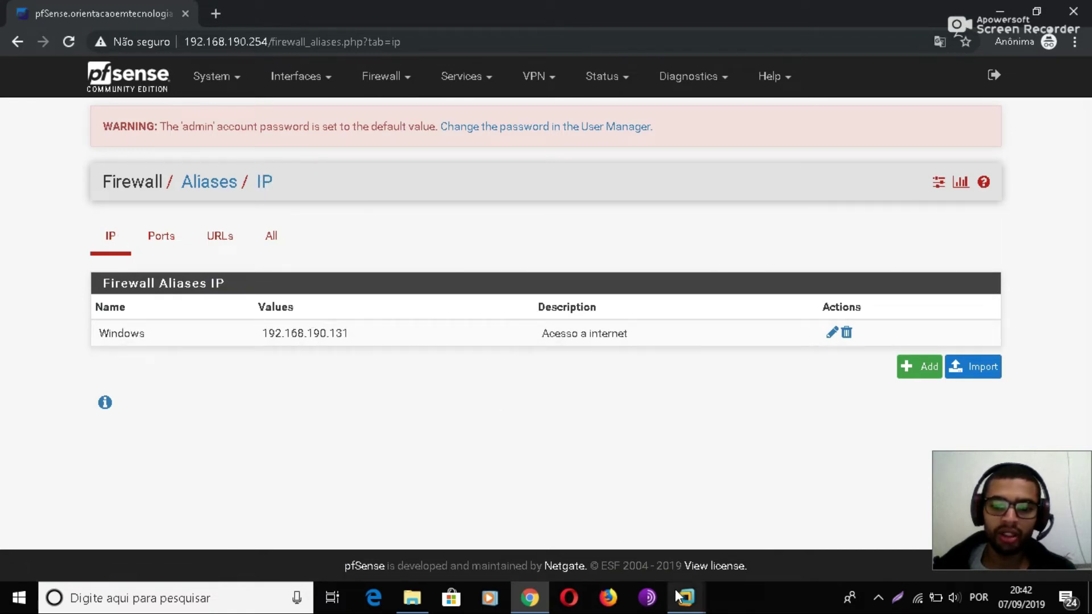
- Return to the Windows VM in VMware Workstation and repeat the ping to google.com.br
{"action": "mouse_move", "coordinate": [687, 597]}
{"action": "left_click", "coordinate": [745, 486]}
{"action": "left_click", "coordinate": [503, 331]}
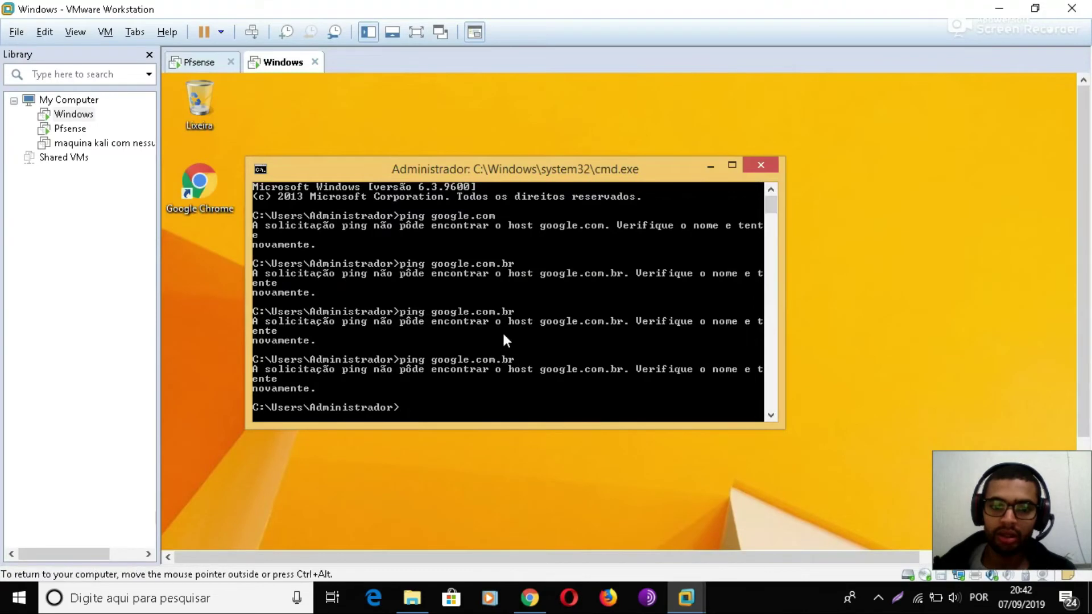
{"action": "key", "text": "Up"}
{"action": "key", "text": "Return"}
{"action": "key", "text": "Up"}
{"action": "key", "text": "Return"}
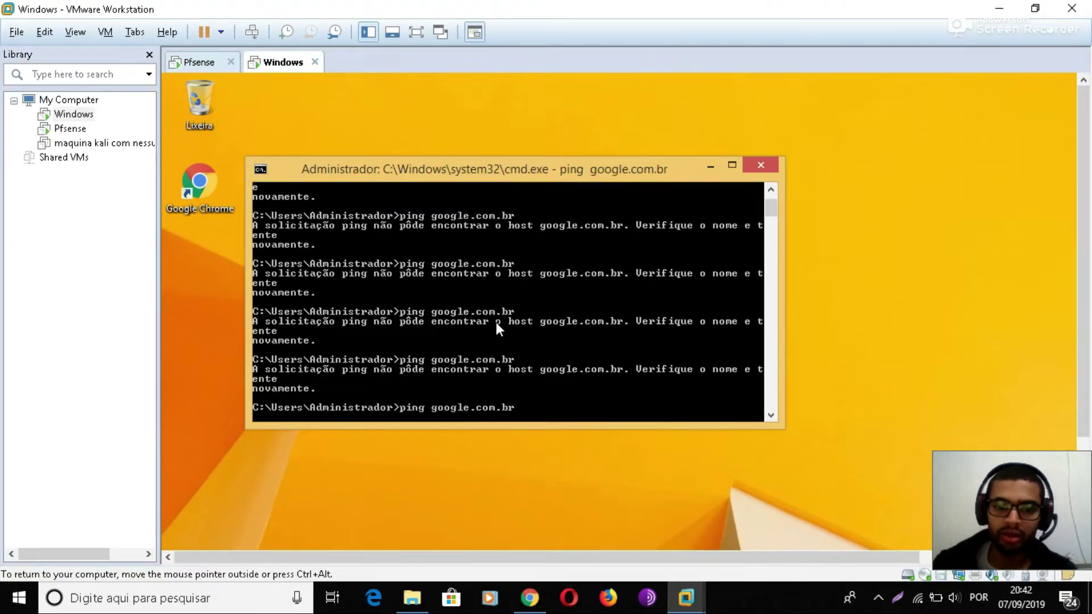
- Ping google.com several times from the Windows VM's command prompt
{"action": "key", "text": "Up"}
{"action": "key", "text": "BackSpace"}
{"action": "key", "text": "BackSpace"}
{"action": "key", "text": "BackSpace"}
{"action": "key", "text": "Return"}
{"action": "key", "text": "Up"}
{"action": "key", "text": "Return"}
{"action": "key", "text": "Up"}
{"action": "key", "text": "Return"}
{"action": "key", "text": "Up"}
{"action": "key", "text": "Return"}
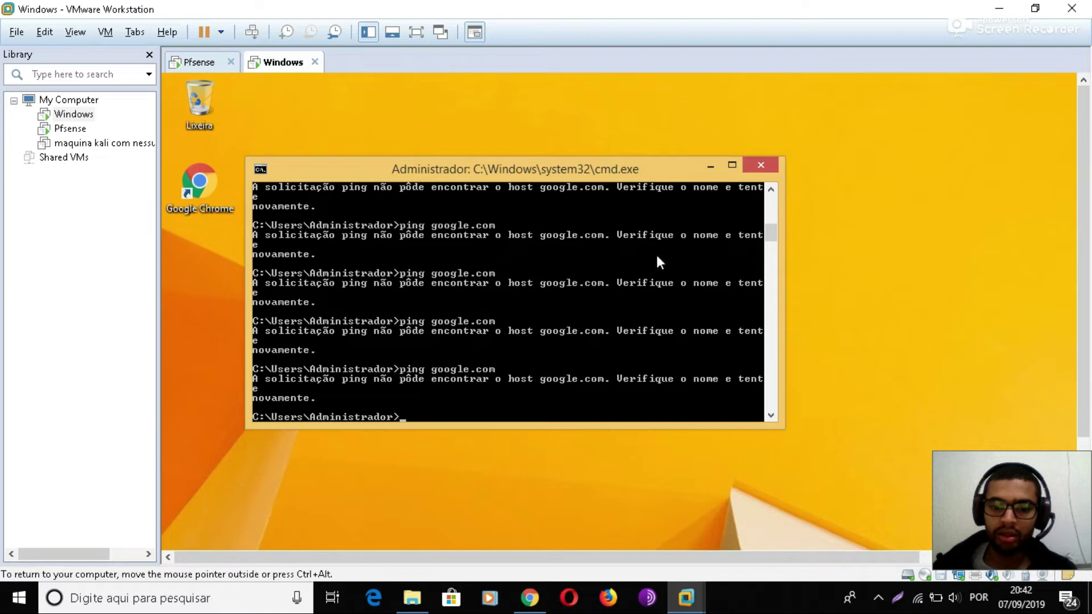
- Restart the guest operating system of the Pfsense VM and dismiss the removable devices hint
{"action": "left_click", "coordinate": [71, 131]}
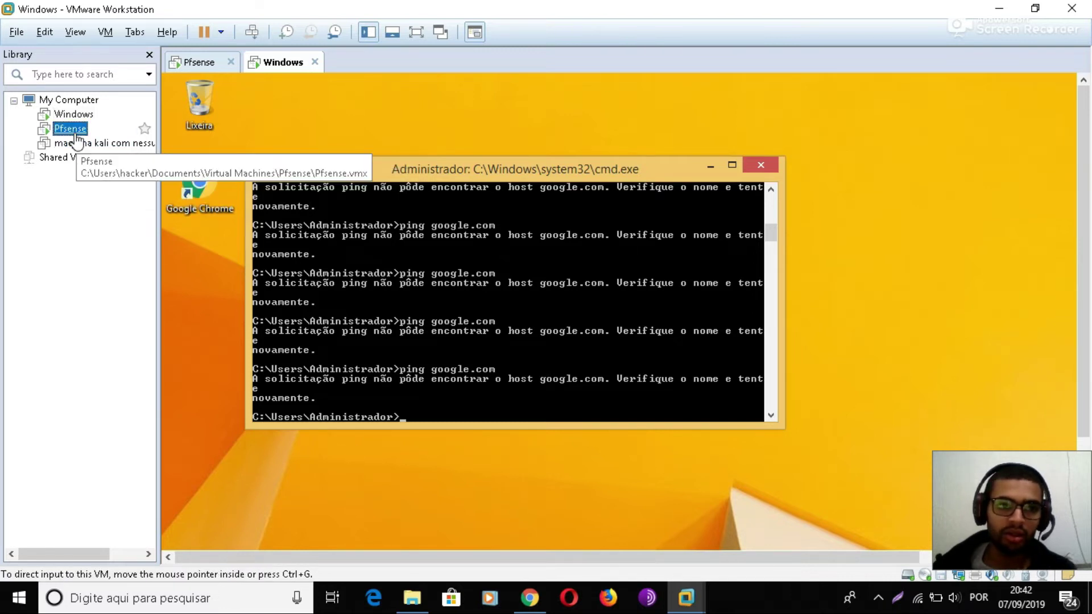
{"action": "right_click", "coordinate": [76, 135]}
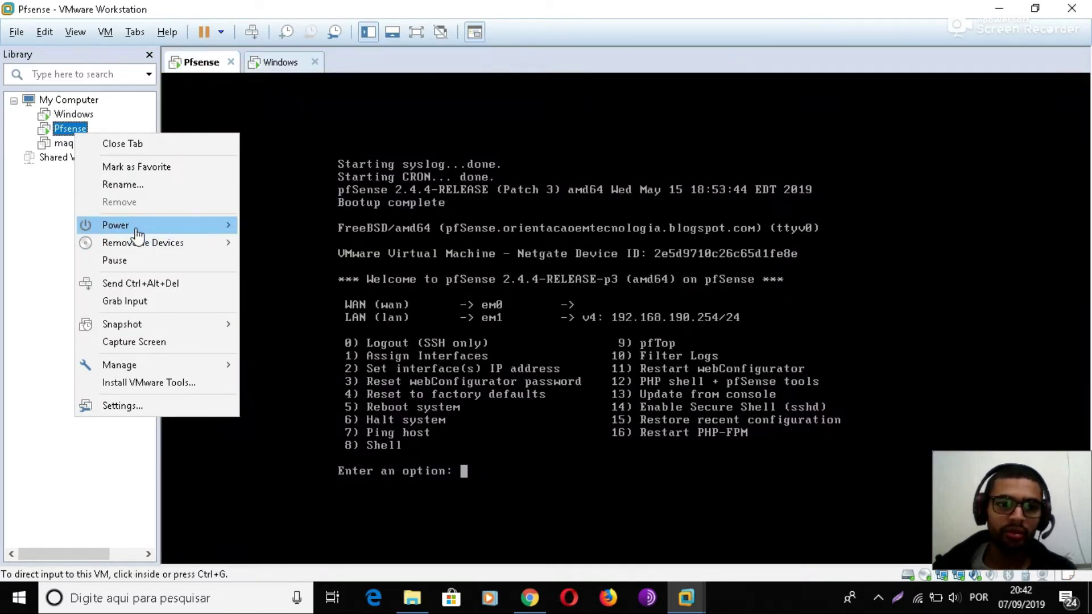
{"action": "mouse_move", "coordinate": [140, 225]}
{"action": "left_click", "coordinate": [295, 278]}
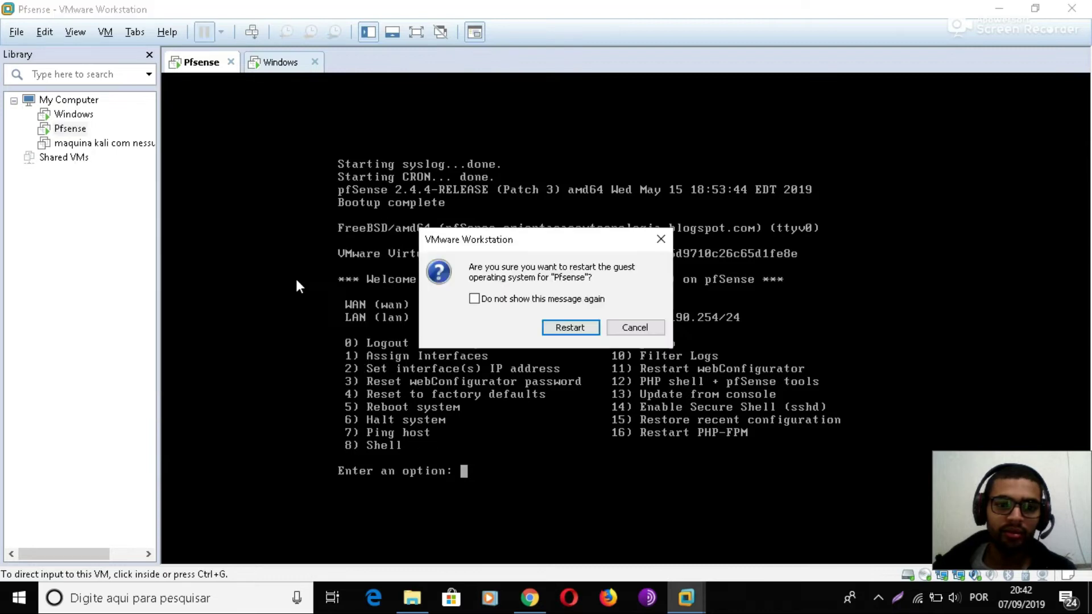
{"action": "key", "text": "Return"}
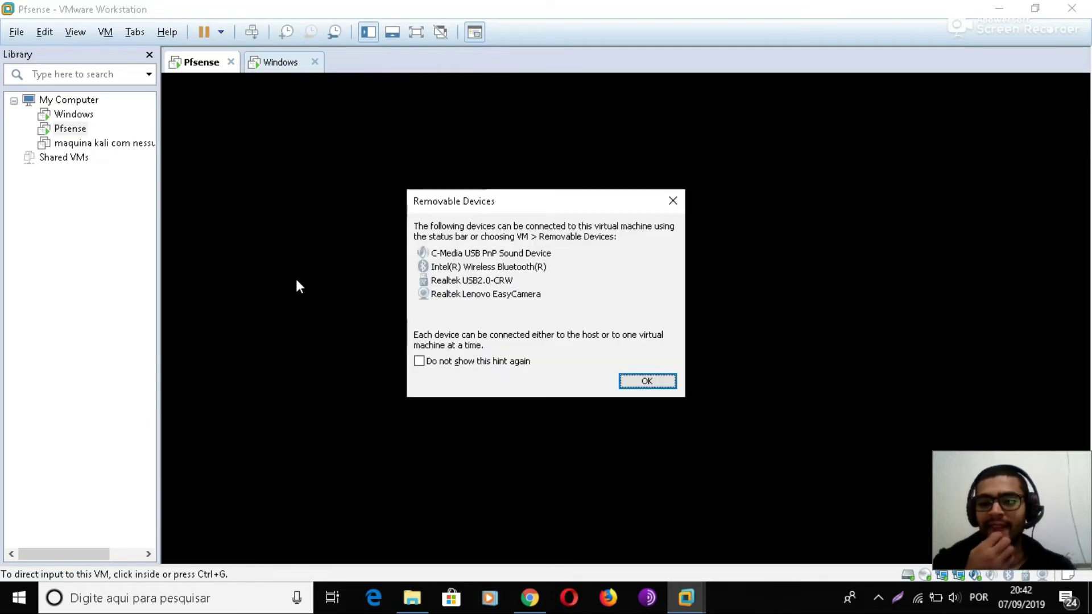
{"action": "left_click", "coordinate": [653, 383]}
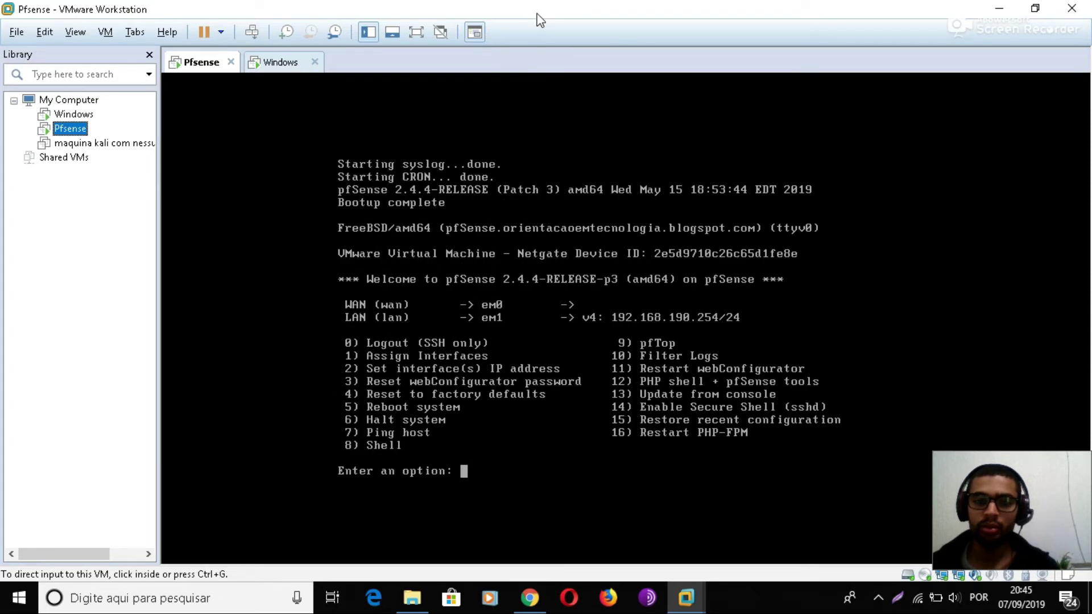
- Switch to Chrome and load the pfSense web interface's home page at 192.168.190.254
{"action": "key", "text": "alt+Tab"}
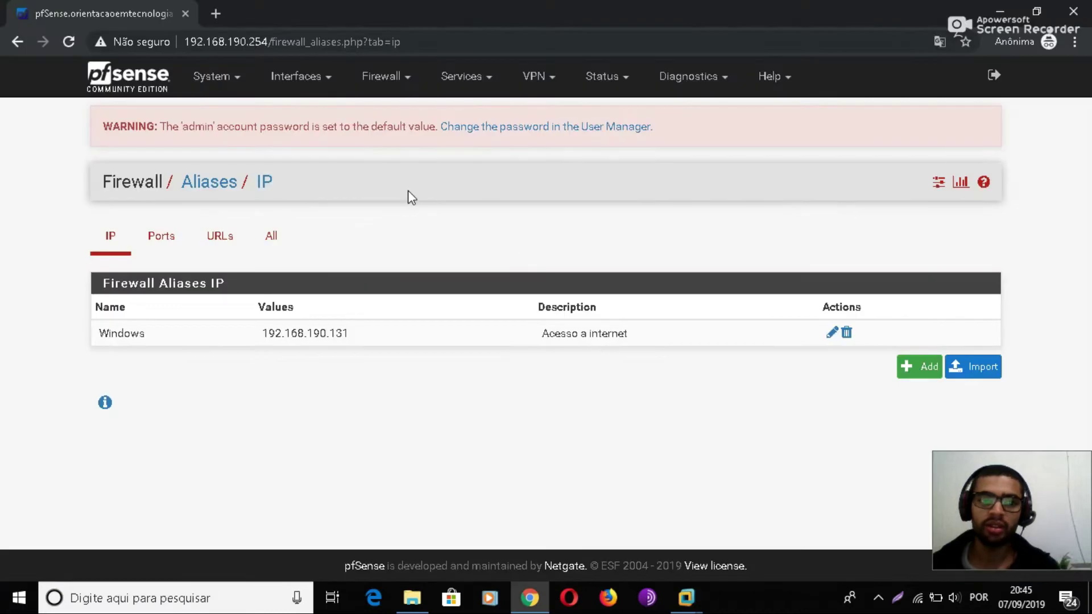
{"action": "left_click_drag", "start_coordinate": [272, 42], "coordinate": [541, 46]}
{"action": "key", "text": "BackSpace"}
{"action": "key", "text": "Return"}
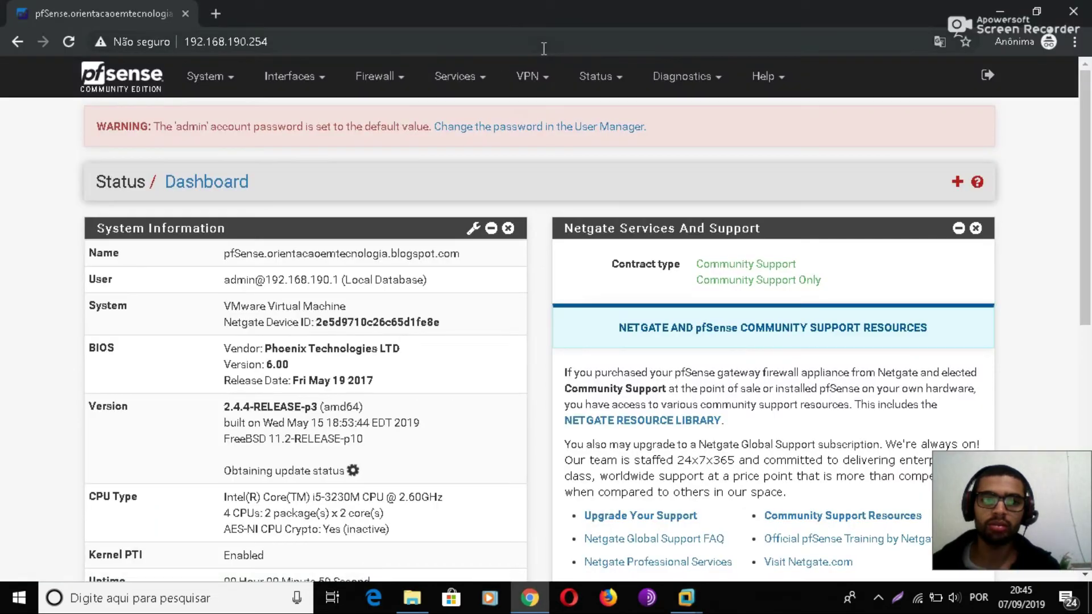
- Open the firewall rules of the LAN interface in pfSense
{"action": "left_click", "coordinate": [392, 87]}
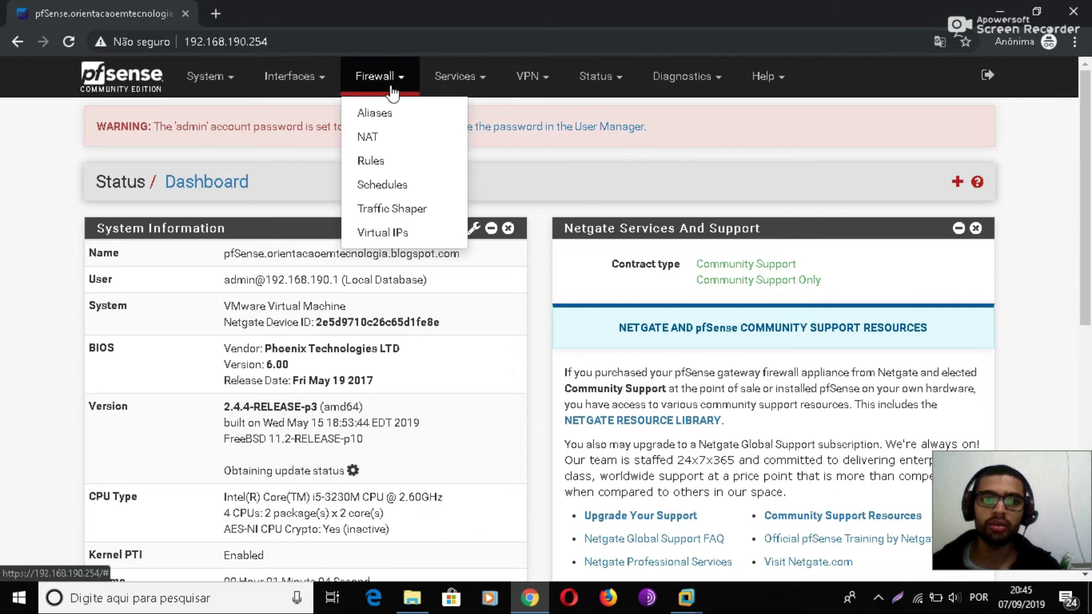
{"action": "left_click", "coordinate": [376, 161]}
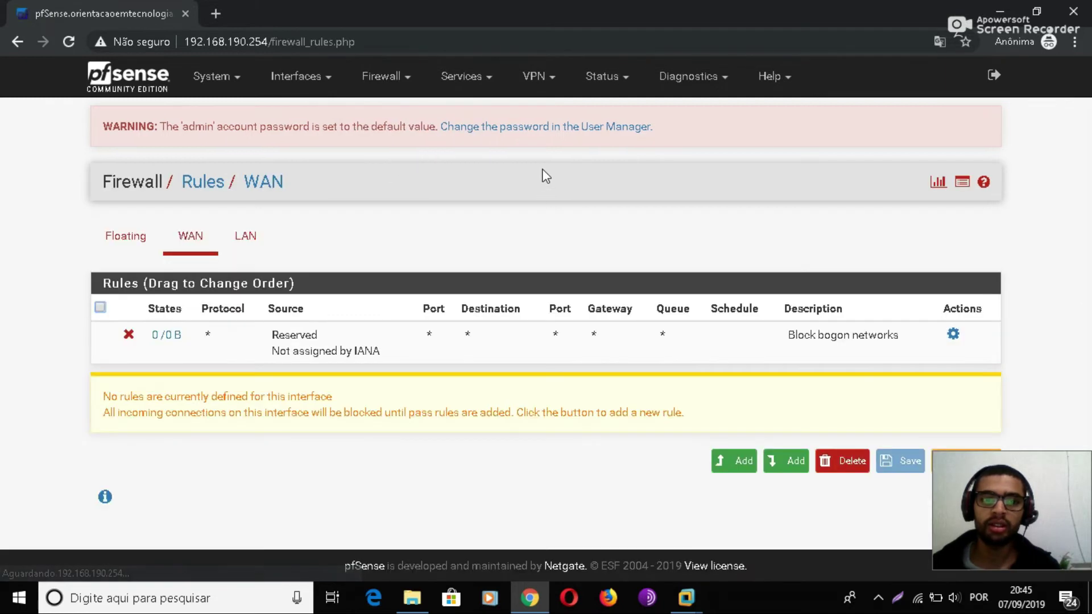
{"action": "left_click", "coordinate": [247, 246]}
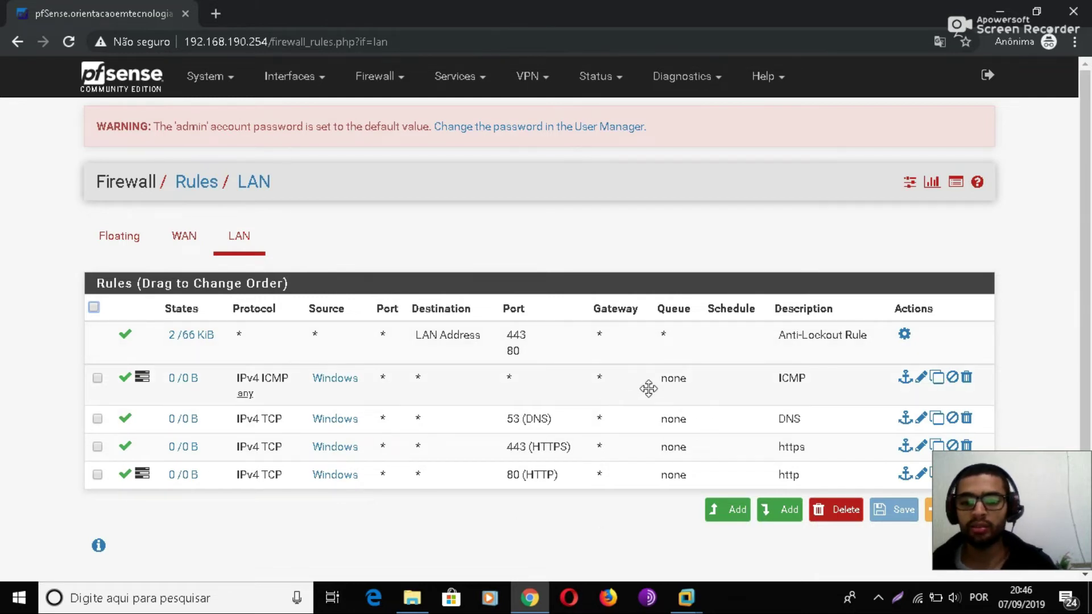
- Switch to the Windows VM in VMware Workstation, ping google.com and interrupt the running command
{"action": "mouse_move", "coordinate": [680, 607]}
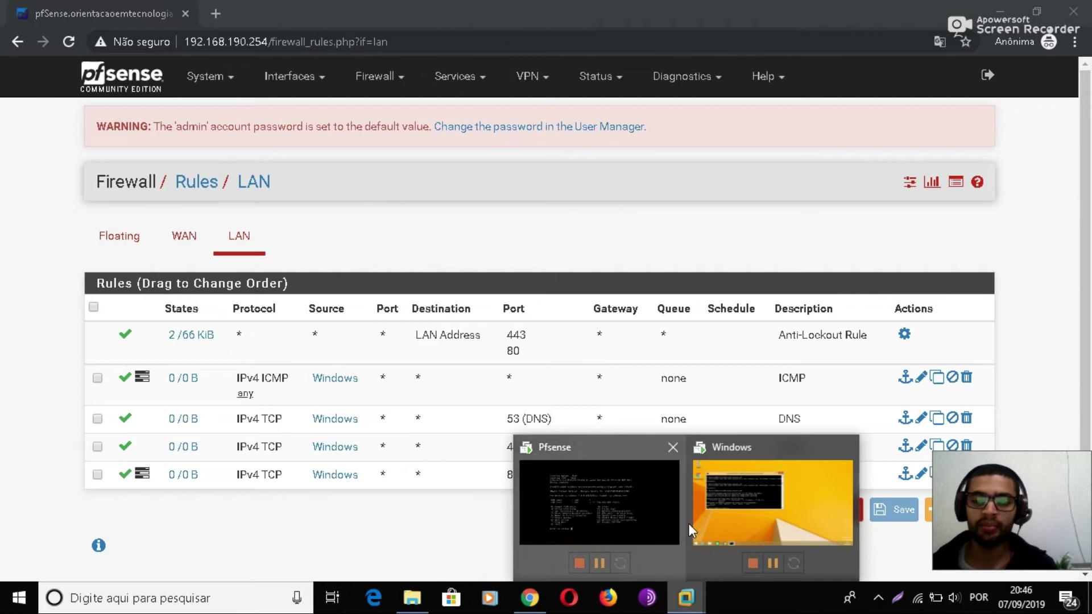
{"action": "left_click", "coordinate": [739, 507]}
{"action": "key", "text": "Up"}
{"action": "key", "text": "Return"}
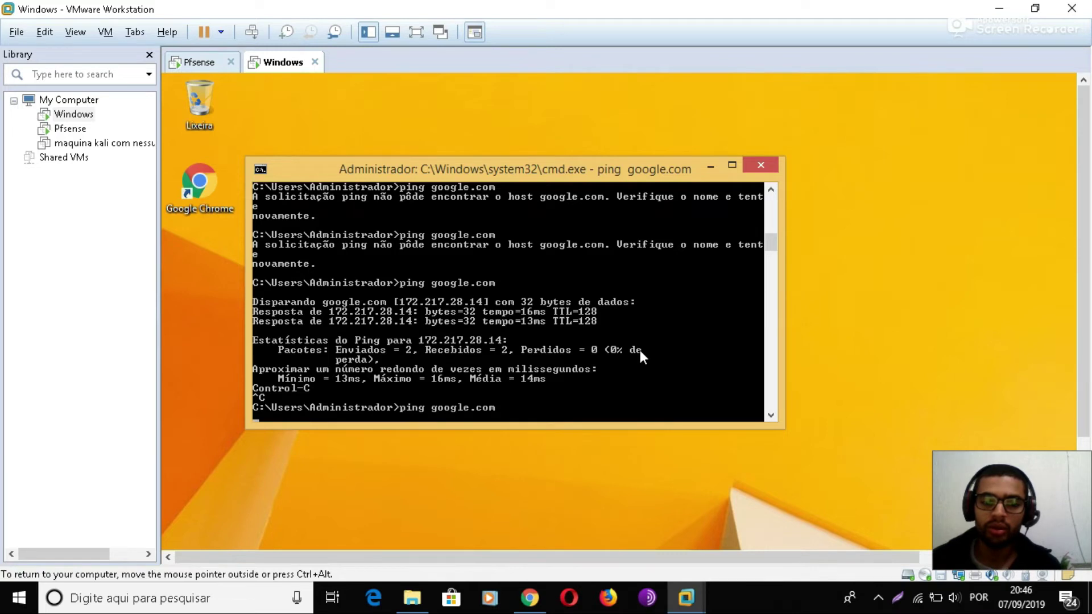
{"action": "key", "text": "ctrl+c"}
- Ping google.com.br from the Windows VM by extending the previous ping command with .br
{"action": "key", "text": "Up"}
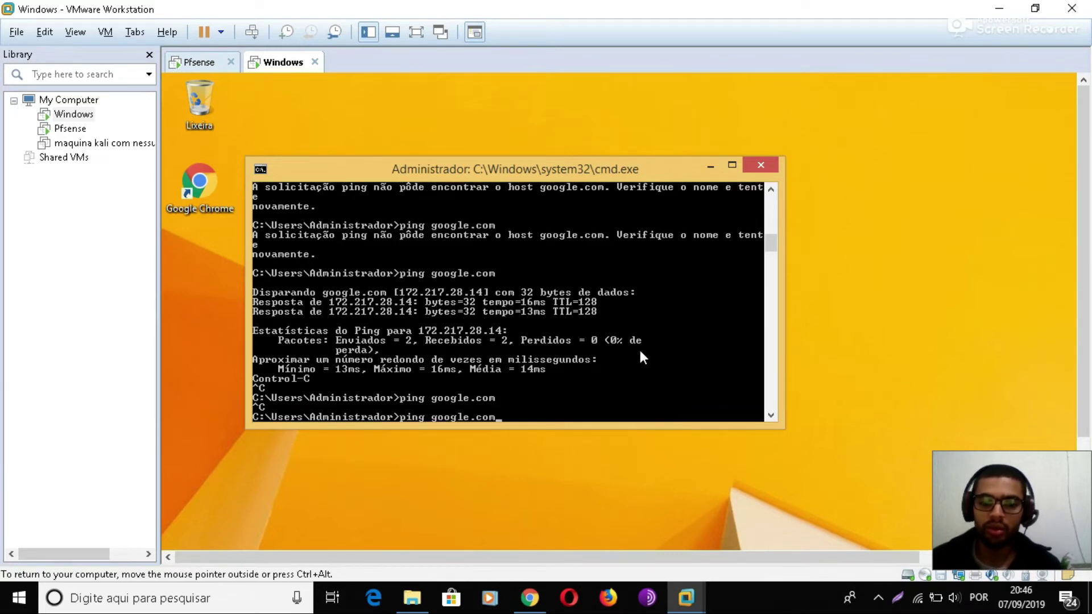
{"action": "type", "text": ".br"}
{"action": "key", "text": "Return"}
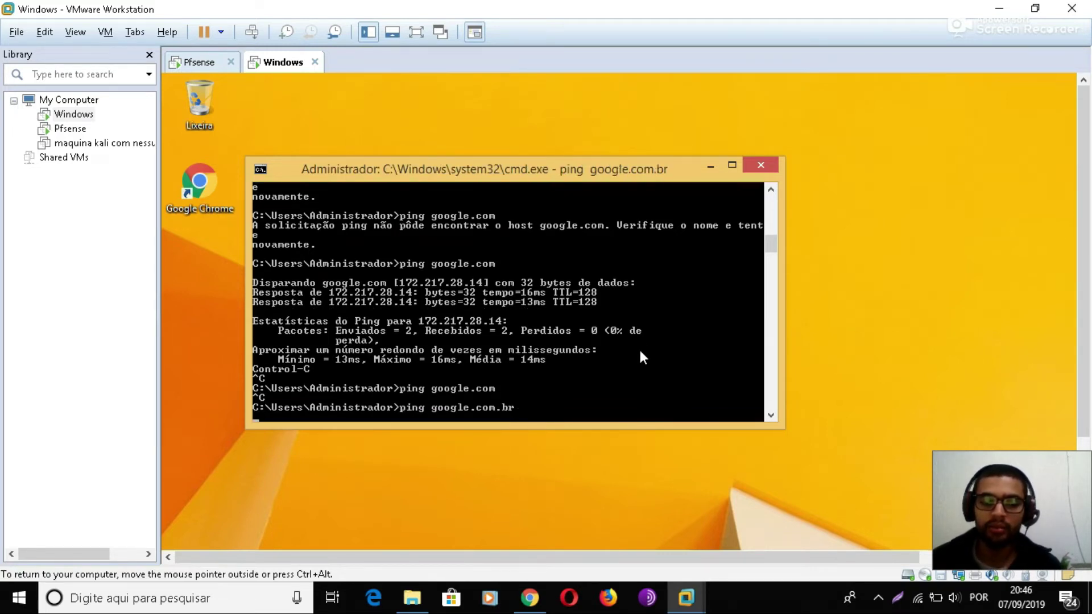
- Open Chrome inside the Windows VM and search for "filmes" to test web browsing, then stop the page load
{"action": "scroll", "coordinate": [1083, 264], "scroll_direction": "down", "scroll_amount": 3}
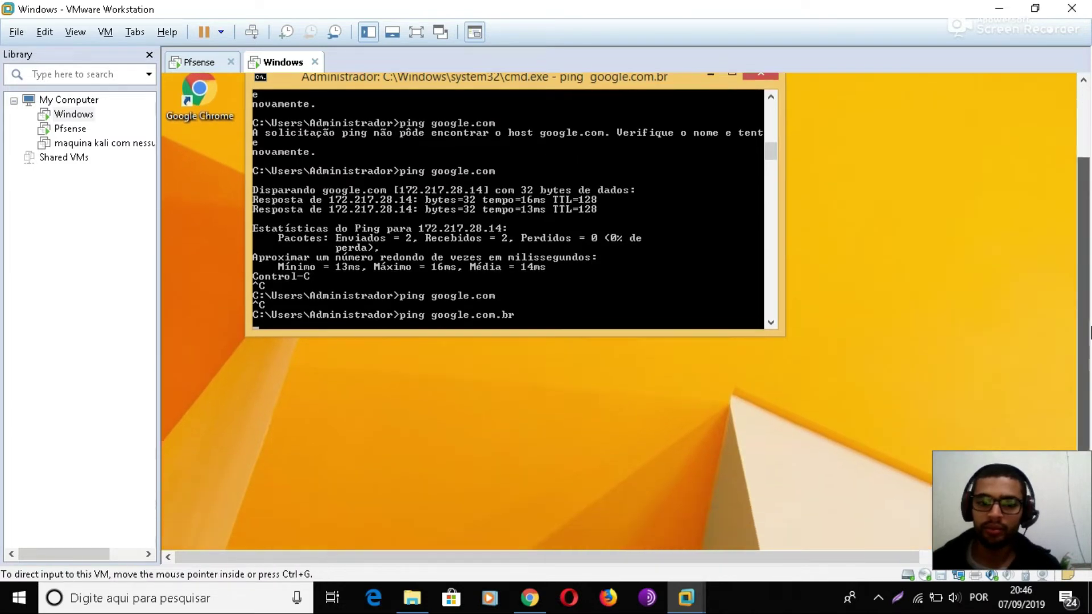
{"action": "left_click", "coordinate": [383, 520]}
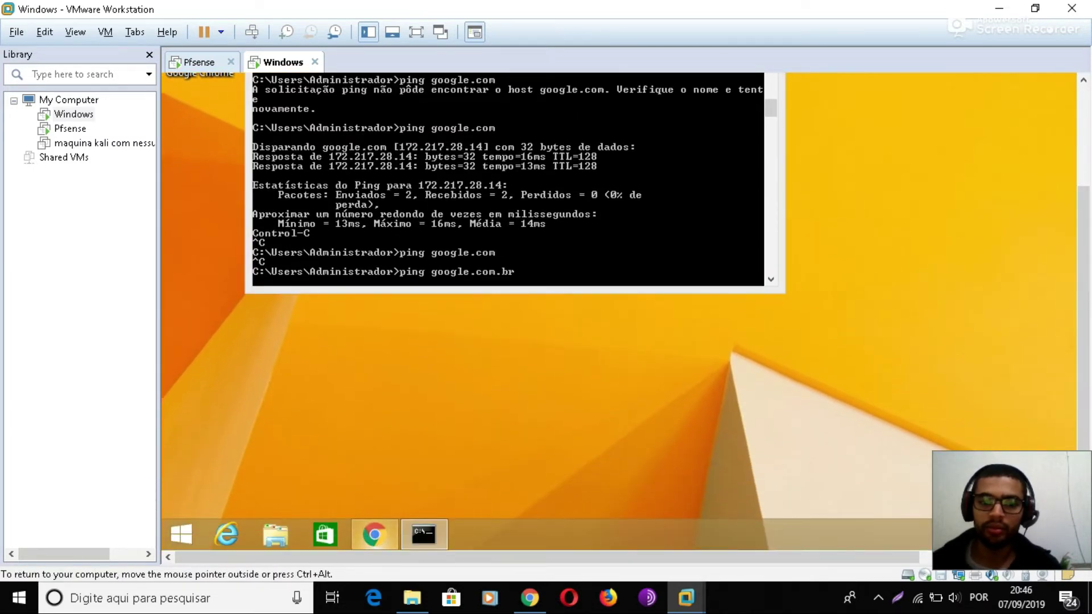
{"action": "scroll", "coordinate": [1083, 227], "scroll_direction": "up", "scroll_amount": 3}
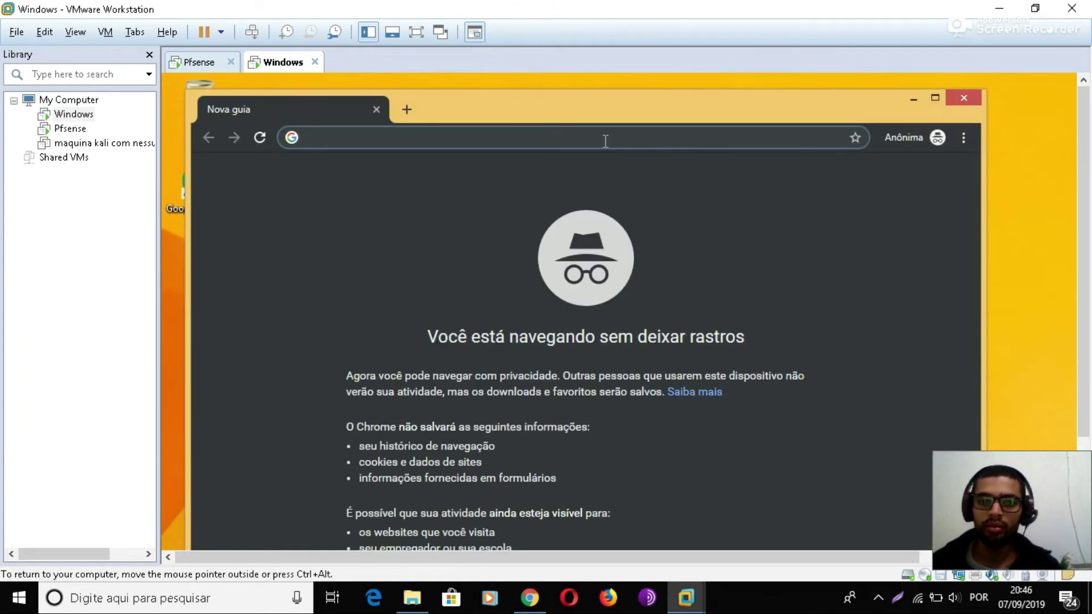
{"action": "type", "text": "filmes"}
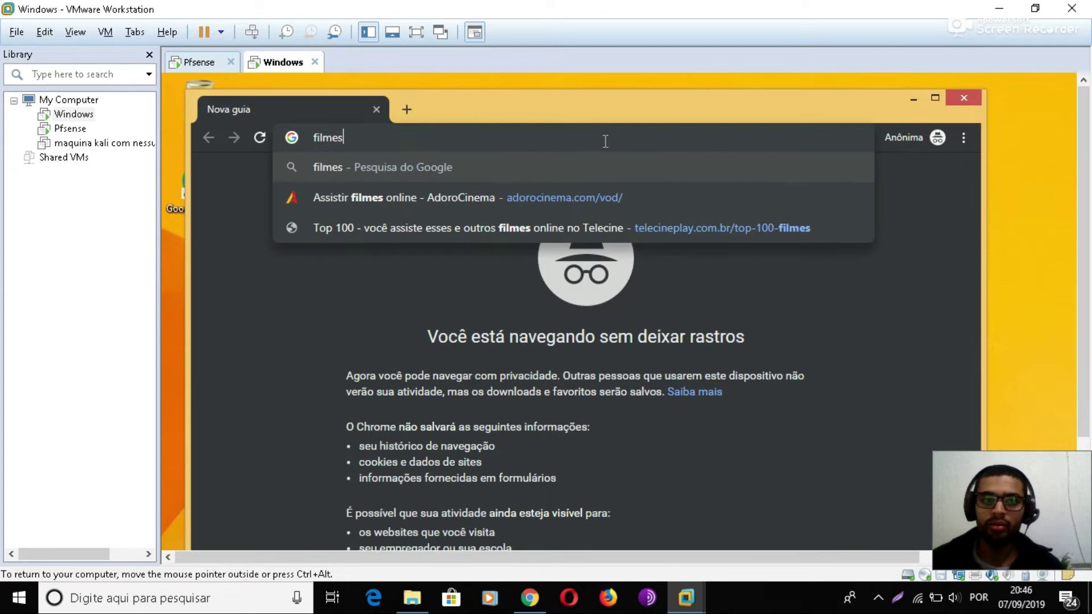
{"action": "key", "text": "Return"}
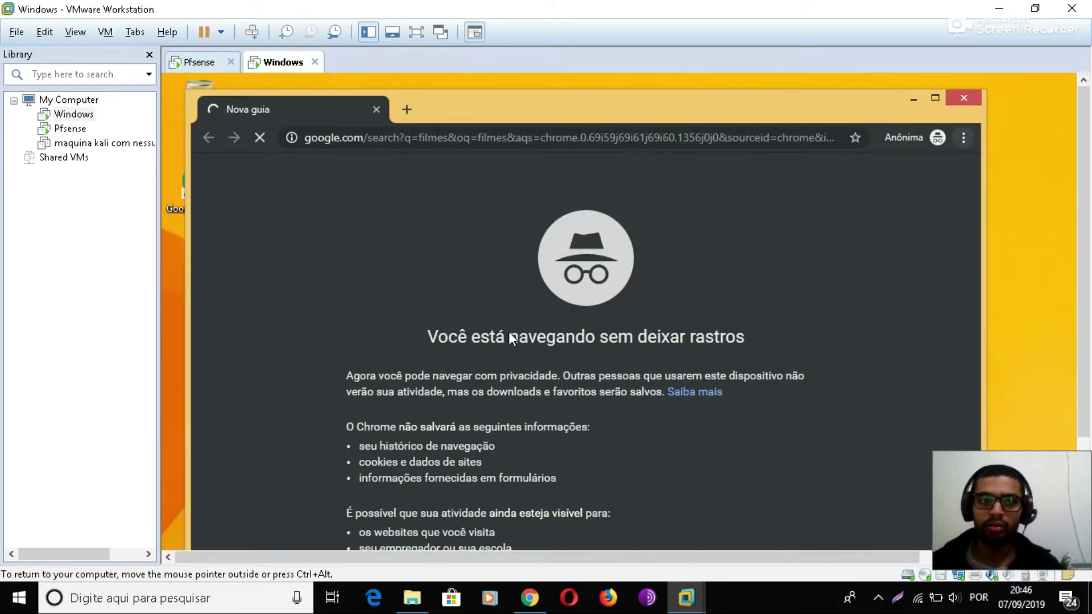
{"action": "key", "text": "Escape"}
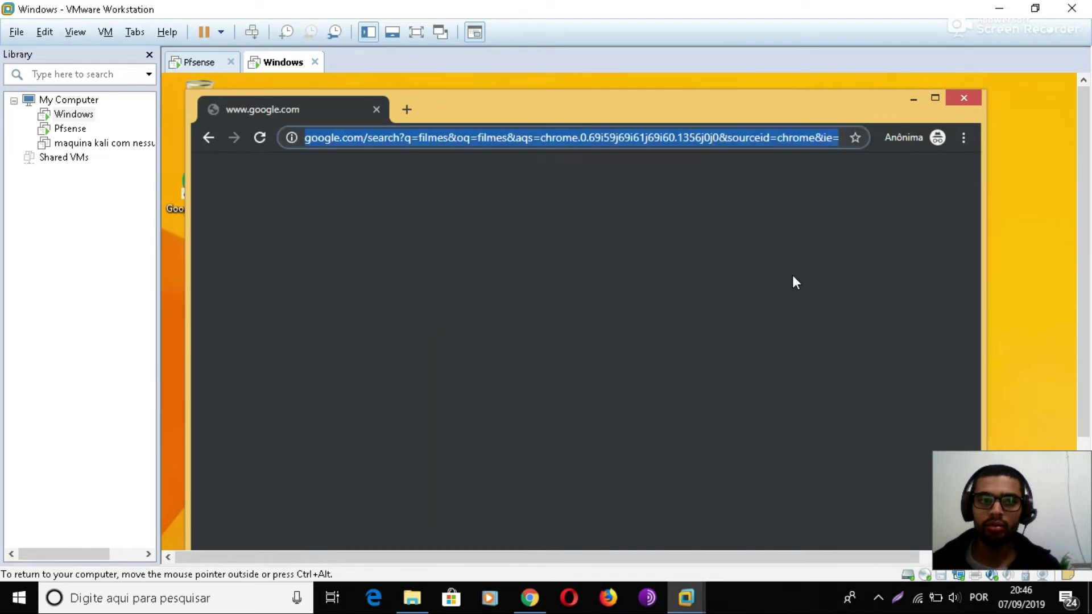
- Return to the command prompt in the Windows VM and repeat the ping to google.com.br several times
{"action": "key", "text": "alt+Tab"}
{"action": "key", "text": "Tab"}
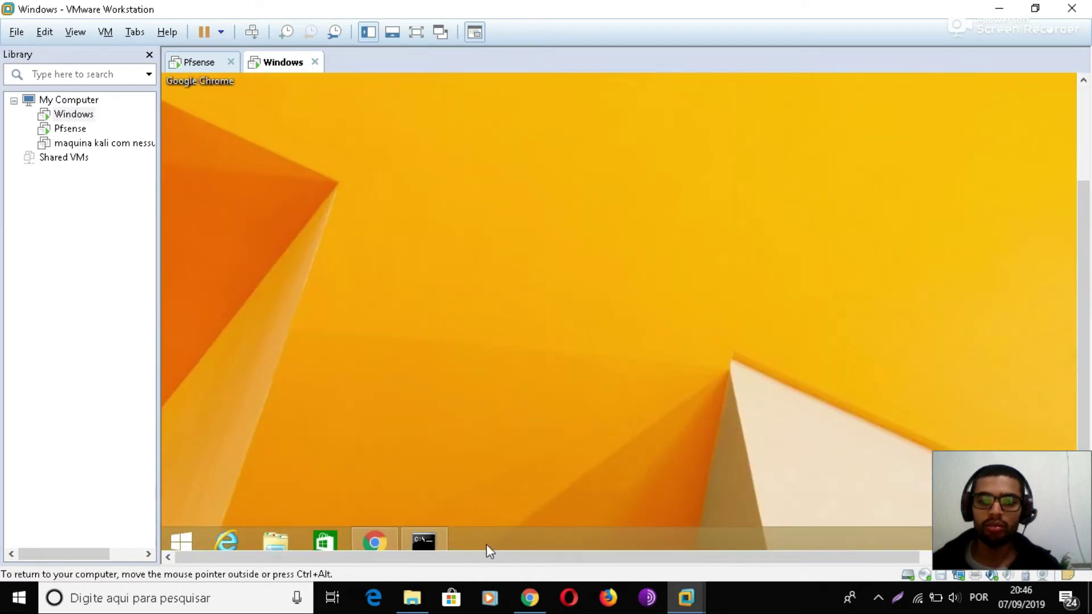
{"action": "left_click", "coordinate": [433, 541]}
{"action": "key", "text": "Up"}
{"action": "key", "text": "Return"}
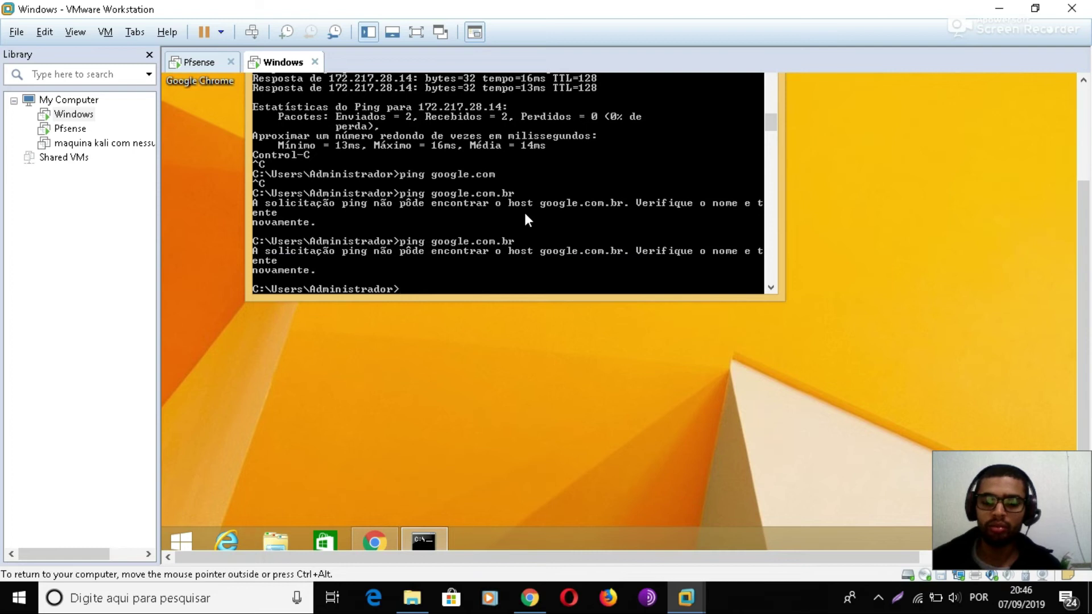
{"action": "key", "text": "Up"}
{"action": "key", "text": "Return"}
{"action": "key", "text": "Up"}
{"action": "key", "text": "Return"}
{"action": "key", "text": "Up"}
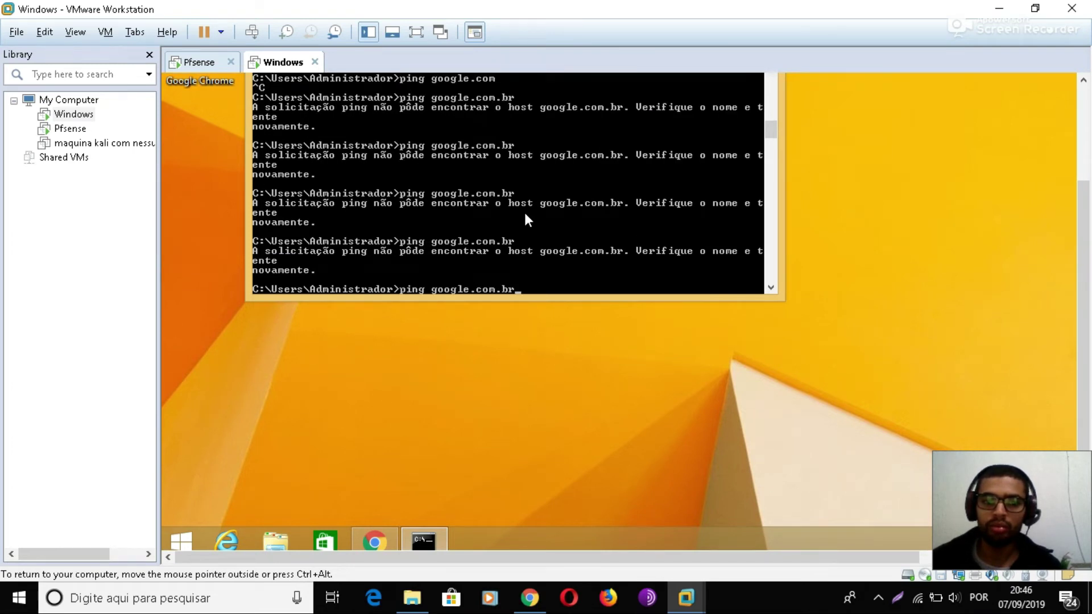
{"action": "key", "text": "Return"}
{"action": "key", "text": "Up"}
{"action": "key", "text": "Return"}
{"action": "key", "text": "Up"}
{"action": "key", "text": "Return"}
{"action": "key", "text": "Up"}
{"action": "key", "text": "Escape"}
{"action": "key", "text": "Up"}
{"action": "key", "text": "Escape"}
{"action": "key", "text": "Up"}
{"action": "key", "text": "Return"}
- Shorten the recalled ping command and ping google.com from the Windows VM
{"action": "key", "text": "Up"}
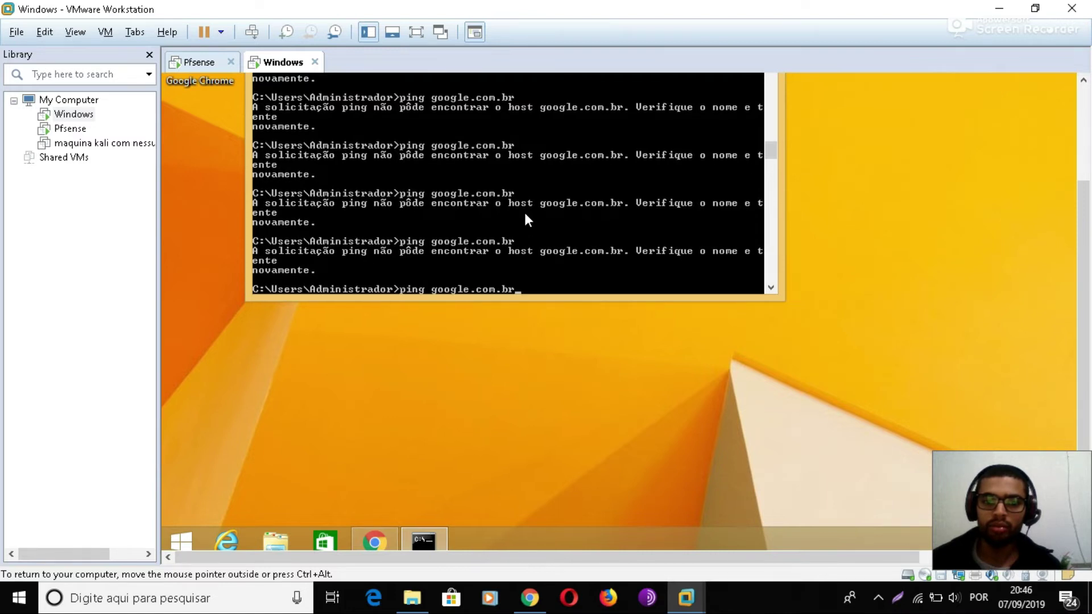
{"action": "key", "text": "BackSpace"}
{"action": "key", "text": "BackSpace"}
{"action": "key", "text": "Return"}
{"action": "key", "text": "Up"}
{"action": "key", "text": "BackSpace"}
{"action": "key", "text": "BackSpace"}
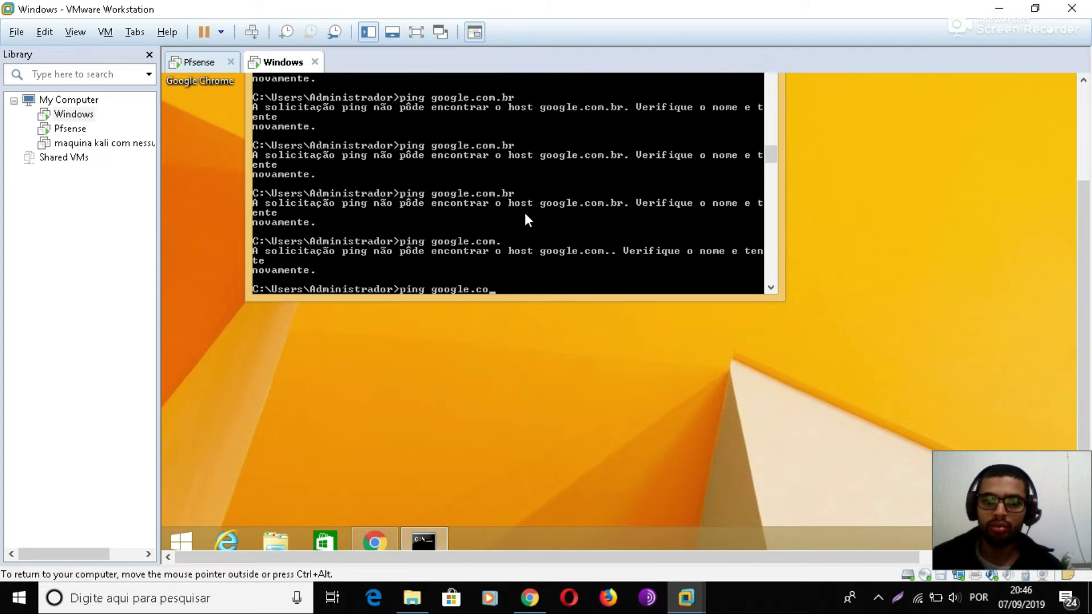
{"action": "type", "text": "m"}
{"action": "key", "text": "Return"}
- Test the HTTP port from the Windows VM by turning the recalled ping command into telnet google.com 80
{"action": "key", "text": "Up"}
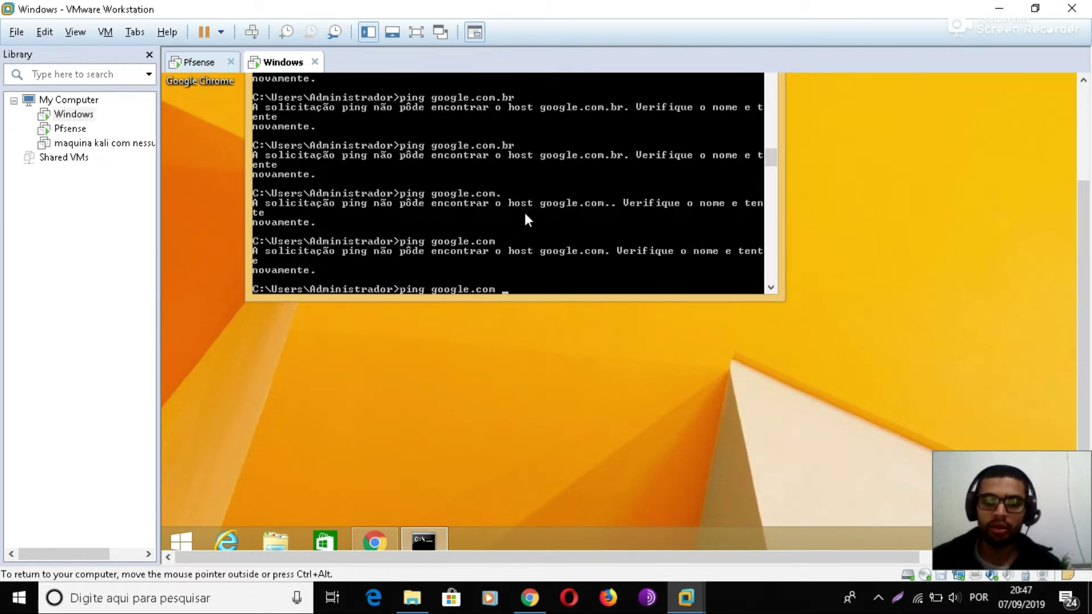
{"action": "type", "text": "80"}
{"action": "key", "text": "Left"}
{"action": "key", "text": "Left"}
{"action": "key", "text": "Left"}
{"action": "key", "text": "Left"}
{"action": "key", "text": "Left"}
{"action": "key", "text": "Left"}
{"action": "key", "text": "Left"}
{"action": "key", "text": "Left"}
{"action": "key", "text": "Left"}
{"action": "key", "text": "Left"}
{"action": "key", "text": "Left"}
{"action": "key", "text": "Left"}
{"action": "key", "text": "Left"}
{"action": "key", "text": "Left"}
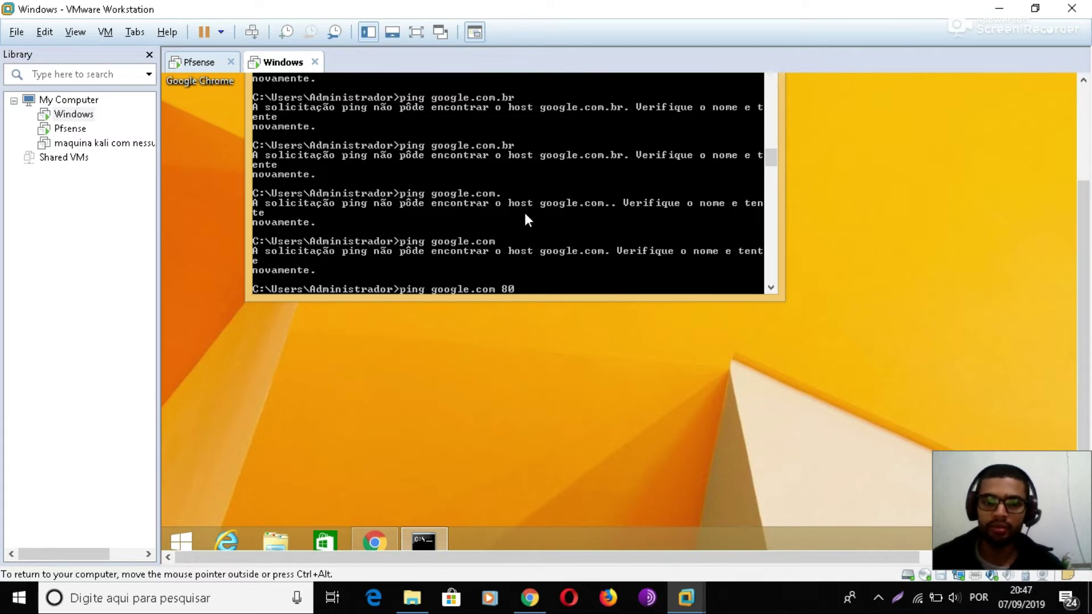
{"action": "key", "text": "BackSpace"}
{"action": "key", "text": "BackSpace"}
{"action": "key", "text": "BackSpace"}
{"action": "key", "text": "BackSpace"}
{"action": "type", "text": "telnet"}
{"action": "key", "text": "Return"}
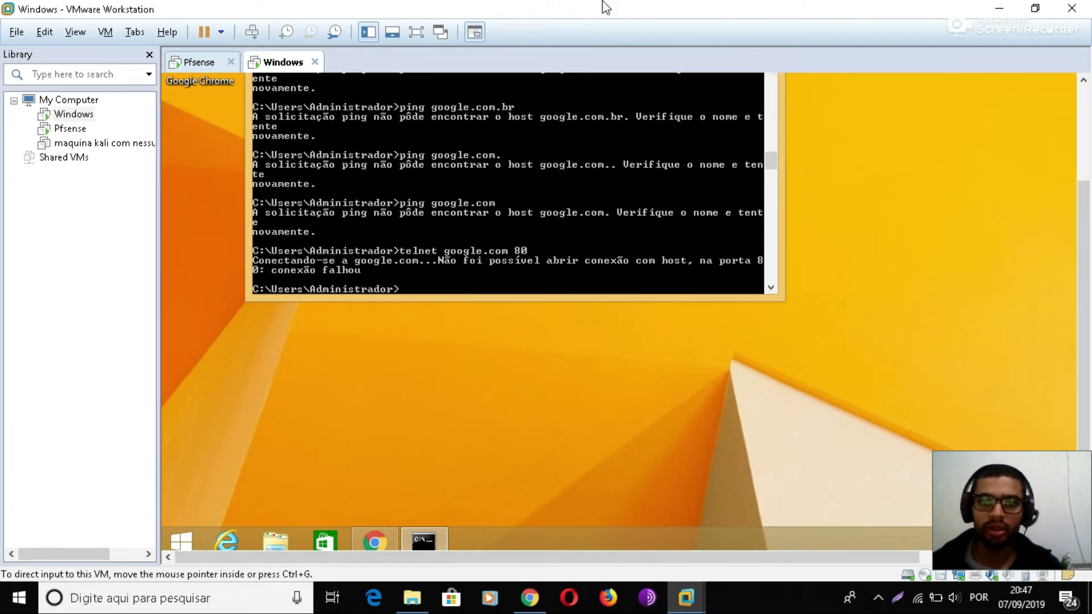
- Switch to pfSense in the host browser and open the Windows IP alias for editing from the firewall aliases
{"action": "key", "text": "alt+Tab"}
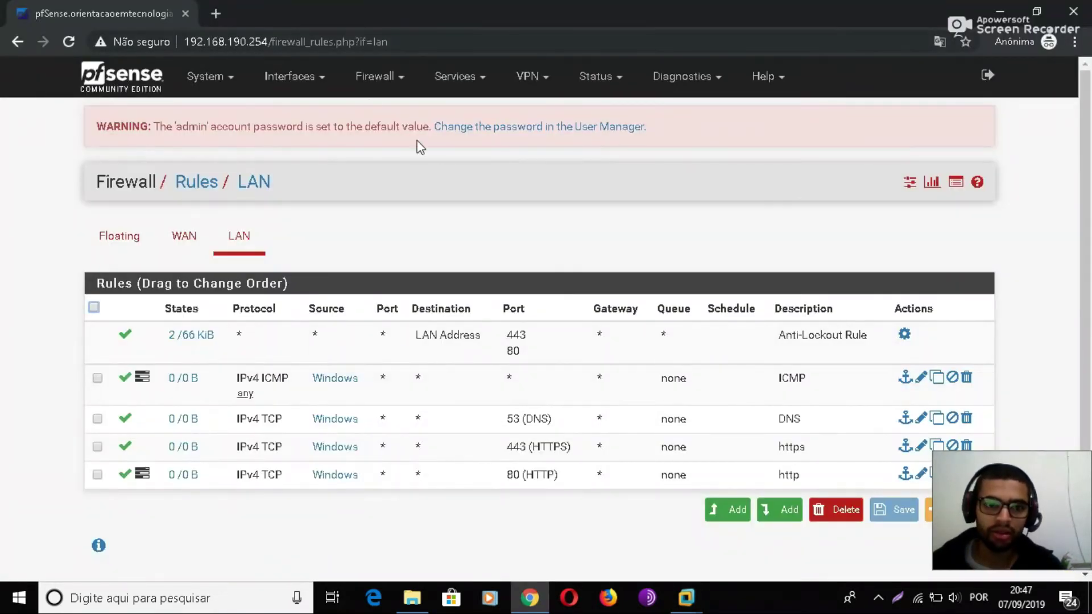
{"action": "left_click", "coordinate": [389, 78]}
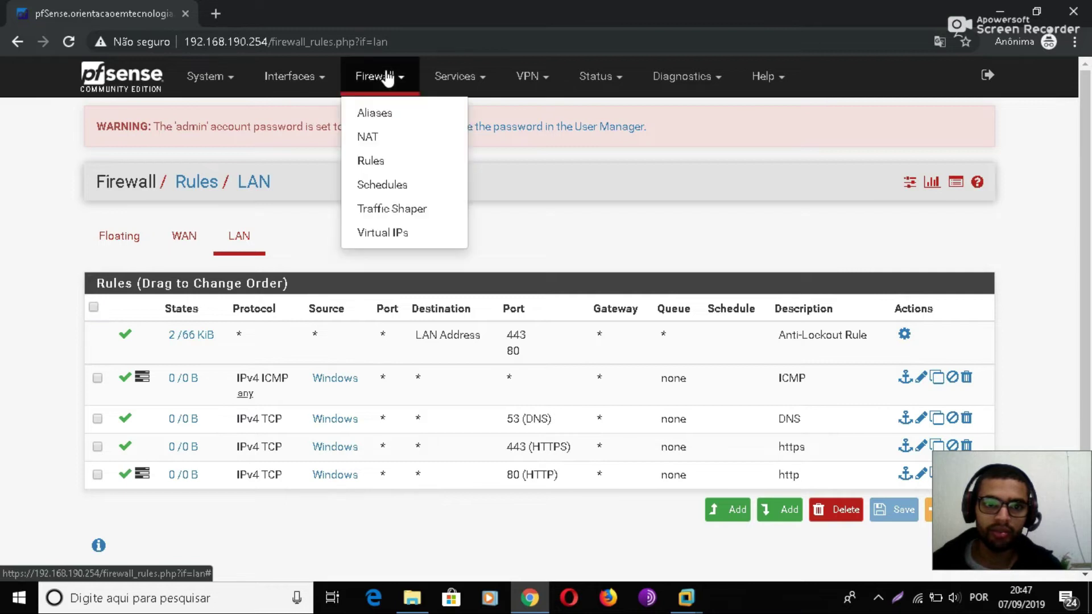
{"action": "left_click", "coordinate": [376, 112]}
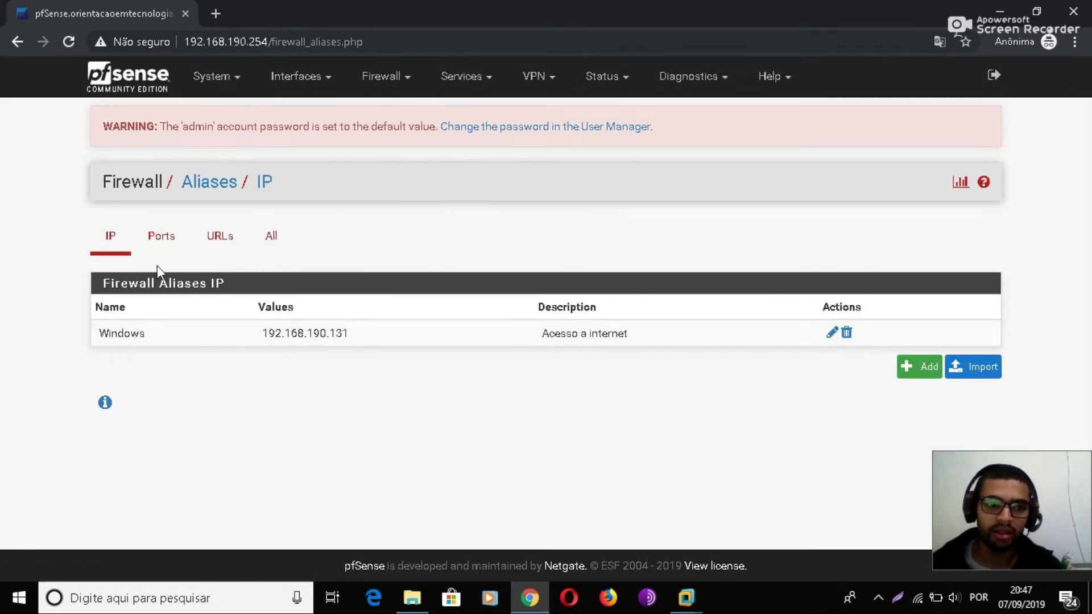
{"action": "left_click", "coordinate": [162, 238]}
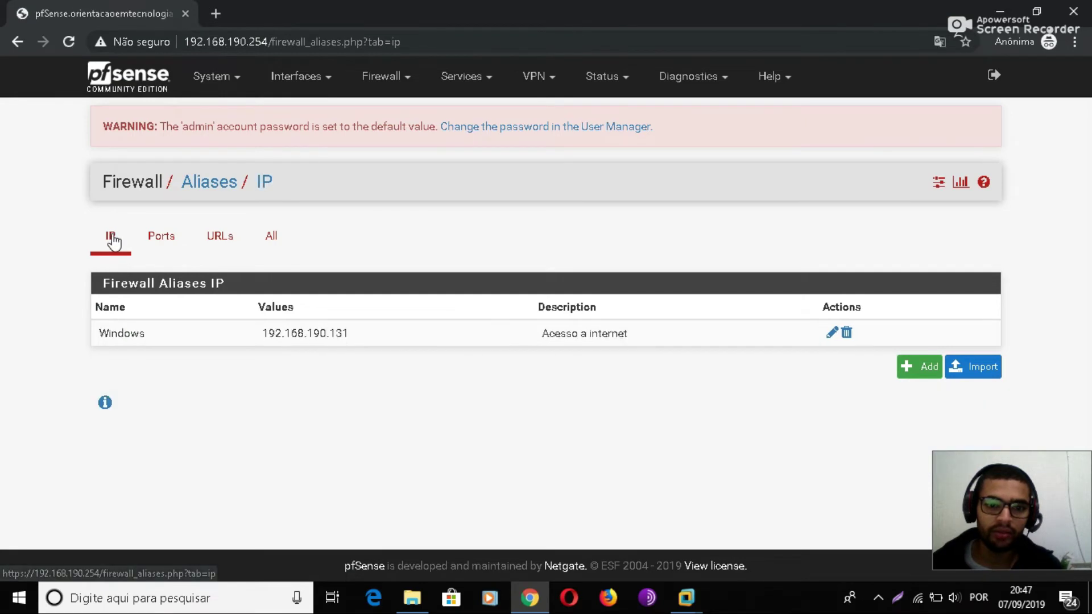
{"action": "left_click", "coordinate": [831, 336]}
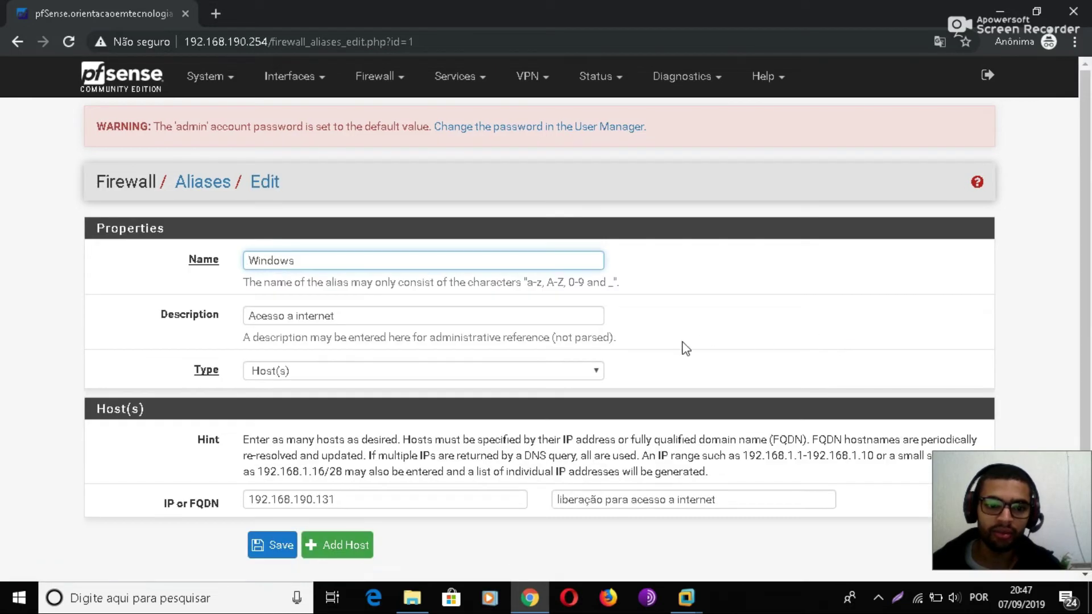
{"action": "scroll", "coordinate": [685, 348], "scroll_direction": "down", "scroll_amount": 1}
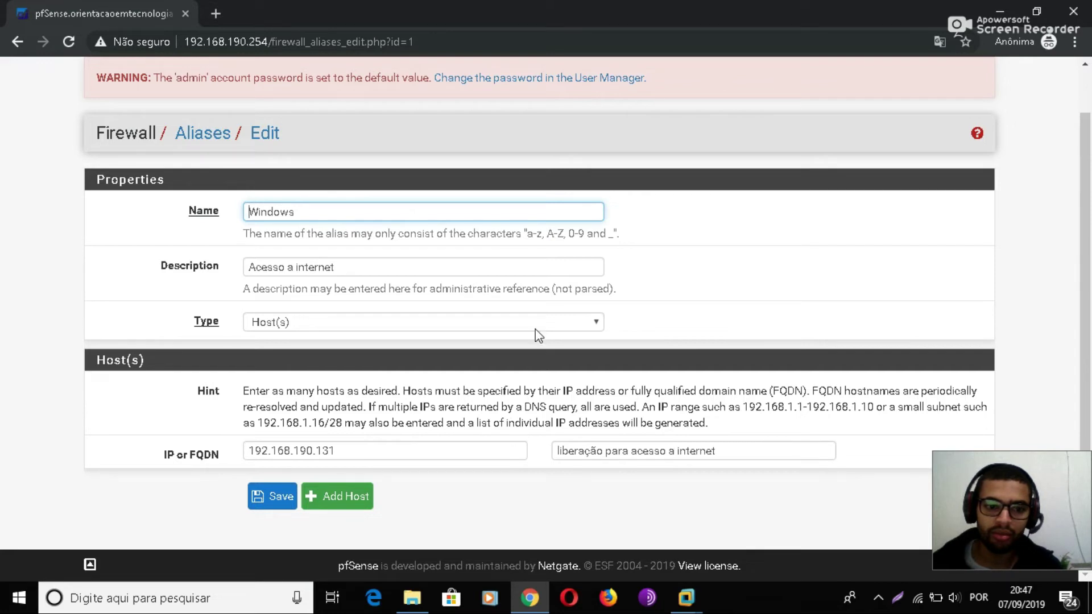
{"action": "triple_click", "coordinate": [698, 451]}
{"action": "key", "text": "ctrl+c"}
{"action": "key", "text": "BackSpace"}
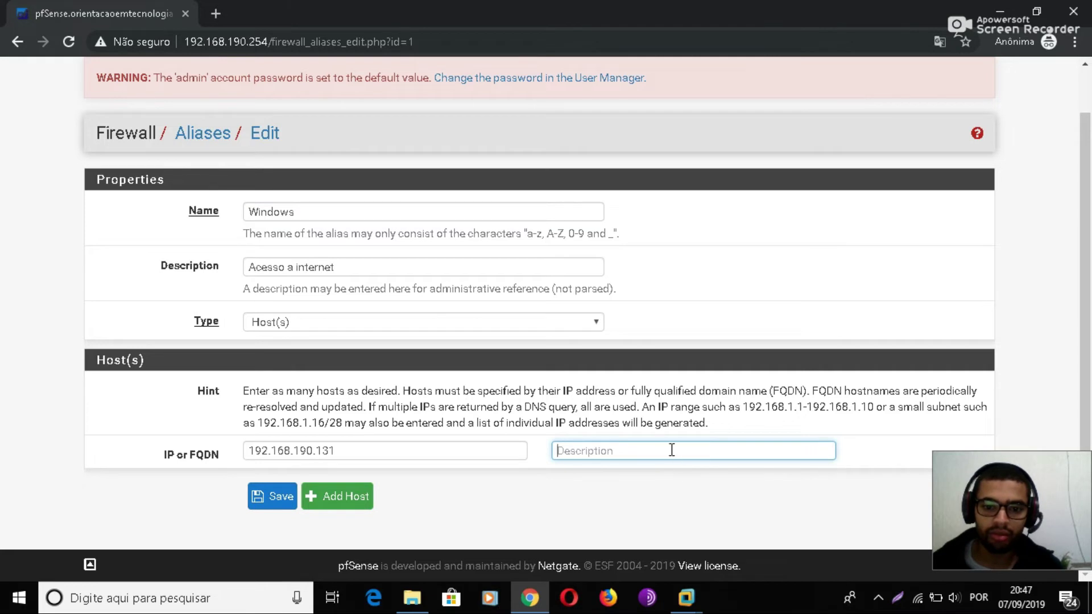
{"action": "key", "text": "ctrl+v"}
{"action": "left_click", "coordinate": [361, 276]}
- Change the Windows alias type to Network(s) with a /24 mask, save it and apply the changes
{"action": "left_click", "coordinate": [350, 325]}
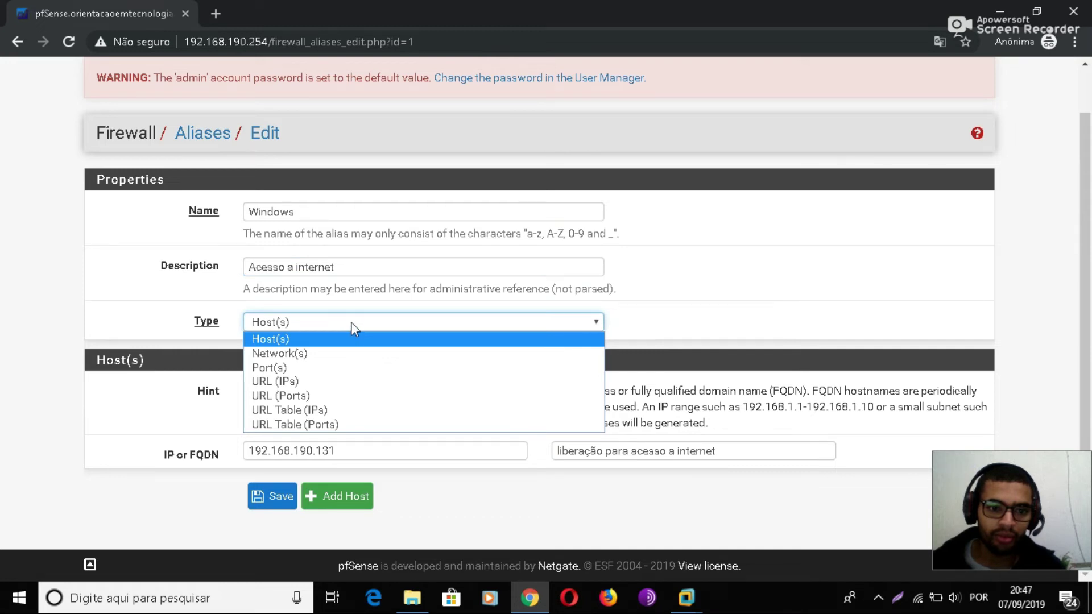
{"action": "left_click", "coordinate": [334, 351]}
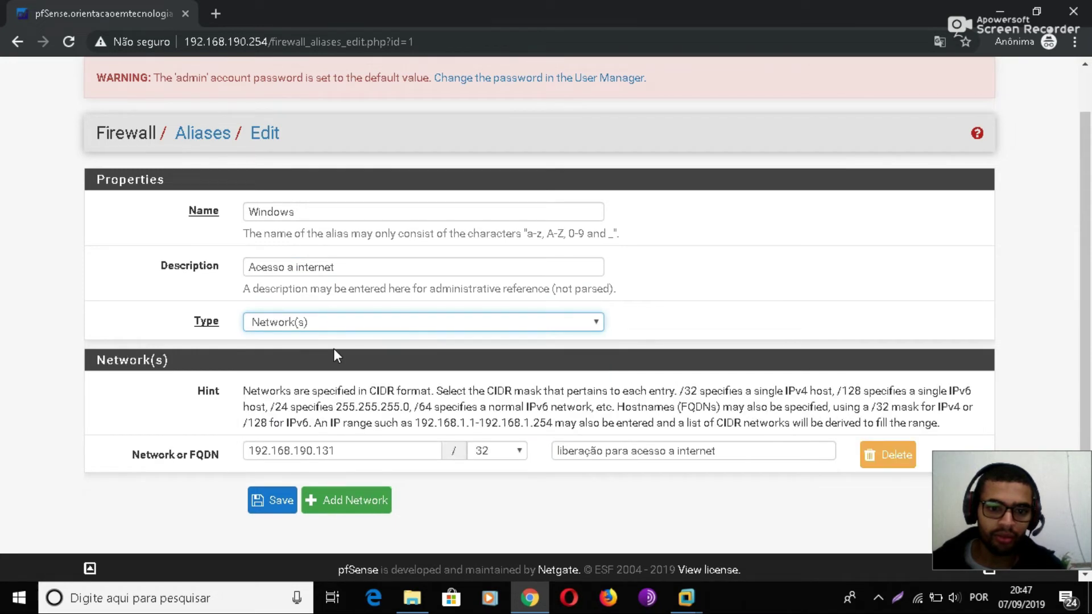
{"action": "left_click", "coordinate": [509, 450]}
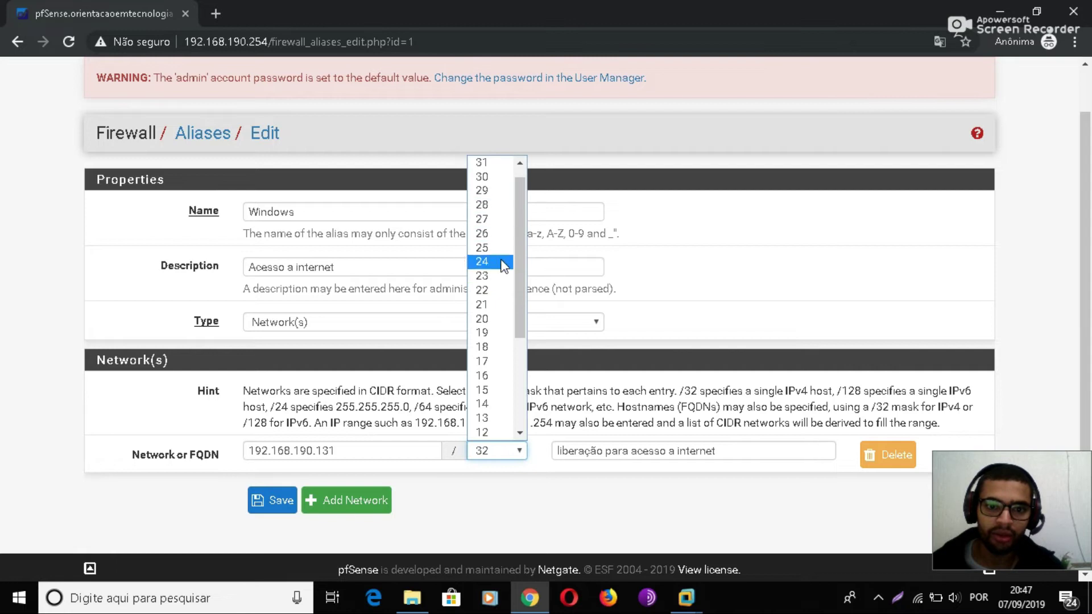
{"action": "left_click", "coordinate": [497, 264]}
{"action": "left_click", "coordinate": [275, 499]}
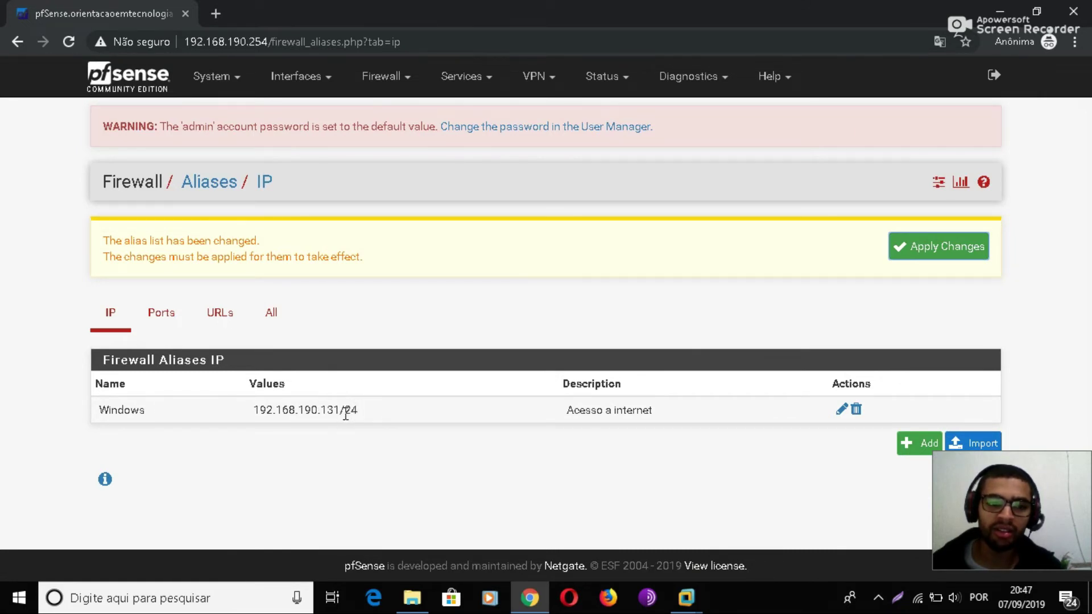
{"action": "left_click_drag", "start_coordinate": [339, 408], "coordinate": [327, 410]}
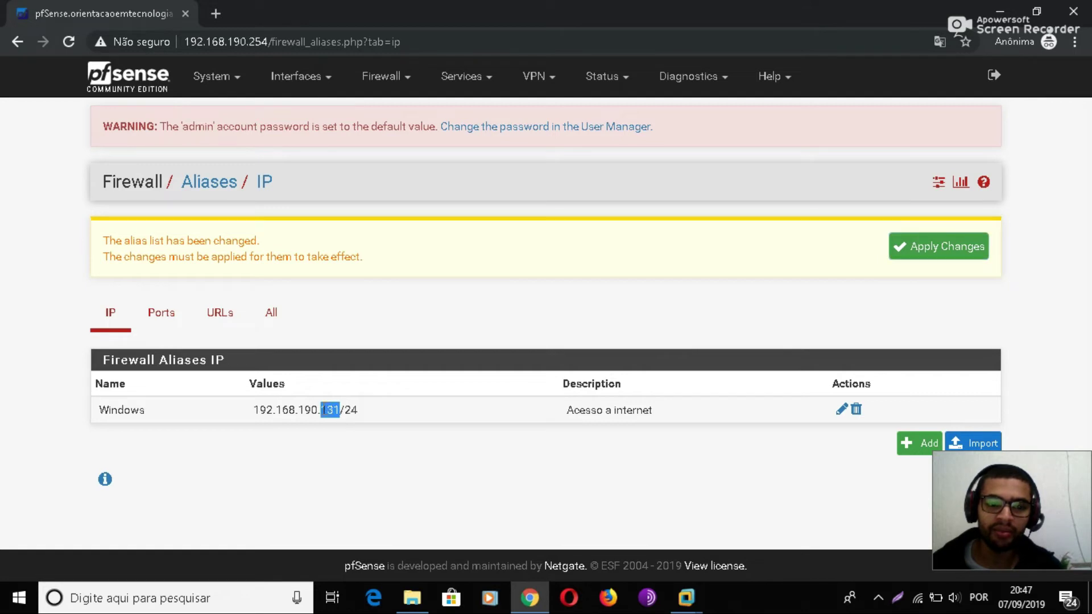
{"action": "left_click", "coordinate": [961, 246]}
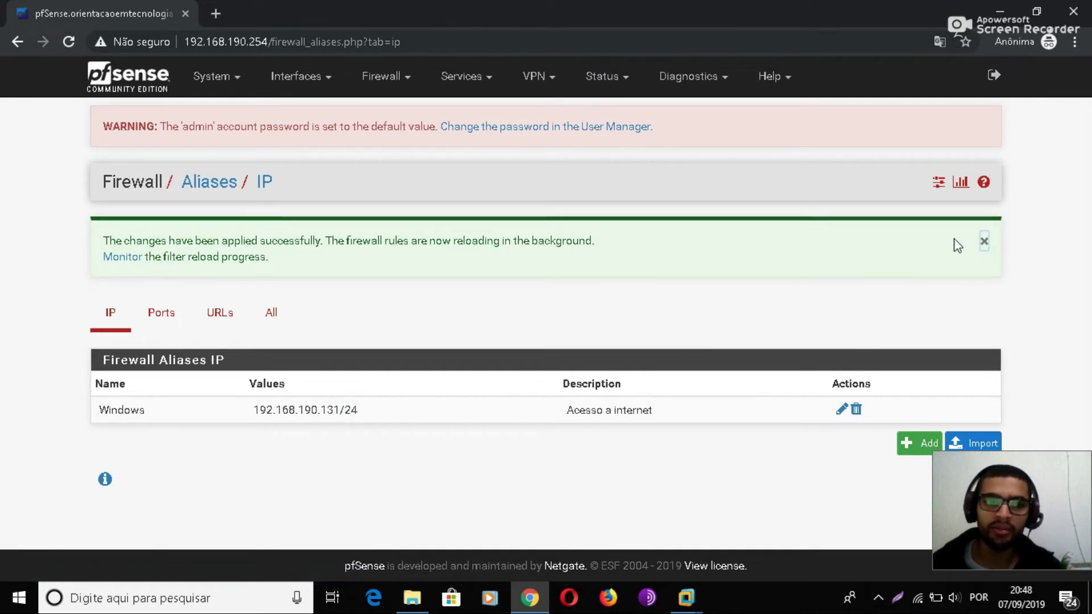
- Open the LAN firewall rules and check the Windows alias used as the rules' source
{"action": "left_click", "coordinate": [382, 76]}
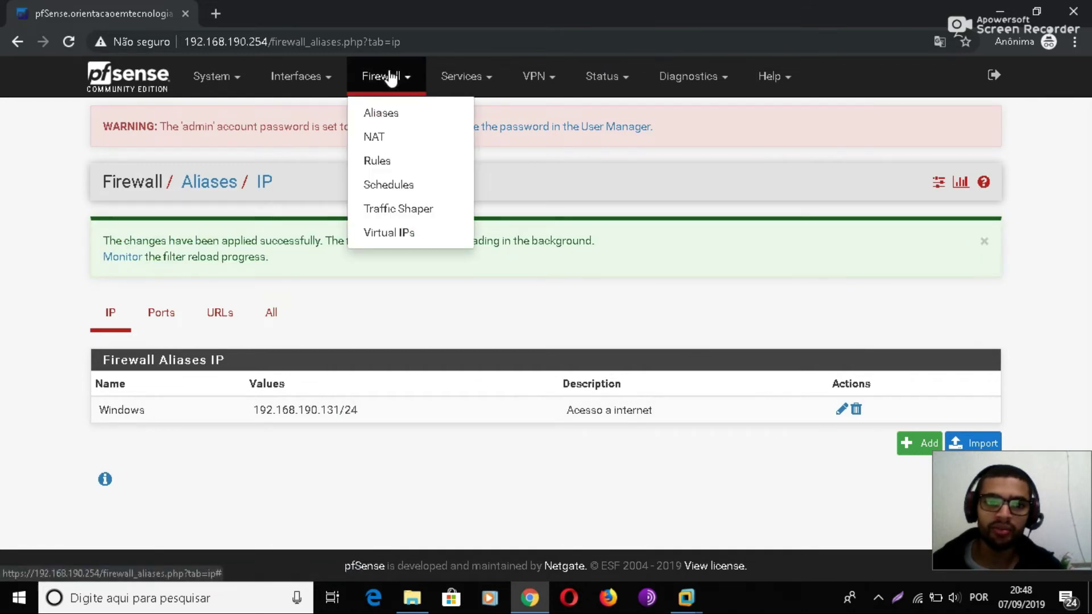
{"action": "left_click", "coordinate": [385, 165]}
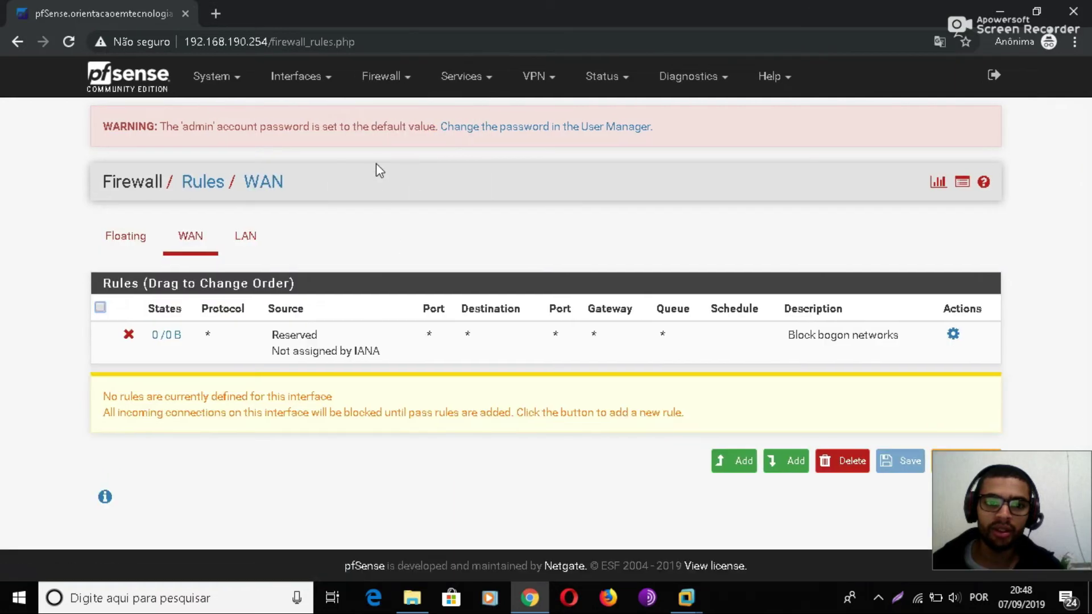
{"action": "left_click", "coordinate": [244, 244]}
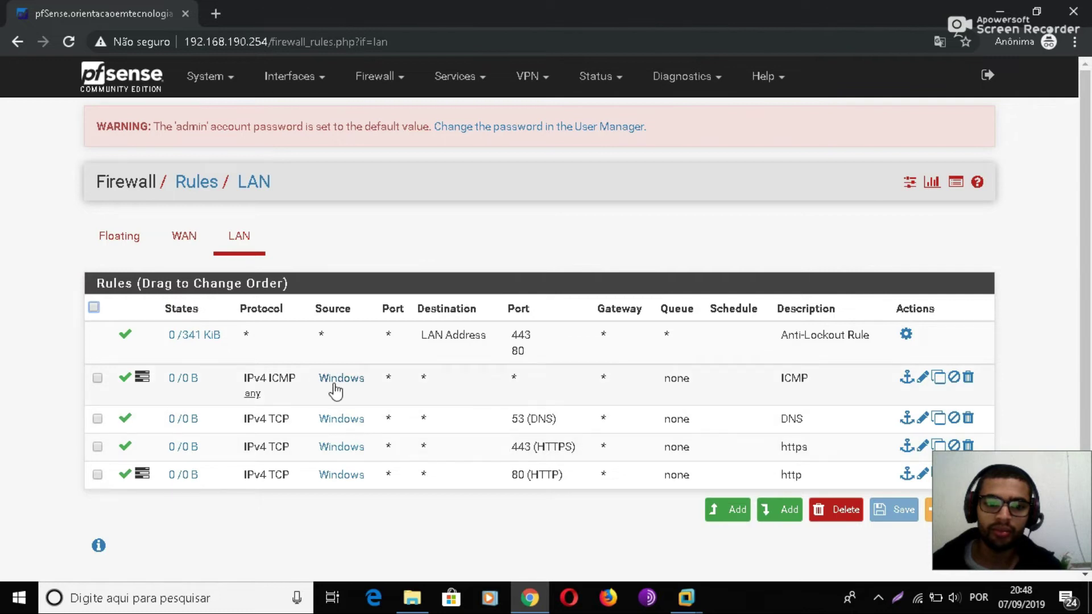
{"action": "mouse_move", "coordinate": [338, 381]}
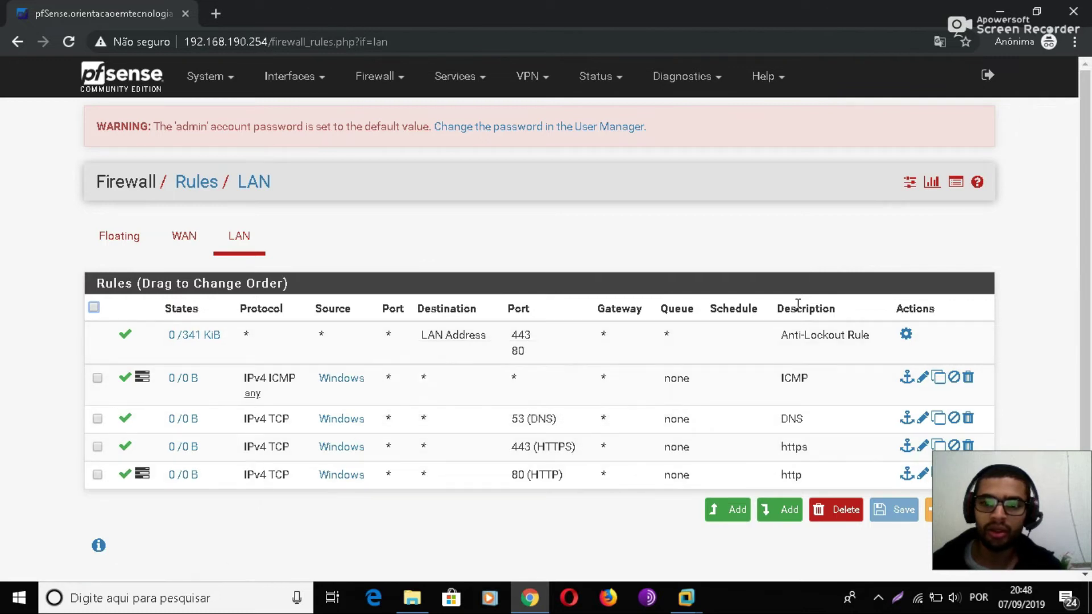
- Switch to the Windows VM, close the old command prompt and open a new one
{"action": "left_click", "coordinate": [683, 604]}
{"action": "left_click", "coordinate": [740, 499]}
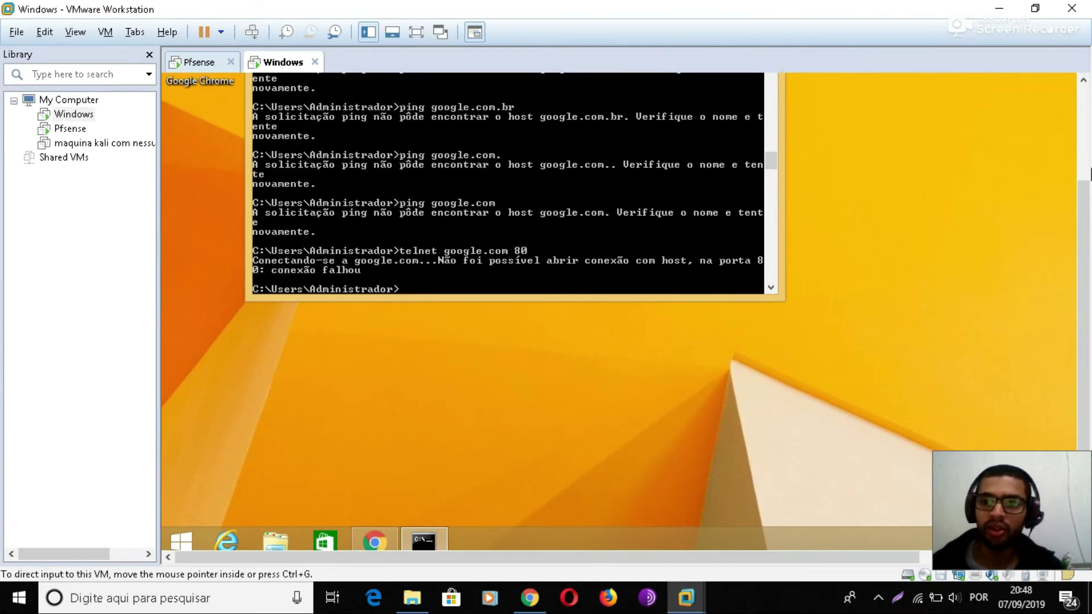
{"action": "scroll", "coordinate": [1078, 253], "scroll_direction": "up", "scroll_amount": 3}
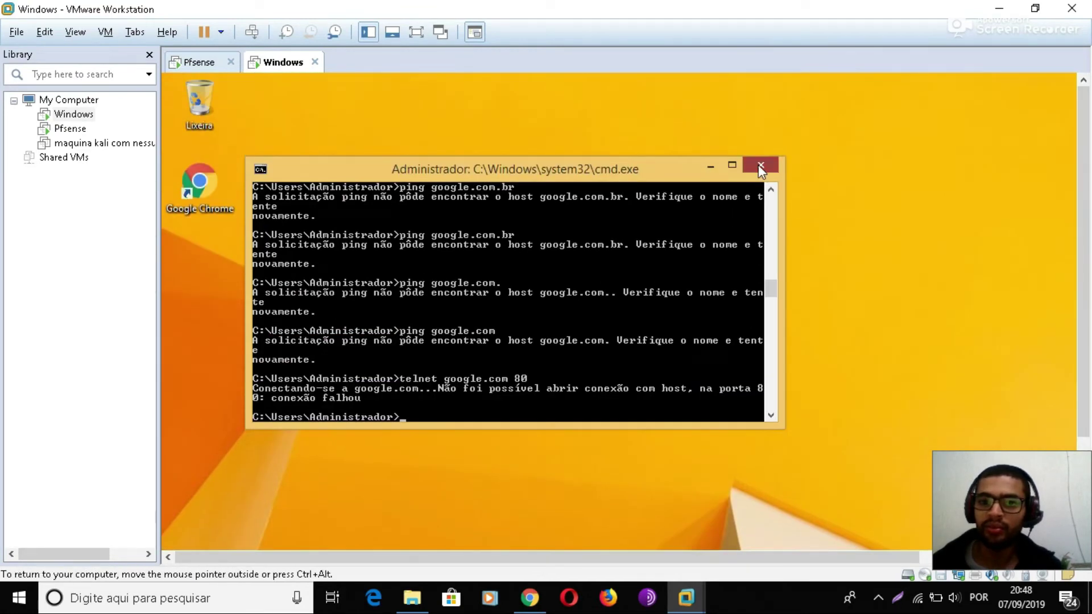
{"action": "left_click", "coordinate": [759, 166]}
{"action": "scroll", "coordinate": [1075, 361], "scroll_direction": "down", "scroll_amount": 3}
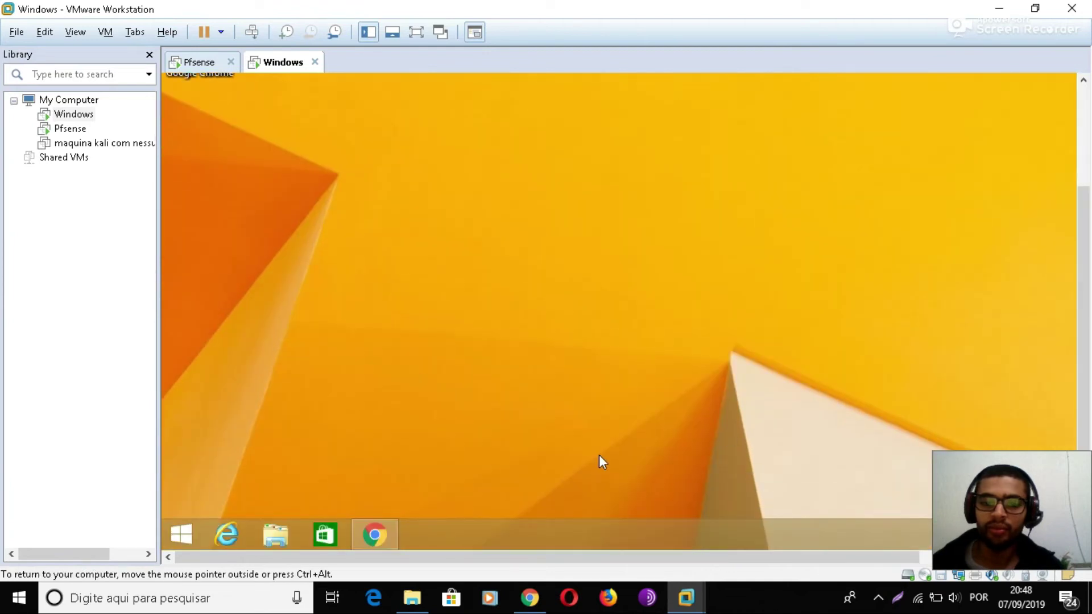
{"action": "key", "text": "super+r"}
{"action": "key", "text": "Return"}
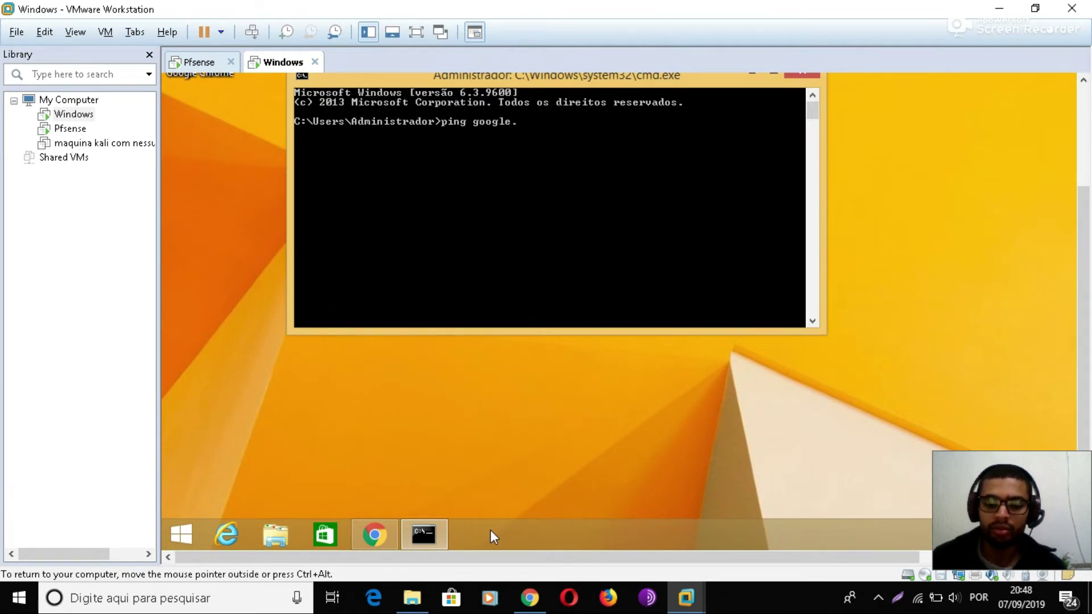
- Ping google.com once and google.com.br twice from the new command prompt
{"action": "type", "text": "ping google.com"}
{"action": "key", "text": "Return"}
{"action": "key", "text": "Up"}
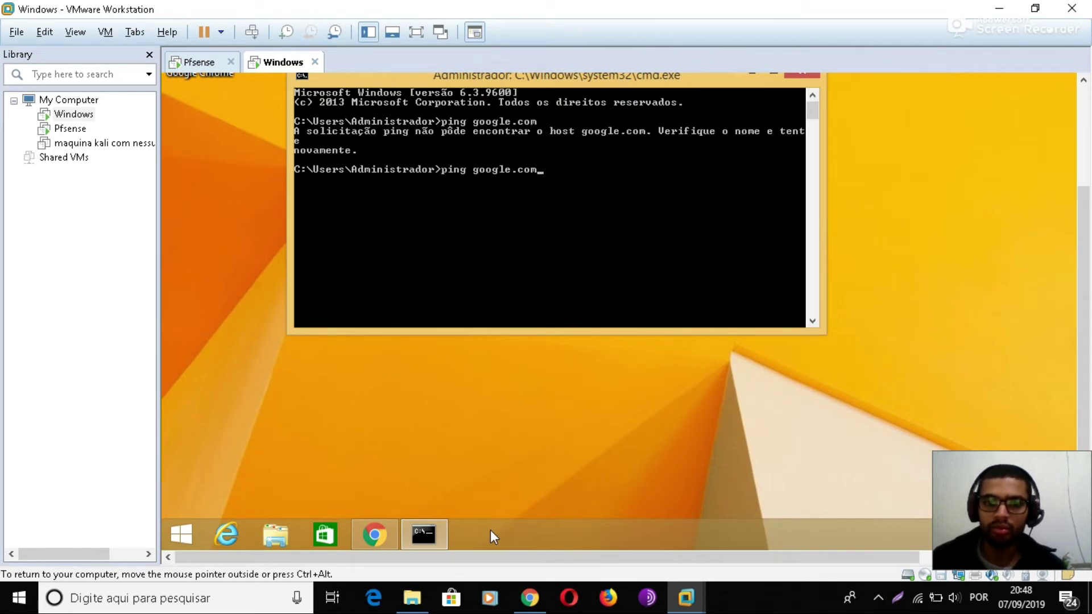
{"action": "type", "text": ".br"}
{"action": "key", "text": "Return"}
{"action": "key", "text": "Up"}
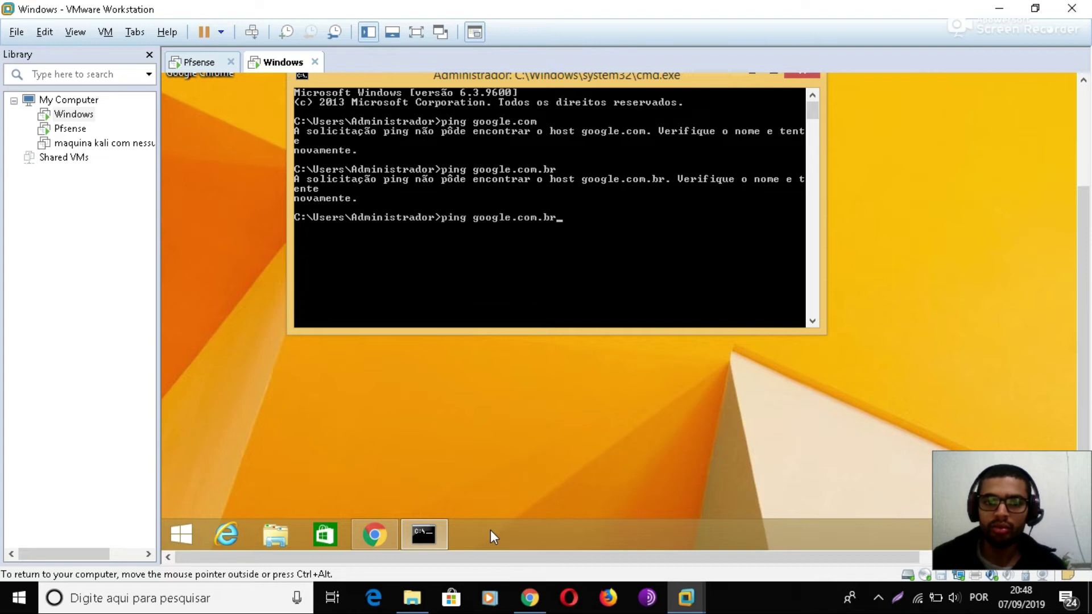
{"action": "key", "text": "Return"}
{"action": "key", "text": "Up"}
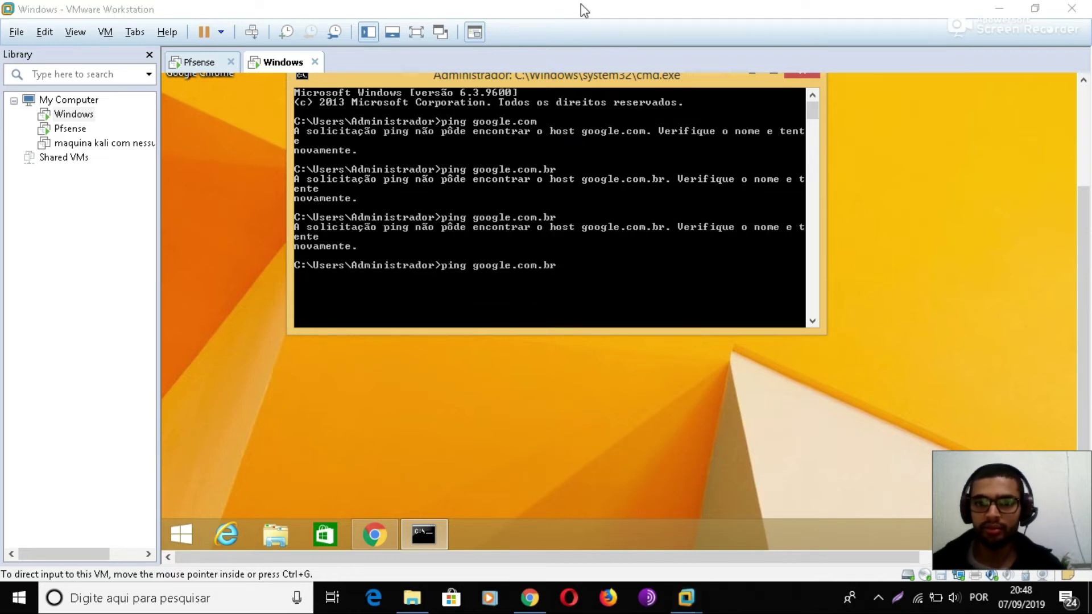
- Switch back to pfSense, open the LAN DHCP Server settings and review them down to the DNS servers
{"action": "key", "text": "alt+Tab"}
{"action": "left_click", "coordinate": [454, 81]}
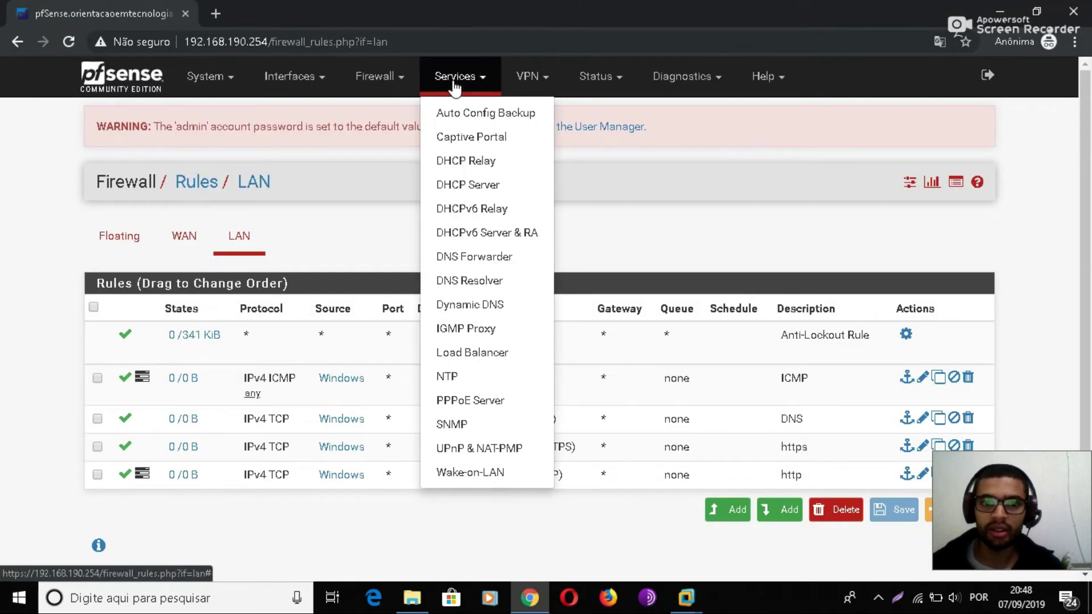
{"action": "left_click", "coordinate": [479, 185]}
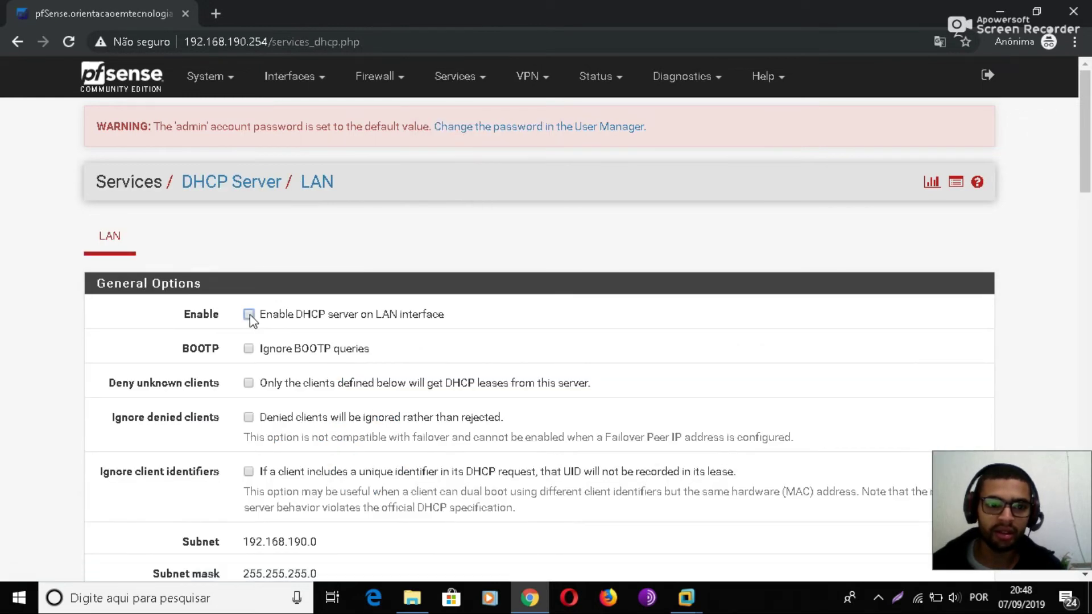
{"action": "scroll", "coordinate": [579, 327], "scroll_direction": "down", "scroll_amount": 20}
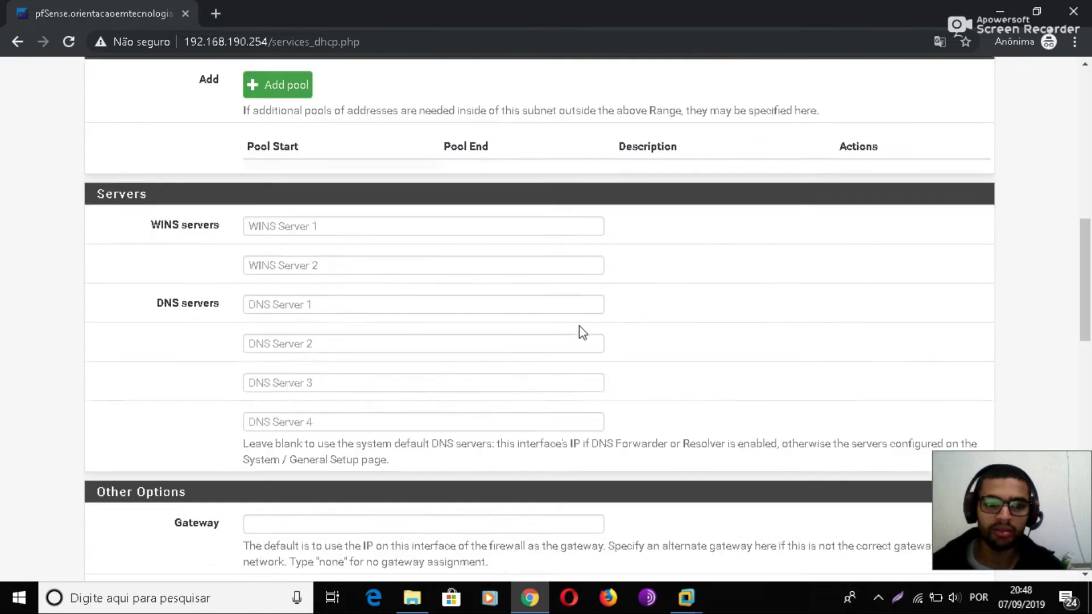
- Try to save the LAN DHCP Server settings with the server enabled, then disable it again on the form
{"action": "scroll", "coordinate": [369, 491], "scroll_direction": "down", "scroll_amount": 10}
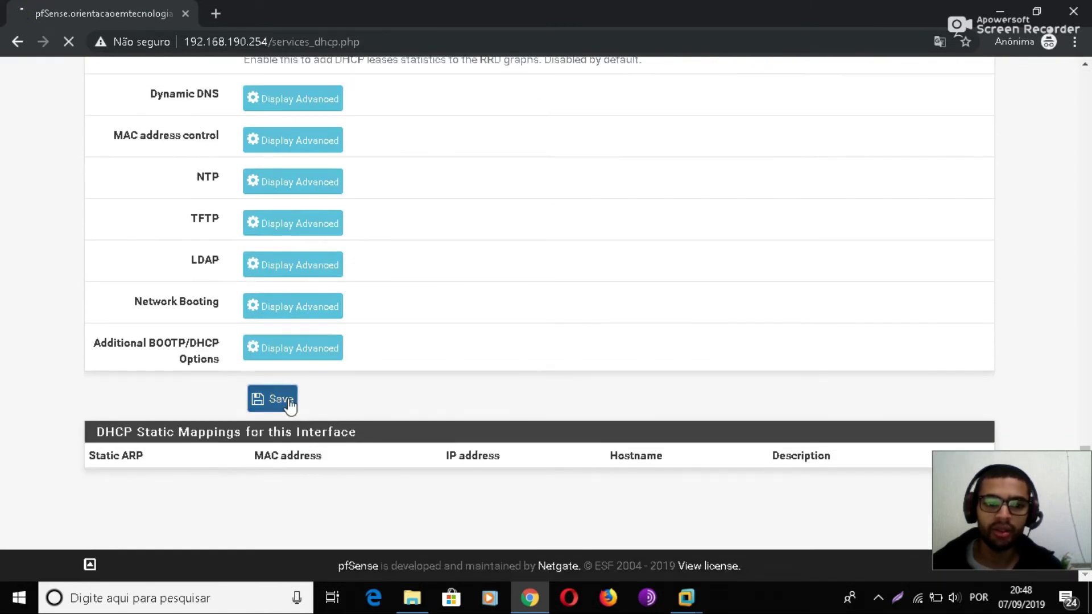
{"action": "left_click", "coordinate": [270, 396]}
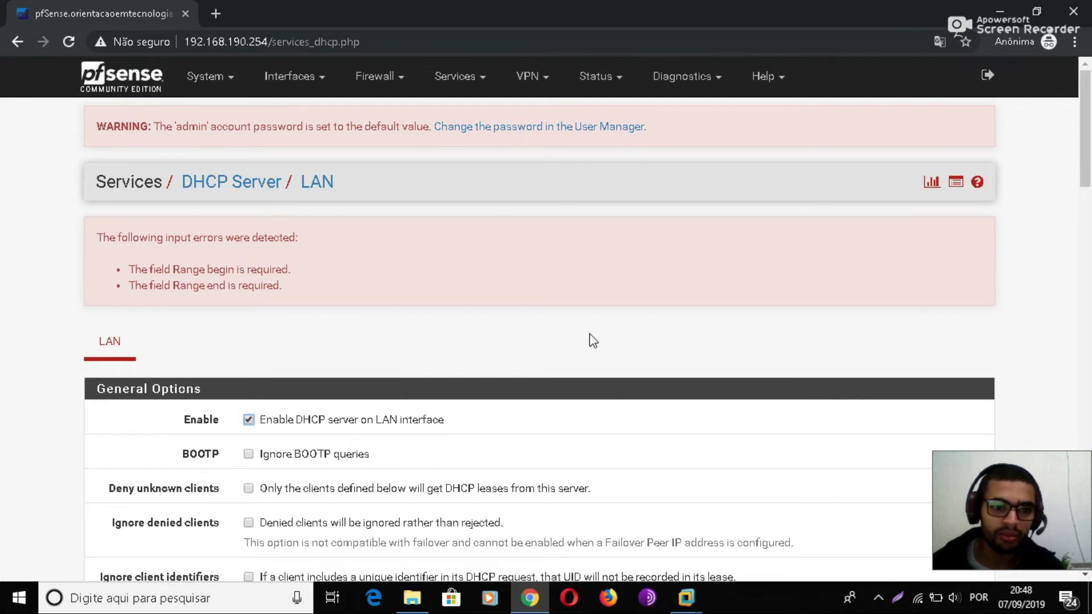
{"action": "scroll", "coordinate": [592, 340], "scroll_direction": "down", "scroll_amount": 10}
{"action": "scroll", "coordinate": [590, 336], "scroll_direction": "up", "scroll_amount": 8}
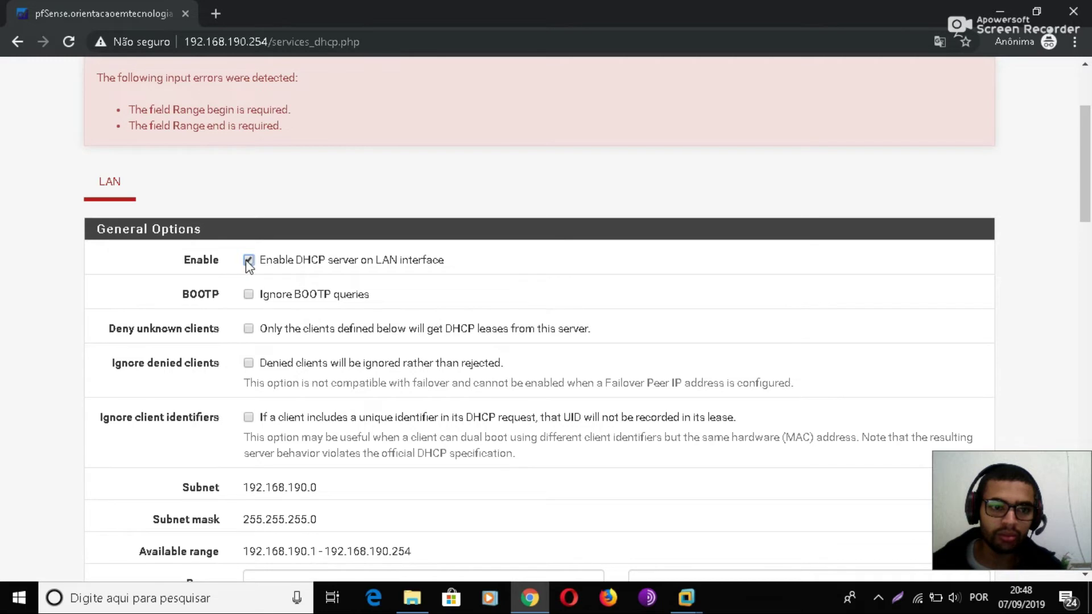
{"action": "scroll", "coordinate": [432, 244], "scroll_direction": "up", "scroll_amount": 3}
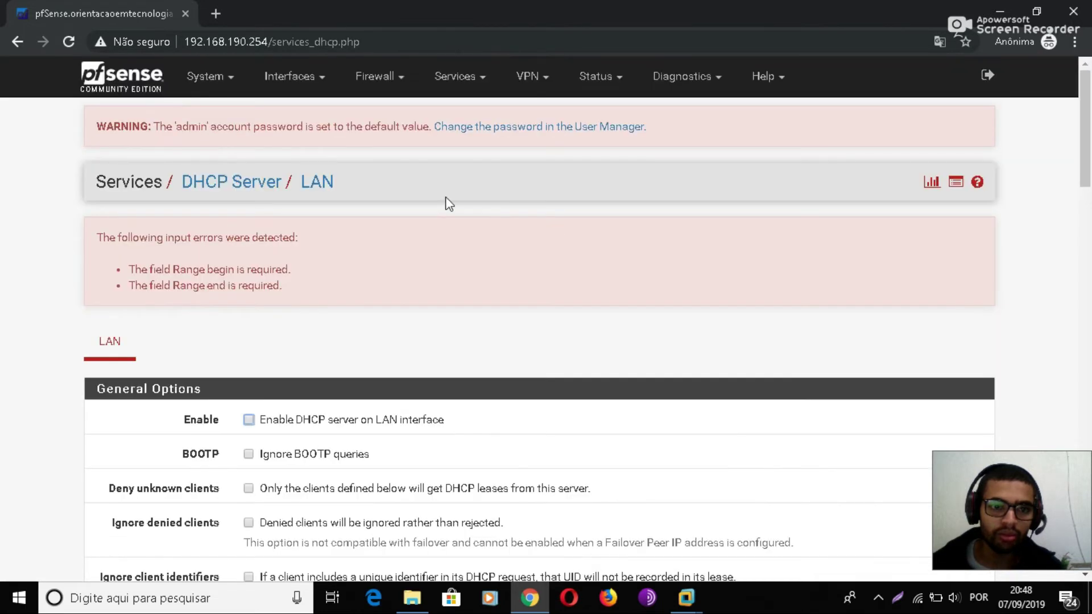
- Reopen the DHCP Server page, enable the DHCP server on the LAN interface and try to save it without a range
{"action": "left_click", "coordinate": [483, 83]}
{"action": "left_click", "coordinate": [483, 183]}
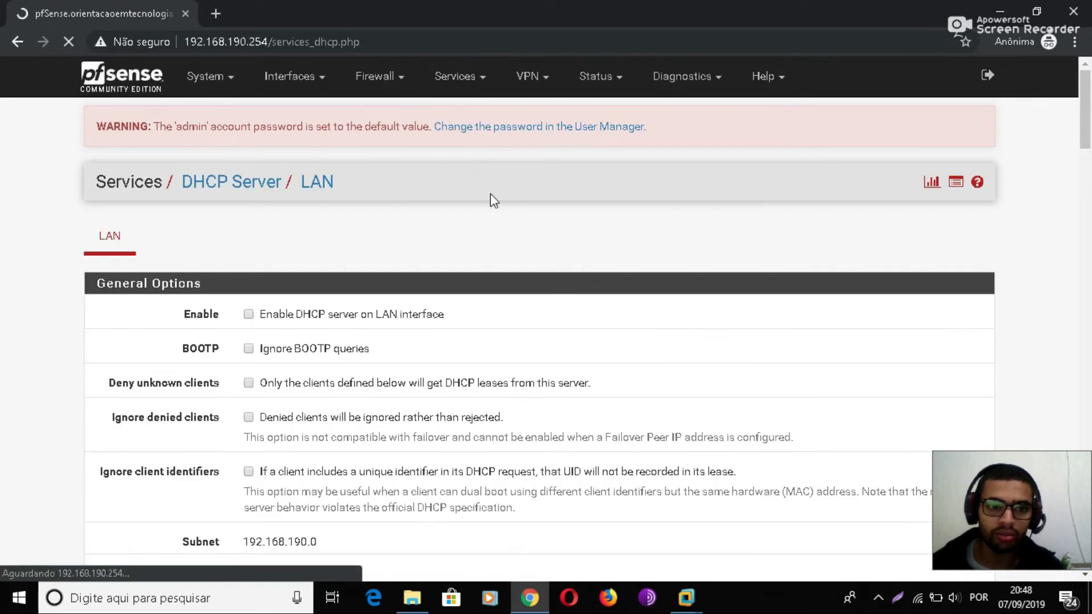
{"action": "left_click", "coordinate": [248, 314]}
{"action": "scroll", "coordinate": [536, 349], "scroll_direction": "down", "scroll_amount": 14}
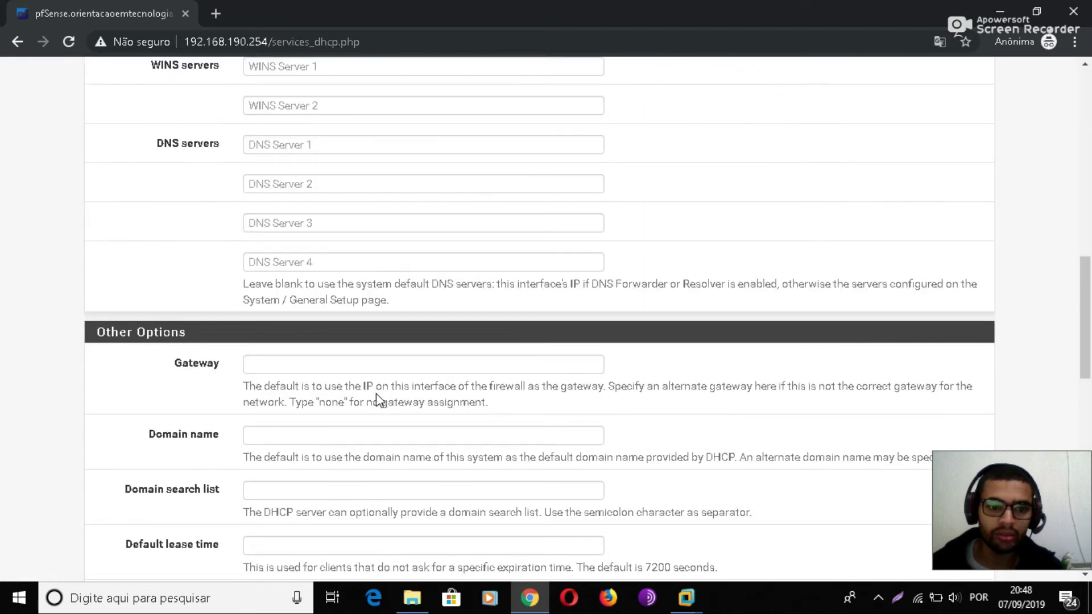
{"action": "scroll", "coordinate": [378, 400], "scroll_direction": "down", "scroll_amount": 10}
{"action": "left_click", "coordinate": [274, 411]}
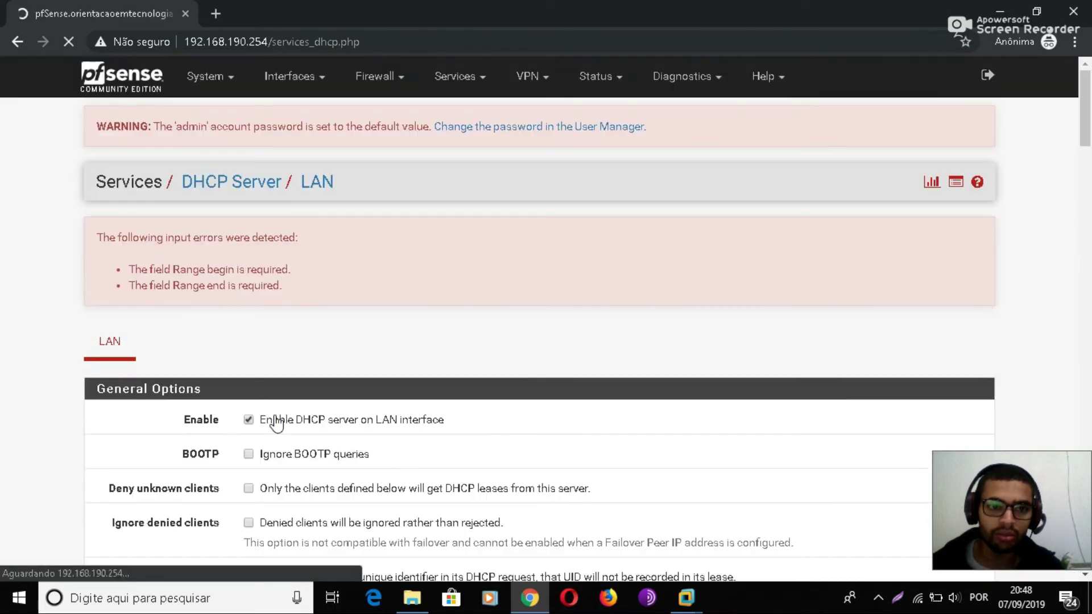
- Translate the DHCP Server page into Portuguese to read the input errors and try to save the settings once more
{"action": "right_click", "coordinate": [405, 313]}
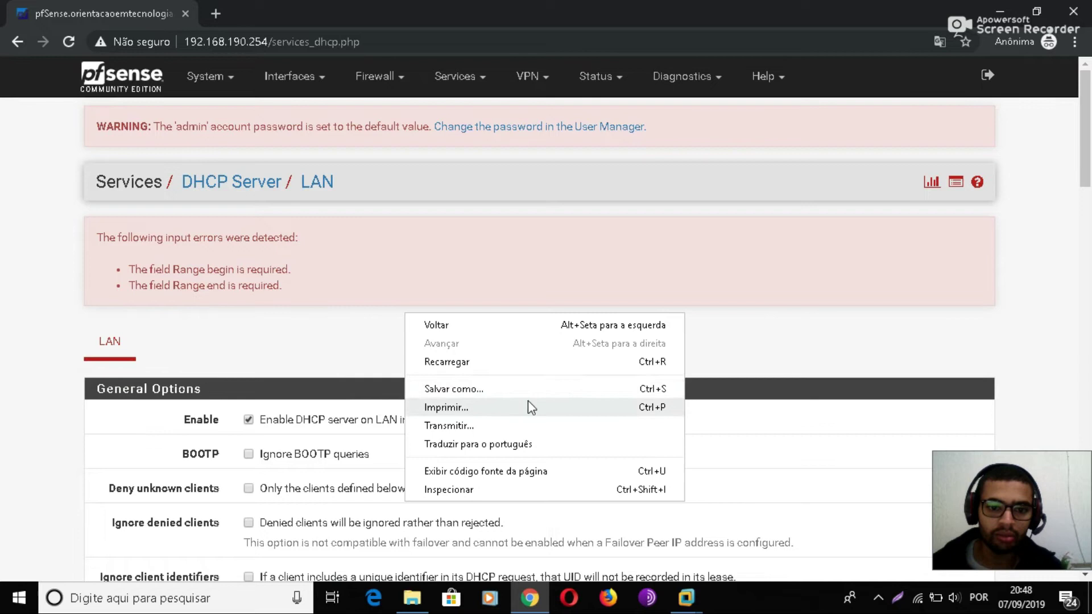
{"action": "left_click", "coordinate": [517, 444]}
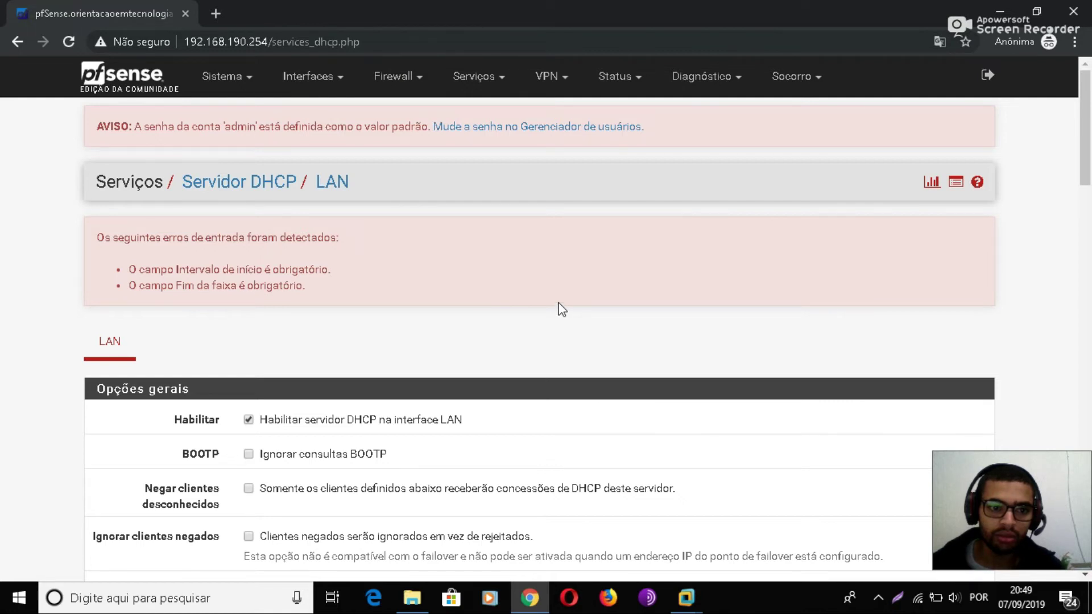
{"action": "scroll", "coordinate": [562, 310], "scroll_direction": "down", "scroll_amount": 20}
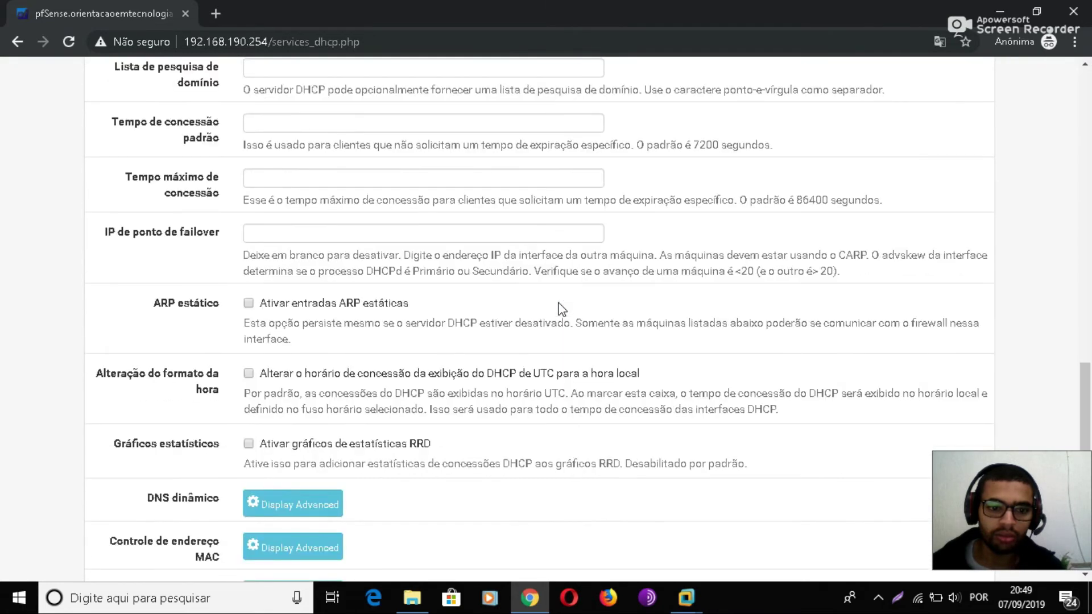
{"action": "scroll", "coordinate": [562, 310], "scroll_direction": "down", "scroll_amount": 8}
{"action": "left_click", "coordinate": [313, 391]}
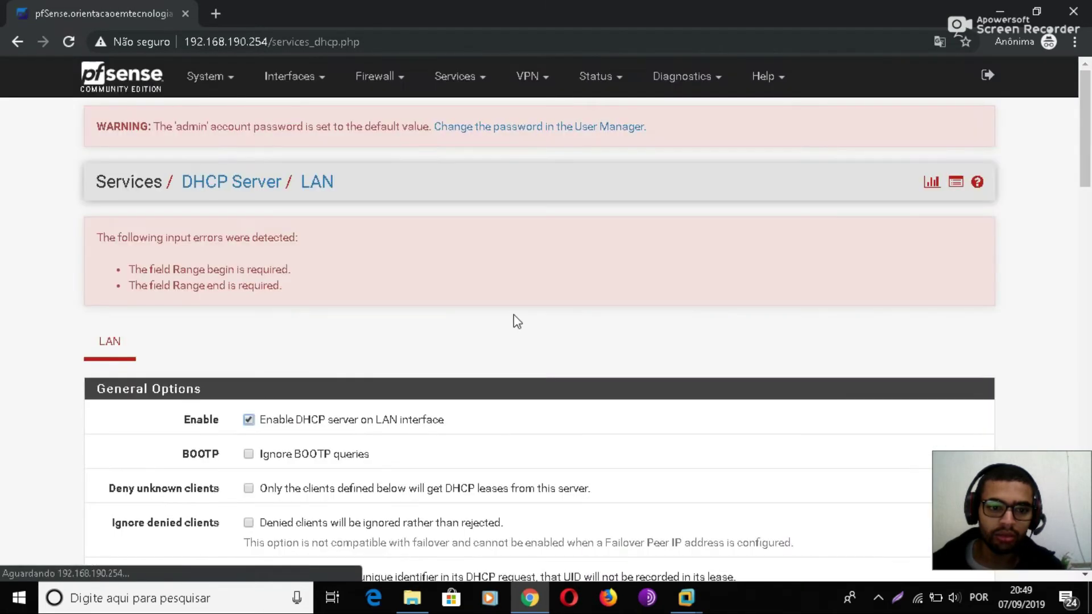
- Leave the DHCP Server page and open the firewall rules
{"action": "left_click", "coordinate": [310, 89]}
{"action": "left_click", "coordinate": [389, 78]}
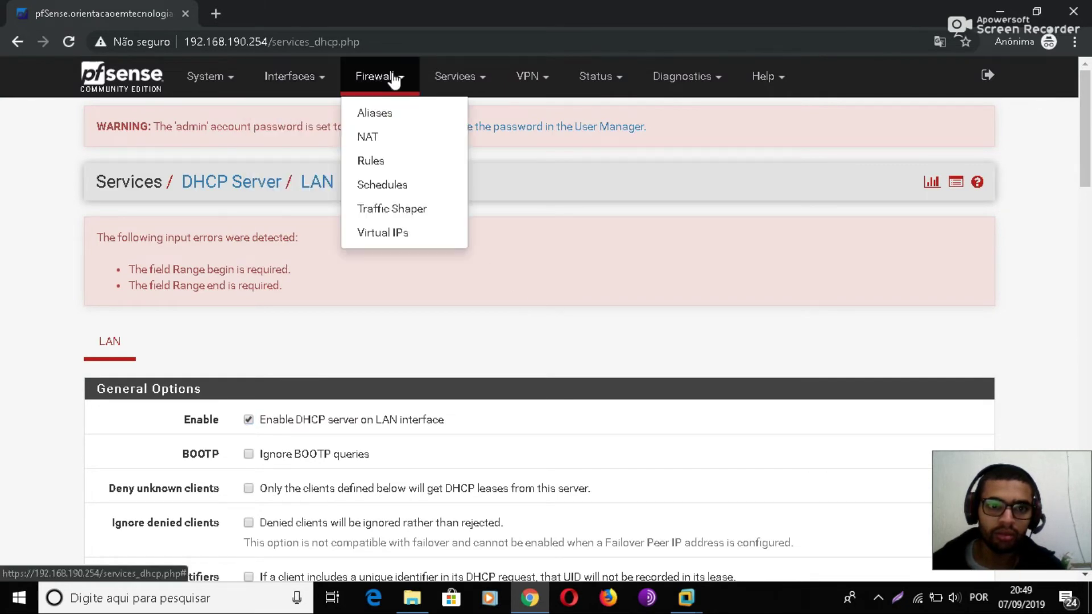
{"action": "left_click", "coordinate": [394, 164]}
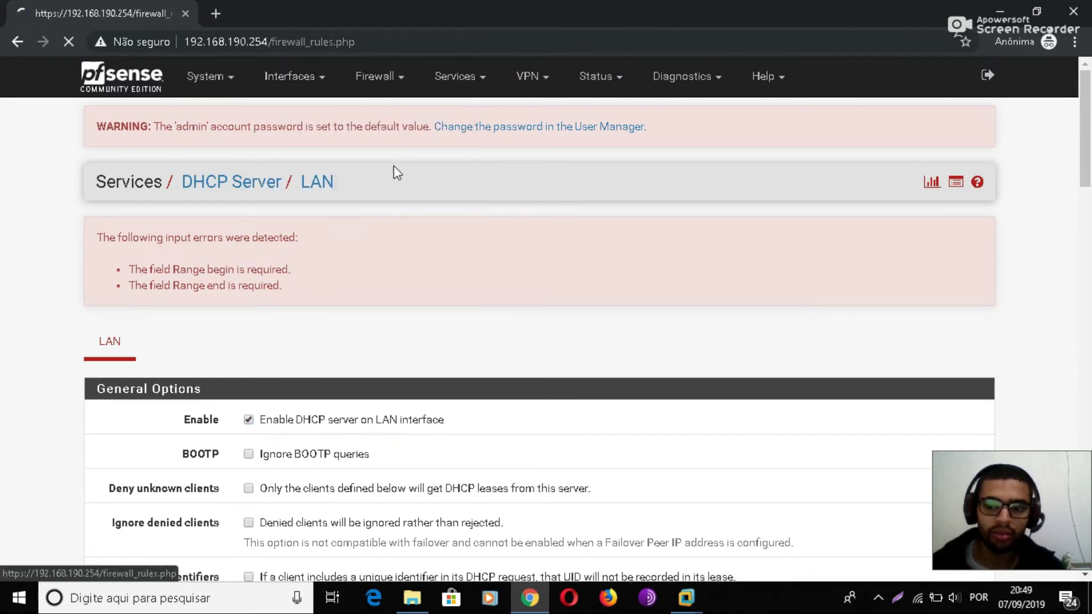
- Switch to the Windows VM, rerun the google.com.br ping in the command prompt and return to pfSense
{"action": "mouse_move", "coordinate": [686, 597]}
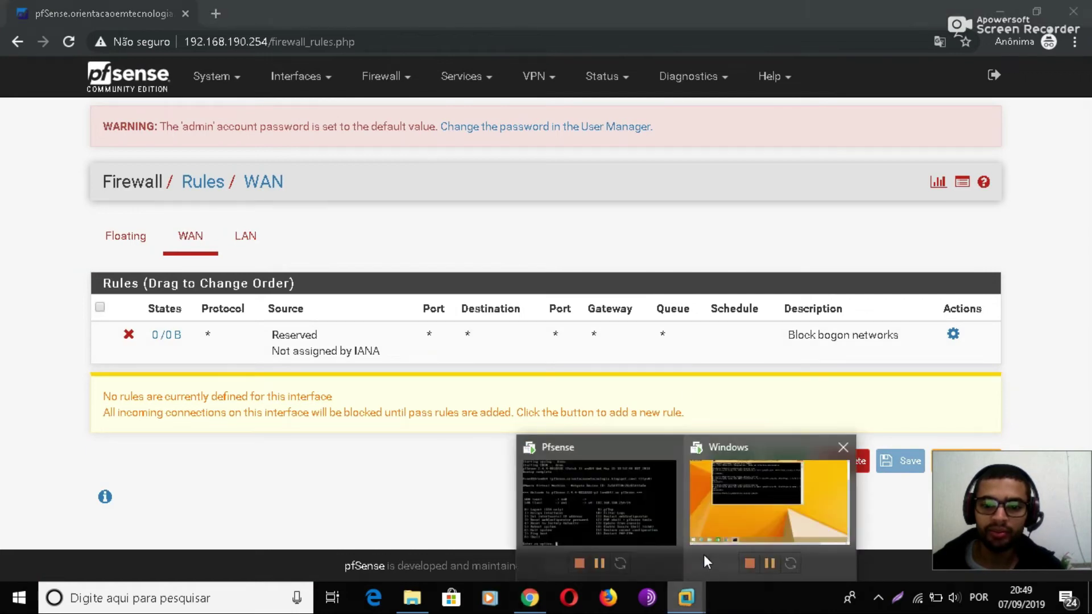
{"action": "left_click", "coordinate": [766, 482]}
{"action": "key", "text": "Return"}
{"action": "key", "text": "Up"}
{"action": "key", "text": "Return"}
{"action": "key", "text": "alt+Tab"}
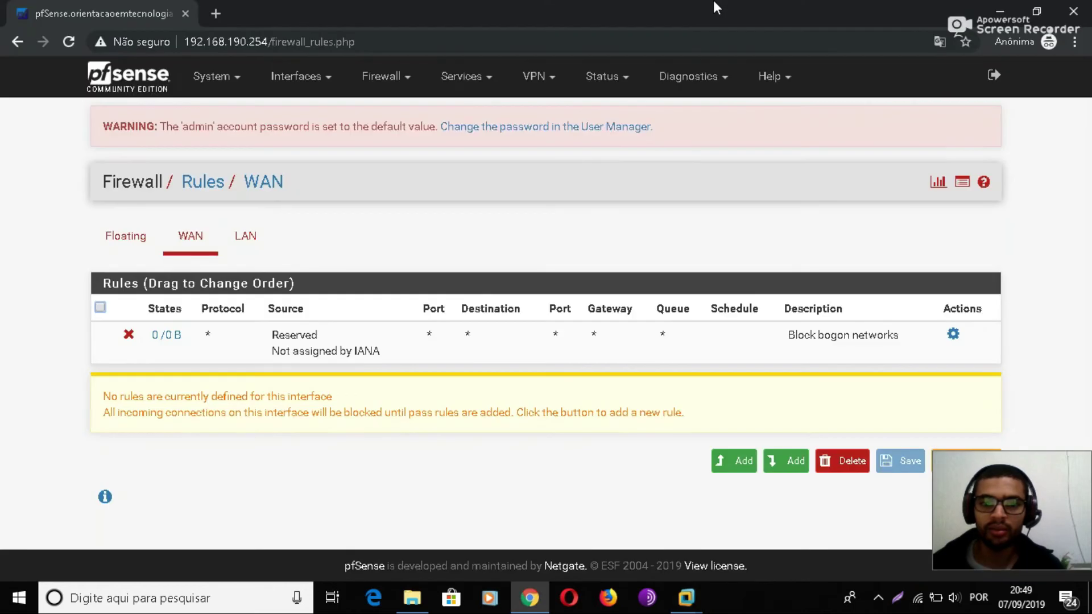
- Check the LAN firewall rules, then examine the gateways and default gateway in the system routing settings
{"action": "left_click", "coordinate": [261, 248]}
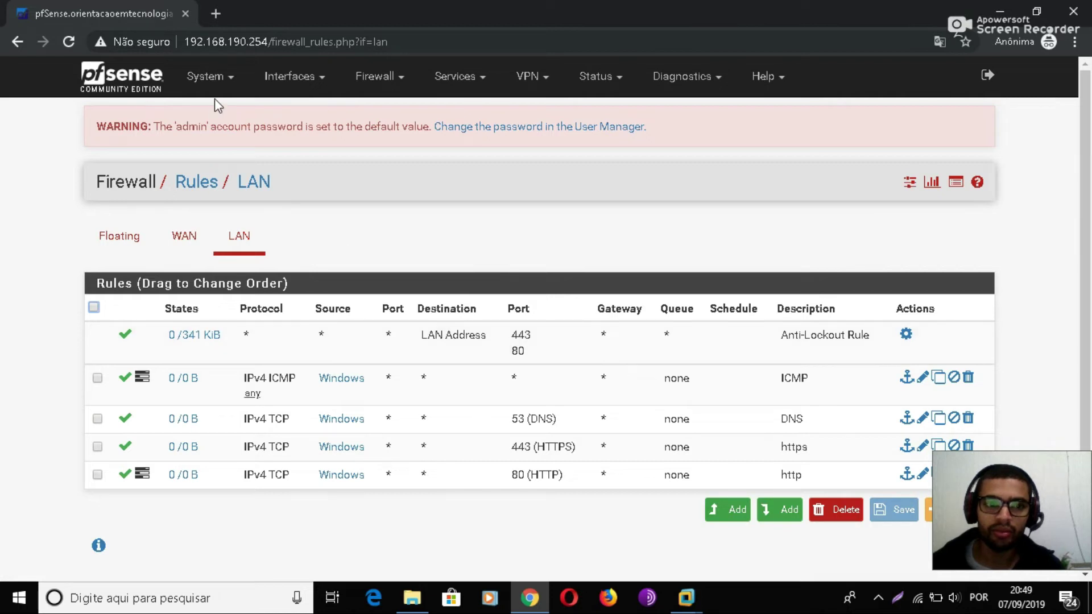
{"action": "left_click", "coordinate": [221, 78]}
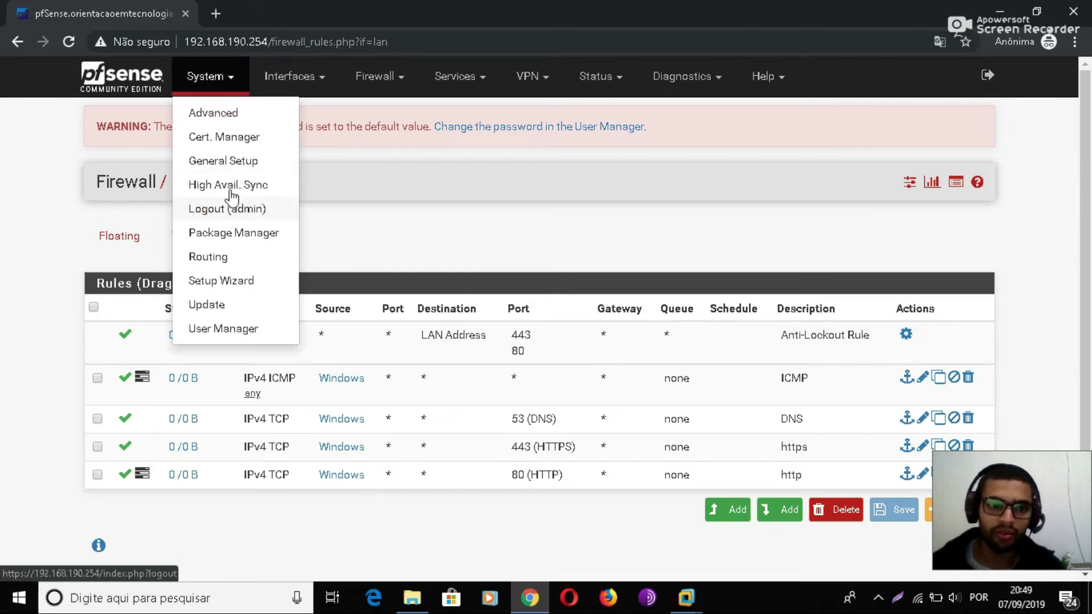
{"action": "left_click", "coordinate": [227, 258]}
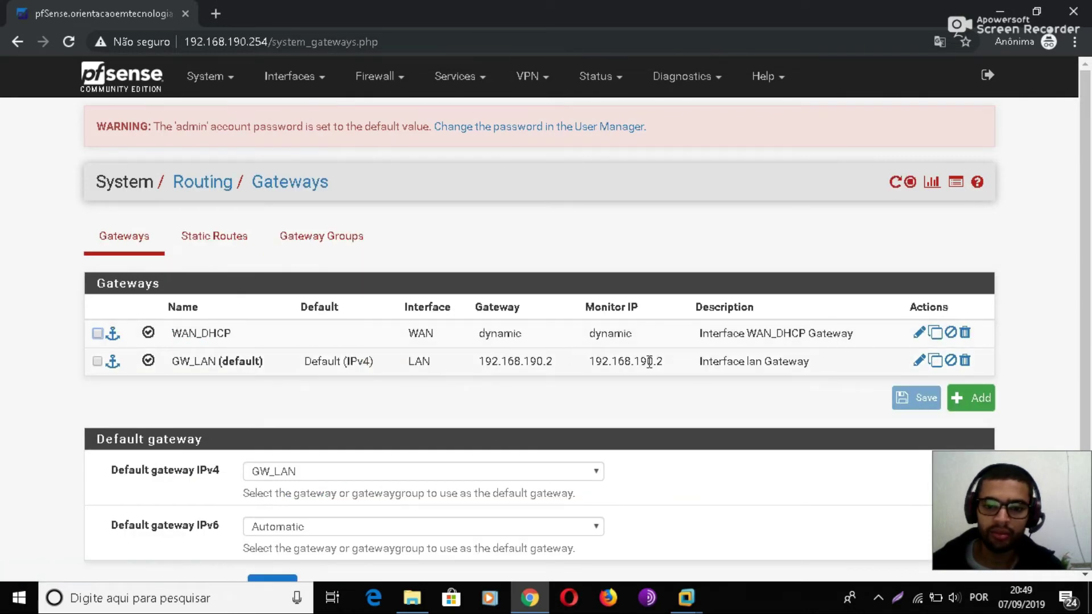
{"action": "left_click_drag", "start_coordinate": [678, 369], "coordinate": [629, 392]}
{"action": "left_click", "coordinate": [663, 402]}
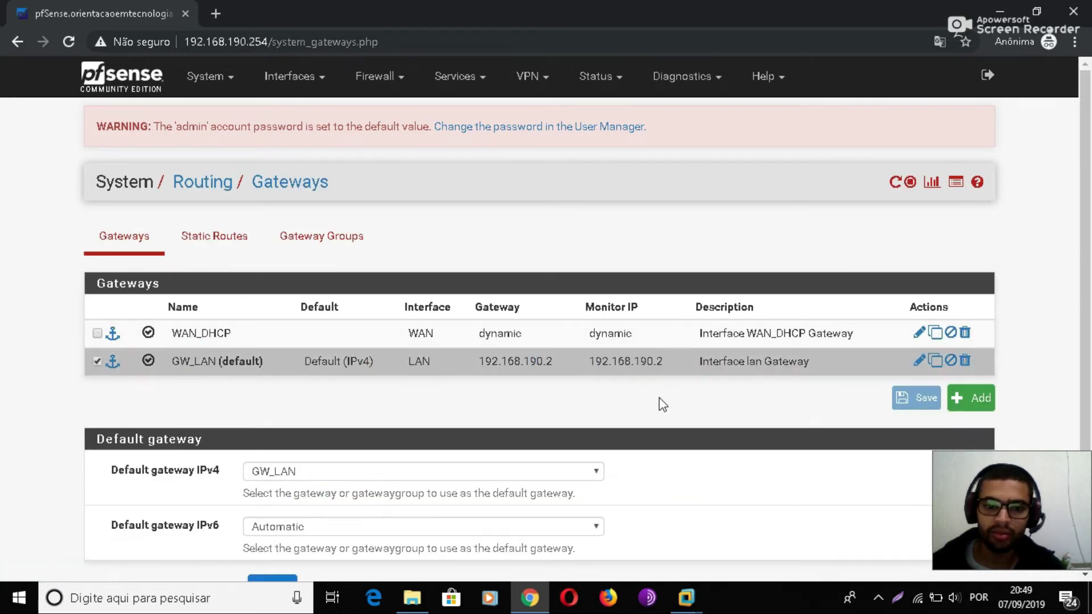
{"action": "scroll", "coordinate": [609, 377], "scroll_direction": "down", "scroll_amount": 2}
{"action": "scroll", "coordinate": [705, 369], "scroll_direction": "up", "scroll_amount": 2}
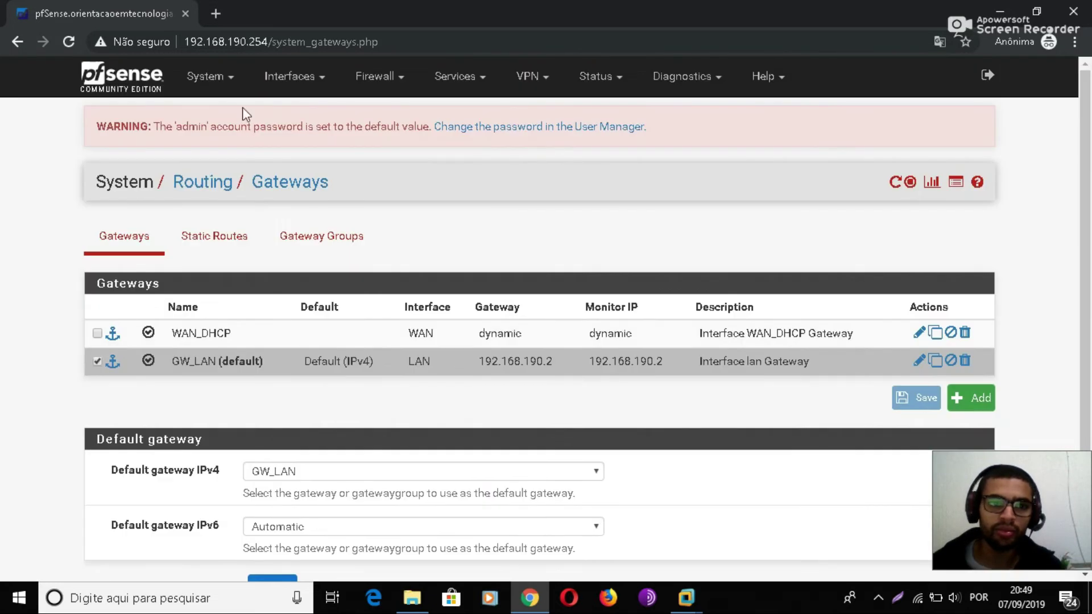
- In the system's General Setup, set the gateway of DNS servers 8.8.8.8 and 8.8.4.4 to GW_LAN
{"action": "left_click", "coordinate": [233, 82]}
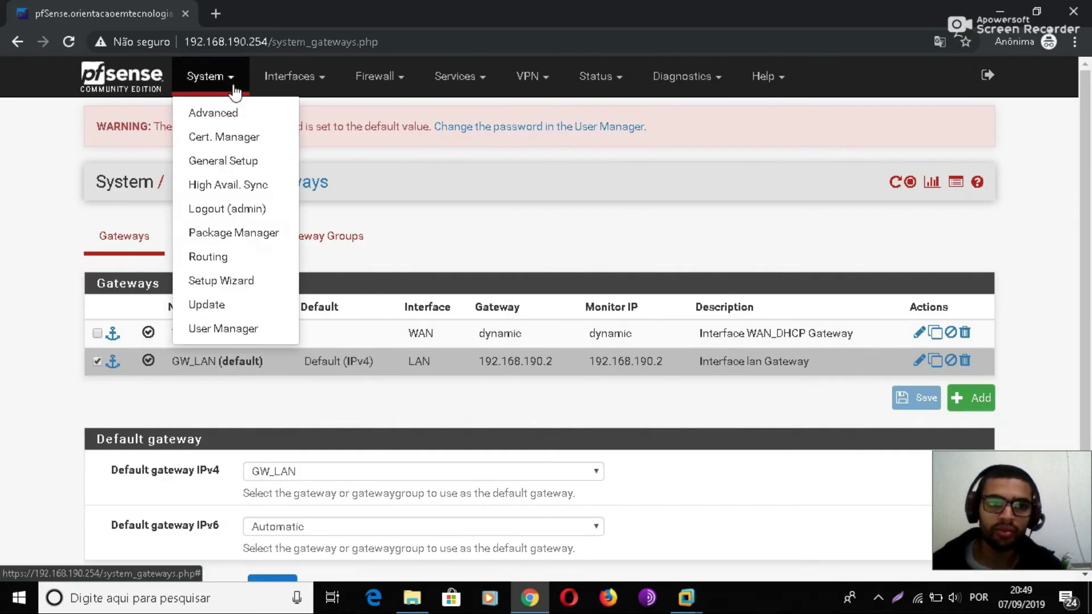
{"action": "left_click", "coordinate": [233, 167]}
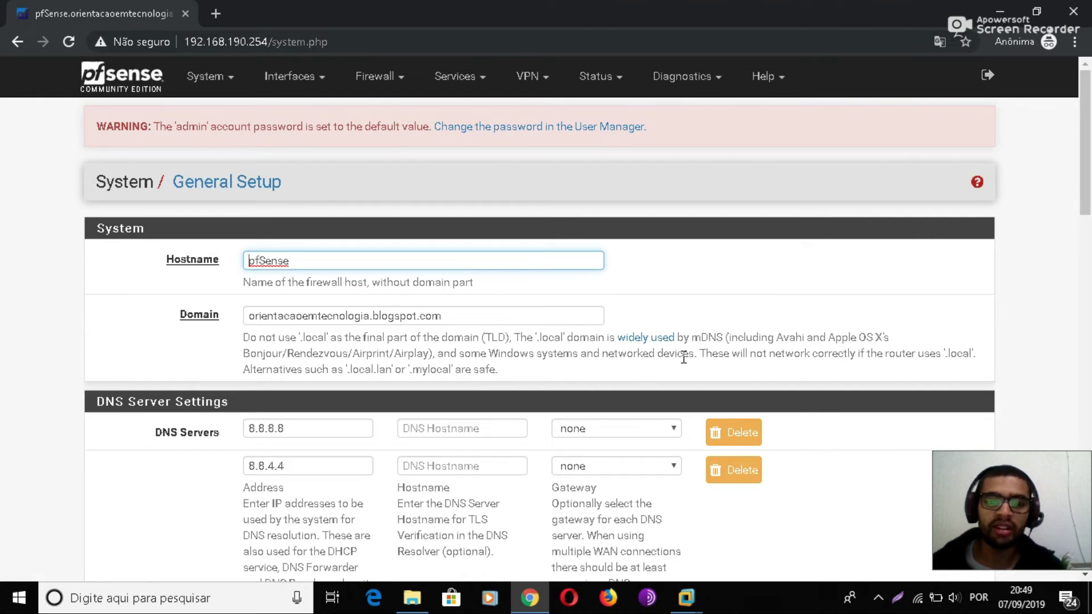
{"action": "scroll", "coordinate": [685, 359], "scroll_direction": "down", "scroll_amount": 5}
{"action": "scroll", "coordinate": [577, 314], "scroll_direction": "up", "scroll_amount": 2}
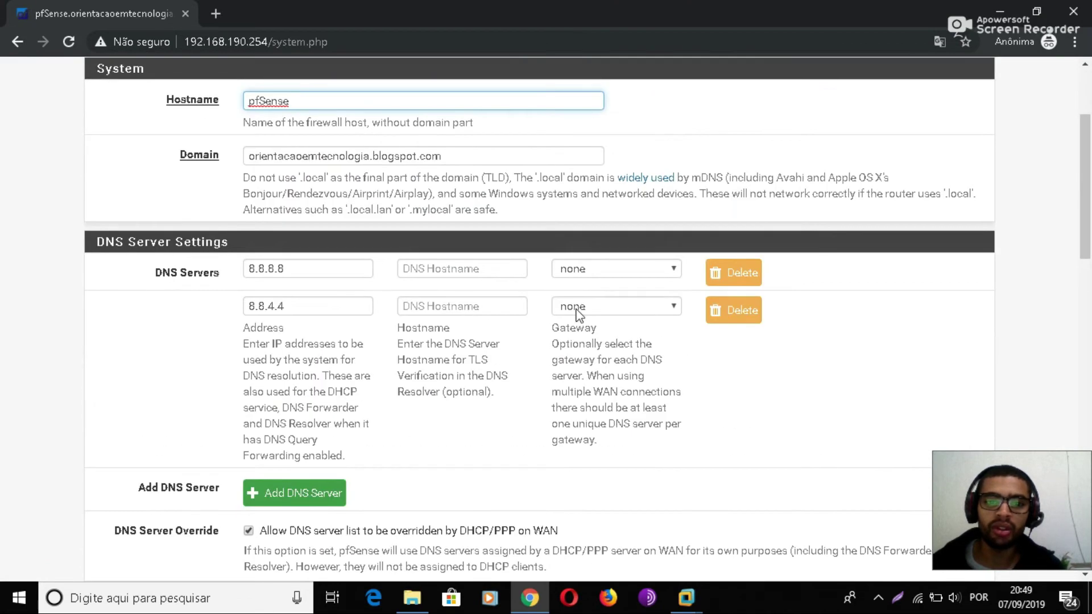
{"action": "left_click", "coordinate": [606, 269]}
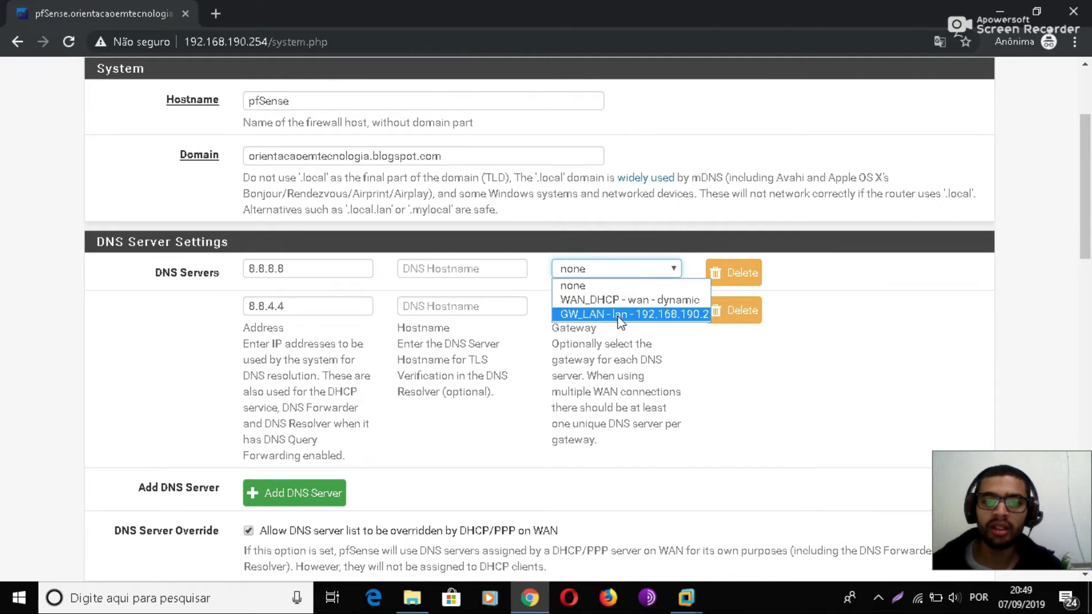
{"action": "left_click", "coordinate": [650, 316]}
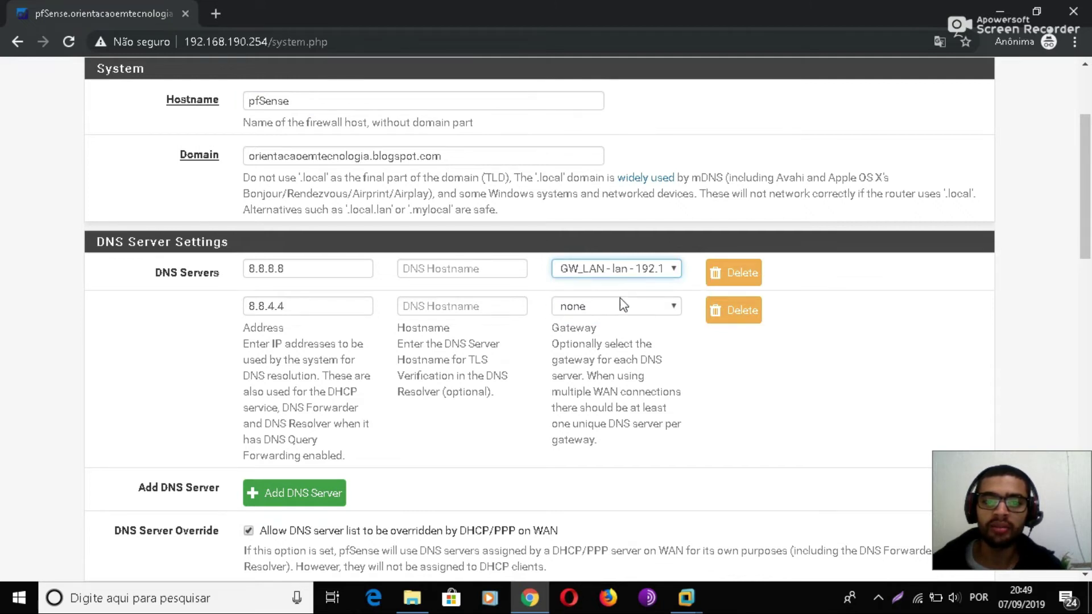
{"action": "left_click", "coordinate": [620, 312]}
{"action": "left_click", "coordinate": [637, 349]}
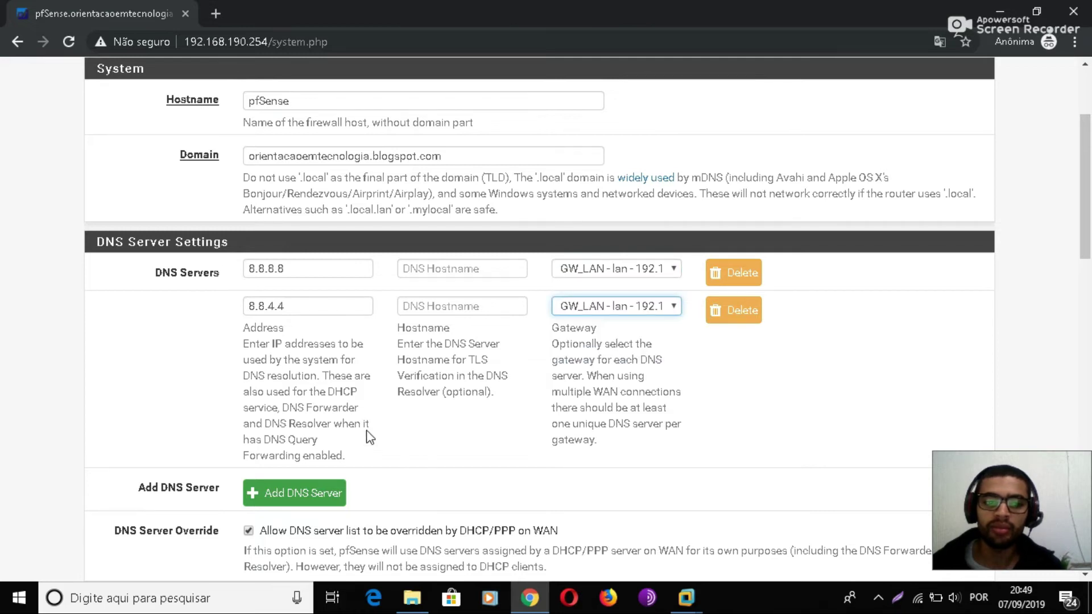
- Save the General Setup changes and wait for them to be applied
{"action": "scroll", "coordinate": [366, 434], "scroll_direction": "down", "scroll_amount": 5}
{"action": "scroll", "coordinate": [603, 470], "scroll_direction": "down", "scroll_amount": 10}
{"action": "left_click", "coordinate": [273, 496]}
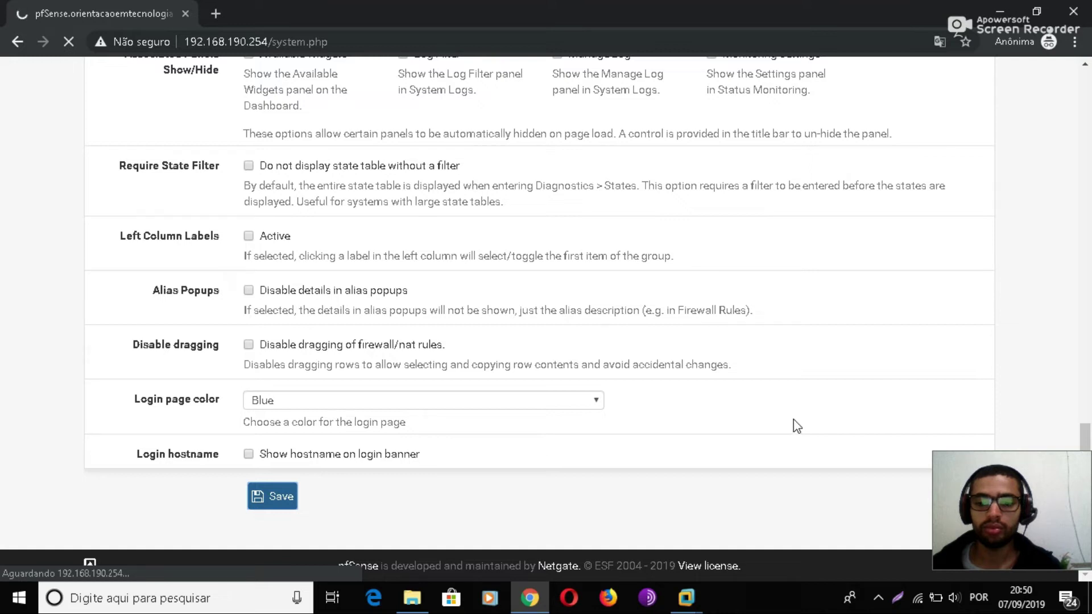
{"action": "left_click", "coordinate": [796, 604]}
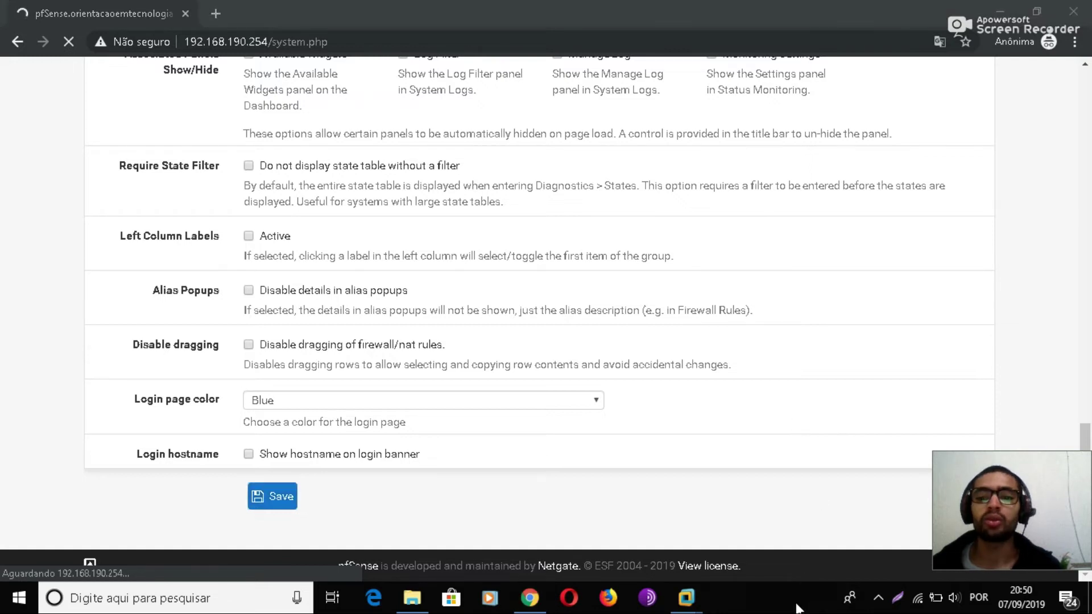
{"action": "left_click", "coordinate": [806, 474]}
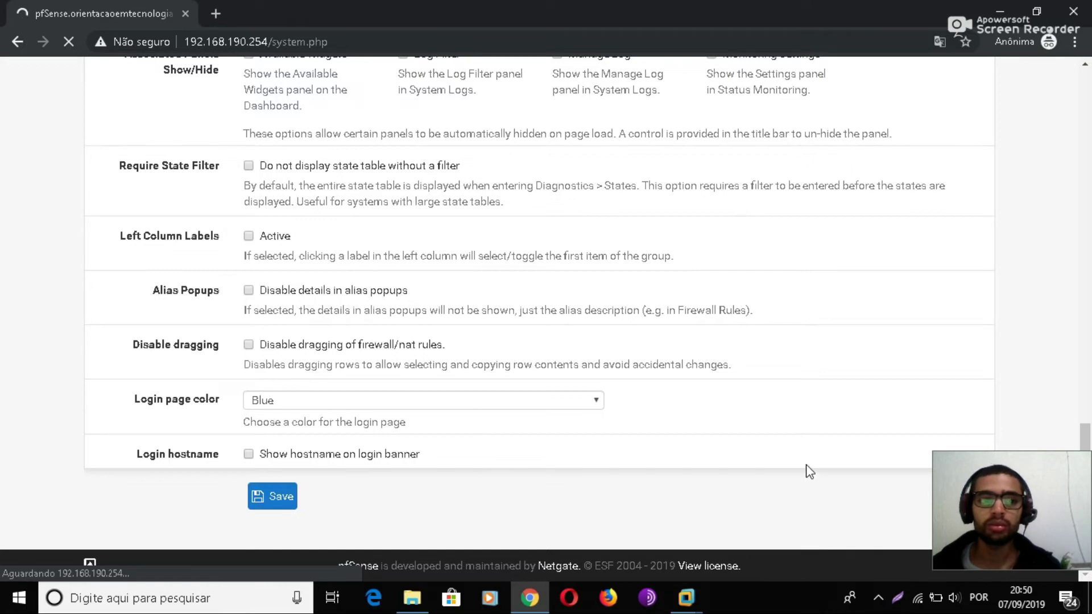
{"action": "scroll", "coordinate": [811, 465], "scroll_direction": "up", "scroll_amount": 20}
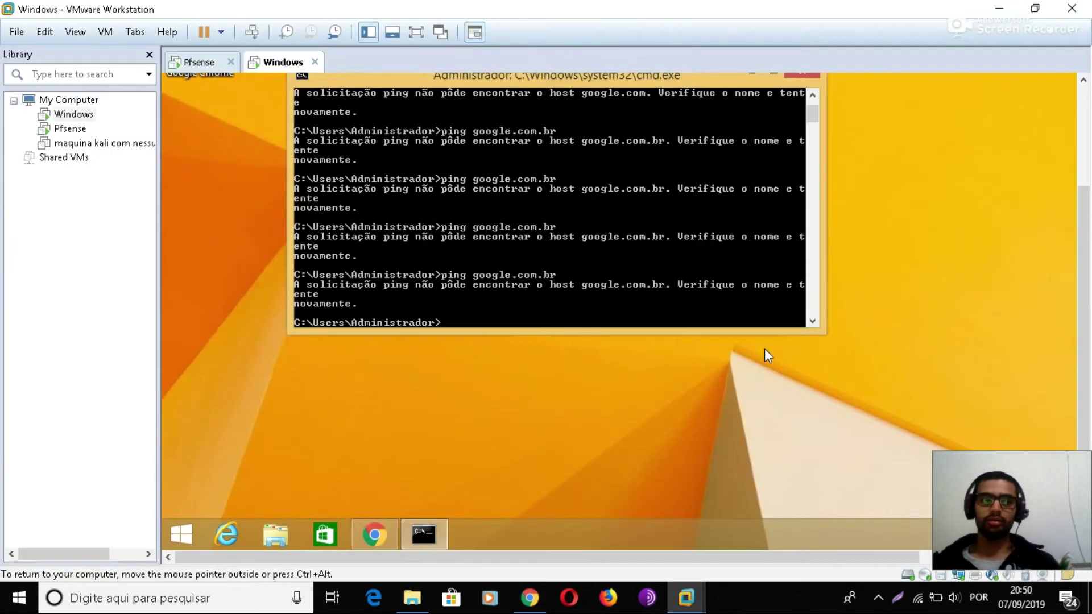
- Bring up Chrome in the Windows VM and reload the Google search for filmes to retest internet access
{"action": "key", "text": "alt+Tab"}
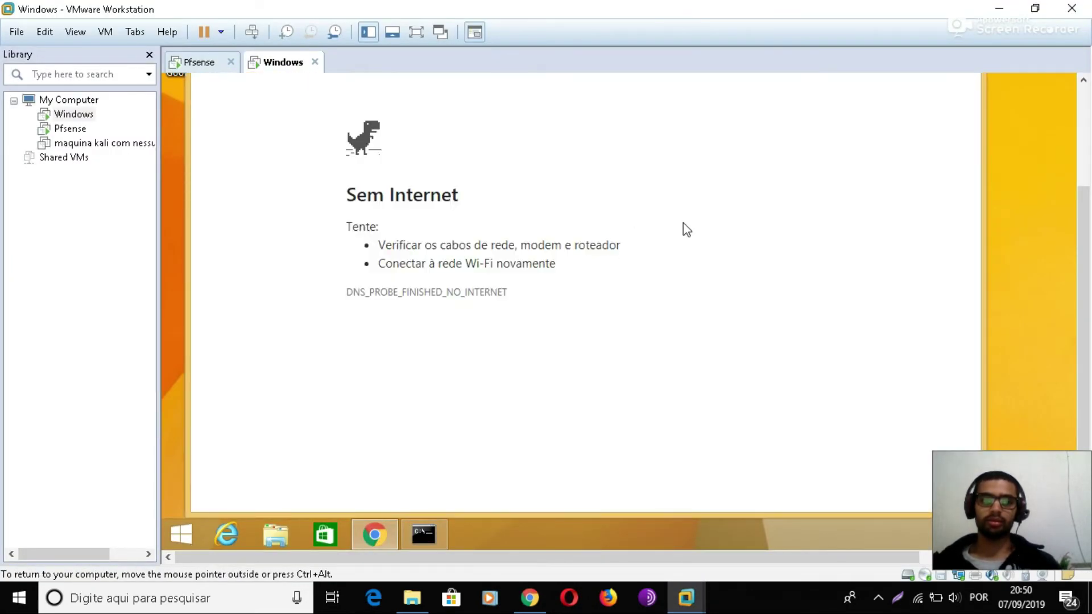
{"action": "key", "text": "F11"}
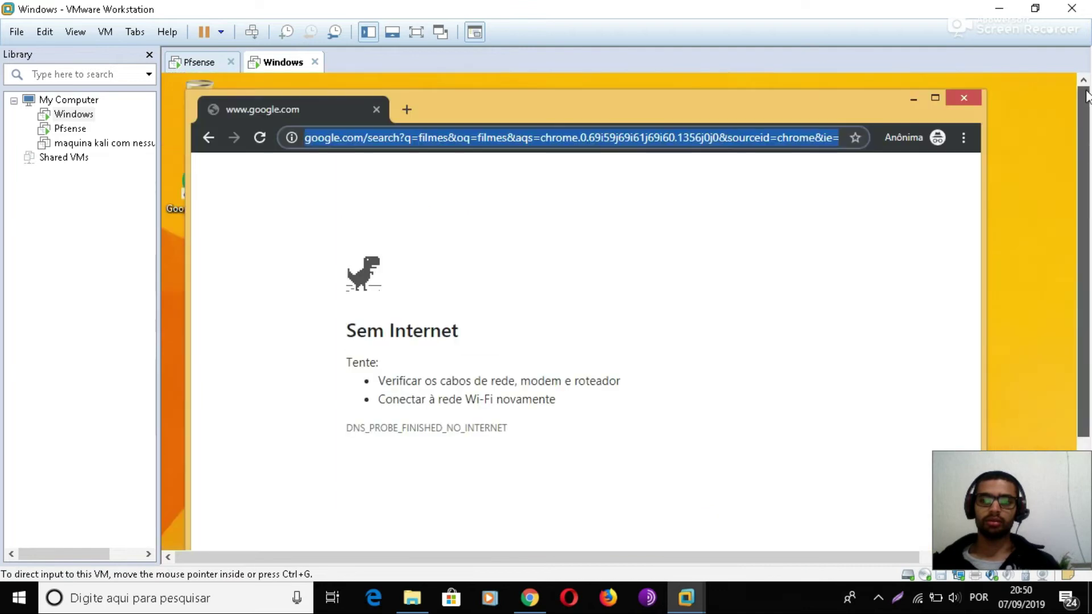
{"action": "left_click", "coordinate": [579, 141]}
{"action": "key", "text": "Return"}
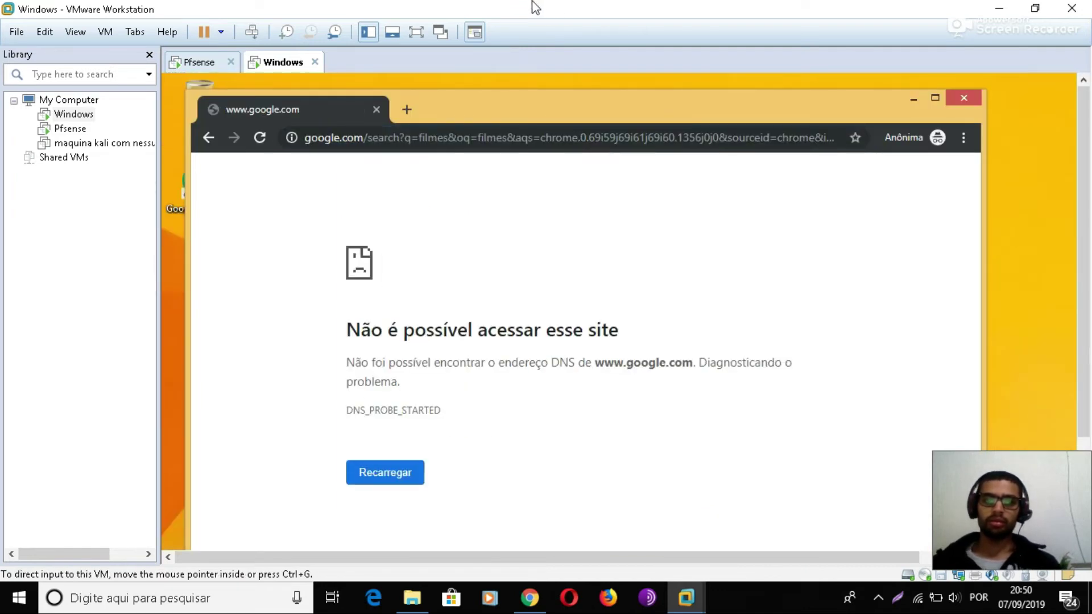
- Switch to pfSense in Chrome and try to enable and save the DHCP server on the LAN interface
{"action": "key", "text": "alt+Tab"}
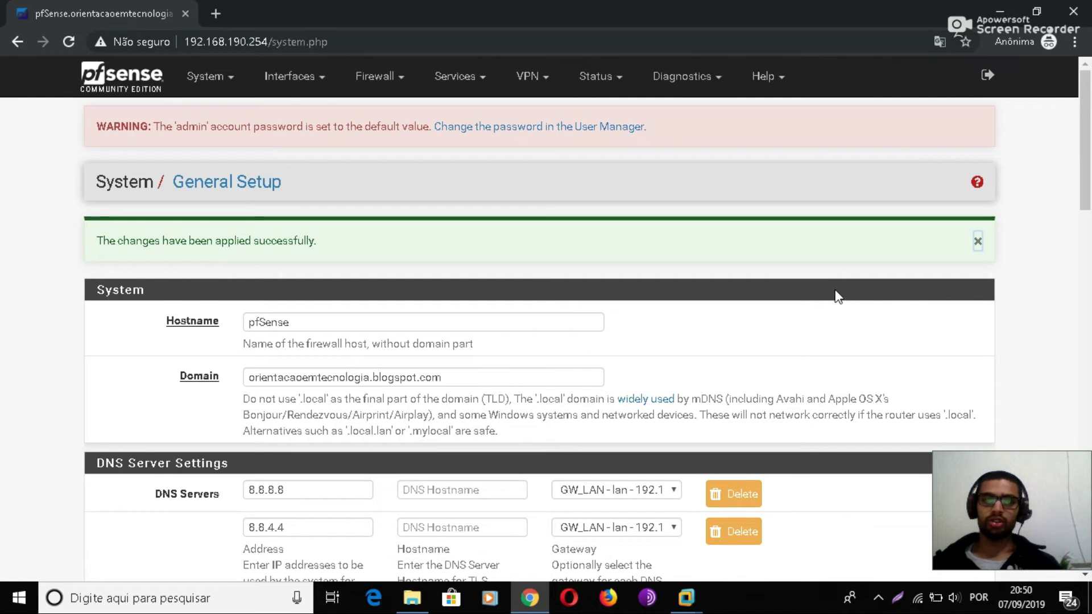
{"action": "left_click", "coordinate": [479, 78]}
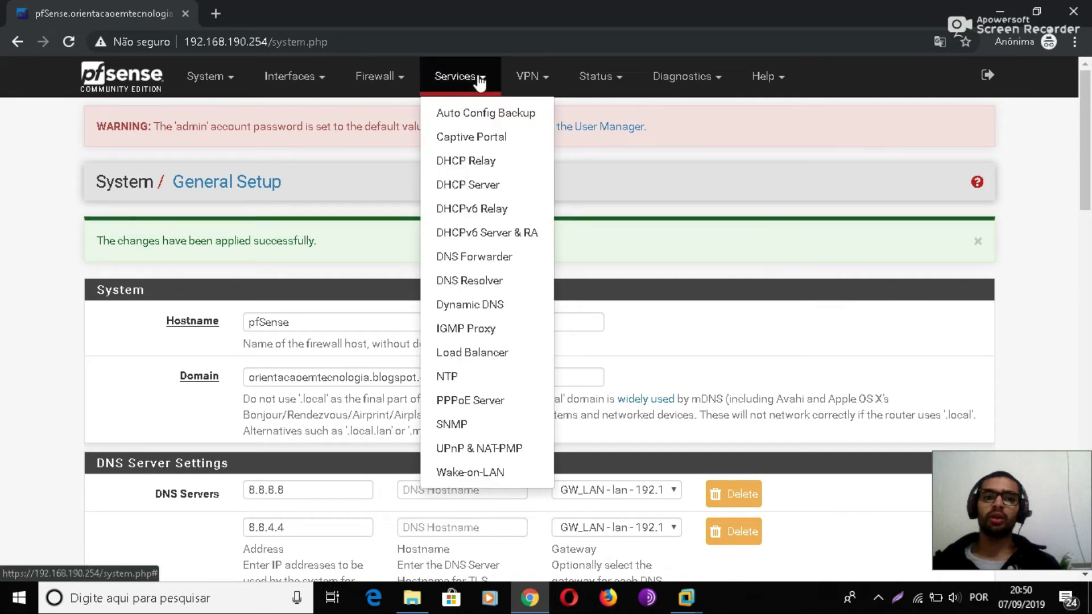
{"action": "left_click", "coordinate": [482, 185]}
{"action": "left_click", "coordinate": [248, 314]}
{"action": "scroll", "coordinate": [270, 317], "scroll_direction": "down", "scroll_amount": 20}
{"action": "left_click", "coordinate": [269, 420]}
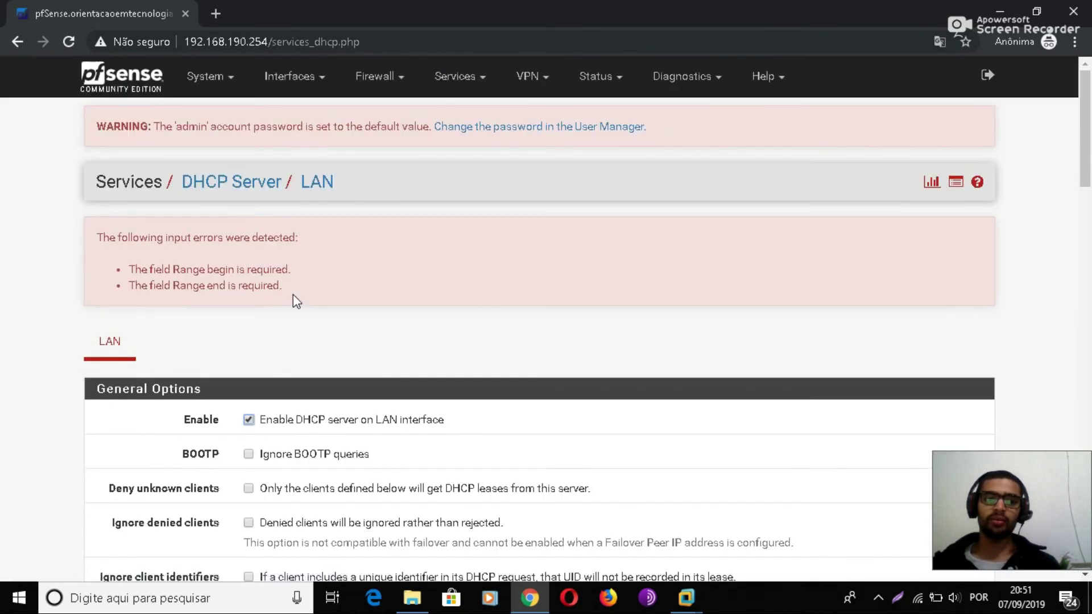
{"action": "scroll", "coordinate": [303, 296], "scroll_direction": "down", "scroll_amount": 10}
{"action": "scroll", "coordinate": [297, 266], "scroll_direction": "up", "scroll_amount": 10}
- Review the firewall rules of the WAN and LAN interfaces
{"action": "left_click", "coordinate": [370, 76]}
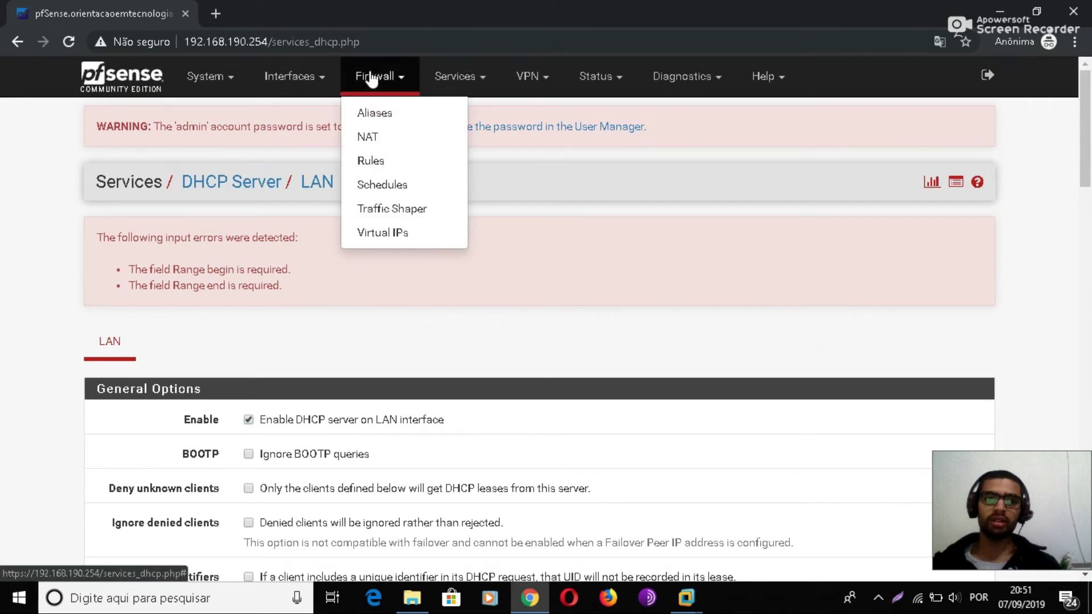
{"action": "left_click", "coordinate": [383, 164]}
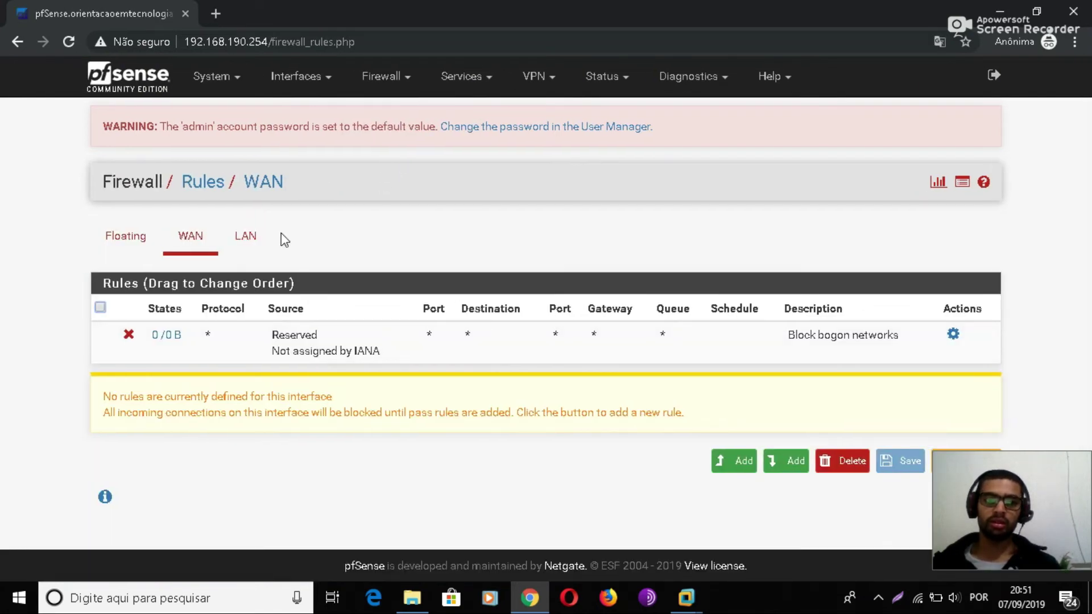
{"action": "left_click", "coordinate": [245, 236]}
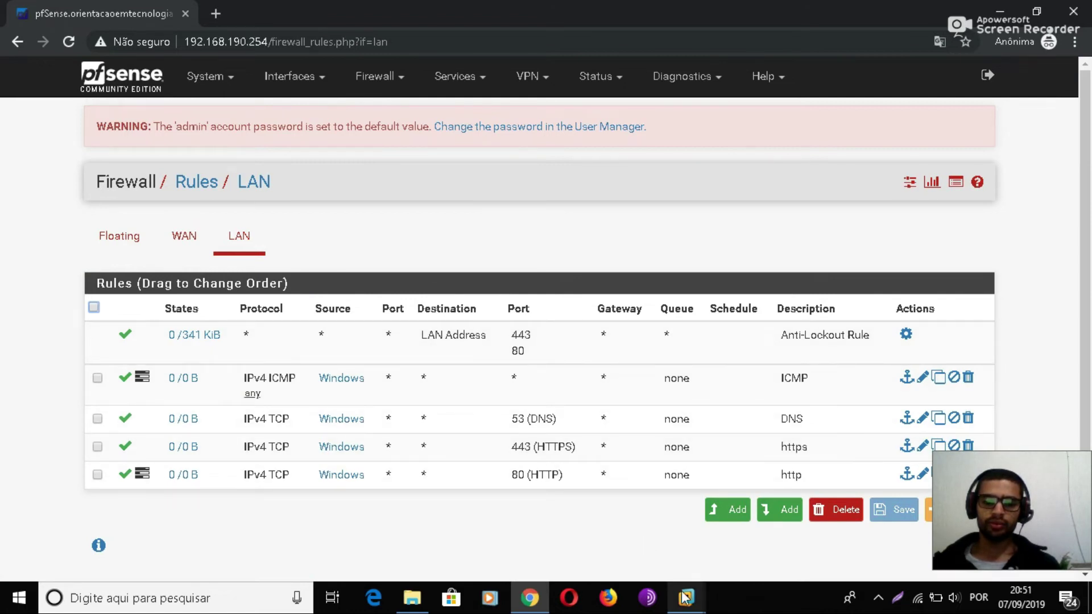
- Switch back to the Windows VM in VMware Workstation and close its Chrome window
{"action": "mouse_move", "coordinate": [685, 597]}
{"action": "left_click", "coordinate": [706, 506]}
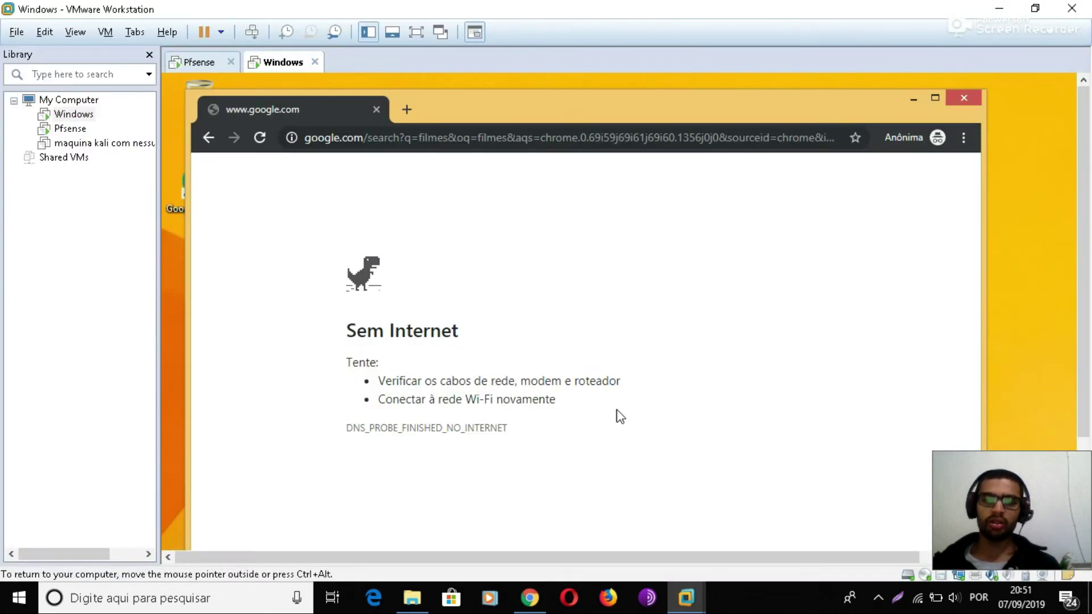
{"action": "left_click", "coordinate": [454, 141]}
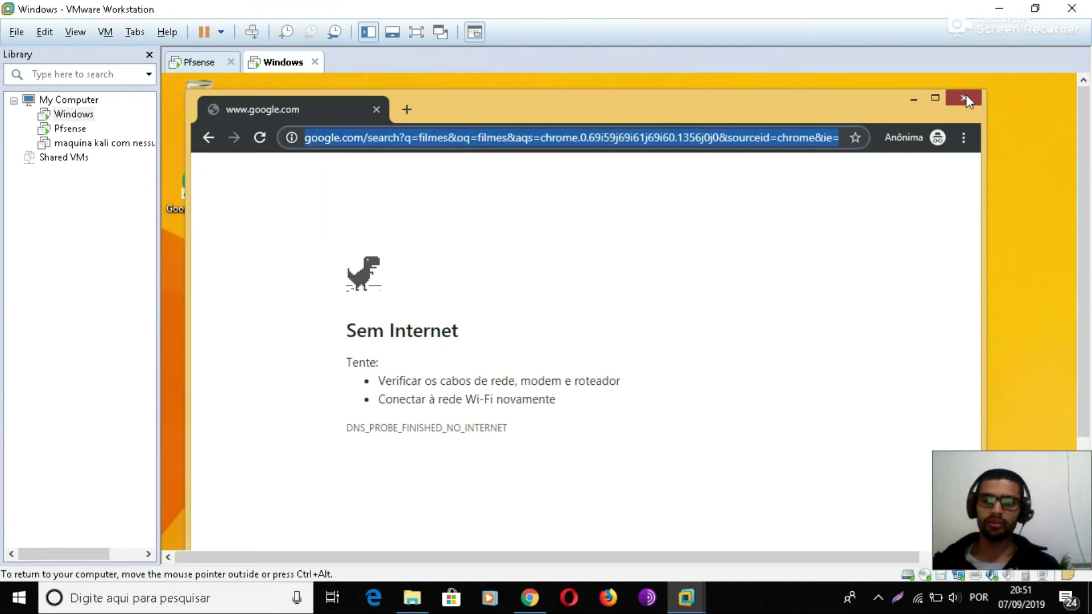
{"action": "left_click", "coordinate": [966, 99]}
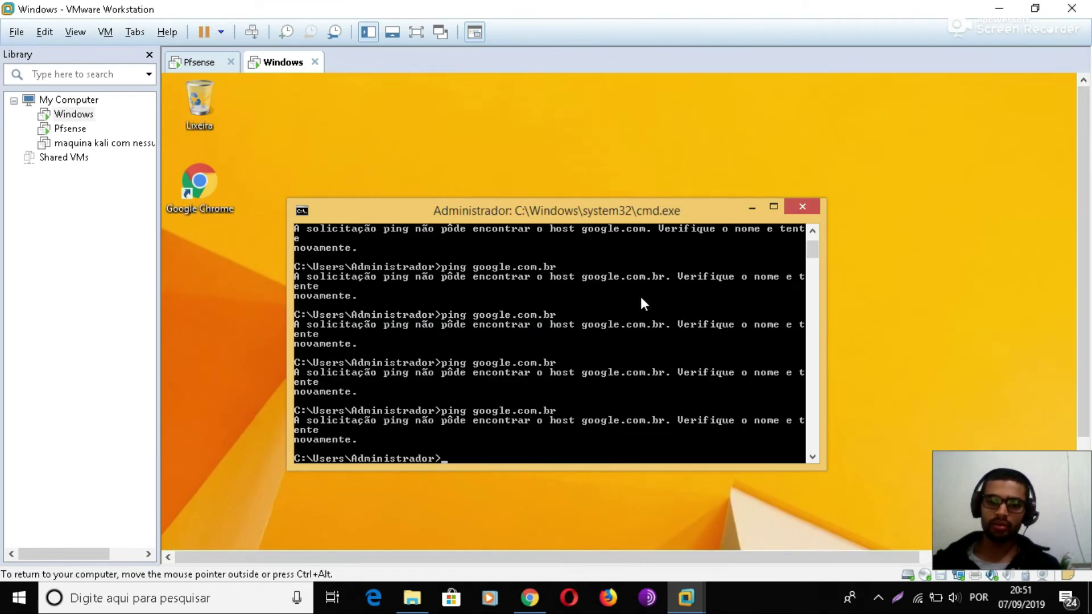
- Open a new Command Prompt in the Windows VM and ping google.com
{"action": "key", "text": "super+r"}
{"action": "key", "text": "Return"}
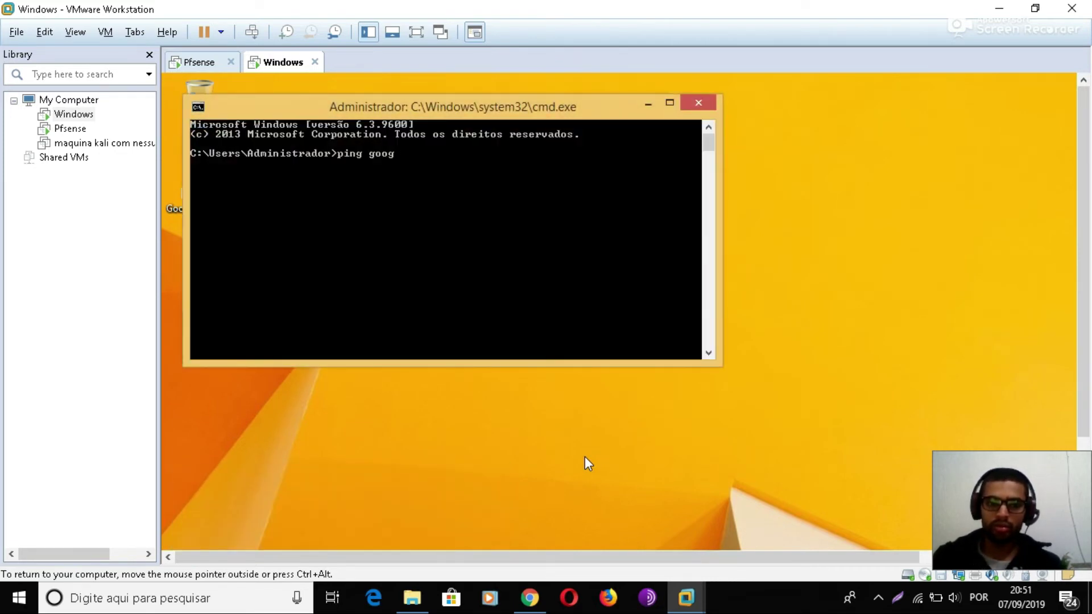
{"action": "type", "text": "ping google.com"}
{"action": "key", "text": "Return"}
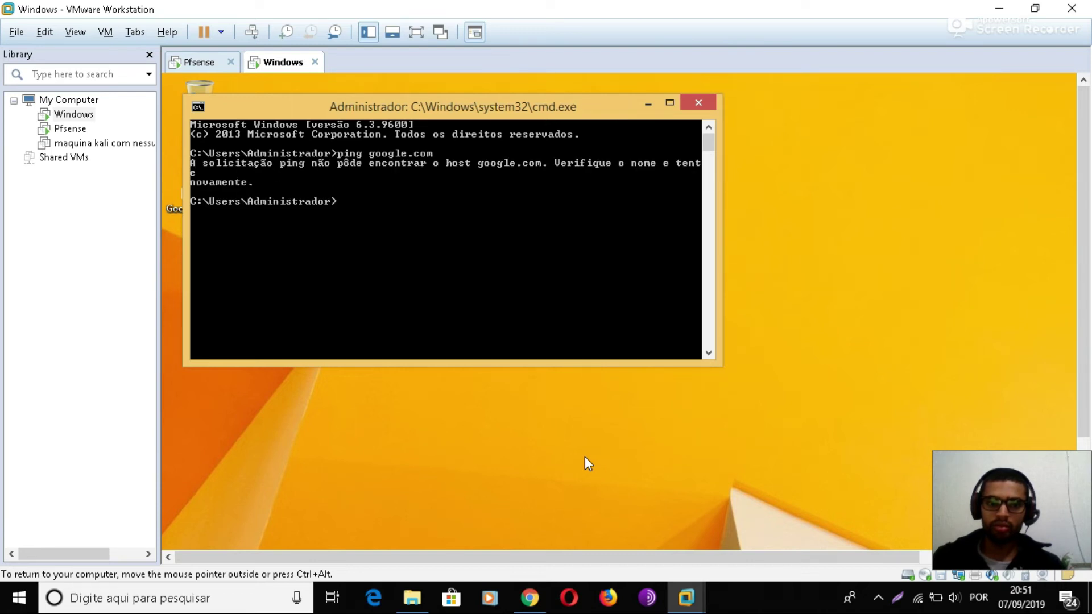
- Ping google.com.br twice, and display the VM's network configuration with ipconfig
{"action": "key", "text": "Up"}
{"action": "type", "text": ".br"}
{"action": "key", "text": "Return"}
{"action": "key", "text": "Up"}
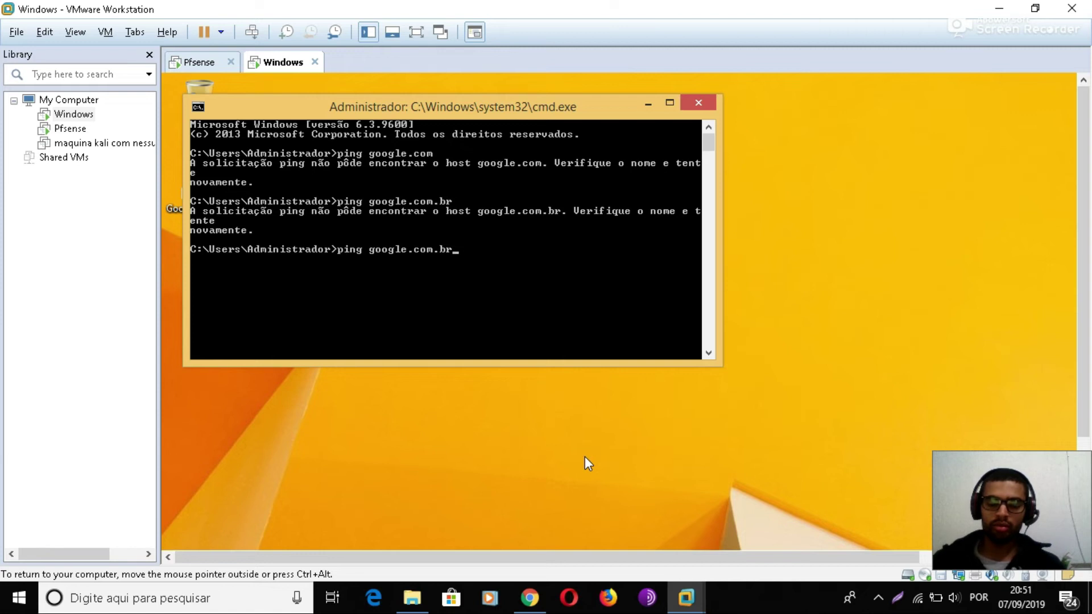
{"action": "key", "text": "Return"}
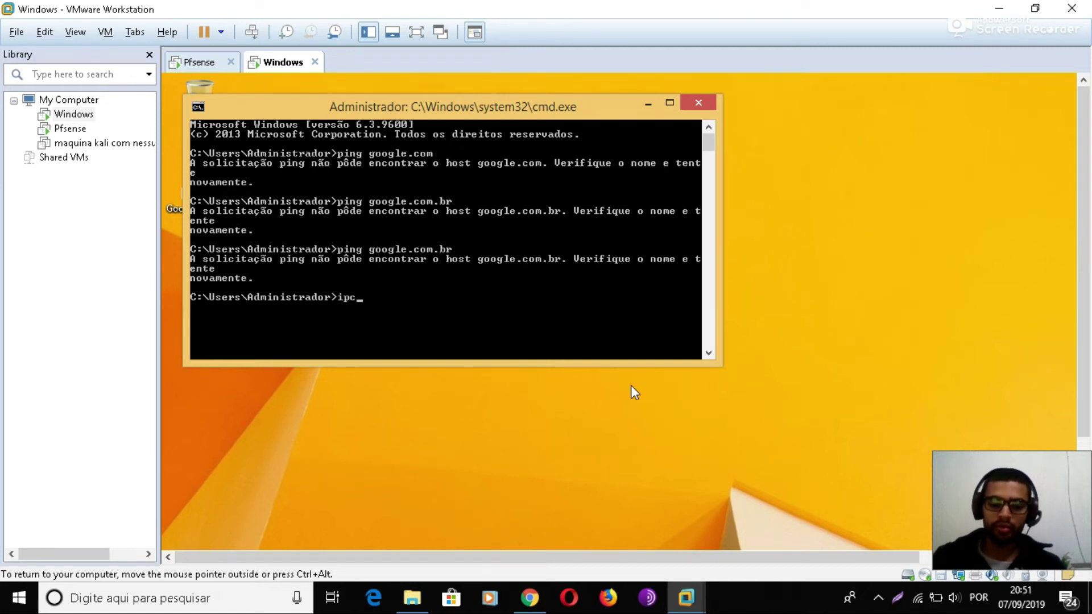
{"action": "type", "text": "ipconfig"}
{"action": "key", "text": "Return"}
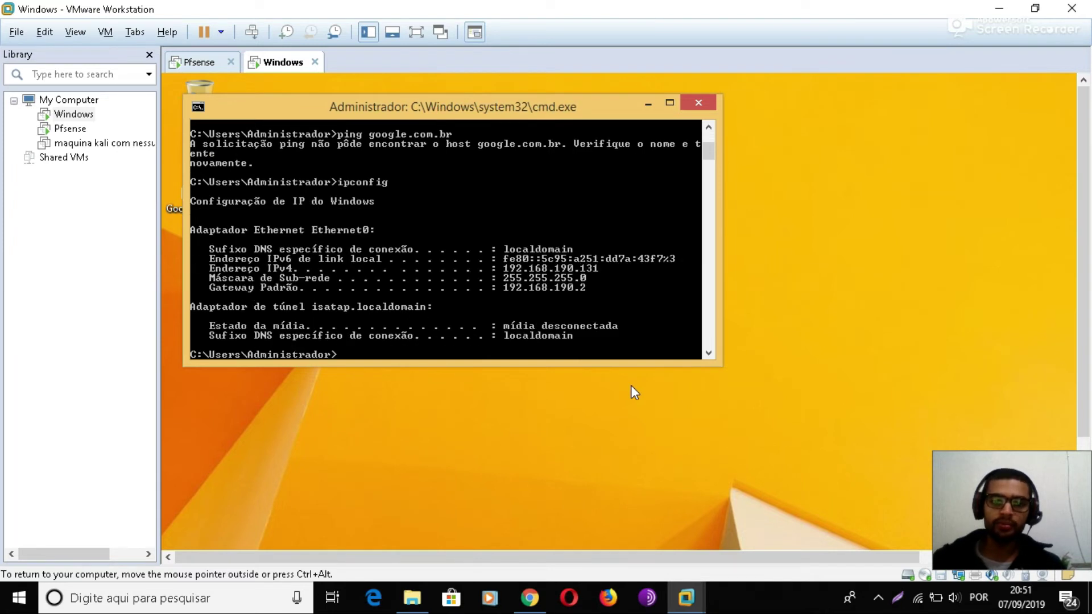
- Switch to pfSense in Chrome and examine the firewall's IP, port, URL and complete alias lists
{"action": "key", "text": "alt+Tab"}
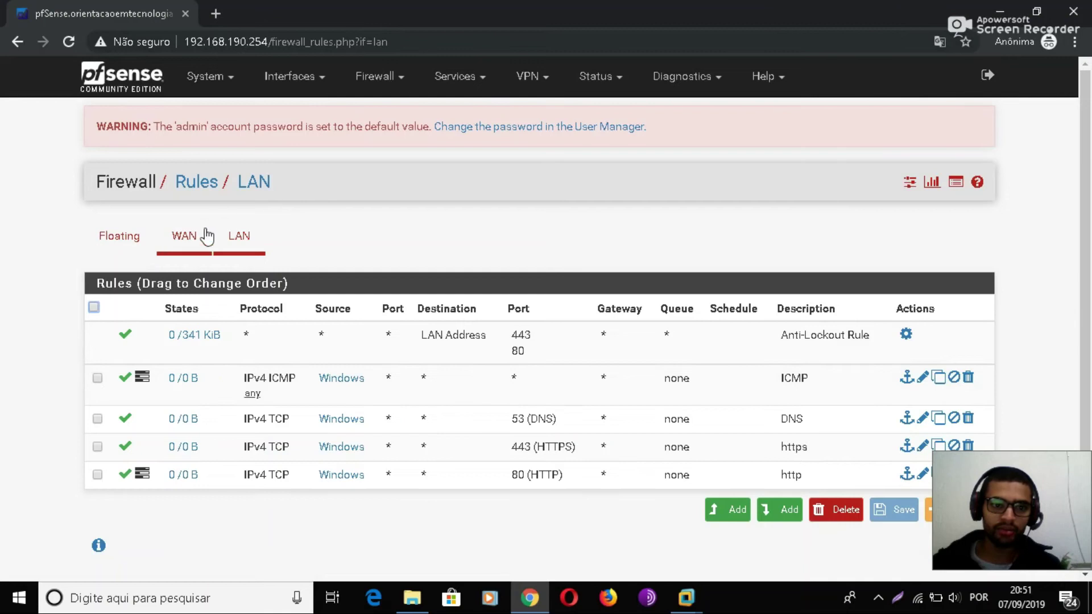
{"action": "left_click", "coordinate": [397, 84]}
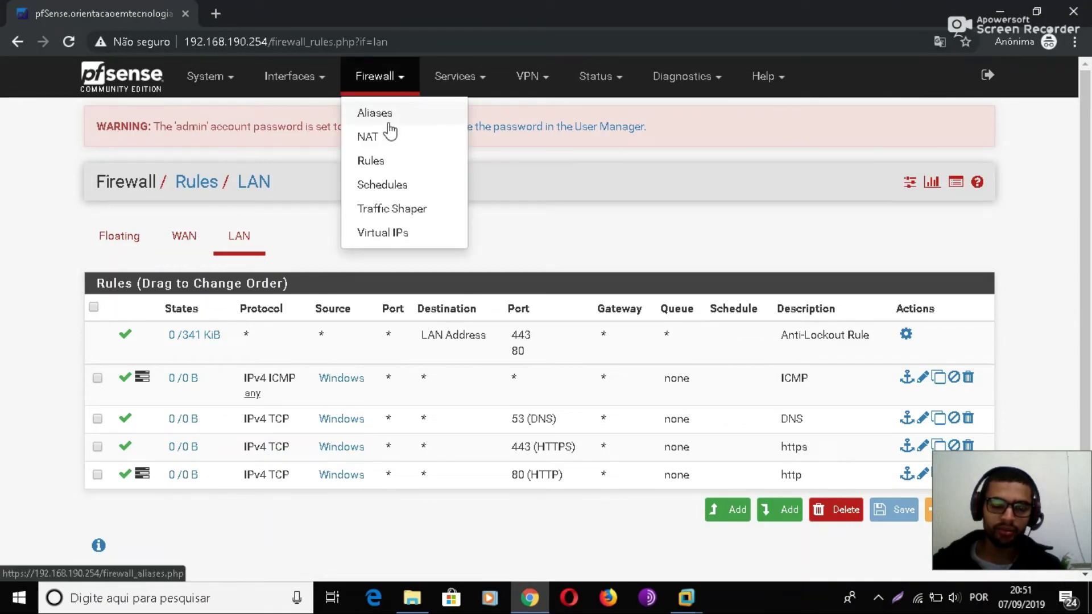
{"action": "left_click", "coordinate": [380, 114]}
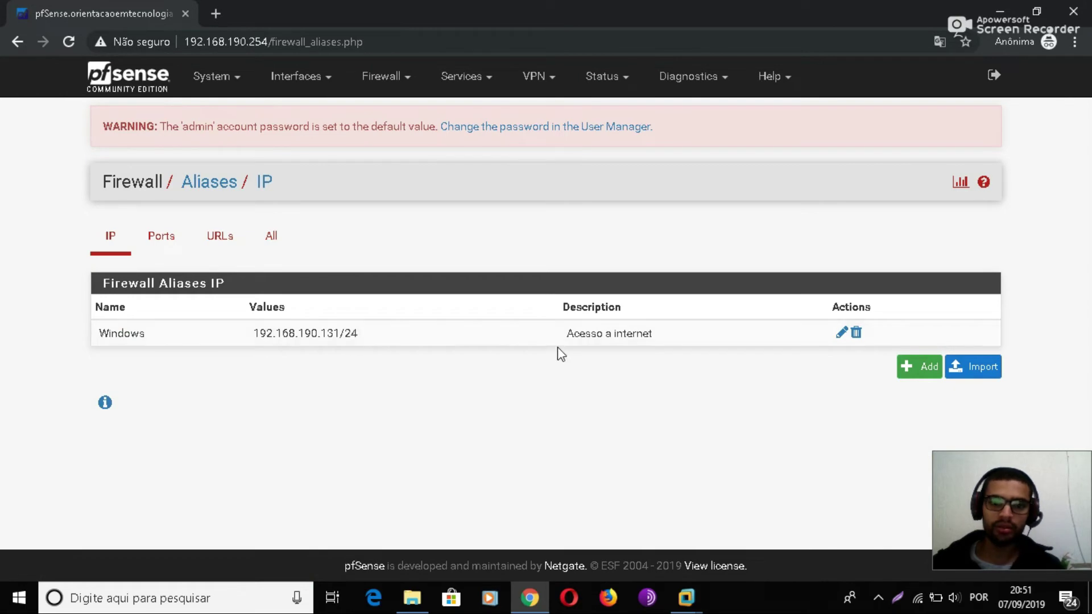
{"action": "left_click", "coordinate": [164, 242]}
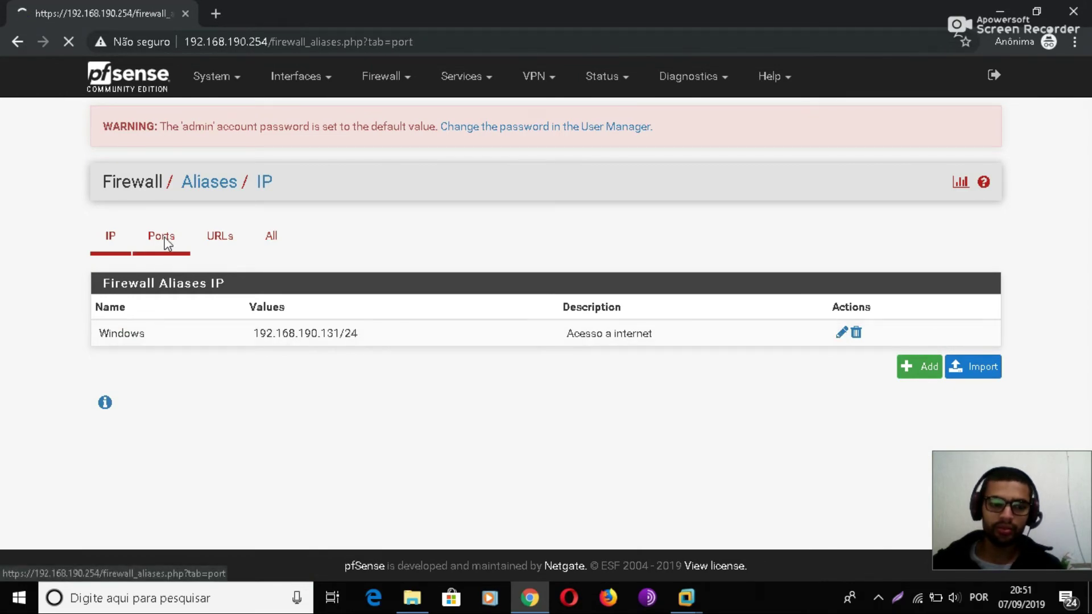
{"action": "left_click", "coordinate": [113, 243]}
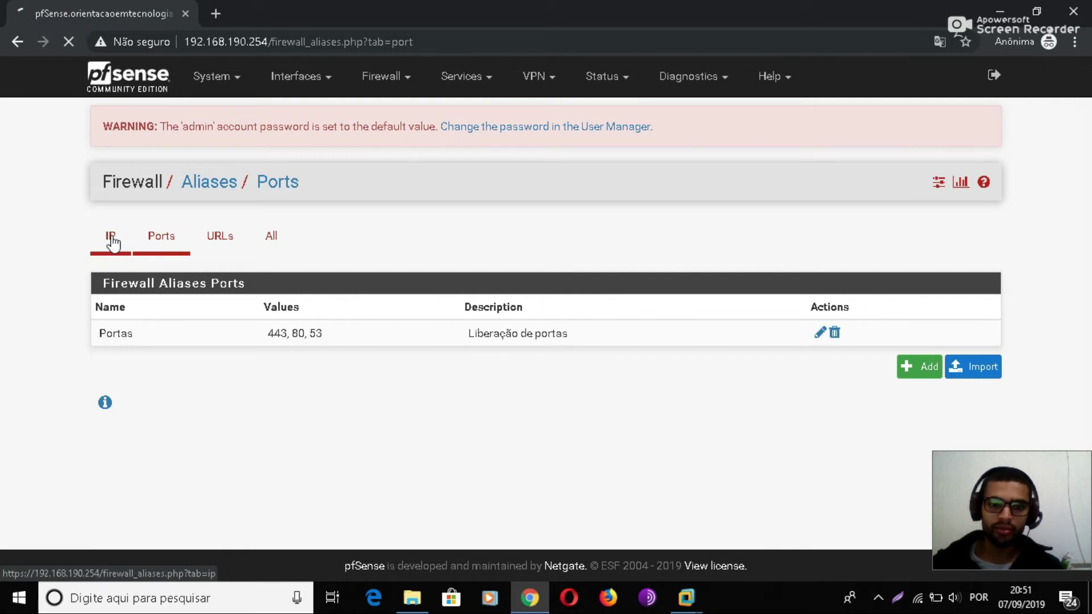
{"action": "left_click", "coordinate": [225, 243]}
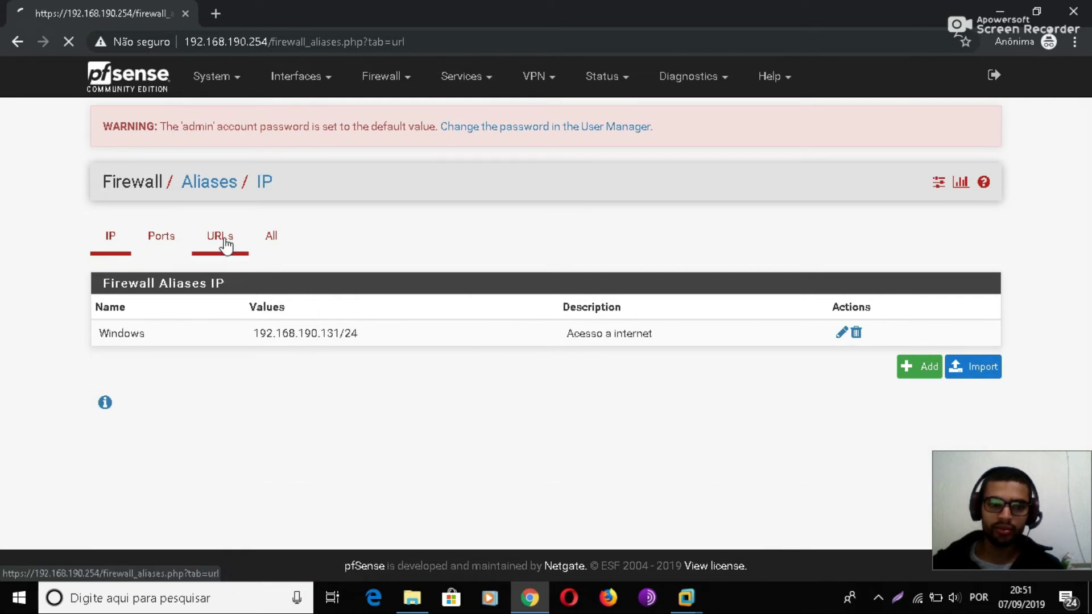
{"action": "left_click", "coordinate": [270, 239]}
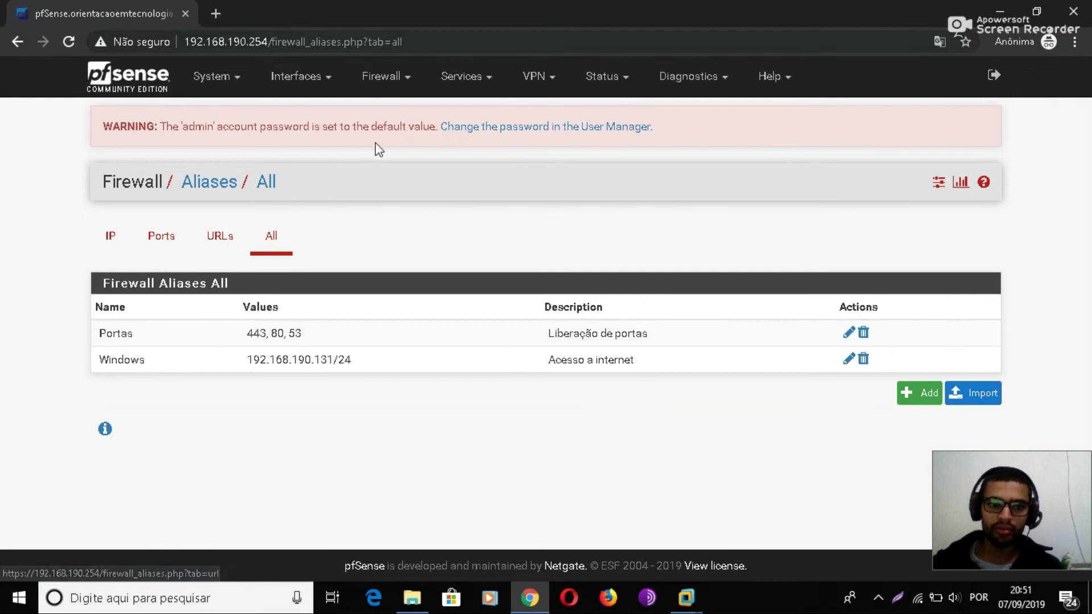
- Turn off packet logging in the LAN interface's ICMP firewall rule and save the rule
{"action": "left_click", "coordinate": [381, 76]}
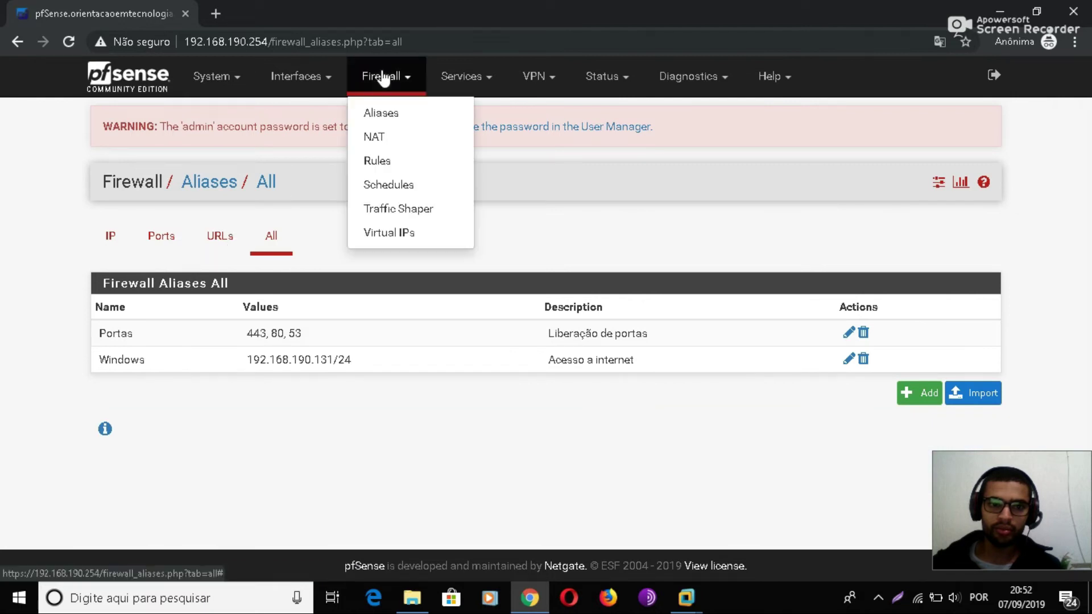
{"action": "left_click", "coordinate": [387, 158]}
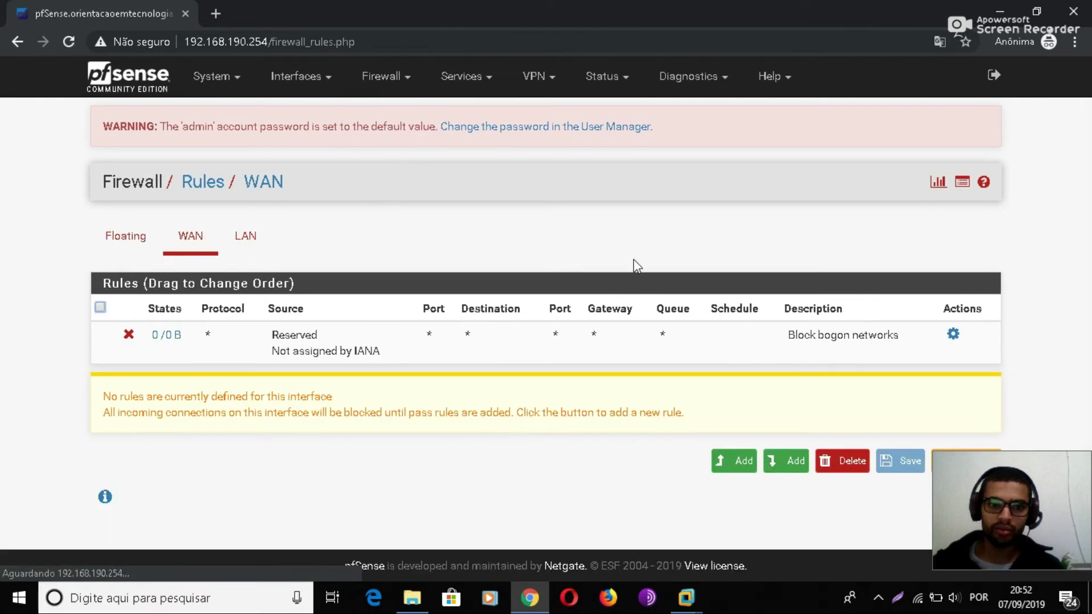
{"action": "left_click", "coordinate": [243, 238]}
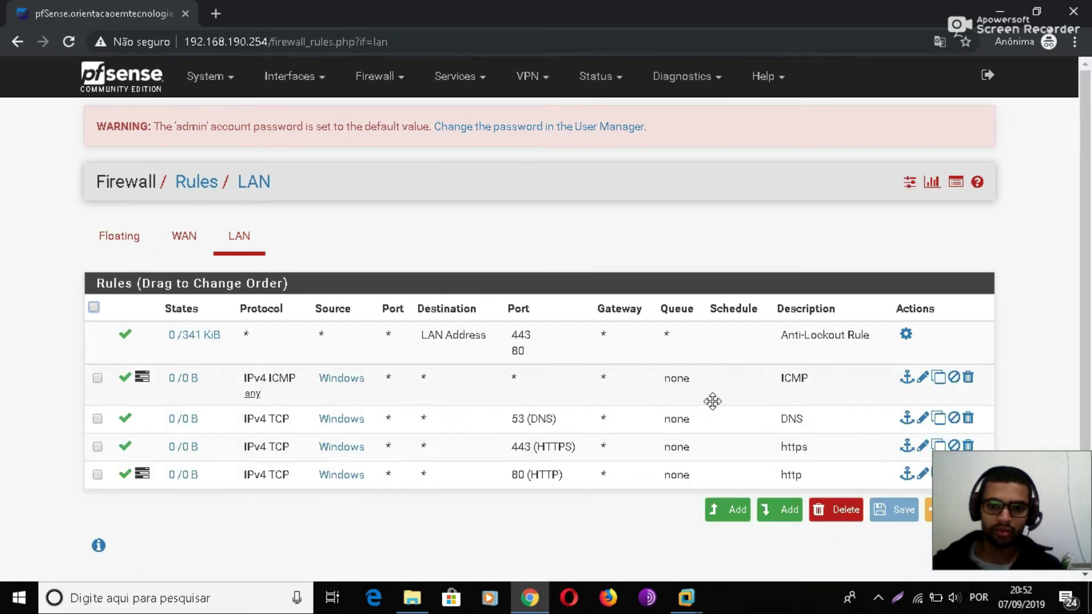
{"action": "left_click", "coordinate": [927, 380]}
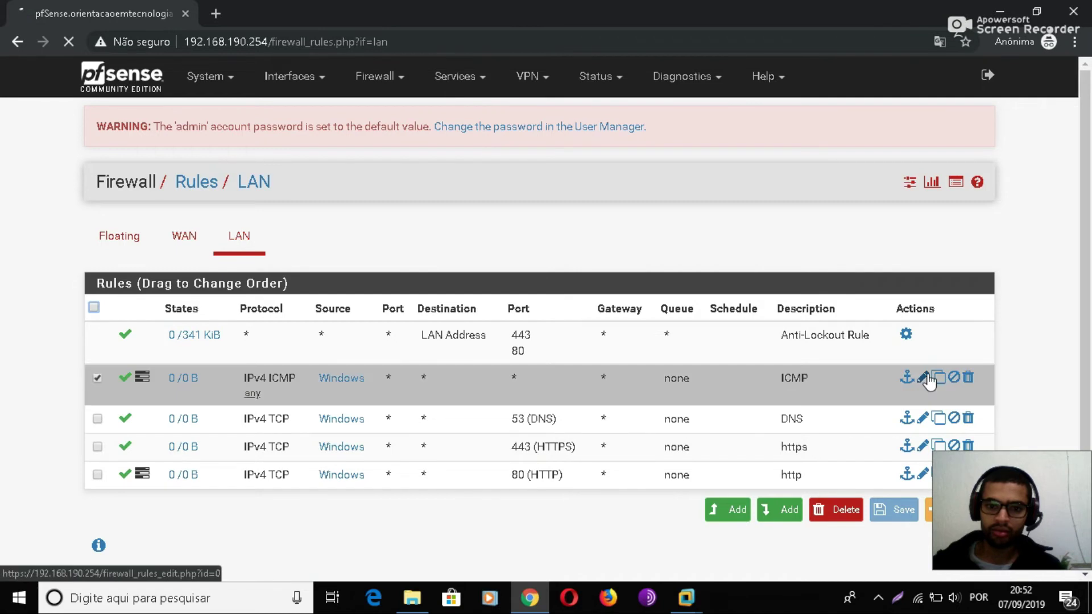
{"action": "scroll", "coordinate": [805, 373], "scroll_direction": "down", "scroll_amount": 8}
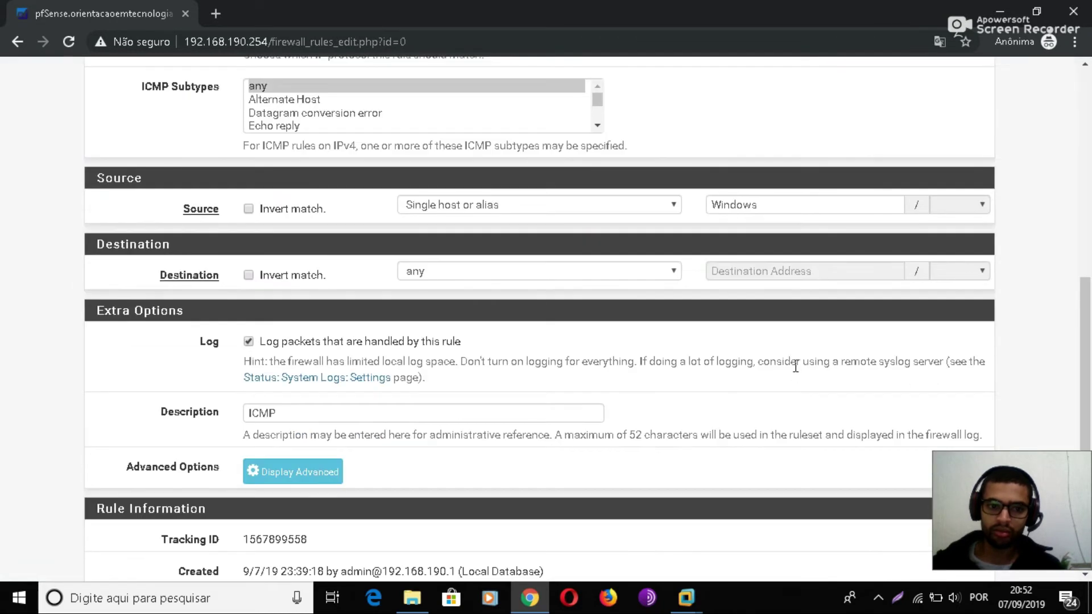
{"action": "left_click", "coordinate": [248, 342]}
{"action": "scroll", "coordinate": [625, 406], "scroll_direction": "down", "scroll_amount": 3}
{"action": "scroll", "coordinate": [590, 410], "scroll_direction": "up", "scroll_amount": 11}
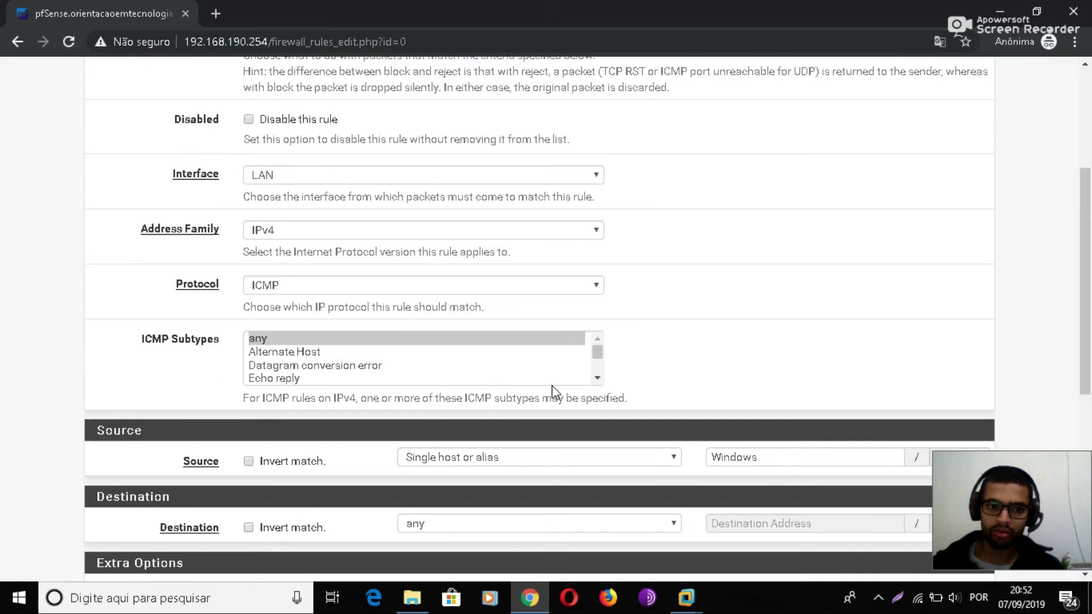
{"action": "scroll", "coordinate": [555, 387], "scroll_direction": "down", "scroll_amount": 10}
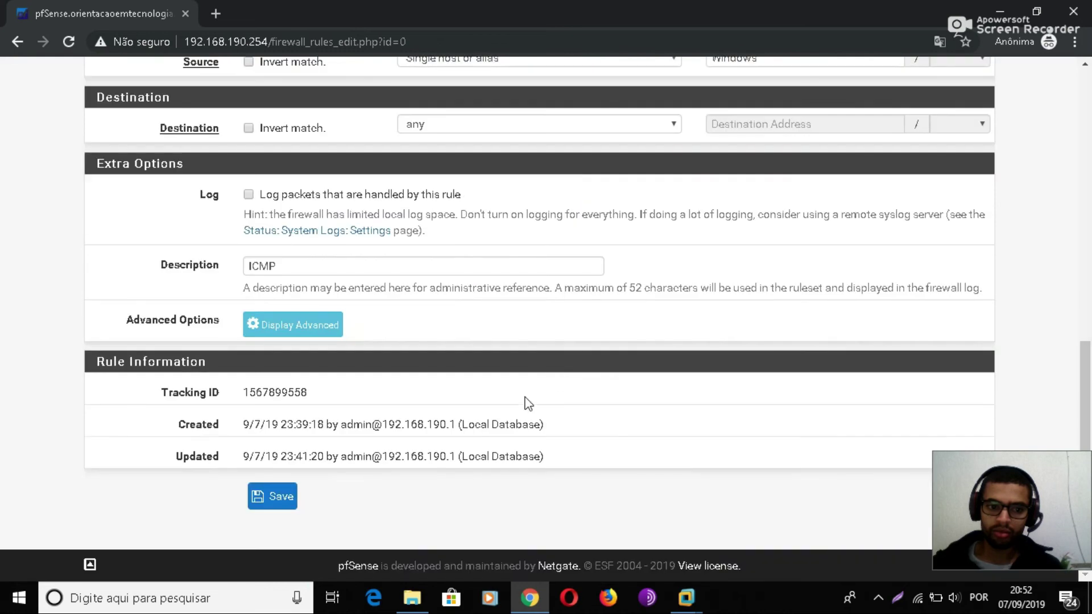
{"action": "left_click", "coordinate": [264, 500]}
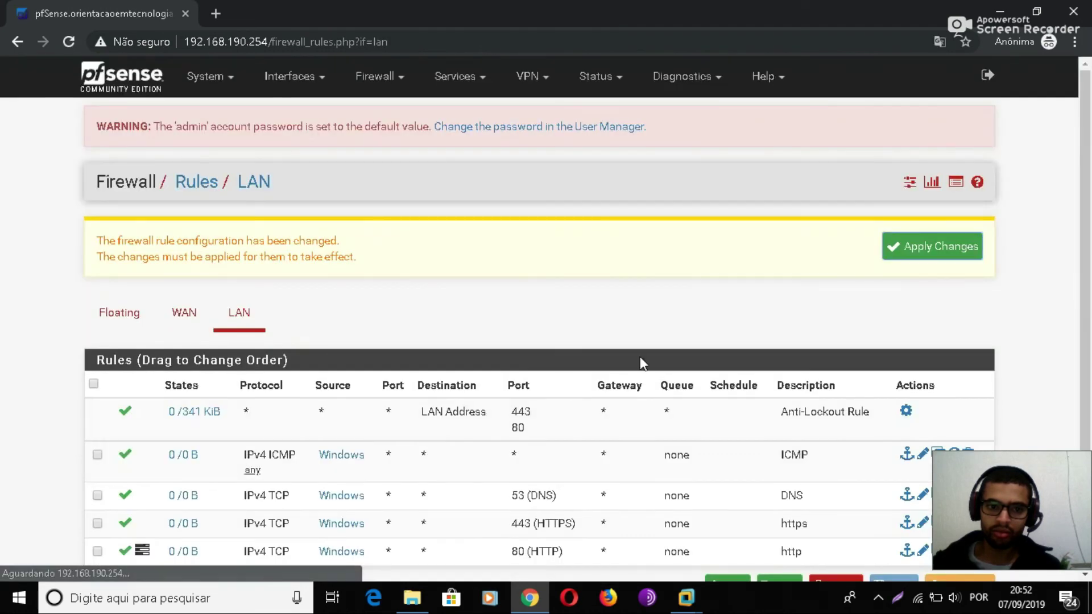
- Review and save the LAN interface's DNS firewall rule, and check the details of its Windows source alias
{"action": "scroll", "coordinate": [640, 356], "scroll_direction": "down", "scroll_amount": 2}
{"action": "left_click", "coordinate": [923, 374]}
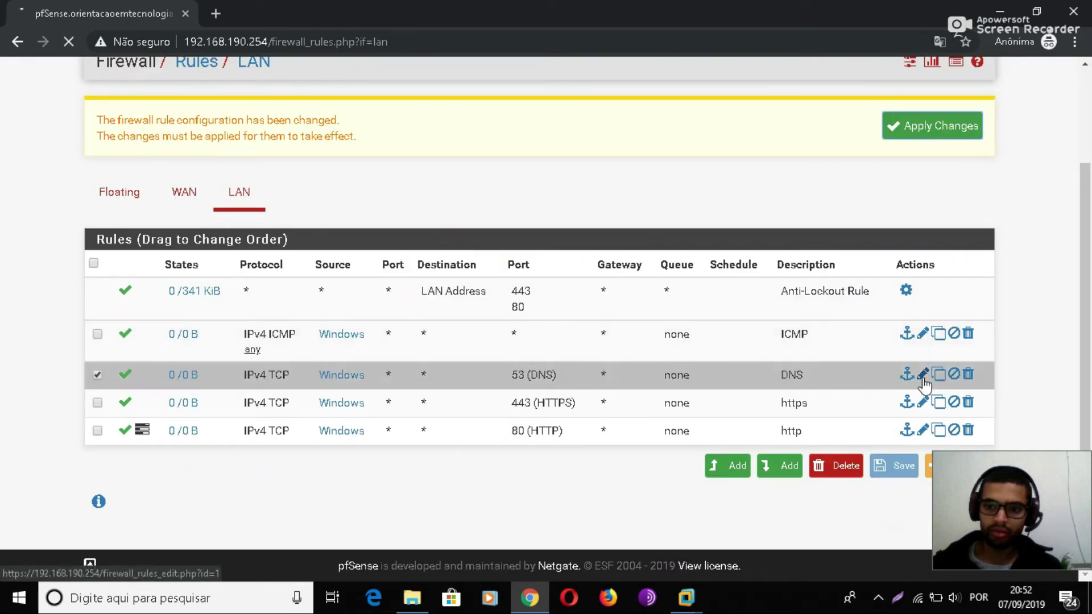
{"action": "scroll", "coordinate": [437, 341], "scroll_direction": "down", "scroll_amount": 10}
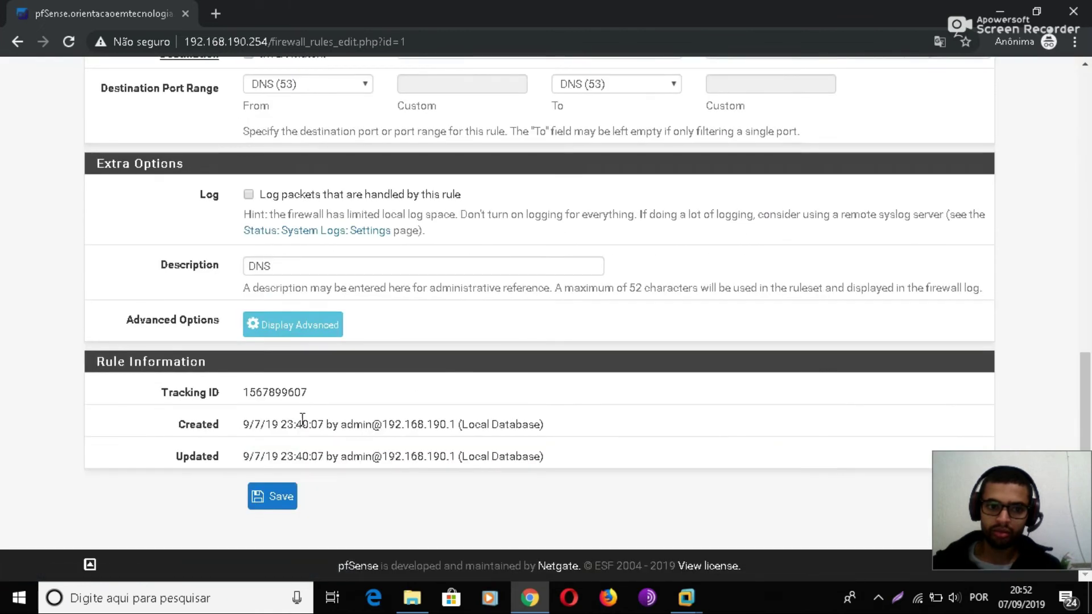
{"action": "scroll", "coordinate": [532, 353], "scroll_direction": "up", "scroll_amount": 10}
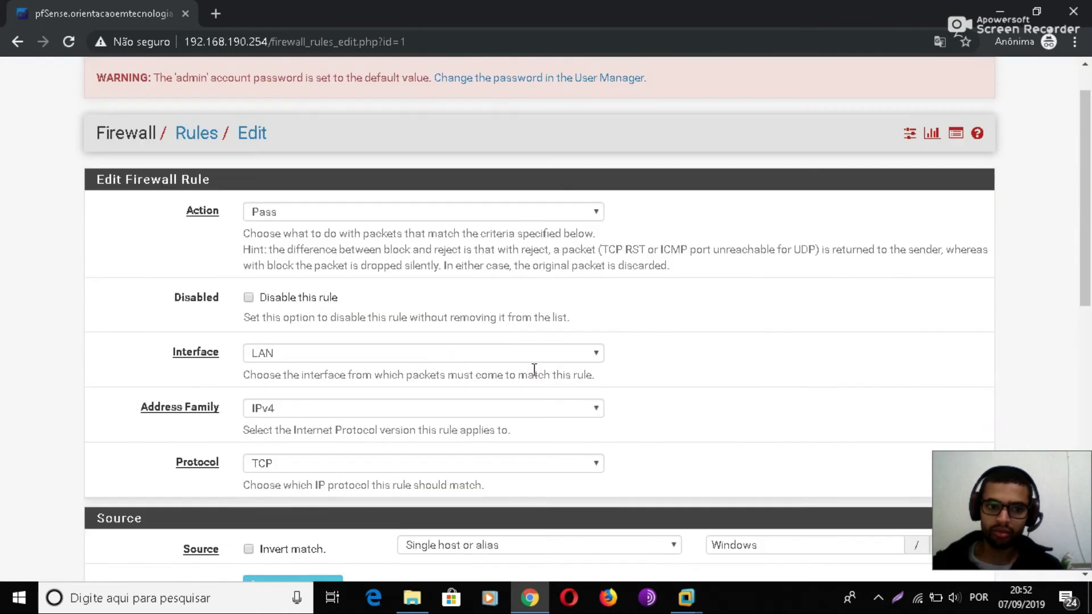
{"action": "scroll", "coordinate": [534, 368], "scroll_direction": "down", "scroll_amount": 9}
{"action": "scroll", "coordinate": [534, 368], "scroll_direction": "down", "scroll_amount": 2}
{"action": "left_click", "coordinate": [279, 496]}
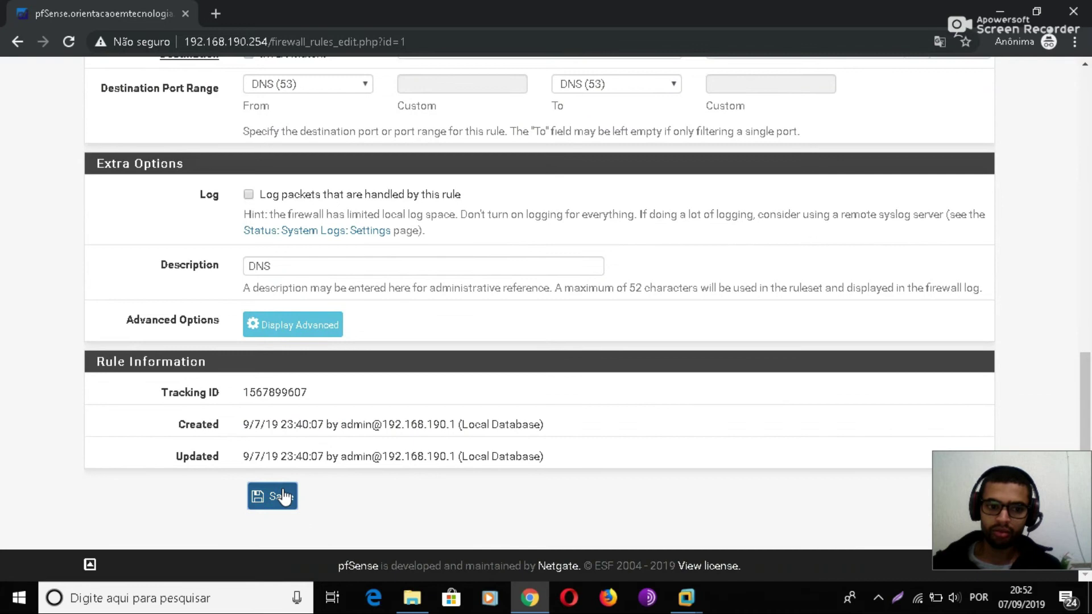
{"action": "scroll", "coordinate": [796, 364], "scroll_direction": "down", "scroll_amount": 3}
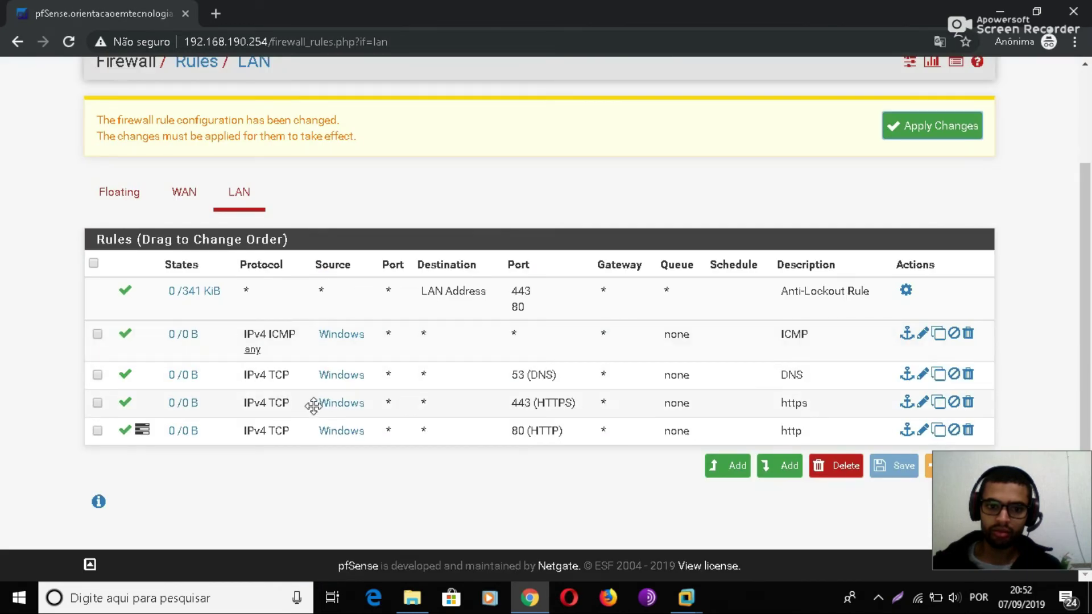
{"action": "mouse_move", "coordinate": [335, 383]}
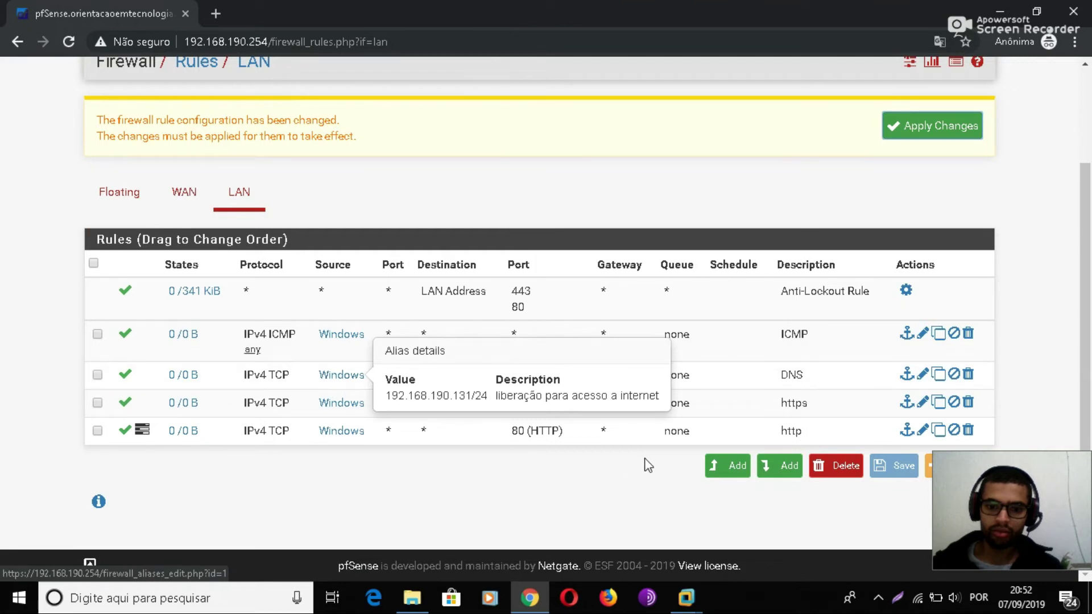
- Switch to the Windows VM in VMware Workstation, and ping google.com.br and google.com from its command prompt
{"action": "mouse_move", "coordinate": [687, 597]}
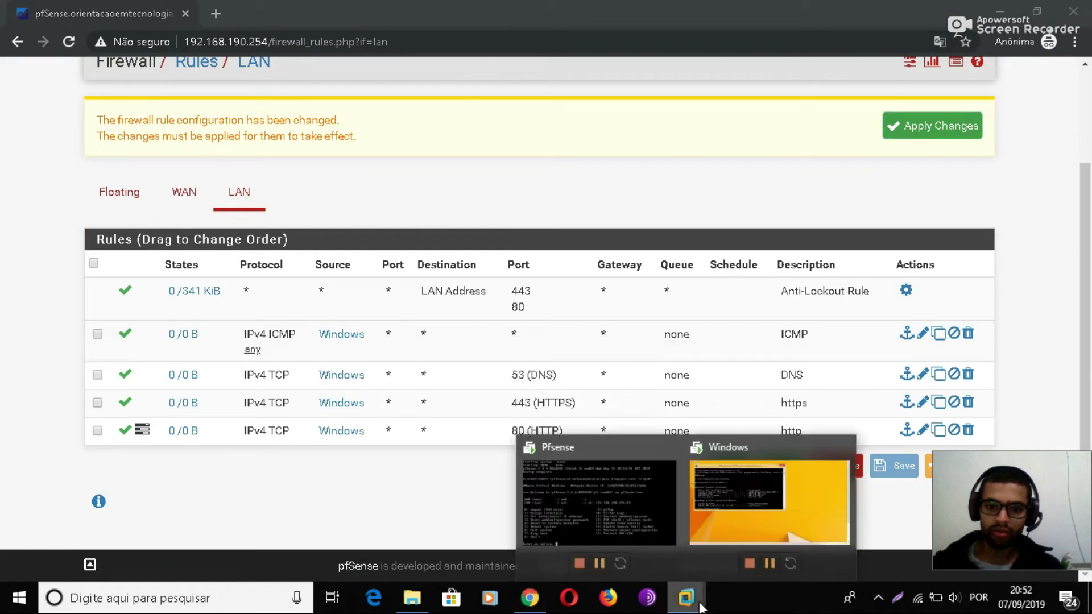
{"action": "left_click", "coordinate": [721, 508]}
{"action": "key", "text": "Up"}
{"action": "key", "text": "Up"}
{"action": "key", "text": "Return"}
{"action": "key", "text": "Up"}
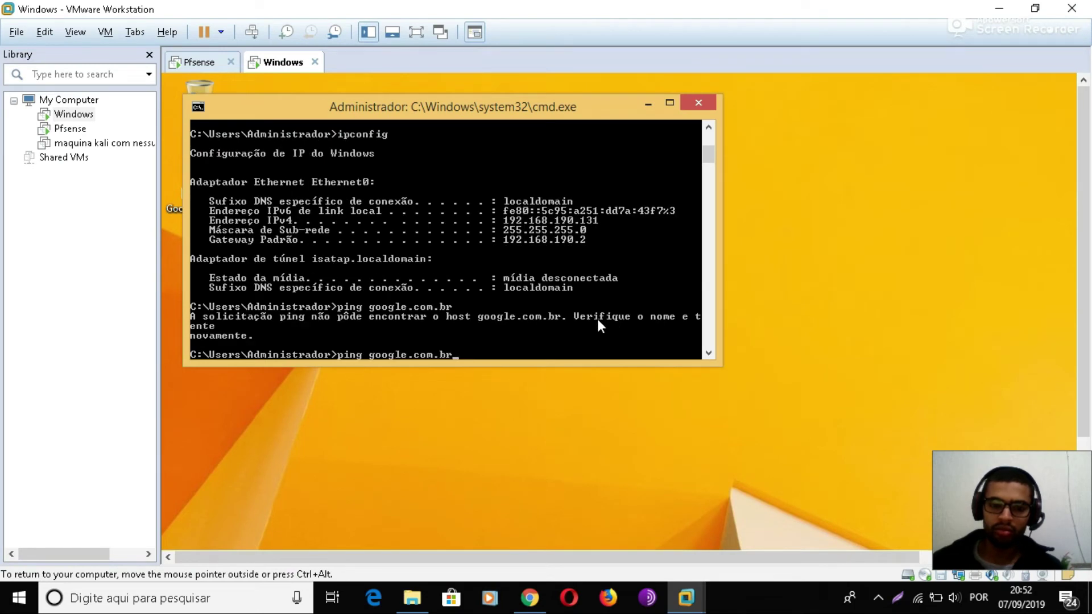
{"action": "key", "text": "BackSpace"}
{"action": "key", "text": "BackSpace"}
{"action": "key", "text": "BackSpace"}
{"action": "key", "text": "Return"}
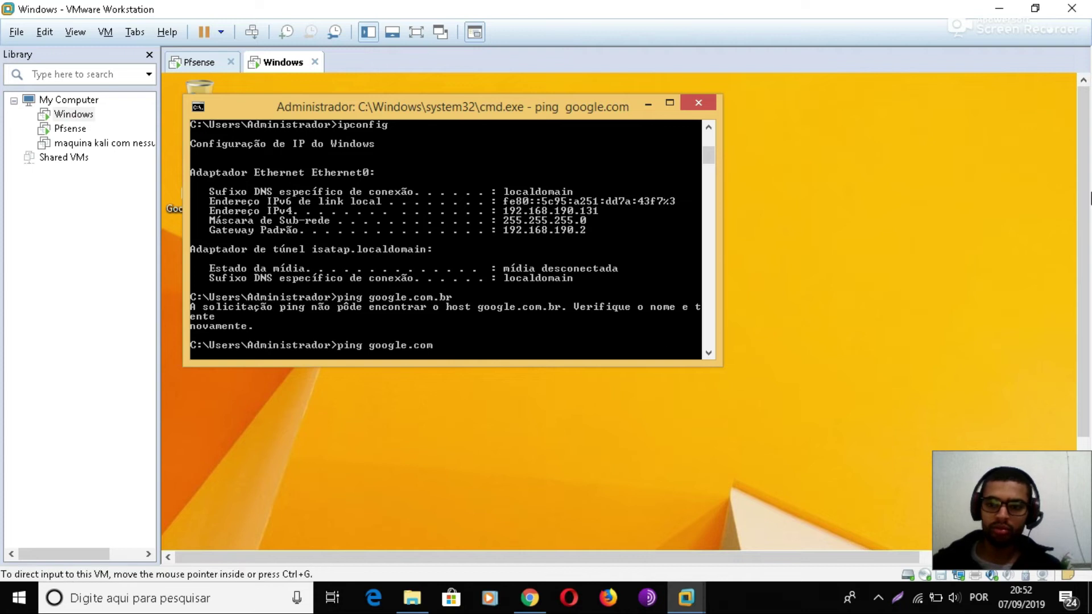
- Open Chrome inside the Windows VM and search for "filmes" to test web access
{"action": "scroll", "coordinate": [1083, 213], "scroll_direction": "down", "scroll_amount": 3}
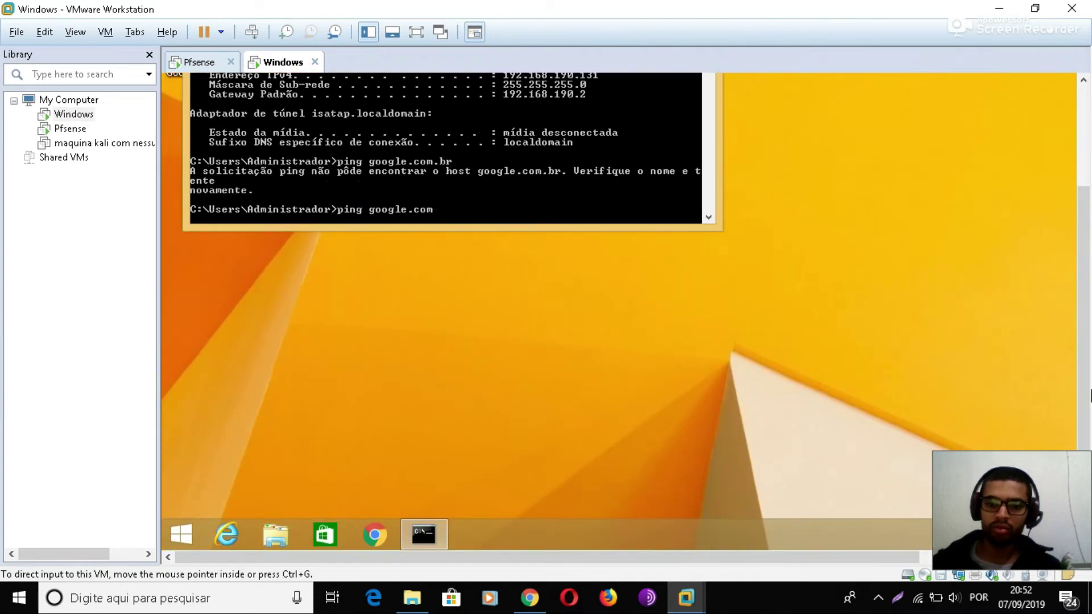
{"action": "left_click", "coordinate": [387, 533]}
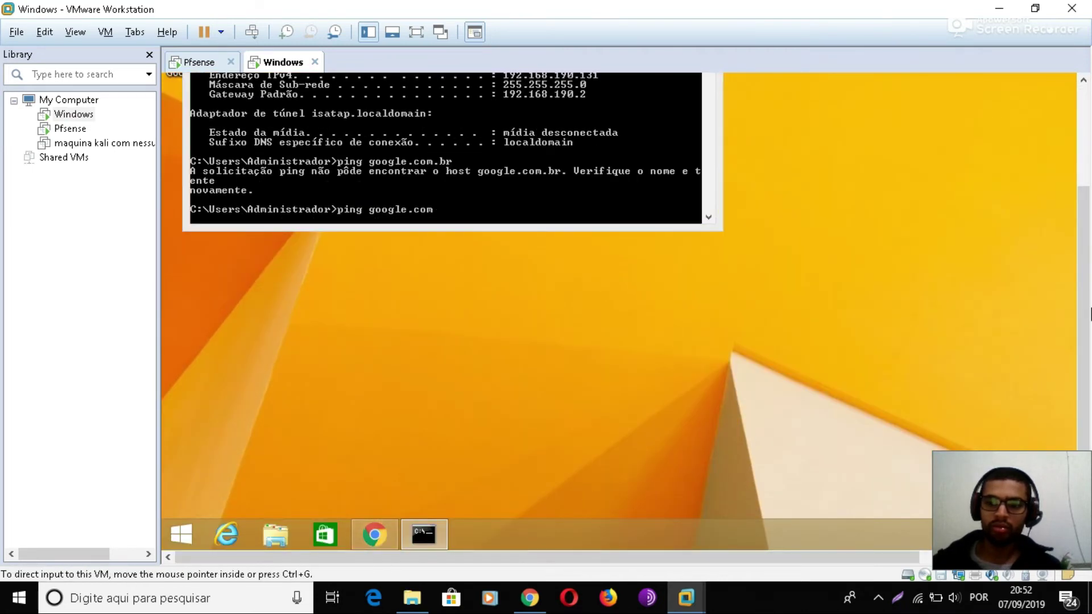
{"action": "scroll", "coordinate": [1086, 210], "scroll_direction": "up", "scroll_amount": 3}
{"action": "scroll", "coordinate": [1086, 210], "scroll_direction": "up", "scroll_amount": 3}
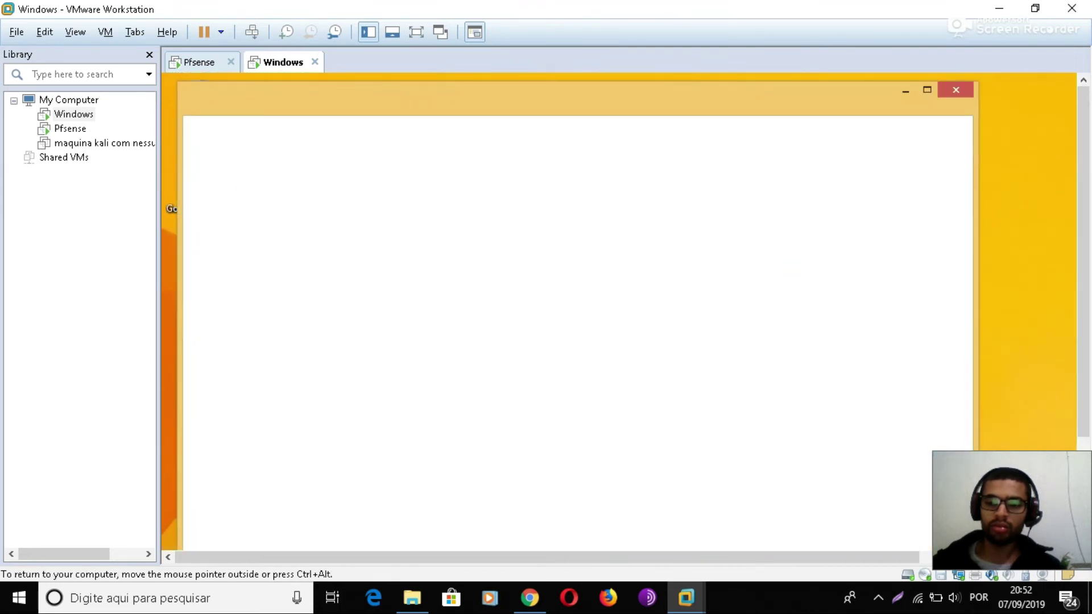
{"action": "scroll", "coordinate": [1086, 312], "scroll_direction": "down", "scroll_amount": 3}
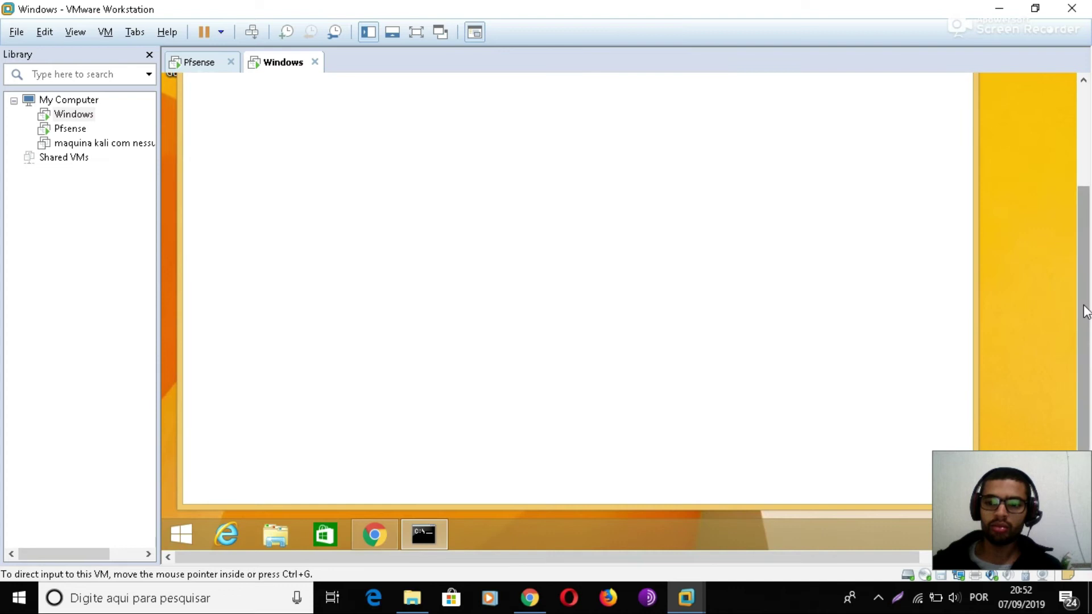
{"action": "scroll", "coordinate": [1086, 311], "scroll_direction": "up", "scroll_amount": 3}
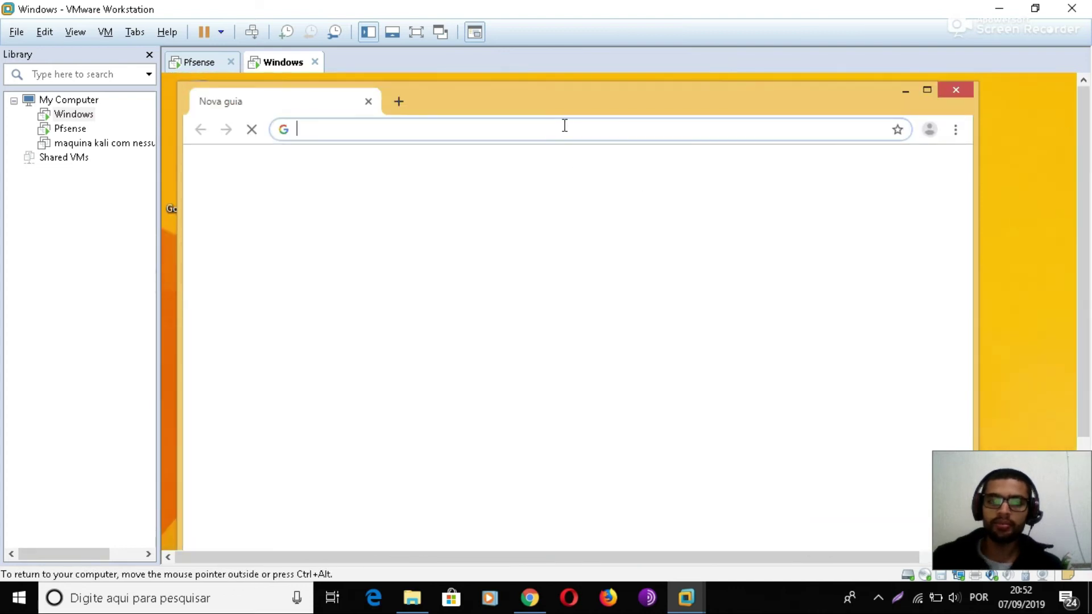
{"action": "type", "text": "filmes"}
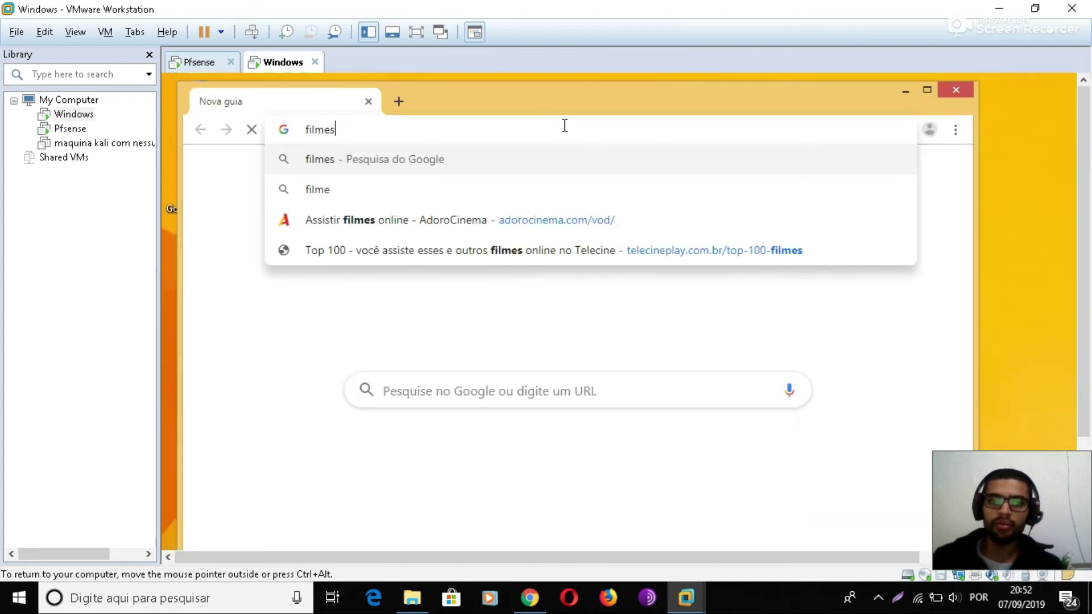
{"action": "key", "text": "Return"}
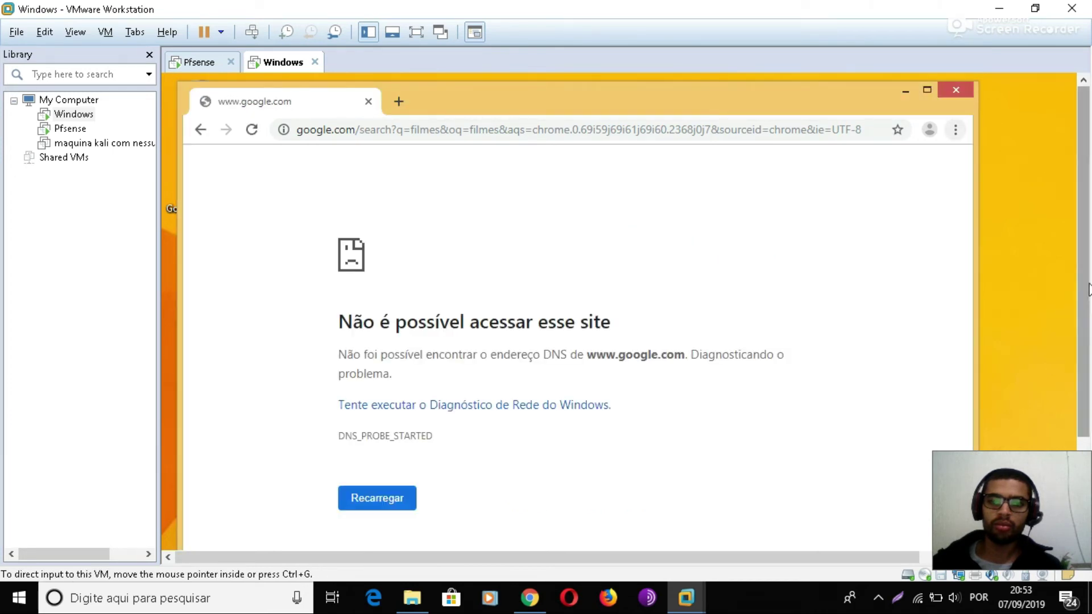
- Return to the VM's command prompt and ping google.com and google.com.br again
{"action": "left_click_drag", "start_coordinate": [1089, 305], "coordinate": [1089, 407]}
{"action": "left_click", "coordinate": [421, 527]}
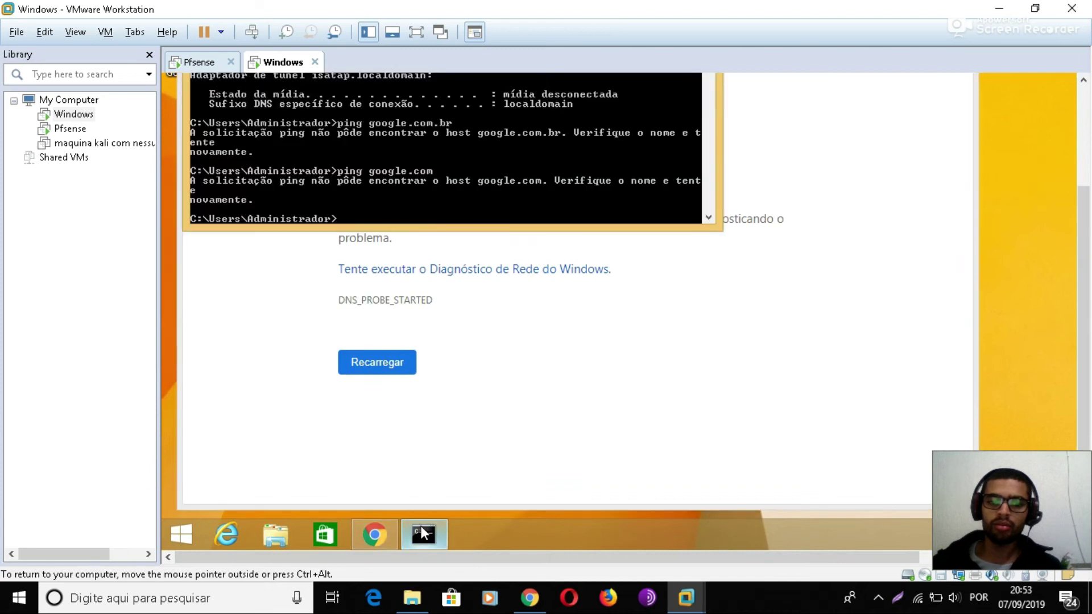
{"action": "key", "text": "Up"}
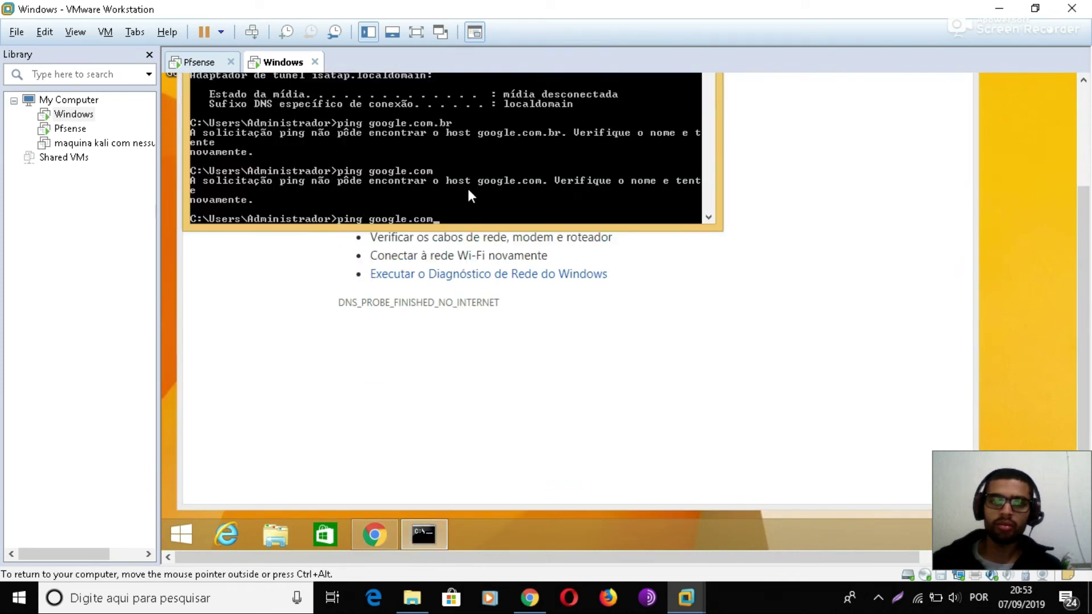
{"action": "key", "text": "Return"}
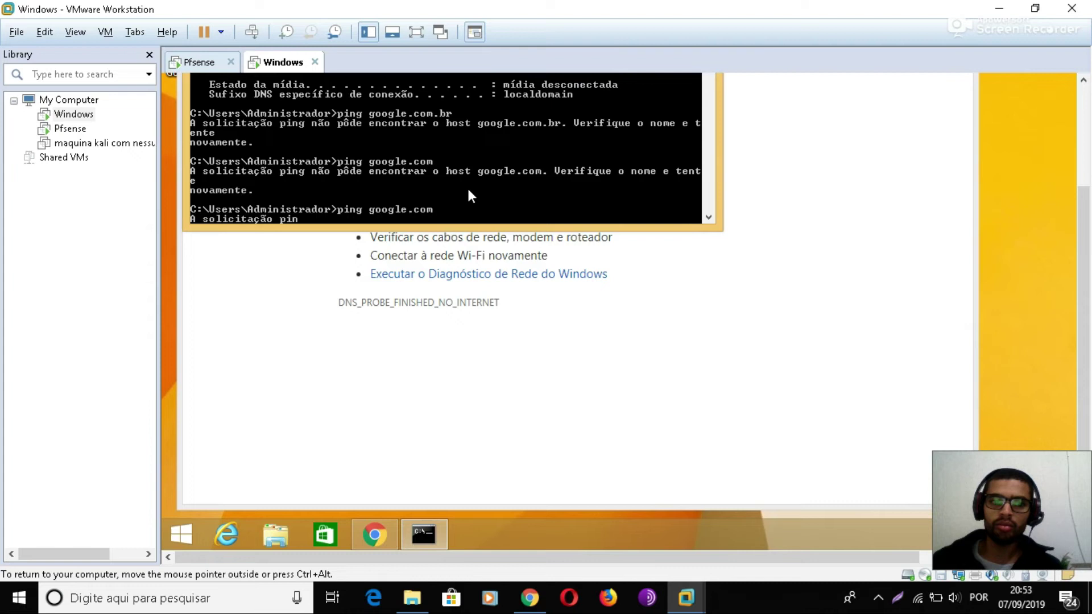
{"action": "key", "text": "Up"}
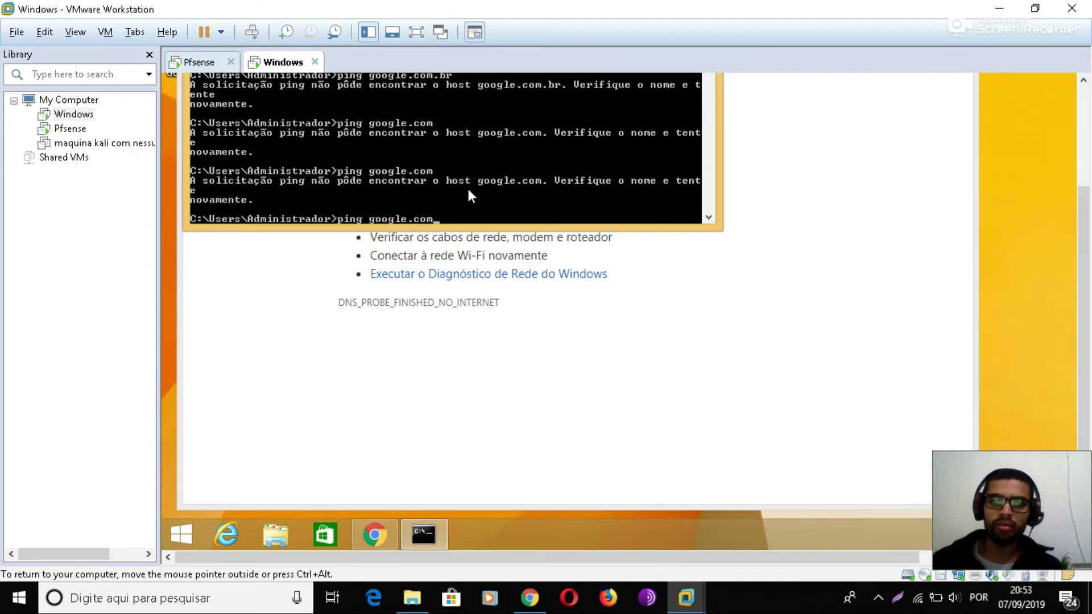
{"action": "type", "text": ".br"}
{"action": "key", "text": "Return"}
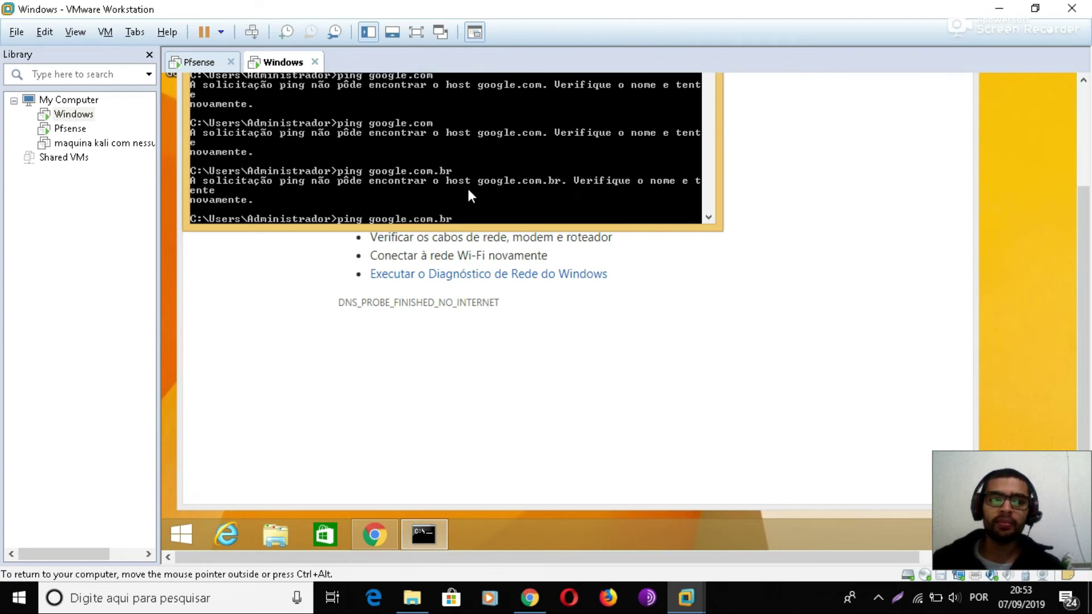
- Test the HTTPS connection with telnet google.com.br 443, and end the telnet session
{"action": "type", "text": "pi"}
{"action": "key", "text": "BackSpace"}
{"action": "key", "text": "BackSpace"}
{"action": "type", "text": "telnet google"}
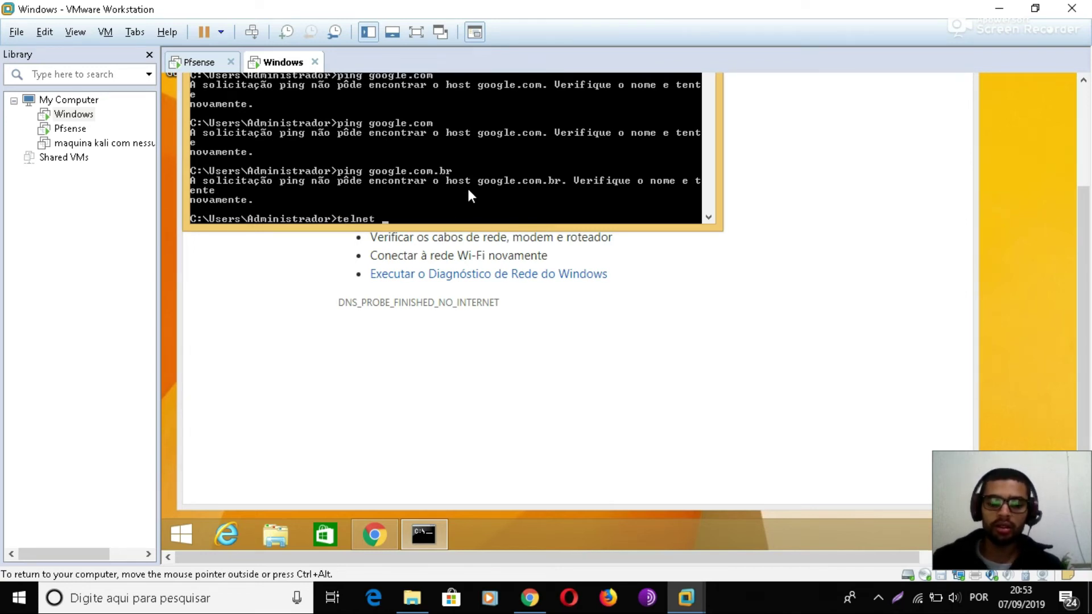
{"action": "type", "text": "."}
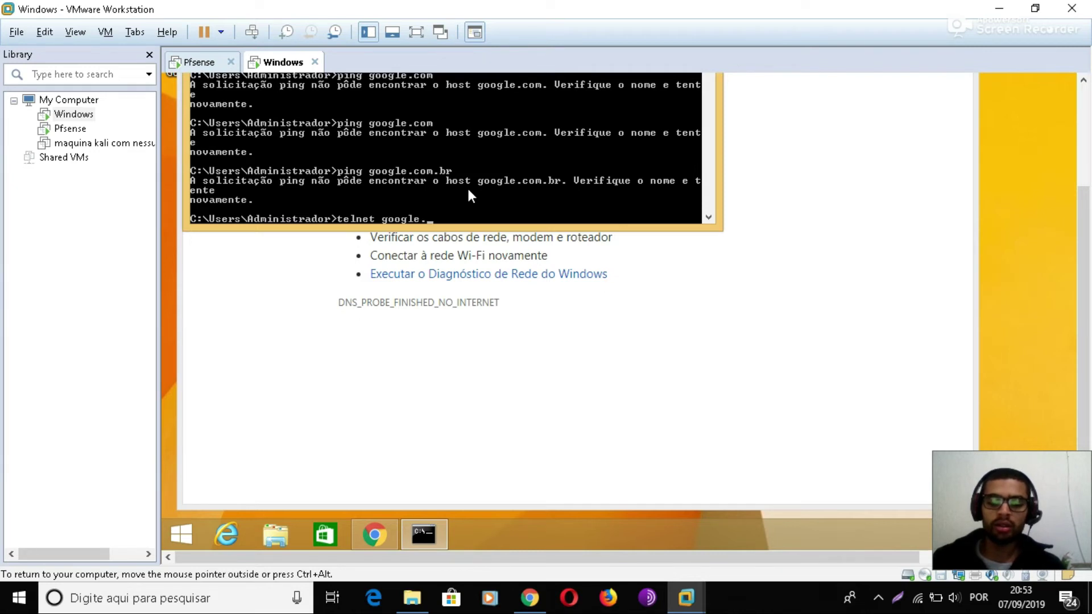
{"action": "type", "text": "com.br 443"}
{"action": "key", "text": "Return"}
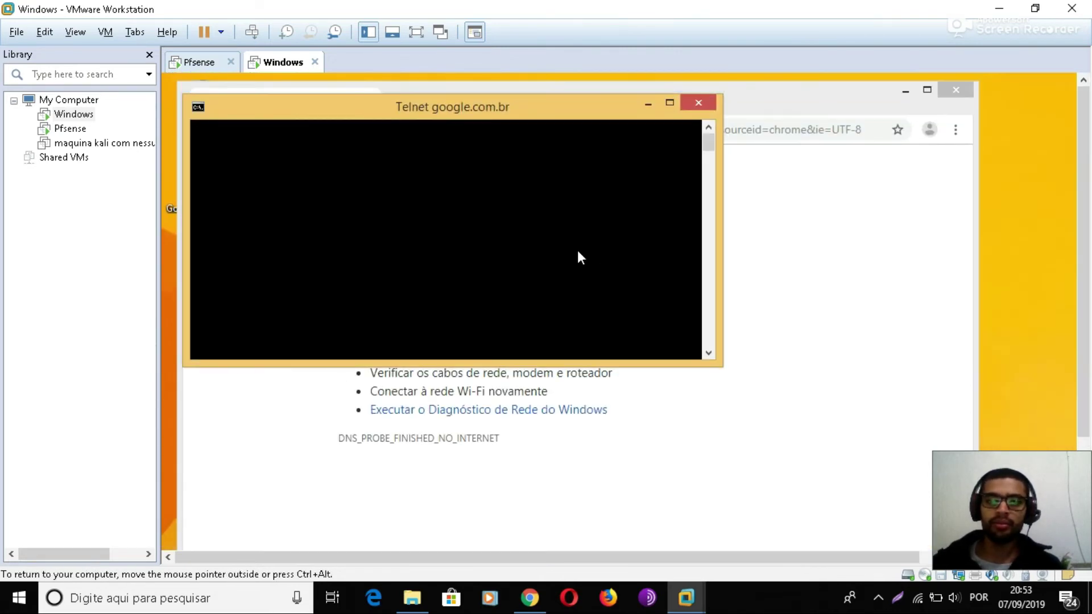
{"action": "key", "text": "Return"}
{"action": "key", "text": "Return"}
- Test the HTTP connection with telnet google.com.br 80
{"action": "key", "text": "Up"}
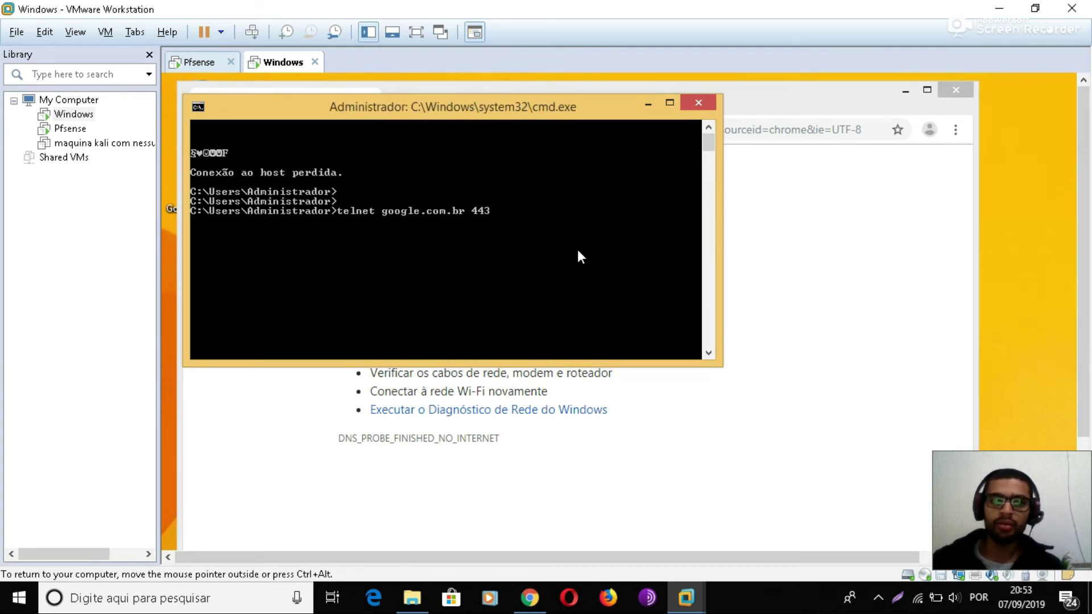
{"action": "key", "text": "BackSpace"}
{"action": "key", "text": "BackSpace"}
{"action": "key", "text": "BackSpace"}
{"action": "type", "text": "9"}
{"action": "key", "text": "BackSpace"}
{"action": "type", "text": "80"}
{"action": "key", "text": "Return"}
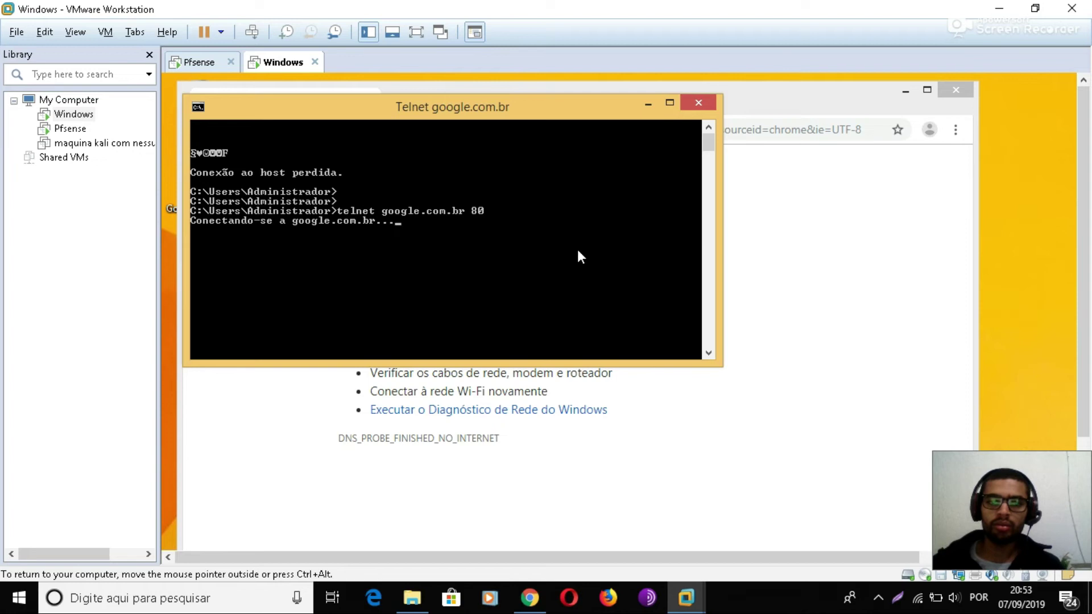
- Go back to the VM's Chrome window and reload the "filmes" search page
{"action": "left_click", "coordinate": [807, 244]}
{"action": "left_click", "coordinate": [613, 138]}
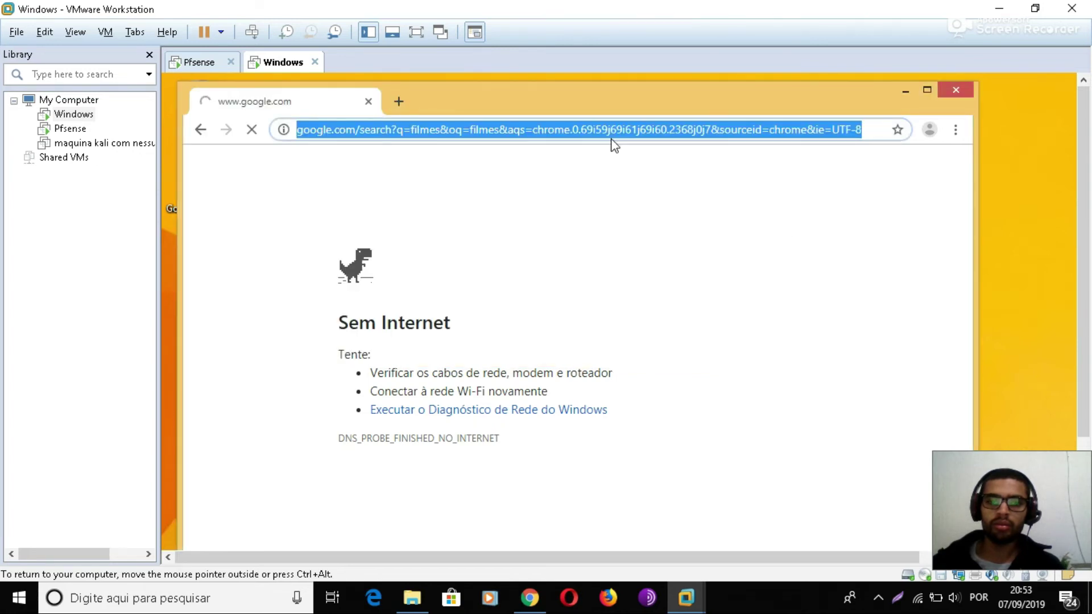
{"action": "scroll", "coordinate": [1089, 330], "scroll_direction": "down", "scroll_amount": 2}
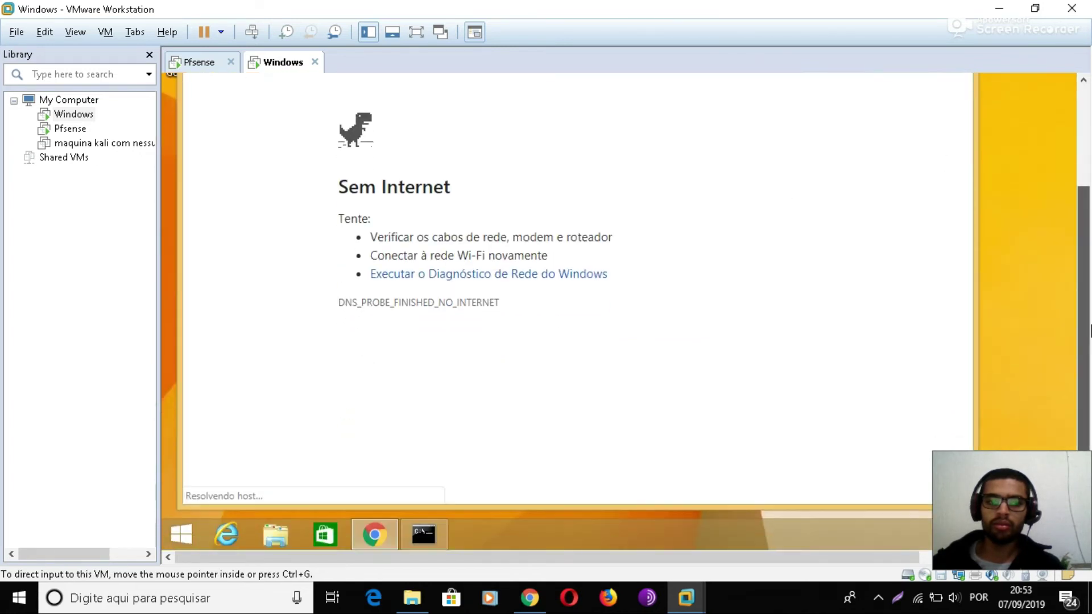
{"action": "scroll", "coordinate": [1089, 338], "scroll_direction": "up", "scroll_amount": 2}
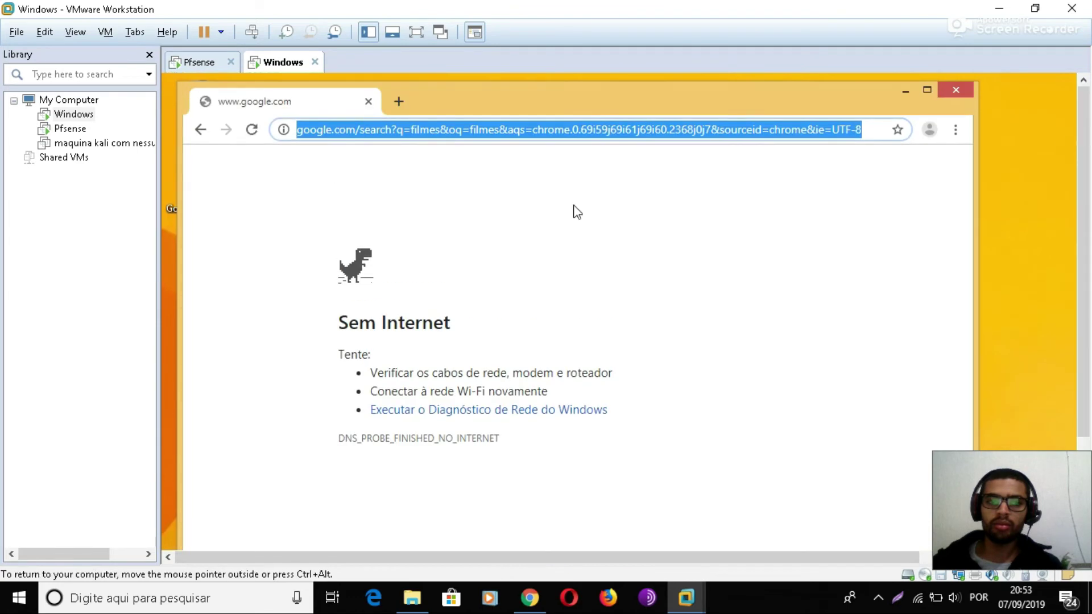
{"action": "left_click", "coordinate": [529, 132]}
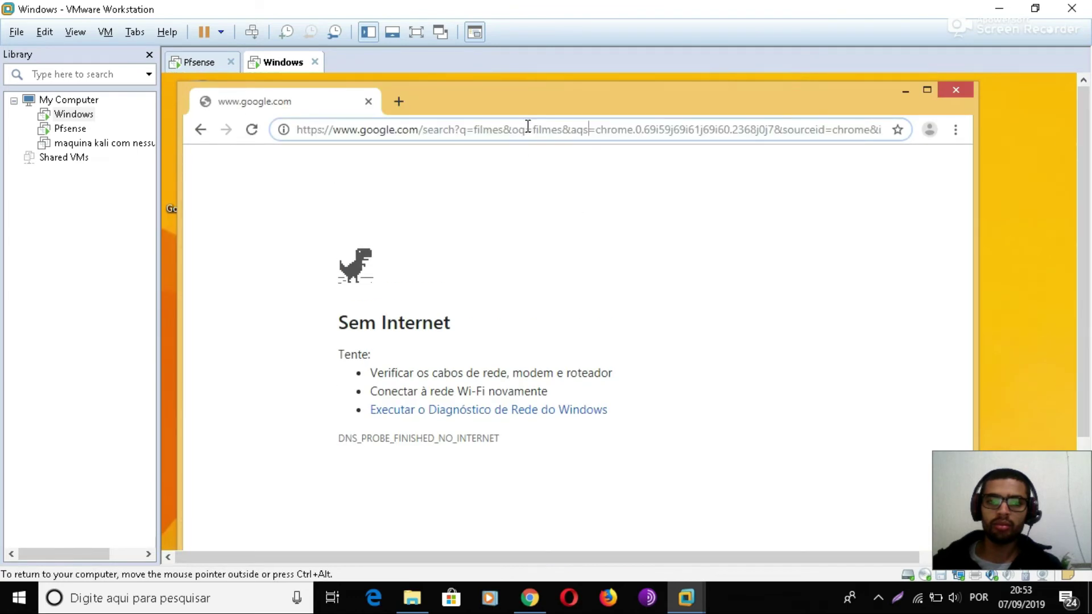
{"action": "left_click", "coordinate": [252, 130]}
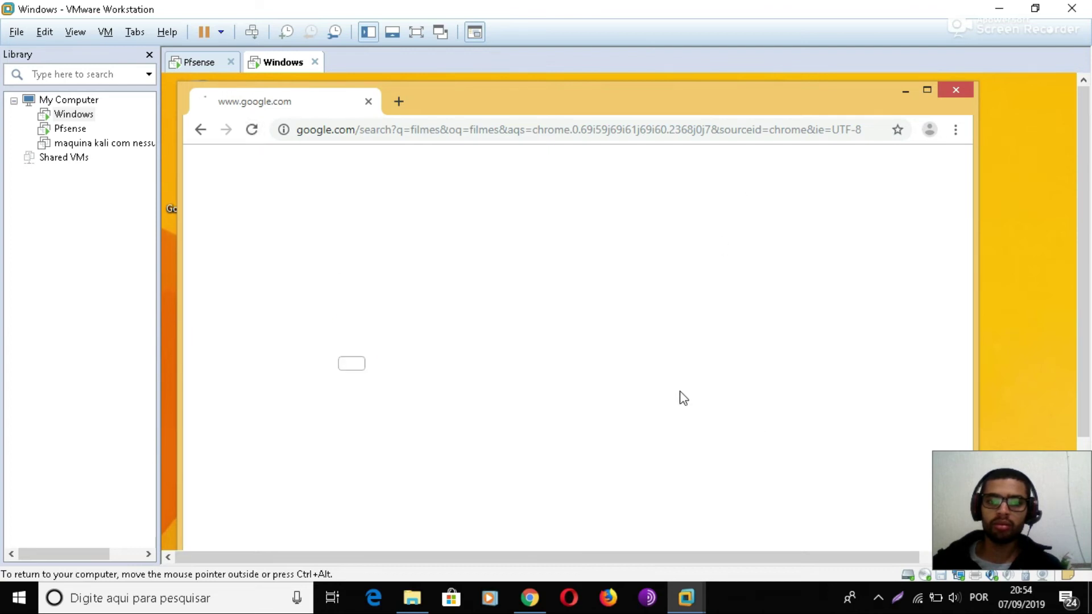
- Return to the VM's command prompt and repeat the telnet test to google.com.br on port 80
{"action": "key", "text": "alt+Tab"}
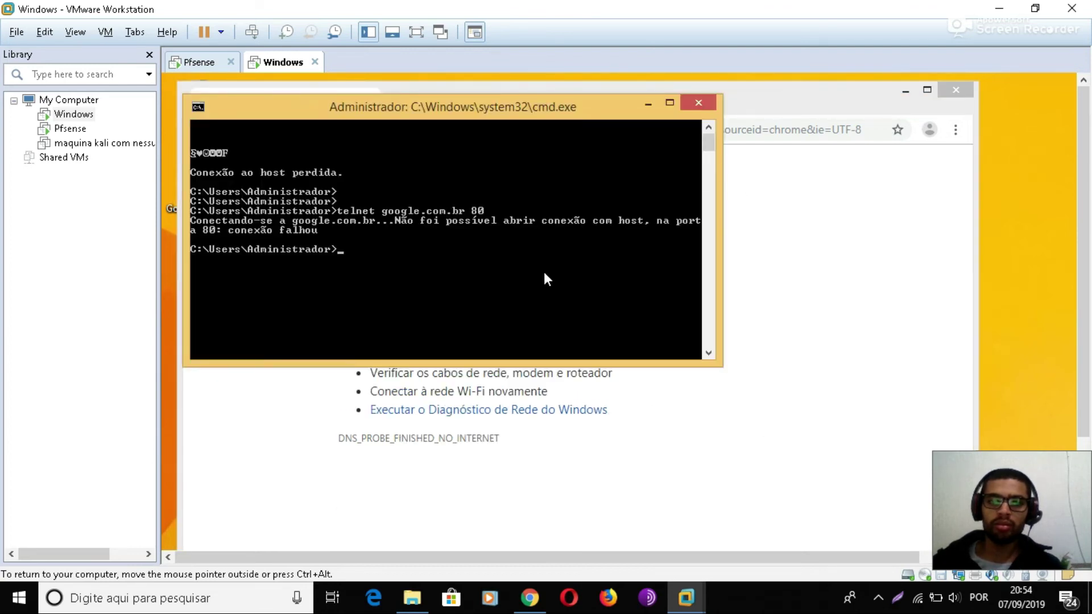
{"action": "key", "text": "Up"}
{"action": "key", "text": "Return"}
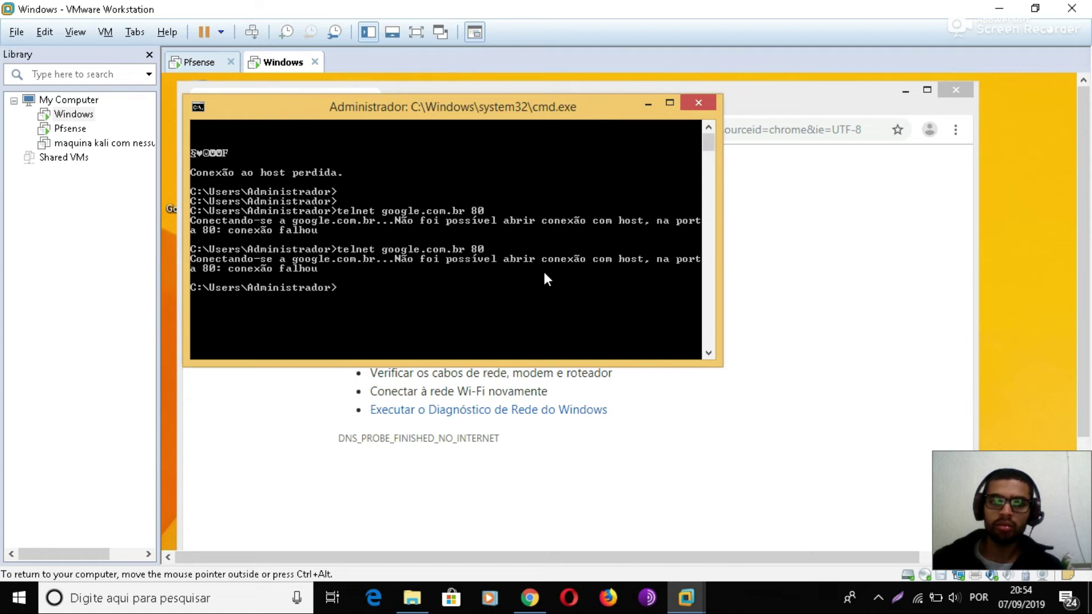
- Run the telnet test to google.com.br on port 443 three times
{"action": "key", "text": "Up"}
{"action": "key", "text": "BackSpace"}
{"action": "key", "text": "BackSpace"}
{"action": "type", "text": "443"}
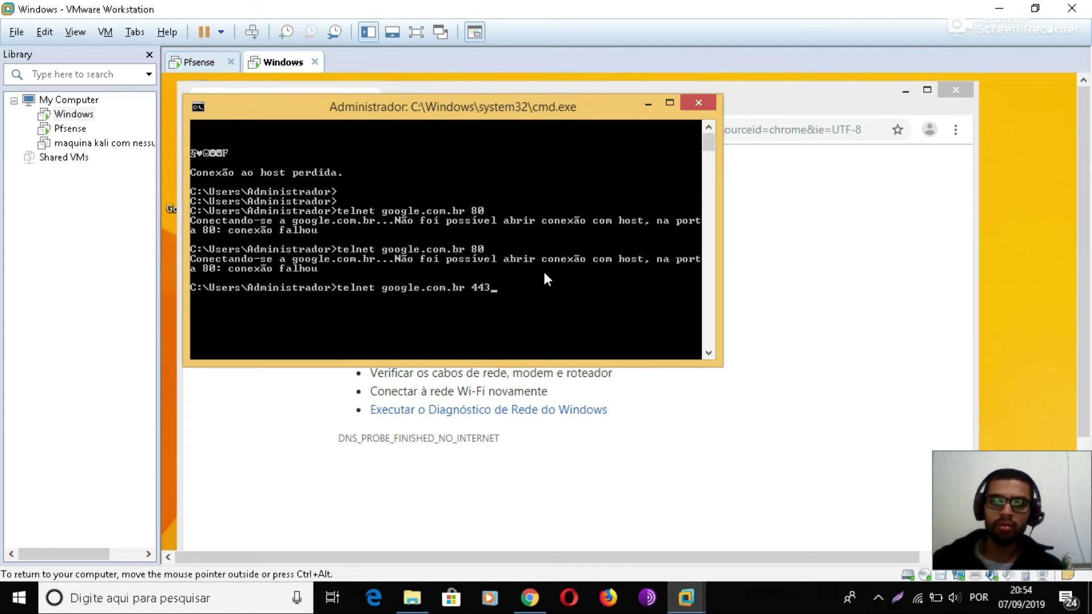
{"action": "key", "text": "Return"}
{"action": "key", "text": "Up"}
{"action": "key", "text": "Return"}
{"action": "key", "text": "Up"}
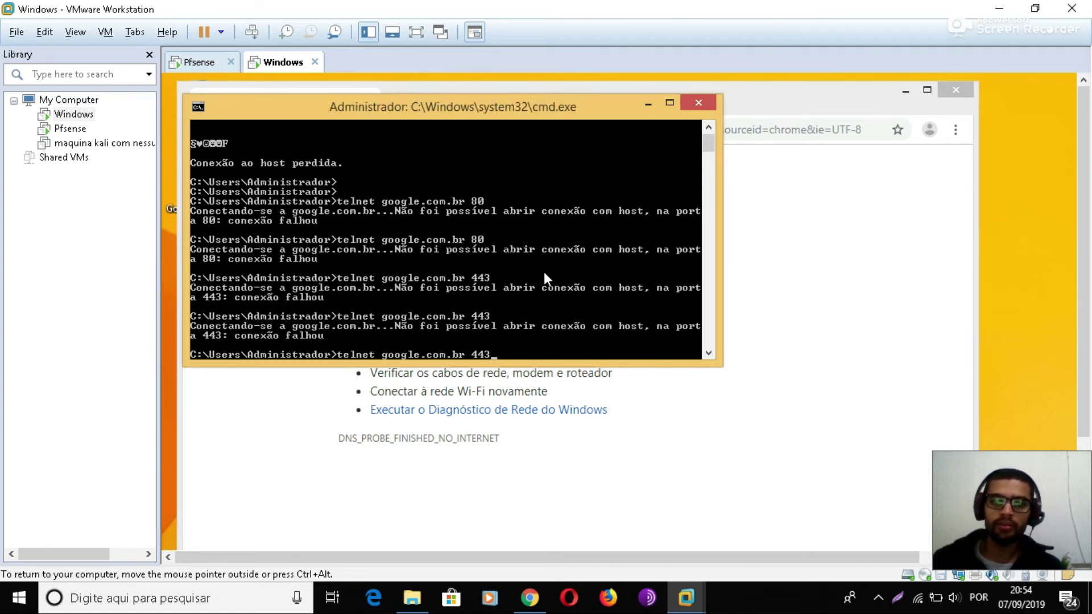
{"action": "key", "text": "Return"}
- Ping google.com.br once more from the VM, and release input control back to the host
{"action": "key", "text": "Up"}
{"action": "key", "text": "Up"}
{"action": "key", "text": "Return"}
{"action": "key", "text": "ctrl+alt"}
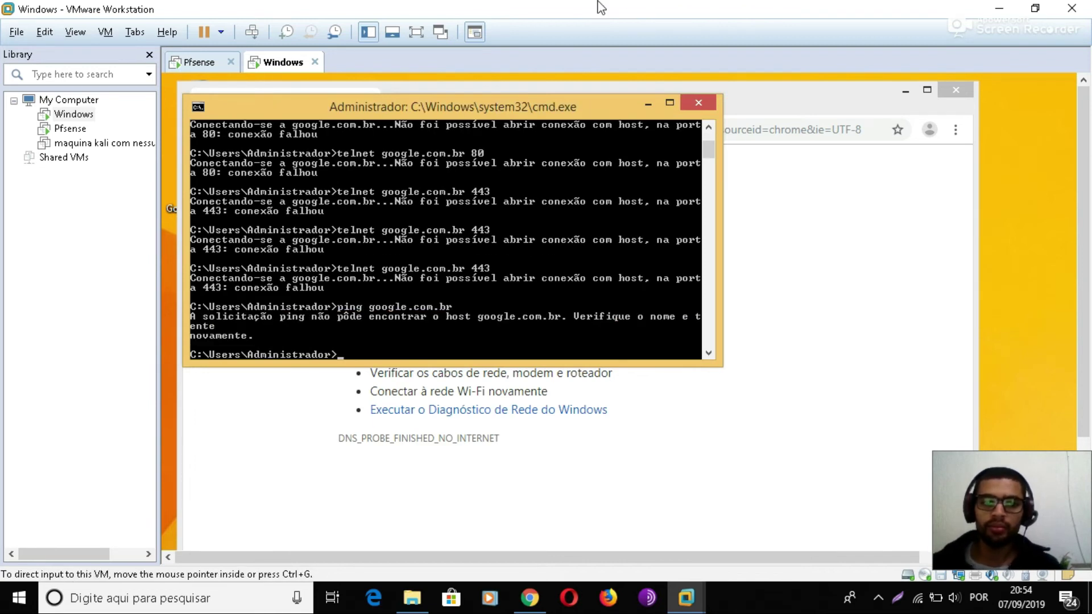
- Switch to pfSense in Chrome and delete the ICMP firewall rule from the LAN interface
{"action": "key", "text": "alt+Tab"}
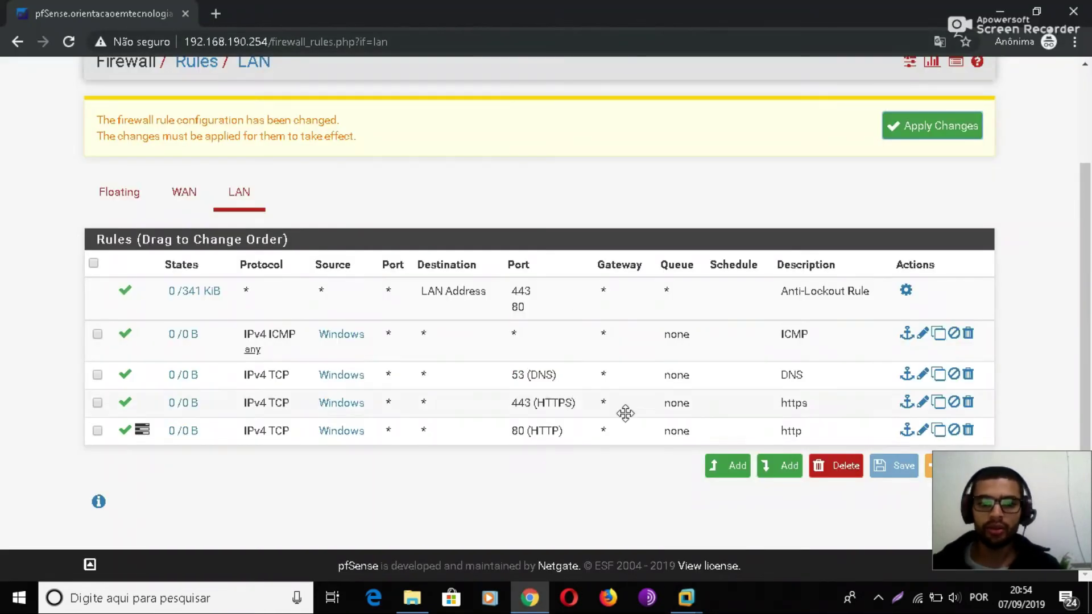
{"action": "left_click", "coordinate": [969, 337]}
{"action": "left_click", "coordinate": [614, 133]}
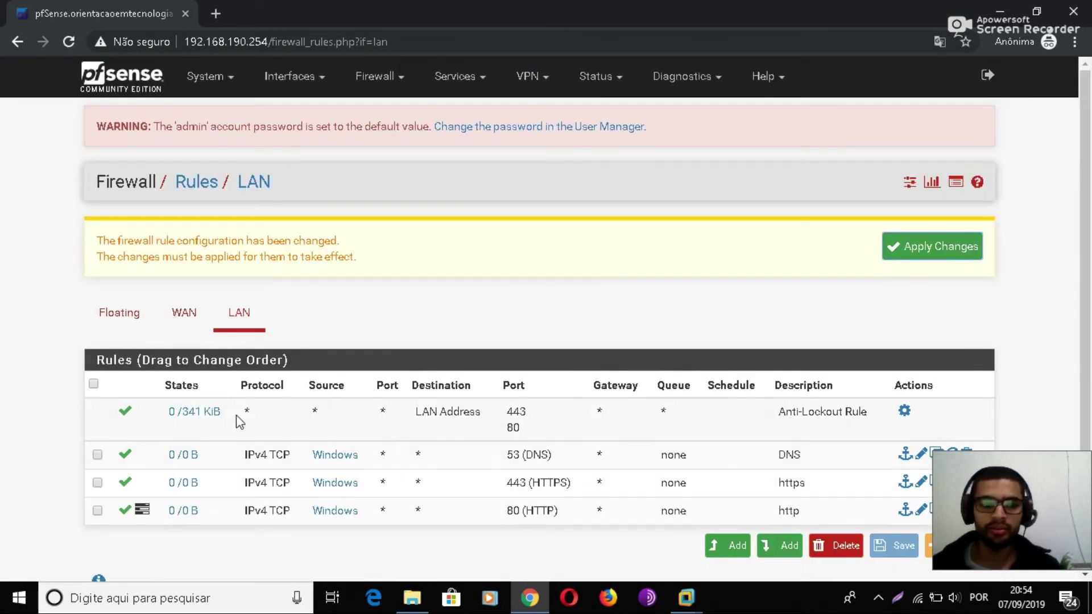
- Delete the DNS, https and http firewall rules from the LAN interface and apply the changes
{"action": "left_click", "coordinate": [97, 454]}
{"action": "left_click", "coordinate": [97, 482]}
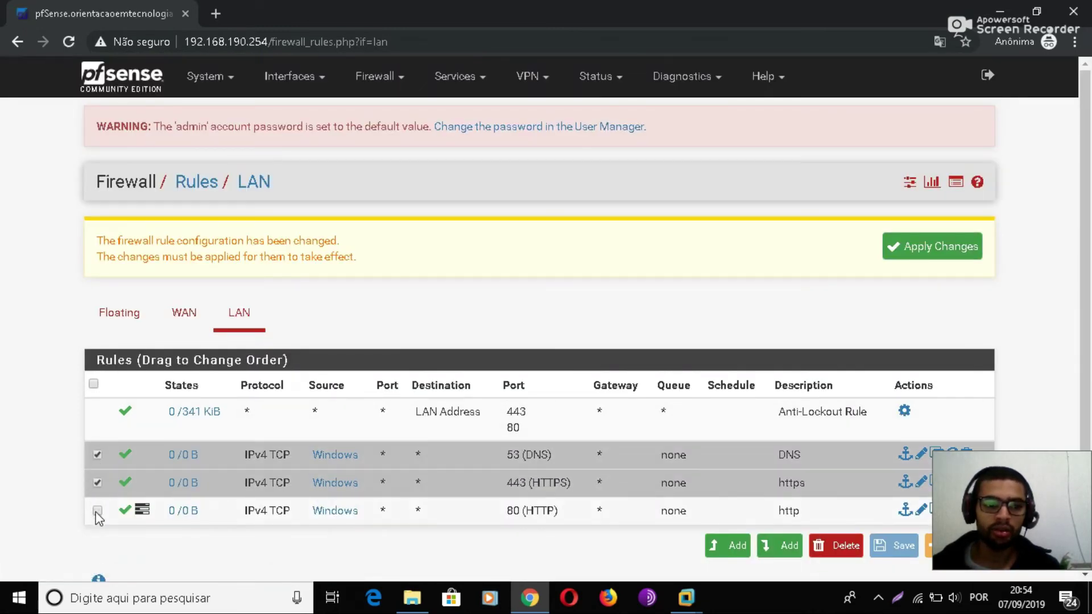
{"action": "left_click", "coordinate": [97, 510]}
{"action": "left_click", "coordinate": [820, 546]}
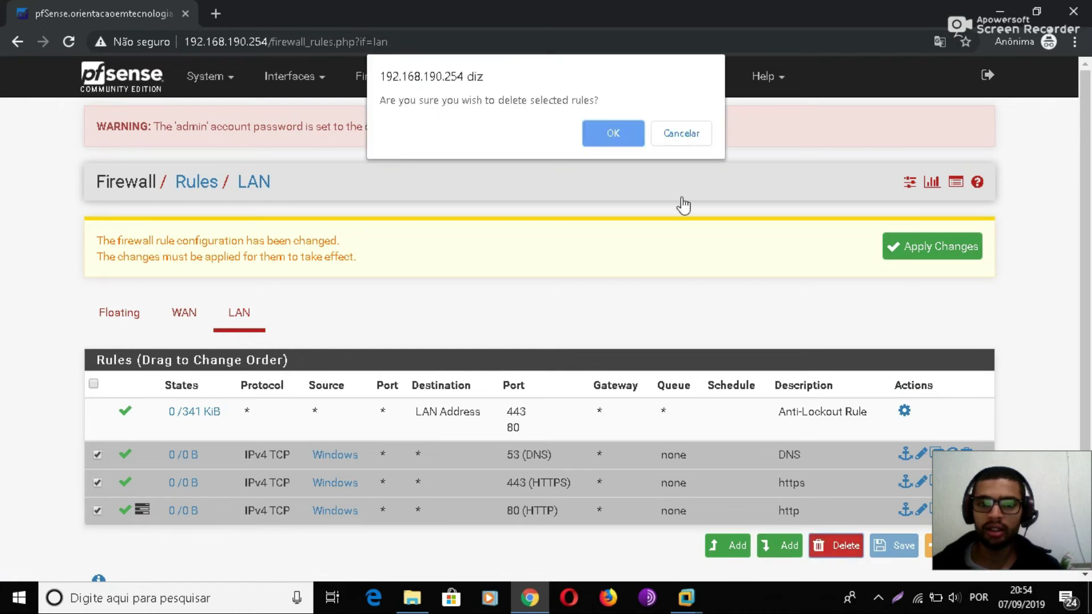
{"action": "left_click", "coordinate": [612, 132]}
{"action": "left_click", "coordinate": [922, 248]}
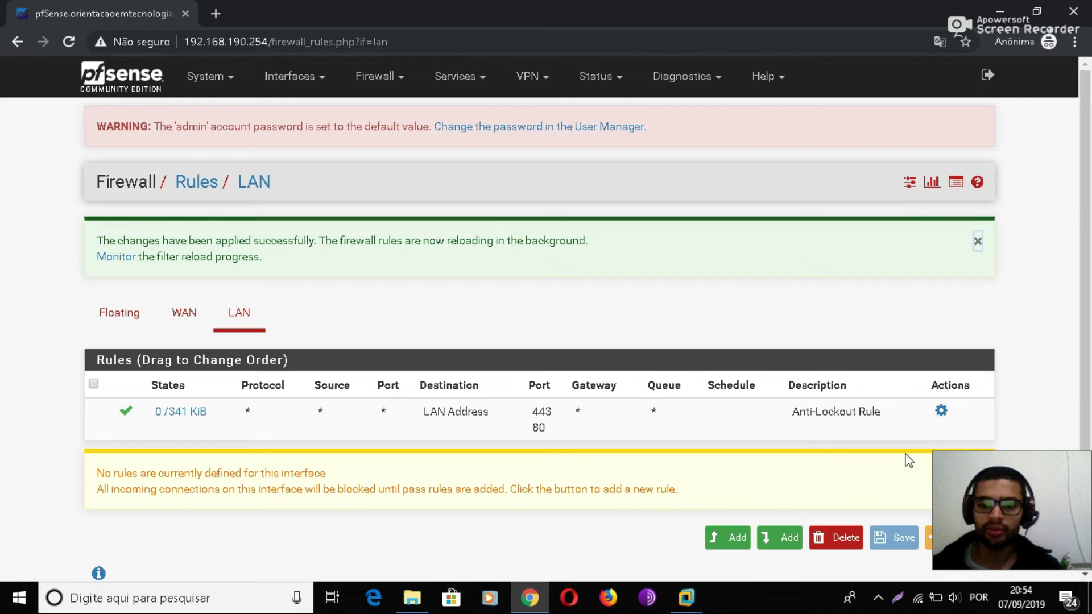
- Add a new firewall rule to the end of the LAN list with LAN net as its source
{"action": "scroll", "coordinate": [959, 392], "scroll_direction": "down", "scroll_amount": 2}
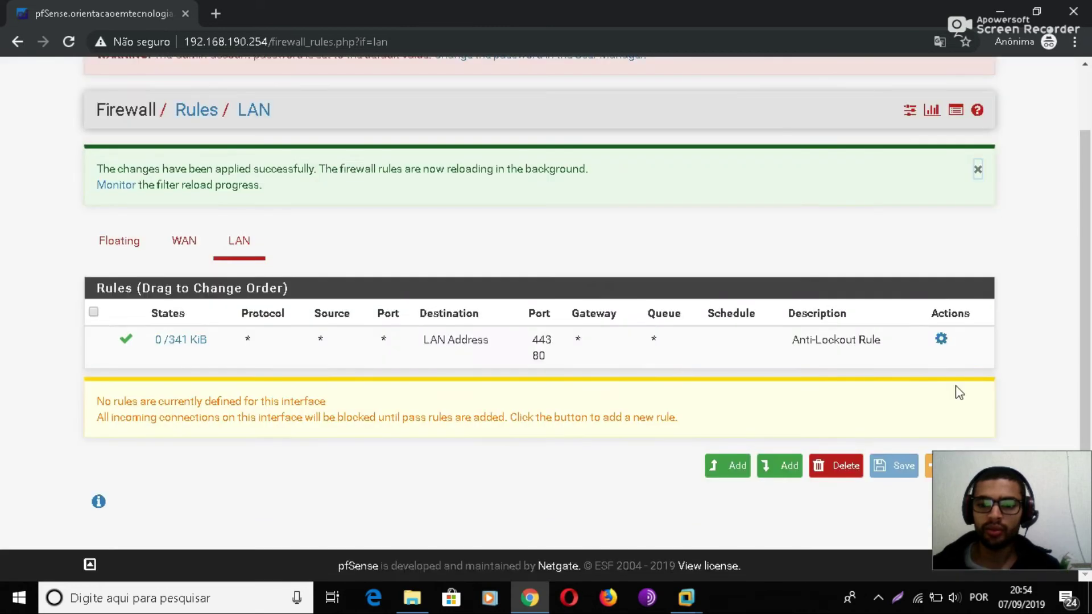
{"action": "left_click", "coordinate": [776, 465]}
{"action": "left_click", "coordinate": [366, 405]}
{"action": "left_click", "coordinate": [364, 404]}
{"action": "scroll", "coordinate": [589, 410], "scroll_direction": "down", "scroll_amount": 4}
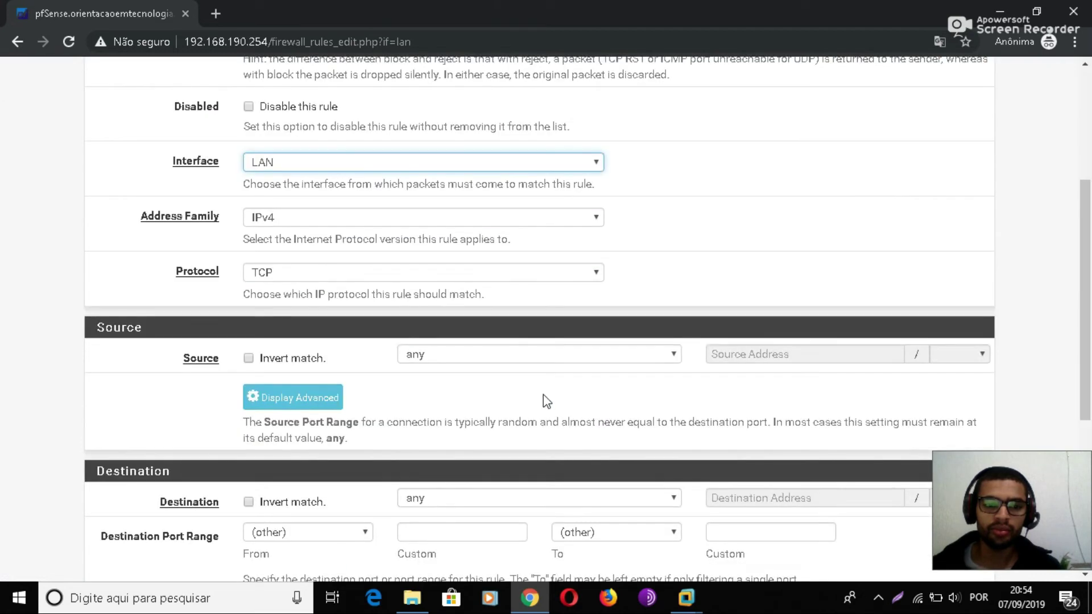
{"action": "left_click", "coordinate": [466, 356]}
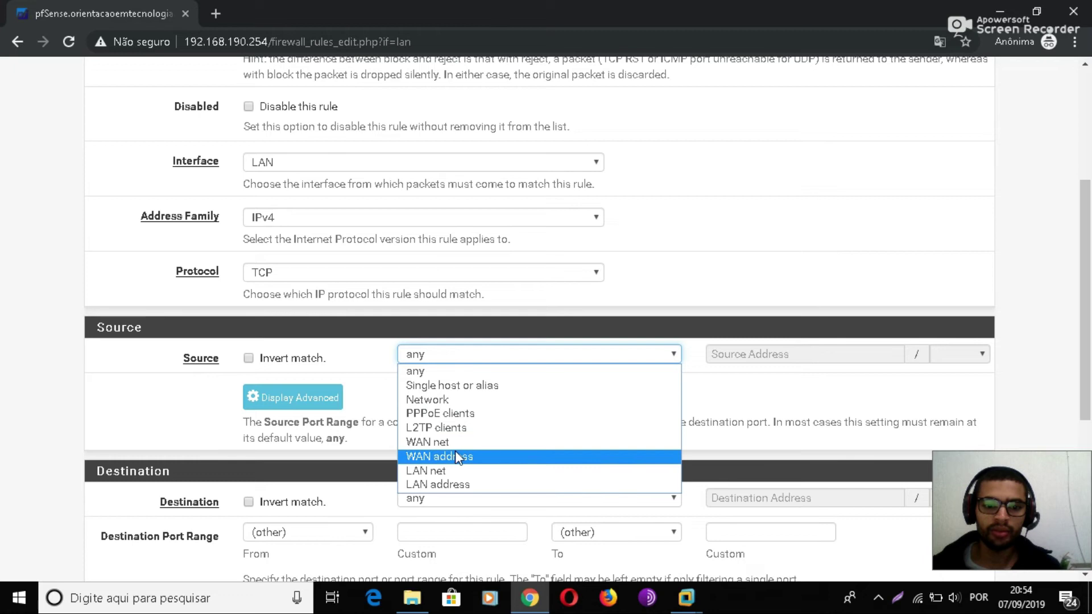
{"action": "left_click", "coordinate": [455, 452]}
{"action": "left_click", "coordinate": [456, 351]}
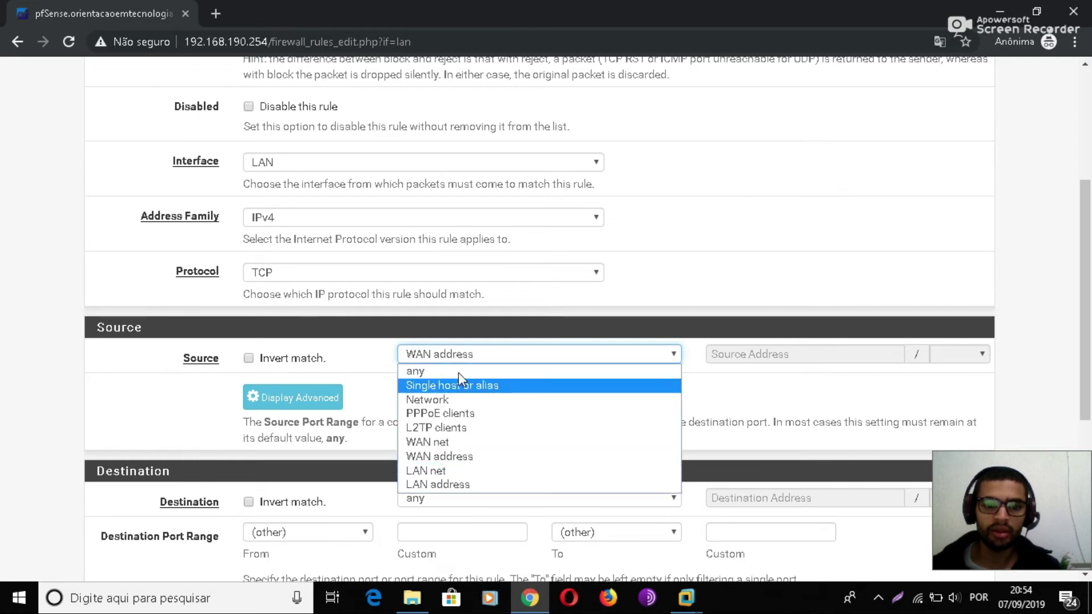
{"action": "left_click", "coordinate": [451, 471]}
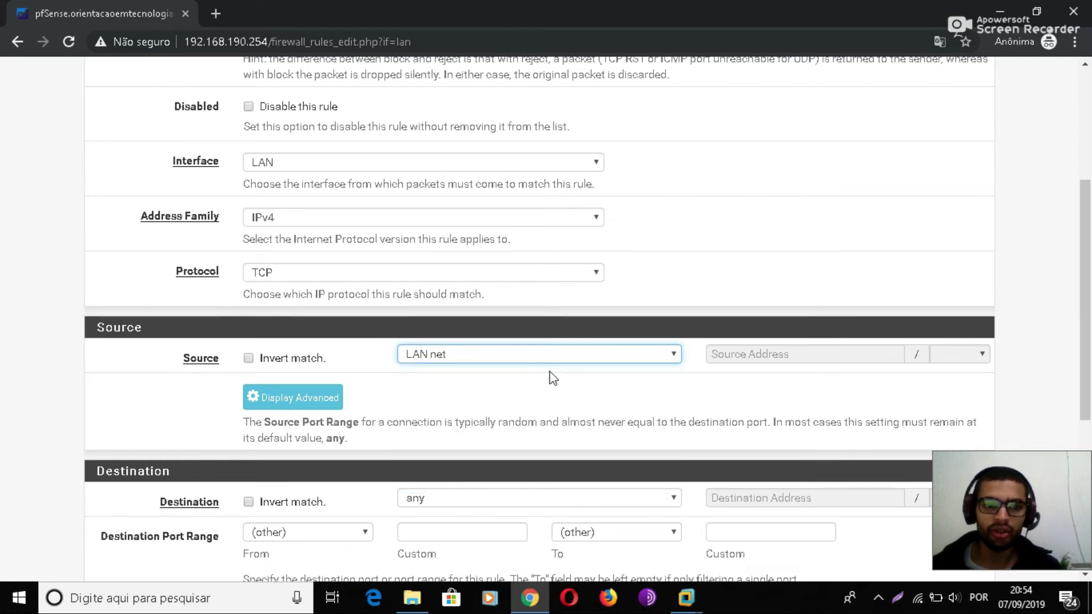
- Set the new rule's protocol to UDP and its destination port range to DNS (53)
{"action": "scroll", "coordinate": [553, 378], "scroll_direction": "down", "scroll_amount": 3}
{"action": "scroll", "coordinate": [319, 279], "scroll_direction": "up", "scroll_amount": 3}
{"action": "left_click", "coordinate": [332, 276]}
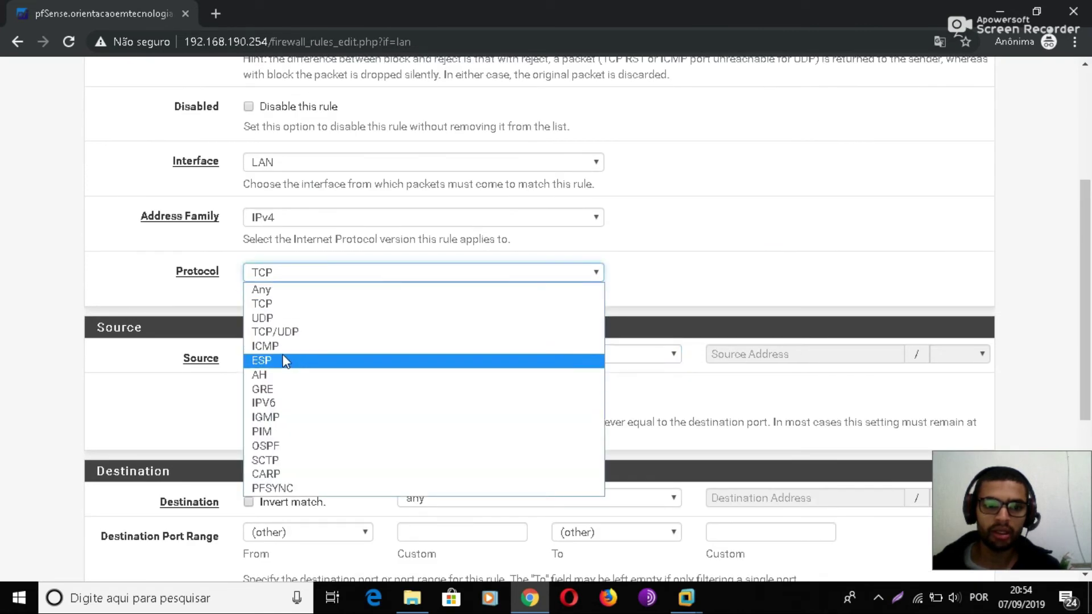
{"action": "left_click", "coordinate": [279, 318]}
{"action": "scroll", "coordinate": [520, 399], "scroll_direction": "down", "scroll_amount": 3}
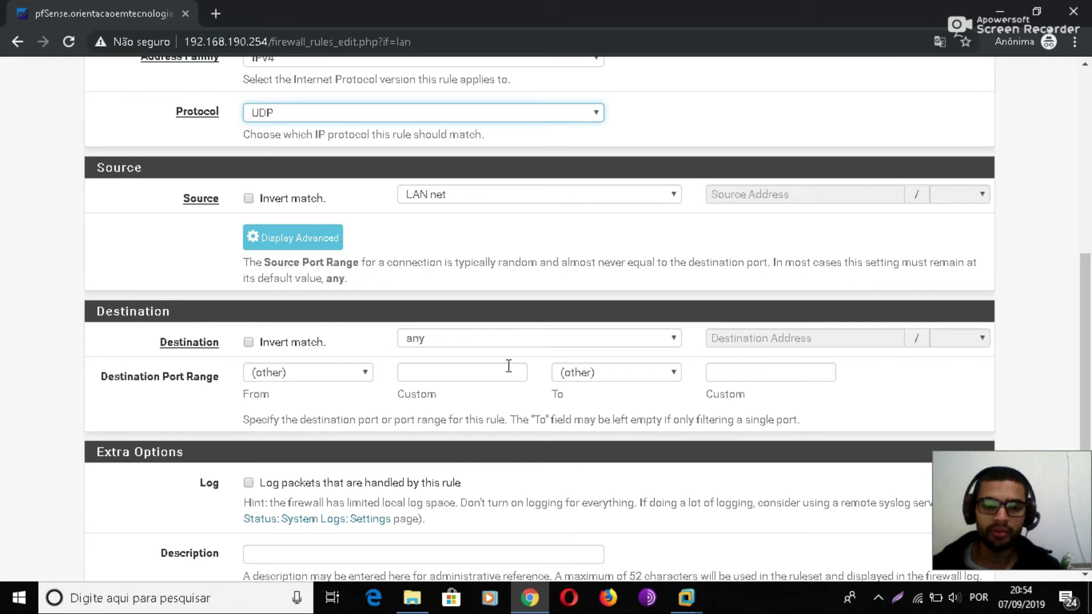
{"action": "left_click", "coordinate": [339, 373]}
{"action": "scroll", "coordinate": [318, 296], "scroll_direction": "down", "scroll_amount": 1}
{"action": "left_click", "coordinate": [288, 118]}
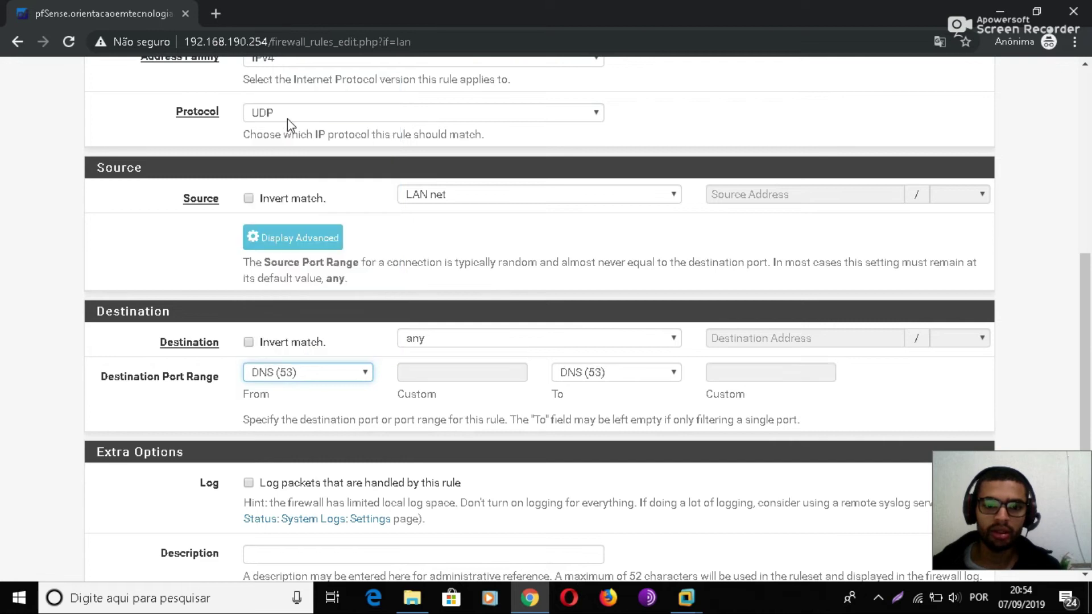
- Describe the rule as DNS and save it
{"action": "scroll", "coordinate": [469, 400], "scroll_direction": "down", "scroll_amount": 3}
{"action": "left_click", "coordinate": [352, 401]}
{"action": "type", "text": "DNS"}
{"action": "left_click", "coordinate": [279, 499]}
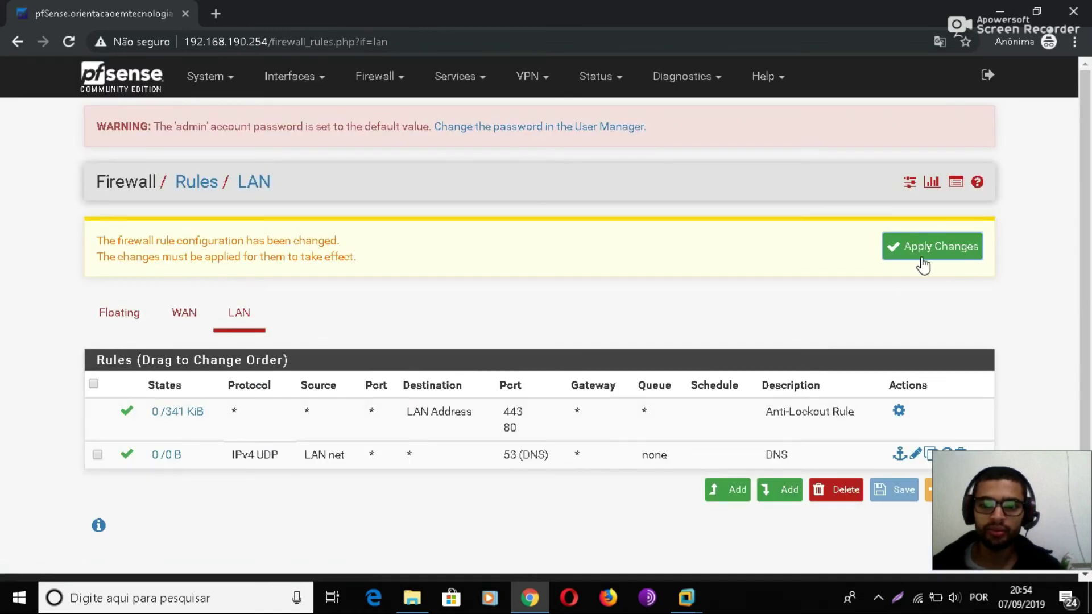
- Duplicate the DNS rule and set the copy's destination port range to HTTPS (443)
{"action": "left_click", "coordinate": [930, 455]}
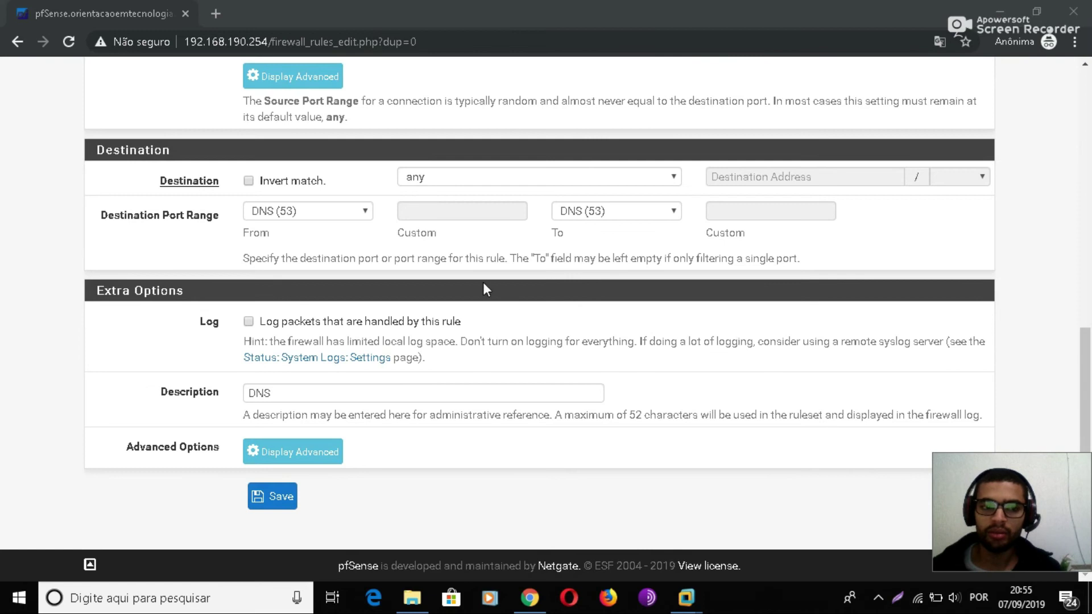
{"action": "left_click", "coordinate": [322, 213]}
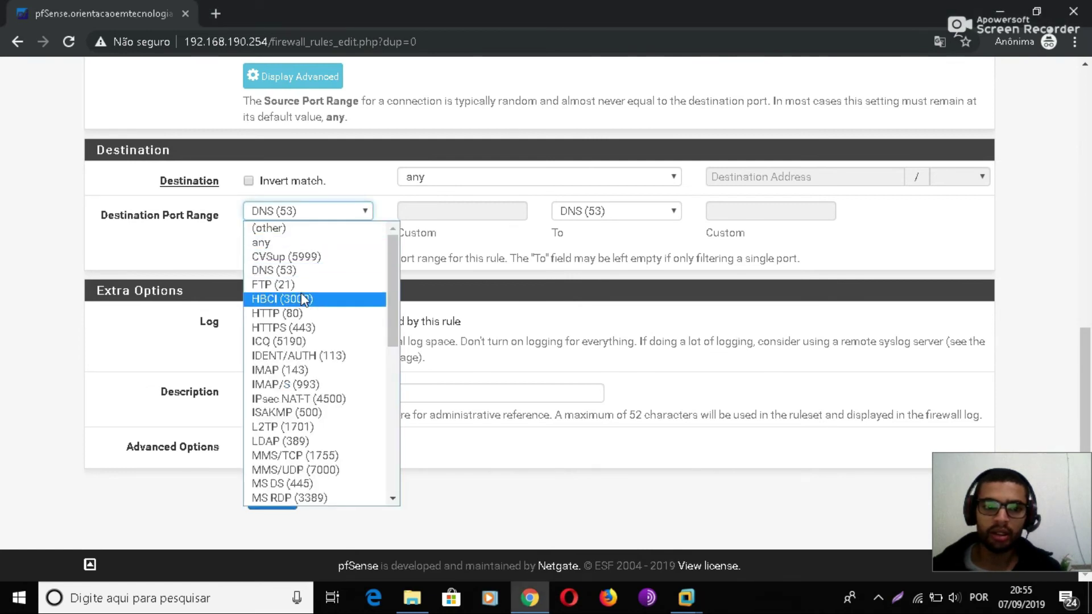
{"action": "key", "text": "Down"}
{"action": "key", "text": "Down"}
{"action": "key", "text": "Down"}
{"action": "key", "text": "Down"}
{"action": "key", "text": "Down"}
{"action": "key", "text": "Return"}
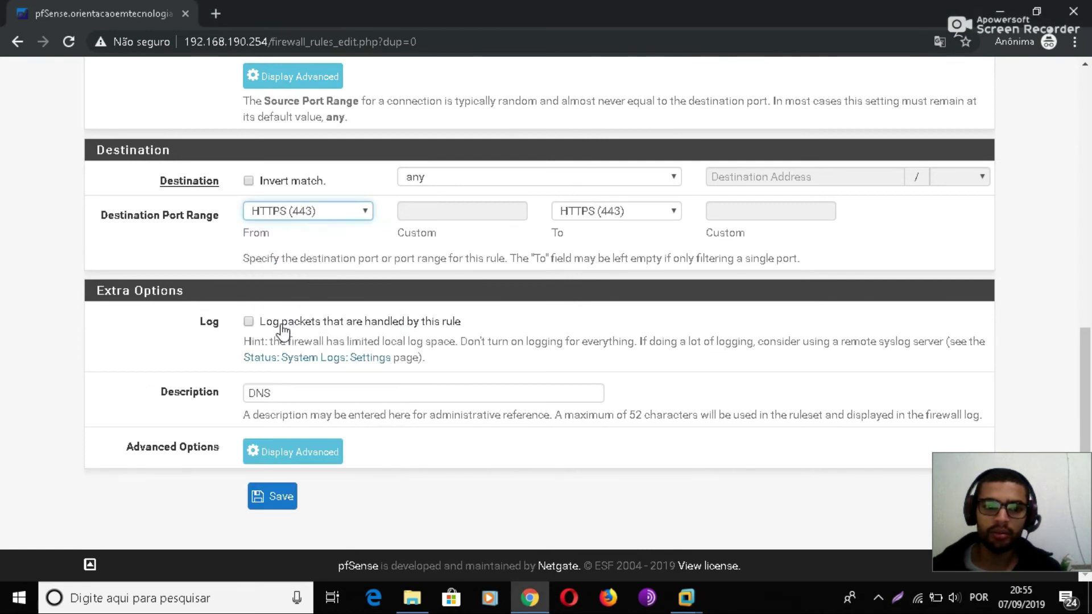
- Change the duplicated rule's protocol to TCP, keeping LAN net as the source
{"action": "scroll", "coordinate": [587, 188], "scroll_direction": "up", "scroll_amount": 3}
{"action": "scroll", "coordinate": [400, 292], "scroll_direction": "up", "scroll_amount": 1}
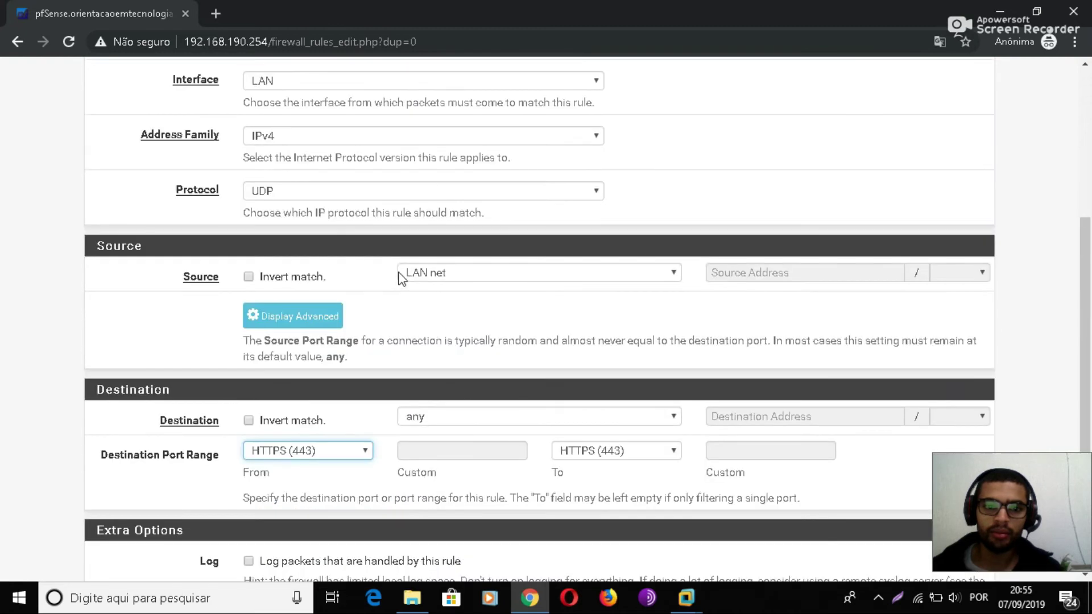
{"action": "left_click", "coordinate": [485, 279]}
{"action": "left_click", "coordinate": [481, 280]}
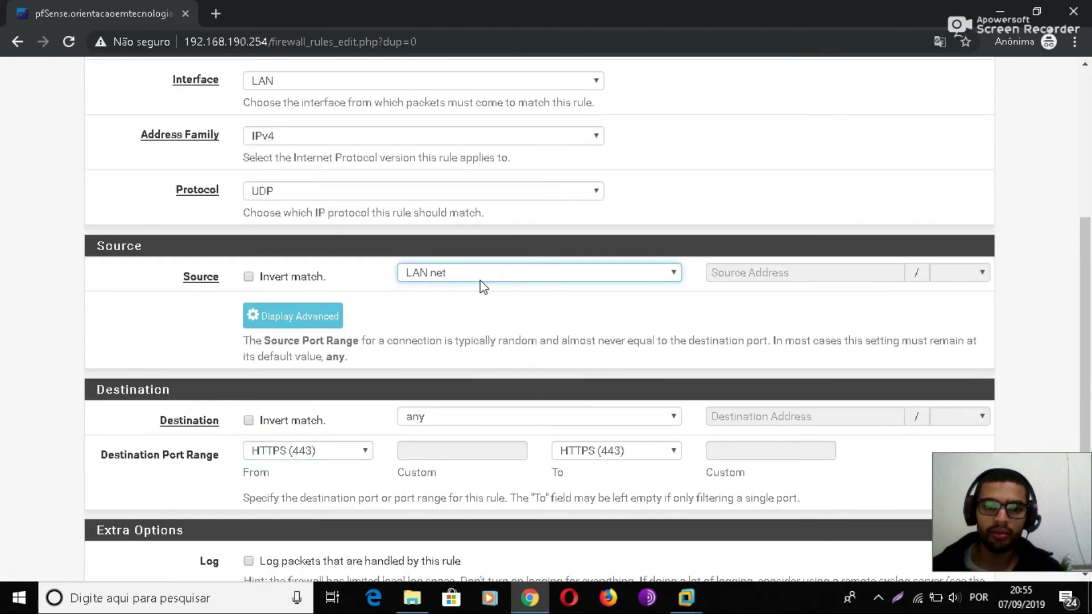
{"action": "scroll", "coordinate": [439, 333], "scroll_direction": "up", "scroll_amount": 3}
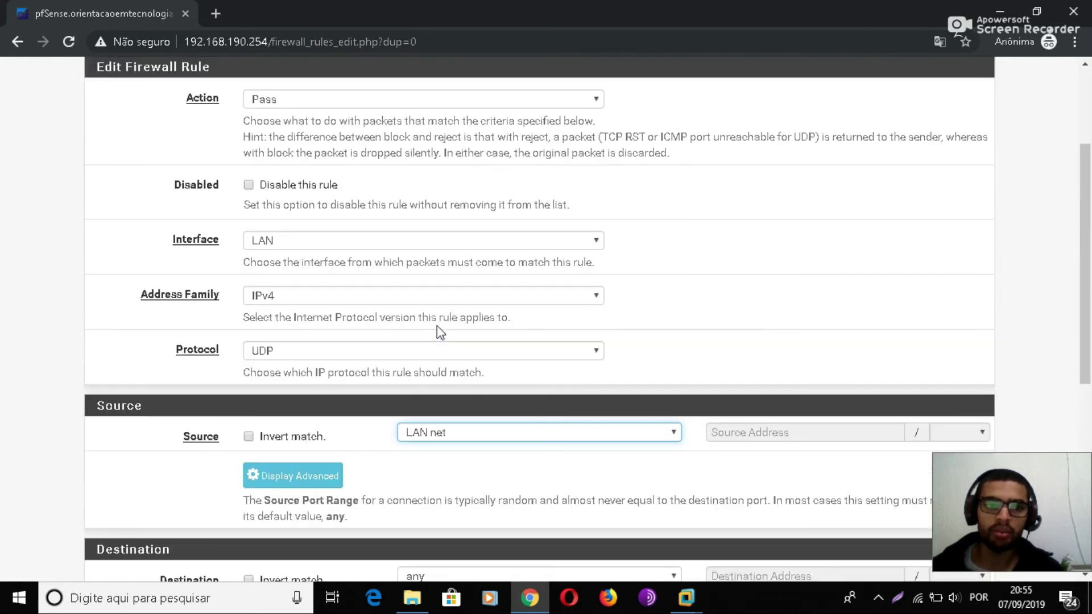
{"action": "left_click", "coordinate": [357, 352]}
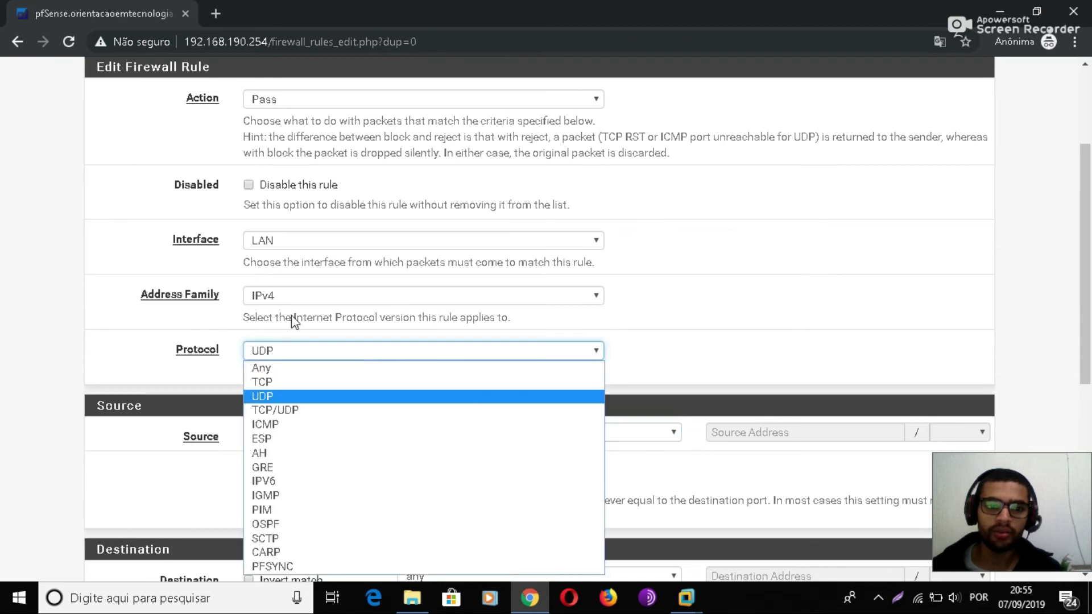
{"action": "left_click", "coordinate": [284, 383]}
- Replace the duplicated rule's description with HTTPS and save the rule
{"action": "scroll", "coordinate": [587, 352], "scroll_direction": "down", "scroll_amount": 5}
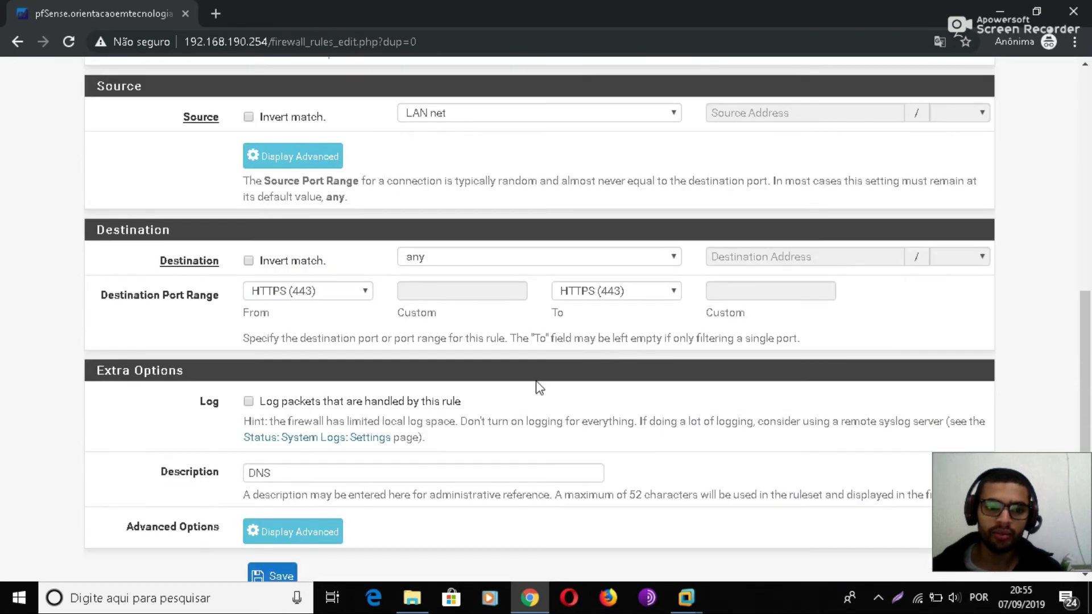
{"action": "scroll", "coordinate": [539, 387], "scroll_direction": "down", "scroll_amount": 2}
{"action": "left_click", "coordinate": [348, 397]}
{"action": "key", "text": "ctrl+a"}
{"action": "type", "text": "HTTPS"}
{"action": "left_click", "coordinate": [278, 498]}
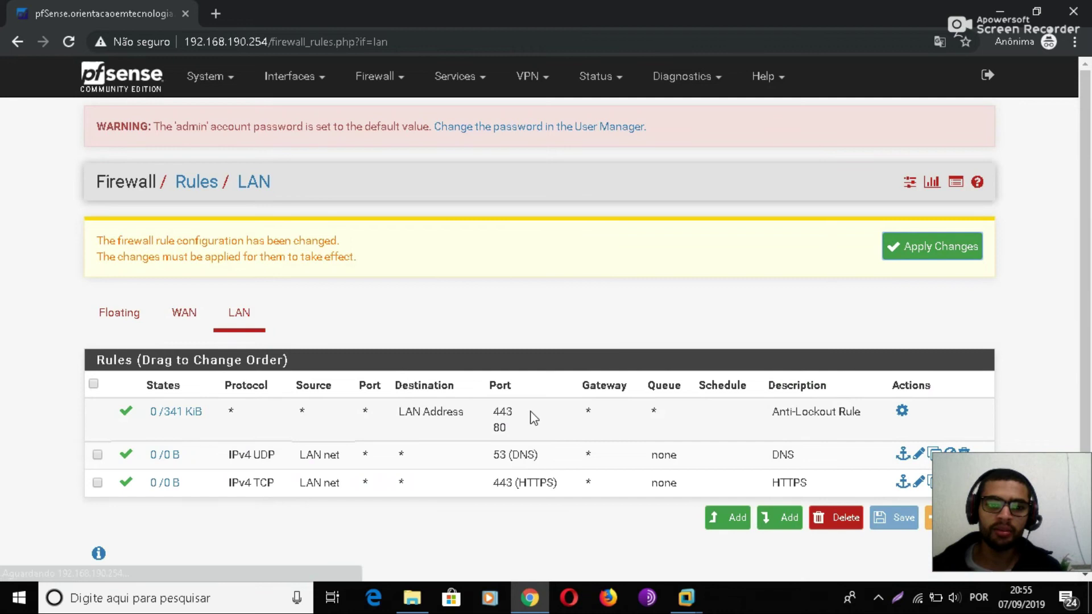
- Duplicate the HTTPS rule and set the copy's destination port range to HTTP (80)
{"action": "left_click", "coordinate": [931, 482]}
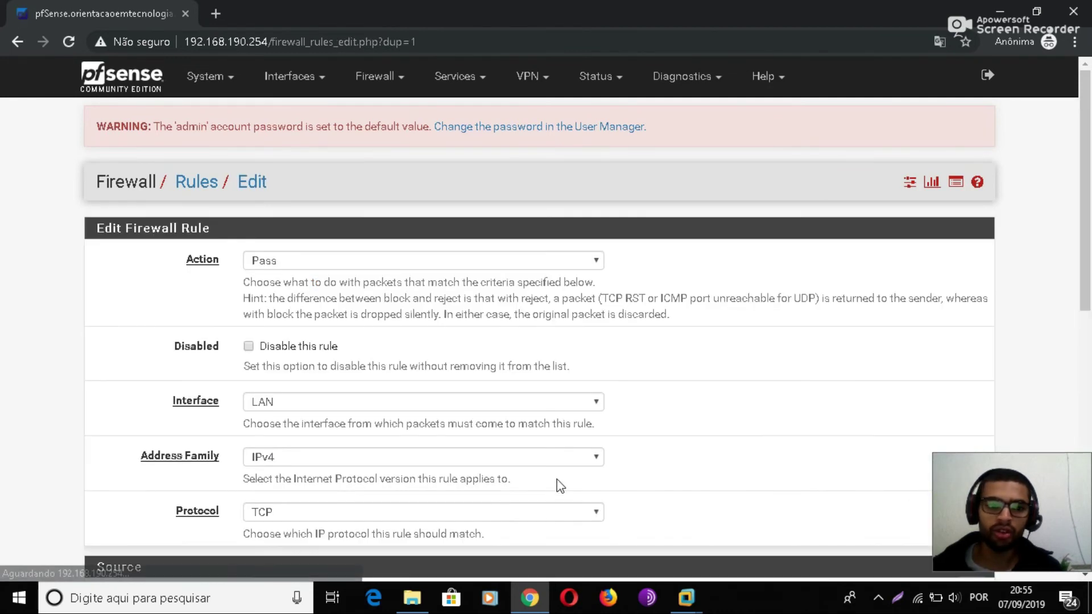
{"action": "scroll", "coordinate": [432, 363], "scroll_direction": "down", "scroll_amount": 3}
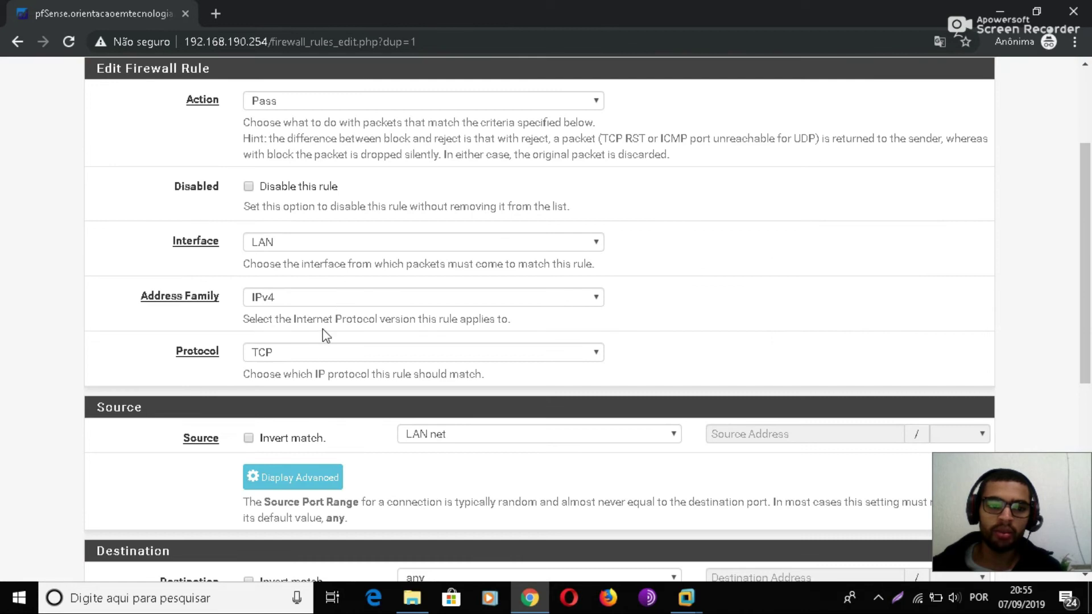
{"action": "scroll", "coordinate": [342, 444], "scroll_direction": "down", "scroll_amount": 3}
{"action": "left_click", "coordinate": [335, 453]}
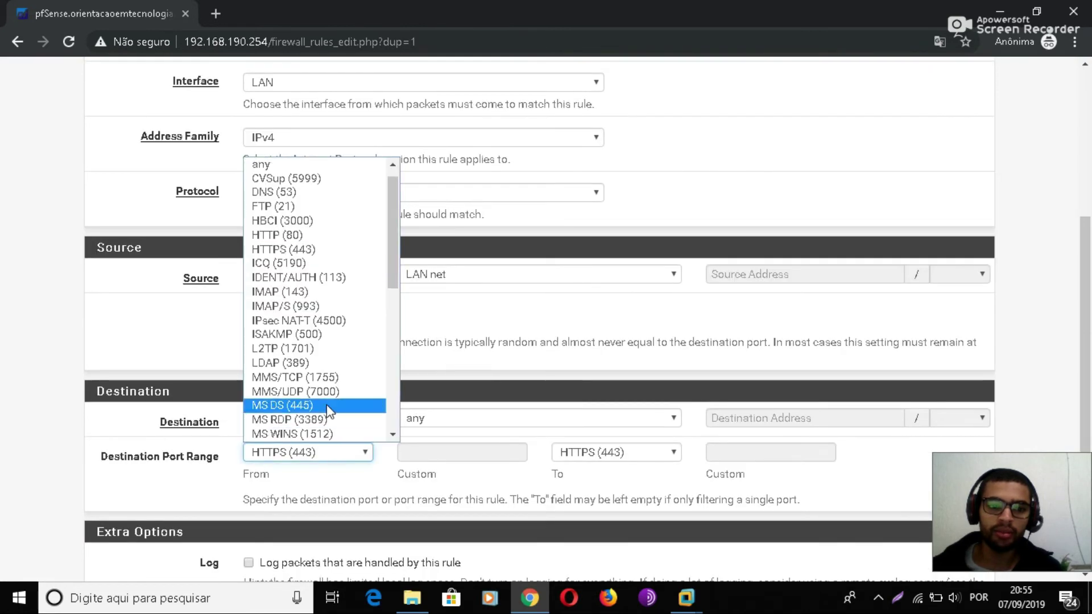
{"action": "left_click", "coordinate": [298, 236]}
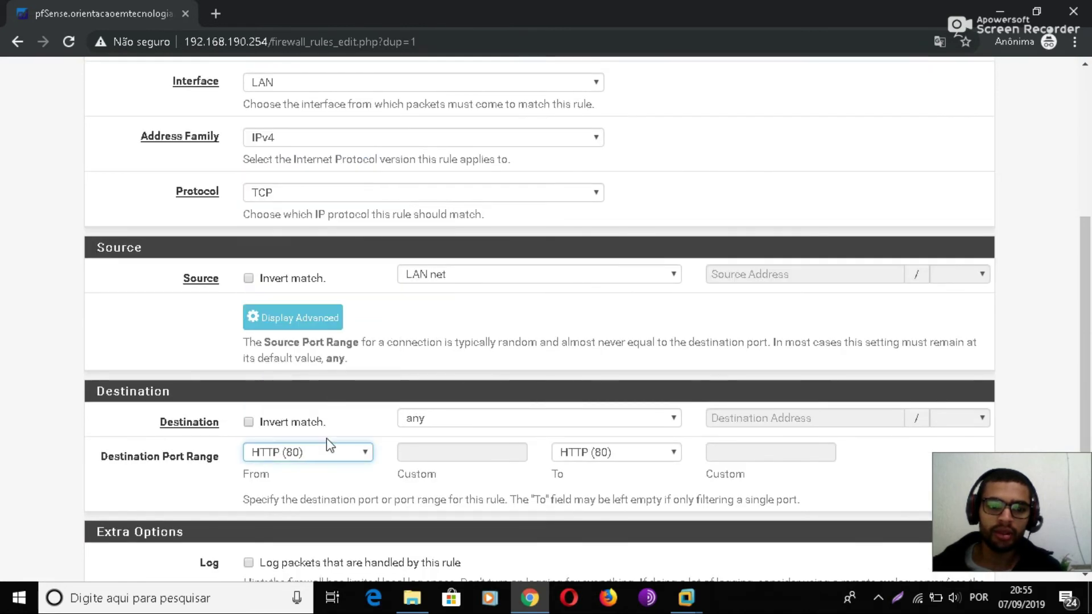
- Shorten the copied rule's description to HTTP and save the rule
{"action": "scroll", "coordinate": [329, 445], "scroll_direction": "down", "scroll_amount": 3}
{"action": "left_click", "coordinate": [324, 477]}
{"action": "key", "text": "BackSpace"}
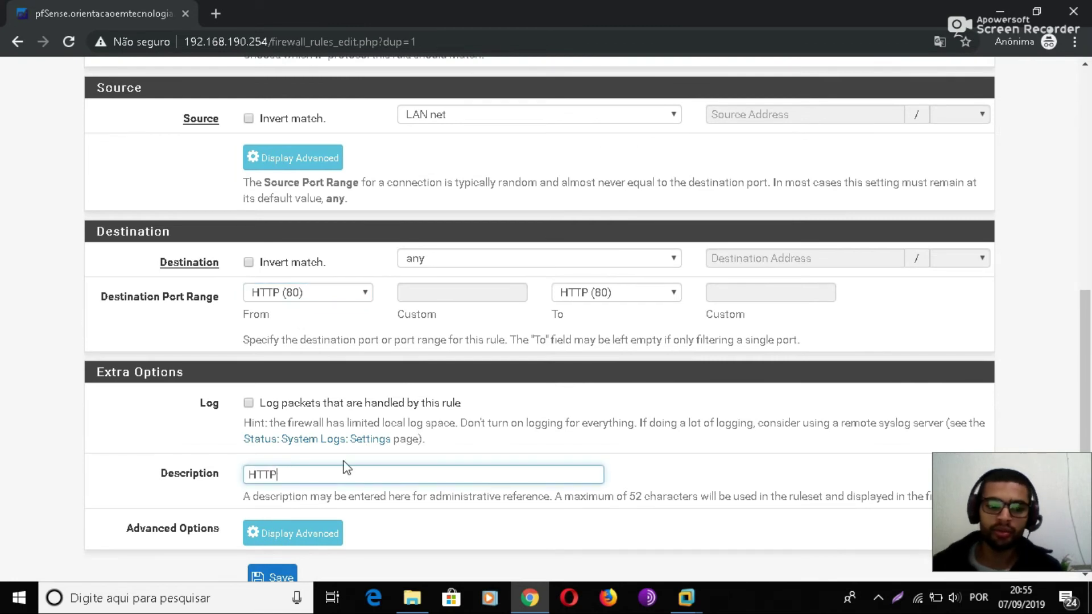
{"action": "left_click", "coordinate": [287, 574]}
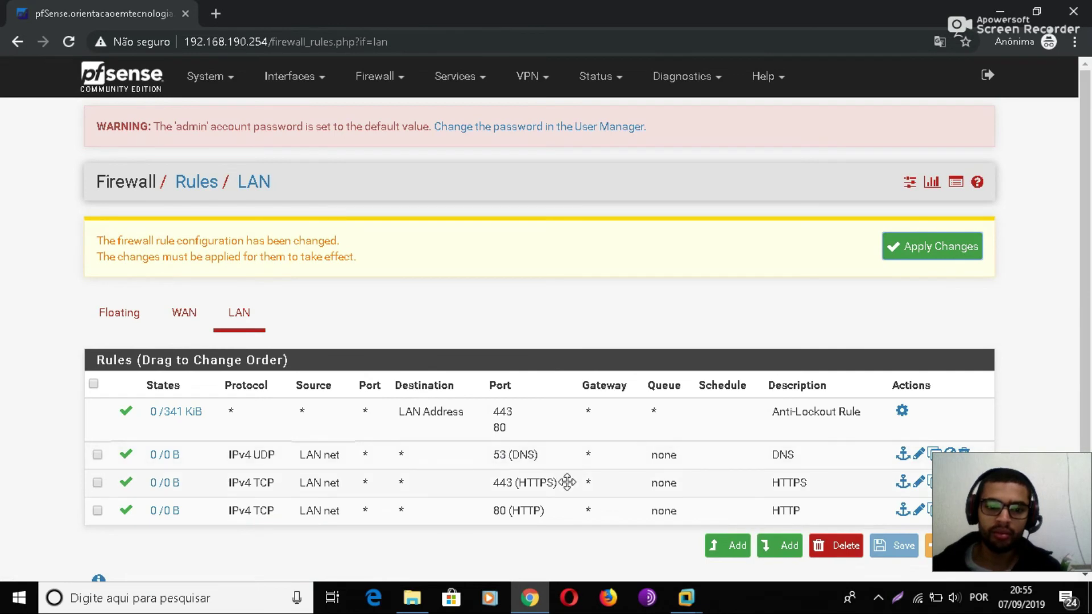
- Duplicate the HTTP rule and set the copy's protocol to ICMP
{"action": "left_click", "coordinate": [930, 510]}
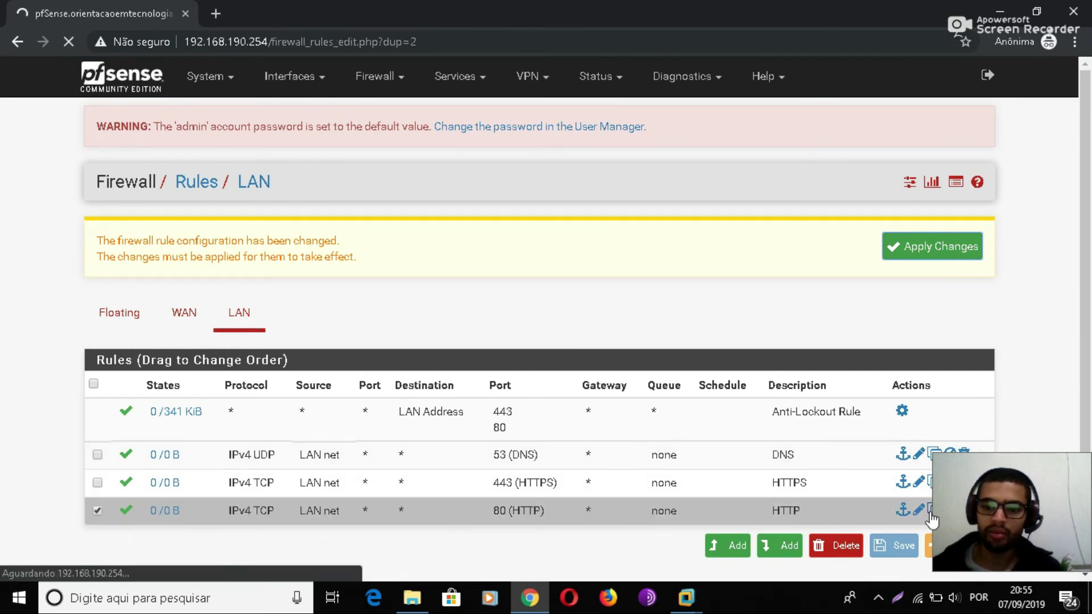
{"action": "scroll", "coordinate": [307, 460], "scroll_direction": "down", "scroll_amount": 3}
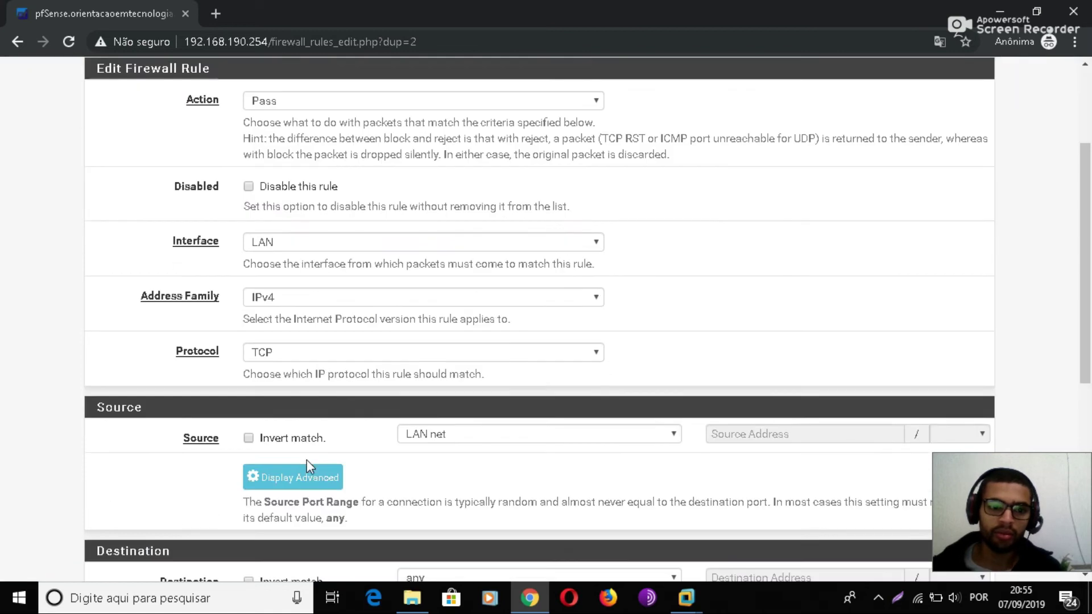
{"action": "left_click", "coordinate": [322, 360]}
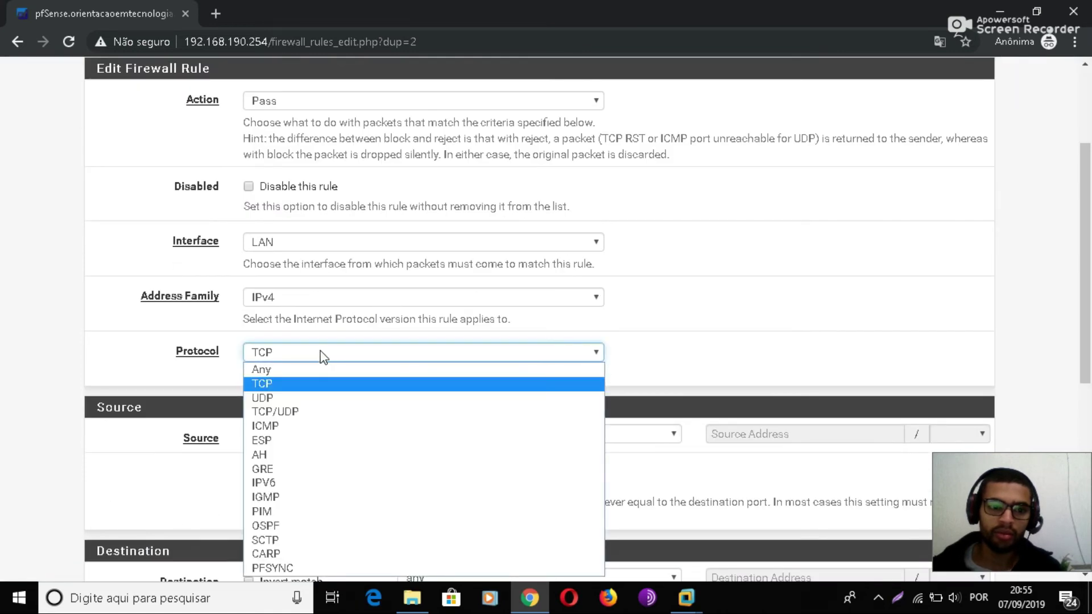
{"action": "left_click", "coordinate": [291, 424]}
- Replace the copied rule's description with ICMP and save the rule
{"action": "scroll", "coordinate": [672, 335], "scroll_direction": "down", "scroll_amount": 6}
{"action": "double_click", "coordinate": [310, 396]}
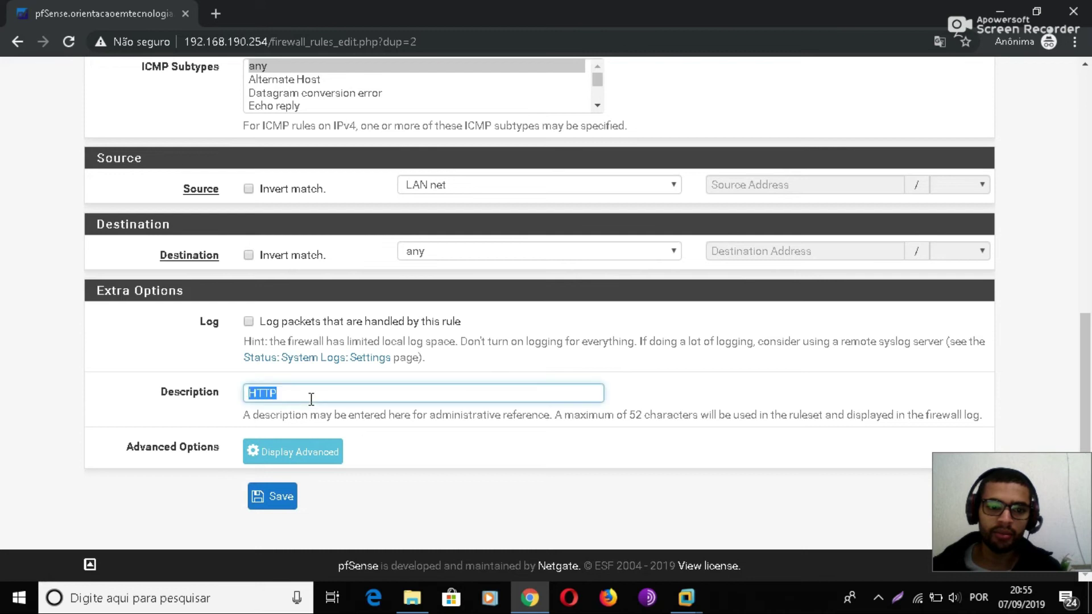
{"action": "type", "text": "ICMP"}
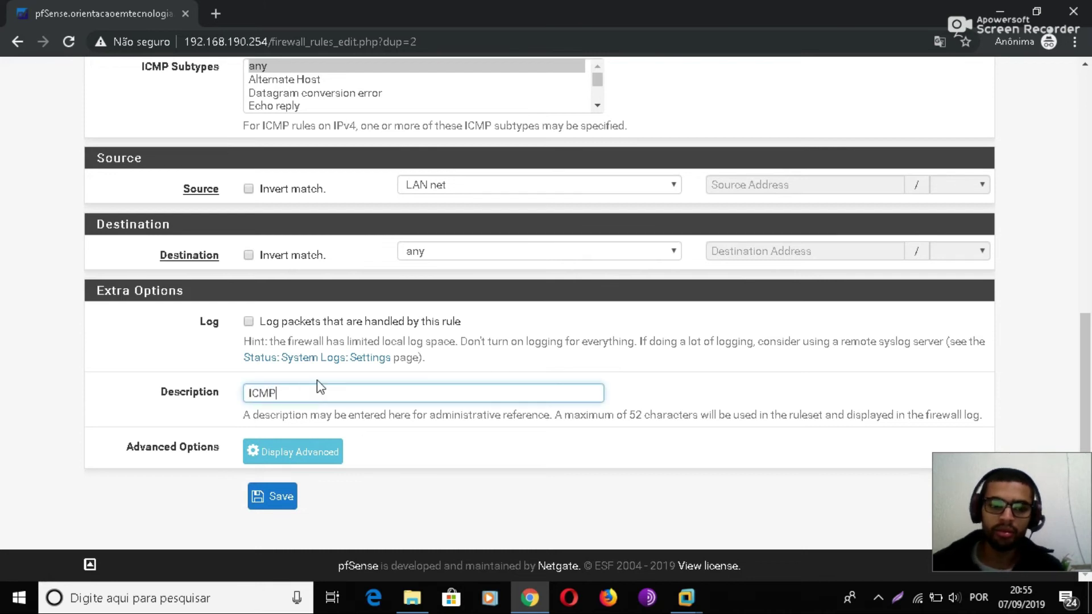
{"action": "left_click", "coordinate": [274, 495]}
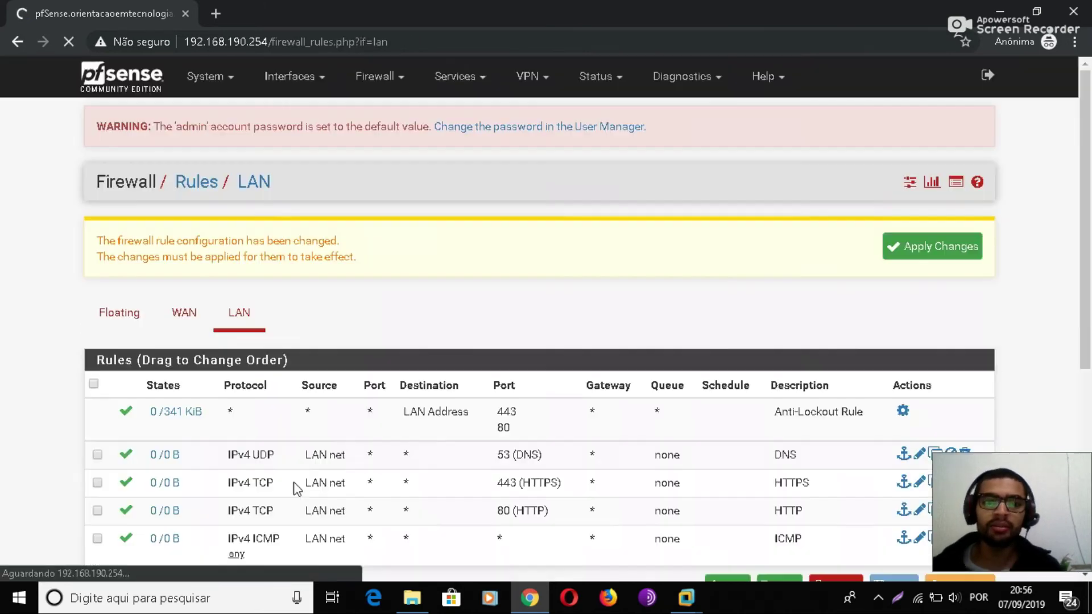
- Apply the firewall changes and review the LAN rule list
{"action": "left_click", "coordinate": [922, 247]}
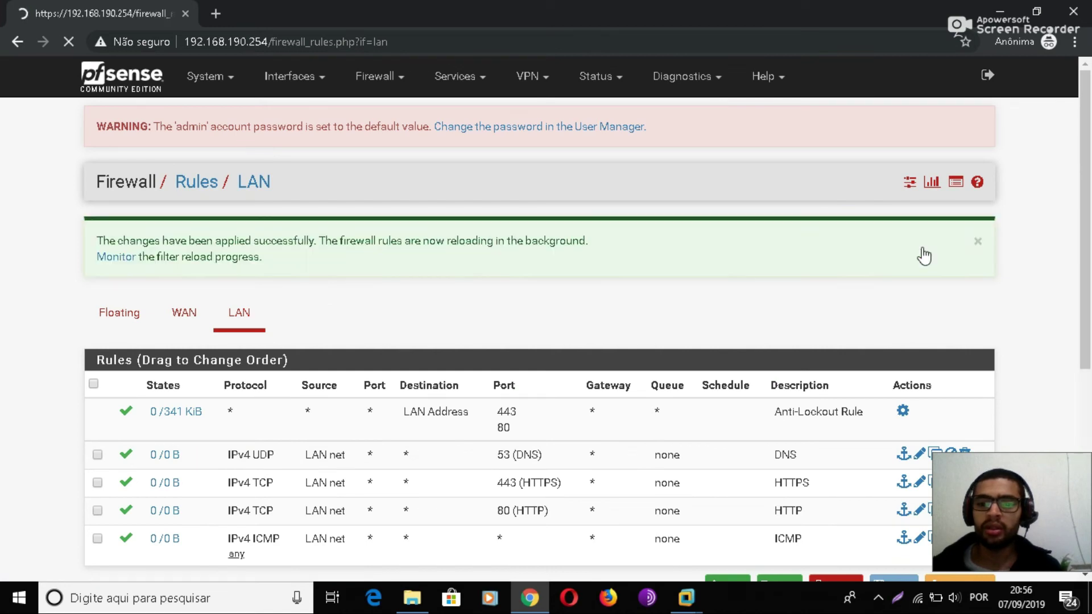
{"action": "scroll", "coordinate": [784, 372], "scroll_direction": "down", "scroll_amount": 2}
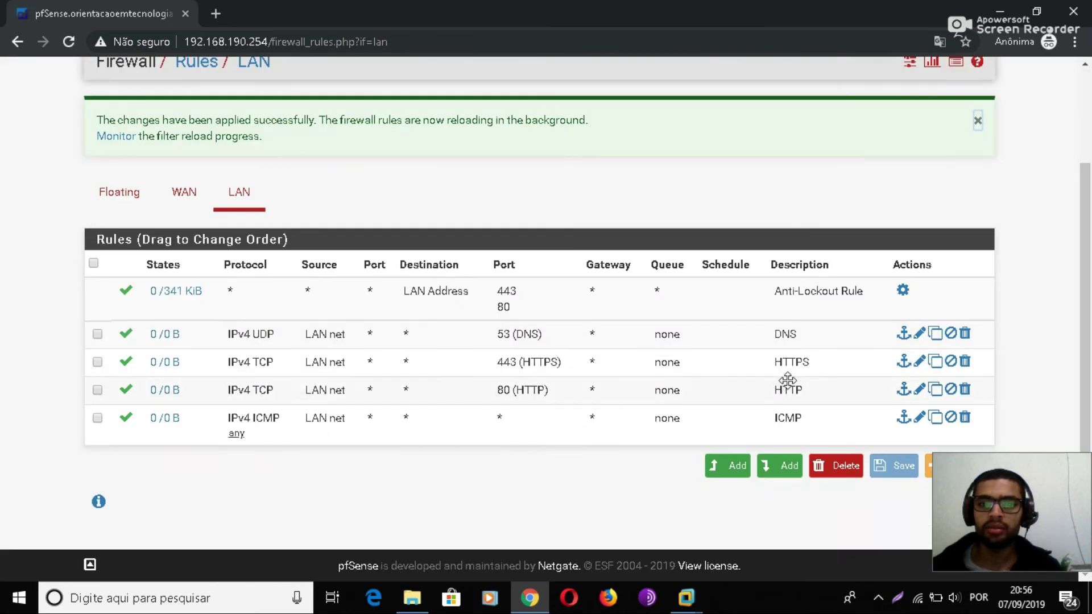
{"action": "scroll", "coordinate": [603, 398], "scroll_direction": "up", "scroll_amount": 2}
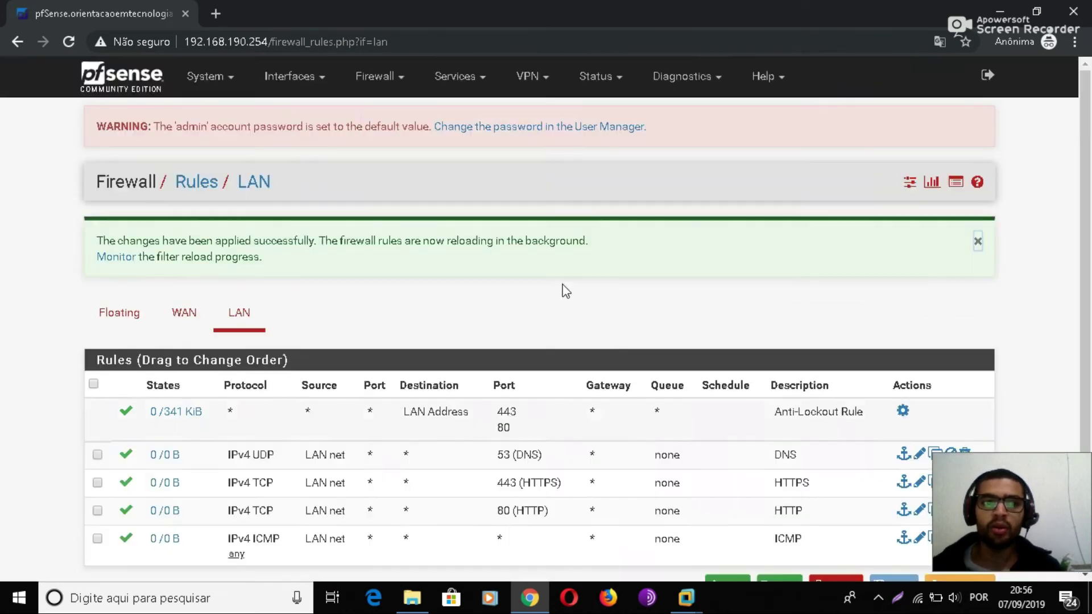
- Open the pfSense firewall rules page and switch to the Windows VM in VMware Workstation
{"action": "left_click", "coordinate": [364, 77]}
{"action": "left_click", "coordinate": [375, 161]}
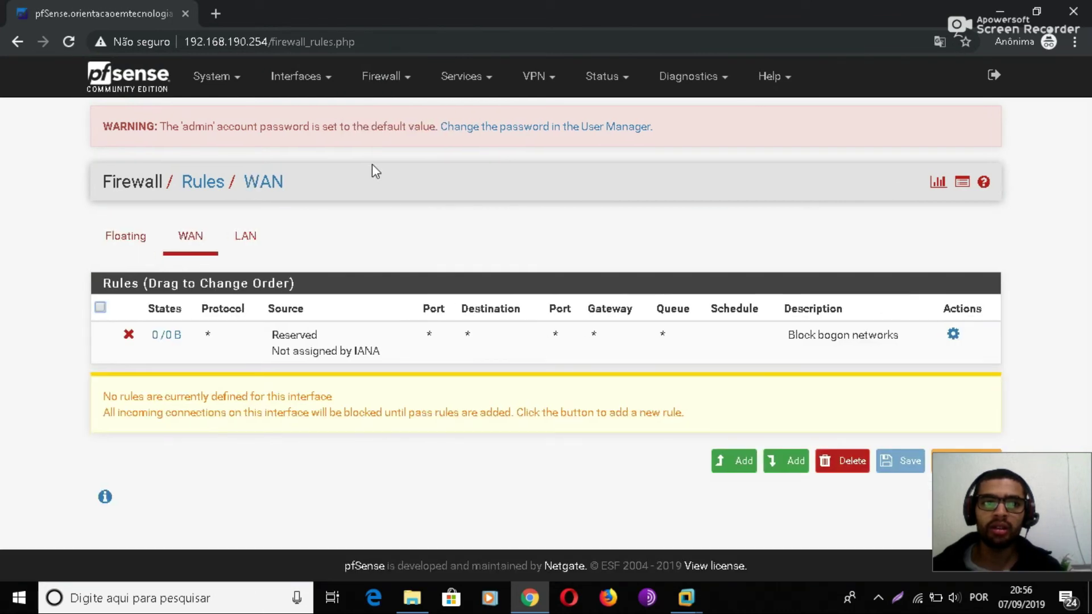
{"action": "mouse_move", "coordinate": [686, 597]}
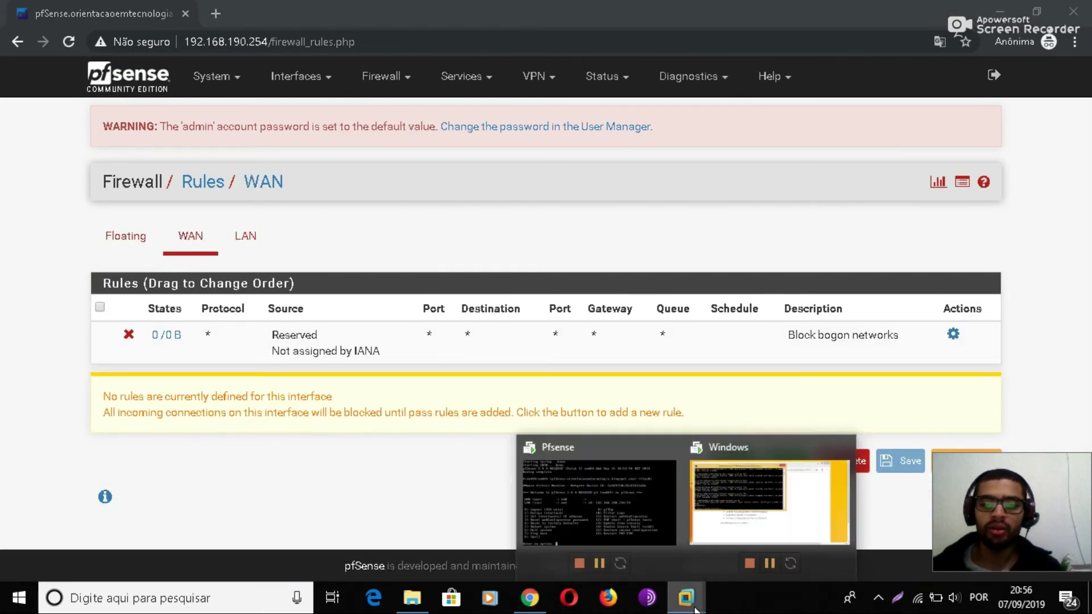
{"action": "left_click", "coordinate": [749, 503]}
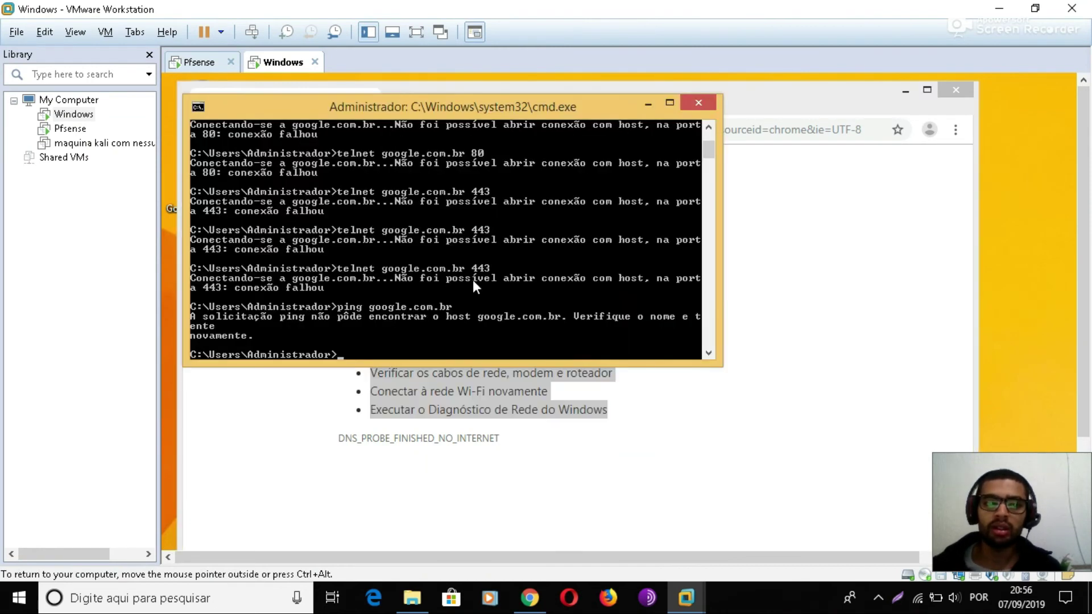
- Clear the old command prompt and browser windows from the VM's desktop, and ping google.com from a new command prompt
{"action": "left_click", "coordinate": [698, 102]}
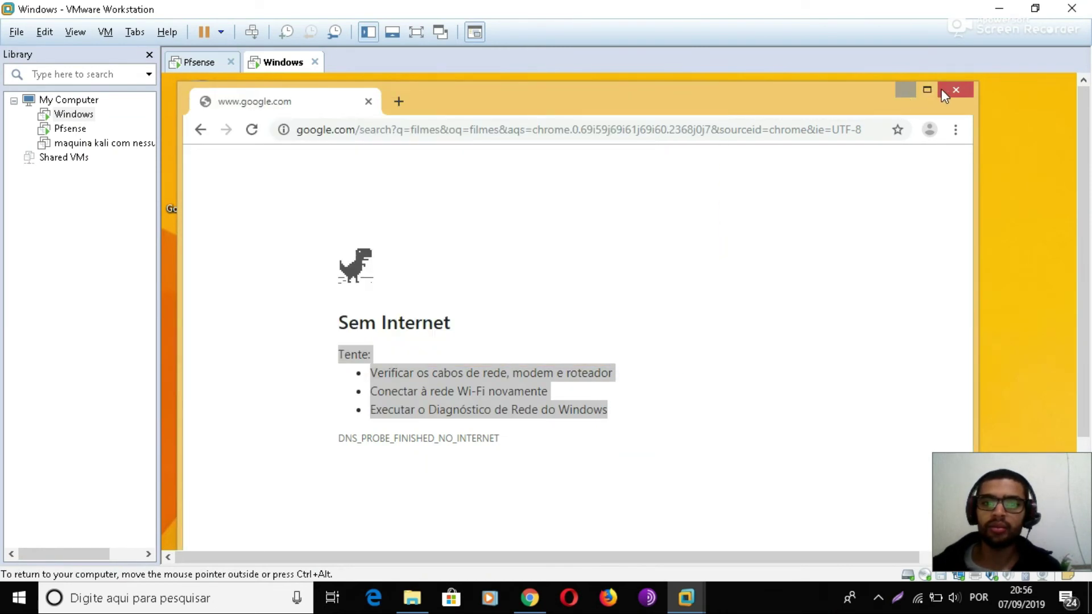
{"action": "left_click", "coordinate": [905, 89]}
{"action": "key", "text": "super+r"}
{"action": "key", "text": "Return"}
{"action": "type", "text": "ping google"}
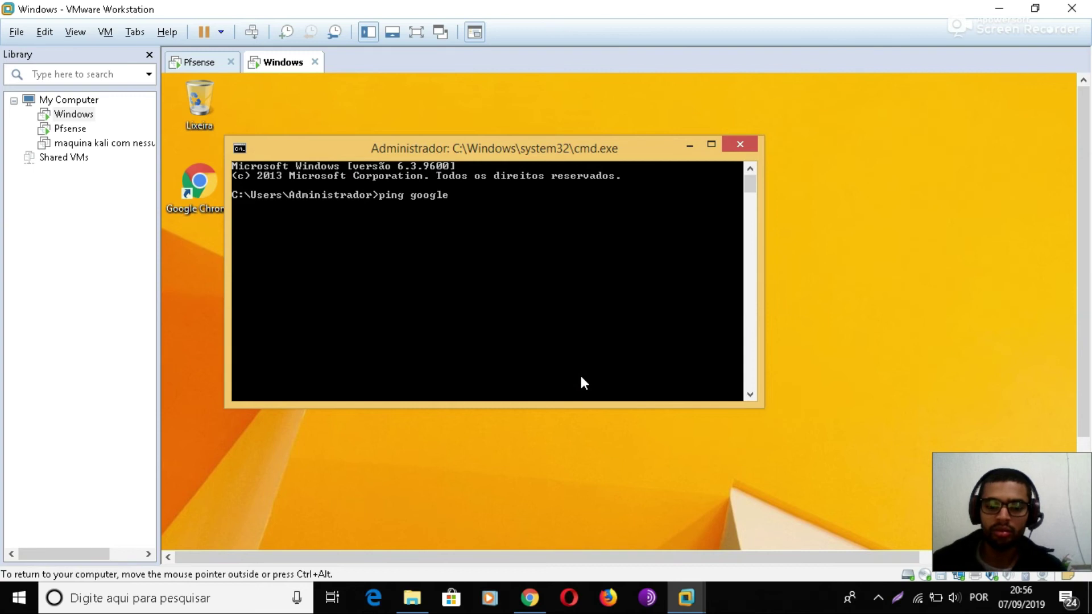
{"action": "type", "text": ".com"}
{"action": "key", "text": "Return"}
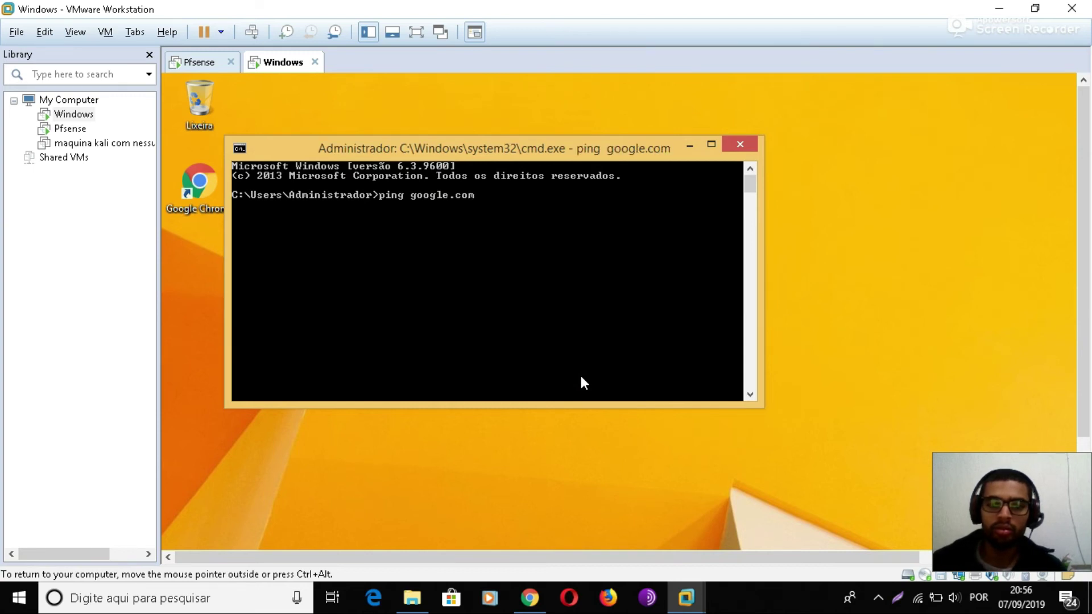
- Open a new Chrome window in the VM and search for "filmes" to test web access
{"action": "scroll", "coordinate": [1084, 329], "scroll_direction": "down", "scroll_amount": 3}
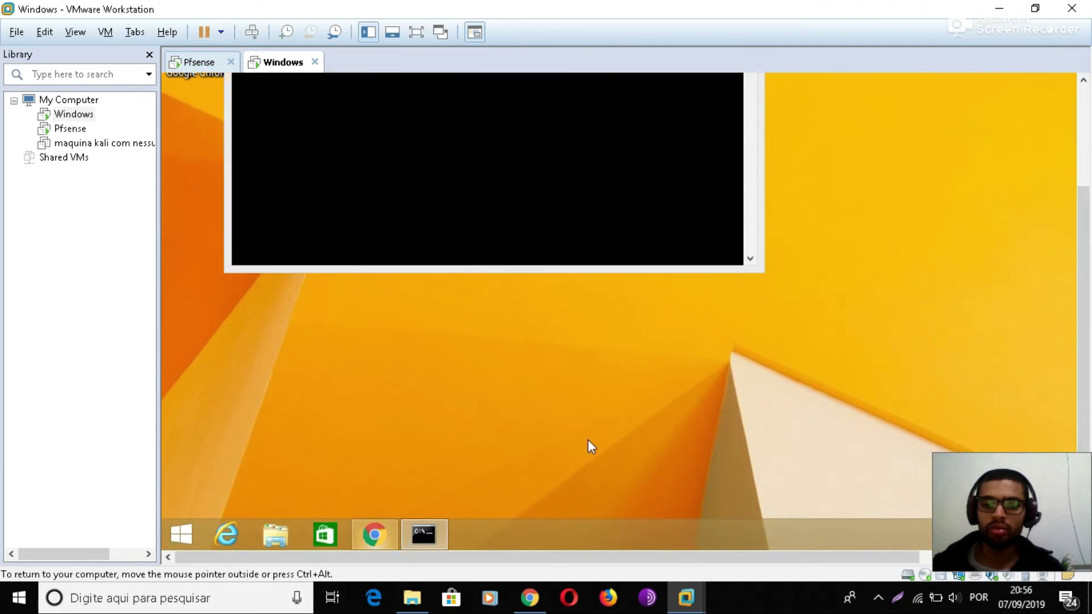
{"action": "scroll", "coordinate": [1083, 239], "scroll_direction": "up", "scroll_amount": 3}
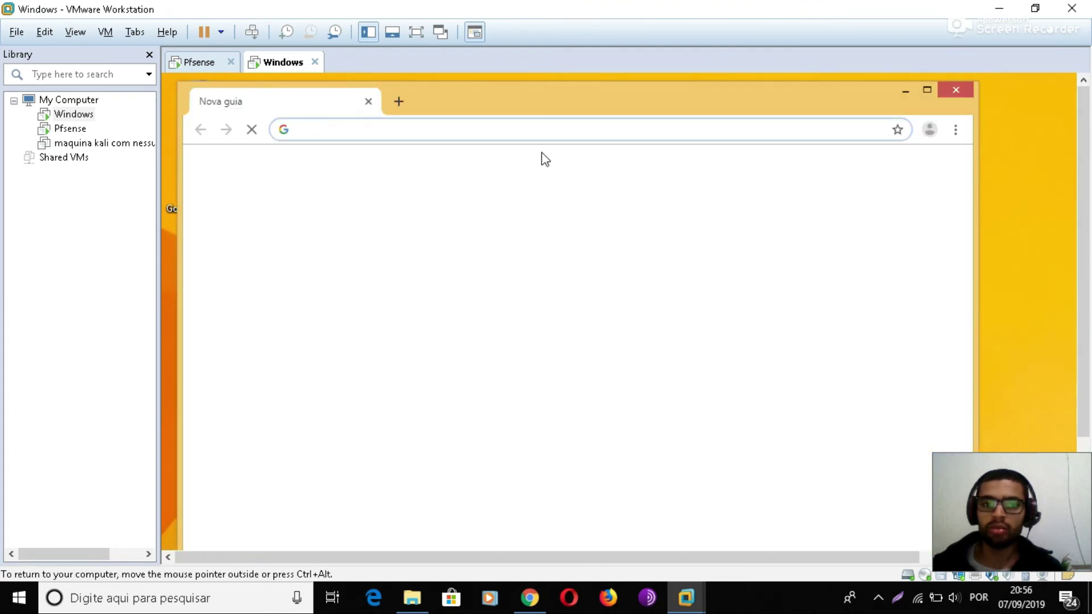
{"action": "type", "text": "f"}
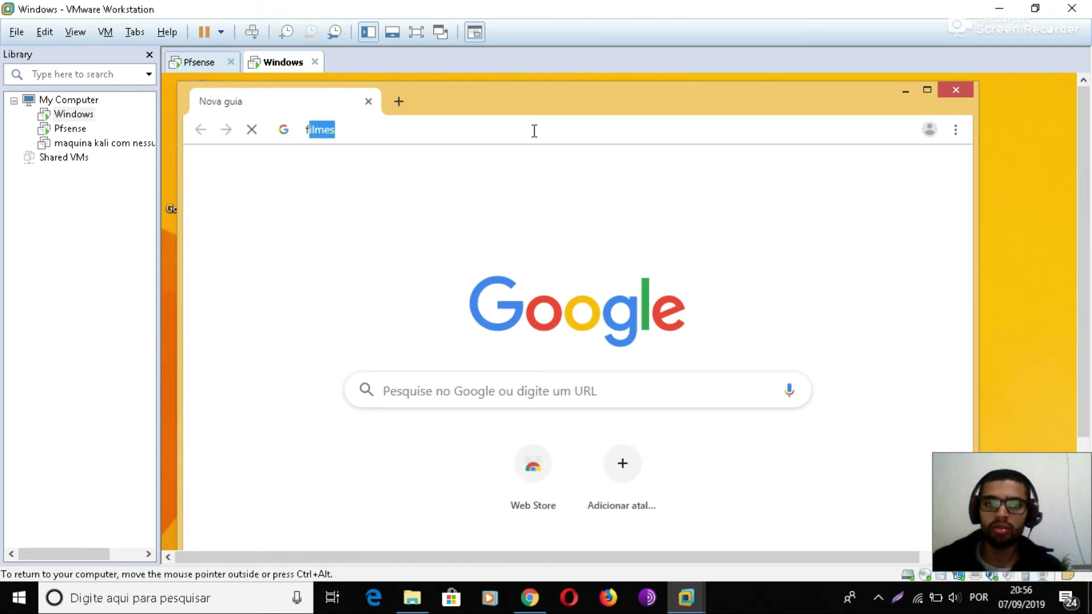
{"action": "type", "text": "ilmes"}
{"action": "key", "text": "Return"}
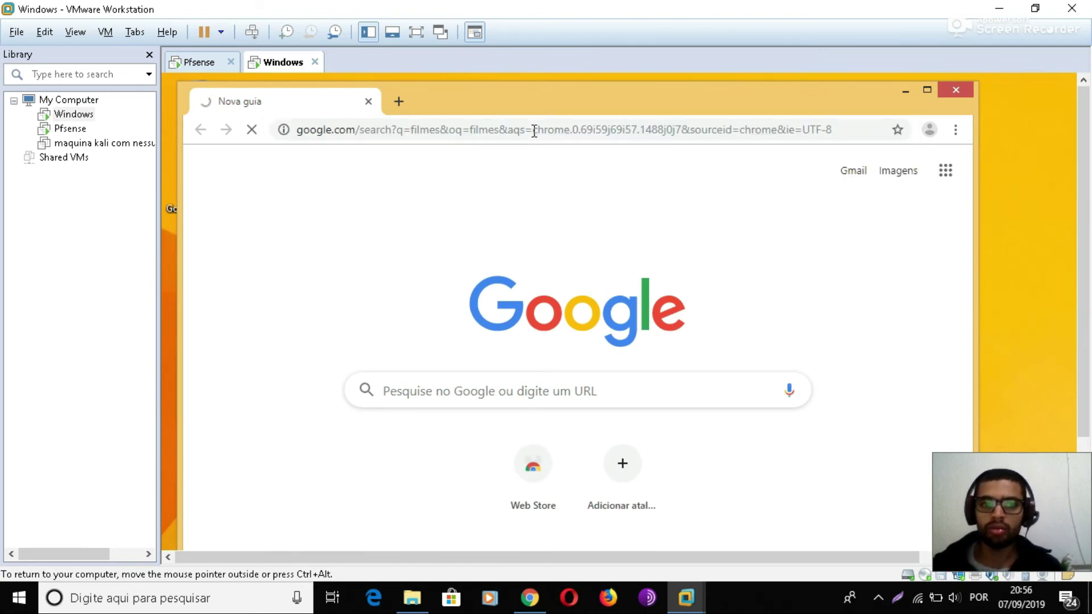
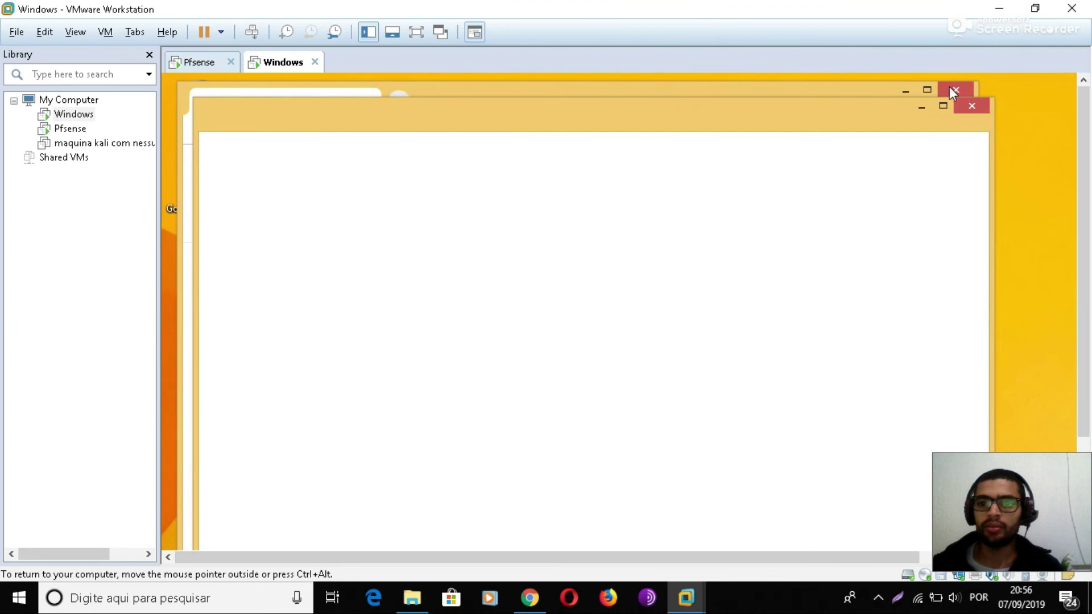
- Close the regular Chrome window and search for "filmes" in the incognito window
{"action": "left_click", "coordinate": [957, 91]}
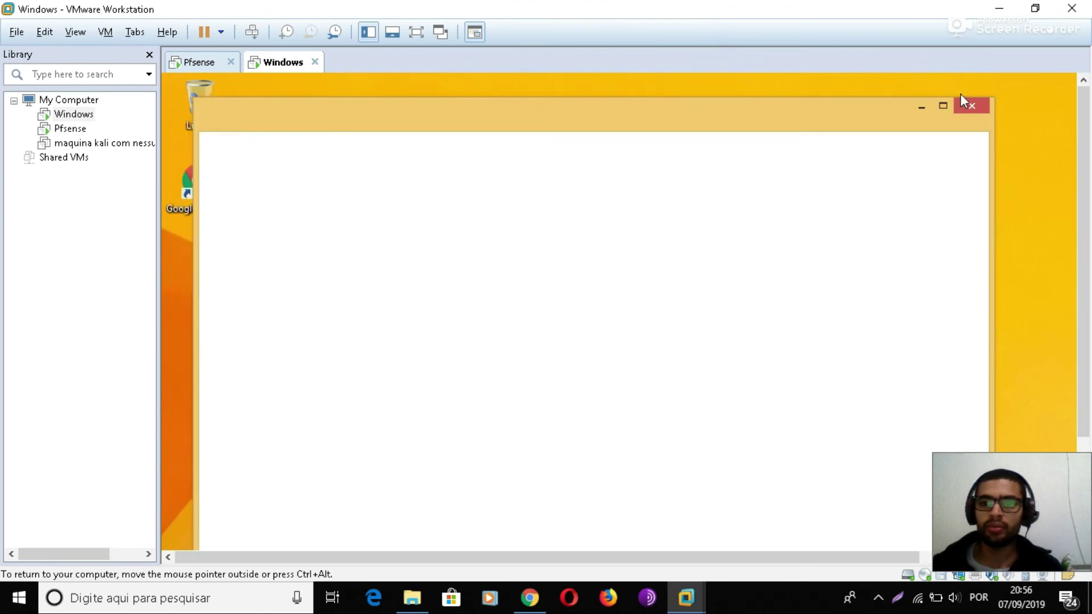
{"action": "left_click", "coordinate": [545, 146]}
{"action": "type", "text": "filmes"}
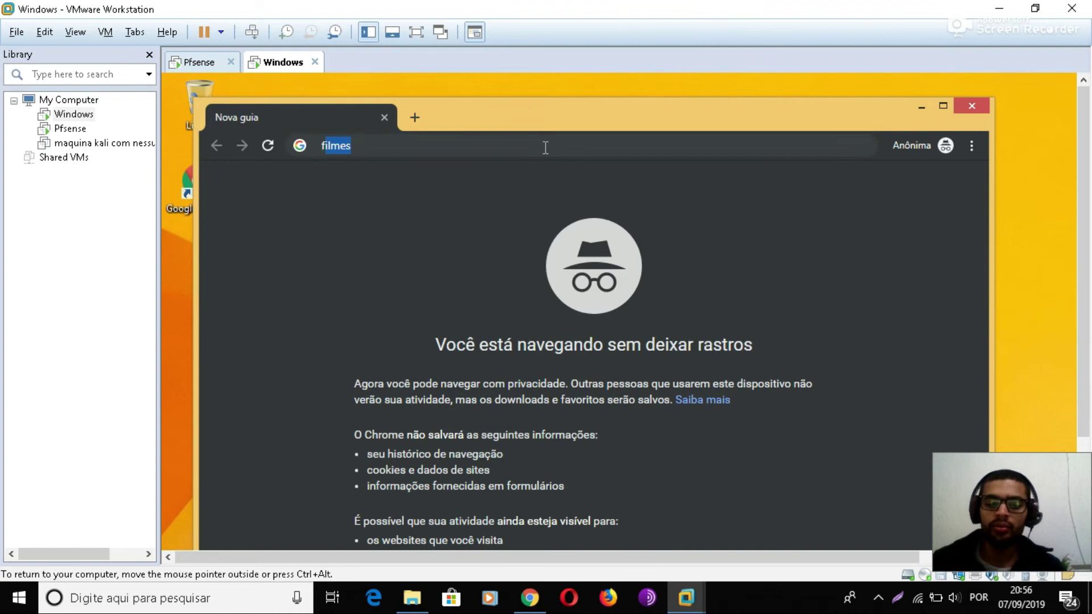
{"action": "key", "text": "Return"}
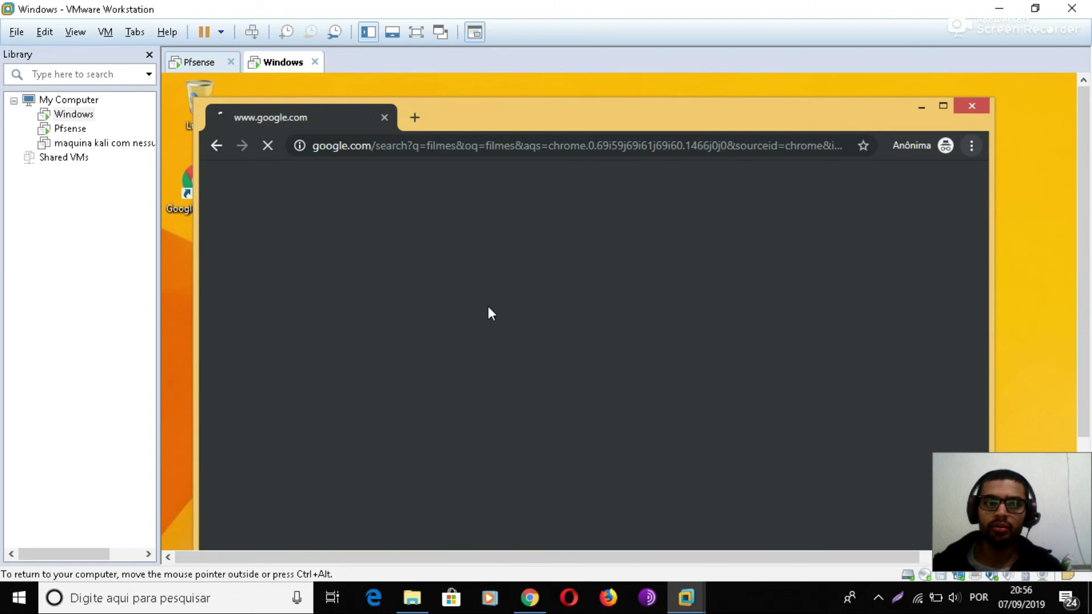
- Ping google.com again from the command prompt and ping google.com.br three times
{"action": "key", "text": "alt+Tab"}
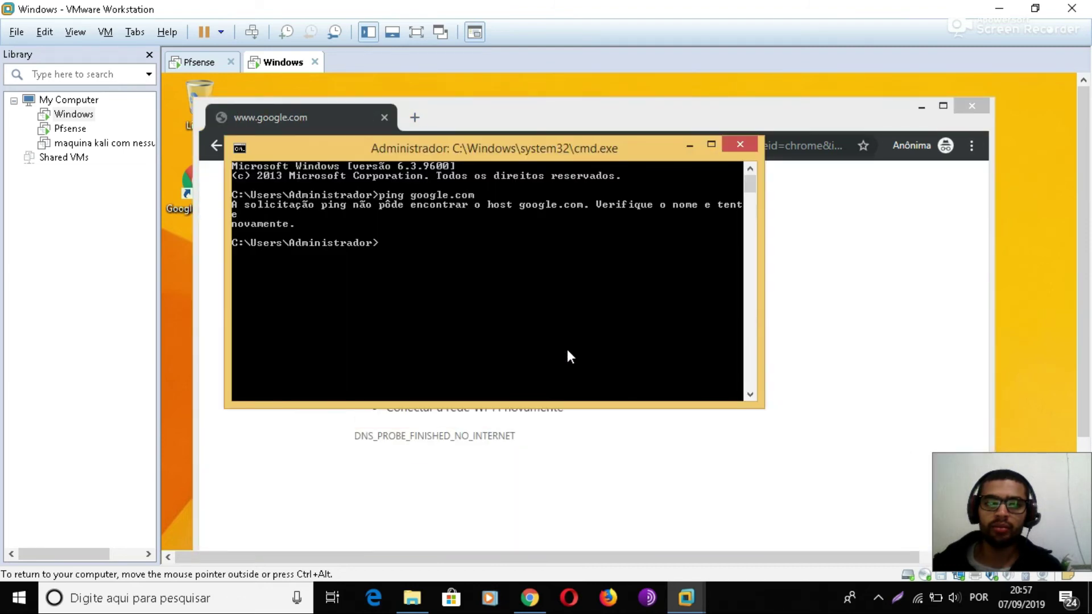
{"action": "key", "text": "Up"}
{"action": "key", "text": "Return"}
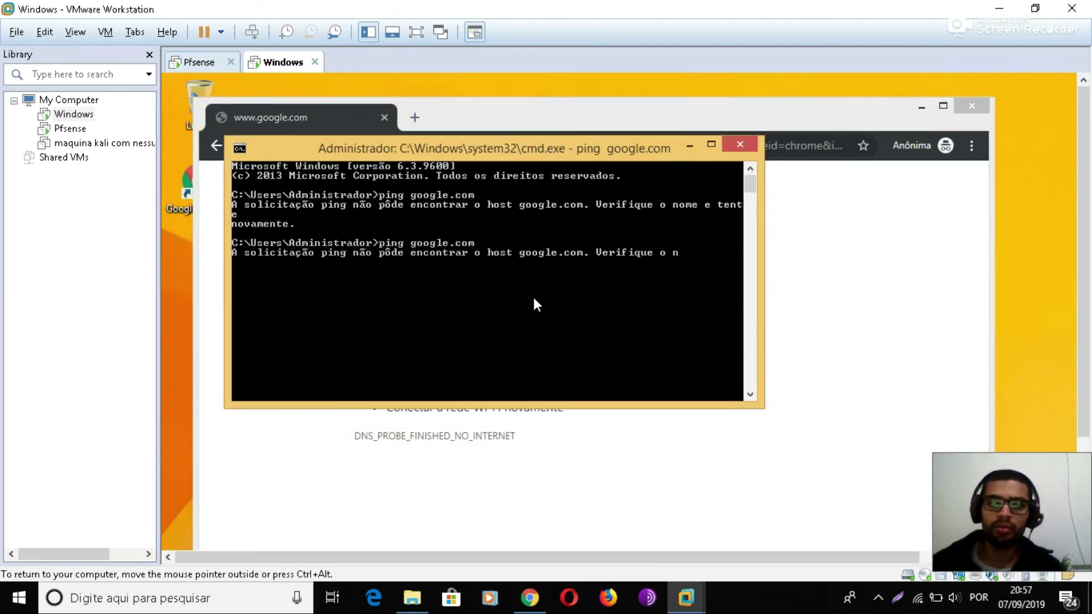
{"action": "key", "text": "Up"}
{"action": "type", "text": ".br"}
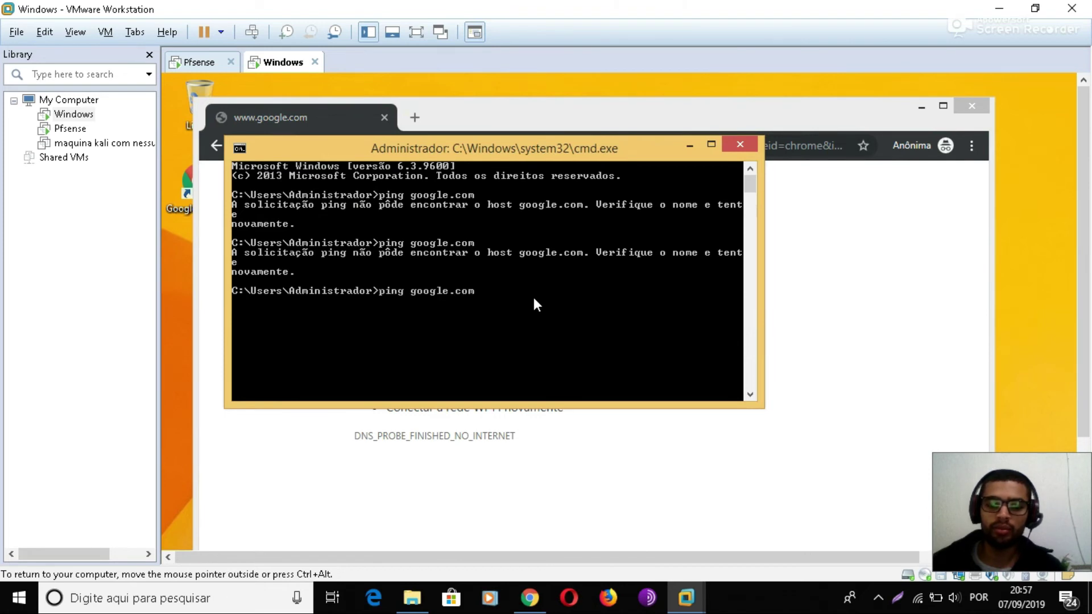
{"action": "key", "text": "Return"}
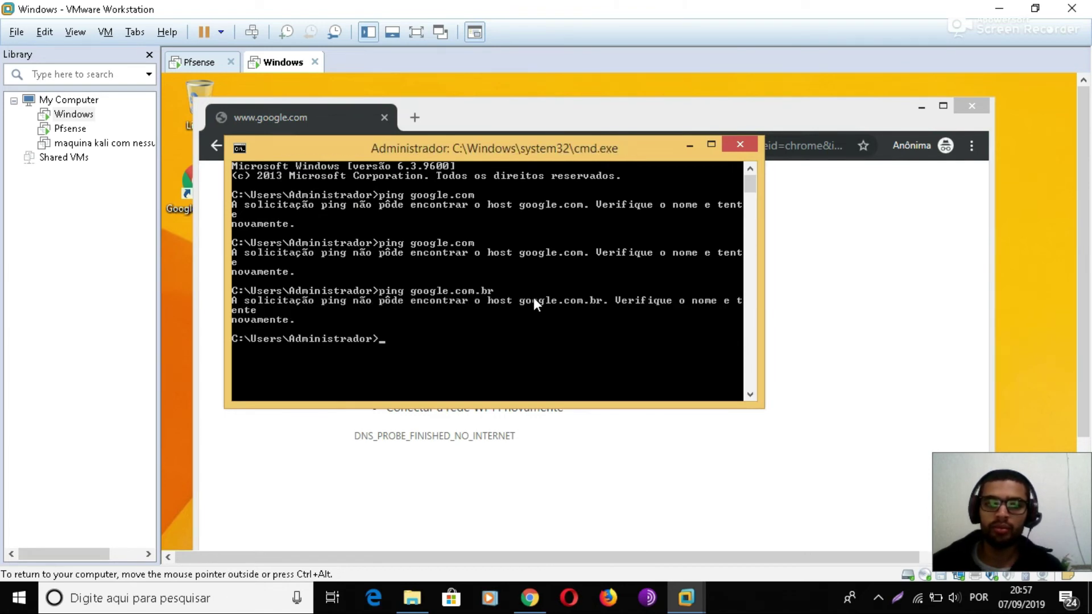
{"action": "key", "text": "Up"}
{"action": "key", "text": "Return"}
{"action": "key", "text": "Up"}
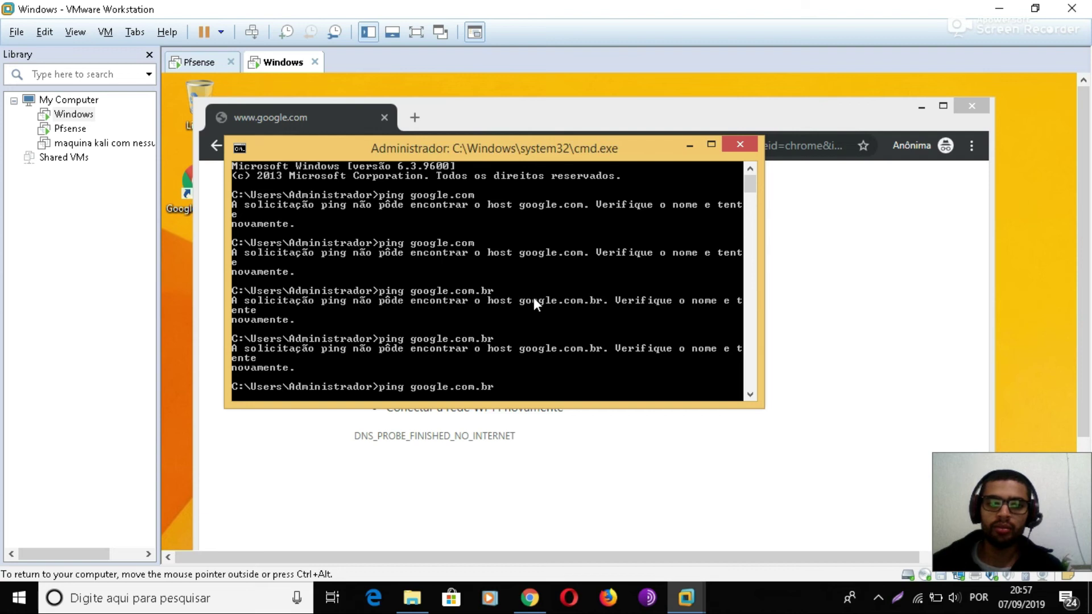
{"action": "key", "text": "Return"}
- Test the HTTP port from the command prompt with telnet google.com 80
{"action": "key", "text": "Up"}
{"action": "key", "text": "BackSpace"}
{"action": "key", "text": "BackSpace"}
{"action": "key", "text": "BackSpace"}
{"action": "key", "text": "BackSpace"}
{"action": "key", "text": "BackSpace"}
{"action": "key", "text": "BackSpace"}
{"action": "key", "text": "BackSpace"}
{"action": "key", "text": "BackSpace"}
{"action": "key", "text": "BackSpace"}
{"action": "key", "text": "BackSpace"}
{"action": "key", "text": "BackSpace"}
{"action": "key", "text": "BackSpace"}
{"action": "key", "text": "BackSpace"}
{"action": "key", "text": "BackSpace"}
{"action": "key", "text": "BackSpace"}
{"action": "key", "text": "BackSpace"}
{"action": "key", "text": "BackSpace"}
{"action": "key", "text": "BackSpace"}
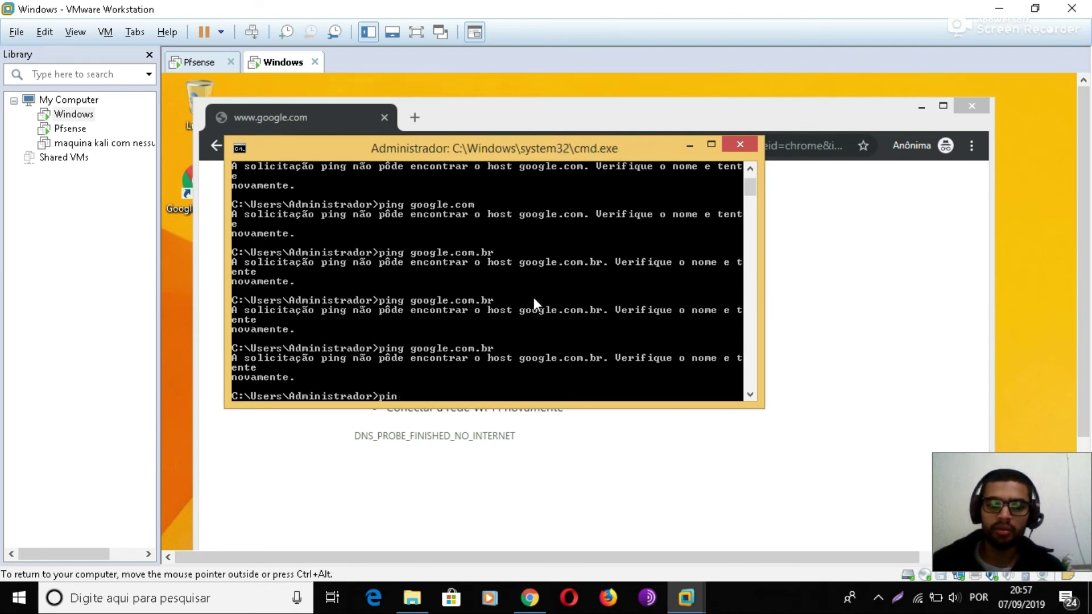
{"action": "type", "text": "telnet "}
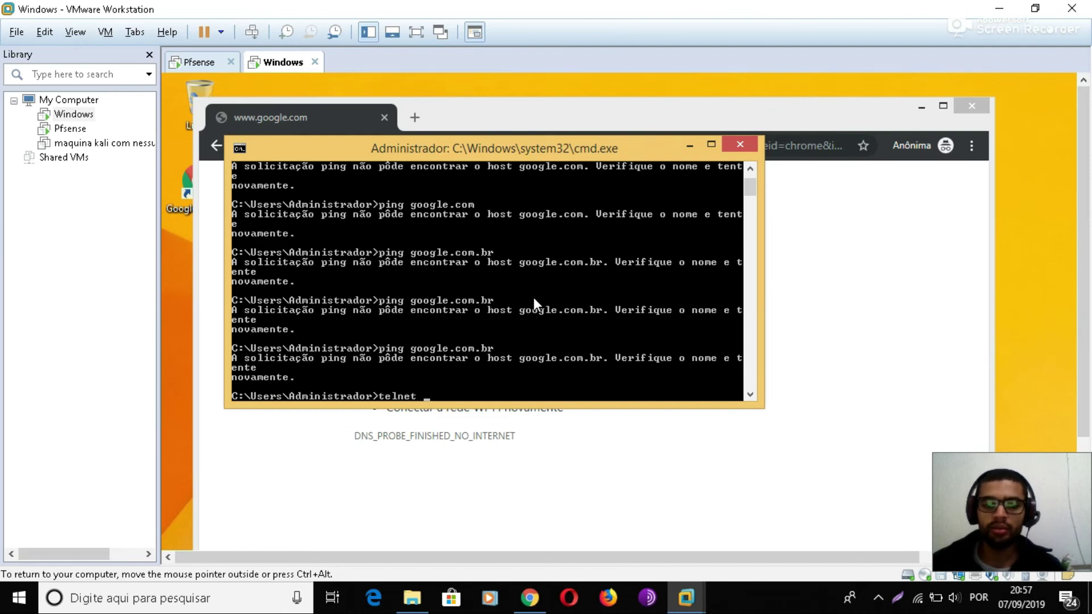
{"action": "type", "text": "google.com 80"}
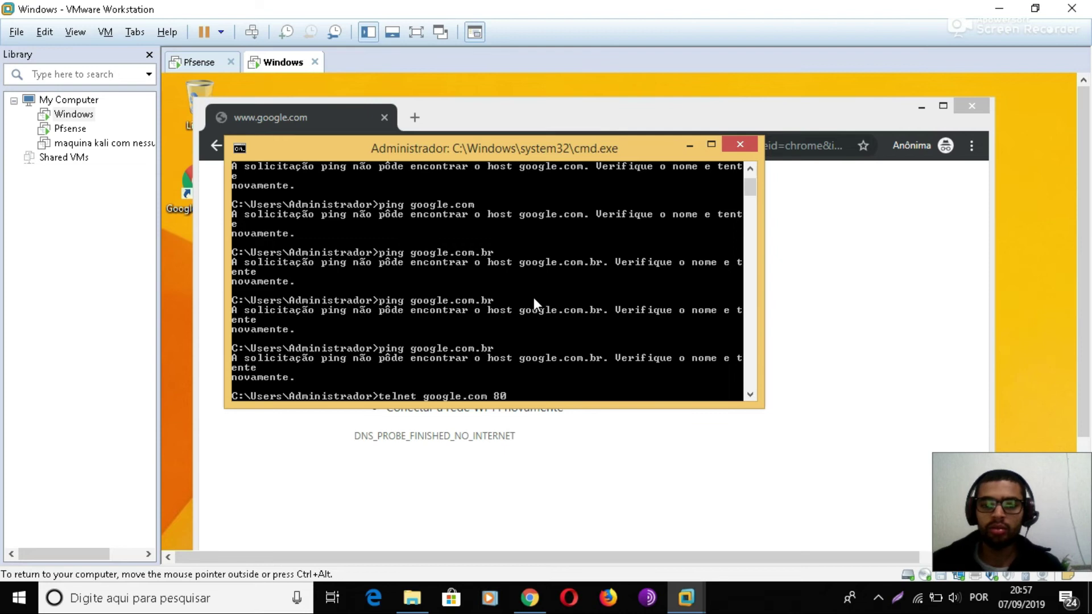
{"action": "key", "text": "Return"}
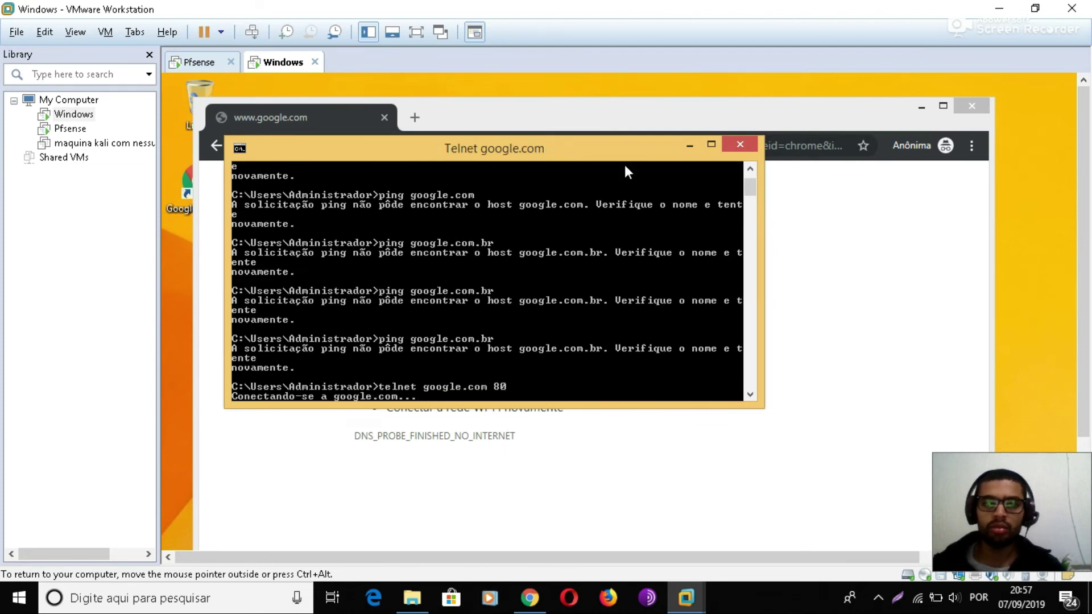
- Reload the "filmes" search in the incognito window while the telnet test runs
{"action": "left_click", "coordinate": [638, 117]}
{"action": "left_click", "coordinate": [516, 142]}
{"action": "key", "text": "Return"}
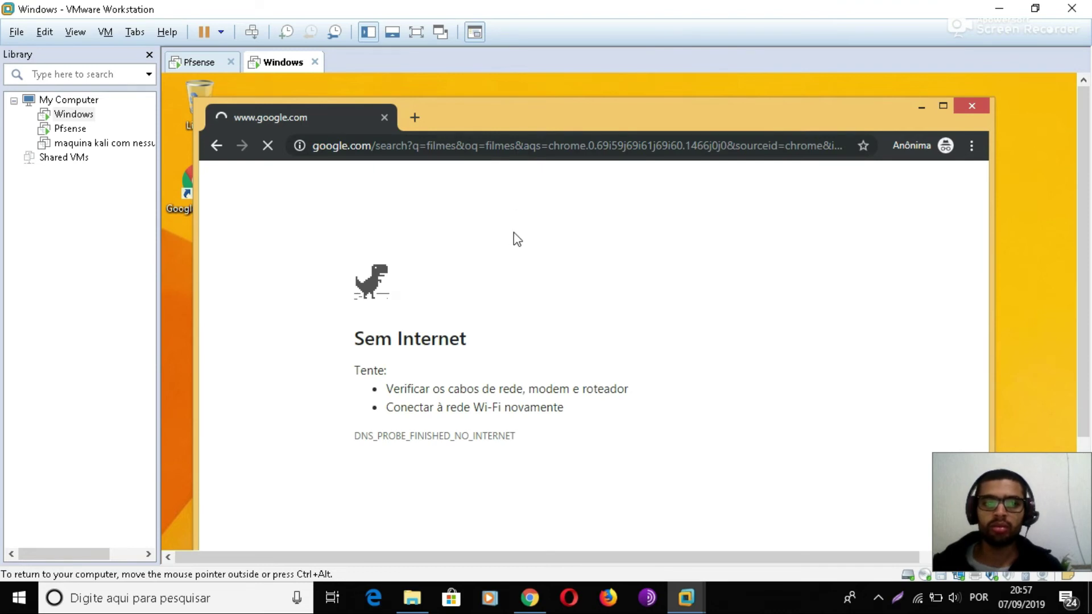
- Return to the command prompt and test port 80 with telnet google.com.br 80
{"action": "key", "text": "alt+Tab"}
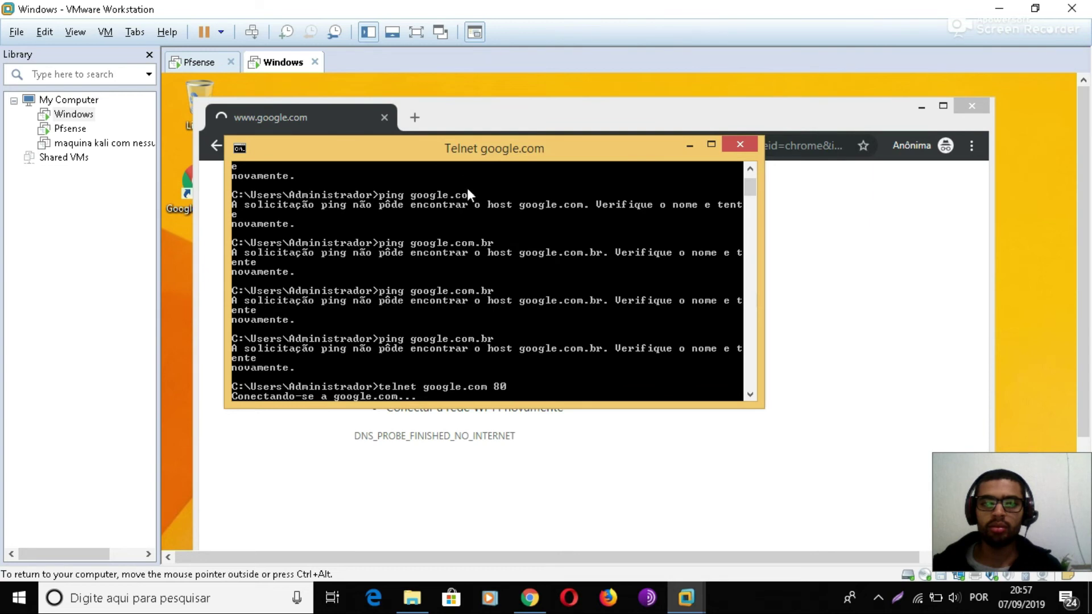
{"action": "left_click_drag", "start_coordinate": [459, 158], "coordinate": [499, 220]}
{"action": "key", "text": "Up"}
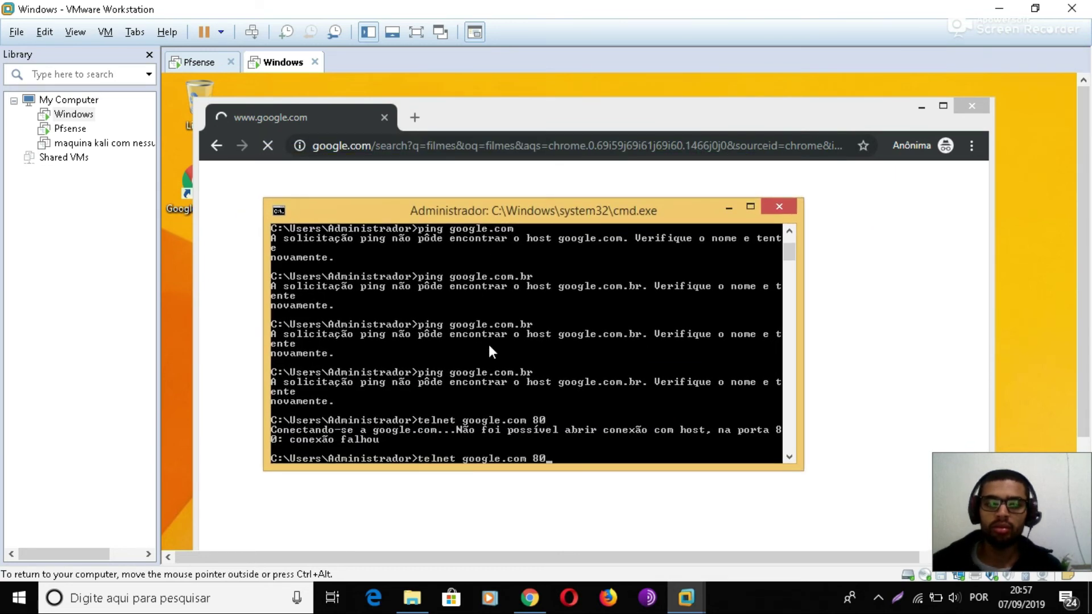
{"action": "key", "text": "Left"}
{"action": "key", "text": "Left"}
{"action": "key", "text": "Left"}
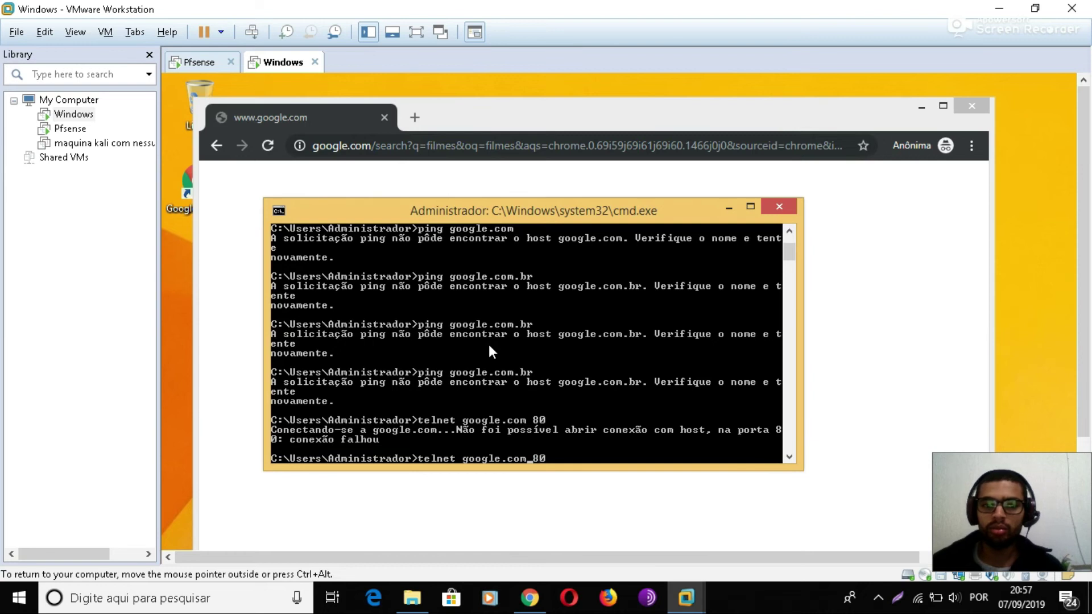
{"action": "type", "text": ".br"}
{"action": "key", "text": "Return"}
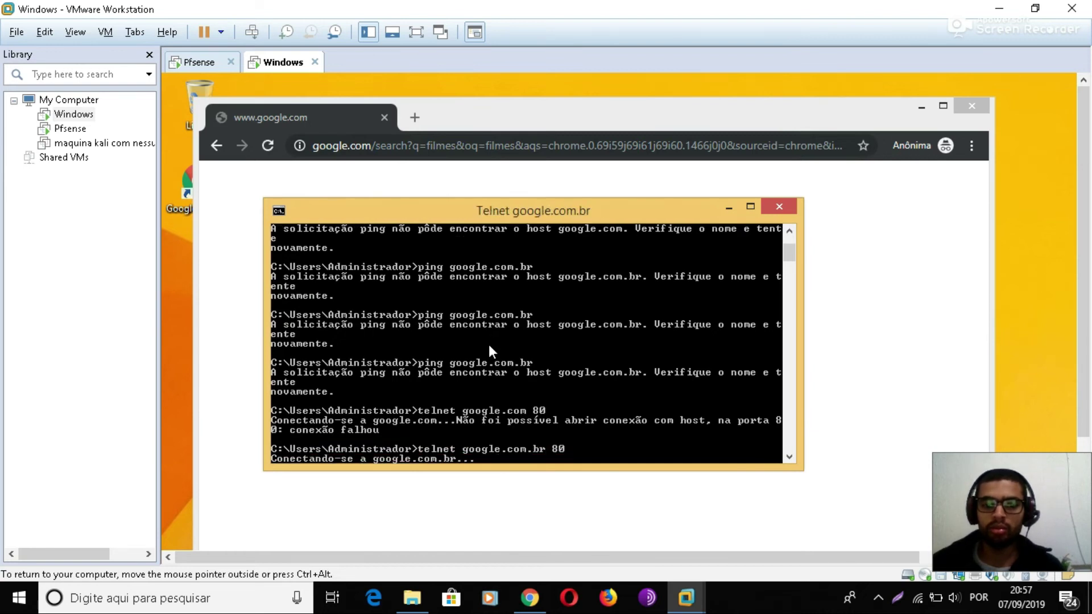
- Retry loading the "filmes" search page in the VM's incognito browser during the google.com.br test
{"action": "scroll", "coordinate": [1086, 433], "scroll_direction": "down", "scroll_amount": 3}
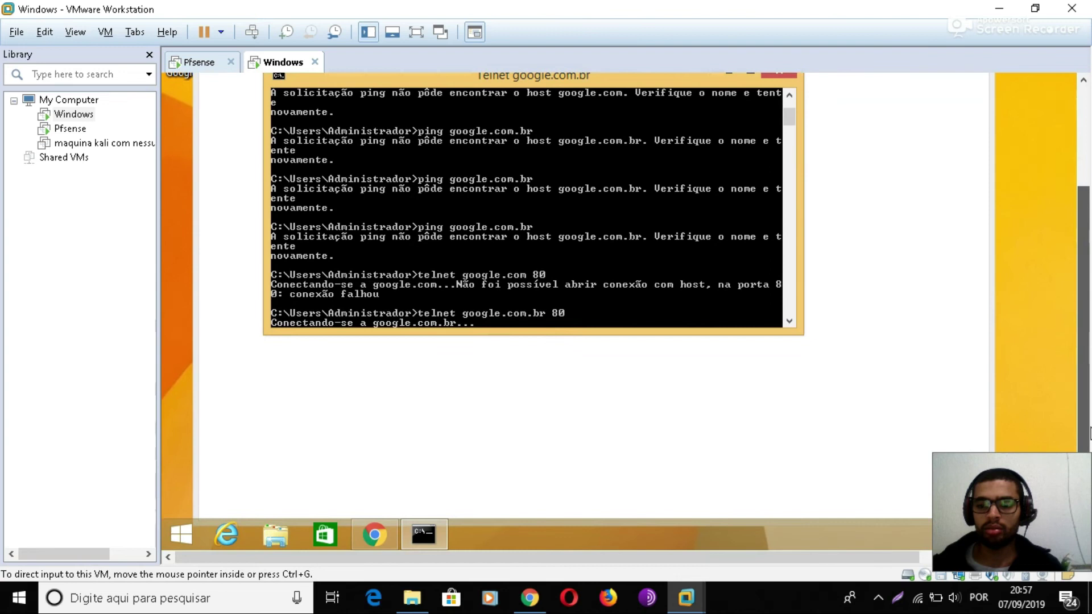
{"action": "scroll", "coordinate": [1086, 432], "scroll_direction": "up", "scroll_amount": 3}
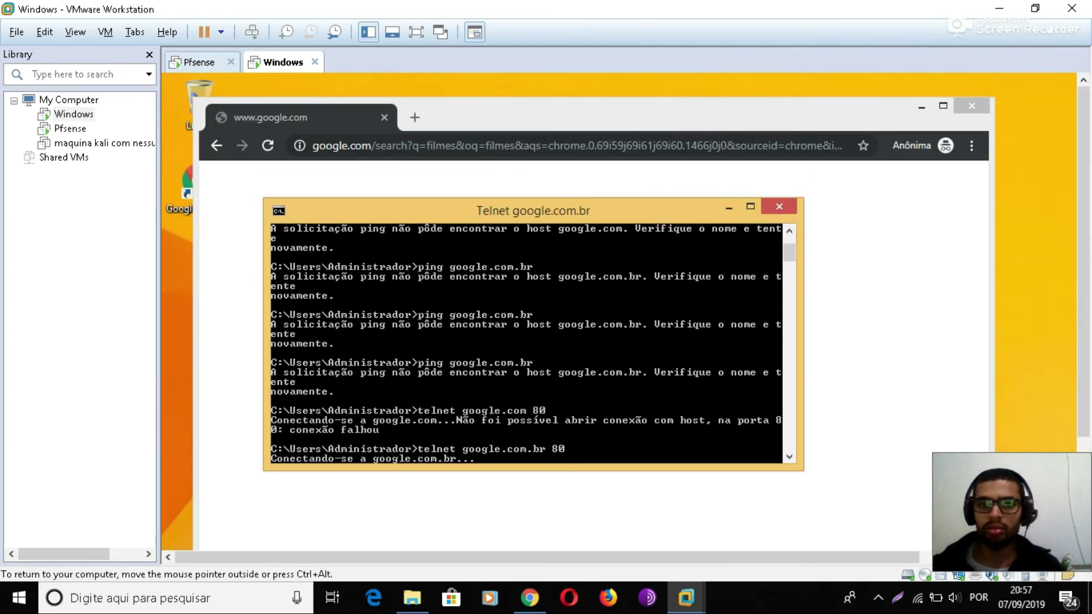
{"action": "left_click", "coordinate": [513, 149]}
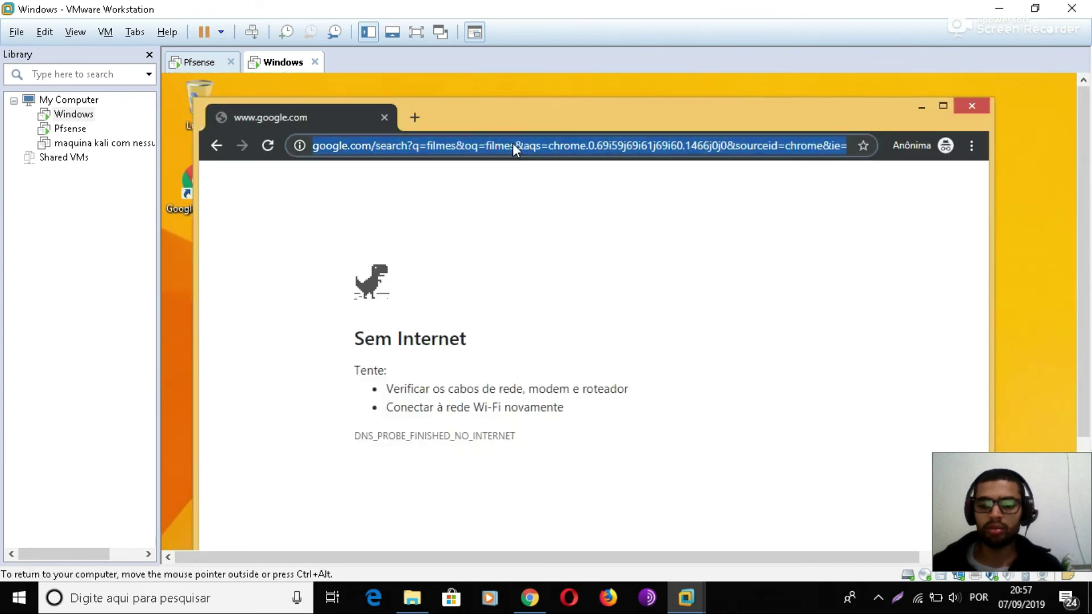
{"action": "key", "text": "Return"}
- Test the HTTPS port from the command prompt with telnet google.com.br 443
{"action": "key", "text": "alt+Tab"}
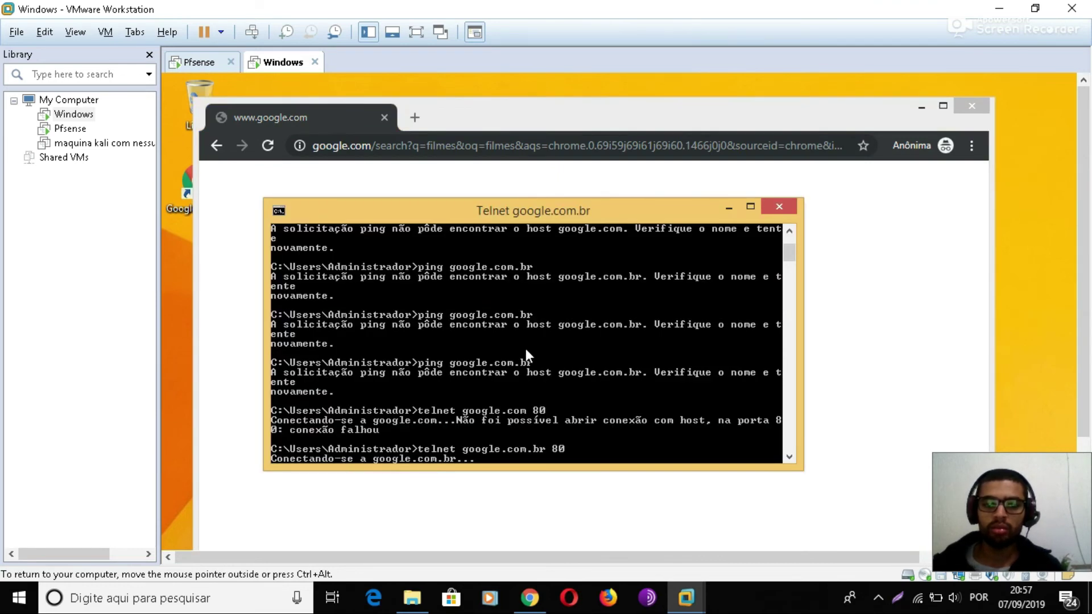
{"action": "key", "text": "Up"}
{"action": "key", "text": "BackSpace"}
{"action": "key", "text": "BackSpace"}
{"action": "type", "text": "443"}
{"action": "key", "text": "Return"}
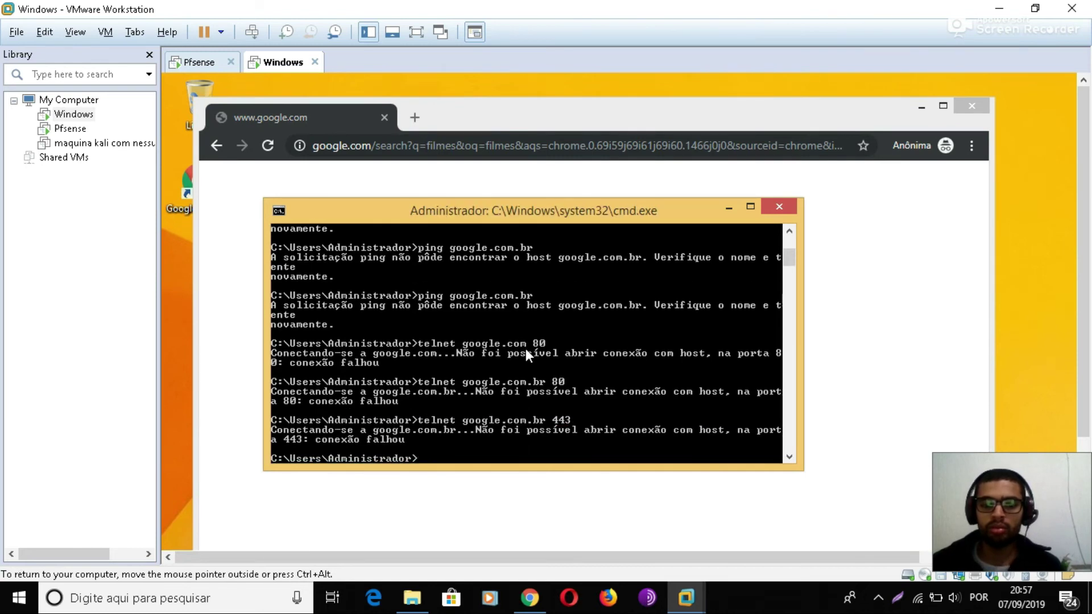
- Check the VM's incognito search page again and switch back to the pfSense firewall rules in the host's Chrome
{"action": "key", "text": "alt+Tab"}
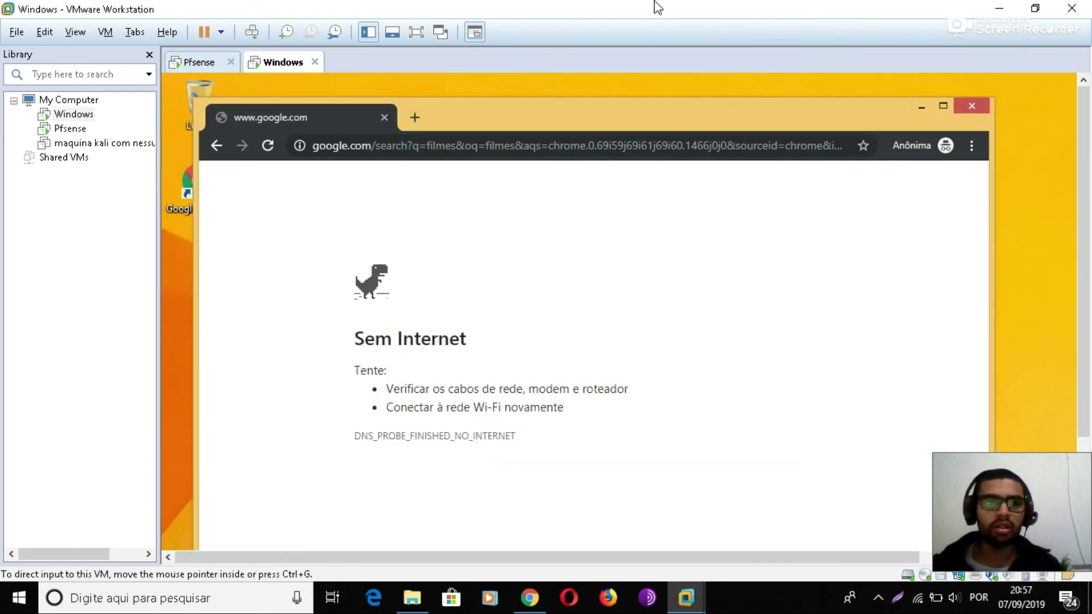
{"action": "key", "text": "alt+Tab"}
{"action": "left_click", "coordinate": [491, 288]}
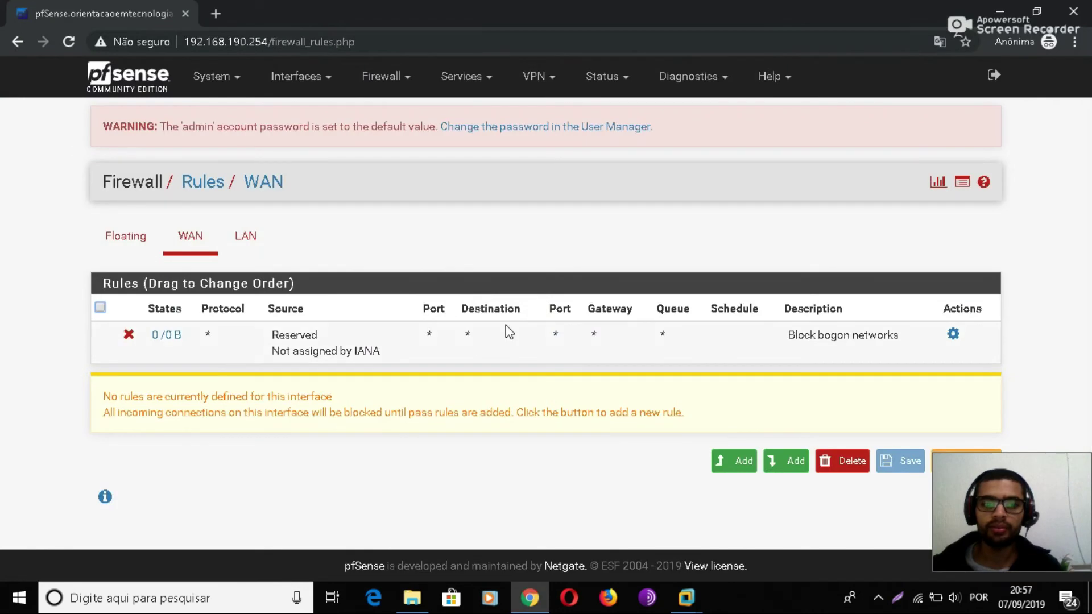
- Check the configured routing gateways and the package manager's list of available packages
{"action": "left_click", "coordinate": [215, 78]}
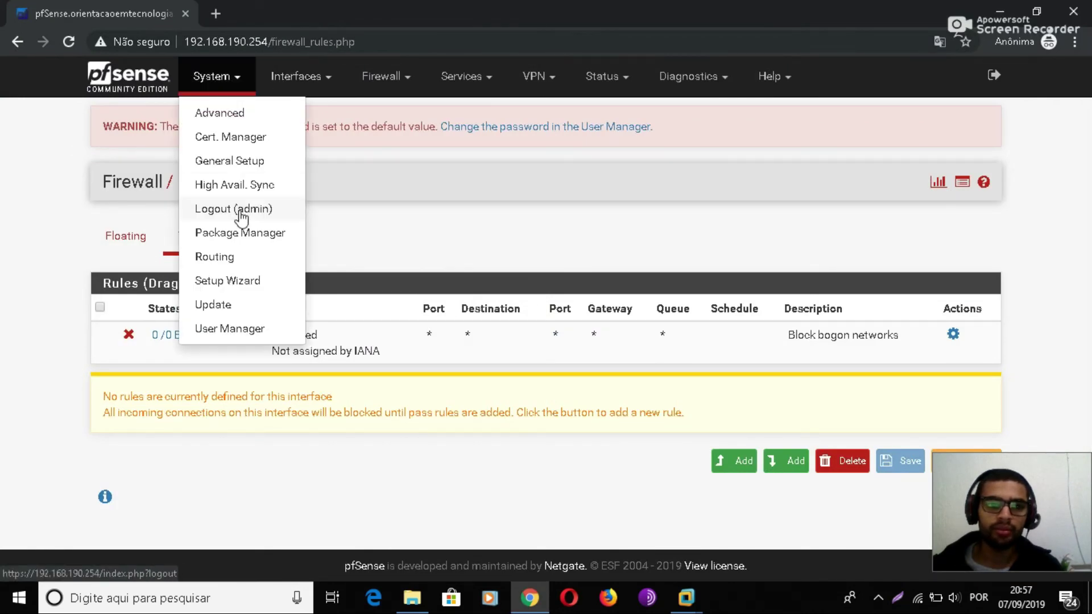
{"action": "left_click", "coordinate": [215, 257]}
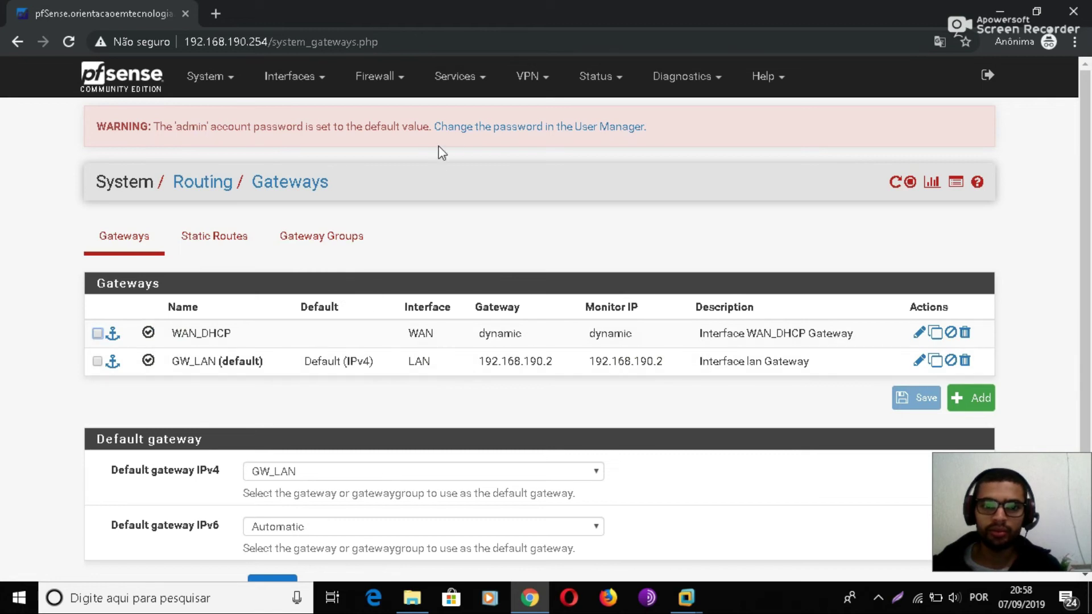
{"action": "left_click", "coordinate": [474, 77]}
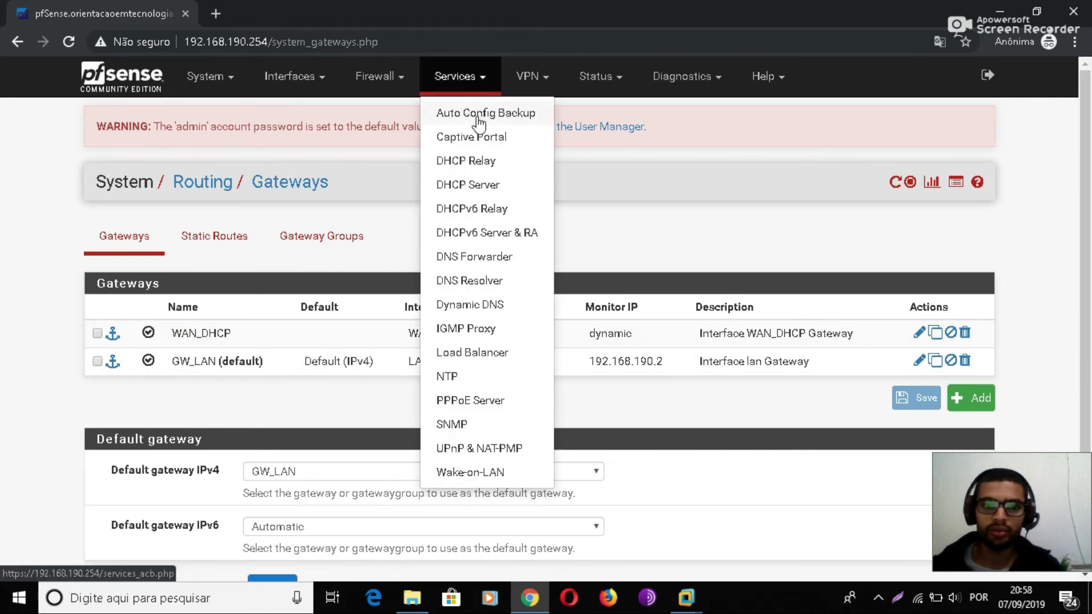
{"action": "left_click", "coordinate": [208, 77]}
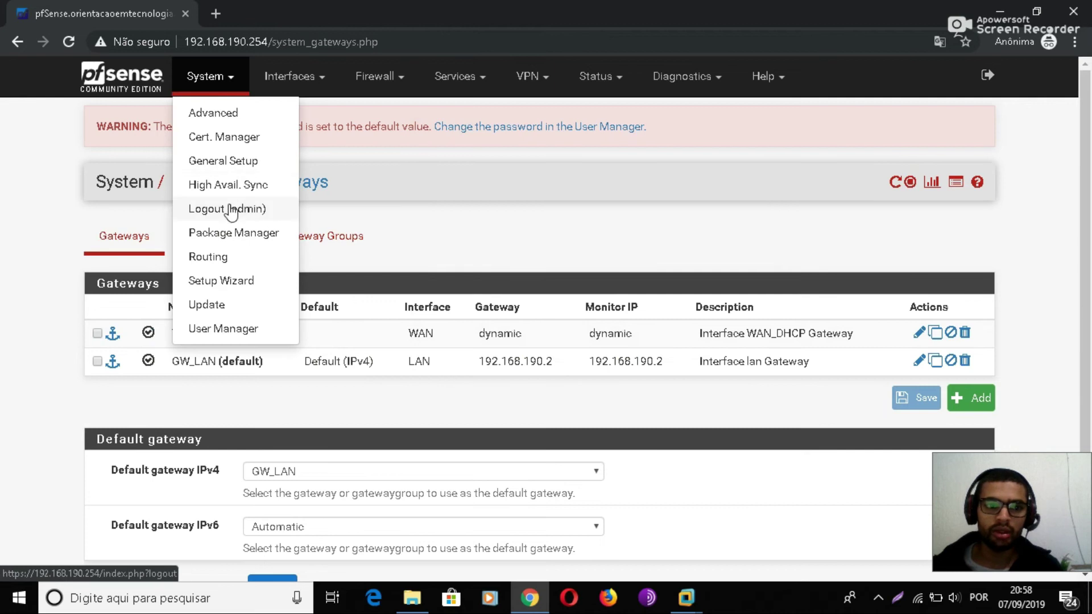
{"action": "left_click", "coordinate": [228, 236]}
{"action": "left_click", "coordinate": [291, 239]}
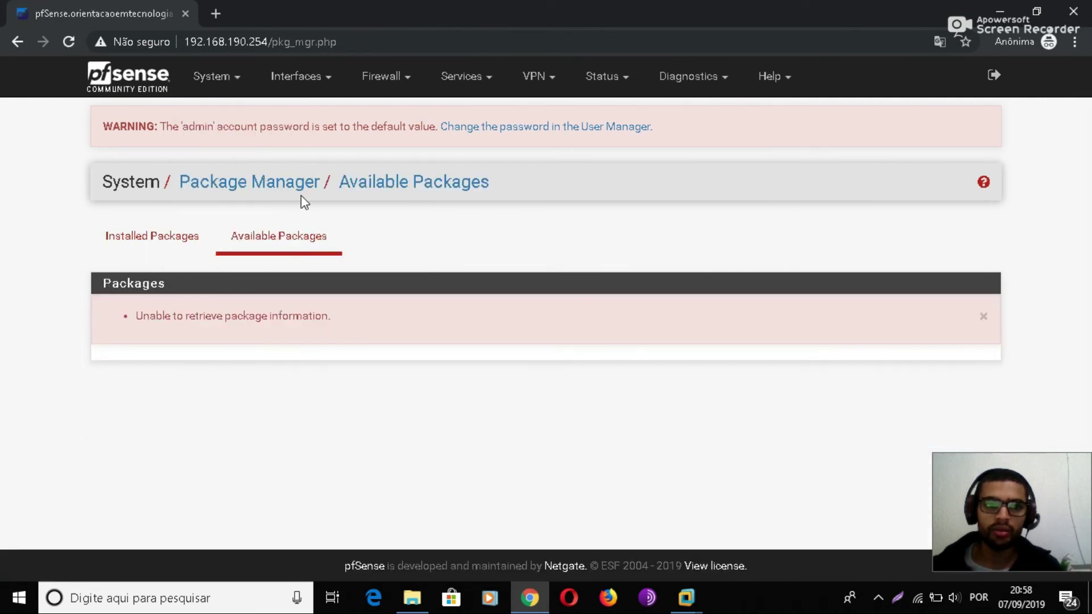
- Enable the DHCP server on the LAN interface and try to save the configuration
{"action": "left_click", "coordinate": [478, 78]}
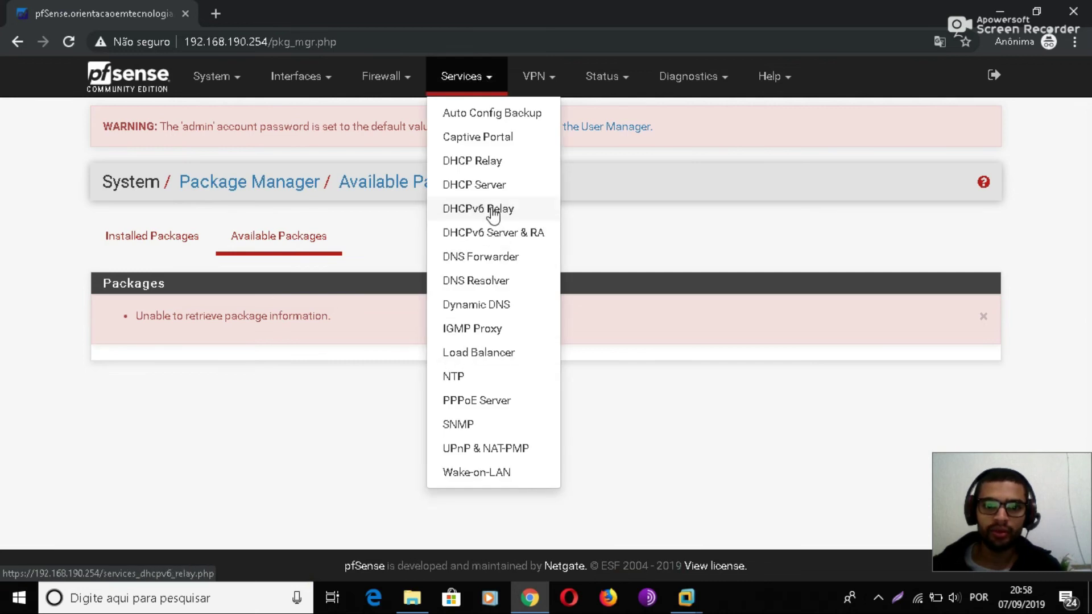
{"action": "left_click", "coordinate": [487, 187]}
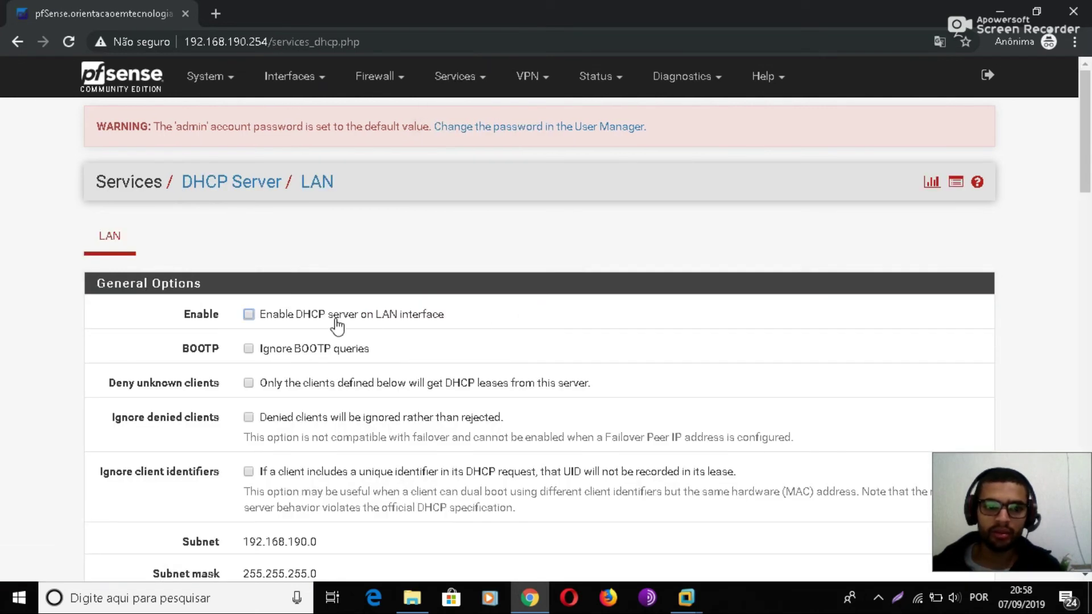
{"action": "left_click", "coordinate": [248, 315]}
{"action": "scroll", "coordinate": [625, 367], "scroll_direction": "down", "scroll_amount": 15}
{"action": "scroll", "coordinate": [610, 370], "scroll_direction": "down", "scroll_amount": 15}
{"action": "left_click", "coordinate": [281, 397]}
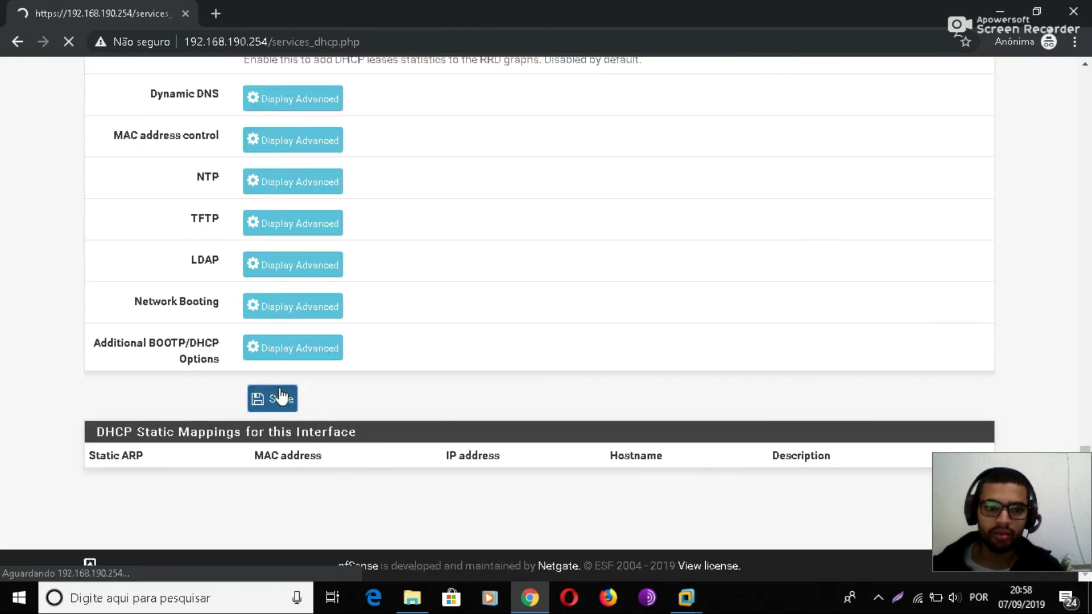
- Translate the DHCP server page into Portuguese and look over its required fields and remaining options
{"action": "right_click", "coordinate": [453, 317]}
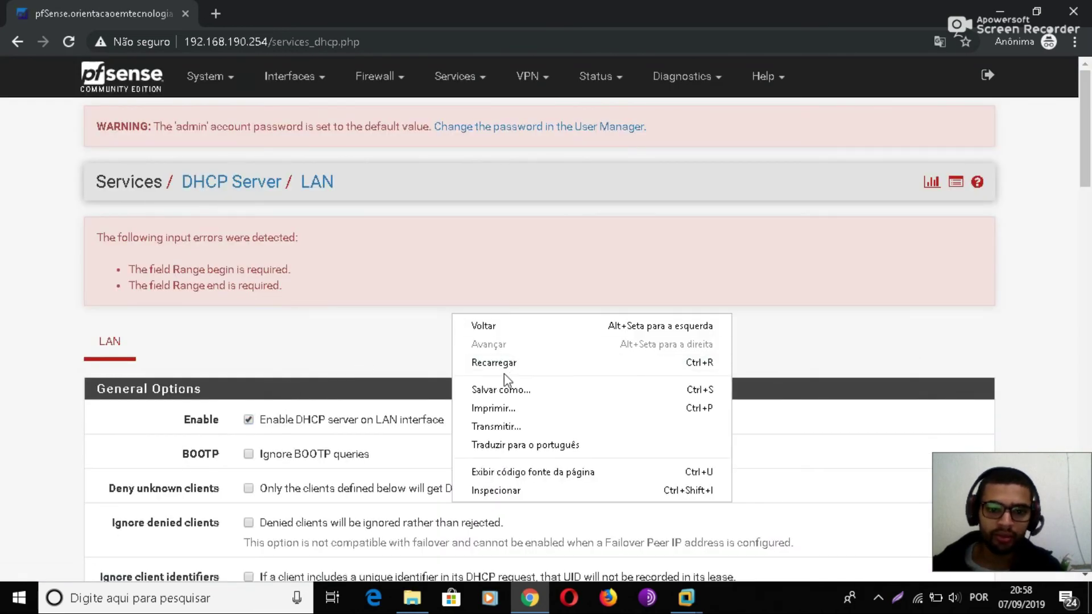
{"action": "left_click", "coordinate": [501, 445]}
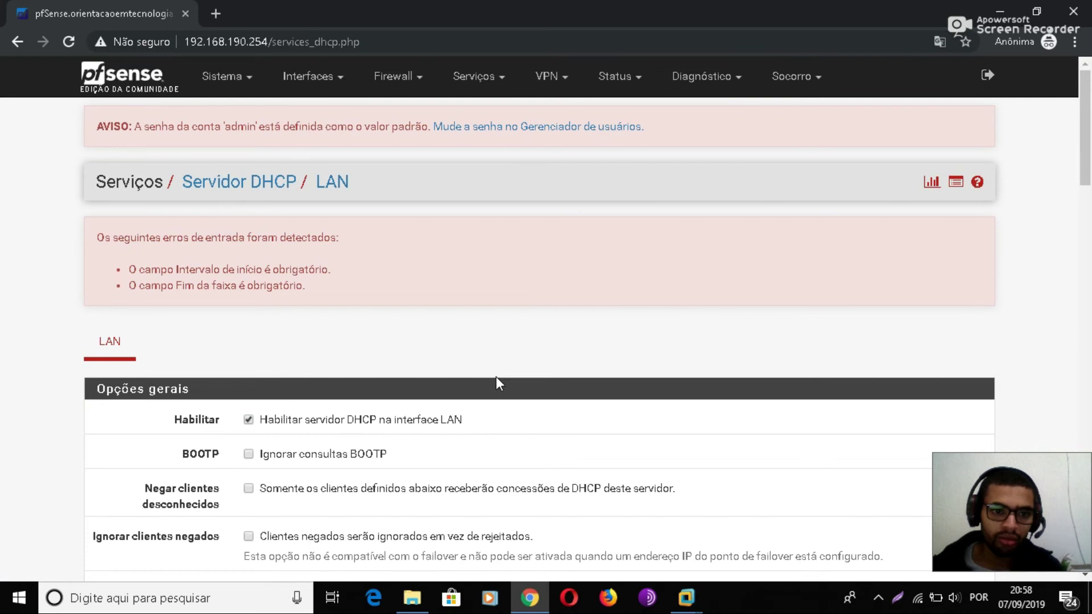
{"action": "scroll", "coordinate": [496, 376], "scroll_direction": "down", "scroll_amount": 8}
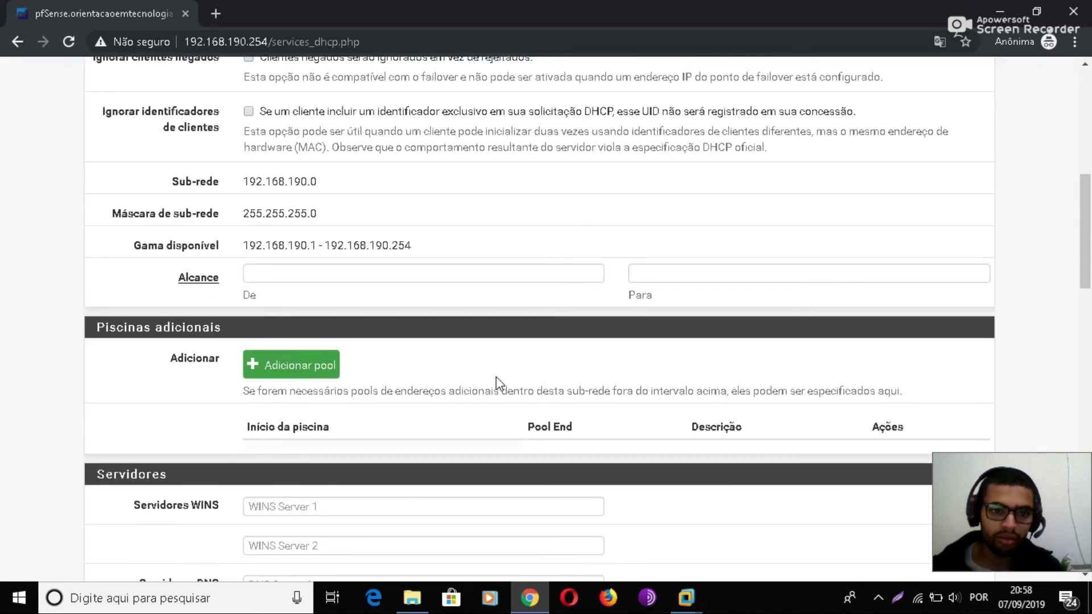
{"action": "left_click", "coordinate": [345, 269]}
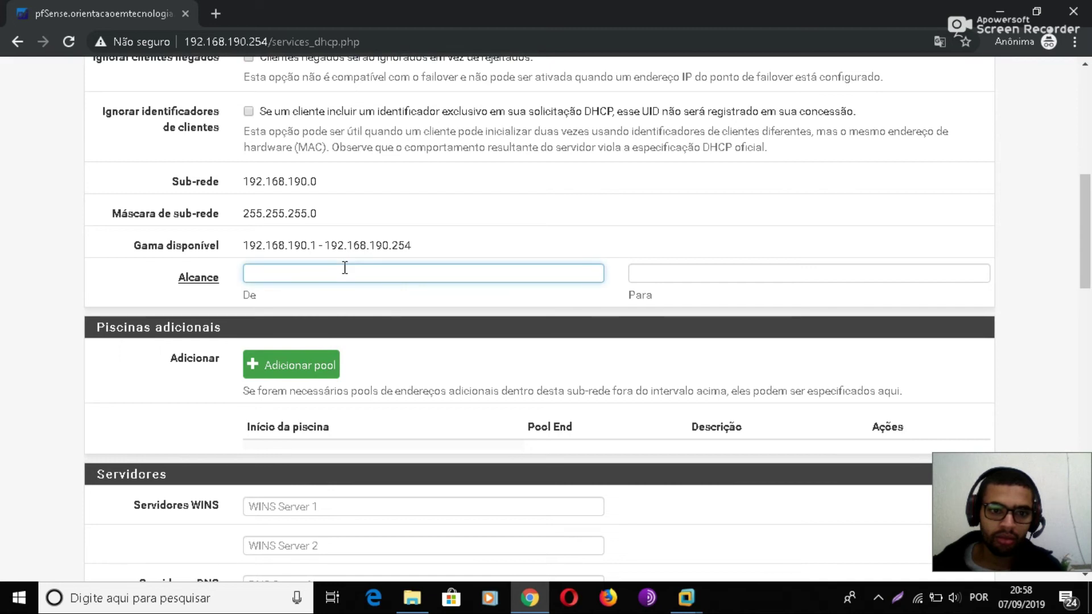
{"action": "scroll", "coordinate": [346, 271], "scroll_direction": "down", "scroll_amount": 20}
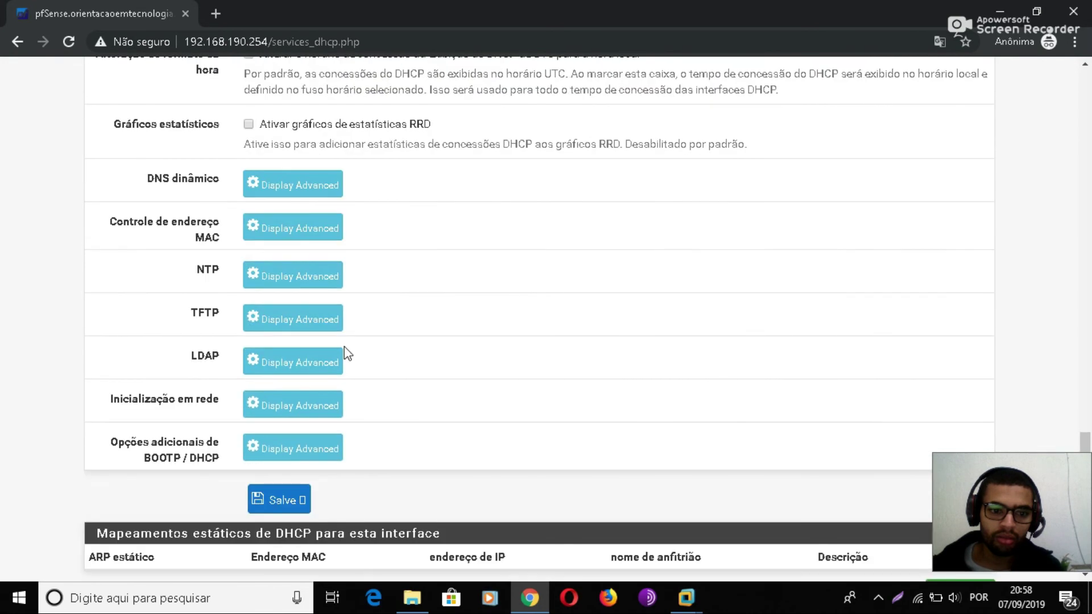
{"action": "scroll", "coordinate": [343, 346], "scroll_direction": "down", "scroll_amount": 2}
{"action": "scroll", "coordinate": [344, 347], "scroll_direction": "up", "scroll_amount": 7}
{"action": "scroll", "coordinate": [346, 352], "scroll_direction": "up", "scroll_amount": 1}
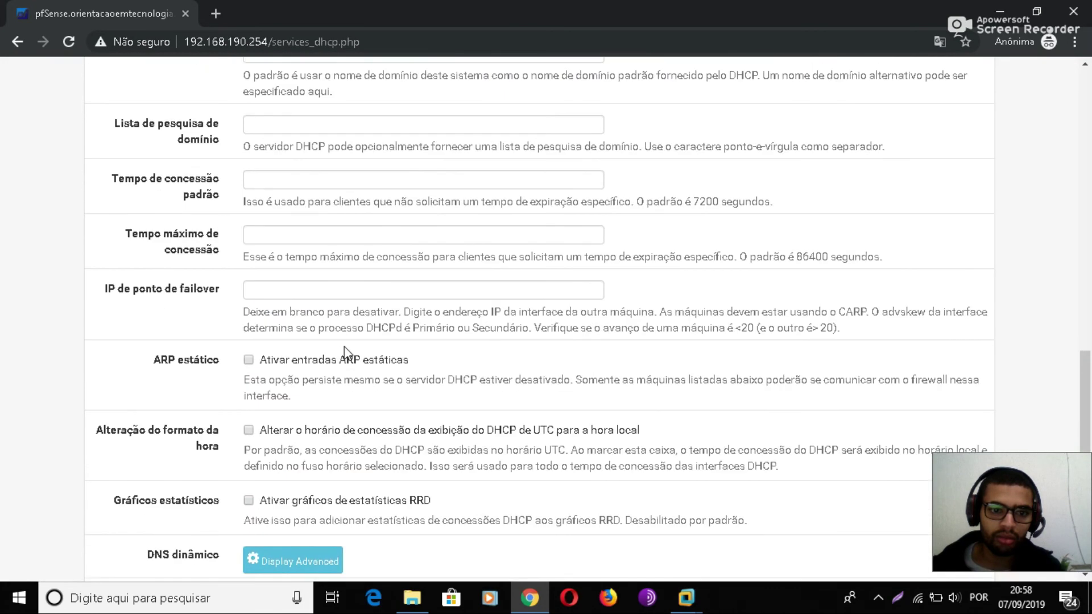
{"action": "scroll", "coordinate": [353, 321], "scroll_direction": "up", "scroll_amount": 15}
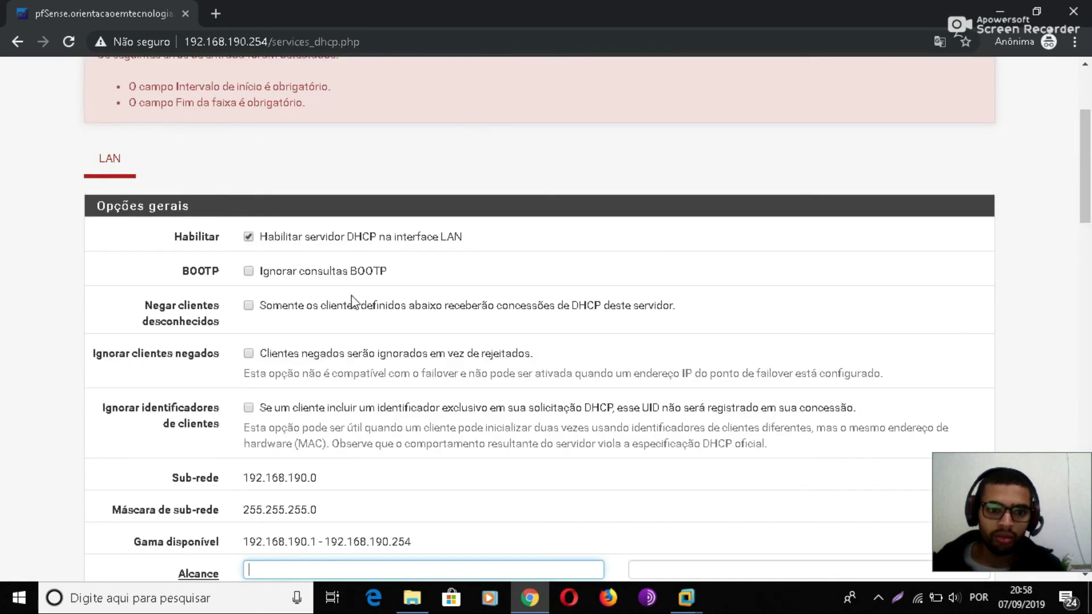
{"action": "scroll", "coordinate": [344, 448], "scroll_direction": "down", "scroll_amount": 1}
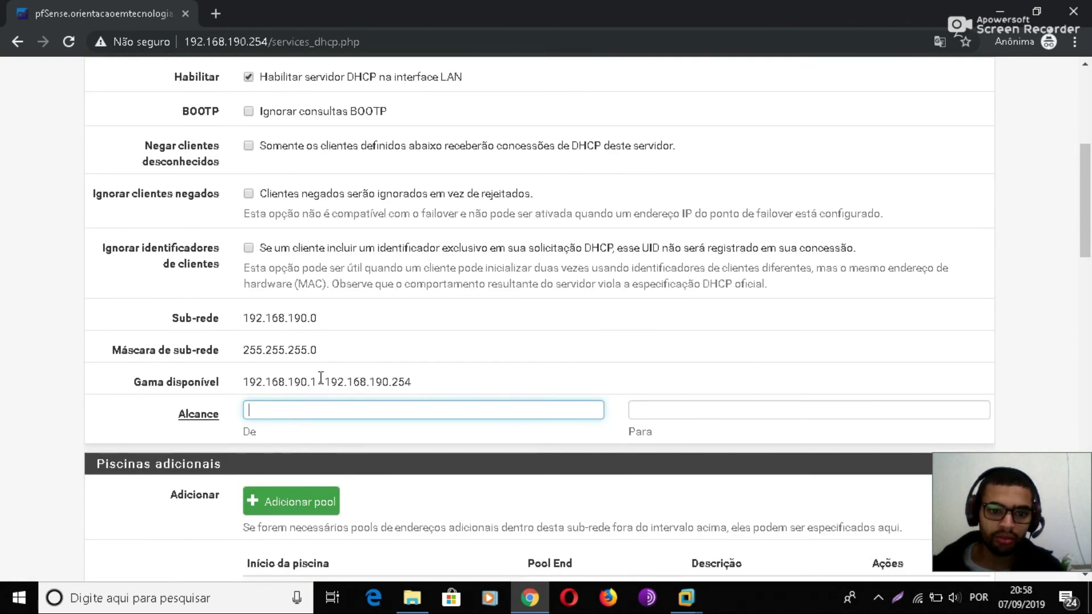
- Set the LAN DHCP address range from 192.168.190.1 to 192.168.190.254 and save the DHCP server settings
{"action": "left_click_drag", "start_coordinate": [316, 383], "coordinate": [255, 382]}
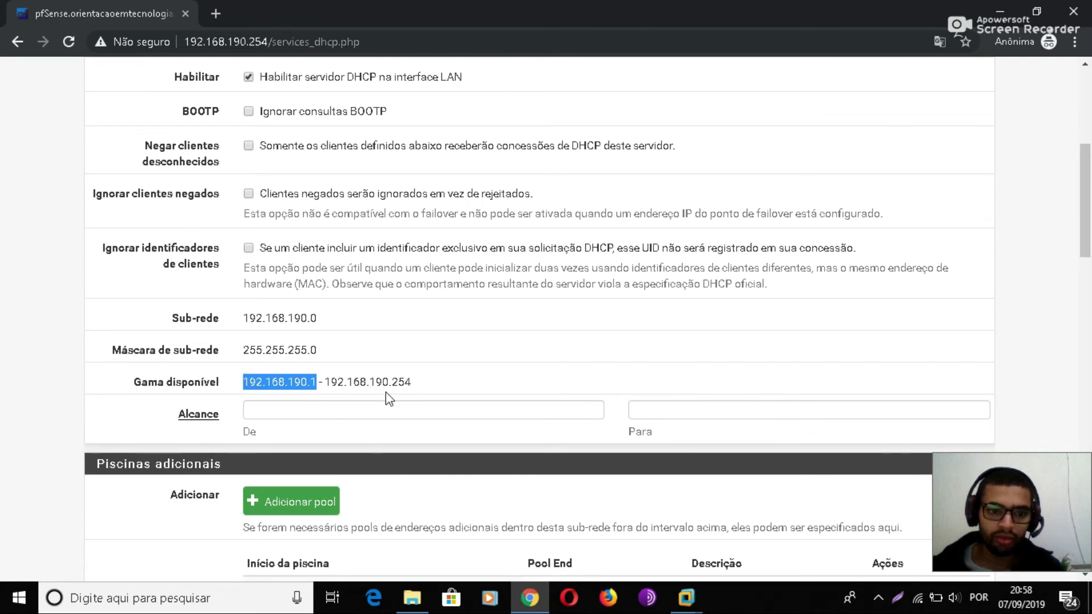
{"action": "left_click", "coordinate": [347, 410]}
{"action": "type", "text": "192.168.190.1"}
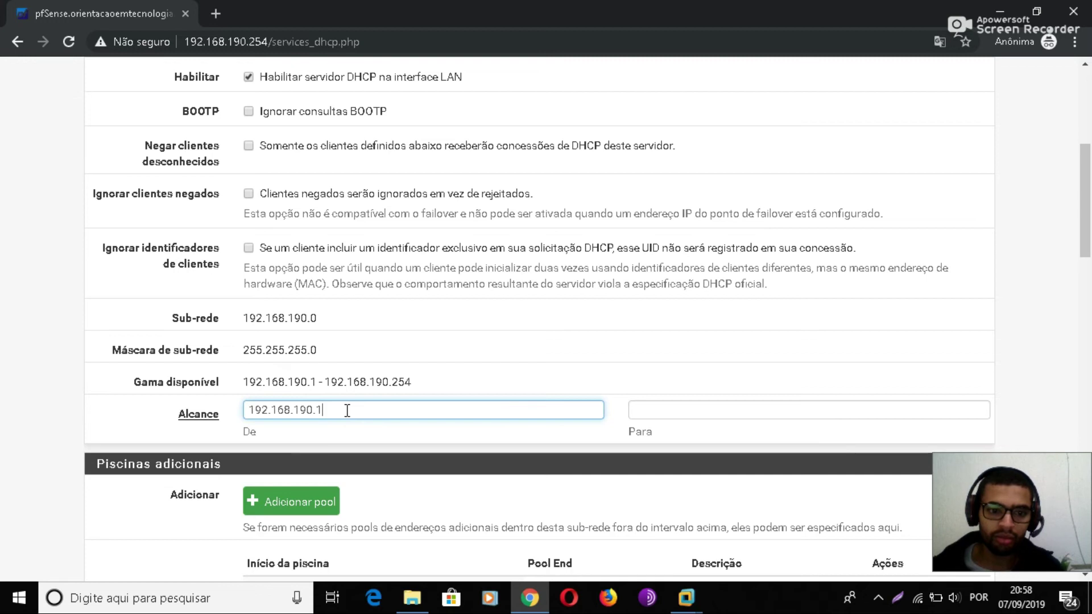
{"action": "left_click_drag", "start_coordinate": [418, 383], "coordinate": [334, 380]}
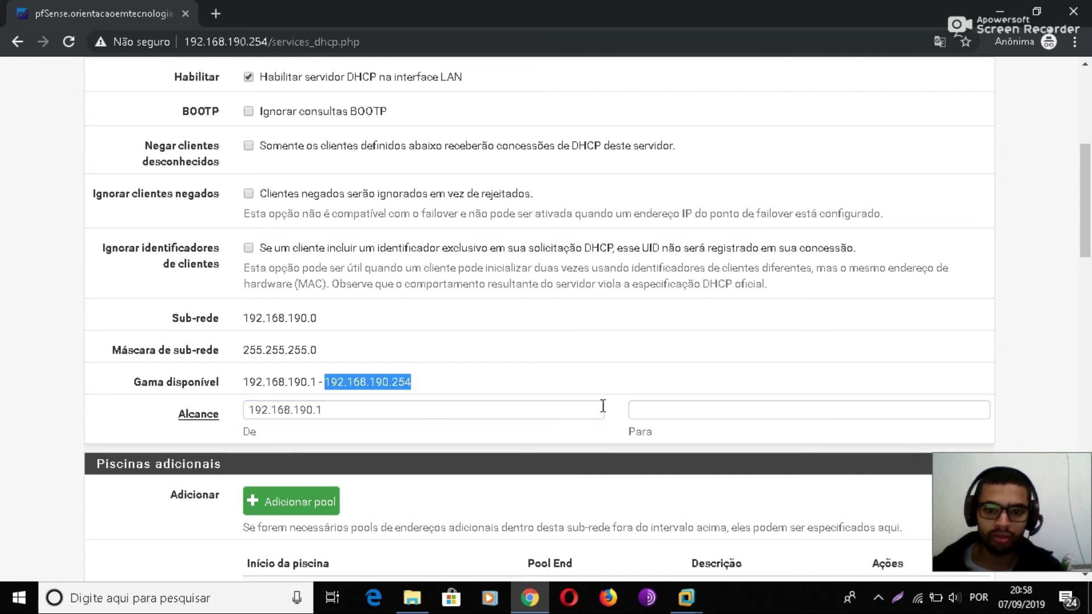
{"action": "left_click", "coordinate": [695, 410]}
{"action": "type", "text": "192.168.190.254"}
{"action": "scroll", "coordinate": [500, 502], "scroll_direction": "down", "scroll_amount": 15}
{"action": "scroll", "coordinate": [419, 512], "scroll_direction": "down", "scroll_amount": 5}
{"action": "left_click", "coordinate": [292, 398]}
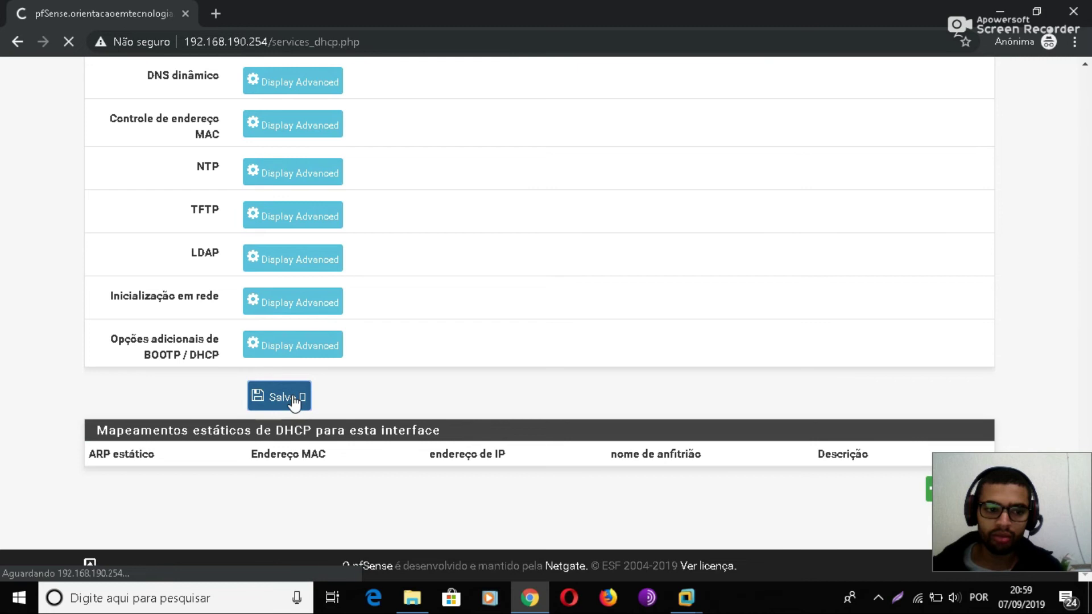
{"action": "scroll", "coordinate": [562, 328], "scroll_direction": "down", "scroll_amount": 5}
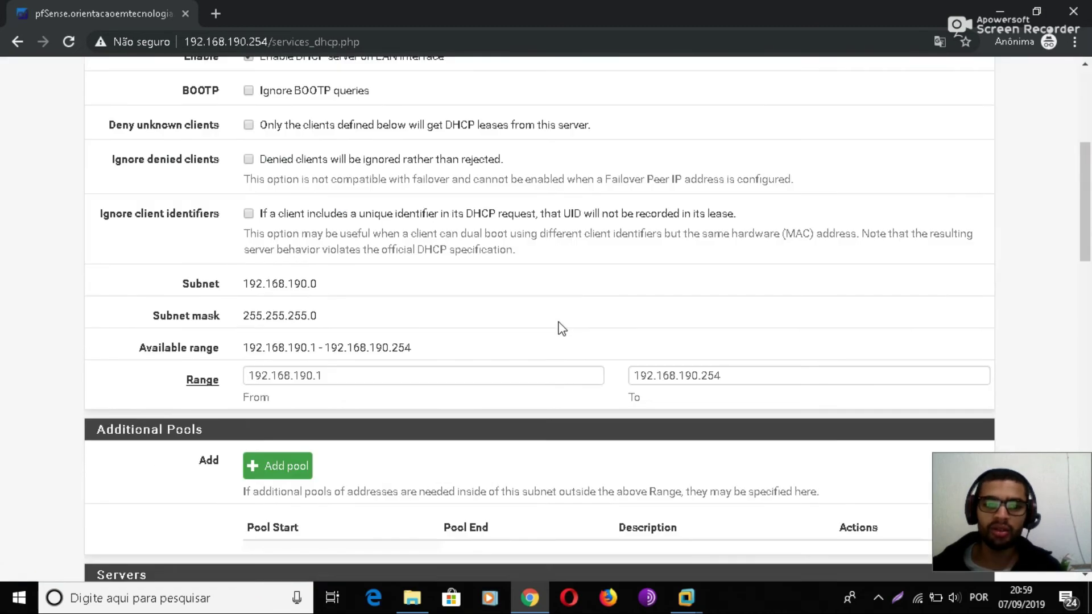
{"action": "scroll", "coordinate": [600, 289], "scroll_direction": "up", "scroll_amount": 5}
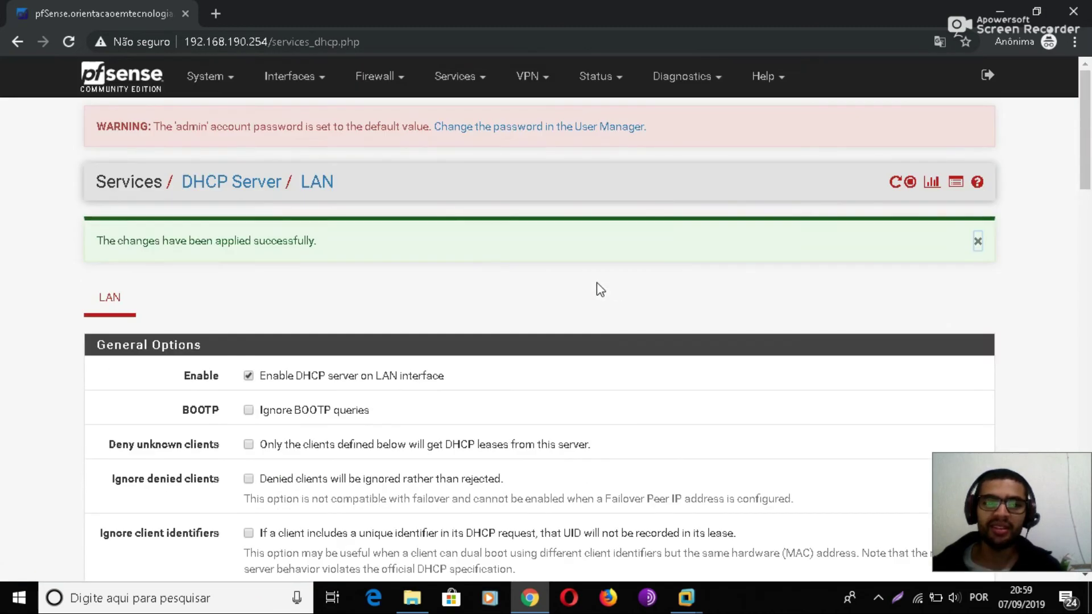
- Delete the DNS, HTTPS, HTTP and ICMP rules from the LAN firewall rules
{"action": "left_click", "coordinate": [391, 80]}
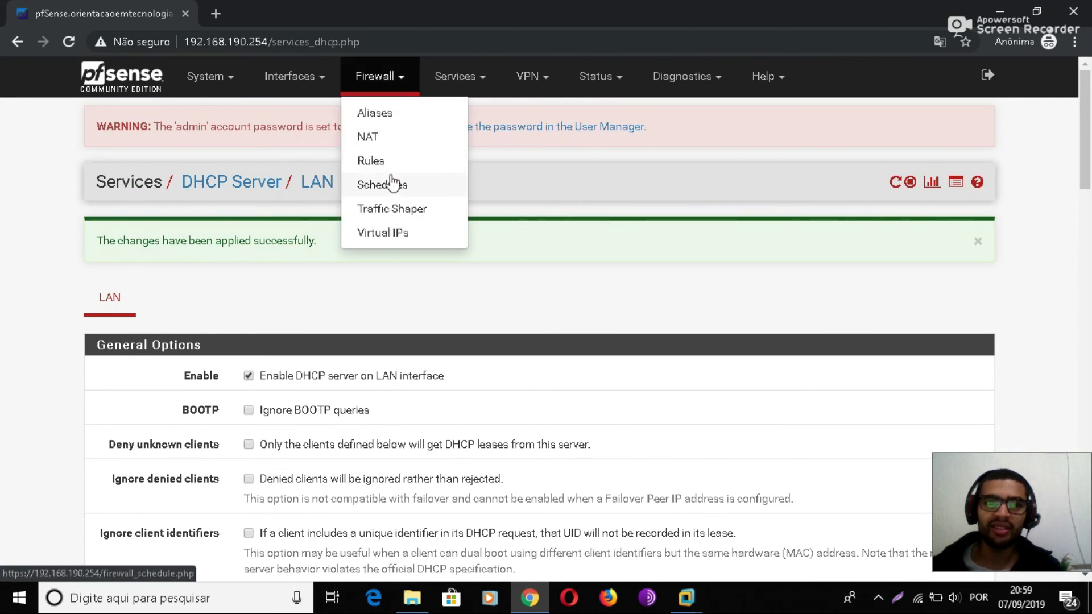
{"action": "left_click", "coordinate": [489, 307]}
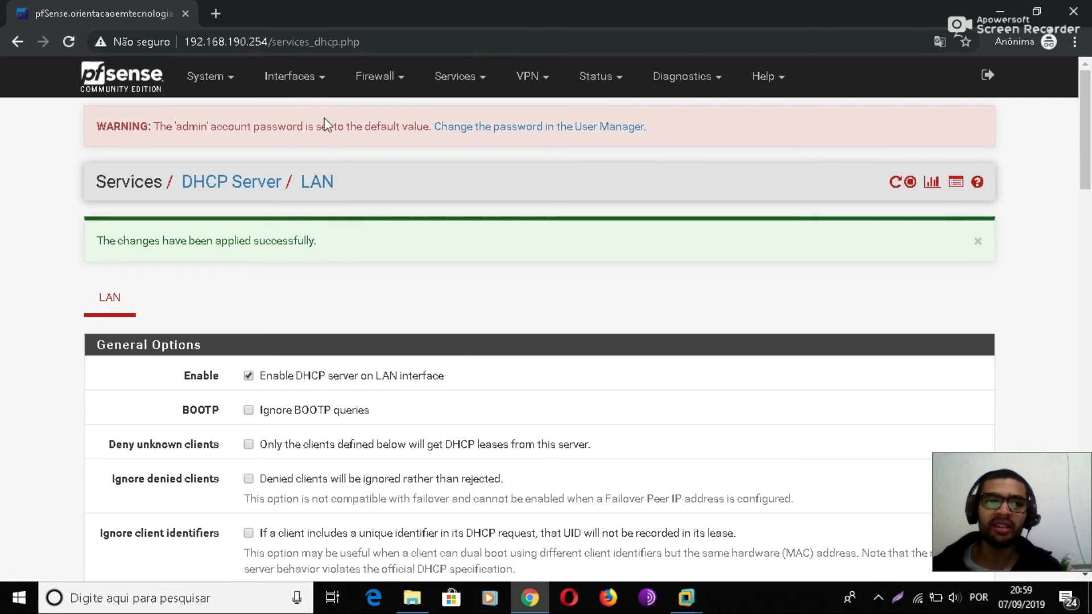
{"action": "left_click", "coordinate": [373, 76]}
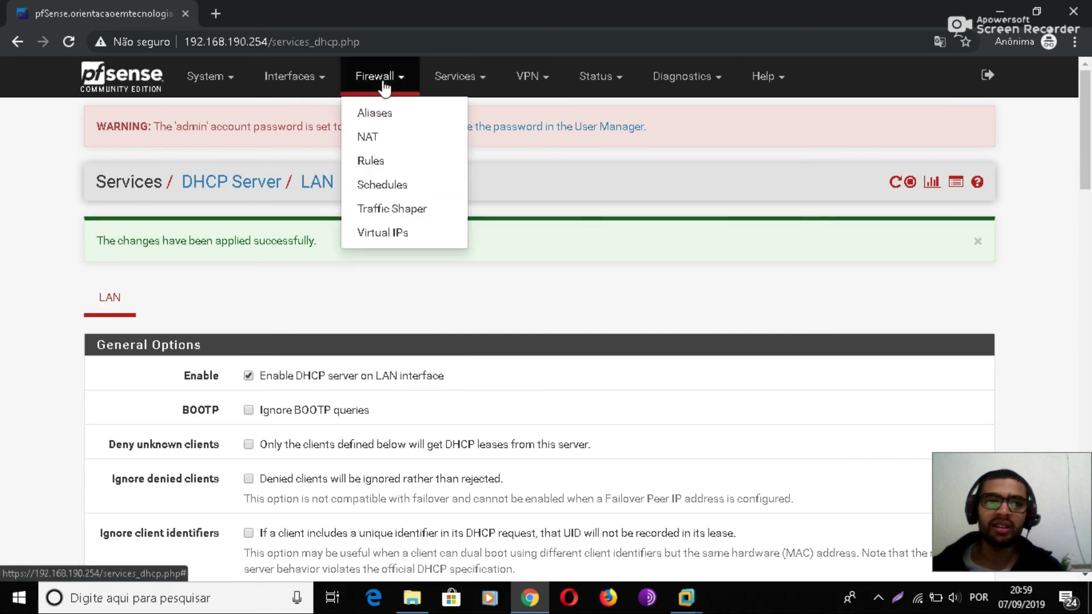
{"action": "left_click", "coordinate": [383, 167]}
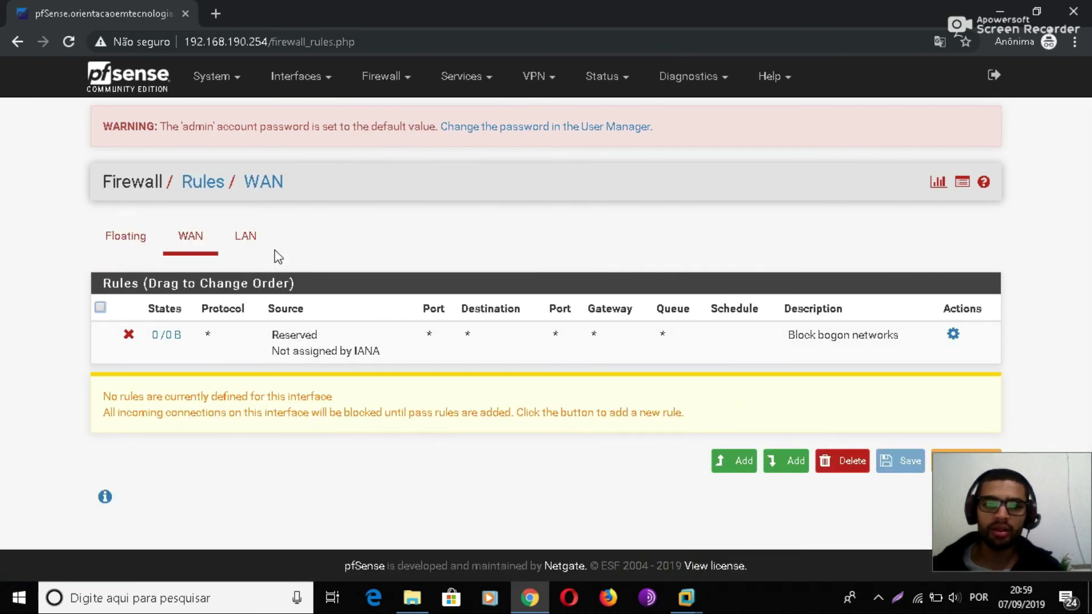
{"action": "left_click", "coordinate": [244, 238]}
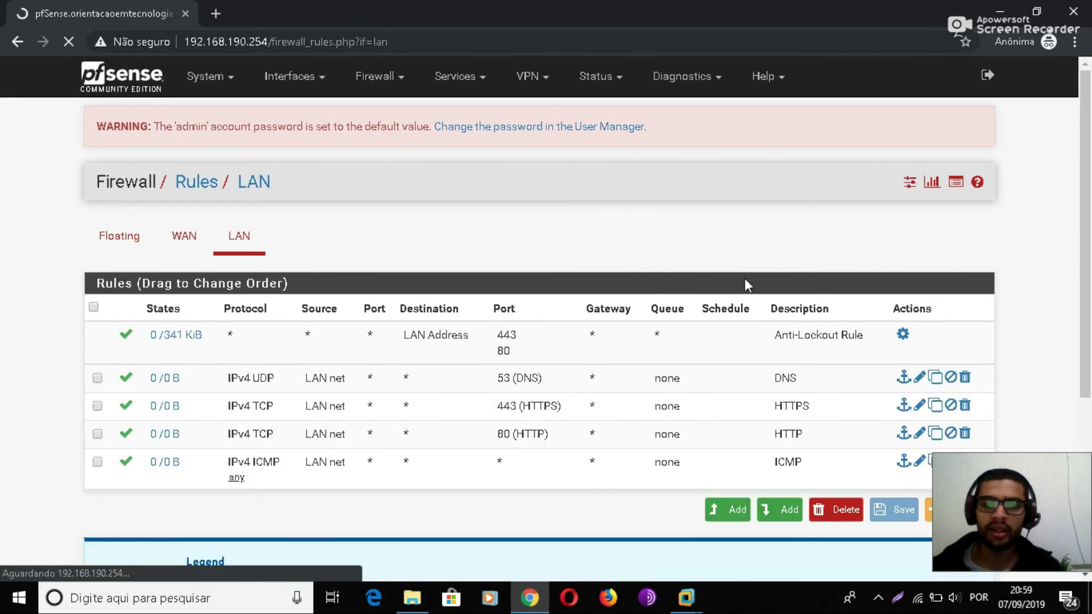
{"action": "left_click", "coordinate": [98, 379]}
{"action": "left_click", "coordinate": [98, 406]}
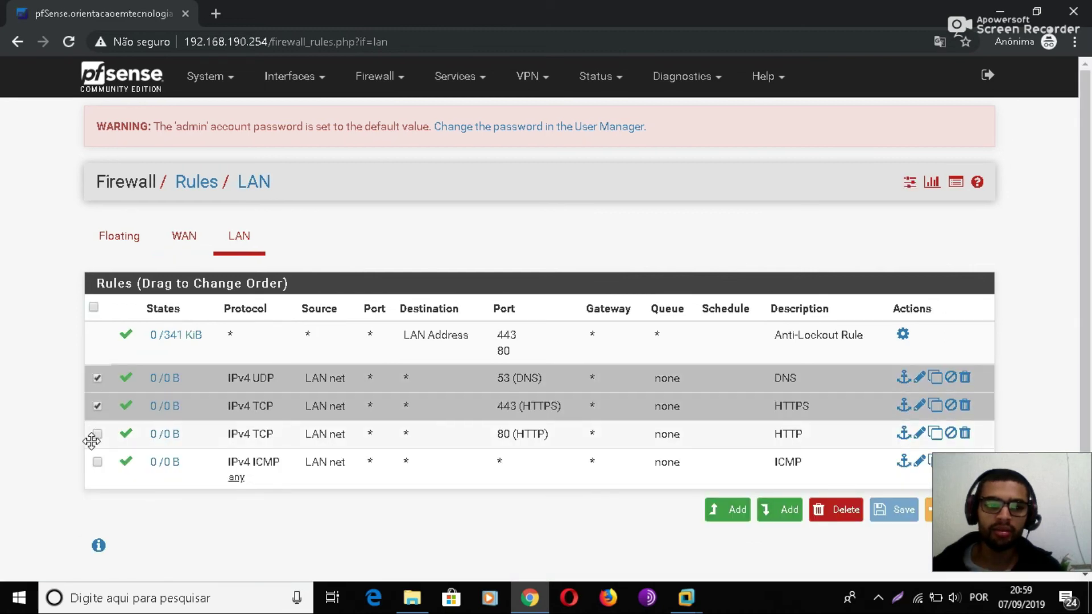
{"action": "left_click", "coordinate": [97, 435]}
{"action": "left_click", "coordinate": [97, 462]}
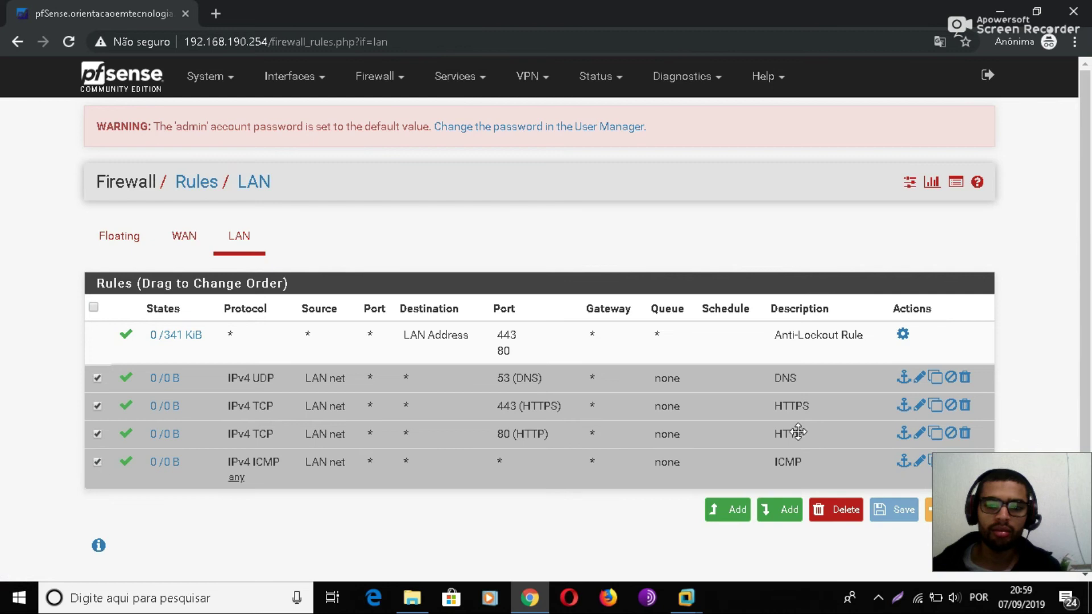
{"action": "left_click", "coordinate": [842, 513]}
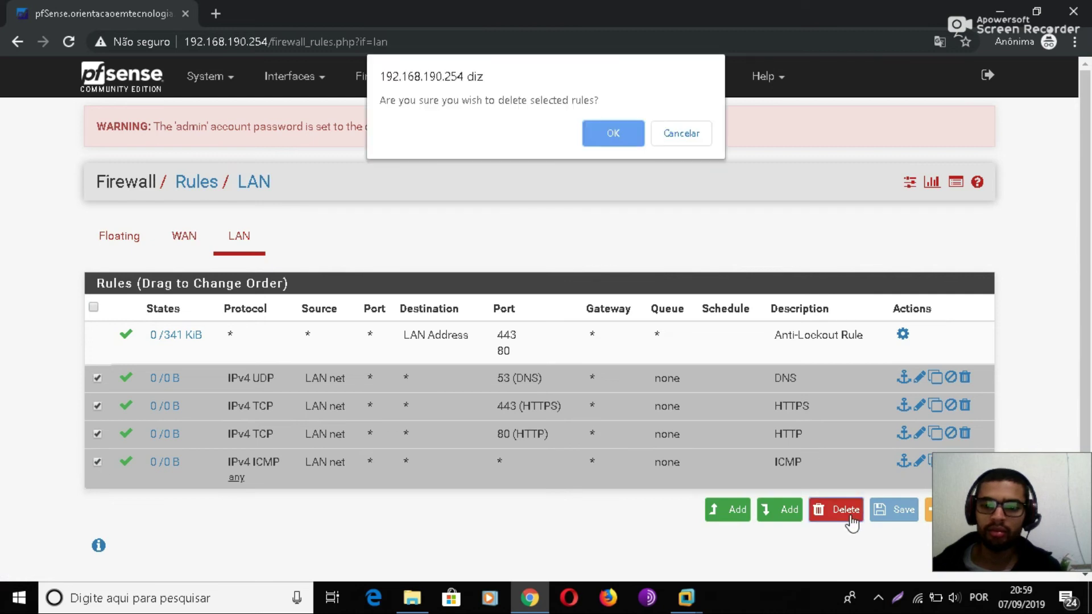
{"action": "left_click", "coordinate": [628, 132]}
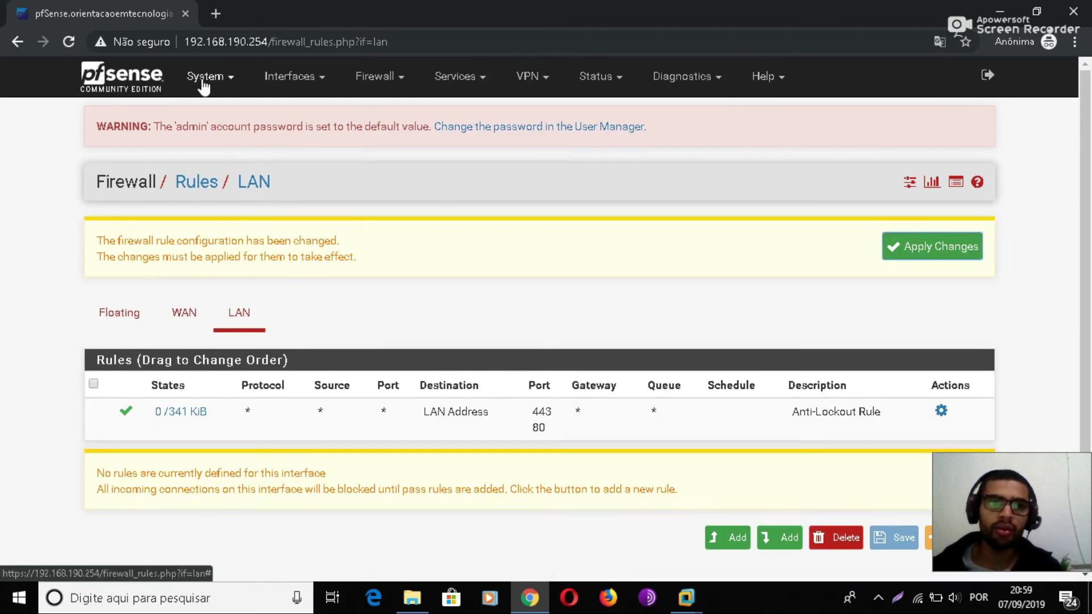
- Check the package manager's installed packages and retry loading its available packages list
{"action": "left_click", "coordinate": [203, 79]}
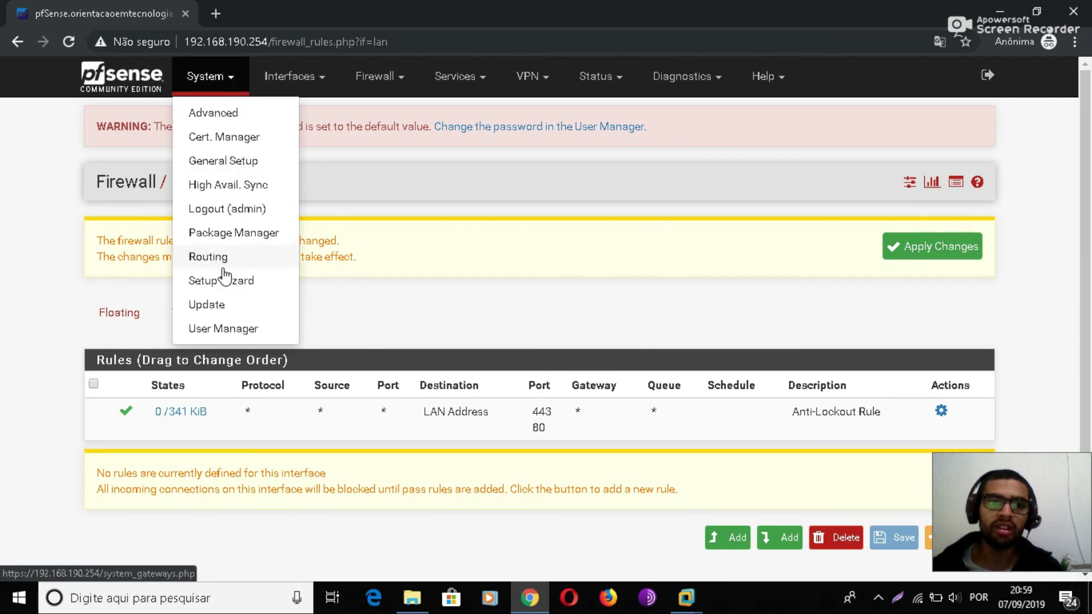
{"action": "left_click", "coordinate": [226, 234]}
{"action": "left_click", "coordinate": [271, 250]}
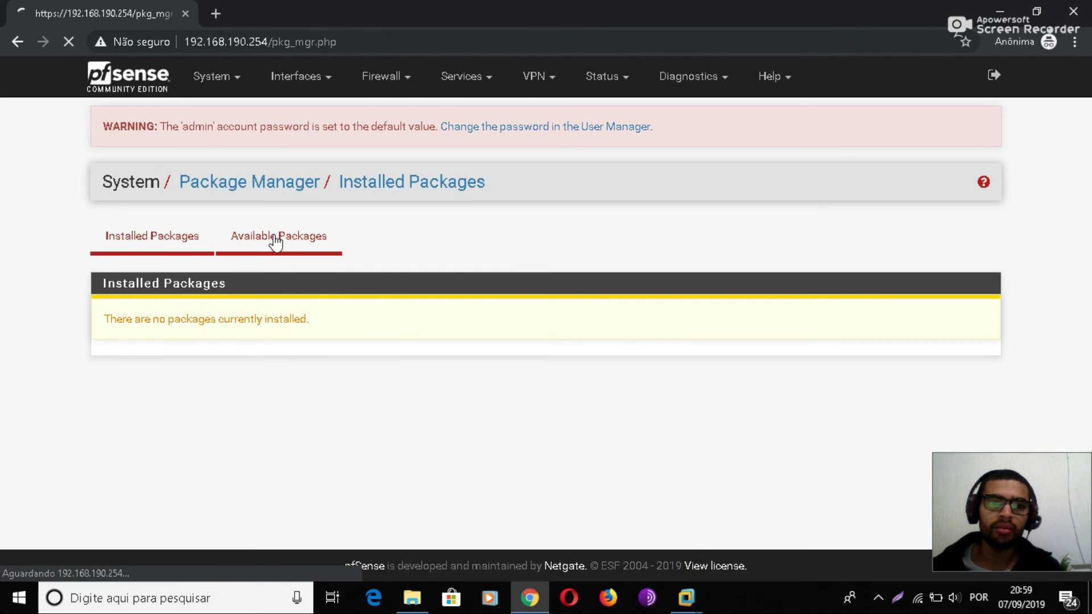
{"action": "left_click", "coordinate": [180, 246]}
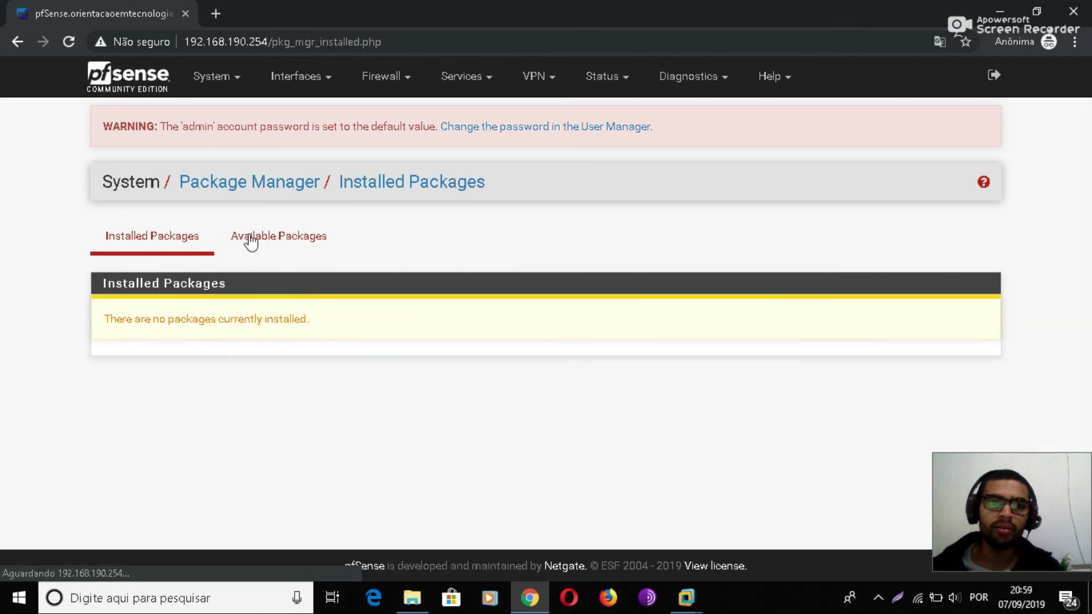
{"action": "left_click", "coordinate": [298, 235]}
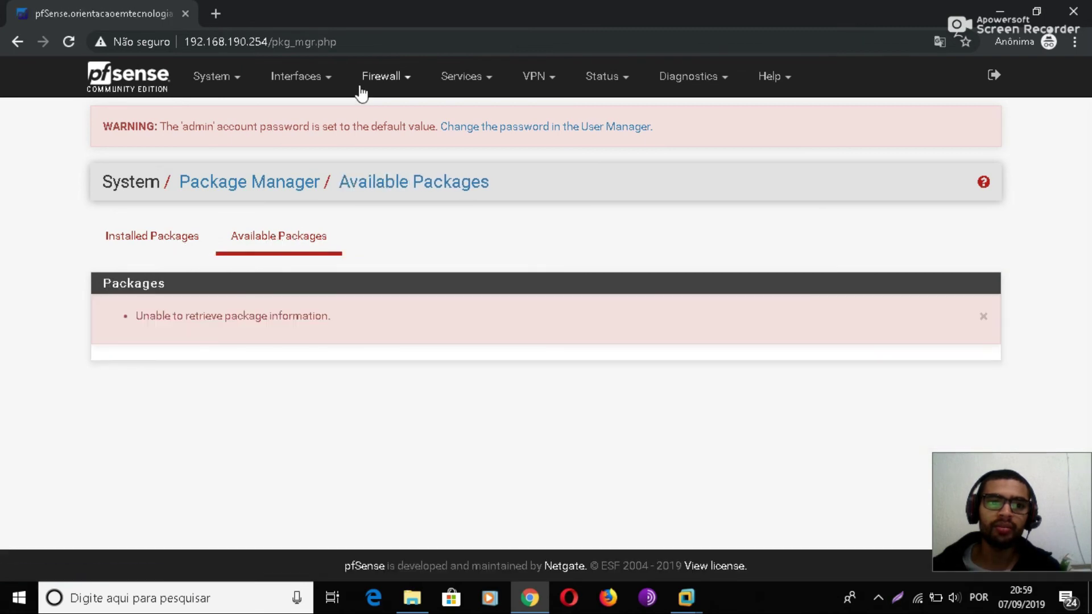
- Change the Windows firewall IP alias's type to Host(s), save it and apply the alias changes
{"action": "left_click", "coordinate": [378, 80]}
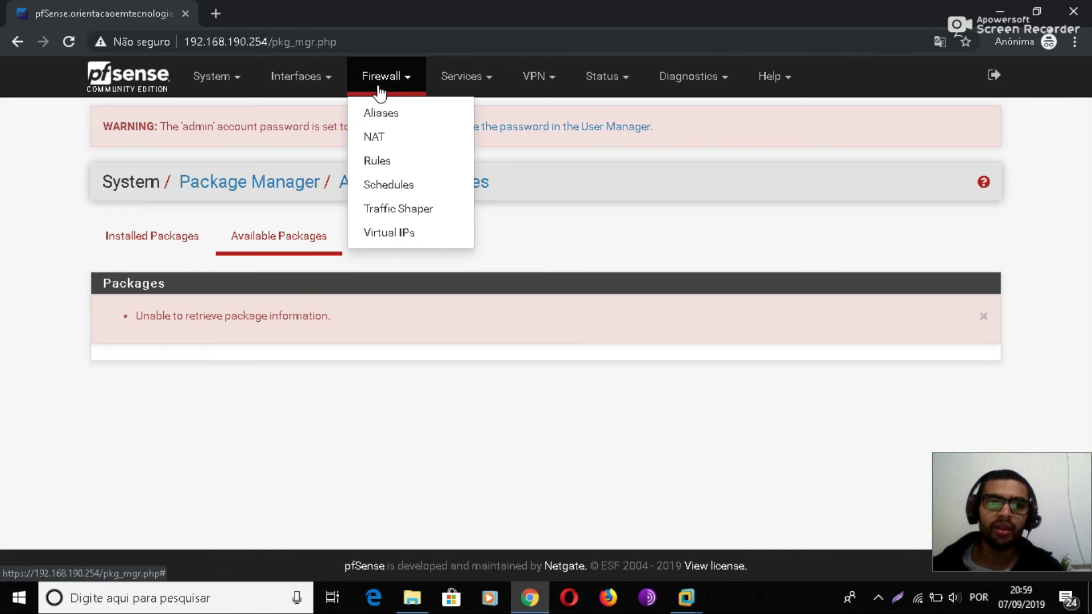
{"action": "left_click", "coordinate": [397, 165]}
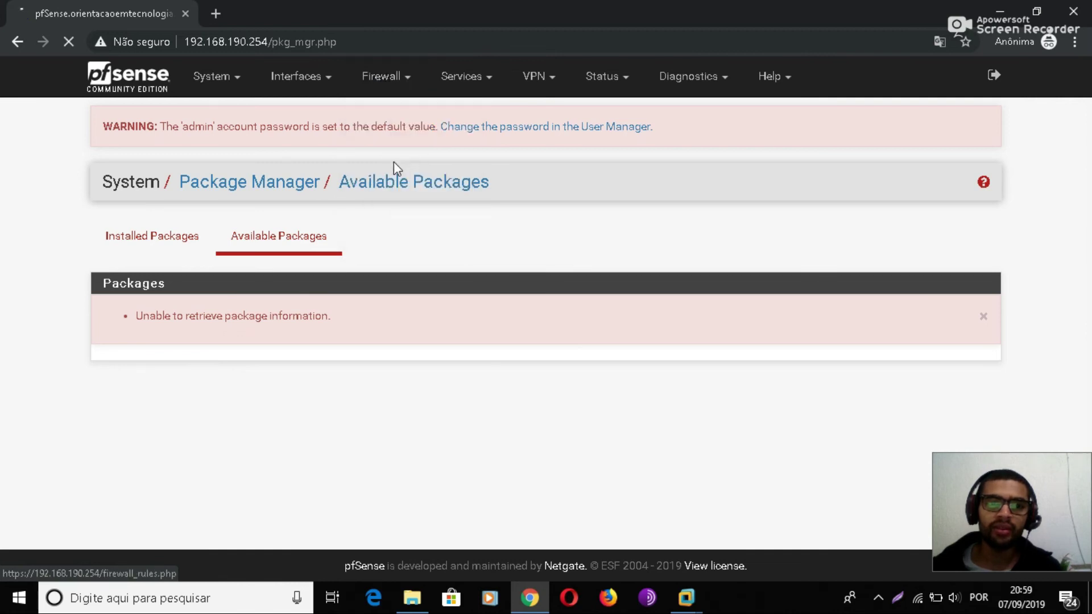
{"action": "left_click", "coordinate": [304, 90]}
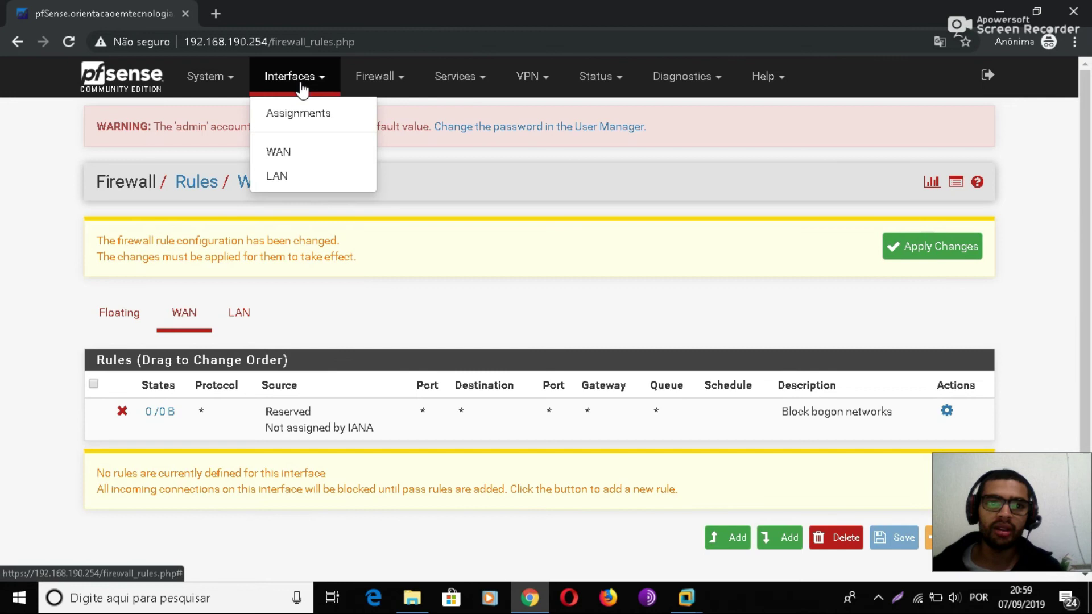
{"action": "left_click", "coordinate": [381, 87]}
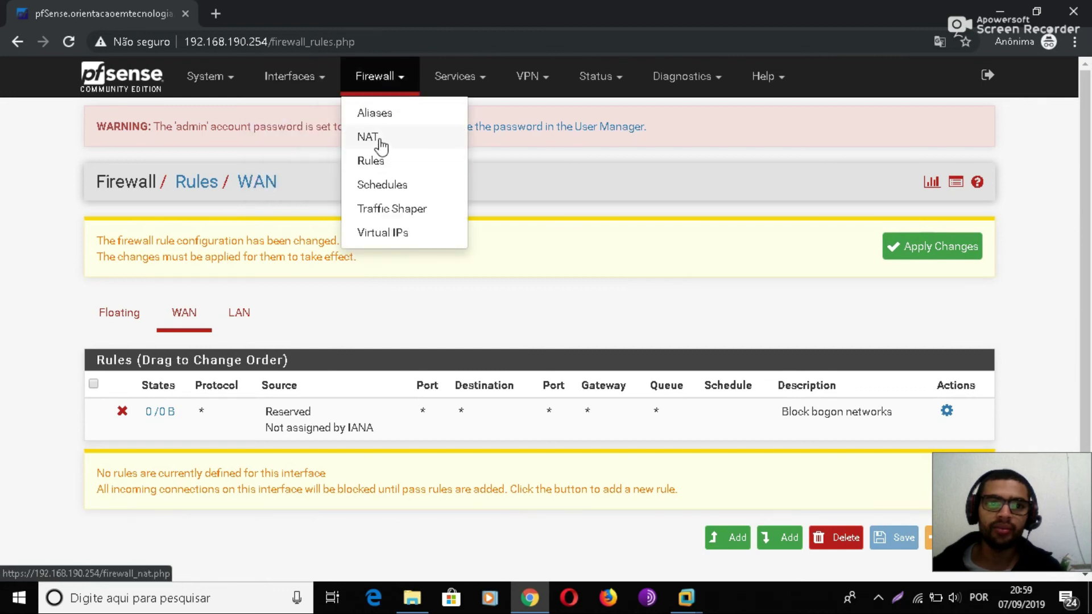
{"action": "left_click", "coordinate": [378, 115]}
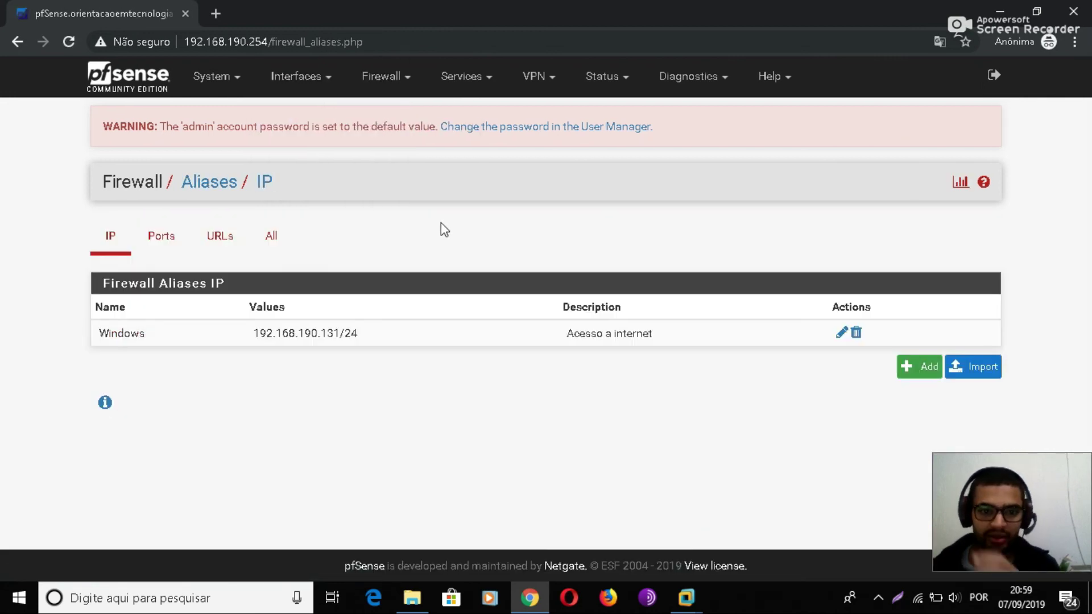
{"action": "left_click", "coordinate": [842, 332]}
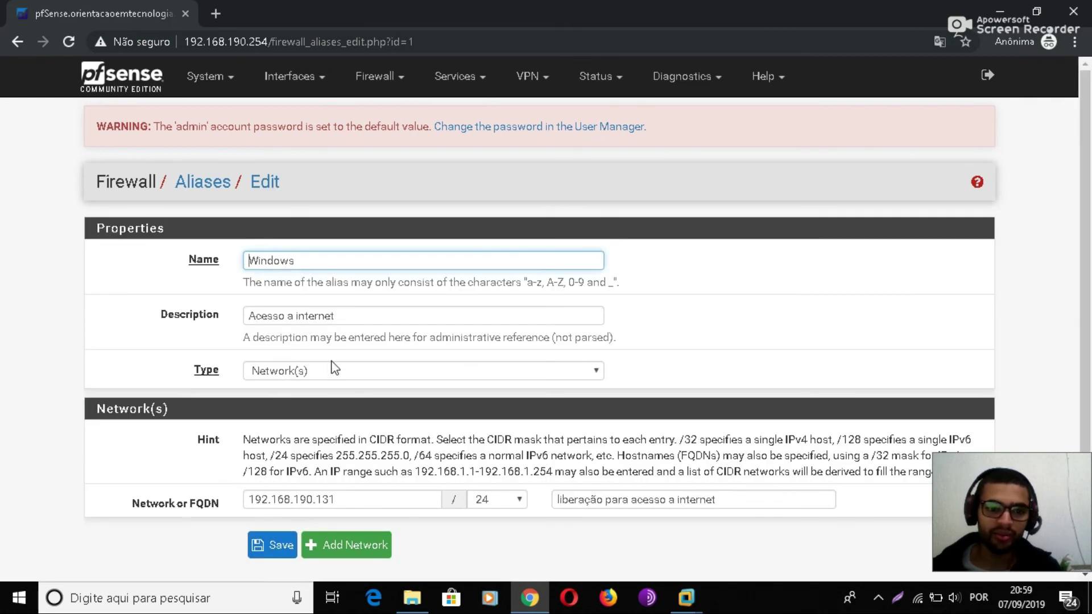
{"action": "left_click", "coordinate": [335, 370]}
{"action": "left_click", "coordinate": [287, 389]}
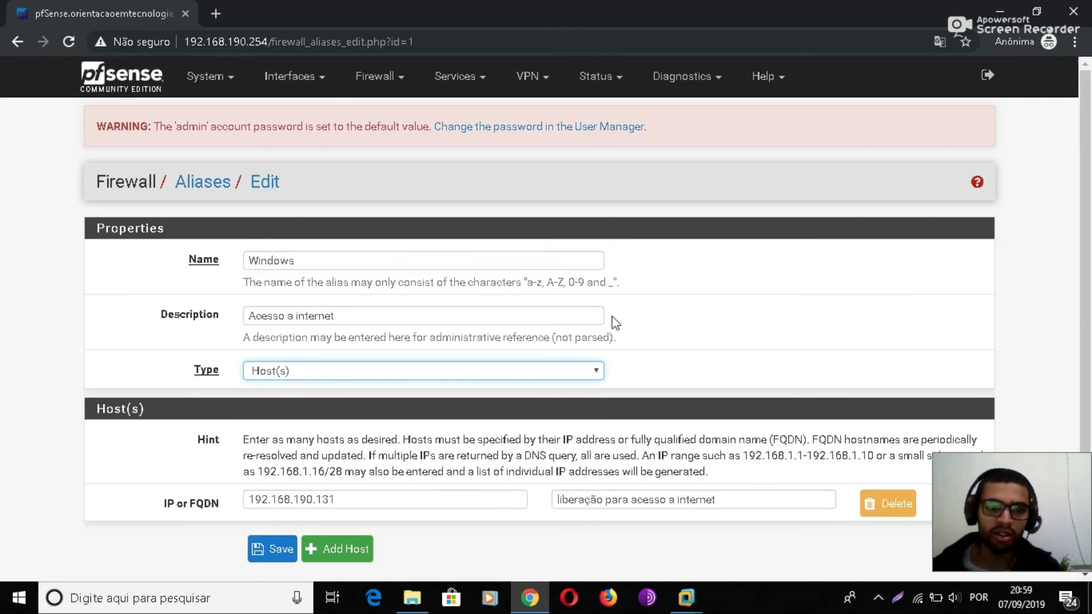
{"action": "scroll", "coordinate": [514, 444], "scroll_direction": "down", "scroll_amount": 1}
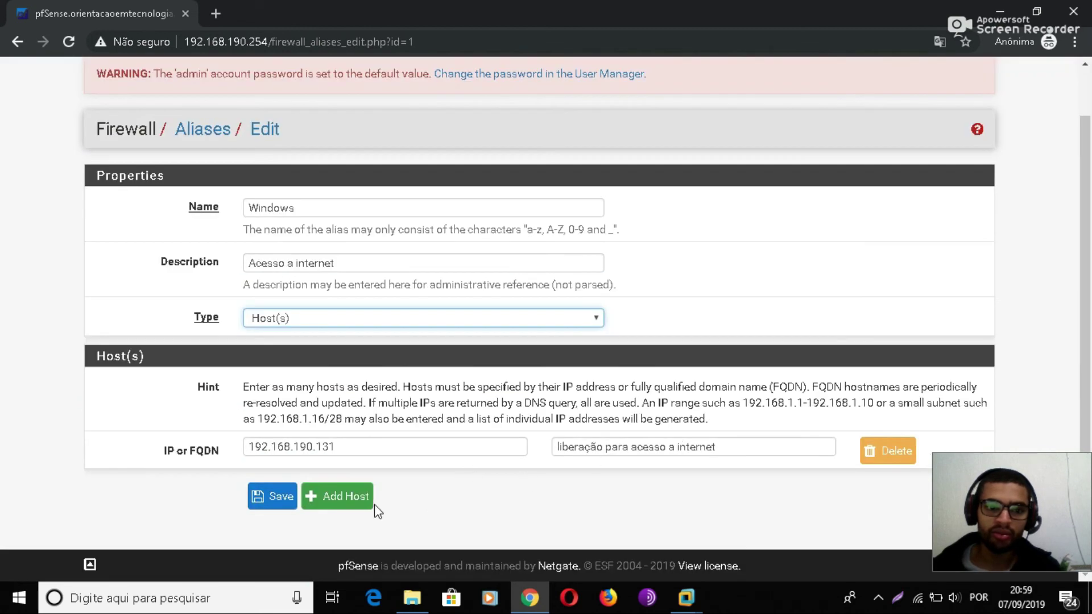
{"action": "left_click", "coordinate": [278, 498]}
{"action": "left_click", "coordinate": [168, 322]}
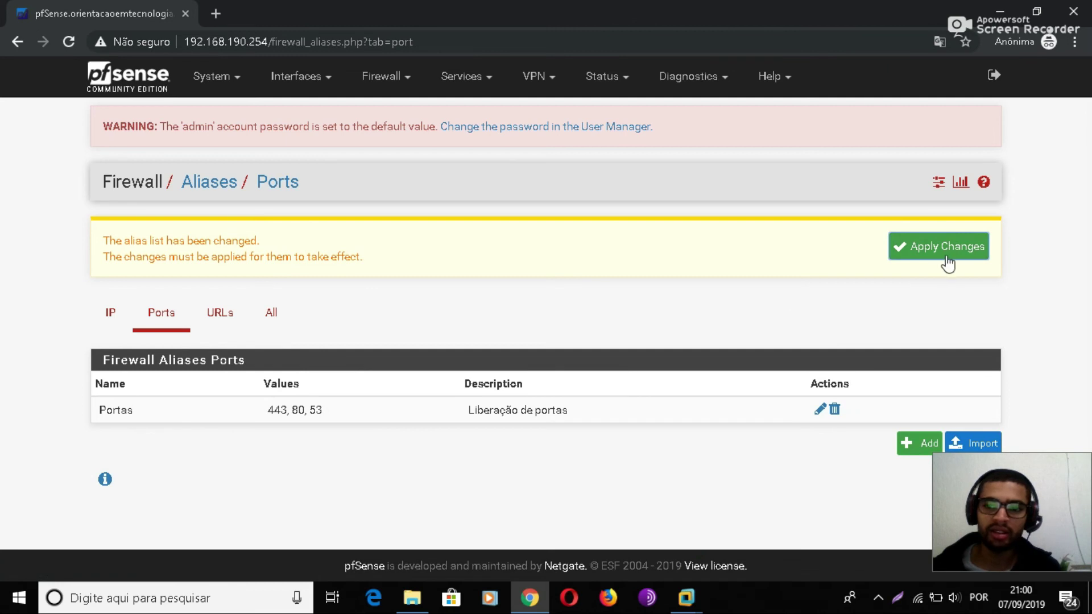
{"action": "left_click", "coordinate": [946, 258]}
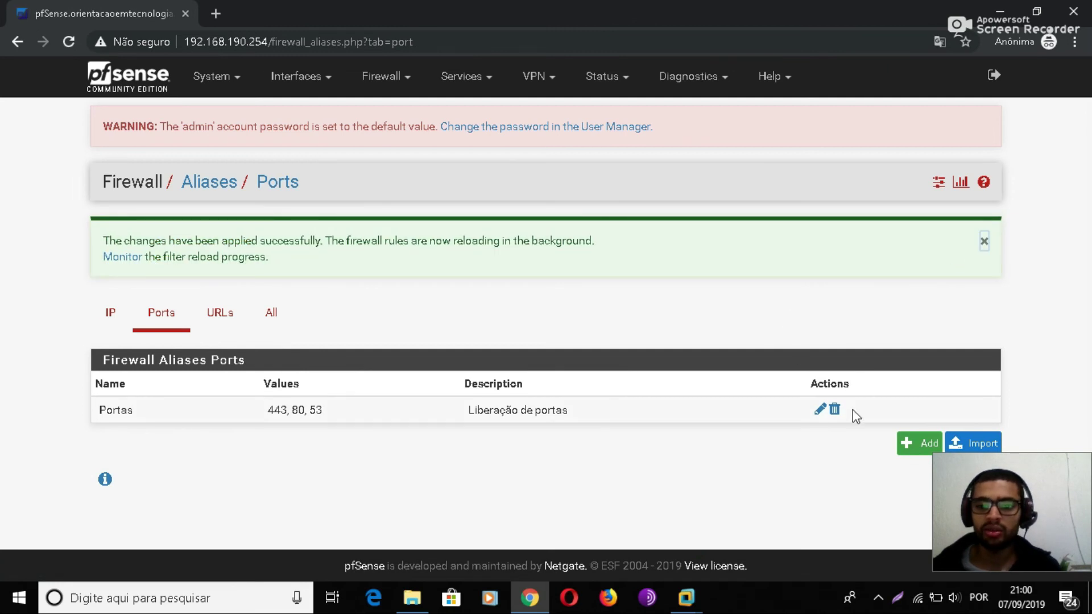
- Start a new pass rule at the end of the LAN firewall rules with ICMP as its protocol
{"action": "left_click", "coordinate": [398, 79]}
{"action": "left_click", "coordinate": [386, 161]}
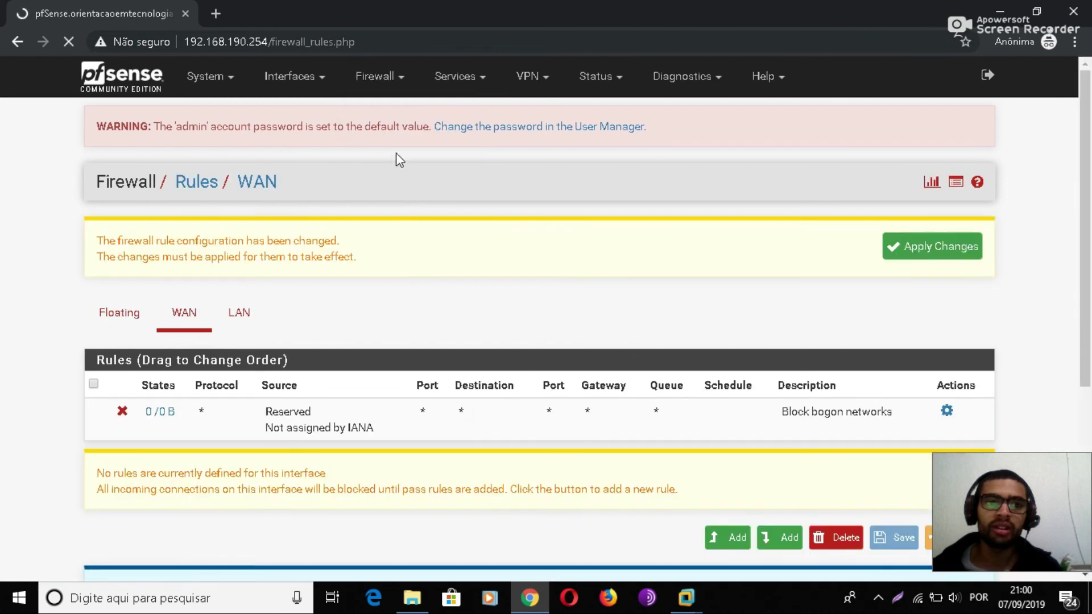
{"action": "left_click", "coordinate": [239, 312]}
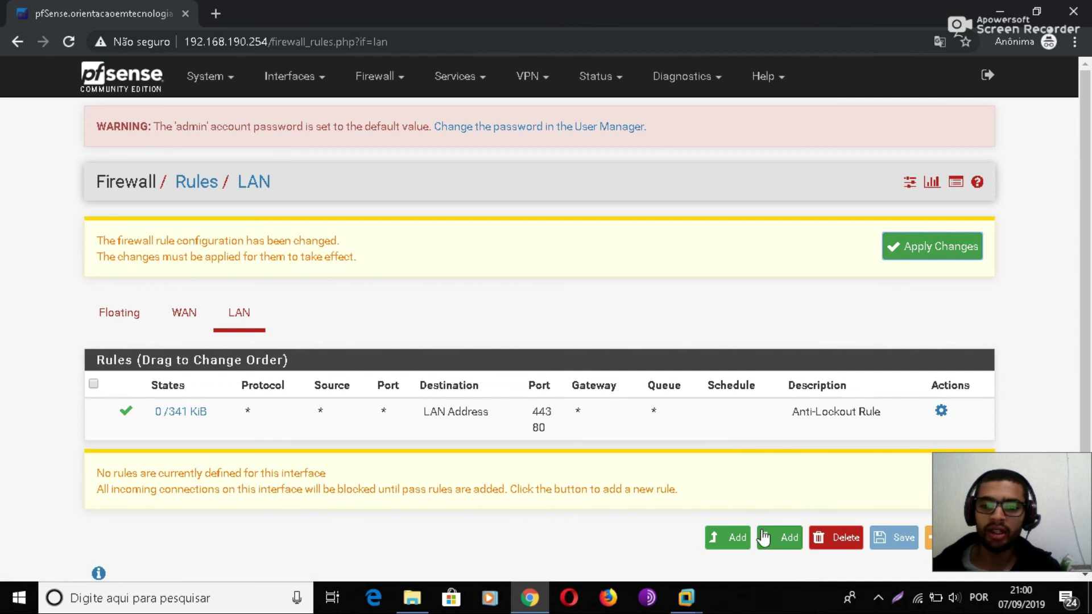
{"action": "left_click", "coordinate": [779, 537]}
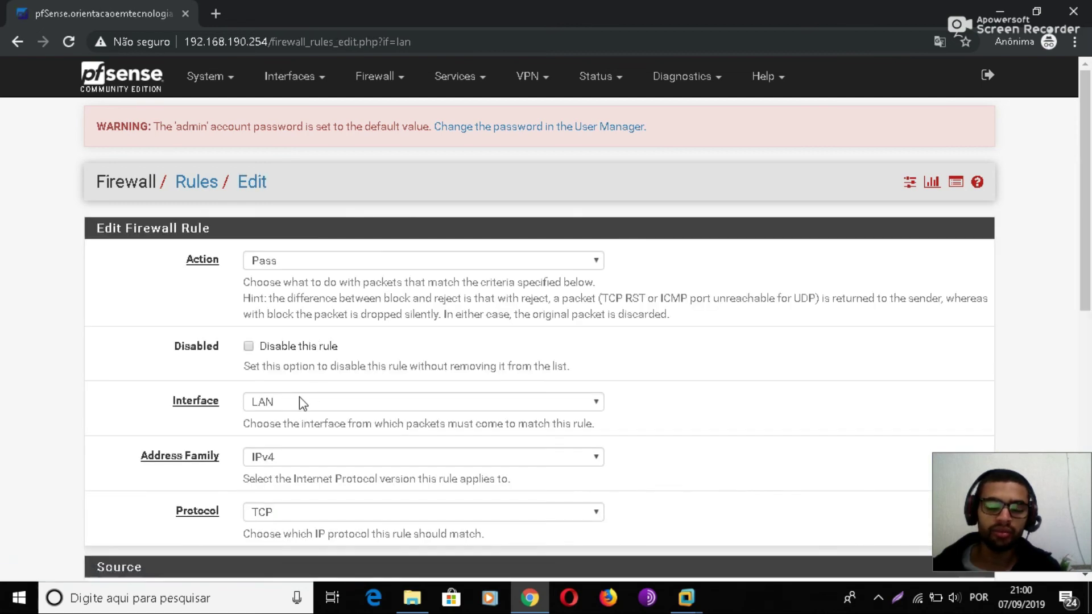
{"action": "scroll", "coordinate": [428, 367], "scroll_direction": "down", "scroll_amount": 3}
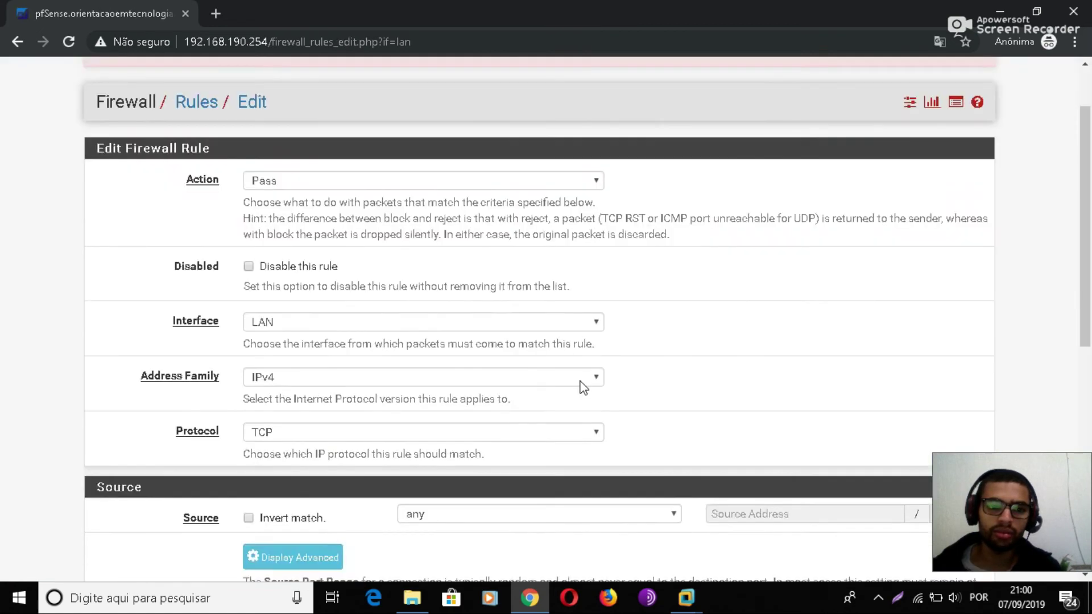
{"action": "left_click", "coordinate": [344, 352]}
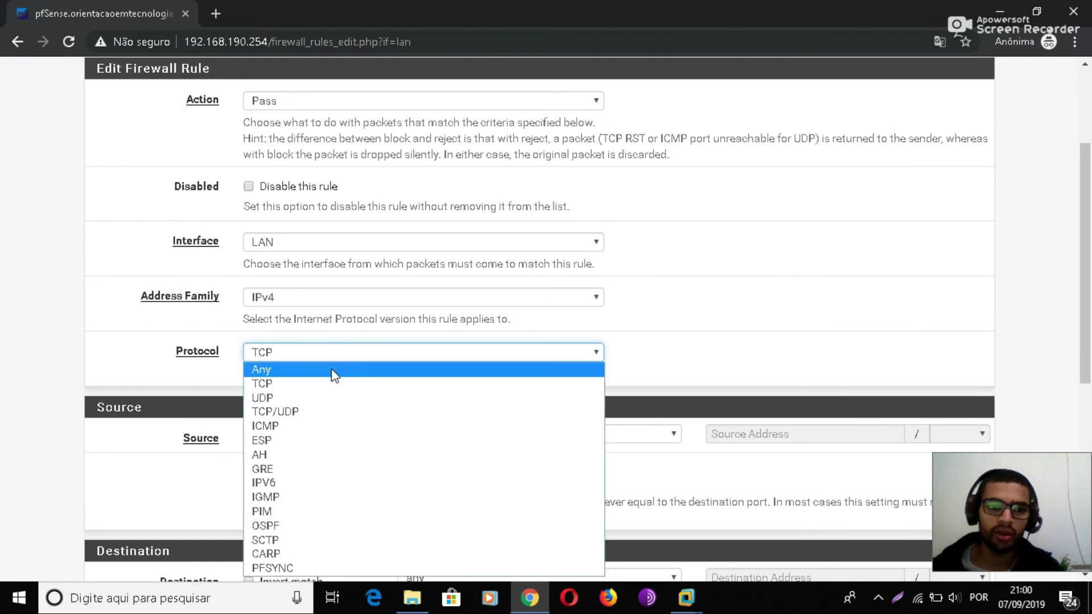
{"action": "left_click", "coordinate": [335, 398]}
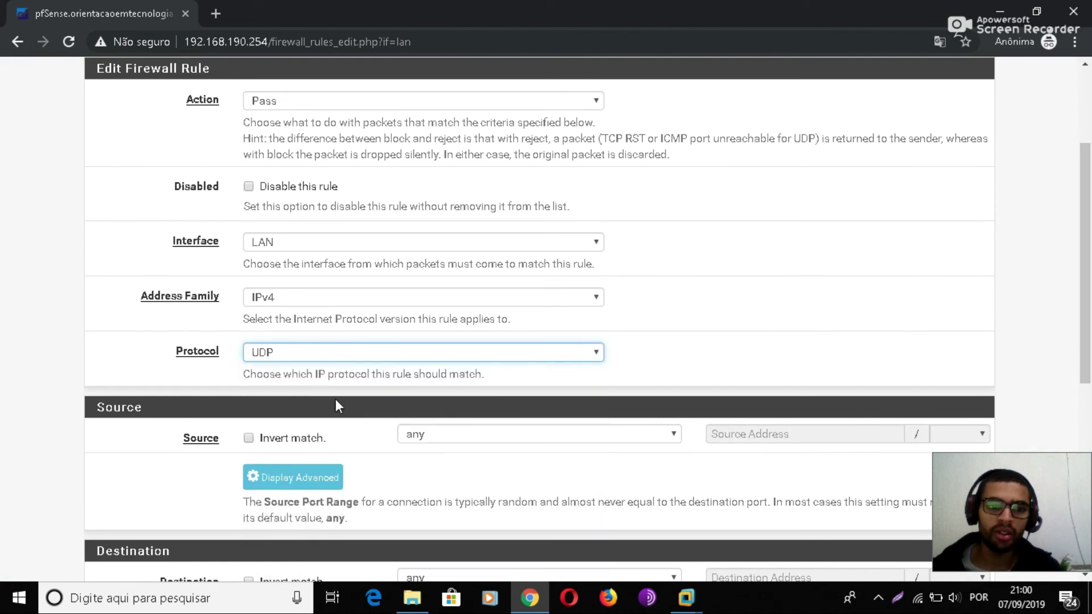
{"action": "left_click", "coordinate": [326, 356]}
{"action": "left_click", "coordinate": [281, 427]}
- Set the ICMP rule's source to a single host or alias, using the Windows alias
{"action": "scroll", "coordinate": [724, 302], "scroll_direction": "down", "scroll_amount": 3}
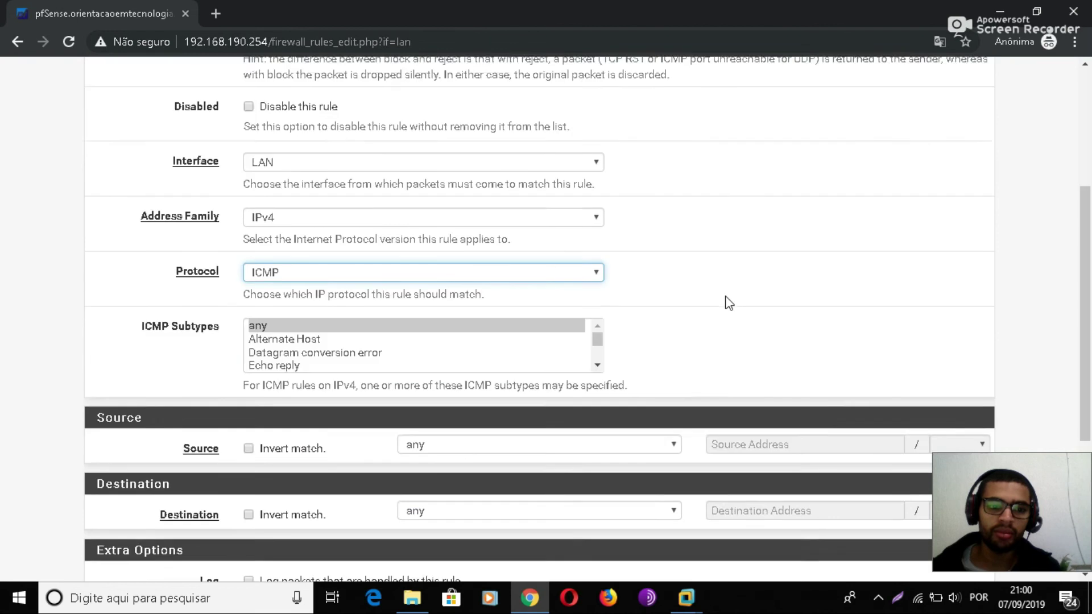
{"action": "left_click", "coordinate": [583, 372]}
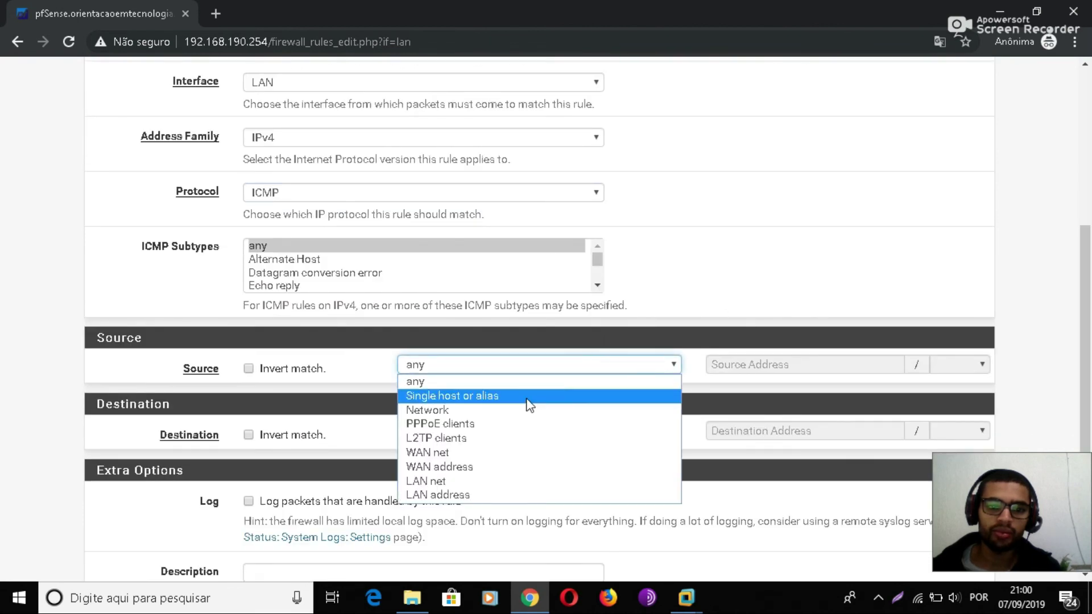
{"action": "left_click", "coordinate": [446, 397]}
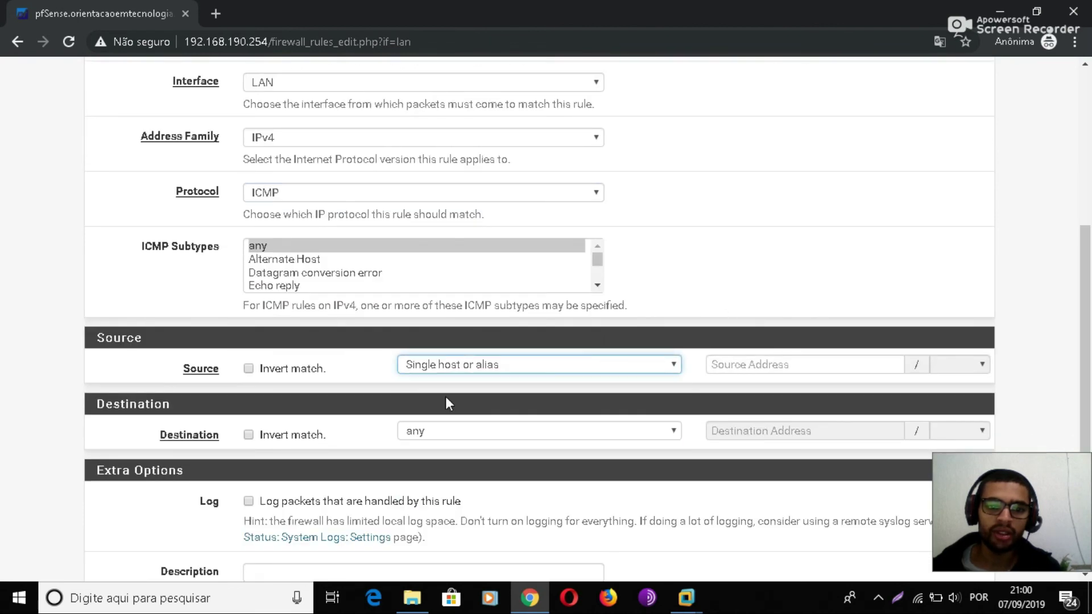
{"action": "left_click", "coordinate": [747, 366]}
{"action": "type", "text": "Wi"}
{"action": "left_click", "coordinate": [749, 387]}
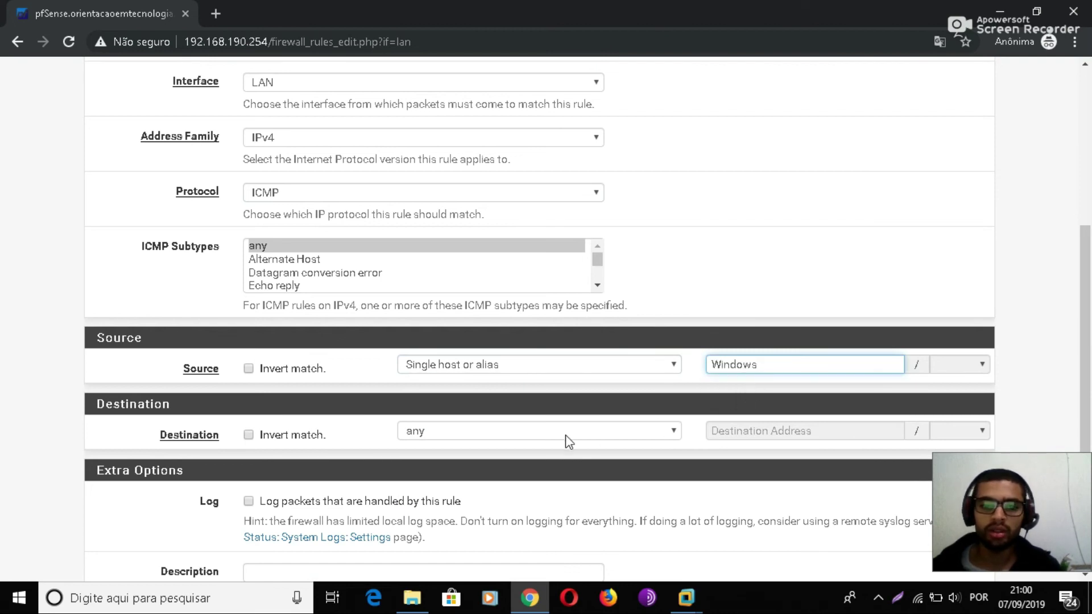
- Describe the new ICMP rule as "icmp" and save it
{"action": "scroll", "coordinate": [421, 461], "scroll_direction": "down", "scroll_amount": 1}
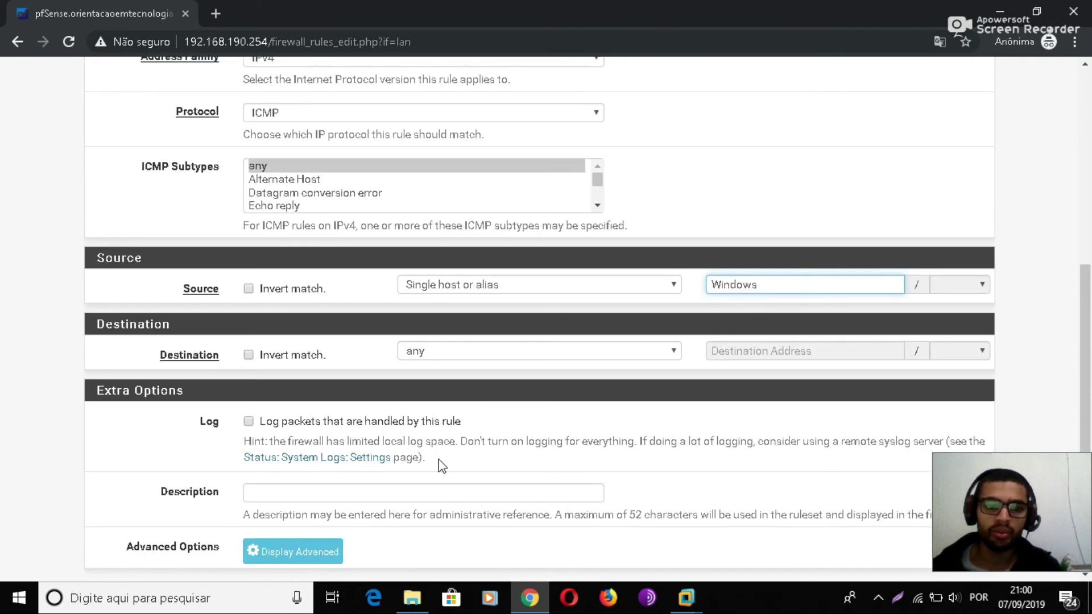
{"action": "left_click", "coordinate": [346, 489]}
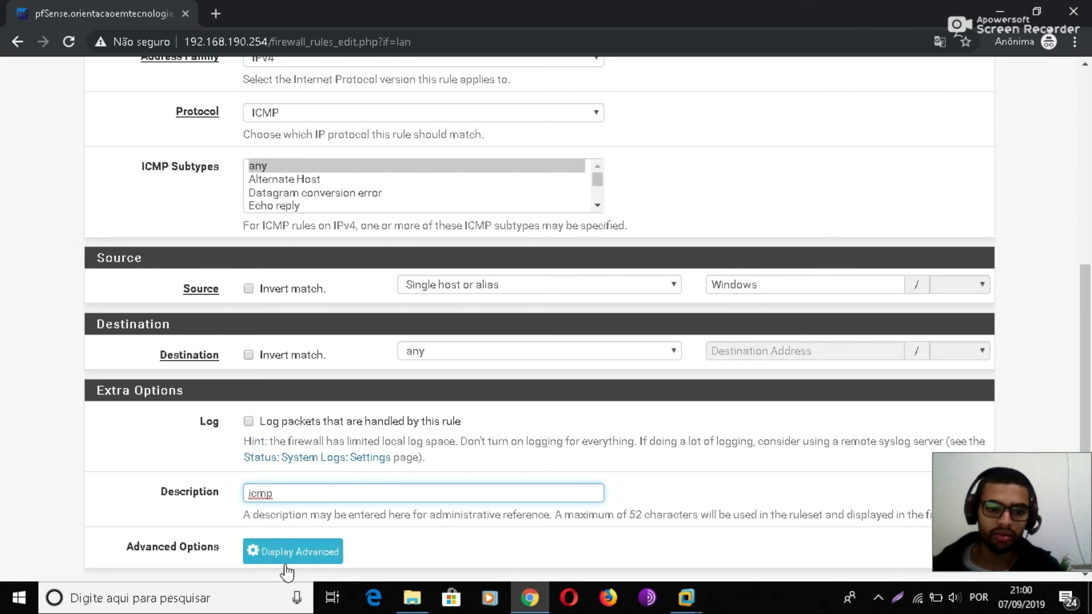
{"action": "scroll", "coordinate": [287, 572], "scroll_direction": "down", "scroll_amount": 2}
{"action": "left_click", "coordinate": [285, 500]}
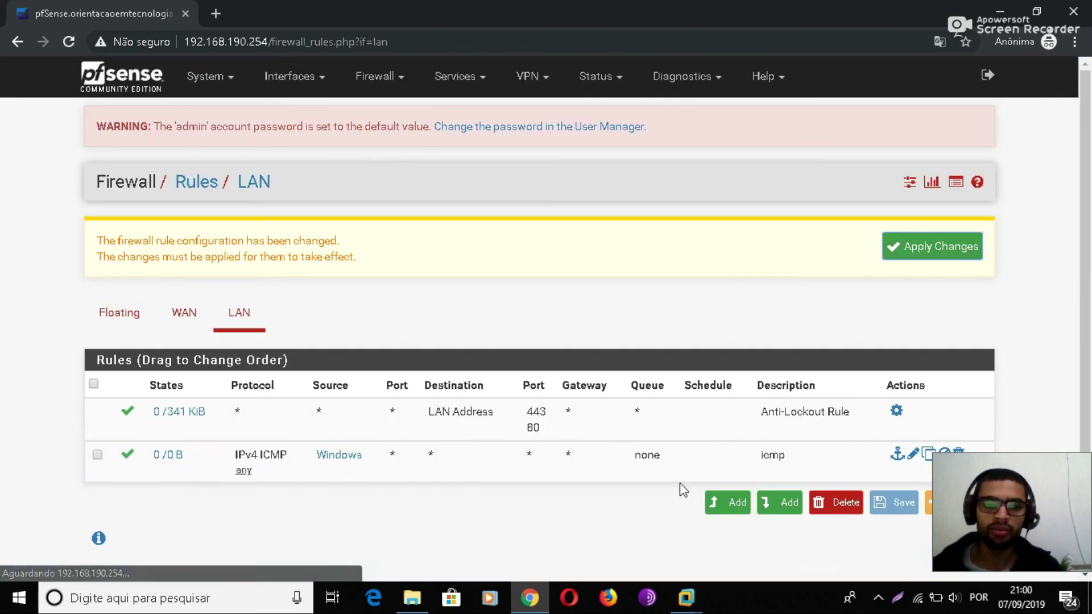
- Duplicate the icmp LAN rule, setting the copy's protocol to TCP and its destination port range to DNS (53)
{"action": "left_click", "coordinate": [929, 456]}
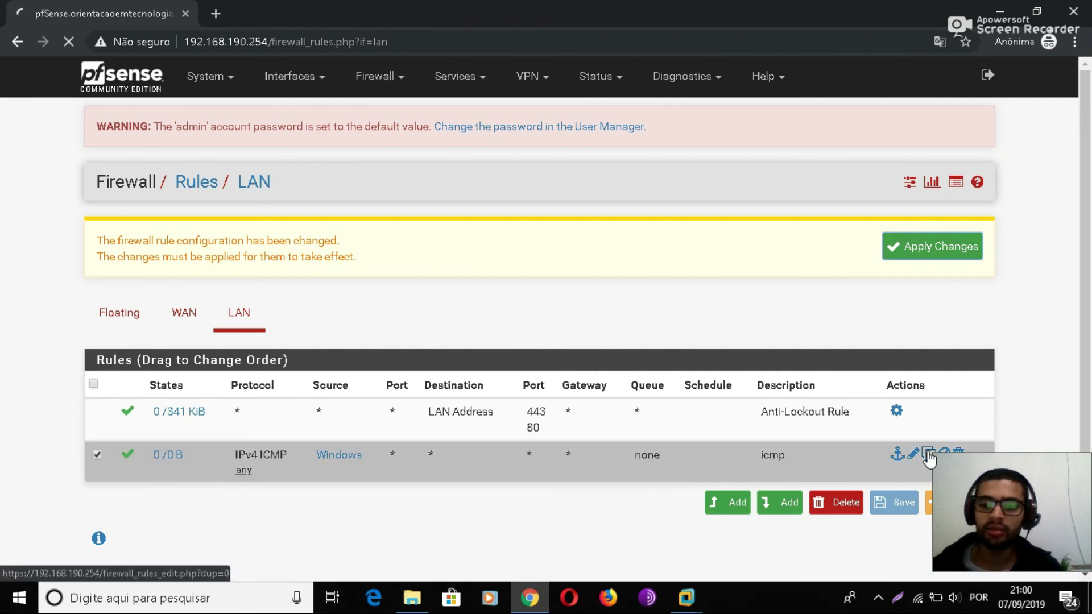
{"action": "scroll", "coordinate": [348, 444], "scroll_direction": "down", "scroll_amount": 1}
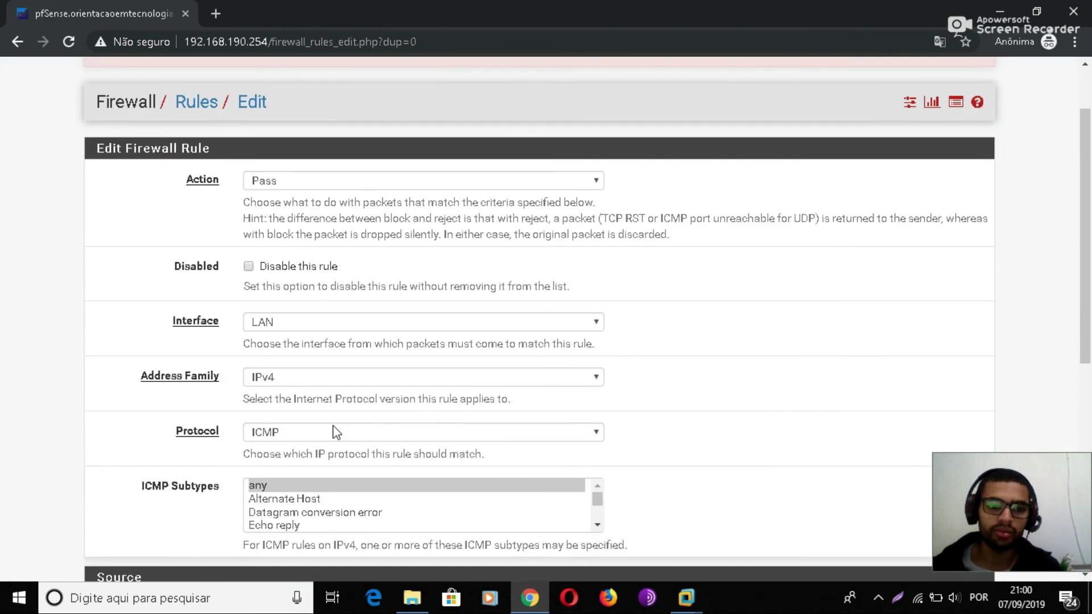
{"action": "left_click", "coordinate": [332, 431]}
{"action": "left_click", "coordinate": [274, 232]}
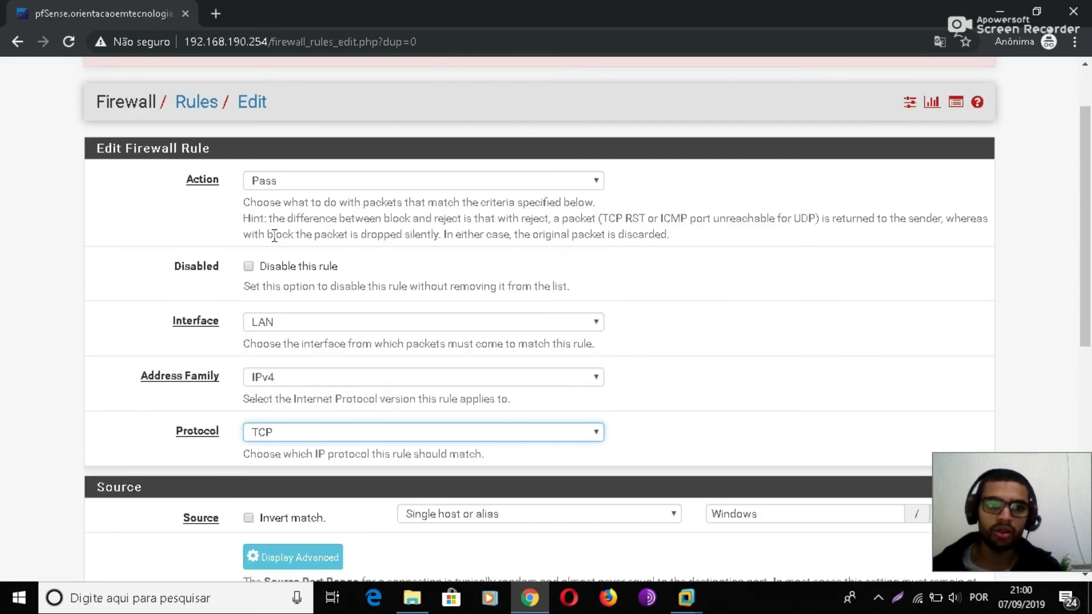
{"action": "scroll", "coordinate": [686, 384], "scroll_direction": "down", "scroll_amount": 2}
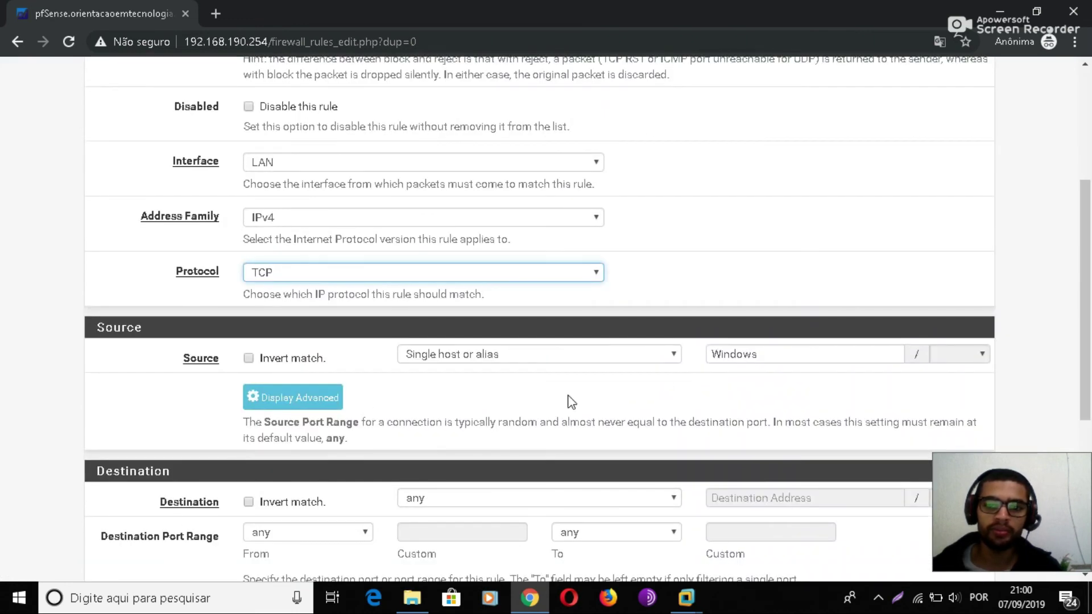
{"action": "scroll", "coordinate": [550, 444], "scroll_direction": "down", "scroll_amount": 2}
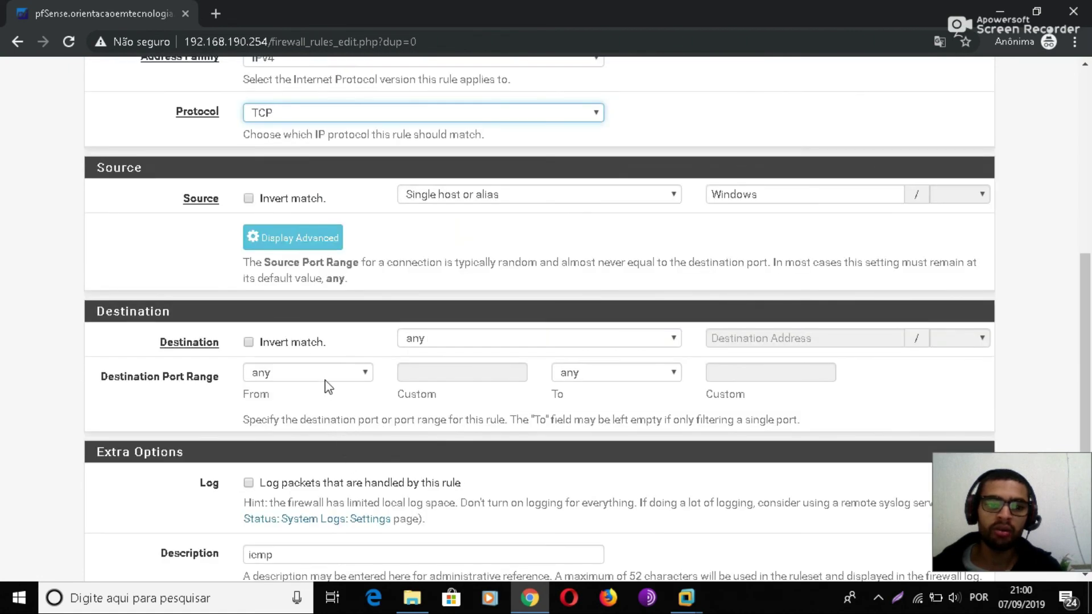
{"action": "left_click", "coordinate": [325, 376]}
{"action": "scroll", "coordinate": [318, 319], "scroll_direction": "down", "scroll_amount": 1}
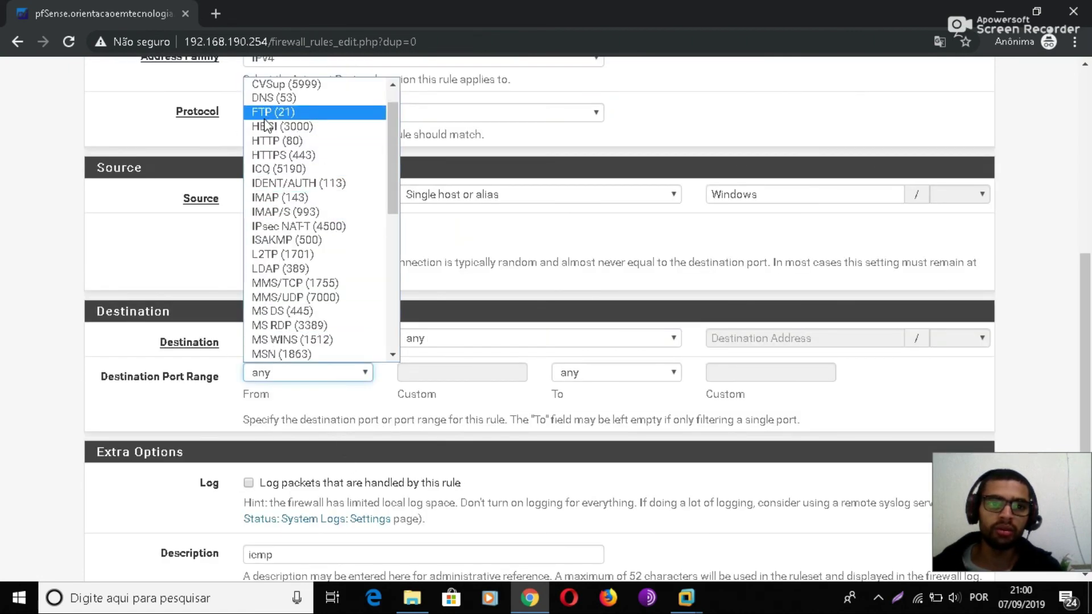
{"action": "left_click", "coordinate": [273, 98]}
- Switch the duplicated DNS rule's protocol to UDP and save the rule
{"action": "scroll", "coordinate": [500, 290], "scroll_direction": "up", "scroll_amount": 3}
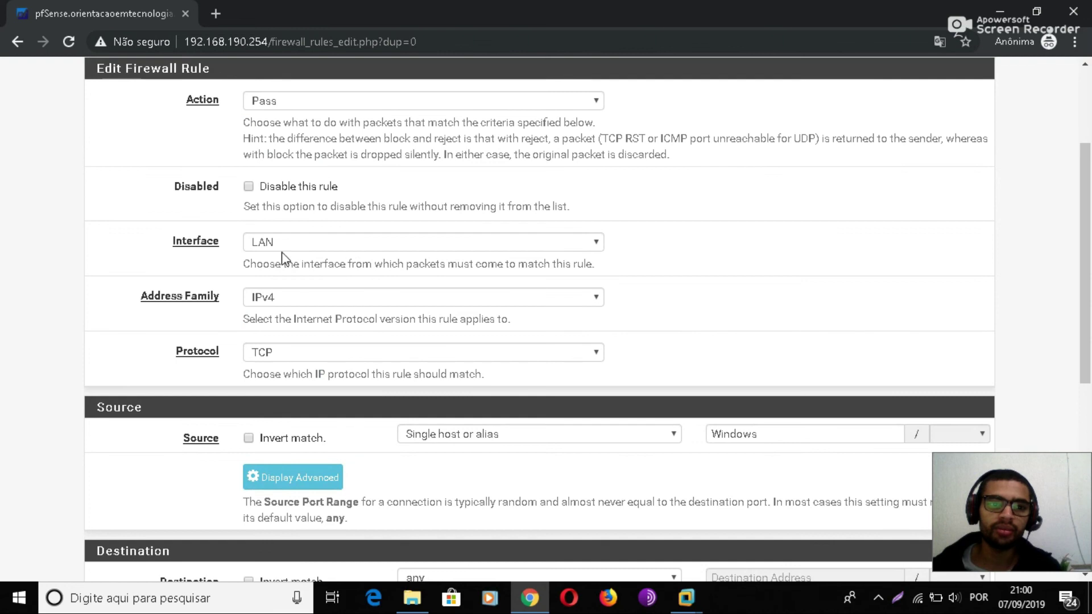
{"action": "left_click", "coordinate": [300, 359]}
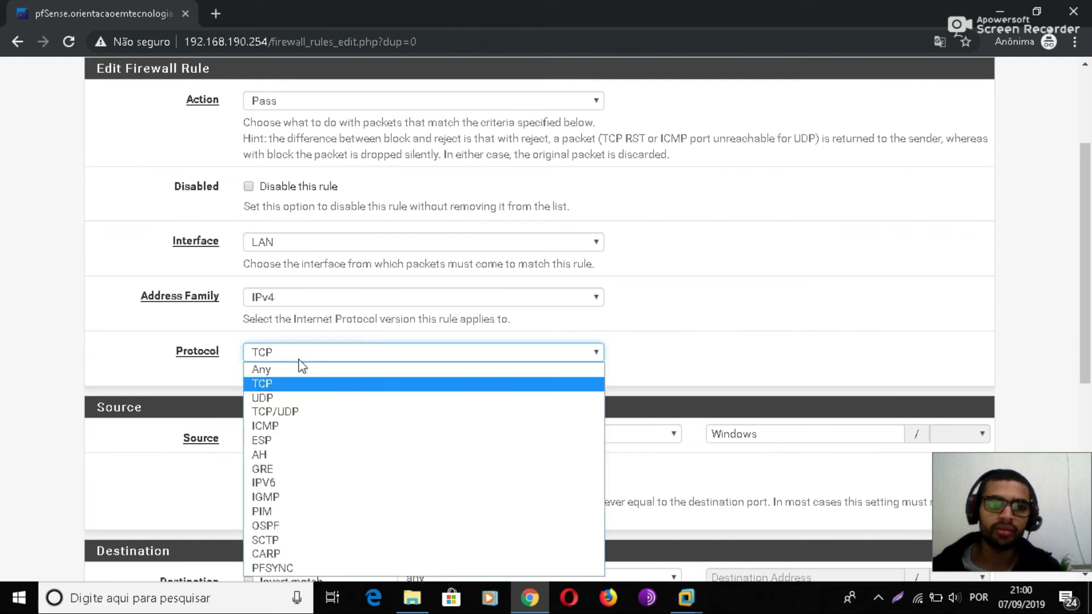
{"action": "left_click", "coordinate": [281, 398]}
{"action": "scroll", "coordinate": [714, 266], "scroll_direction": "down", "scroll_amount": 1}
{"action": "scroll", "coordinate": [714, 265], "scroll_direction": "down", "scroll_amount": 4}
{"action": "left_click", "coordinate": [275, 498]}
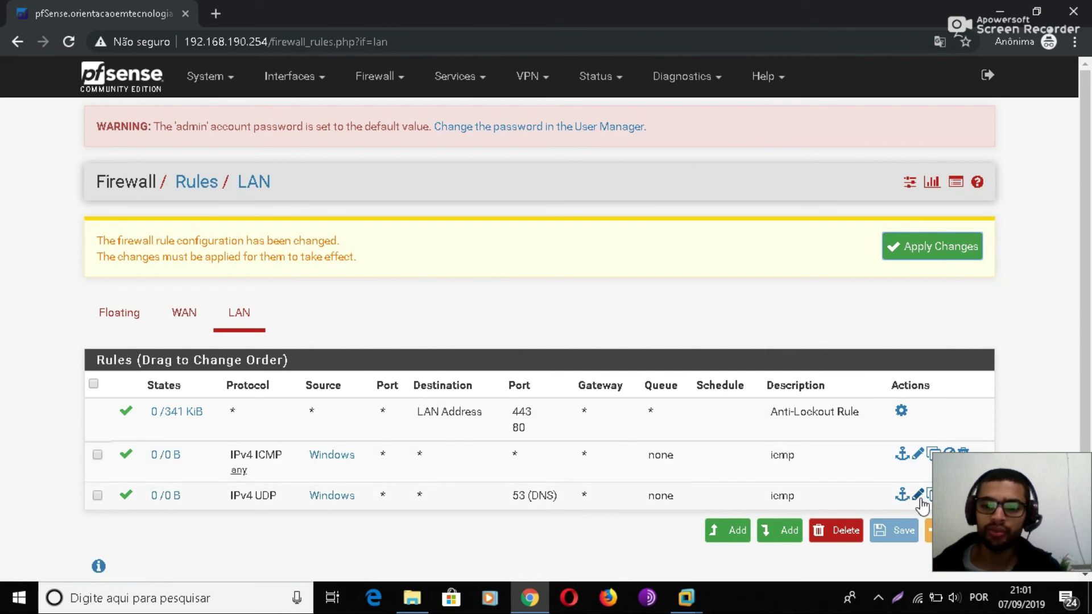
- Change the description of the UDP port 53 LAN rule to "dns" and save it
{"action": "left_click", "coordinate": [916, 503]}
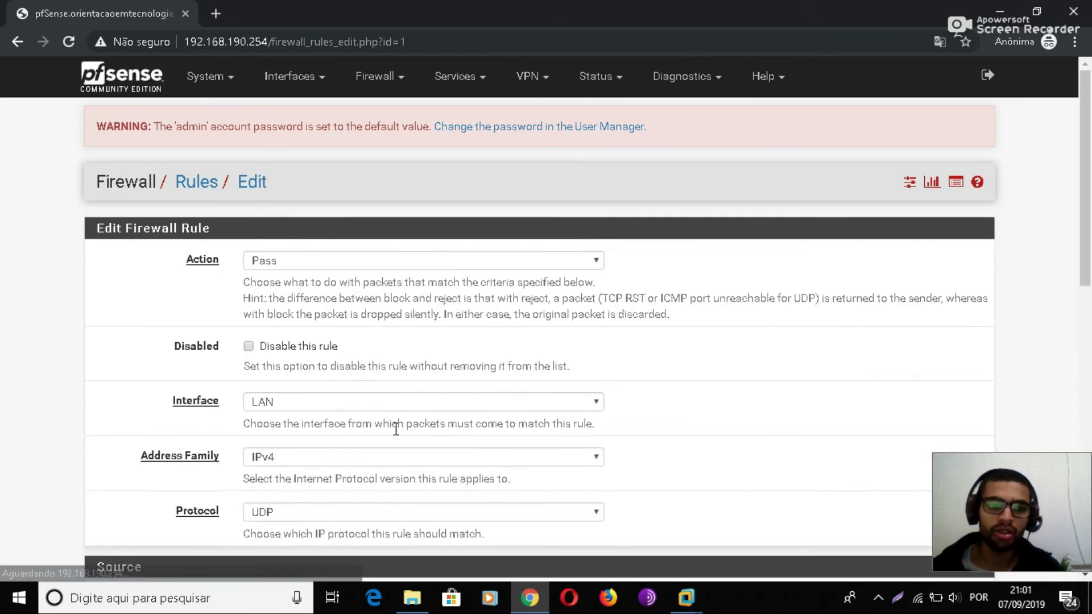
{"action": "scroll", "coordinate": [405, 441], "scroll_direction": "down", "scroll_amount": 10}
{"action": "left_click", "coordinate": [384, 267]}
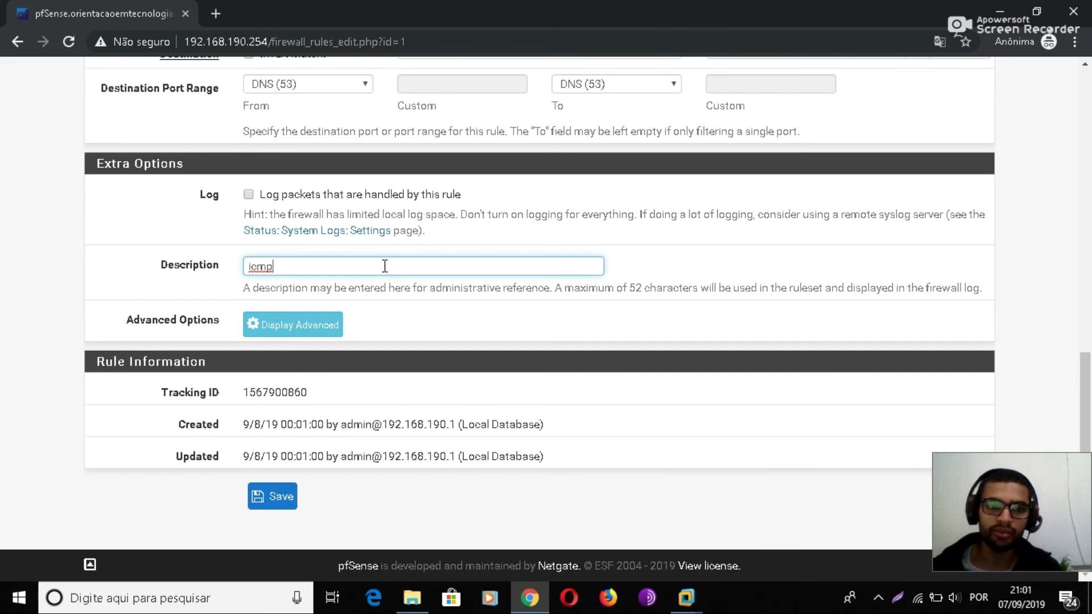
{"action": "key", "text": "BackSpace"}
{"action": "key", "text": "BackSpace"}
{"action": "key", "text": "BackSpace"}
{"action": "key", "text": "BackSpace"}
{"action": "type", "text": "dns"}
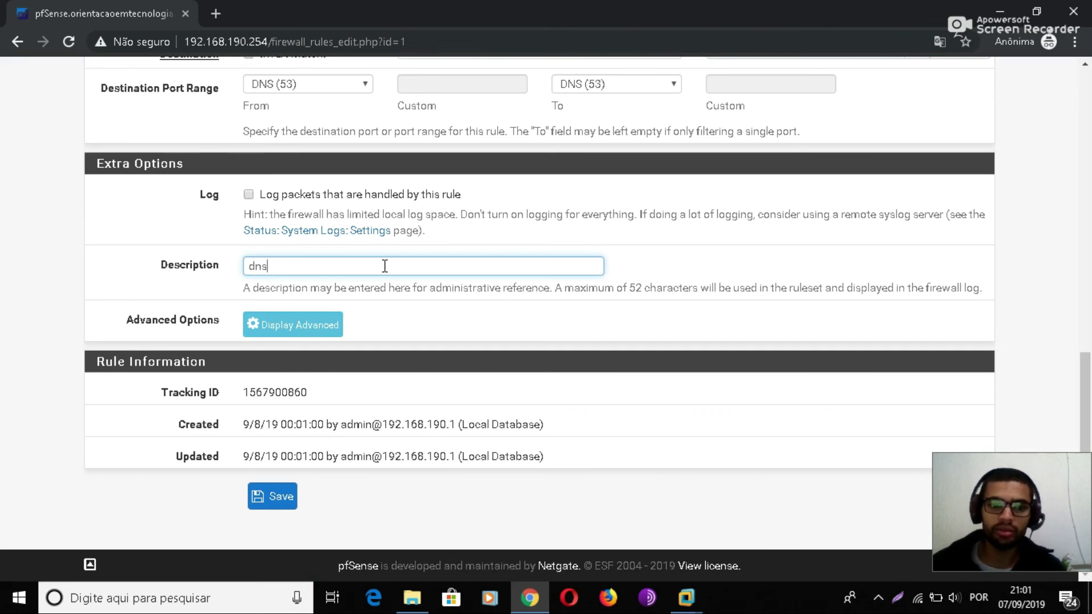
{"action": "left_click", "coordinate": [286, 506]}
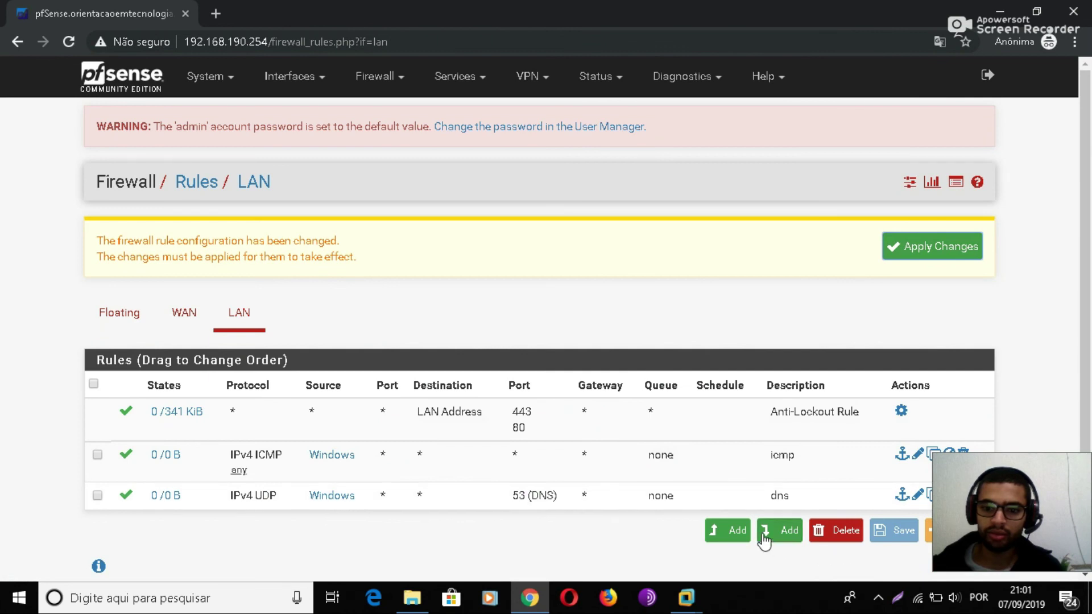
- Duplicate the dns LAN rule with destination port range HTTP (80) and description "http", and save the copy
{"action": "left_click_drag", "start_coordinate": [991, 475], "coordinate": [992, 348]}
{"action": "left_click", "coordinate": [935, 492]}
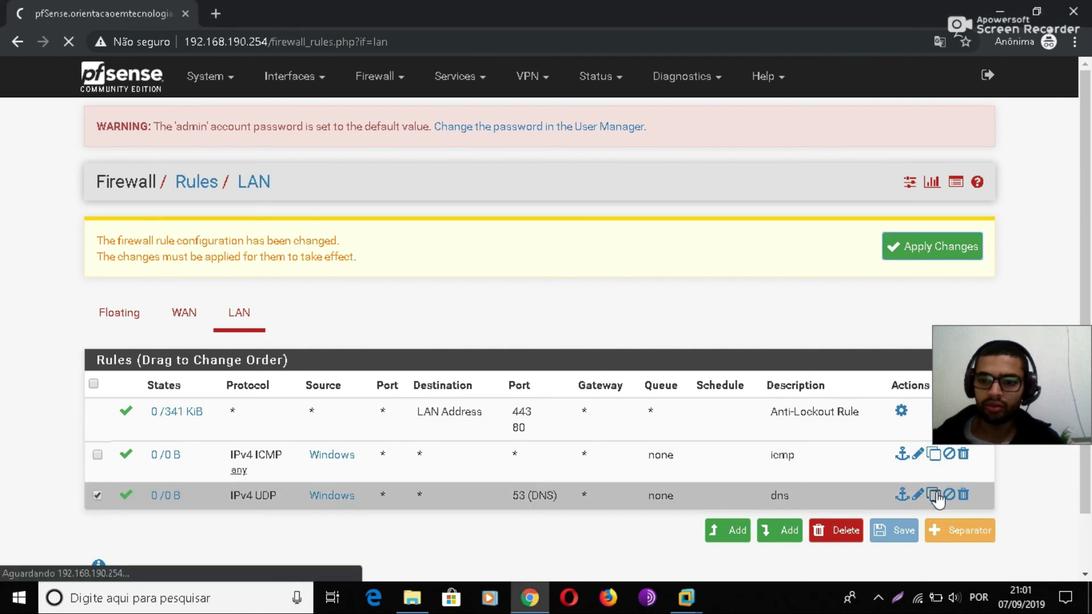
{"action": "scroll", "coordinate": [629, 385], "scroll_direction": "down", "scroll_amount": 5}
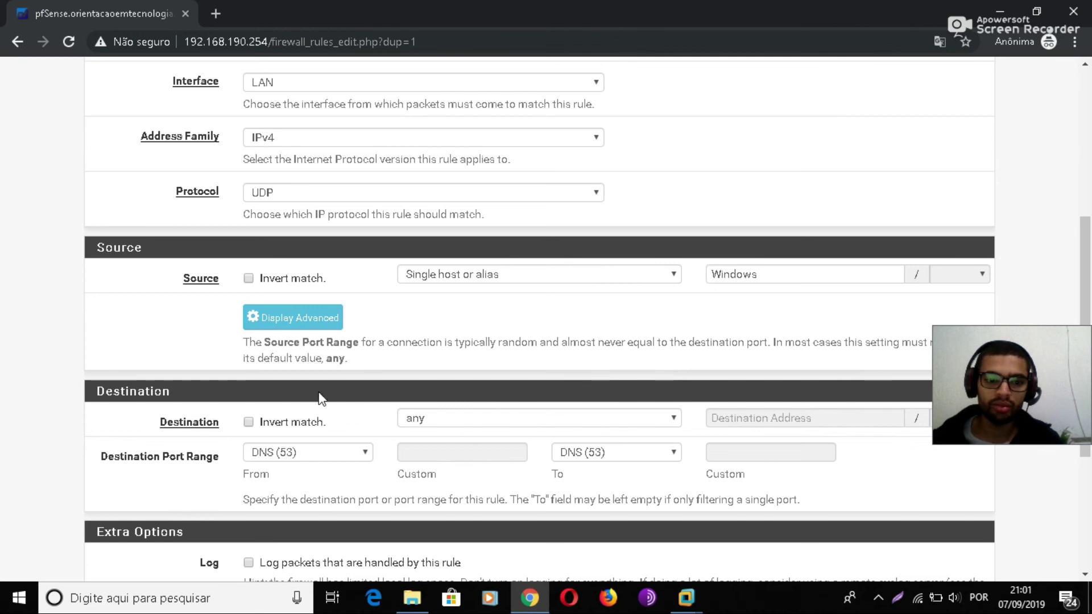
{"action": "left_click", "coordinate": [334, 454]}
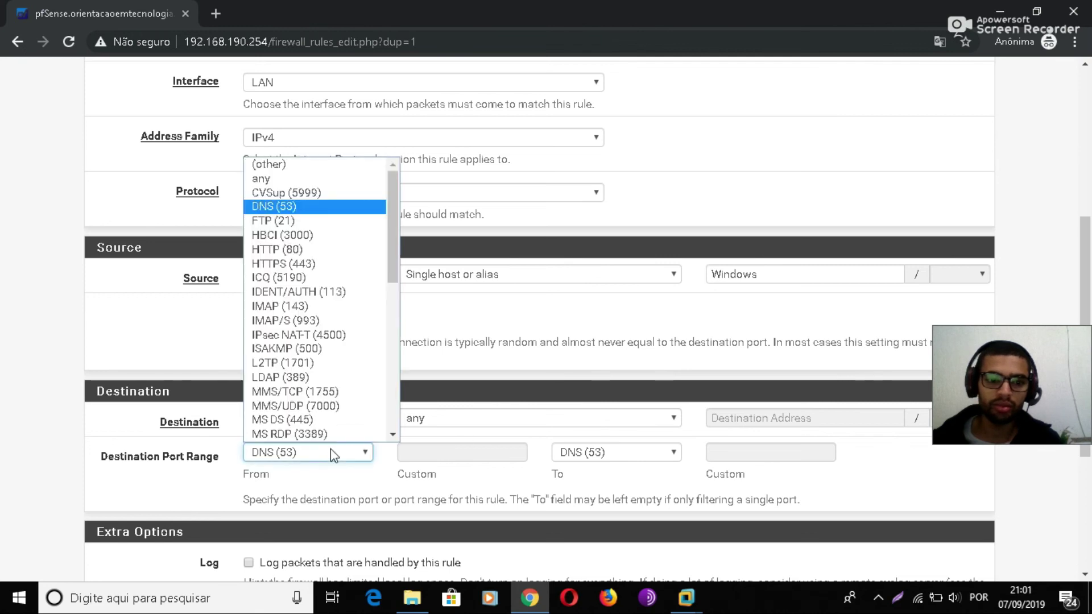
{"action": "left_click", "coordinate": [297, 249]}
{"action": "scroll", "coordinate": [359, 426], "scroll_direction": "down", "scroll_amount": 4}
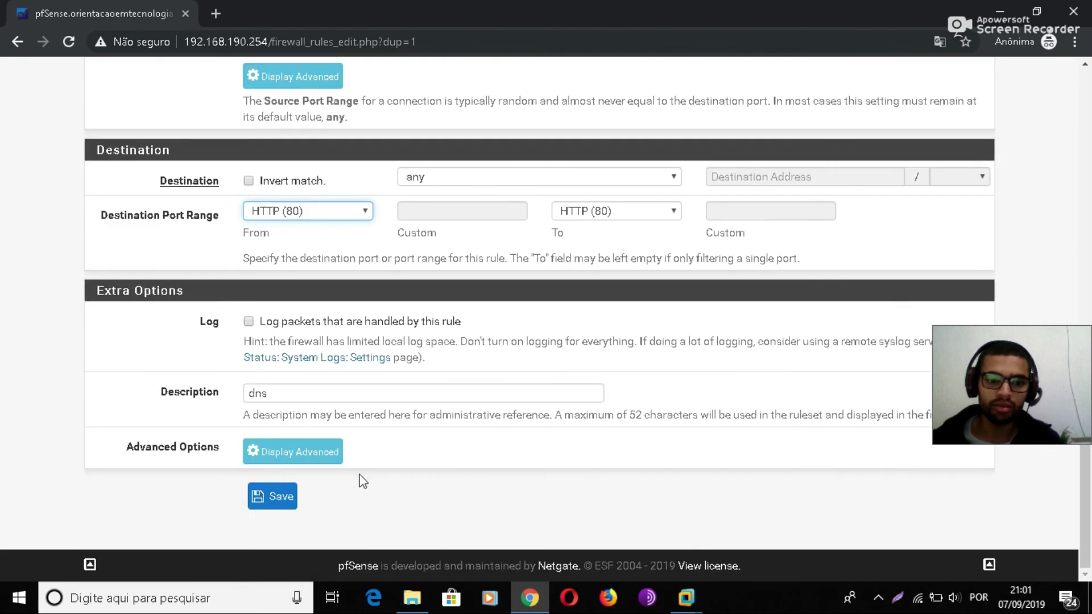
{"action": "double_click", "coordinate": [340, 392]}
{"action": "type", "text": "http"}
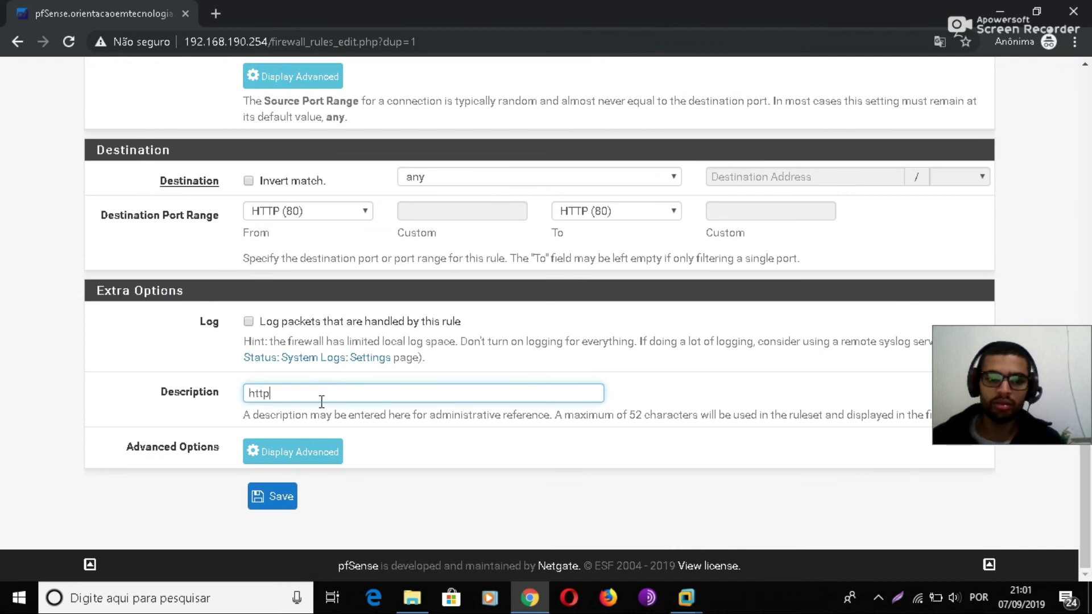
{"action": "left_click", "coordinate": [279, 508]}
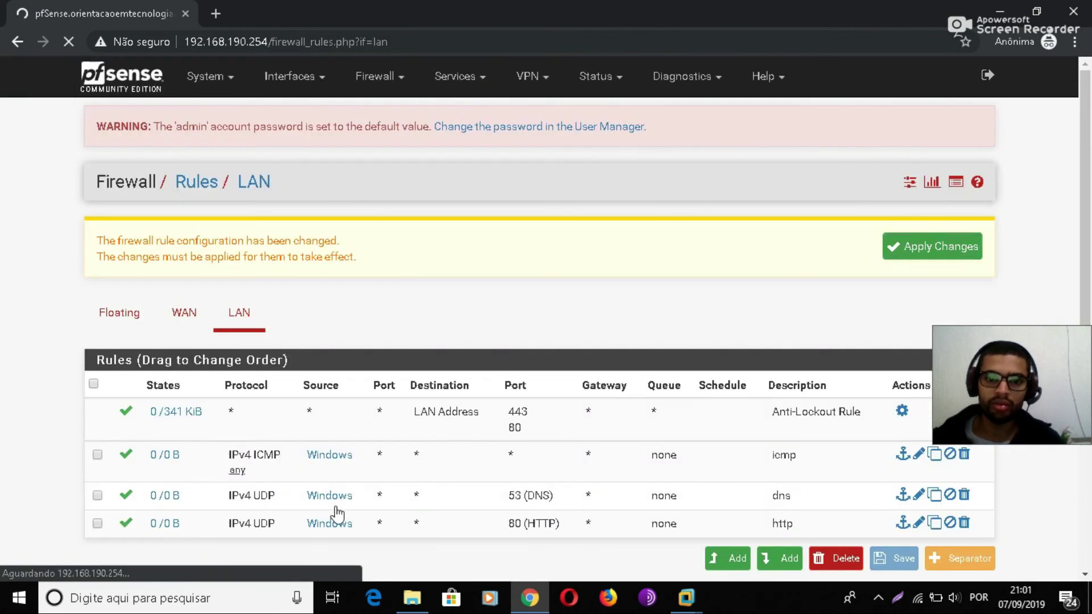
- Duplicate the http LAN rule with destination port range HTTPS (443) and description "https", and save the copy
{"action": "scroll", "coordinate": [855, 517], "scroll_direction": "down", "scroll_amount": 1}
{"action": "scroll", "coordinate": [919, 447], "scroll_direction": "up", "scroll_amount": 1}
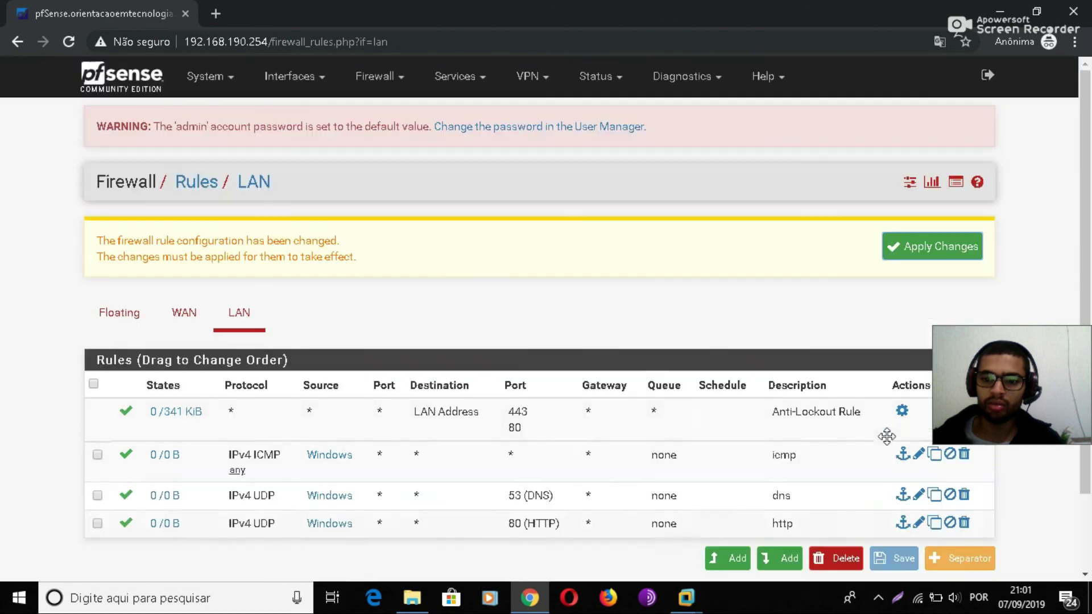
{"action": "left_click", "coordinate": [936, 525]}
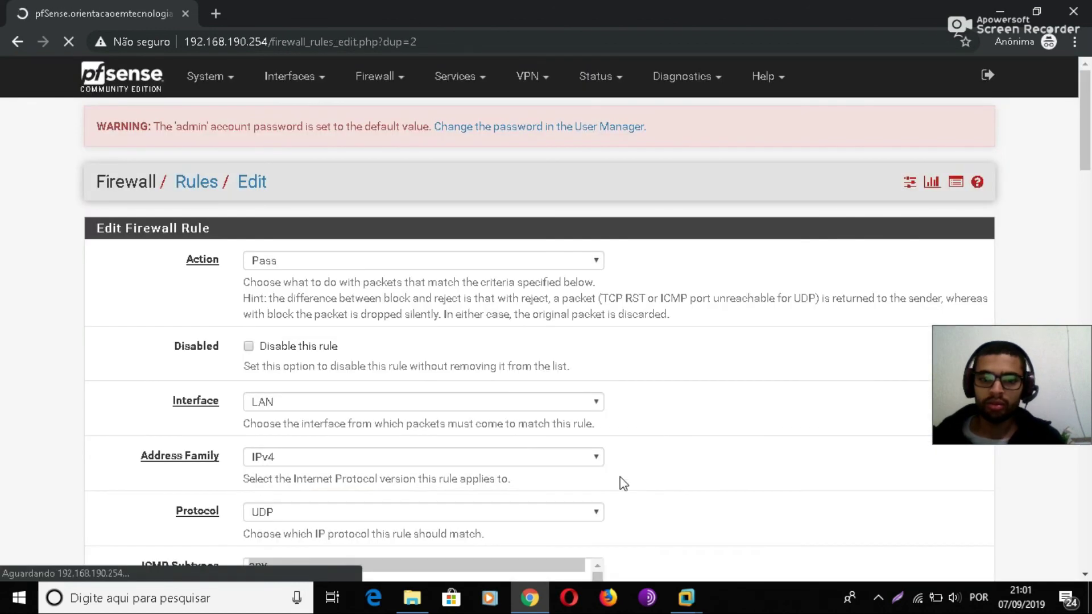
{"action": "scroll", "coordinate": [386, 352], "scroll_direction": "down", "scroll_amount": 7}
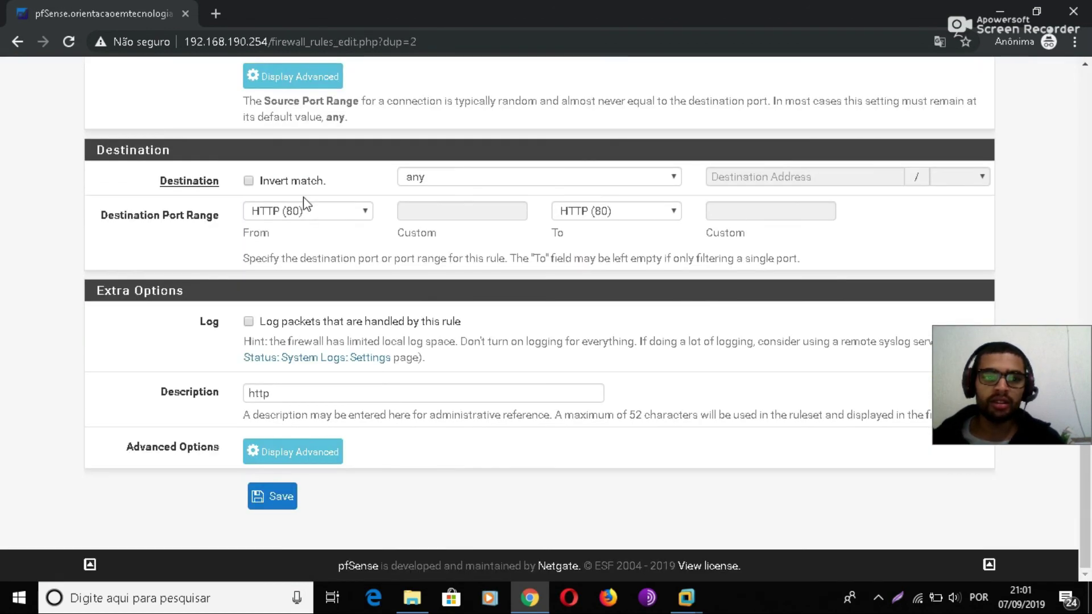
{"action": "left_click", "coordinate": [306, 211]}
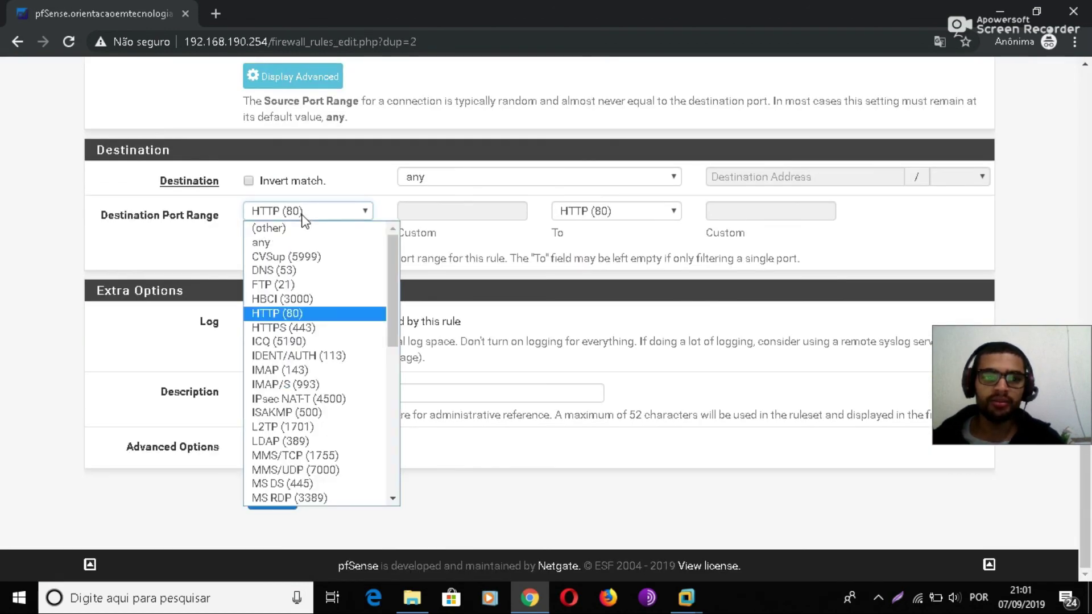
{"action": "left_click", "coordinate": [294, 329]}
{"action": "left_click", "coordinate": [328, 391]}
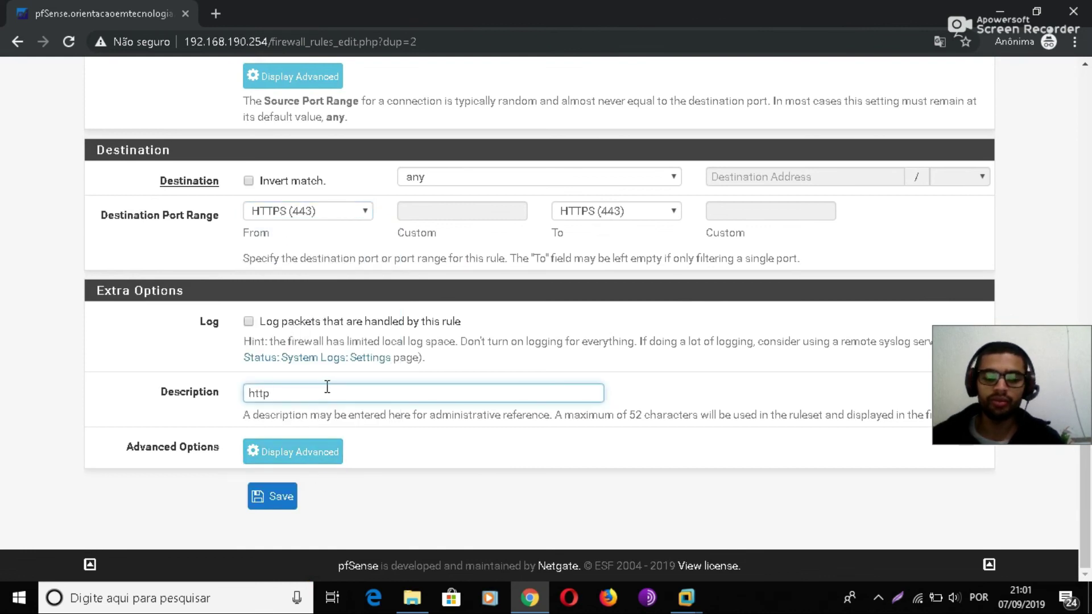
{"action": "left_click", "coordinate": [273, 496]}
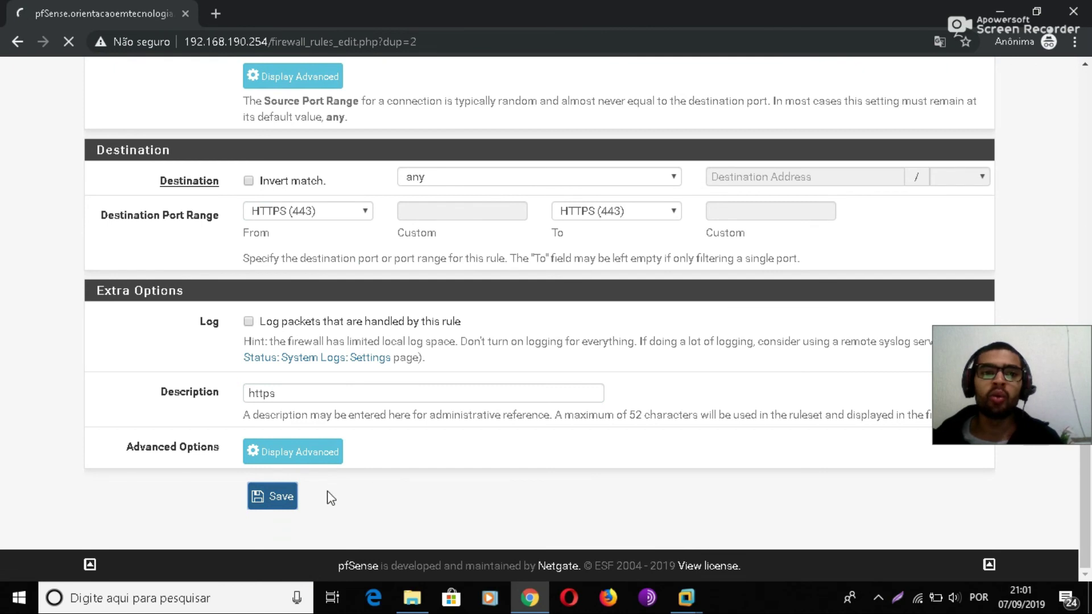
- Apply the pending firewall changes and look over the LAN rule list
{"action": "left_click", "coordinate": [933, 248]}
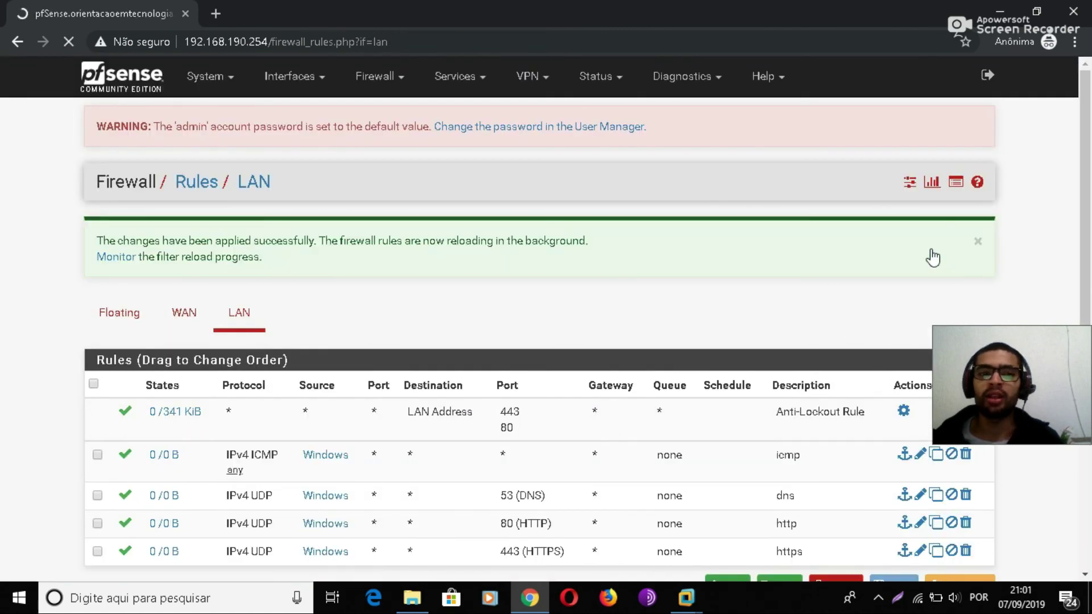
{"action": "scroll", "coordinate": [860, 254], "scroll_direction": "down", "scroll_amount": 2}
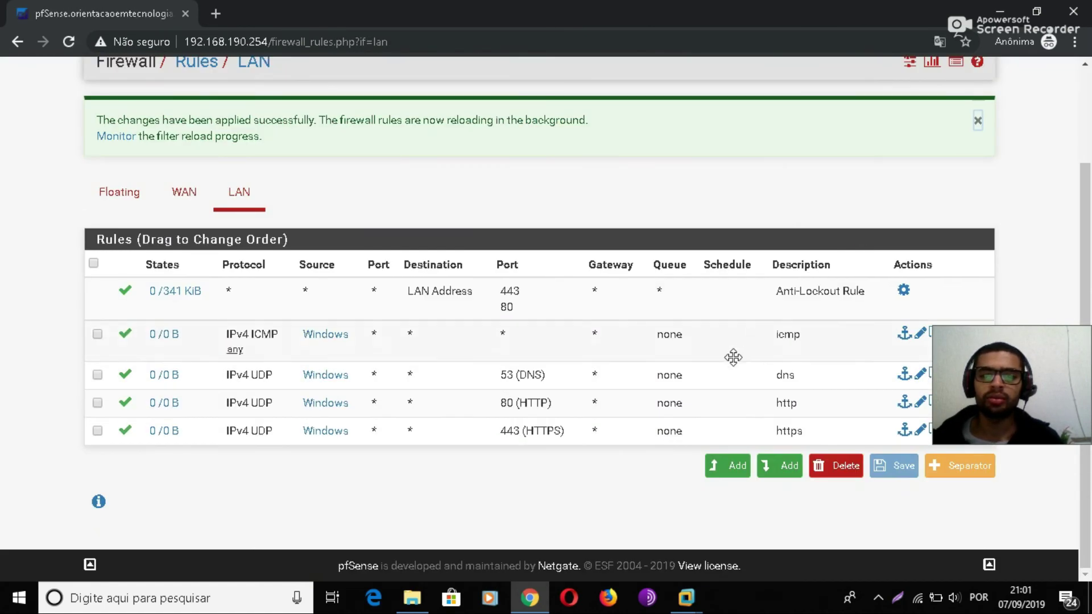
{"action": "scroll", "coordinate": [732, 357], "scroll_direction": "up", "scroll_amount": 2}
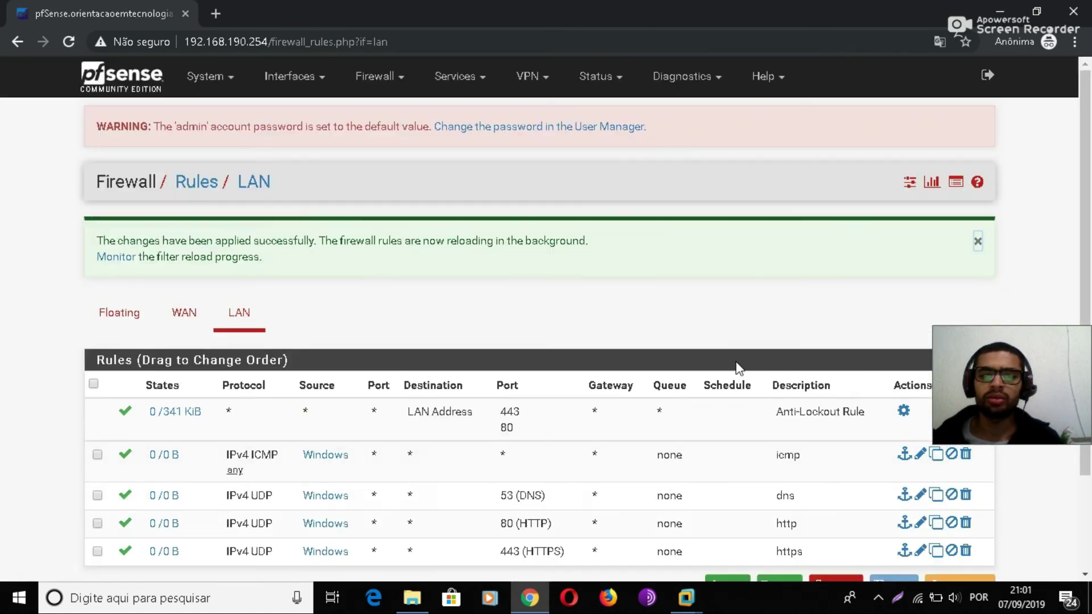
- Review the firewall's IP aliases and the DNS servers in the General Setup
{"action": "left_click", "coordinate": [382, 78]}
{"action": "left_click", "coordinate": [386, 116]}
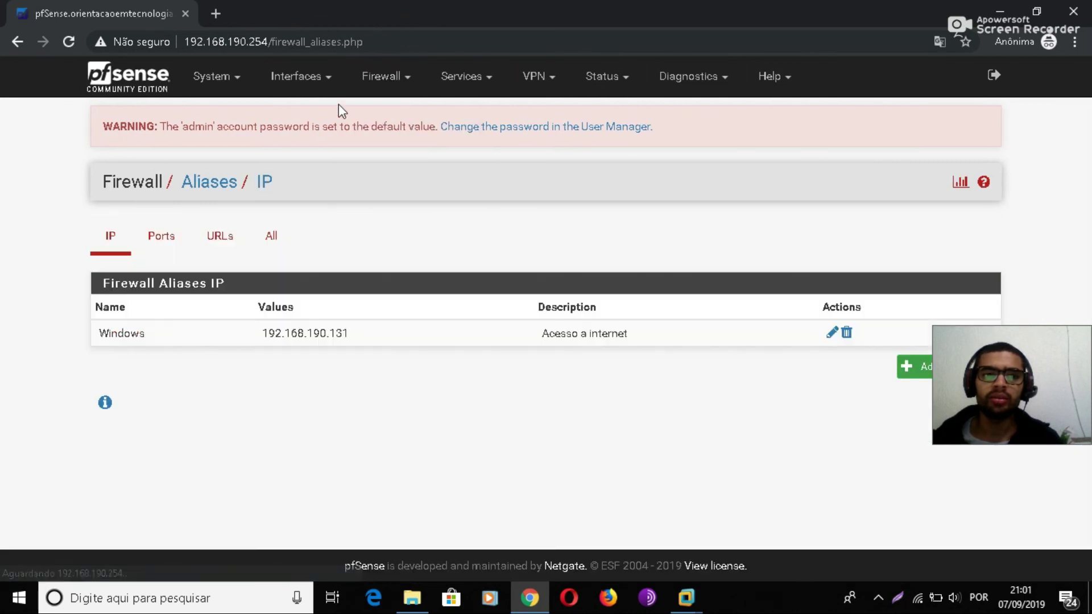
{"action": "left_click", "coordinate": [236, 78]}
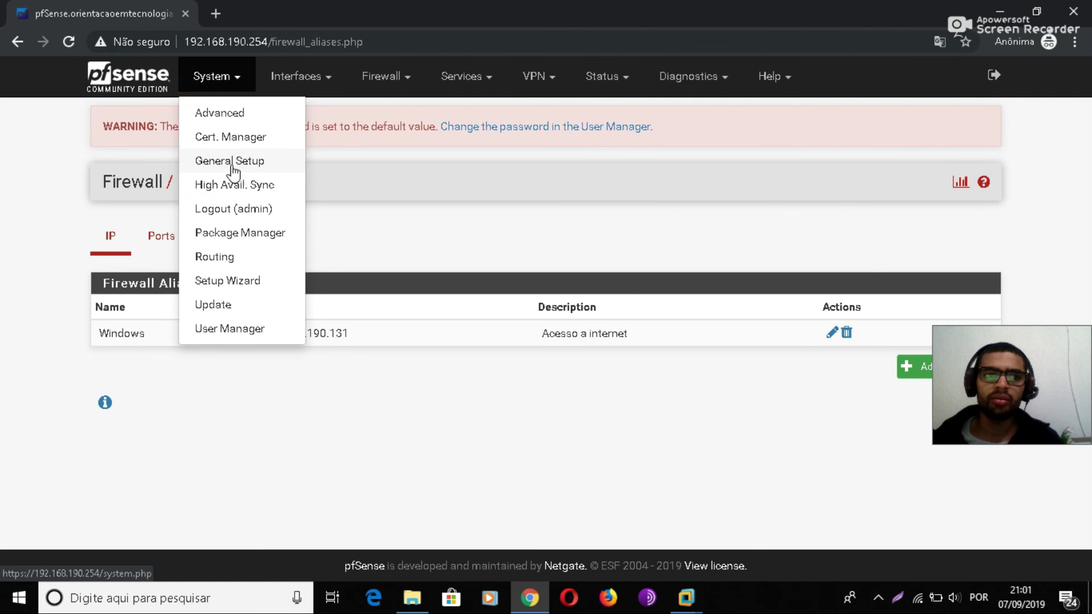
{"action": "left_click", "coordinate": [232, 161]}
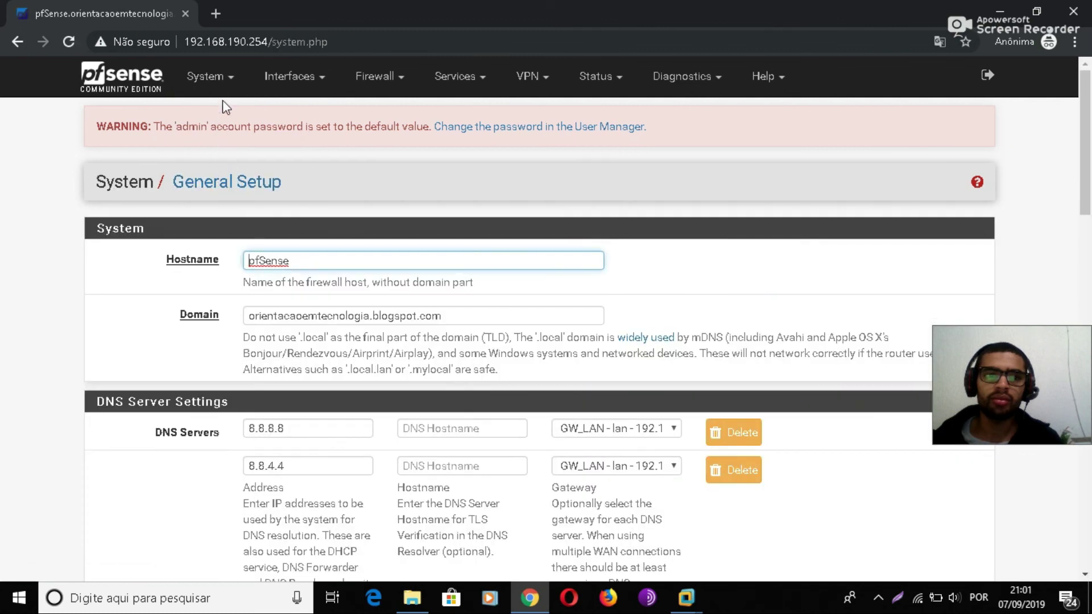
- Check the available packages in pfSense's Package Manager
{"action": "left_click", "coordinate": [225, 77]}
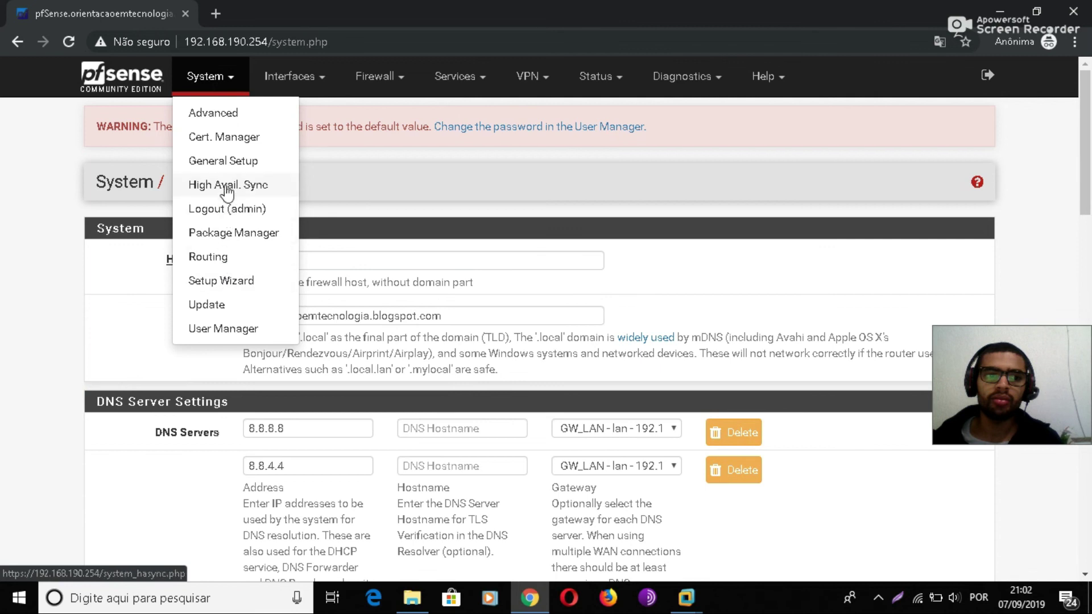
{"action": "left_click", "coordinate": [232, 233]}
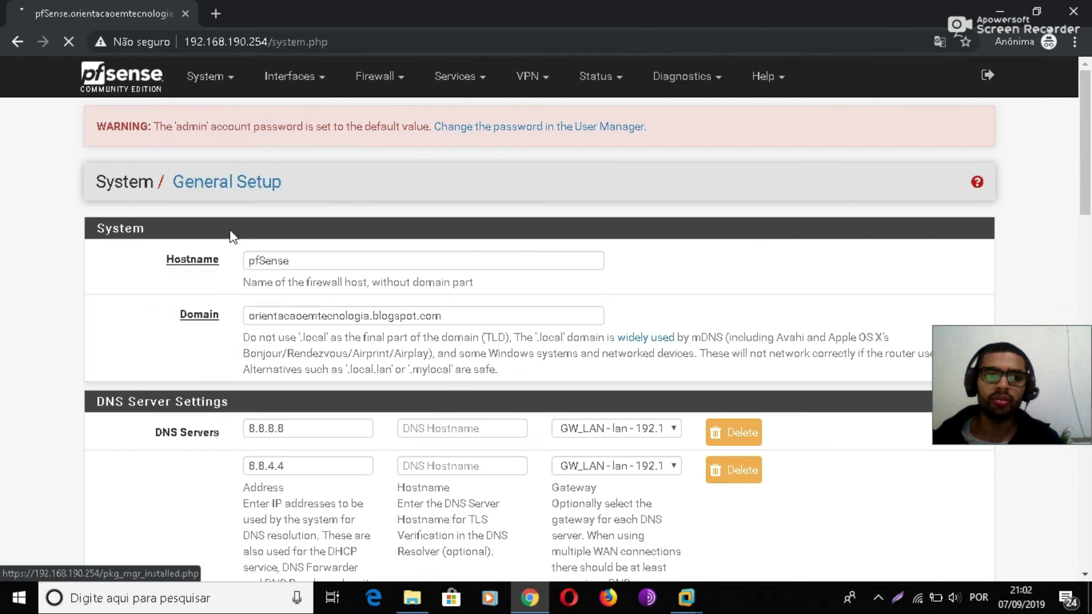
{"action": "left_click", "coordinate": [244, 237]}
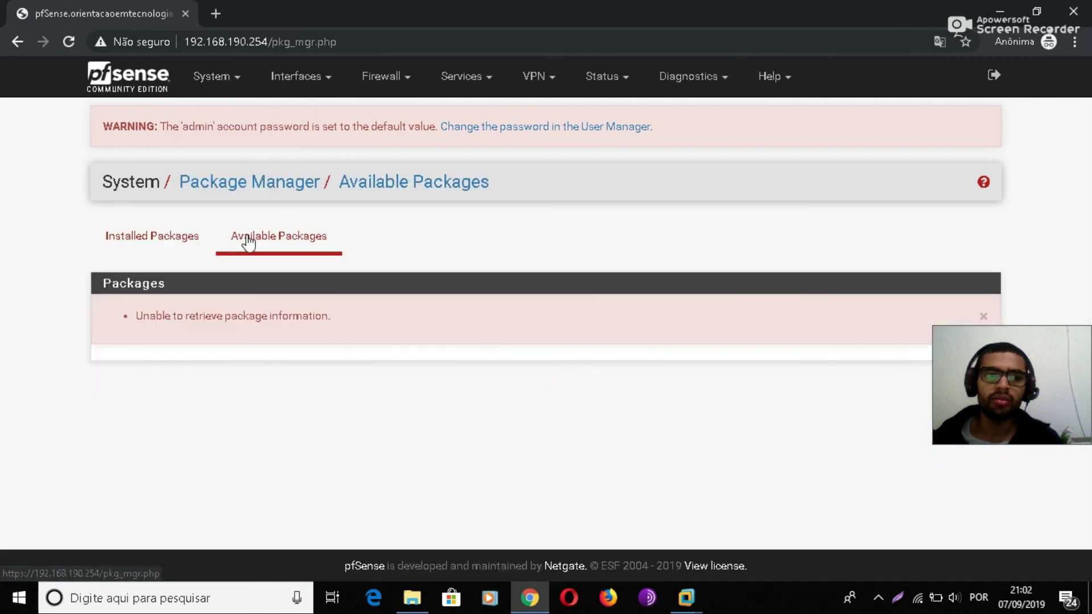
- Switch to the Windows VM in VMware Workstation and close its open browser and command prompt windows
{"action": "mouse_move", "coordinate": [687, 597]}
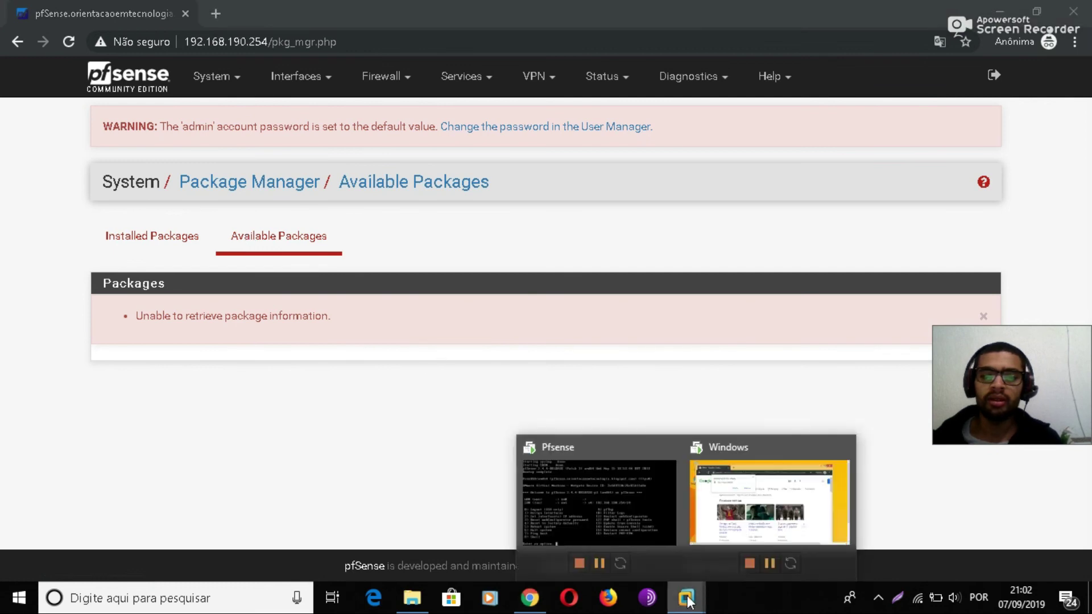
{"action": "left_click", "coordinate": [741, 534]}
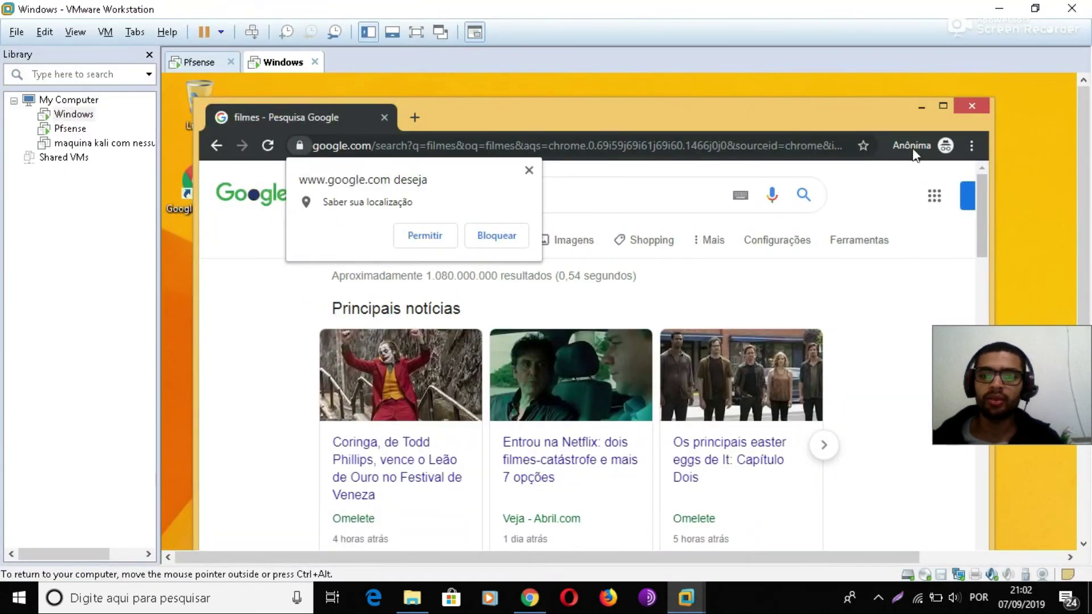
{"action": "left_click", "coordinate": [974, 109]}
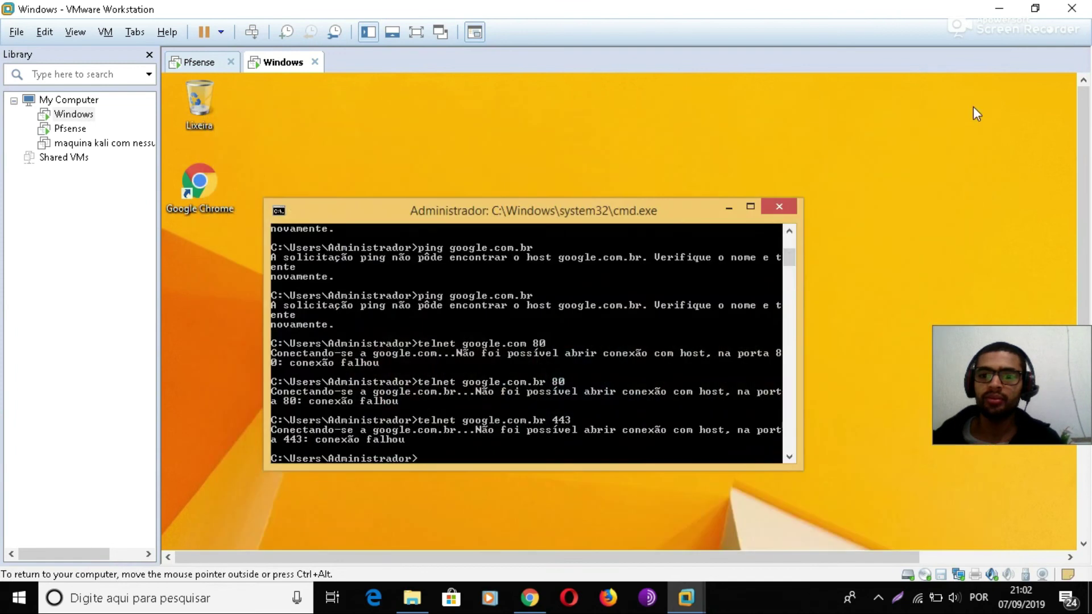
{"action": "left_click", "coordinate": [779, 206]}
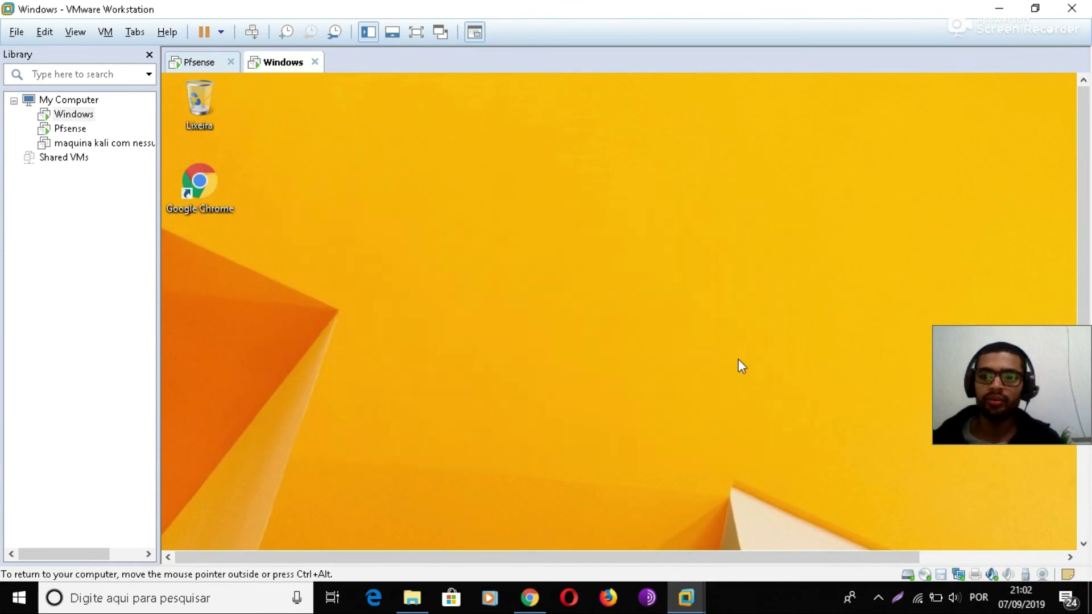
- Open a new command prompt in the Windows VM and ping google.com
{"action": "left_click", "coordinate": [1083, 217]}
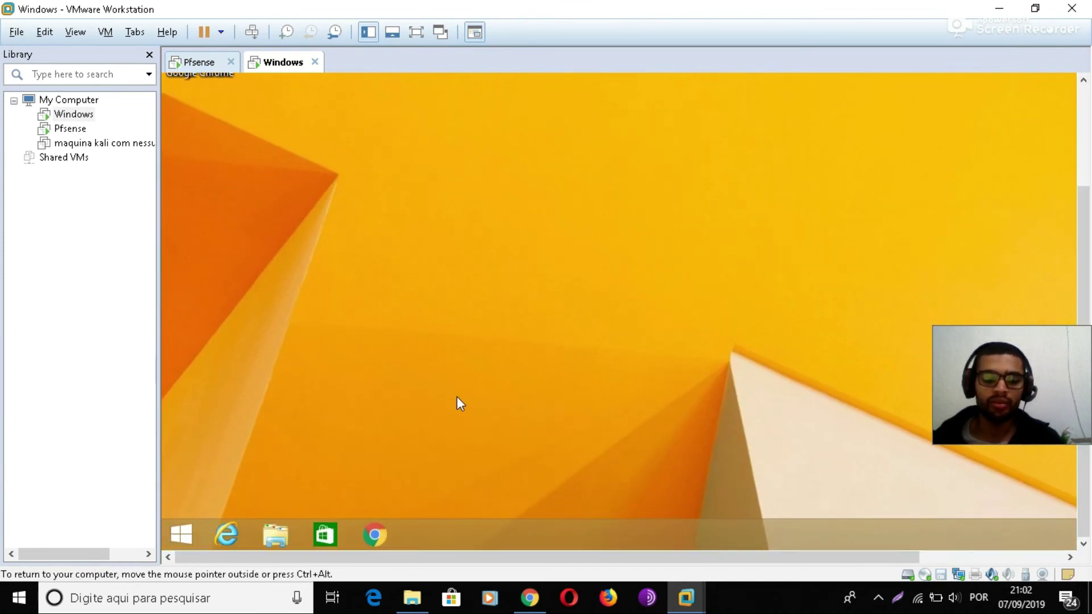
{"action": "key", "text": "super+r"}
{"action": "key", "text": "Return"}
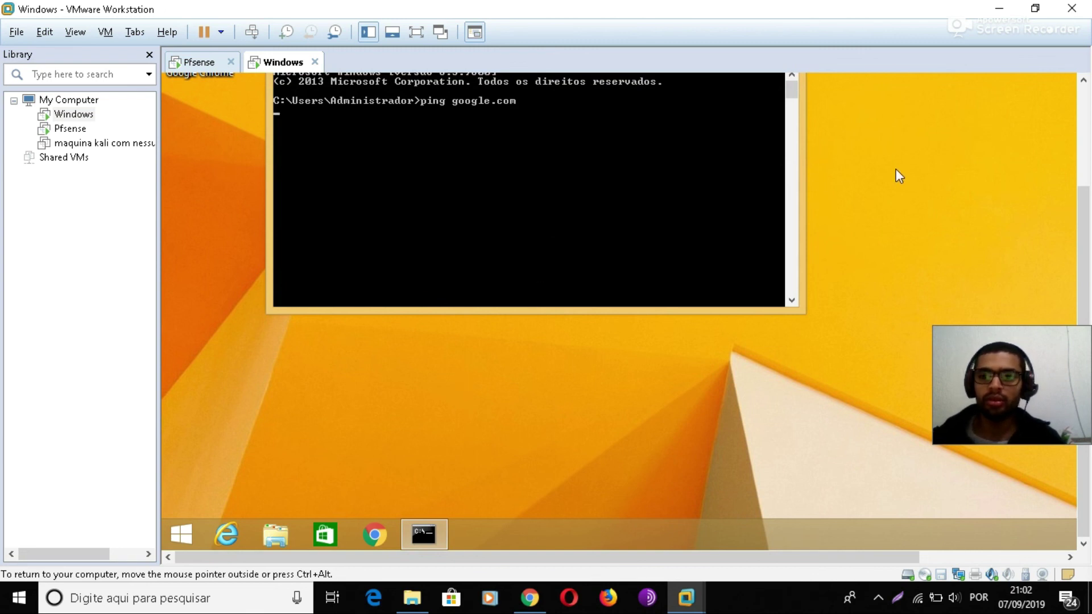
{"action": "scroll", "coordinate": [1083, 256], "scroll_direction": "up", "scroll_amount": 3}
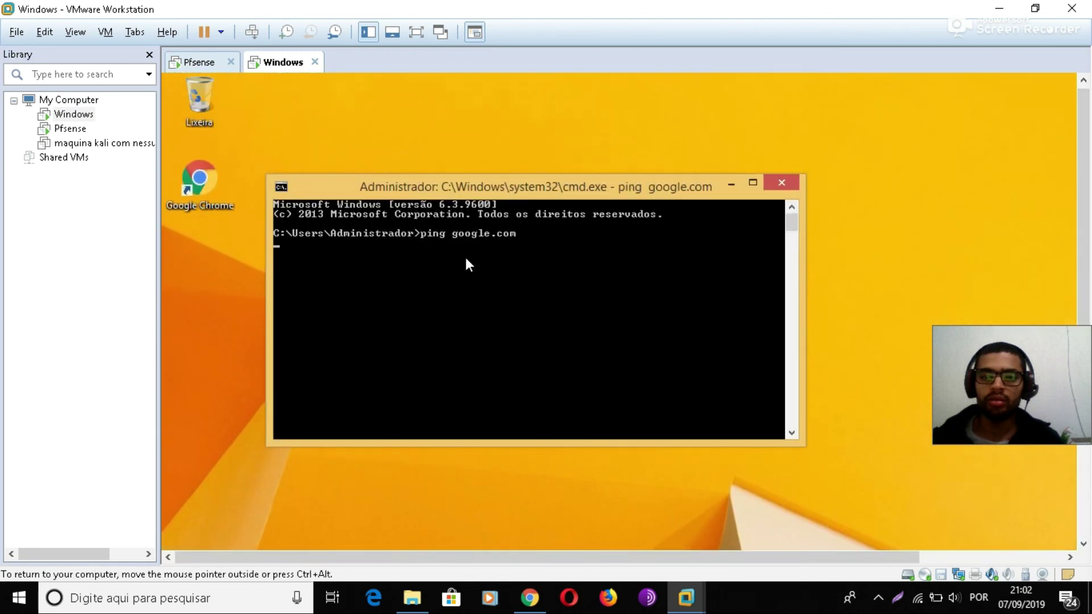
- Interrupt the running ping and ping google.com.br instead
{"action": "key", "text": "ctrl+c"}
{"action": "key", "text": "Up"}
{"action": "type", "text": ".br"}
{"action": "key", "text": "Return"}
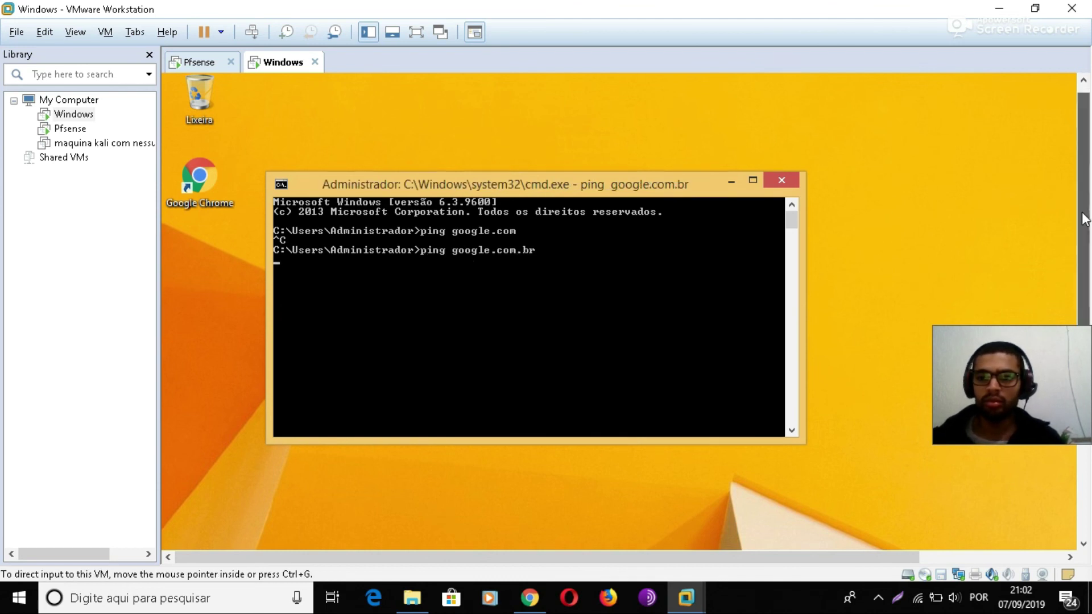
- Interrupt the ping and test the web port with the command telnet google.com.br 80
{"action": "scroll", "coordinate": [1083, 233], "scroll_direction": "down", "scroll_amount": 2}
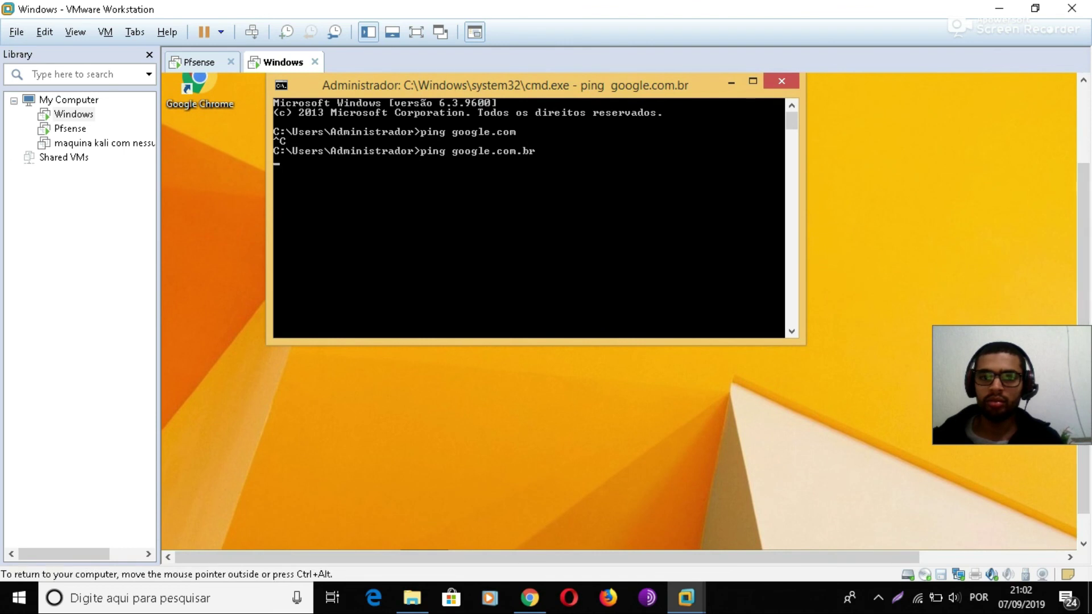
{"action": "key", "text": "ctrl+c"}
{"action": "key", "text": "Up"}
{"action": "type", "text": "80"}
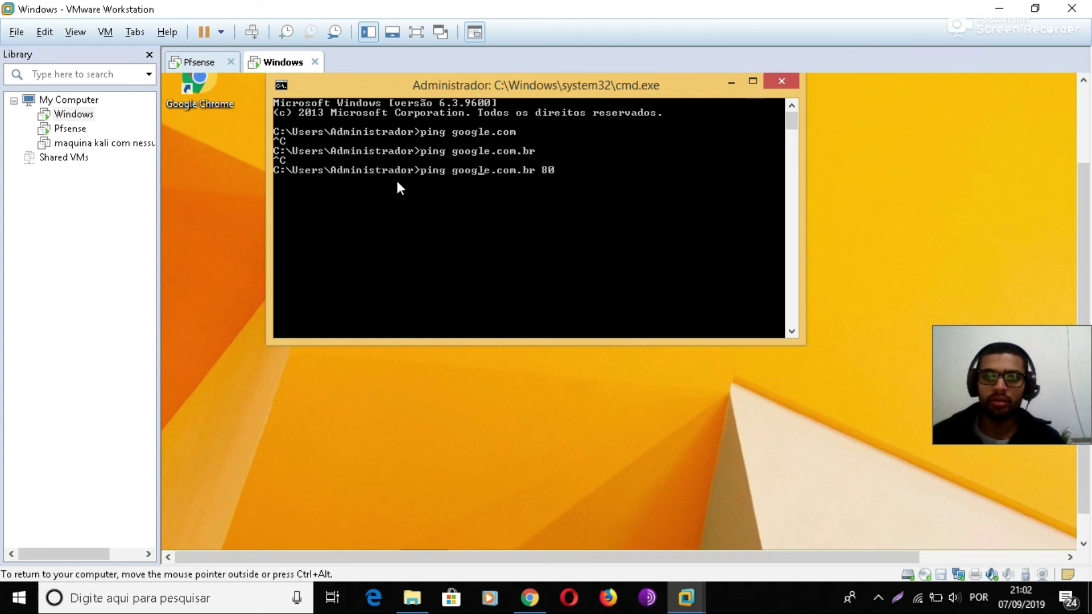
{"action": "key", "text": "Home"}
{"action": "key", "text": "Delete"}
{"action": "key", "text": "Delete"}
{"action": "key", "text": "Delete"}
{"action": "key", "text": "Delete"}
{"action": "type", "text": "telnet"}
{"action": "key", "text": "Return"}
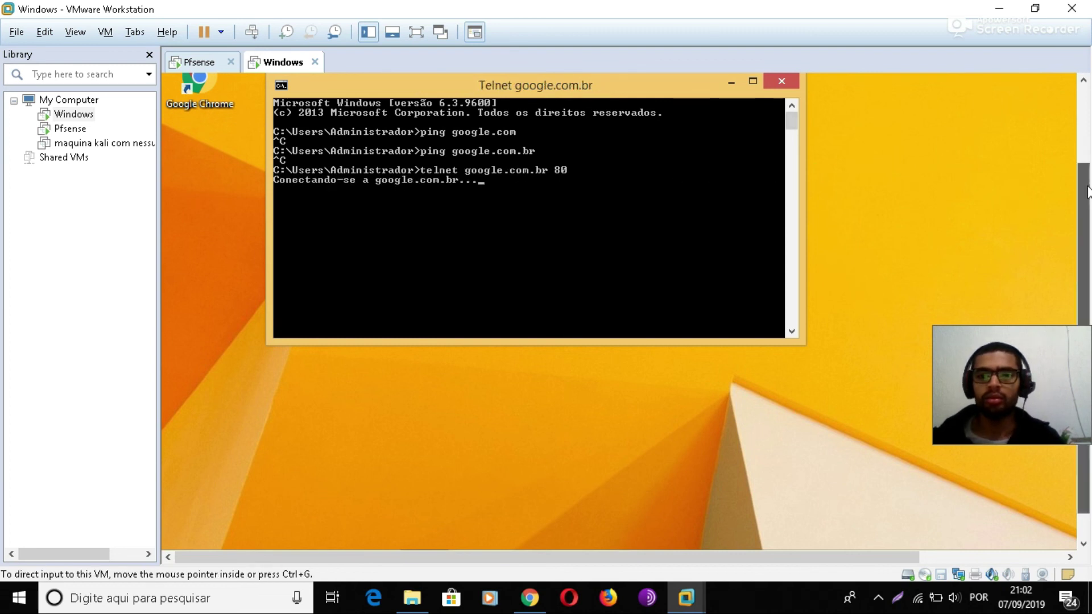
- Open Google Chrome in the Windows VM
{"action": "scroll", "coordinate": [257, 163], "scroll_direction": "up", "scroll_amount": 1}
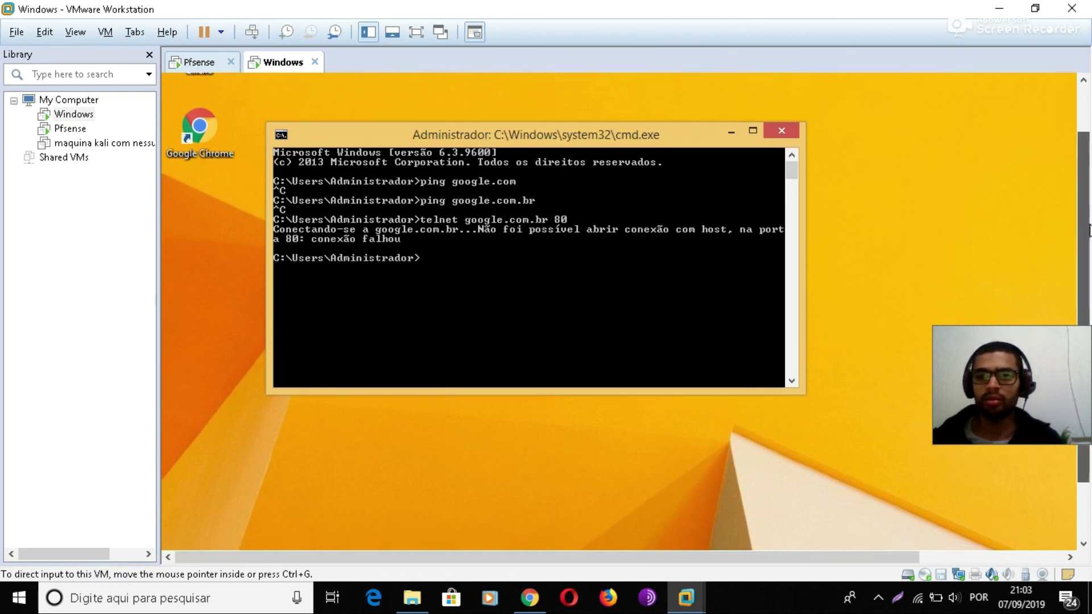
{"action": "left_click_drag", "start_coordinate": [1076, 233], "coordinate": [765, 418]}
{"action": "left_click", "coordinate": [380, 533]}
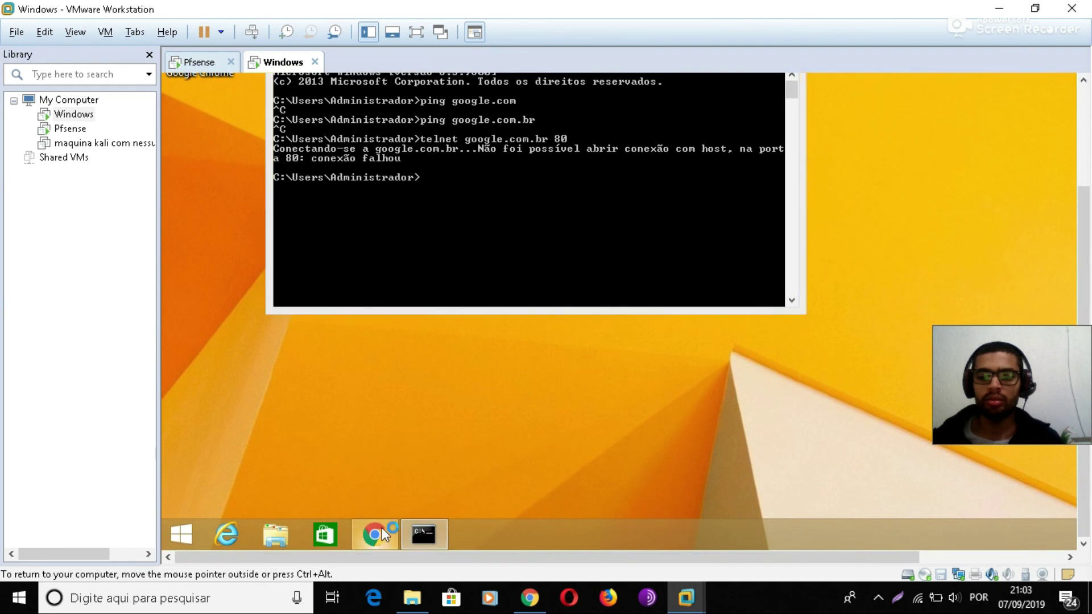